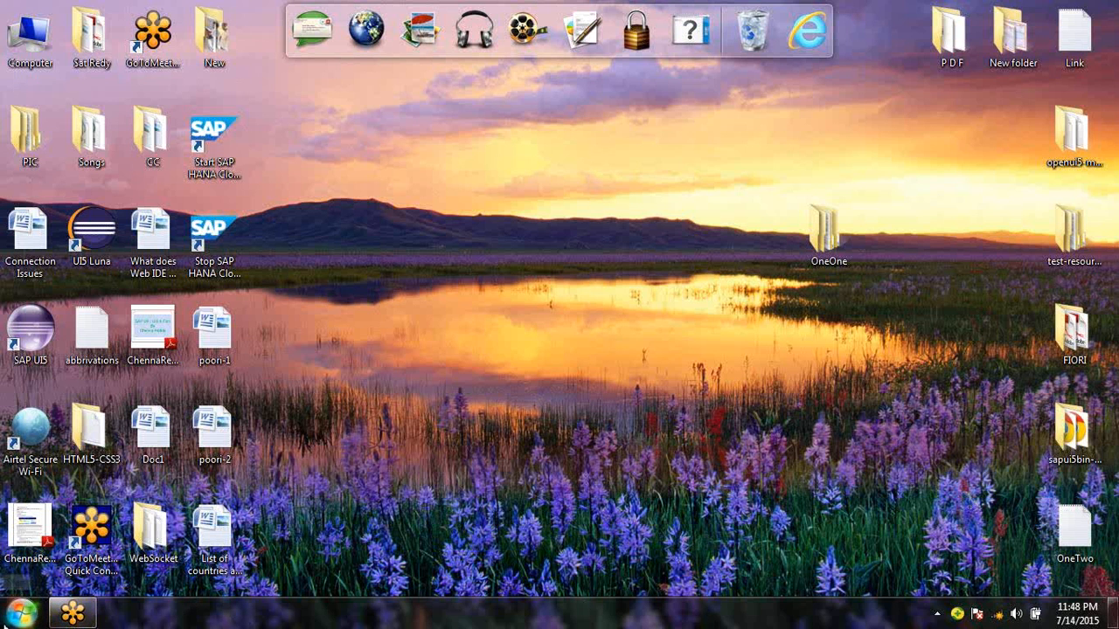
# Launch Google Chrome from the Windows Start menu
pyautogui.click(15, 621)
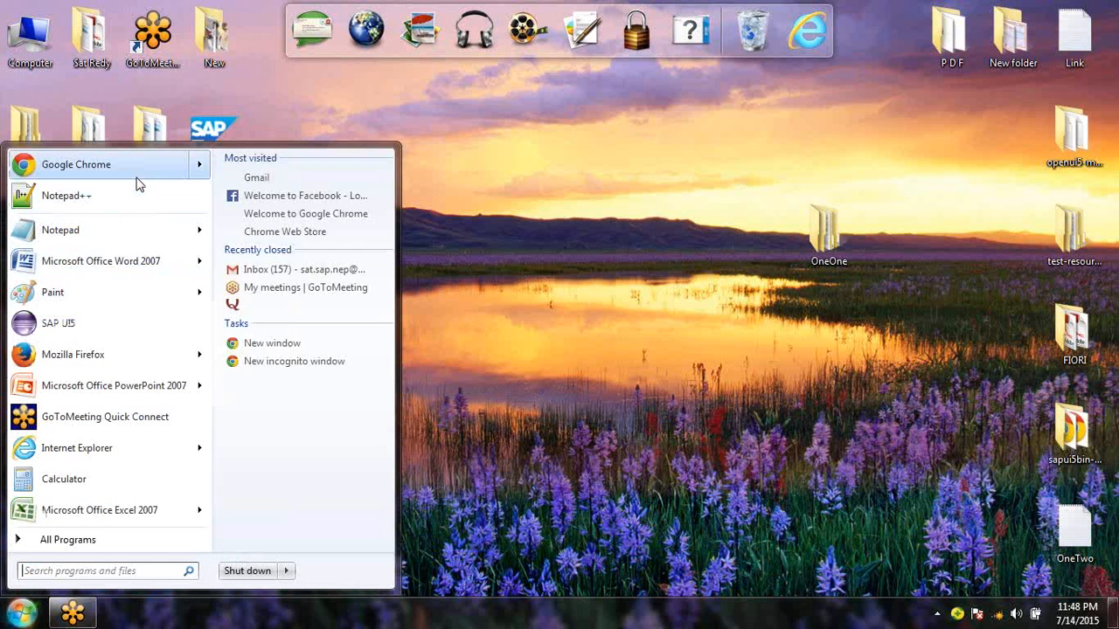
pyautogui.click(136, 181)
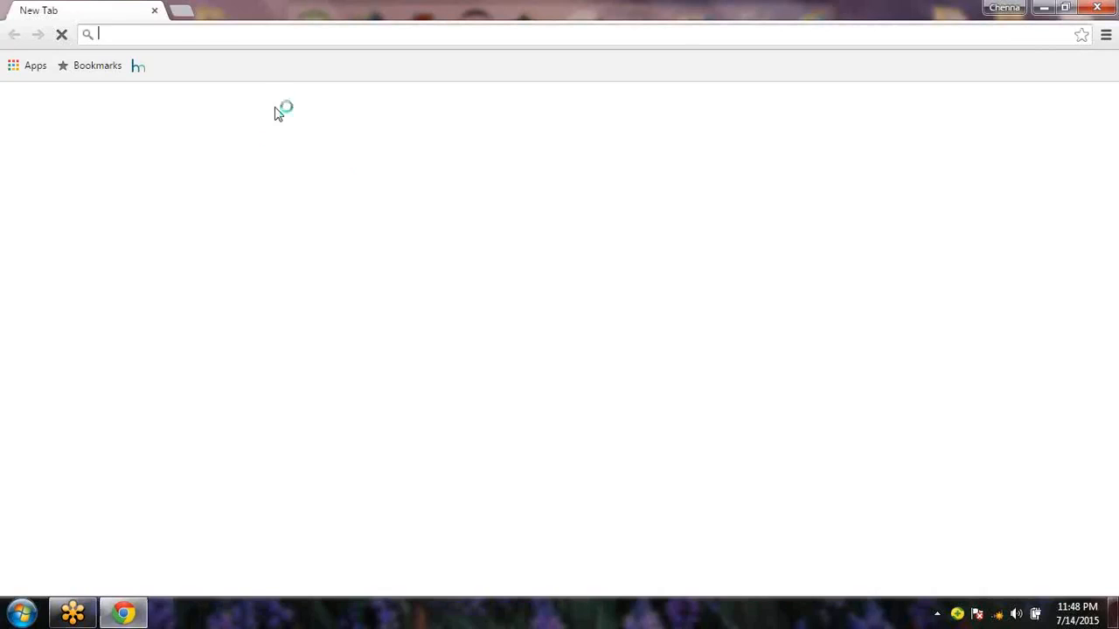
# Load sapfioritrial.com and open the live demo through 'See demo in action' under Highlights
pyautogui.write('https://www.sapfioritrial.com/')
pyautogui.press('Return')
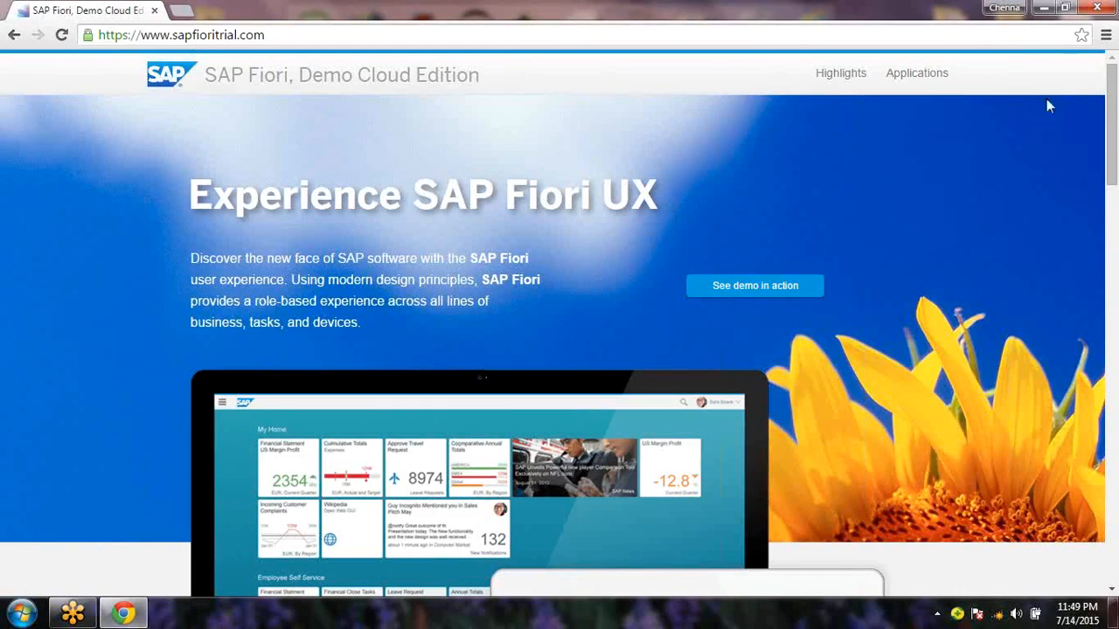
pyautogui.click(1114, 128)
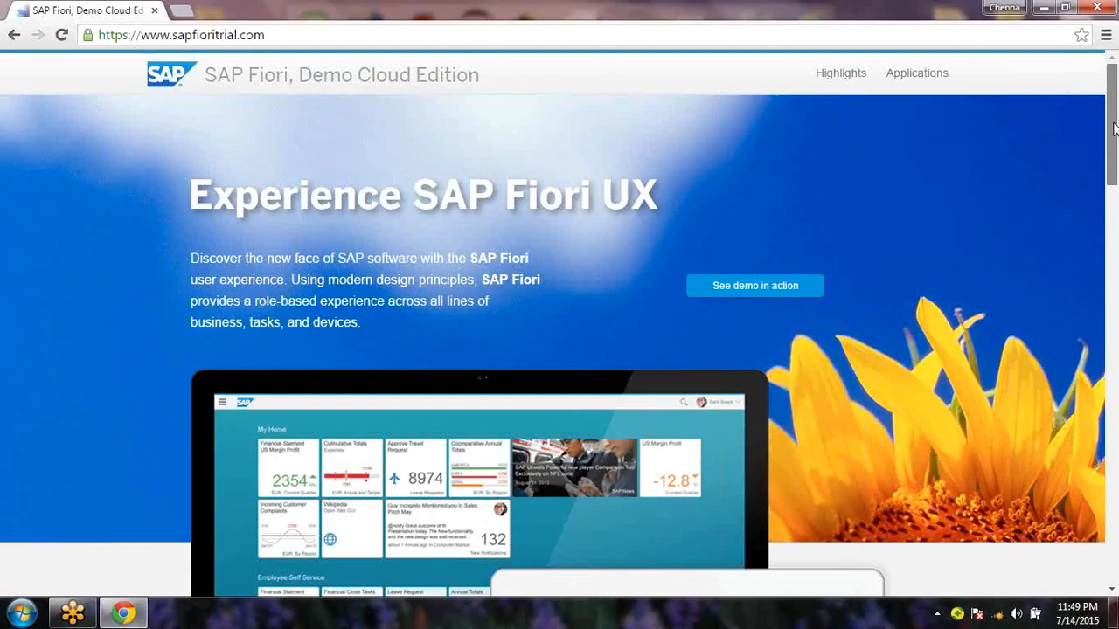
pyautogui.moveTo(1115, 129); pyautogui.dragTo(1114, 98)
pyautogui.moveTo(1115, 114); pyautogui.dragTo(1116, 300)
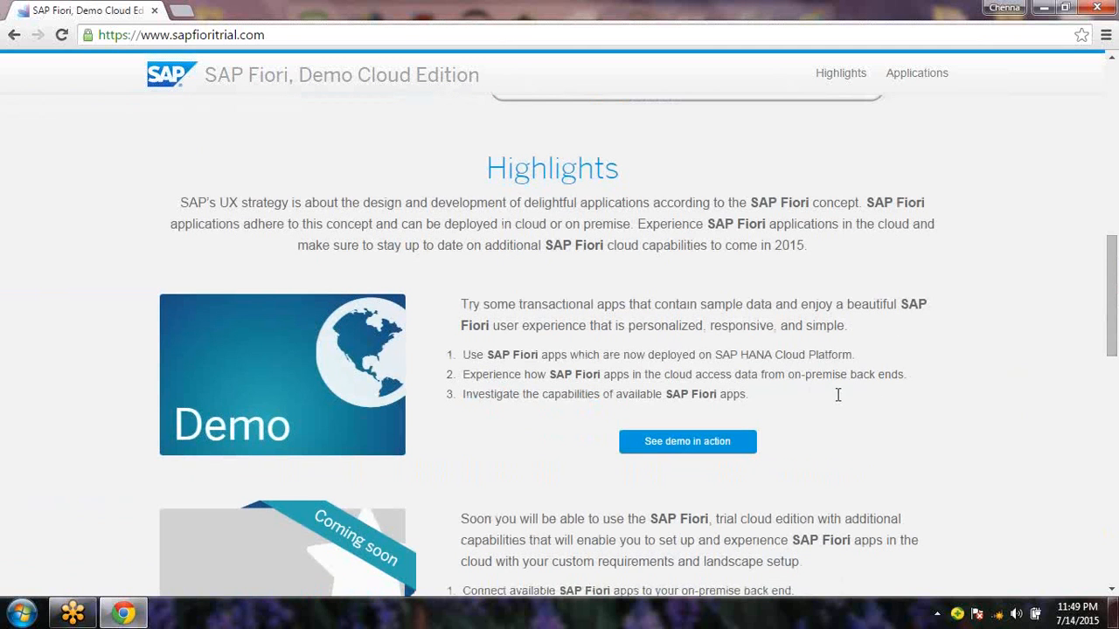
pyautogui.click(699, 444)
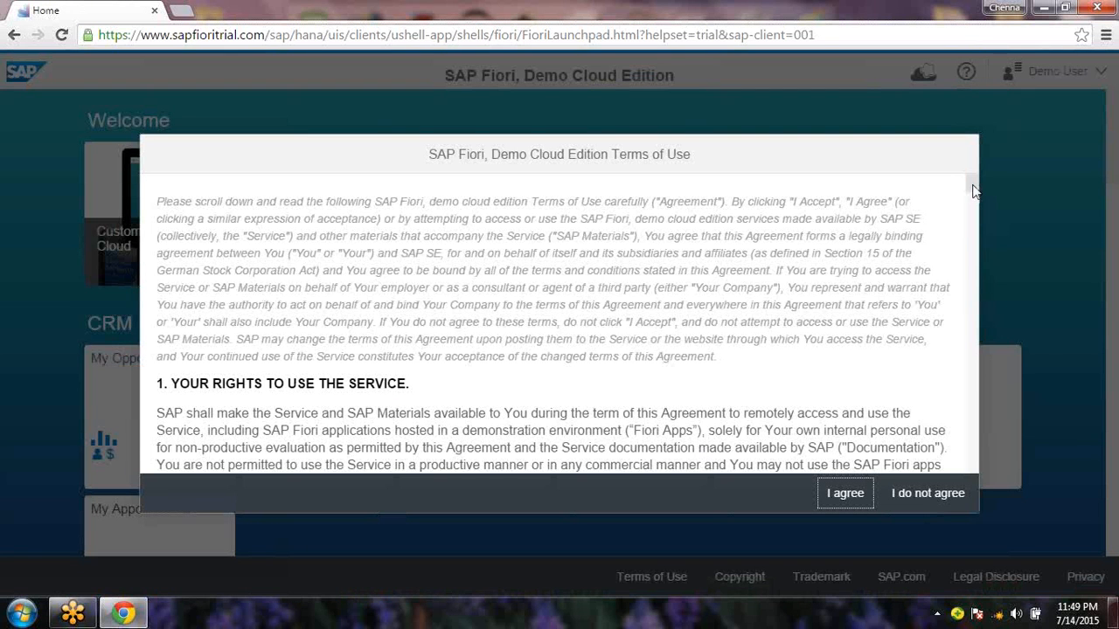
# Scroll through the Terms of Use and choose 'I agree'
pyautogui.moveTo(976, 192); pyautogui.dragTo(976, 254)
pyautogui.click(841, 486)
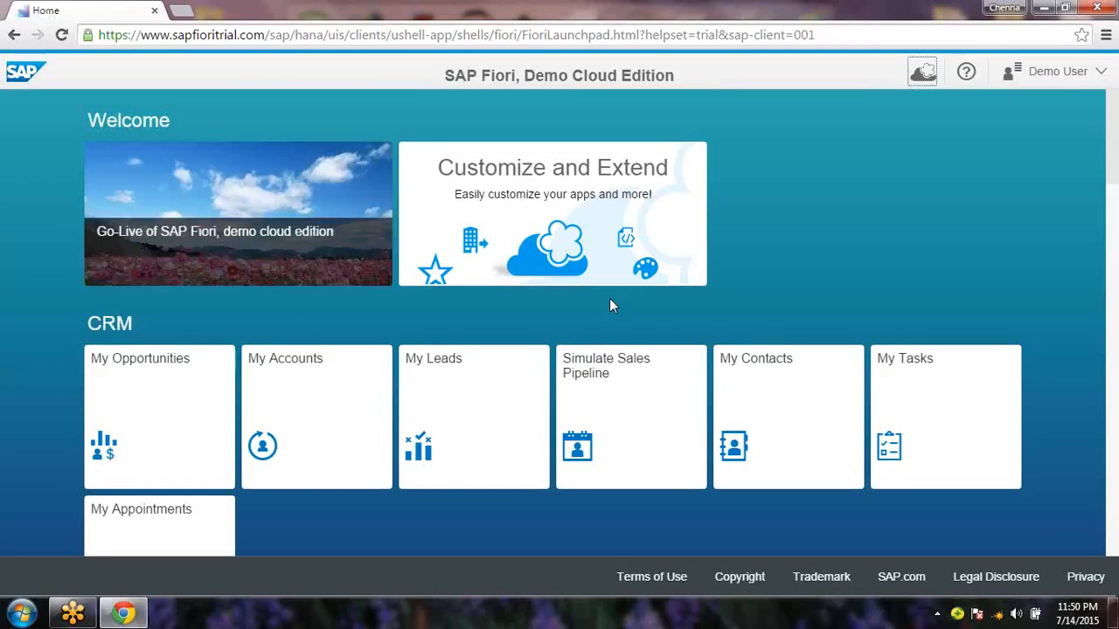
# Open the Customize and Extend tile and choose 'Get started!' for the cloud trial
pyautogui.click(546, 197)
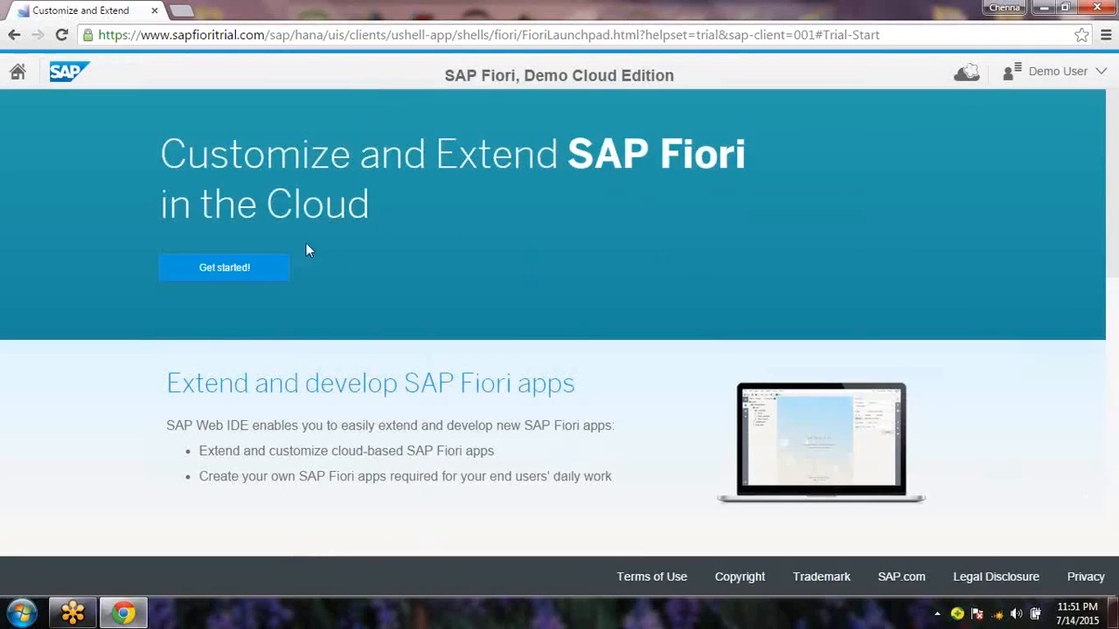
pyautogui.click(254, 266)
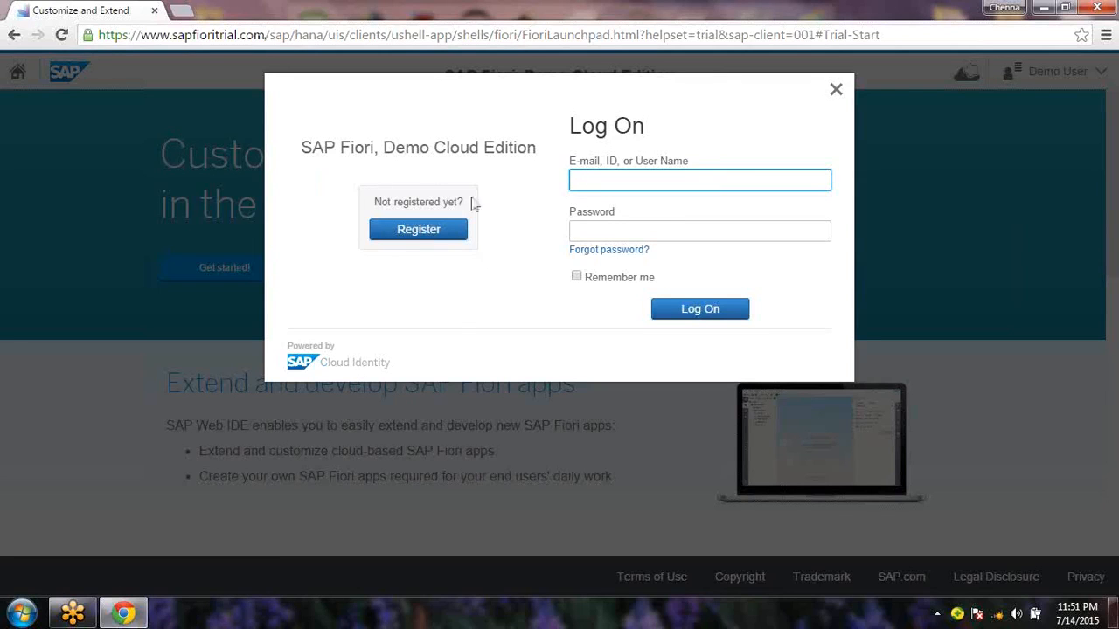
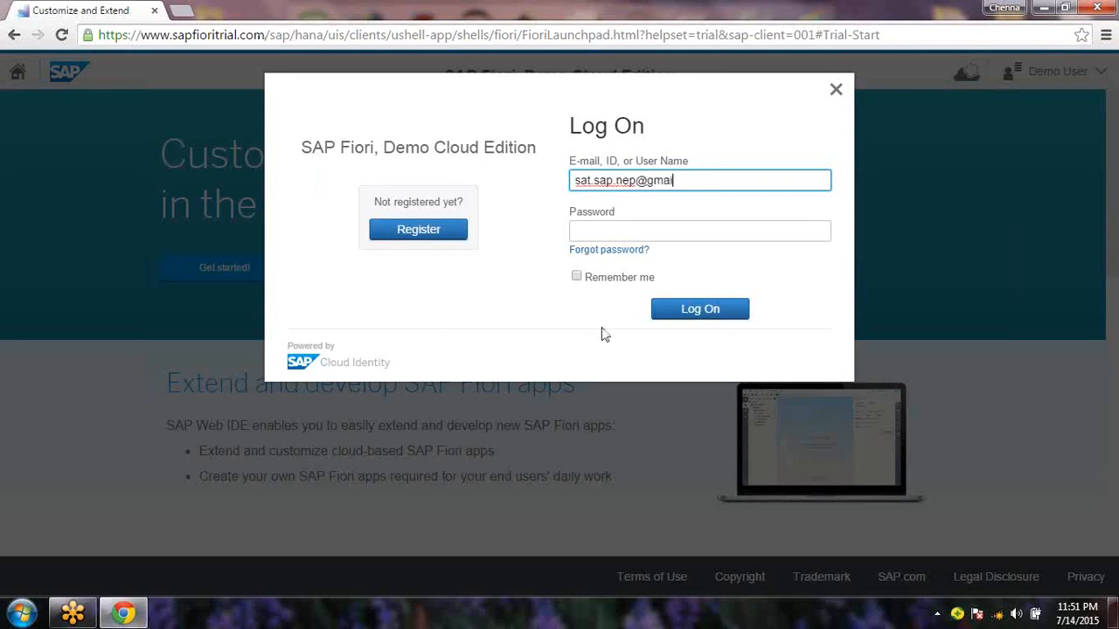
# Log on with the account e-mail and password, re-entering the password after the first failure
pyautogui.press('Tab')
pyautogui.write('*********')
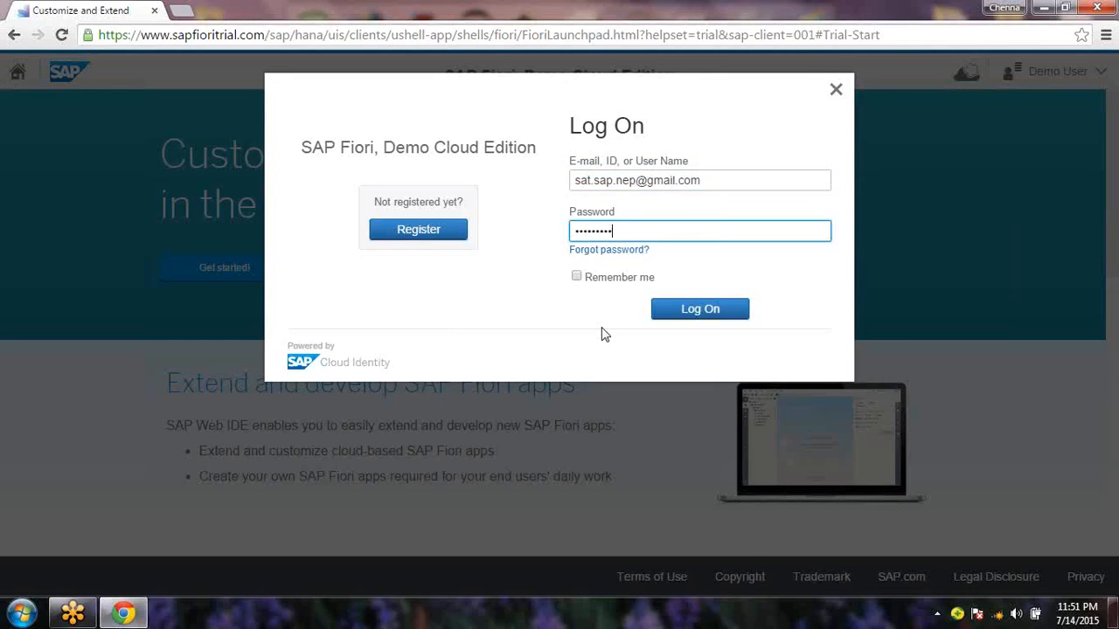
pyautogui.press('Return')
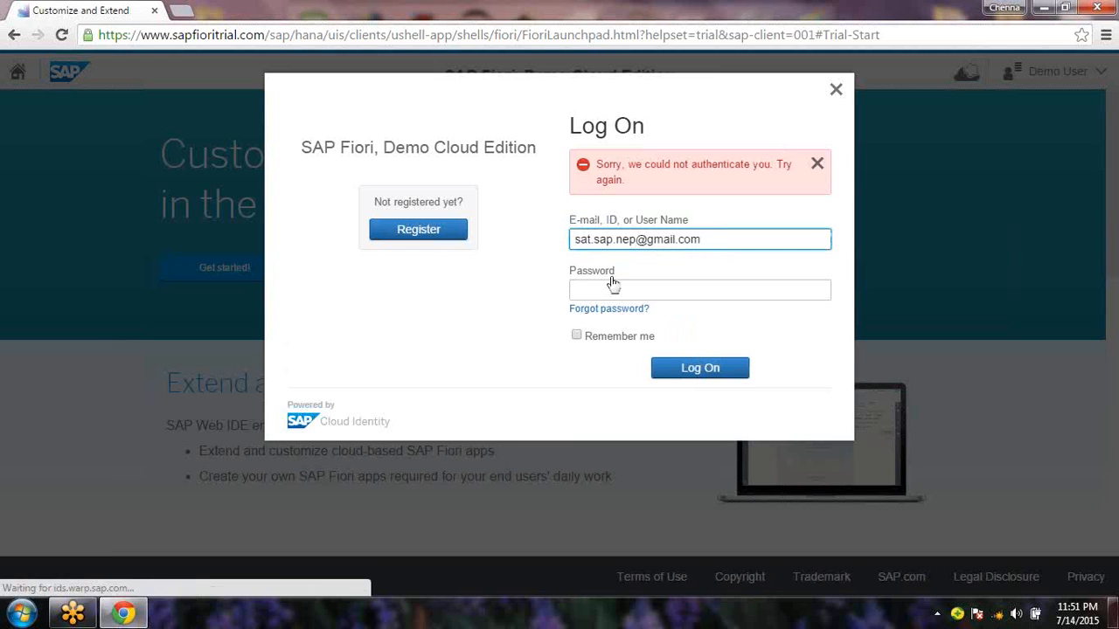
pyautogui.click(618, 290)
pyautogui.write('******')
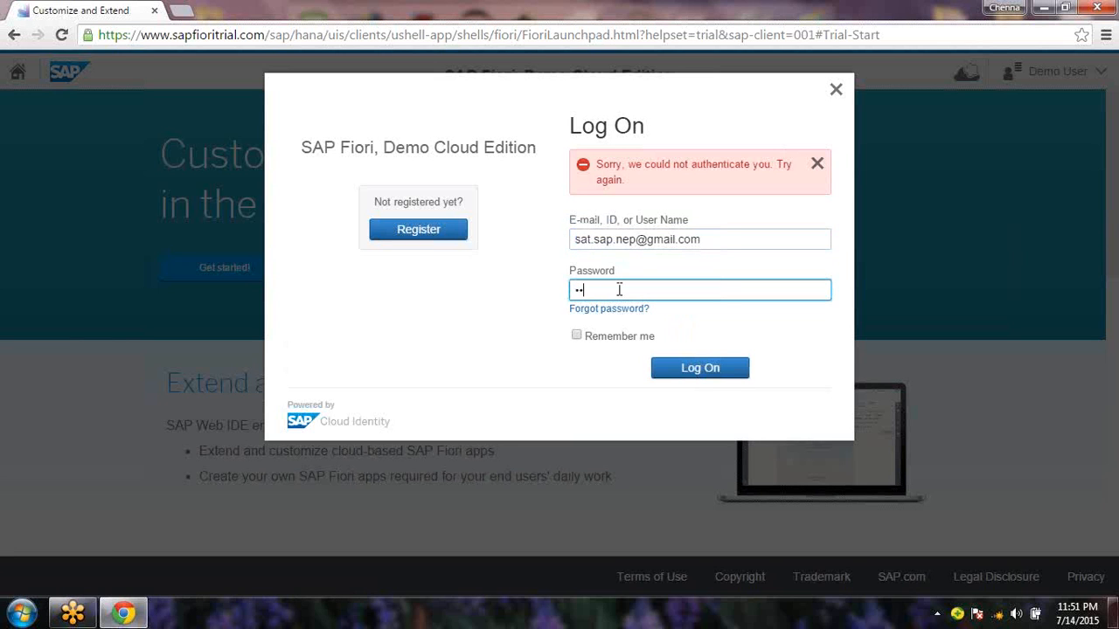
pyautogui.write('**')
pyautogui.press('Return')
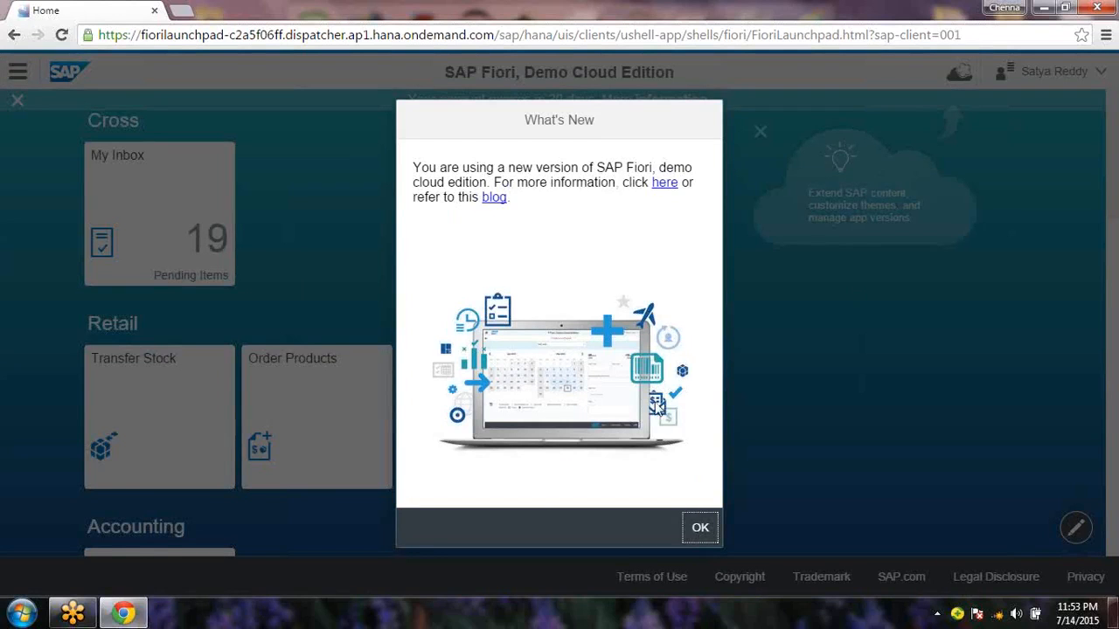
# Close the What's New notice and highlight the 30-day account-expiry banner text
pyautogui.click(702, 529)
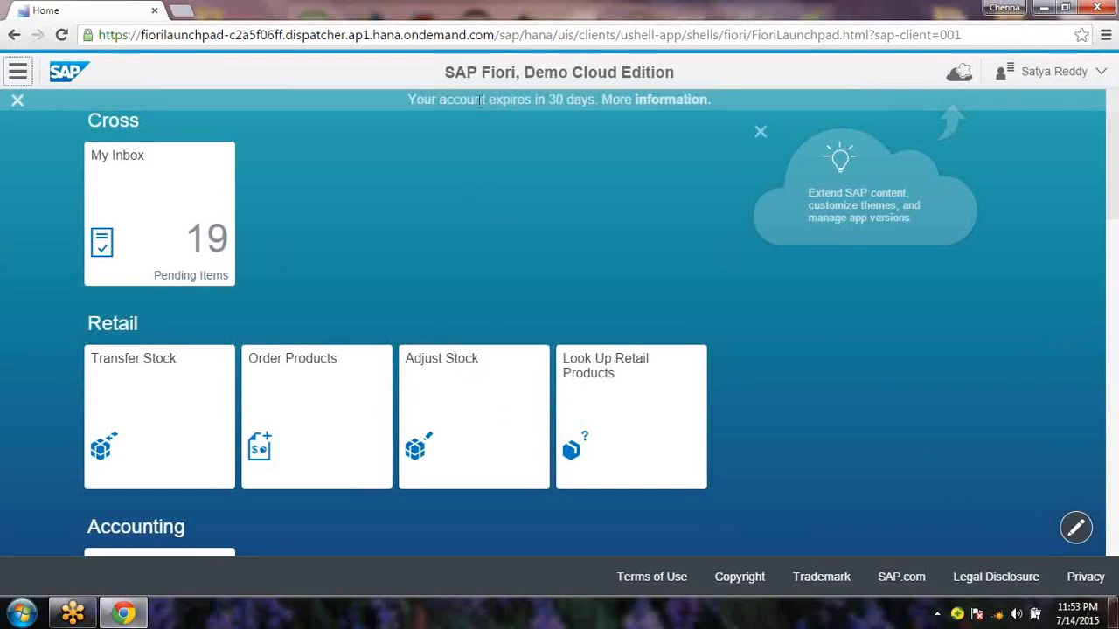
pyautogui.moveTo(452, 100); pyautogui.dragTo(591, 101)
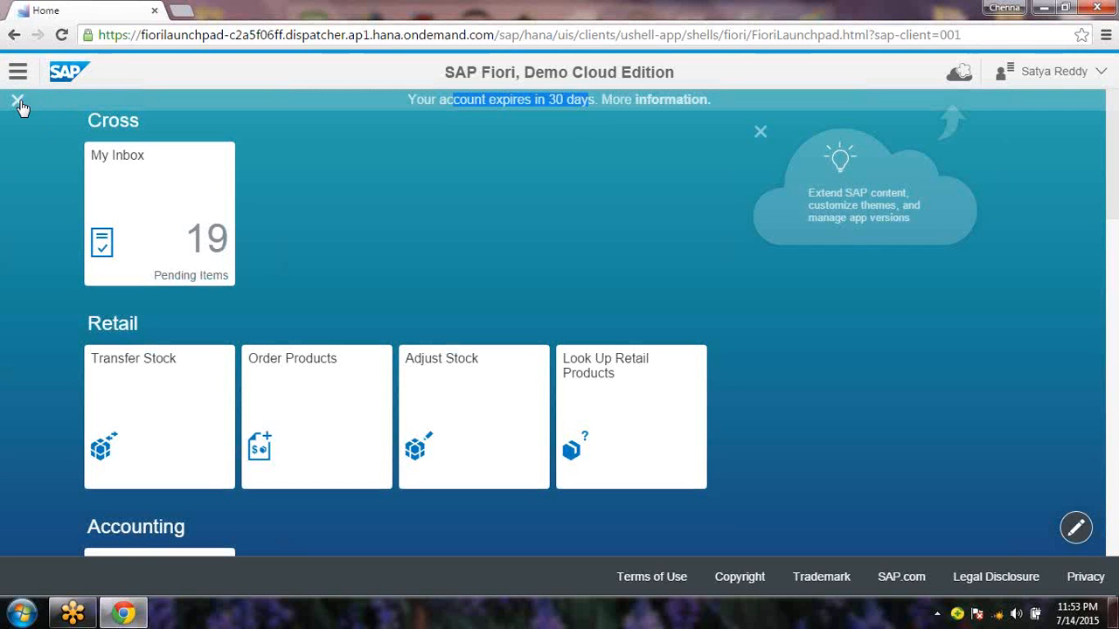
# Close the expiry notice and browse the Retail and Human Capital Management tile groups
pyautogui.click(19, 102)
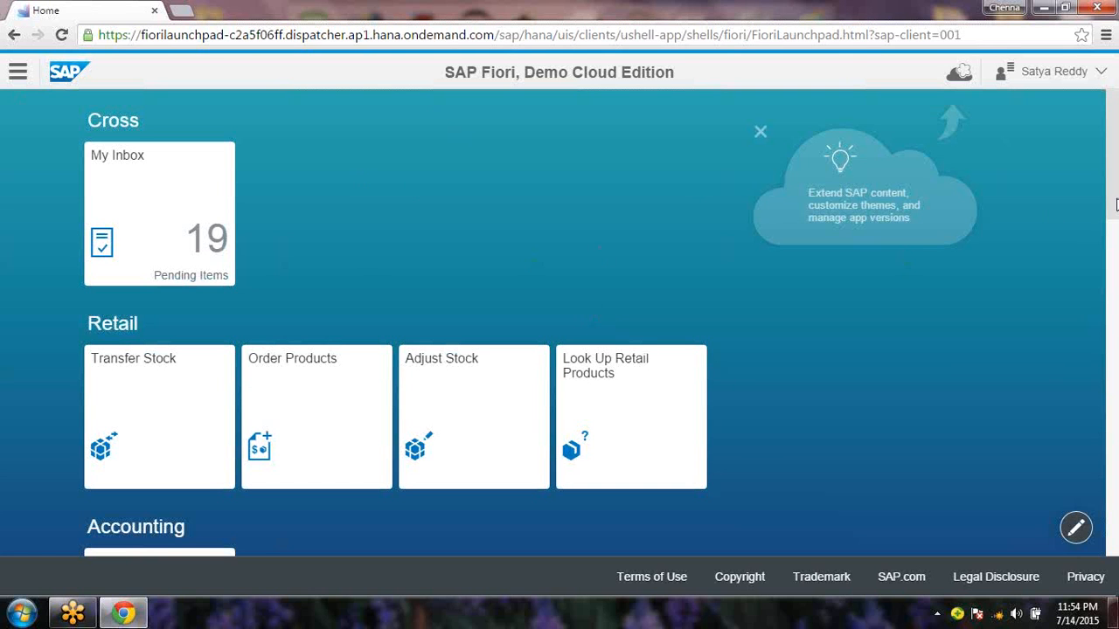
pyautogui.moveTo(1116, 204)
pyautogui.mouseDown()
pyautogui.moveTo(1118, 441)
pyautogui.moveTo(1109, 185)
pyautogui.mouseUp()
pyautogui.moveTo(89, 323); pyautogui.dragTo(142, 325)
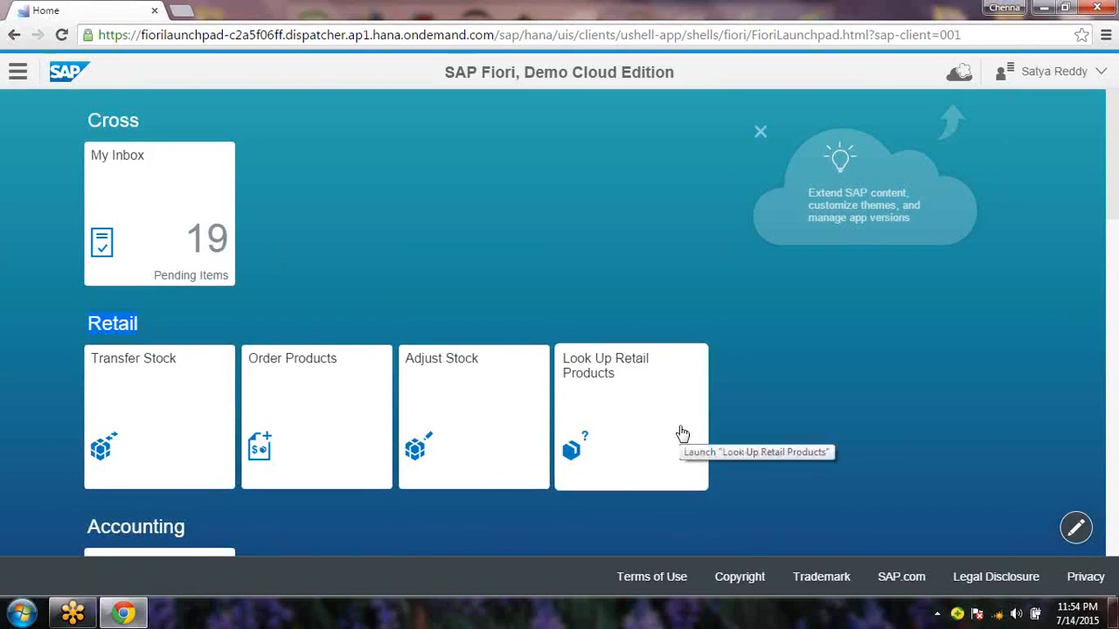
pyautogui.scroll(-2, 1112, 210)
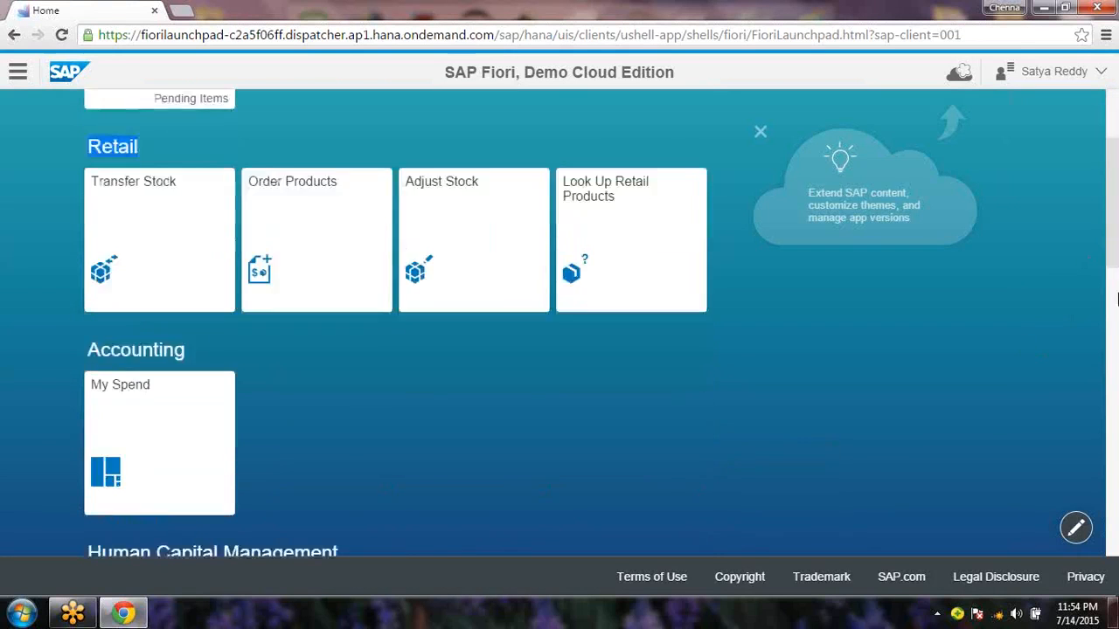
pyautogui.scroll(-3, 1118, 300)
pyautogui.moveTo(102, 302); pyautogui.dragTo(312, 300)
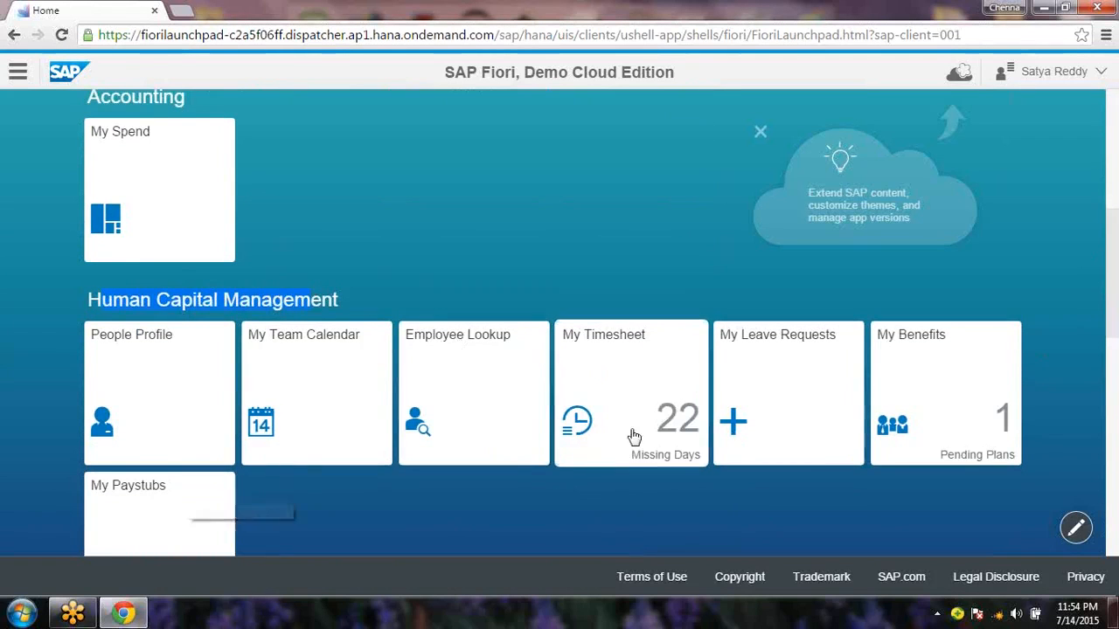
# Scroll through the remaining tile groups to the bottom of the launchpad, then open the Start menu
pyautogui.scroll(-1, 1118, 338)
pyautogui.scroll(-3, 1117, 338)
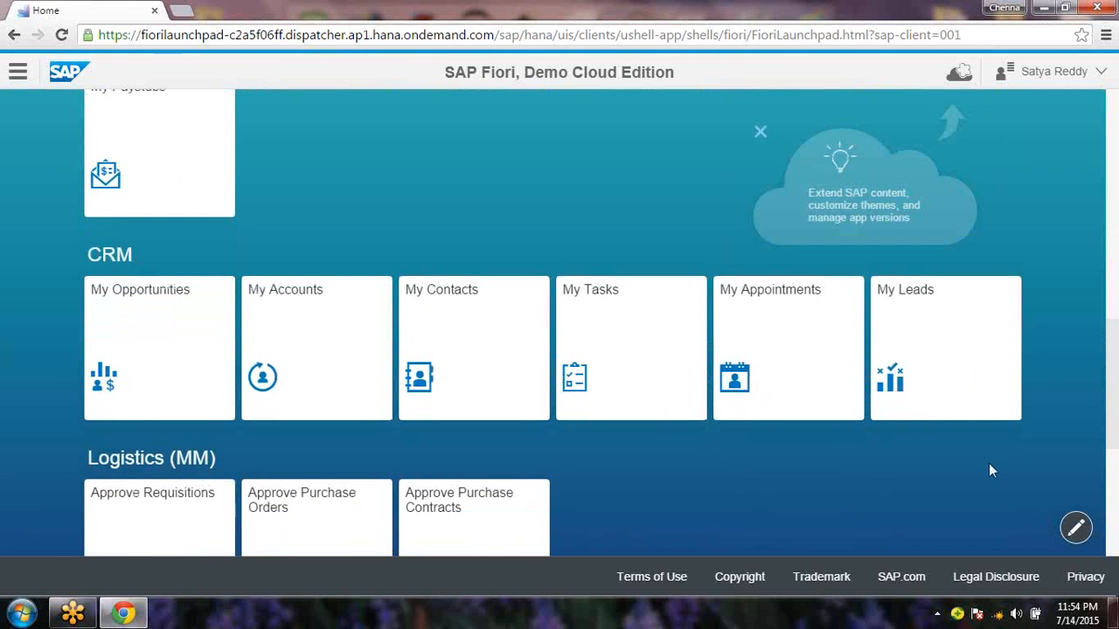
pyautogui.scroll(-1, 1117, 460)
pyautogui.scroll(-5, 1117, 490)
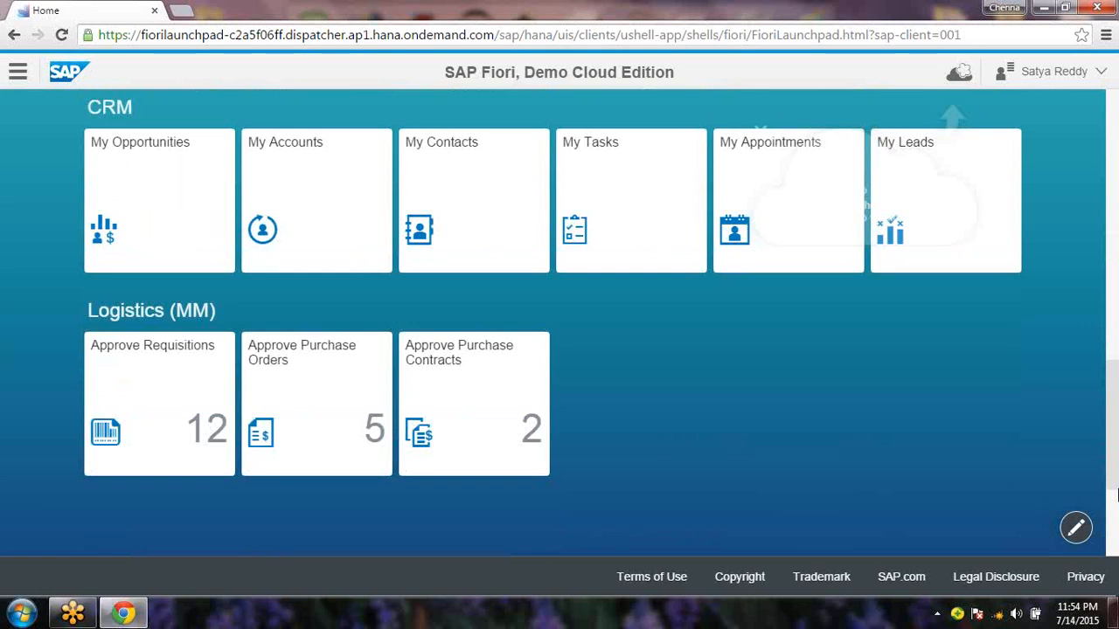
pyautogui.moveTo(1117, 528); pyautogui.dragTo(1117, 166)
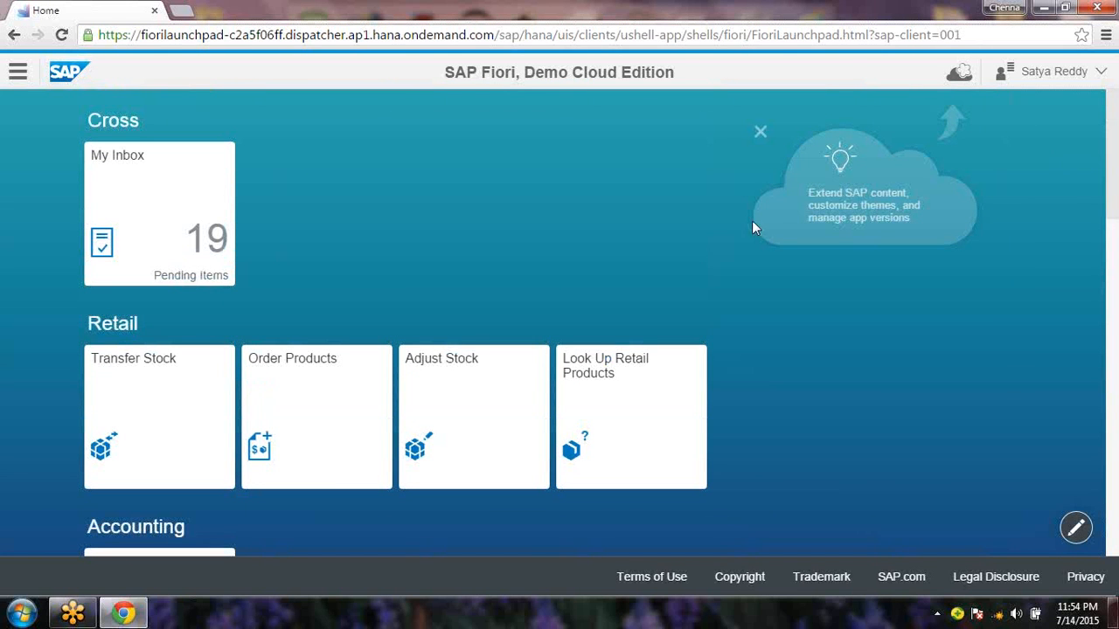
pyautogui.scroll(-2, 1116, 324)
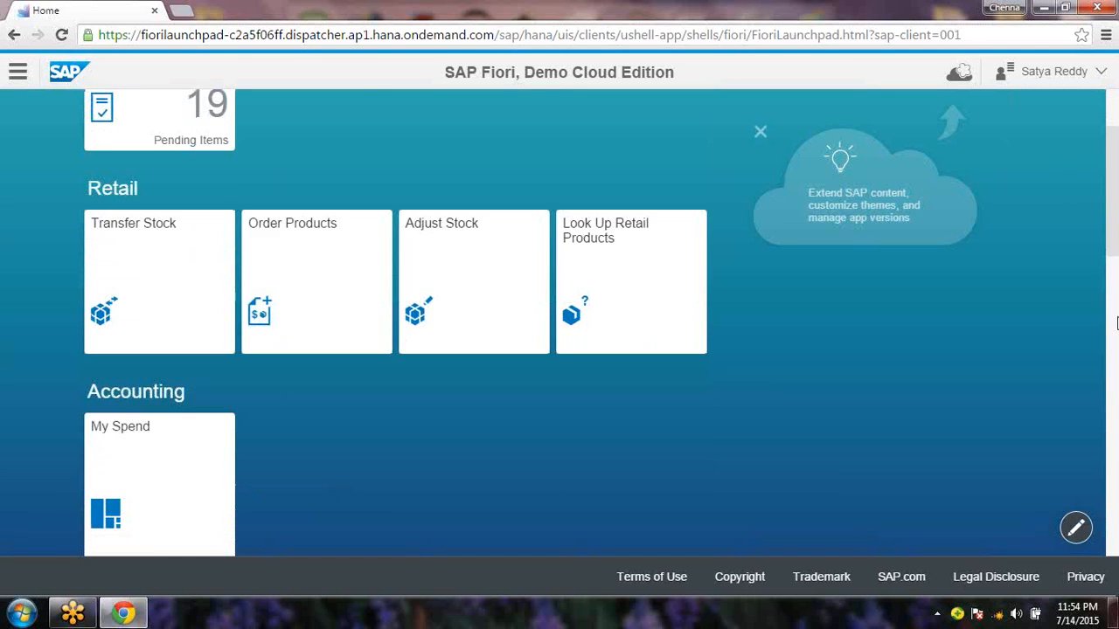
pyautogui.scroll(-12, 1117, 323)
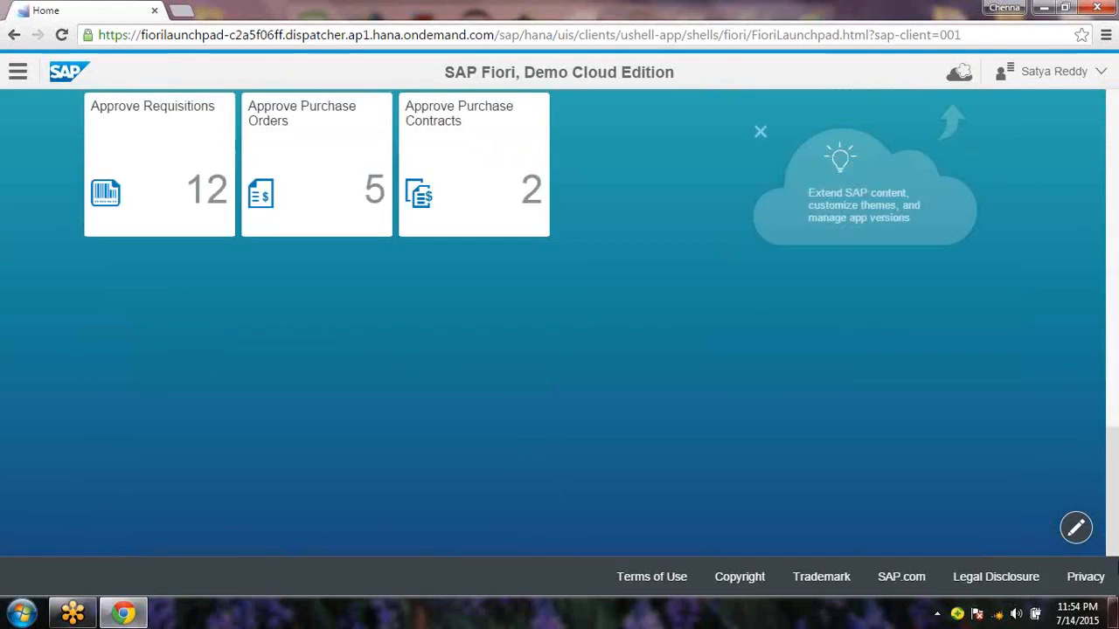
pyautogui.moveTo(1116, 544); pyautogui.dragTo(1116, 199)
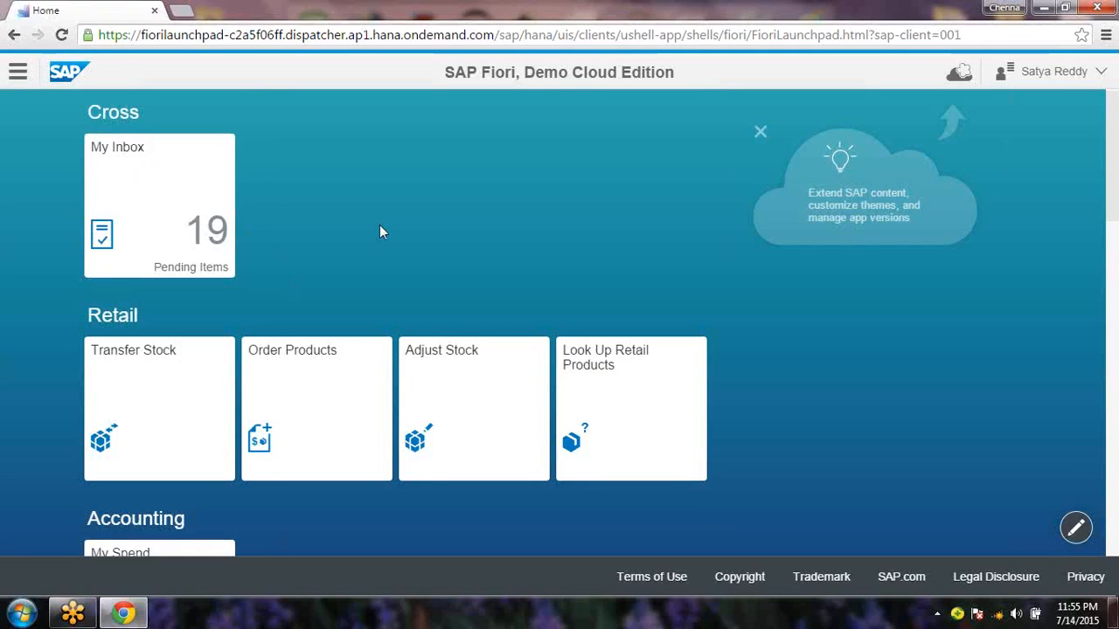
pyautogui.click(22, 612)
# Start a Notepad note headed 'what is End User: -' with a new line beneath
pyautogui.click(96, 230)
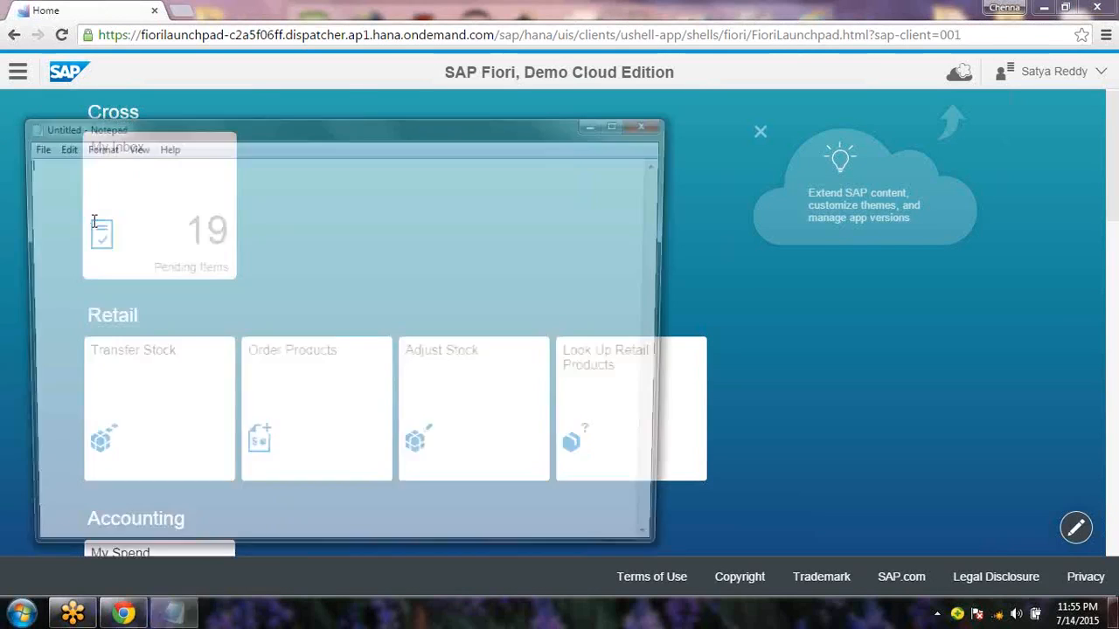
pyautogui.write('what')
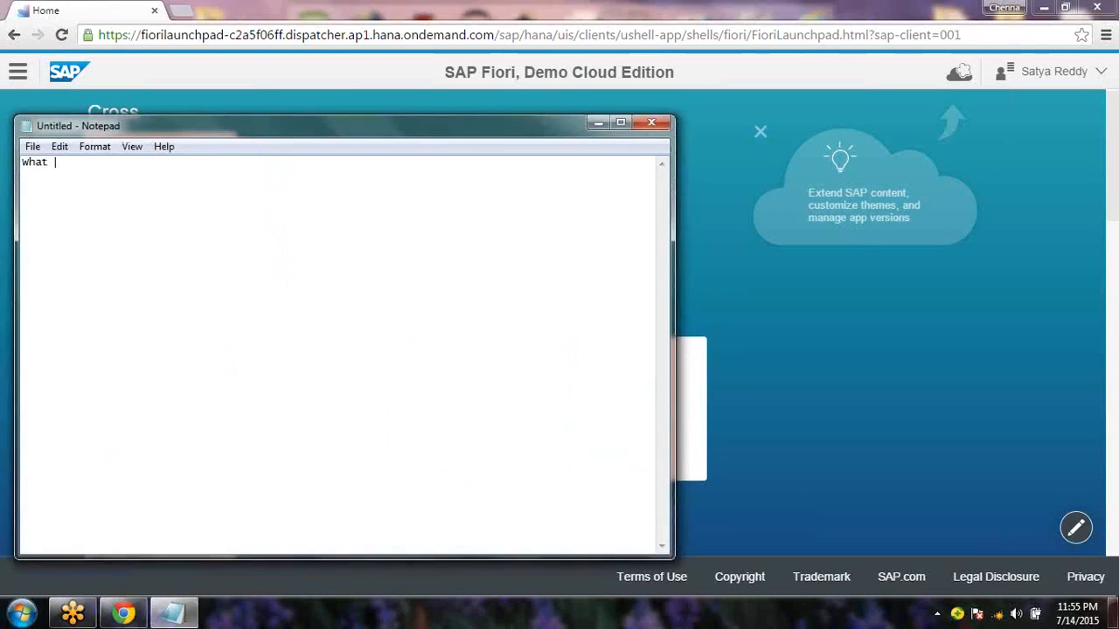
pyautogui.write(' is End User')
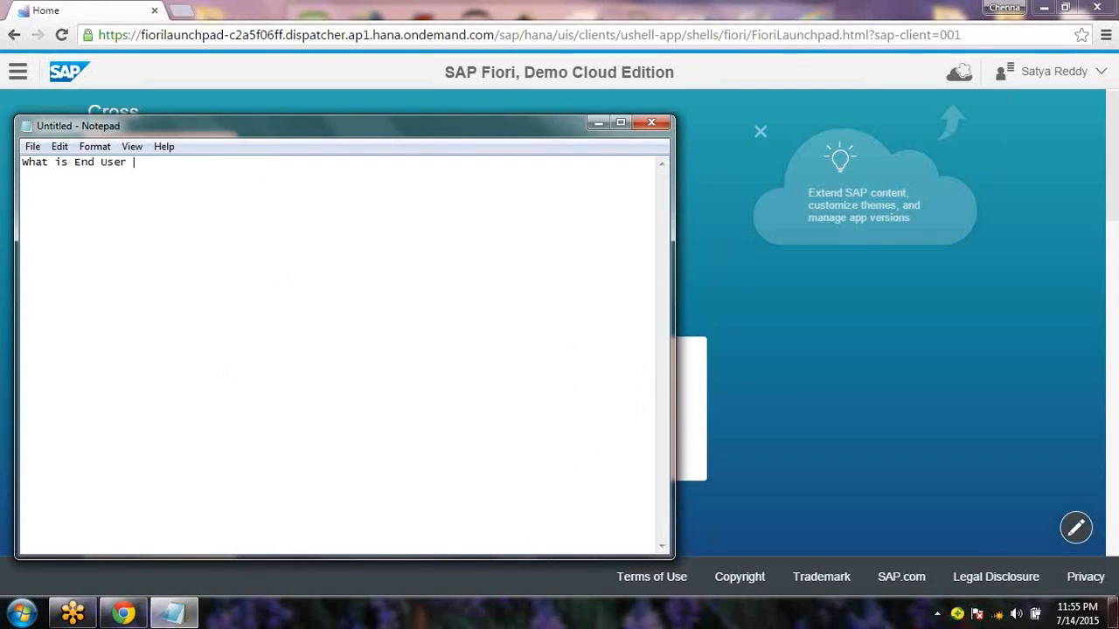
pyautogui.write(':? -')
pyautogui.press('BackSpace')
pyautogui.press('BackSpace')
pyautogui.press('BackSpace')
pyautogui.press('BackSpace')
pyautogui.press('BackSpace')
pyautogui.press('End')
pyautogui.write(': -')
pyautogui.press('Return')
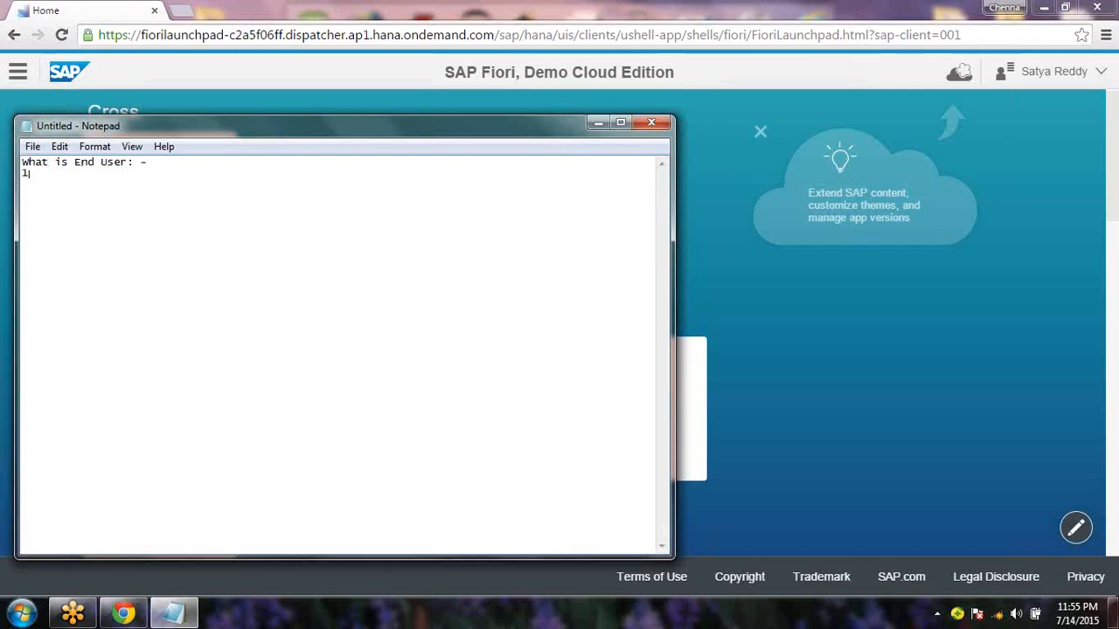
# Minimize Notepad and drag Order Products from Retail into the Cross group beside My Inbox
pyautogui.click(598, 123)
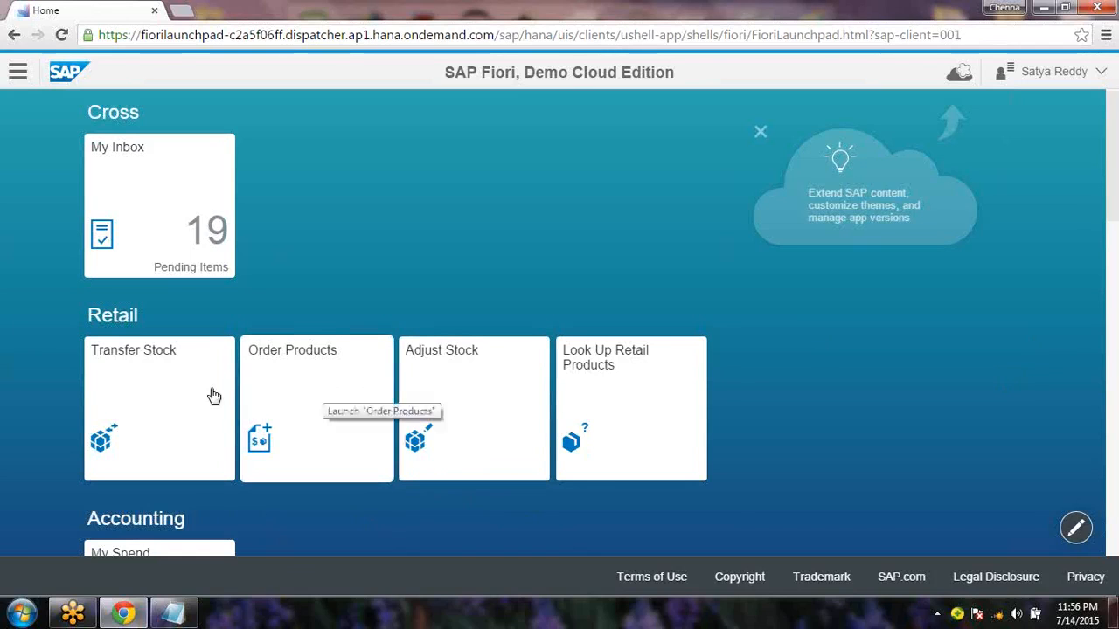
pyautogui.moveTo(315, 392); pyautogui.dragTo(332, 187)
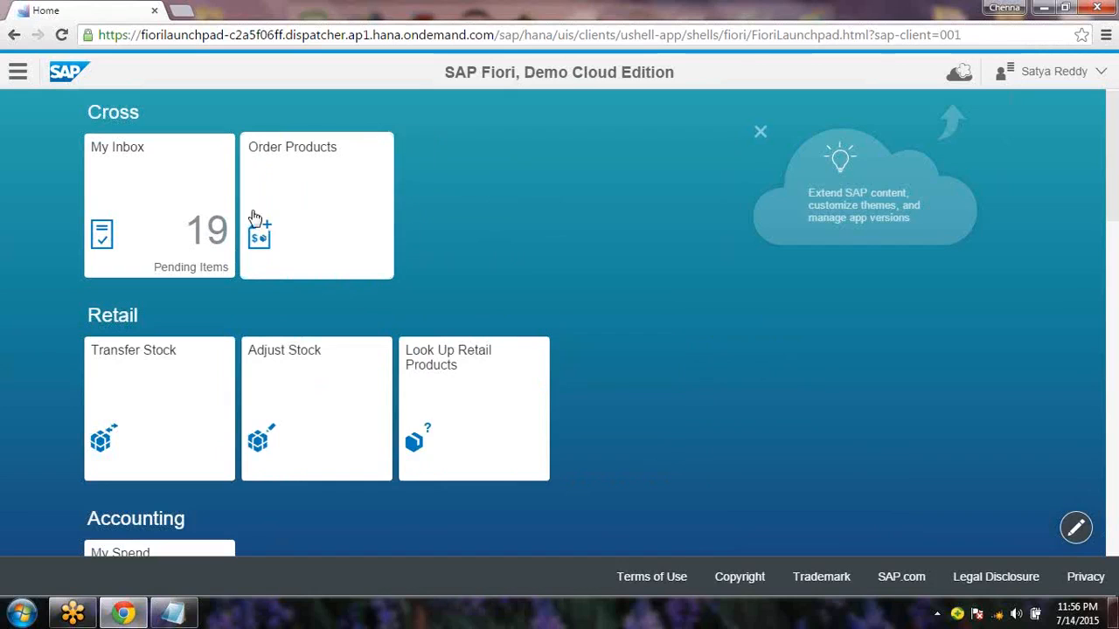
# Add the note point 'Can org the App' in Notepad, then return to the launchpad
pyautogui.click(186, 619)
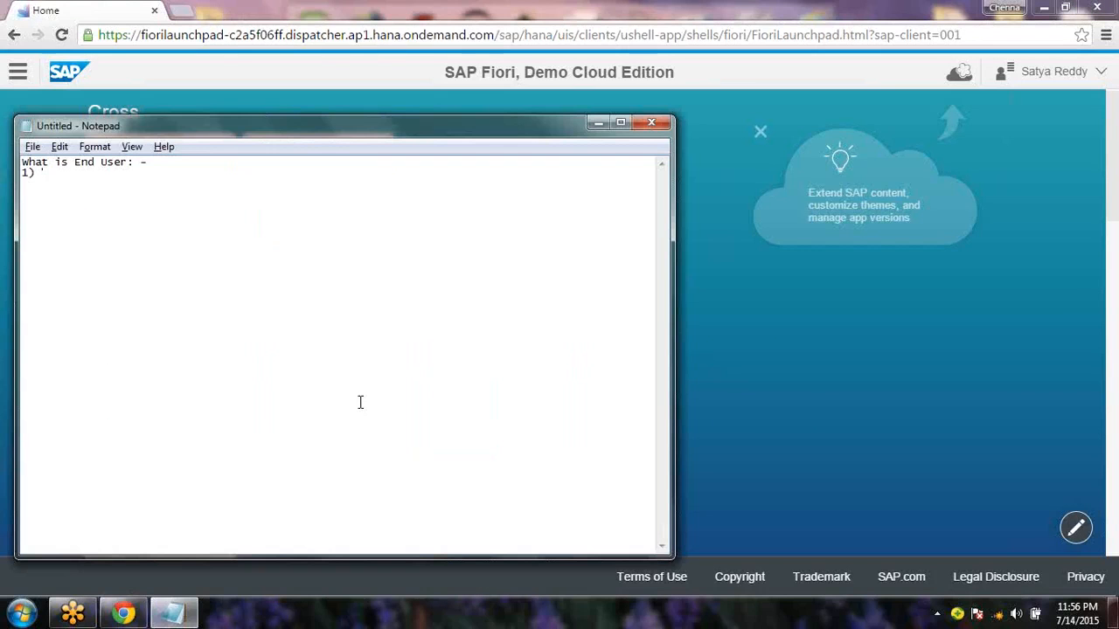
pyautogui.write('Can')
pyautogui.write('an org')
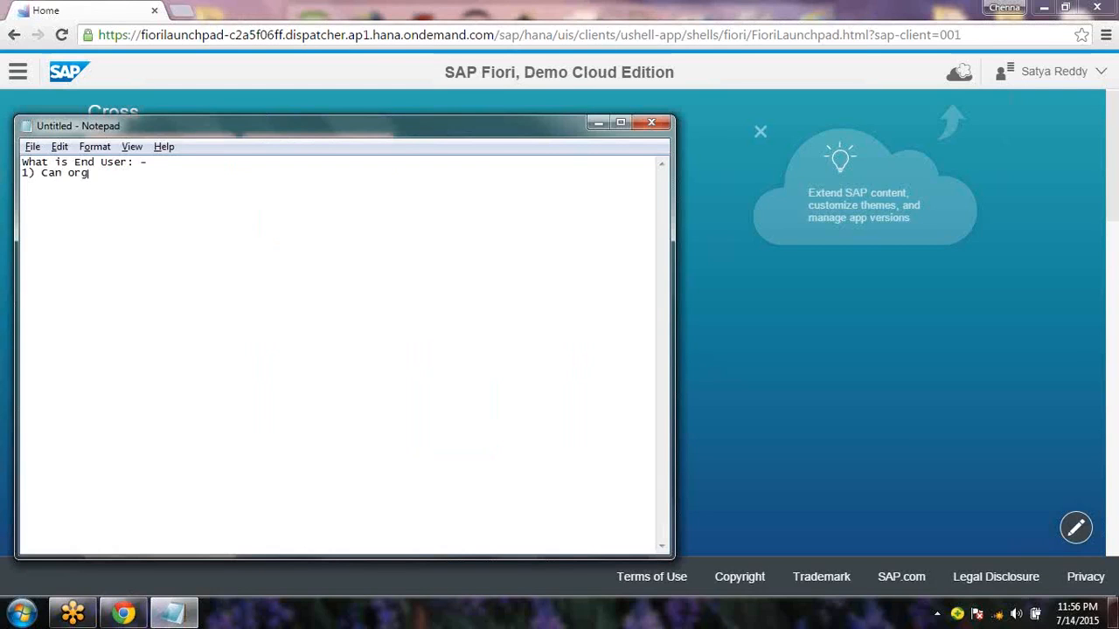
pyautogui.write(' the Apps')
pyautogui.hotkey('alt', 'Tab')
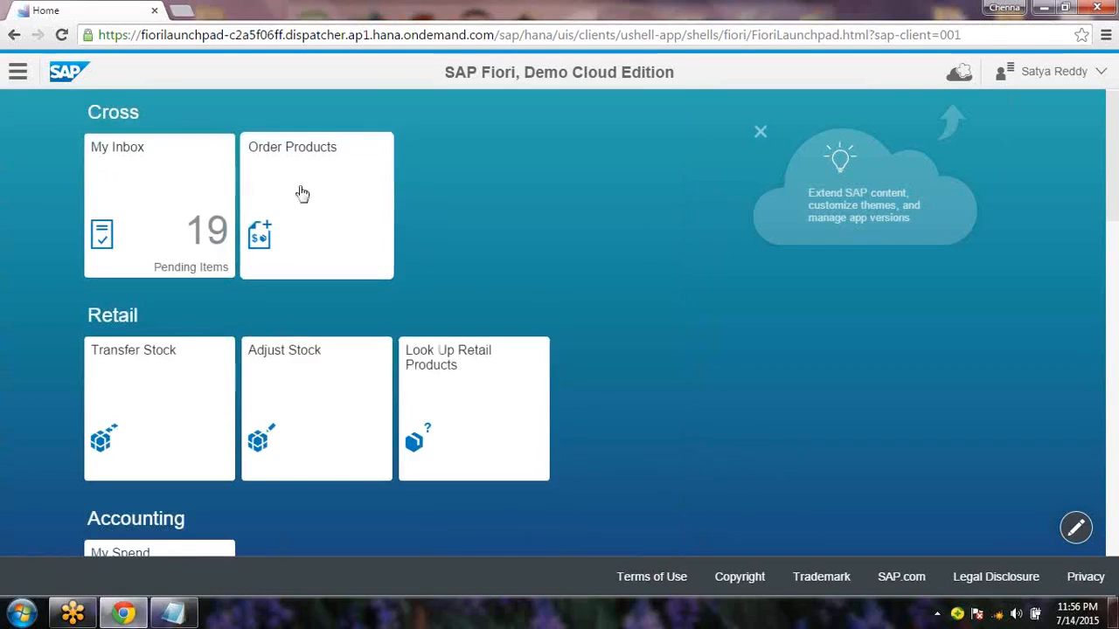
# Try moving the My Inbox tile toward the Retail group and scroll through the tile groups
pyautogui.moveTo(154, 216); pyautogui.dragTo(174, 193)
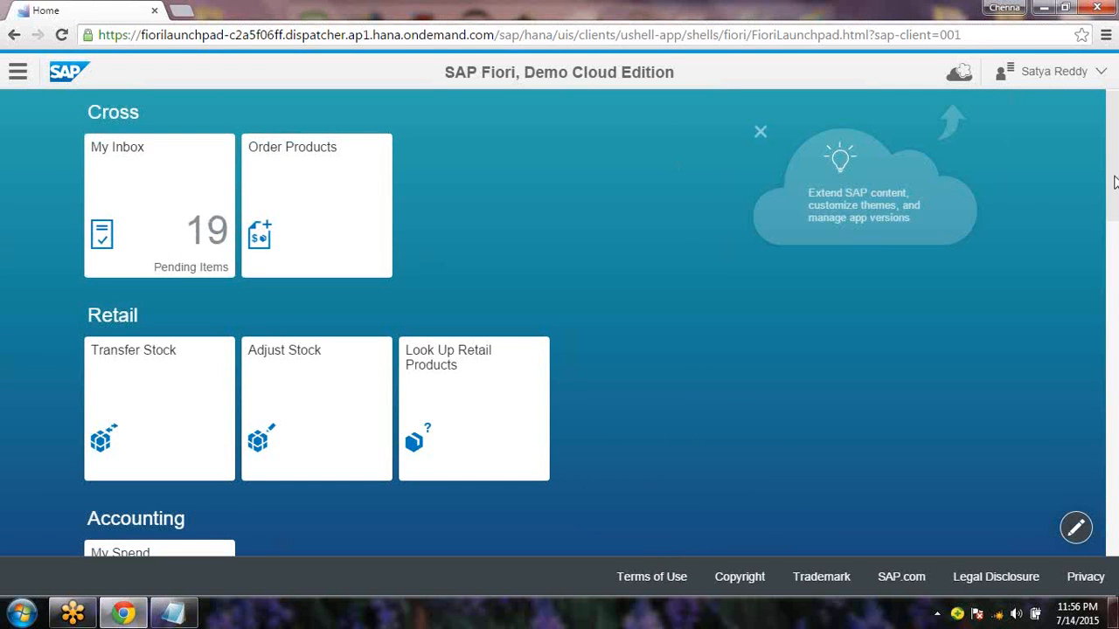
pyautogui.moveTo(1114, 201); pyautogui.dragTo(1117, 560)
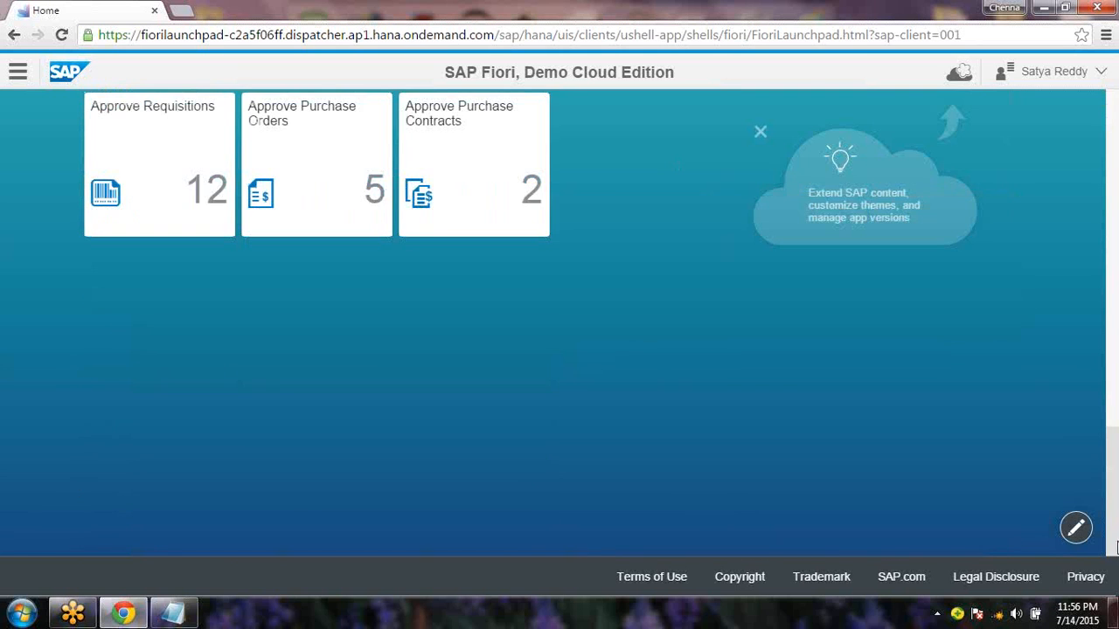
pyautogui.moveTo(1116, 510); pyautogui.dragTo(1110, 185)
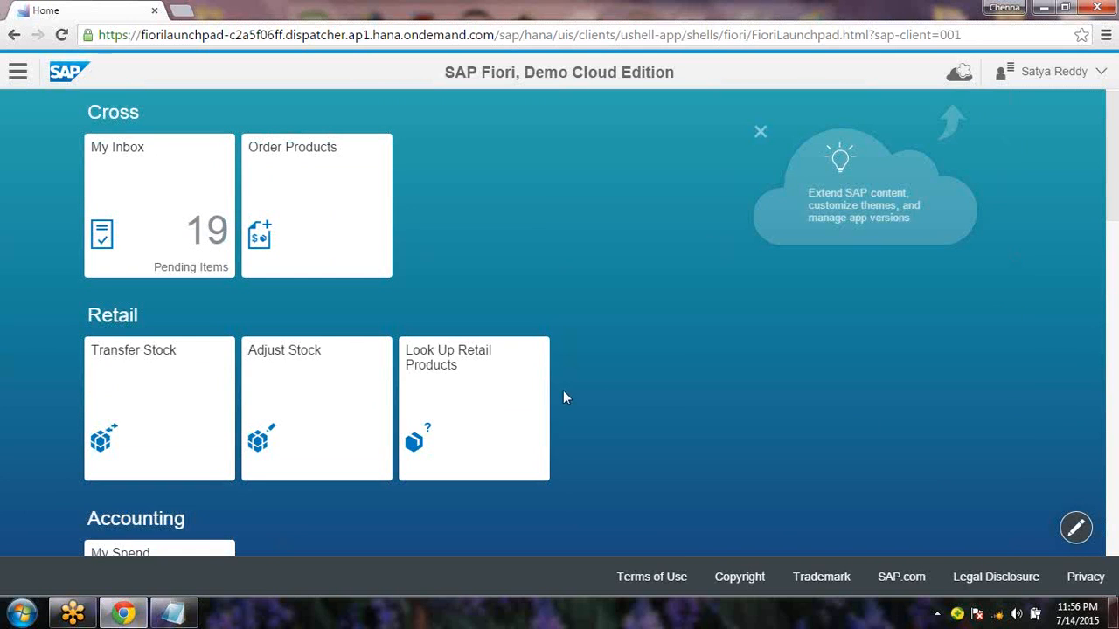
# Type 'Responsive' as point 2 in the End User notes, then return to the launchpad
pyautogui.click(196, 610)
pyautogui.write('Respon')
pyautogui.press('BackSpace')
pyautogui.press('BackSpace')
pyautogui.press('BackSpace')
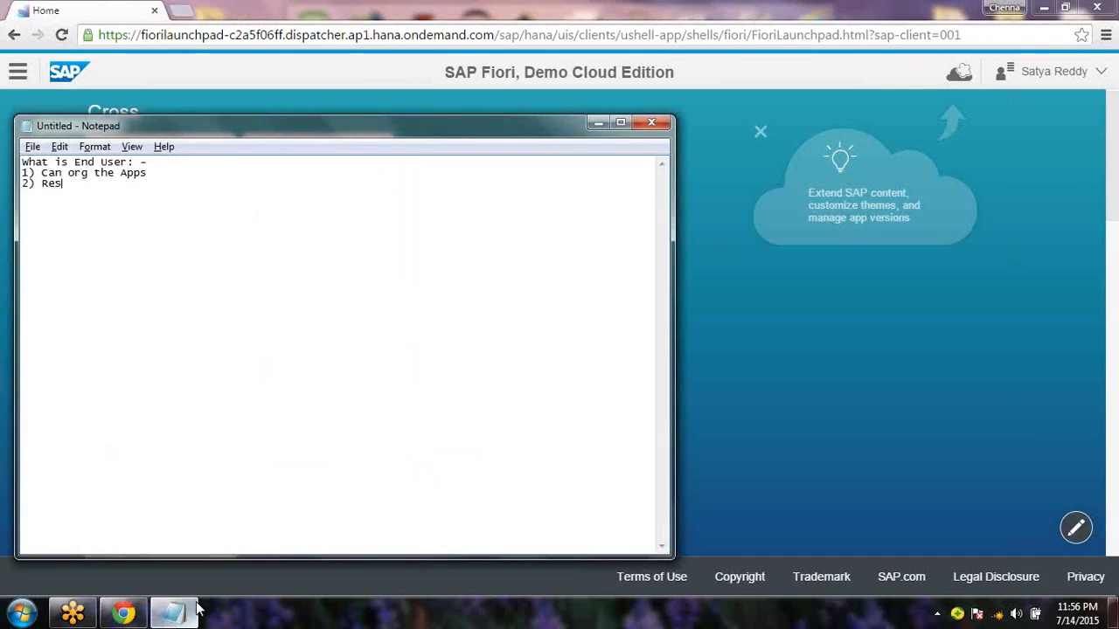
pyautogui.write('ponsive')
pyautogui.click(196, 610)
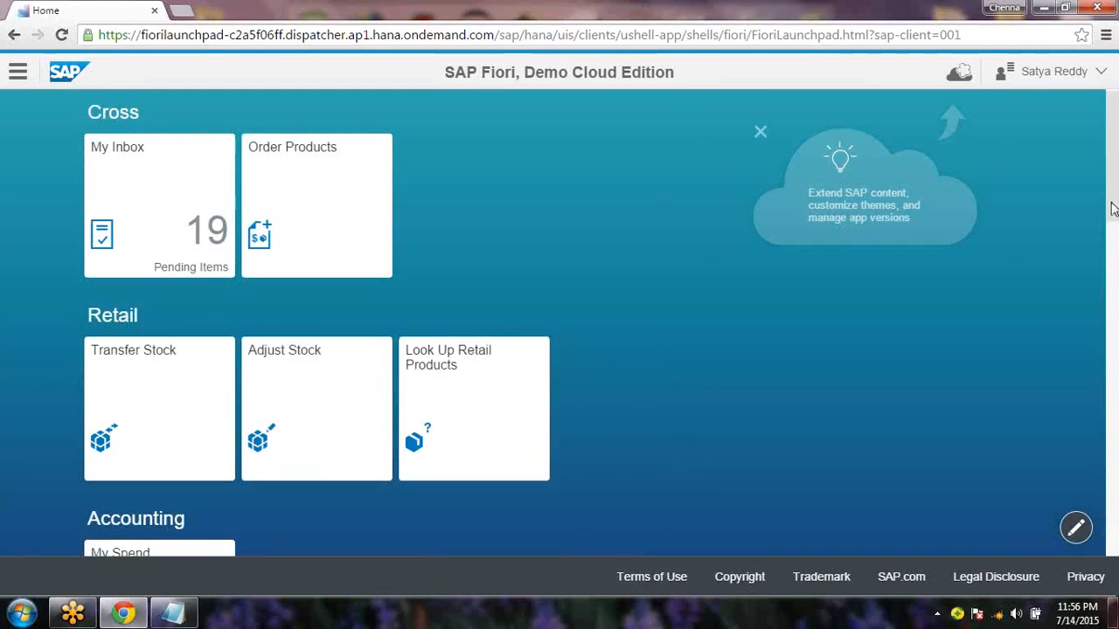
# Scroll down to the seven-tile Human Capital Management group and clear the accidental title selection
pyautogui.moveTo(1114, 217); pyautogui.dragTo(1117, 323)
pyautogui.scroll(-3, 415, 413)
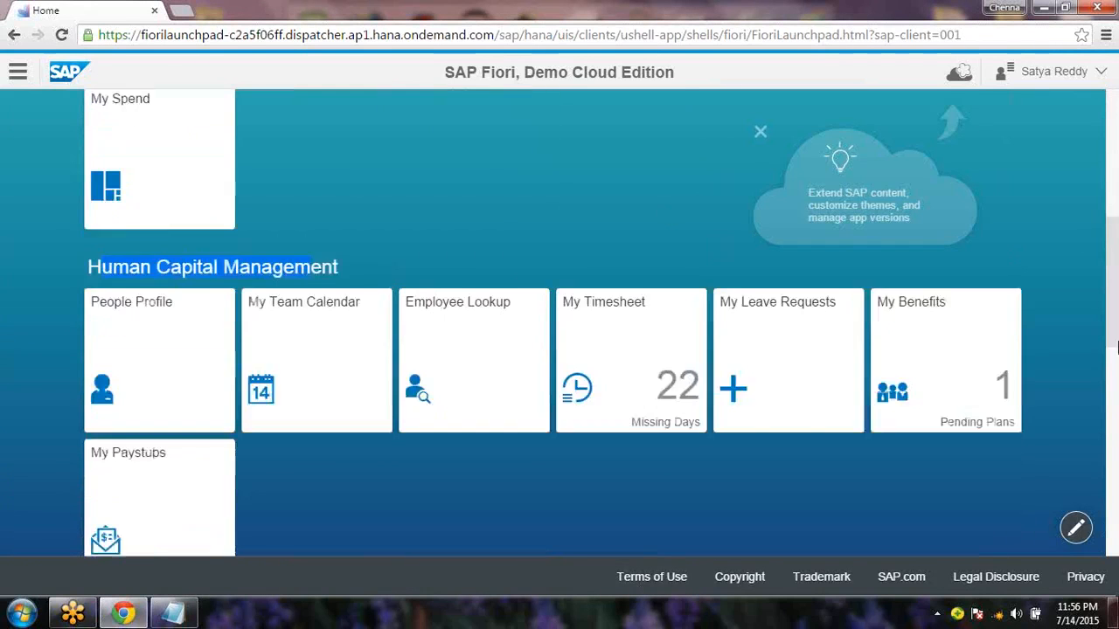
pyautogui.click(404, 150)
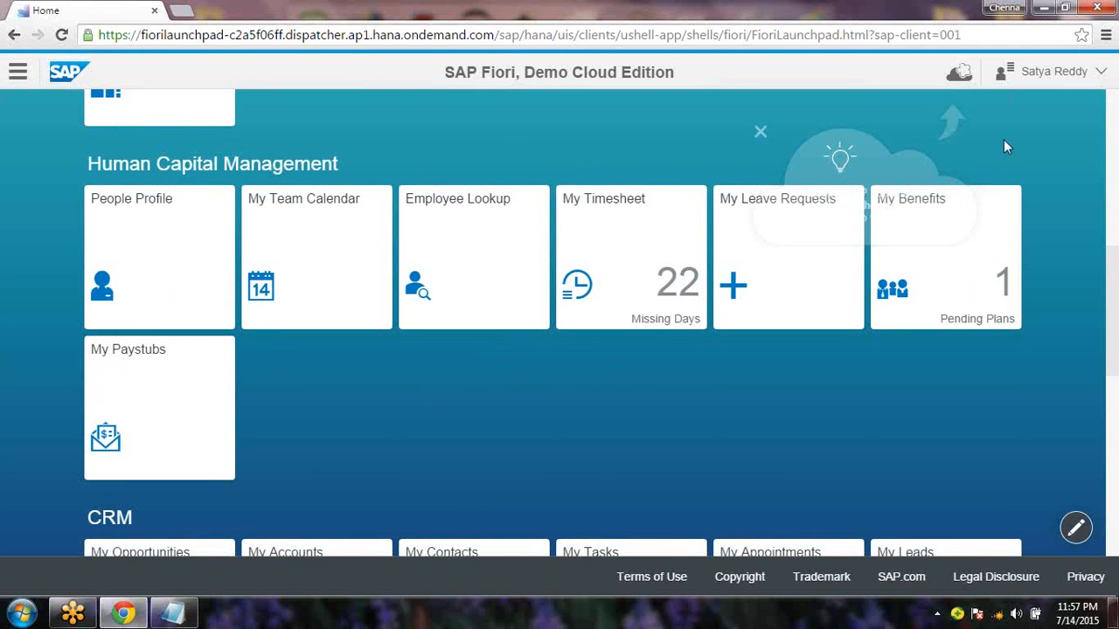
# Open Chrome DevTools with Inspect element and turn on 320 × 480 iPhone device emulation
pyautogui.click(1106, 37)
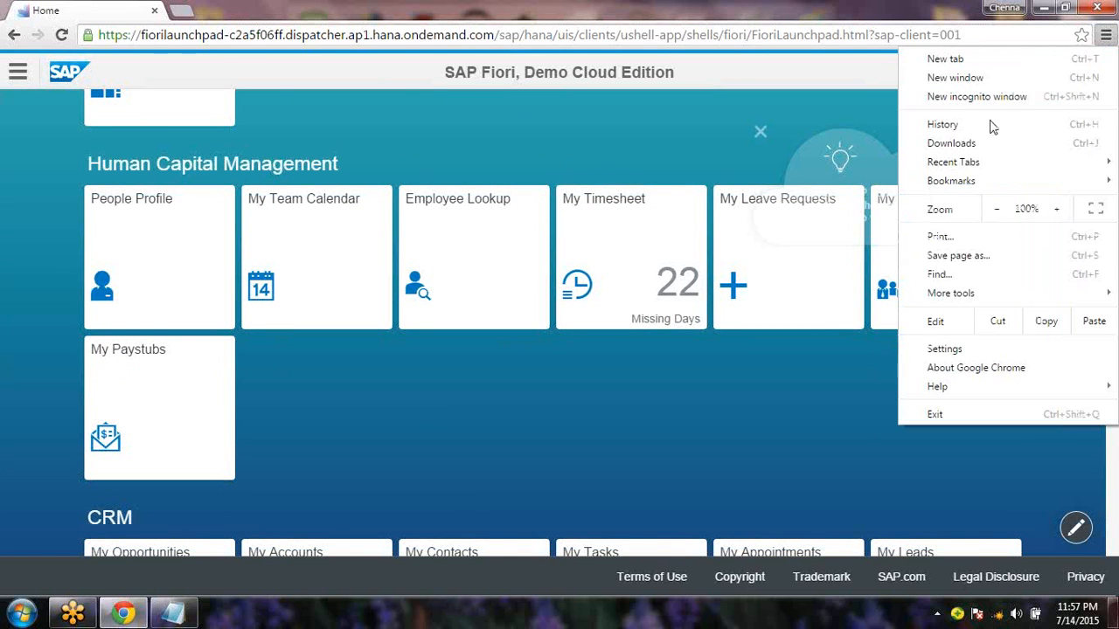
pyautogui.rightClick(643, 418)
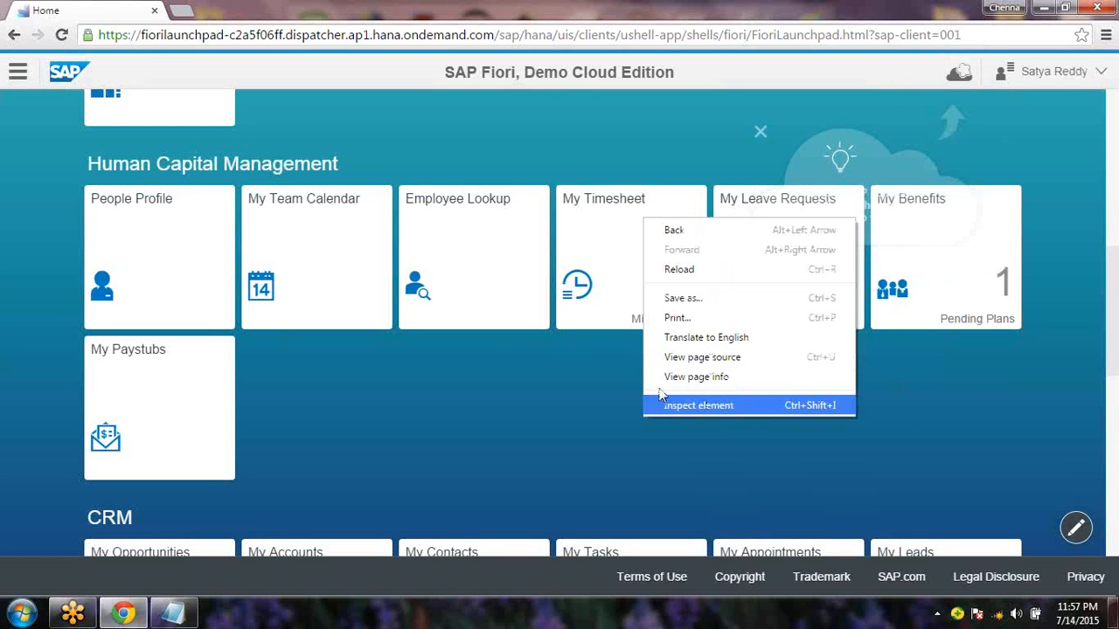
pyautogui.click(718, 406)
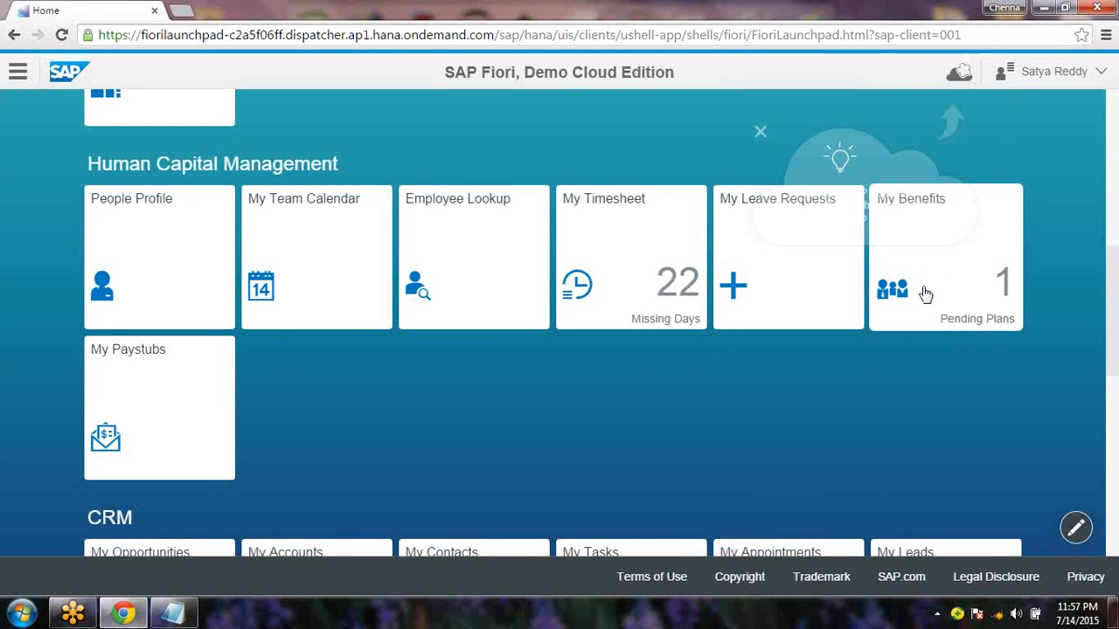
pyautogui.click(731, 61)
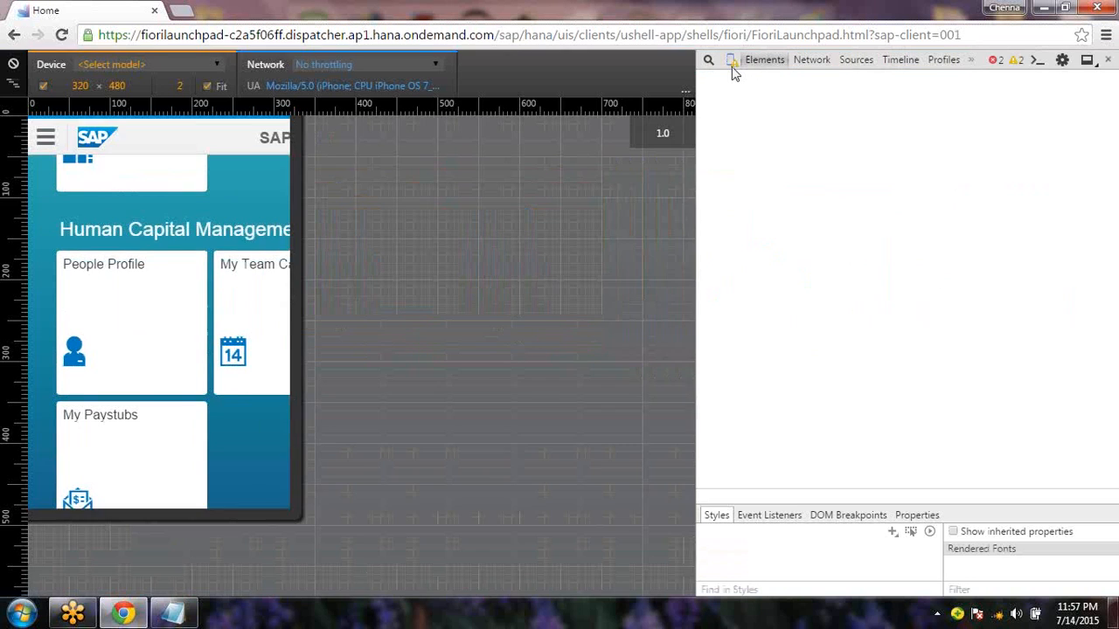
# Toggle device mode and preview the launchpad as Apple iPhone 6, then Apple iPad
pyautogui.click(730, 63)
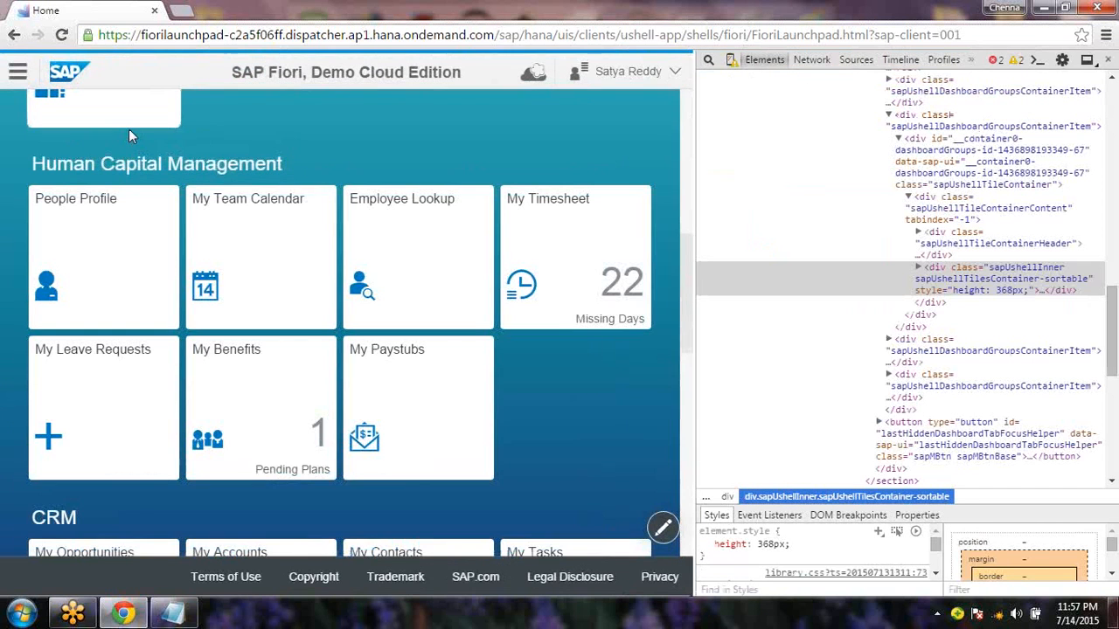
pyautogui.click(732, 61)
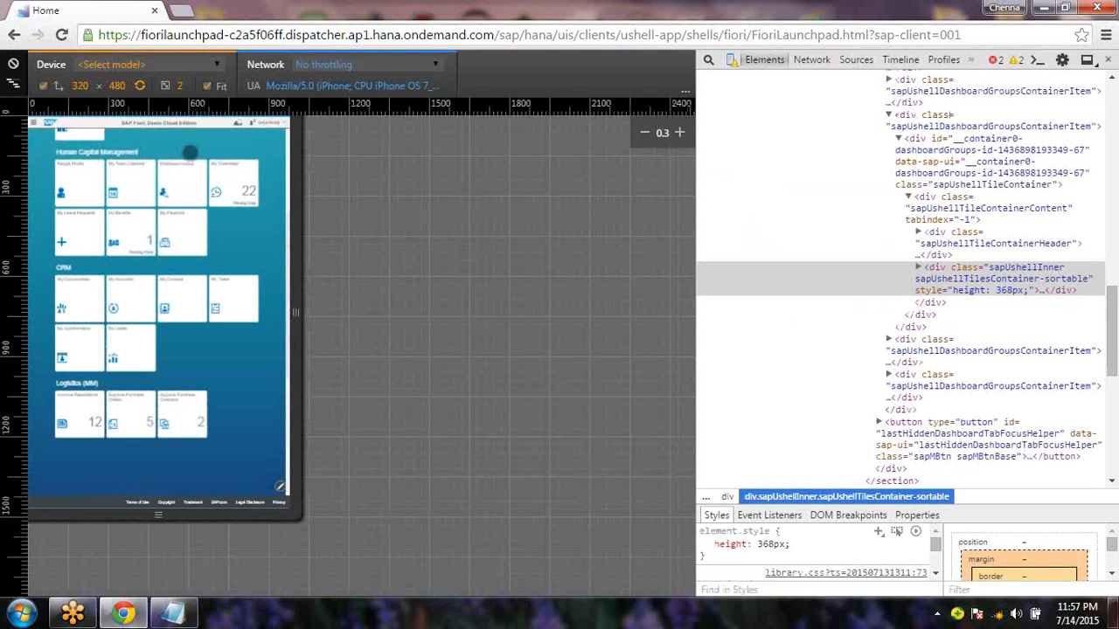
pyautogui.click(217, 64)
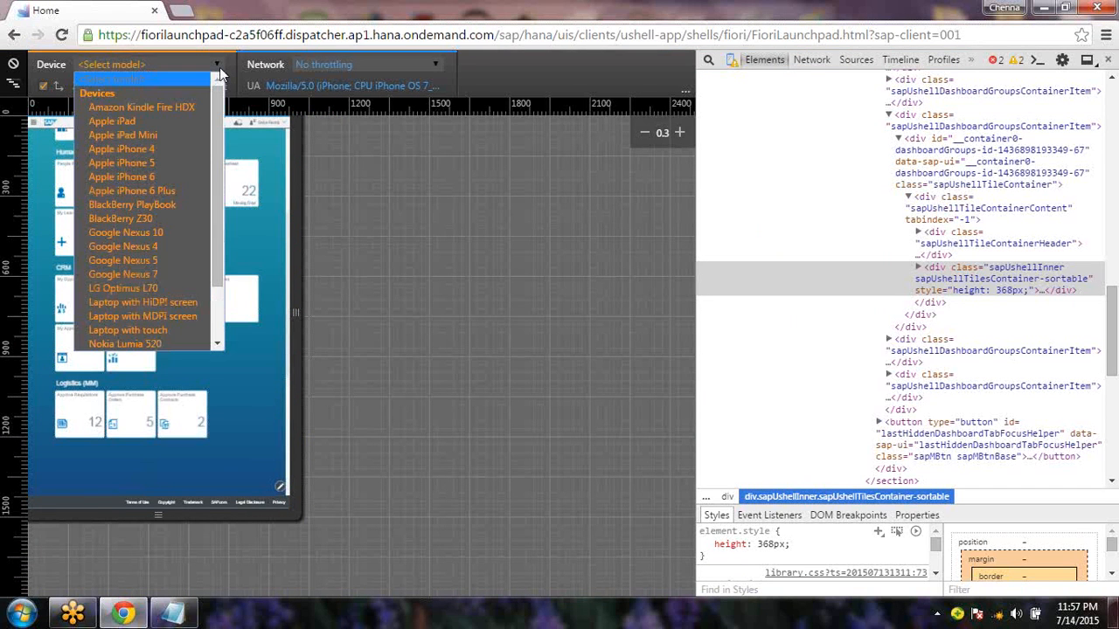
pyautogui.click(159, 177)
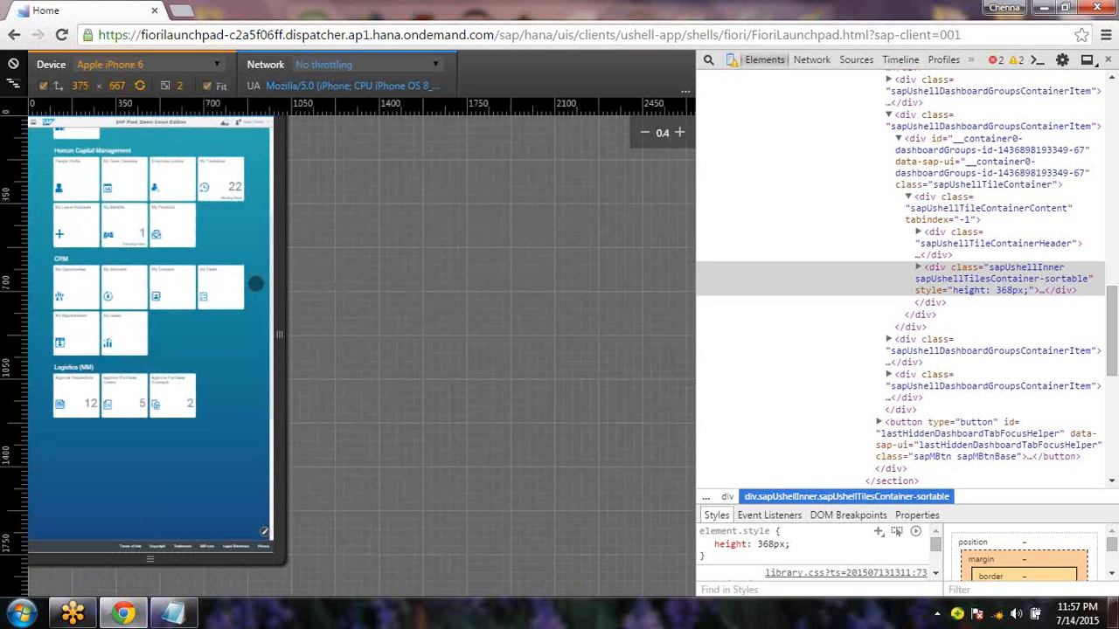
pyautogui.click(217, 64)
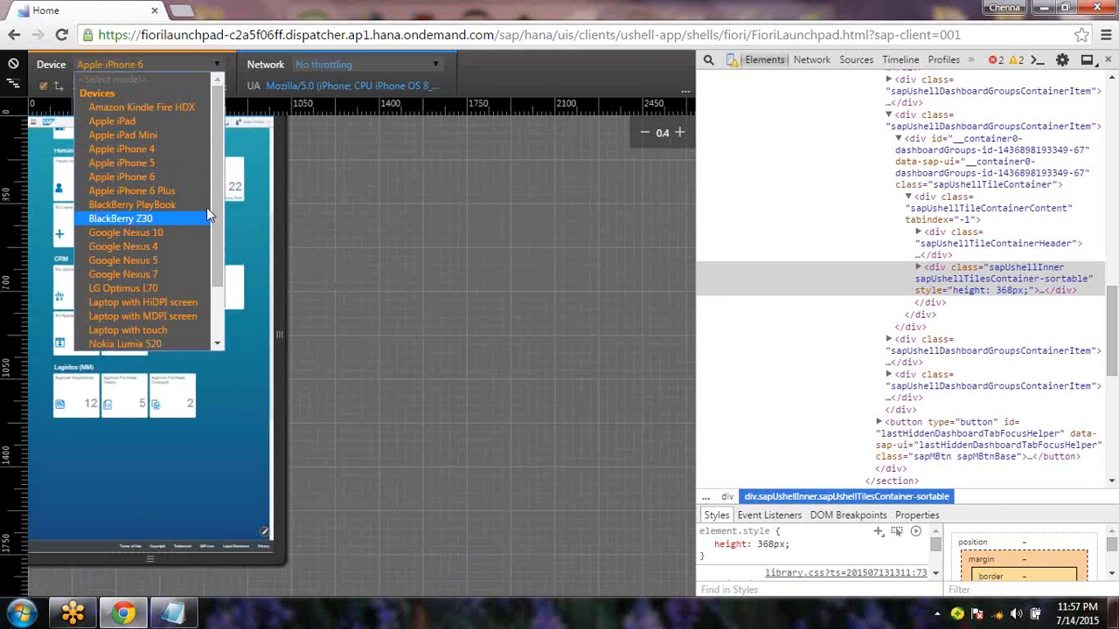
pyautogui.moveTo(218, 209); pyautogui.dragTo(219, 226)
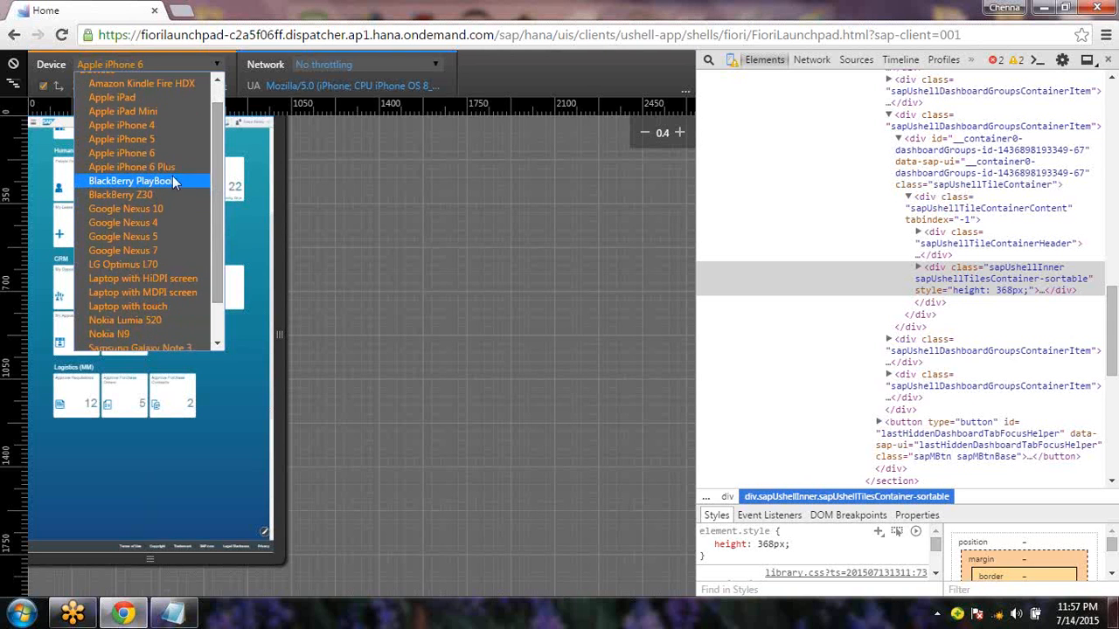
pyautogui.click(142, 101)
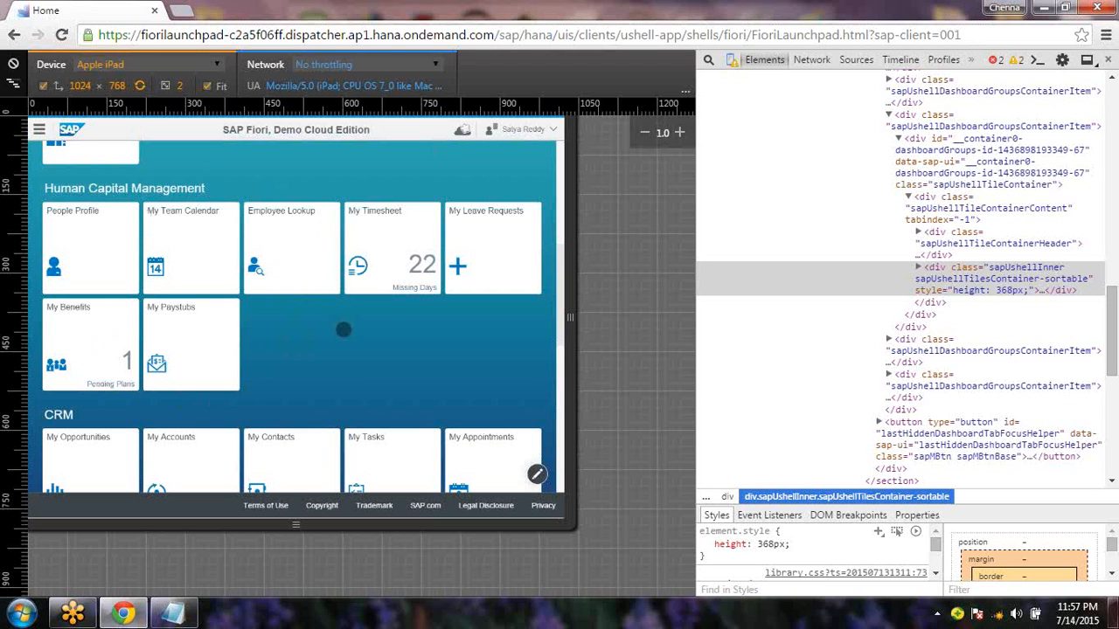
# Switch emulation back to Apple iPhone 6, then Apple iPad, and close DevTools
pyautogui.click(216, 63)
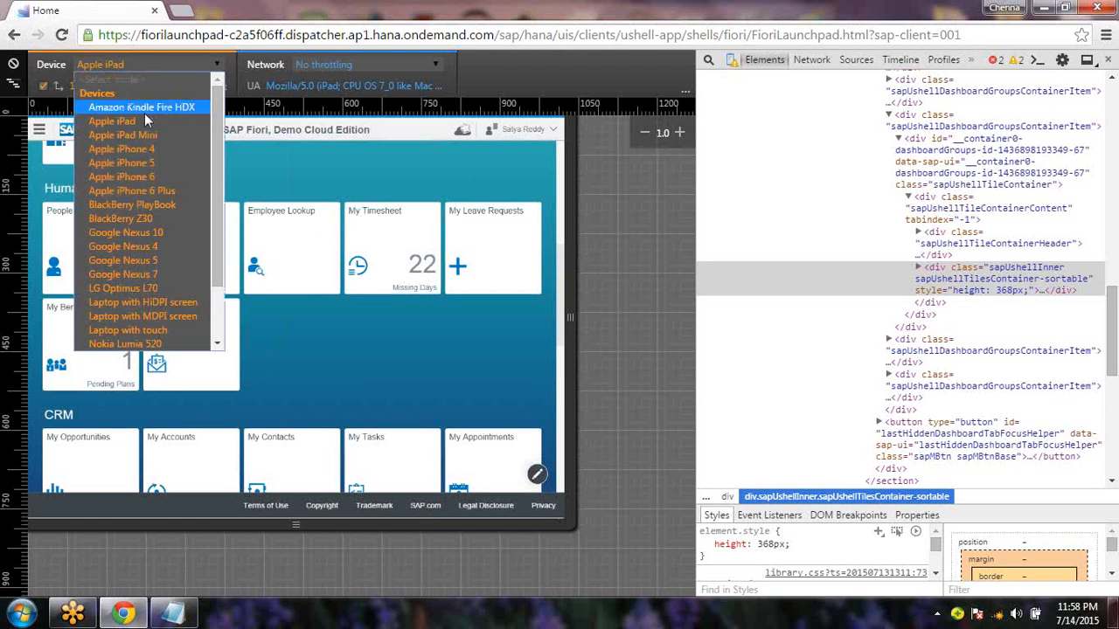
pyautogui.click(141, 176)
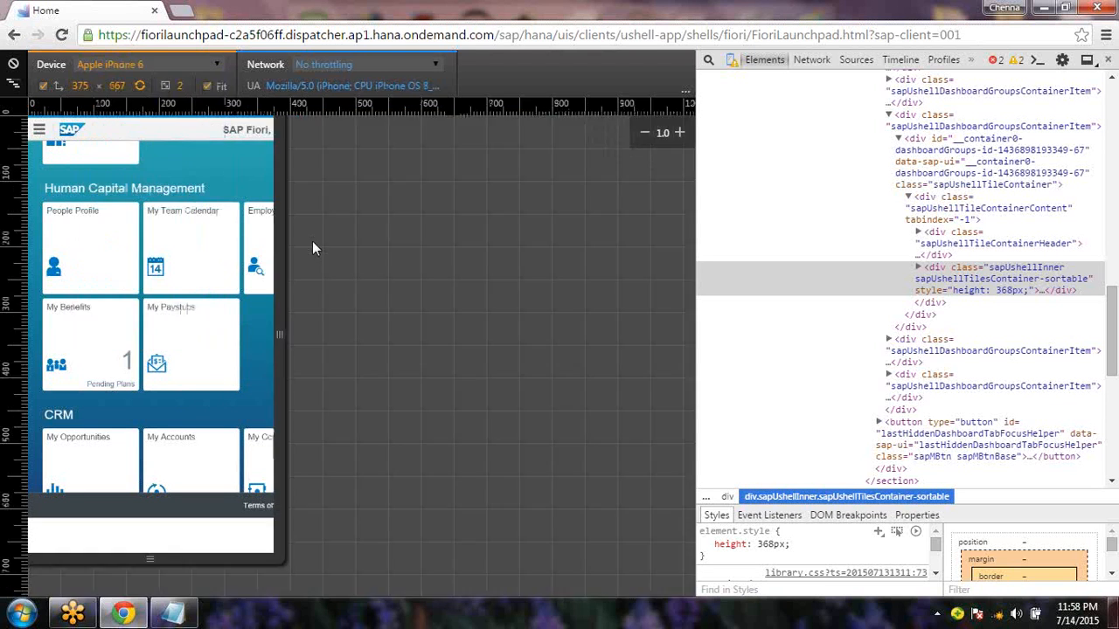
pyautogui.click(165, 65)
pyautogui.click(123, 120)
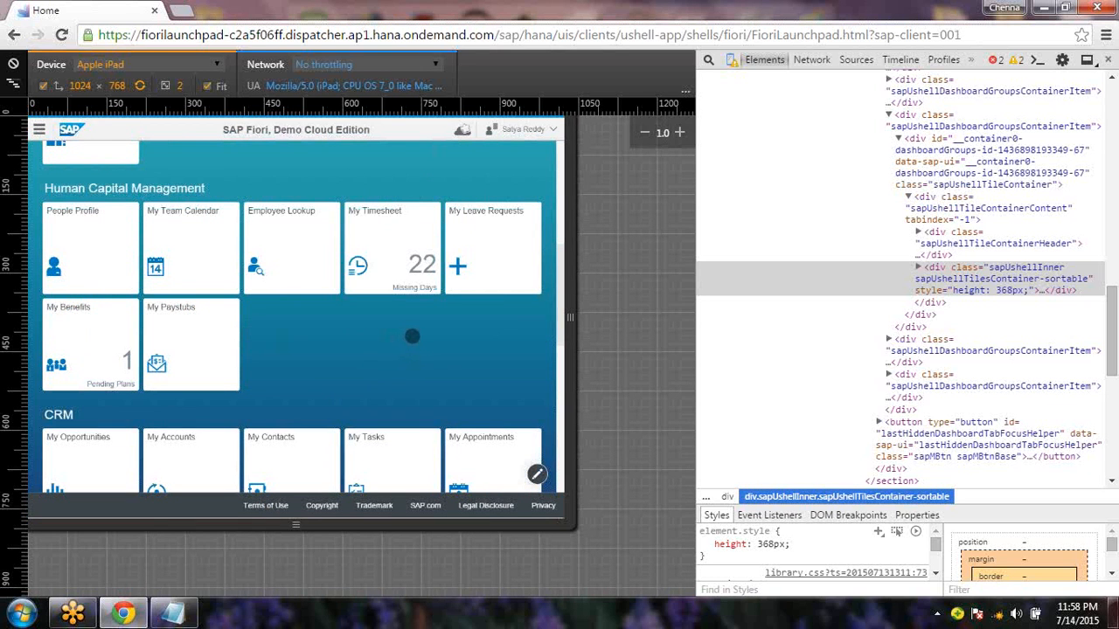
pyautogui.click(1108, 61)
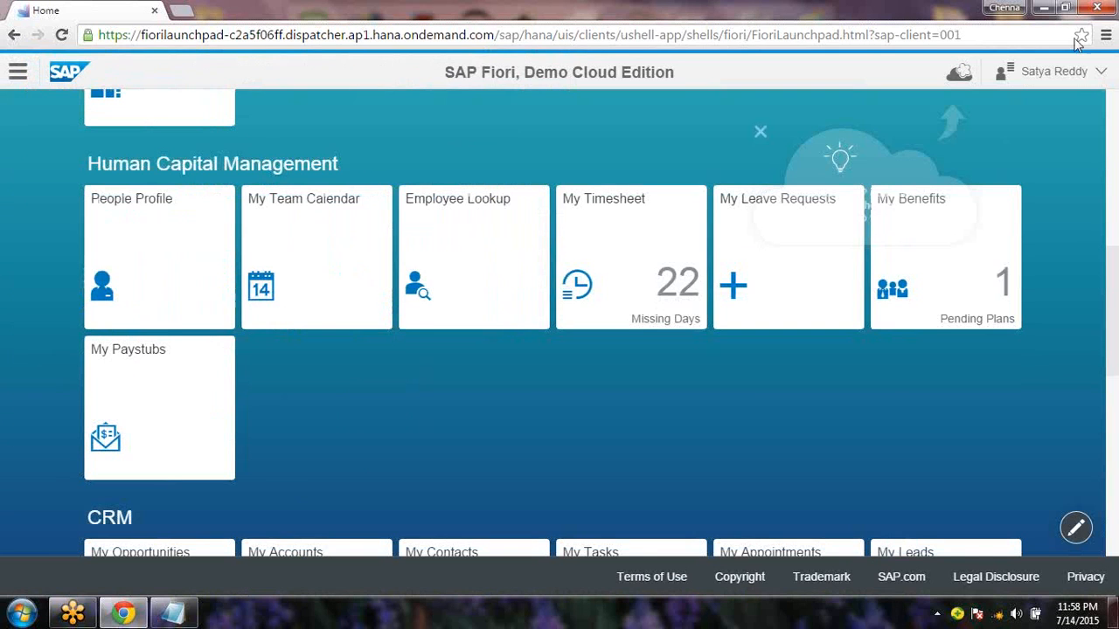
# Narrow the Chrome window until tiles reflow to two columns, then maximize it with notes in front
pyautogui.click(1068, 8)
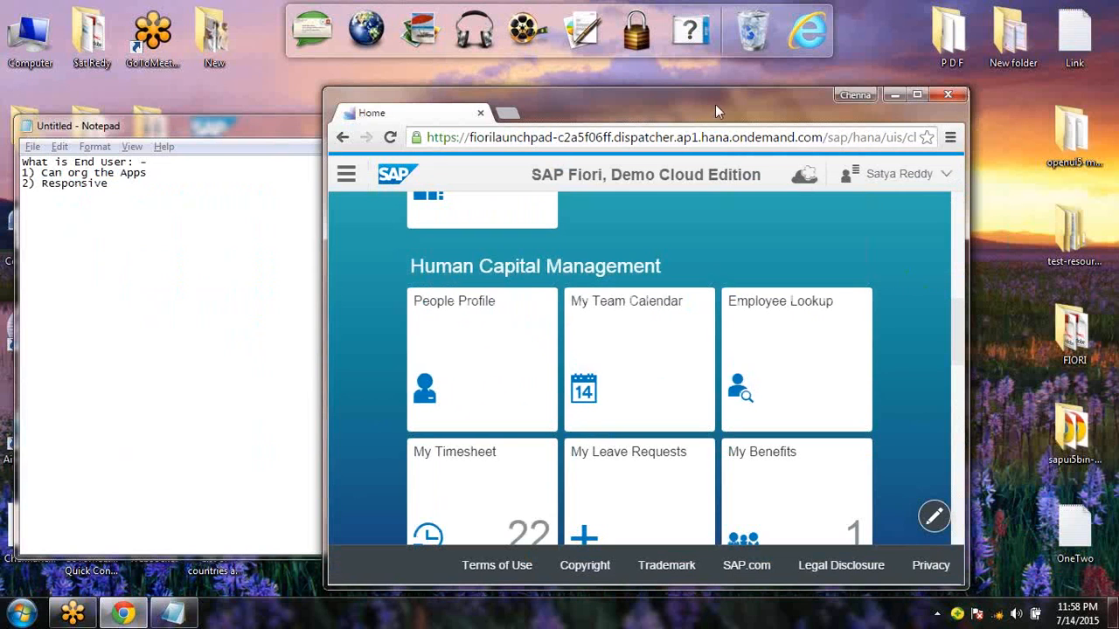
pyautogui.moveTo(716, 104); pyautogui.dragTo(436, 23)
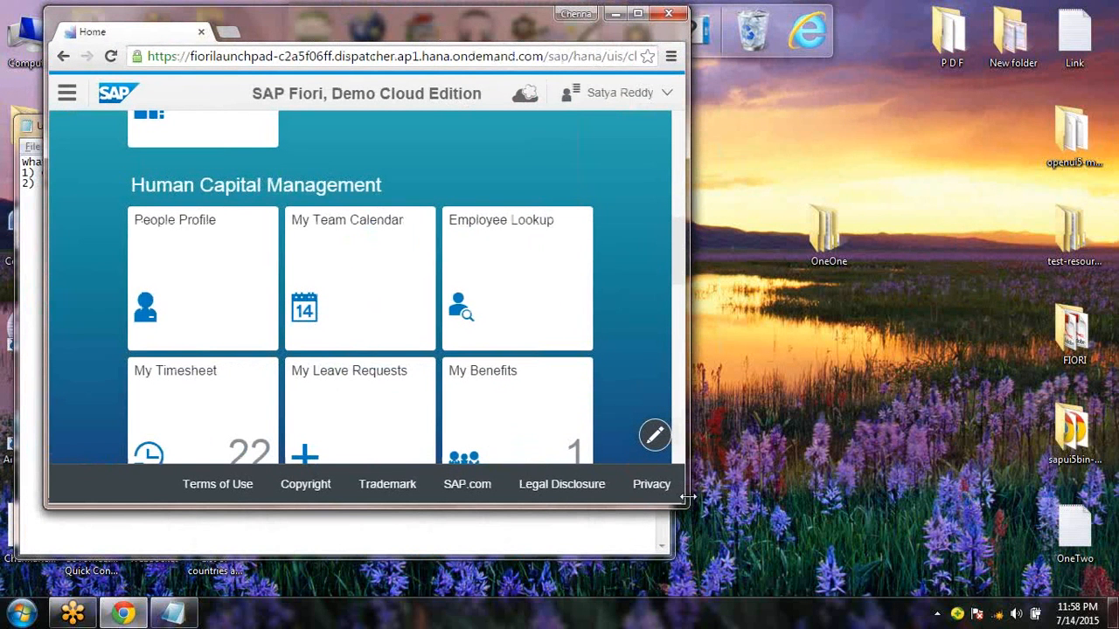
pyautogui.moveTo(689, 496); pyautogui.dragTo(1117, 506)
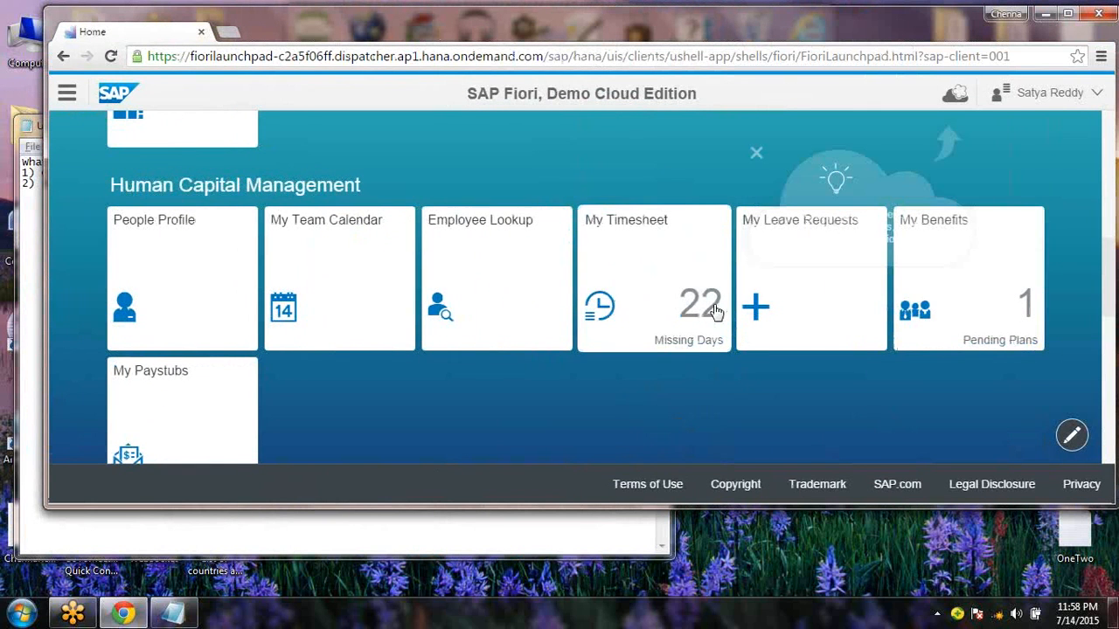
pyautogui.moveTo(1113, 506); pyautogui.dragTo(982, 462)
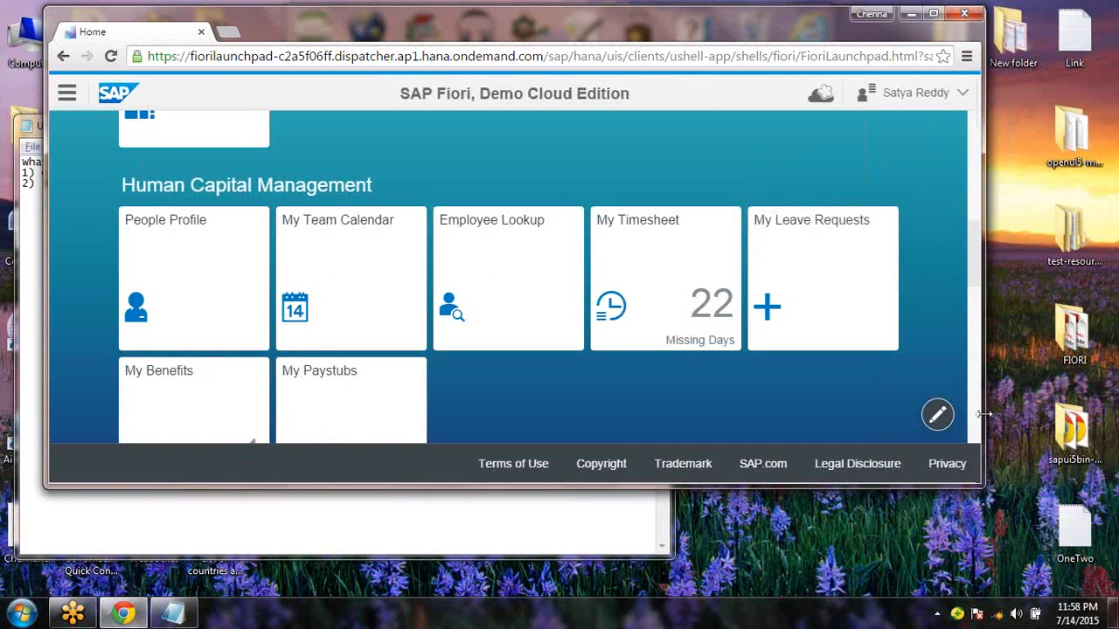
pyautogui.moveTo(979, 418); pyautogui.dragTo(502, 386)
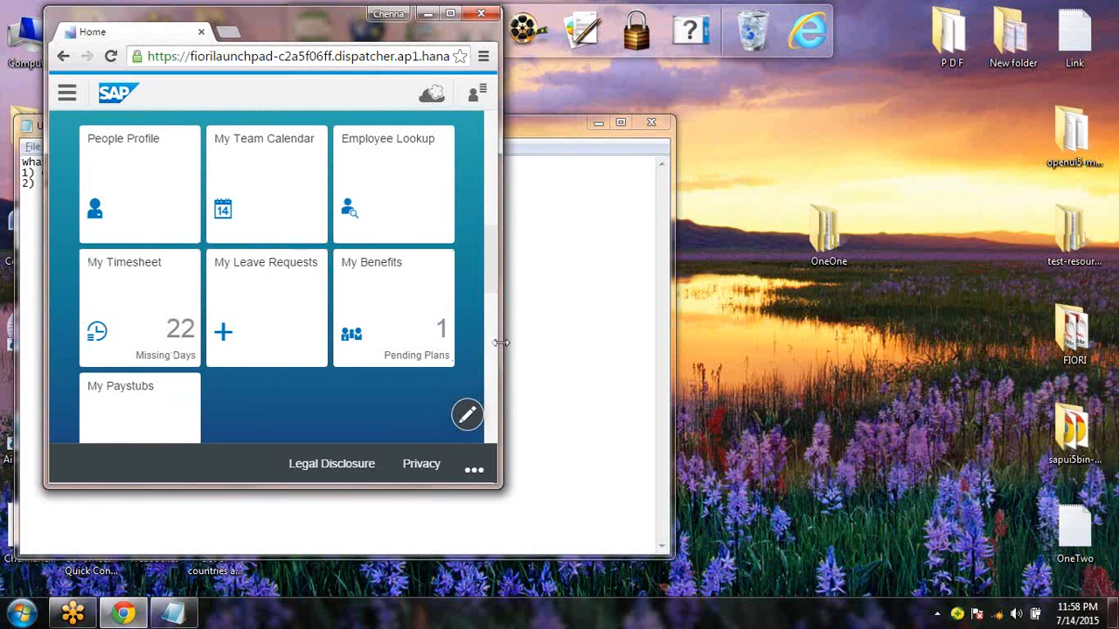
pyautogui.moveTo(501, 349); pyautogui.dragTo(390, 354)
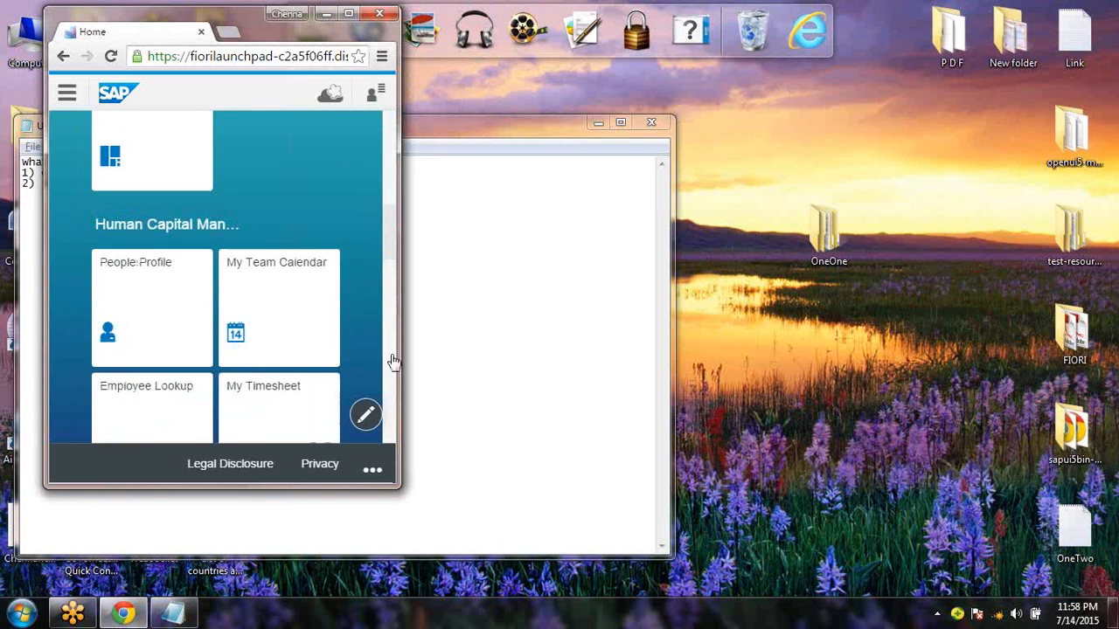
pyautogui.click(349, 15)
pyautogui.click(175, 613)
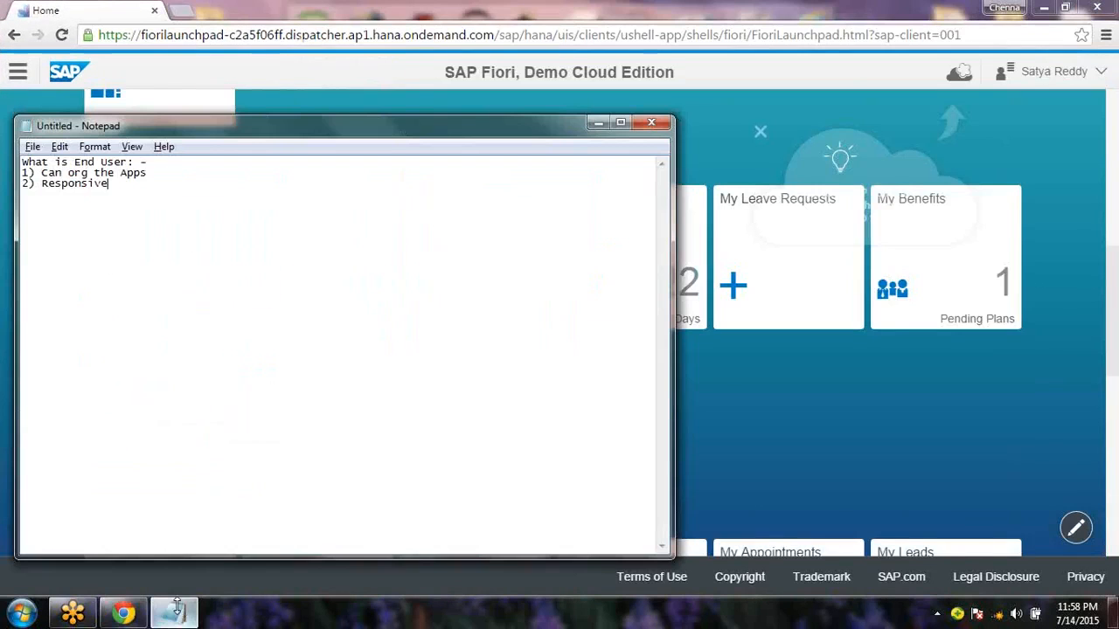
# Add '3) Personalize' on a new line in the End User notes, then switch back to Chrome
pyautogui.press('Return')
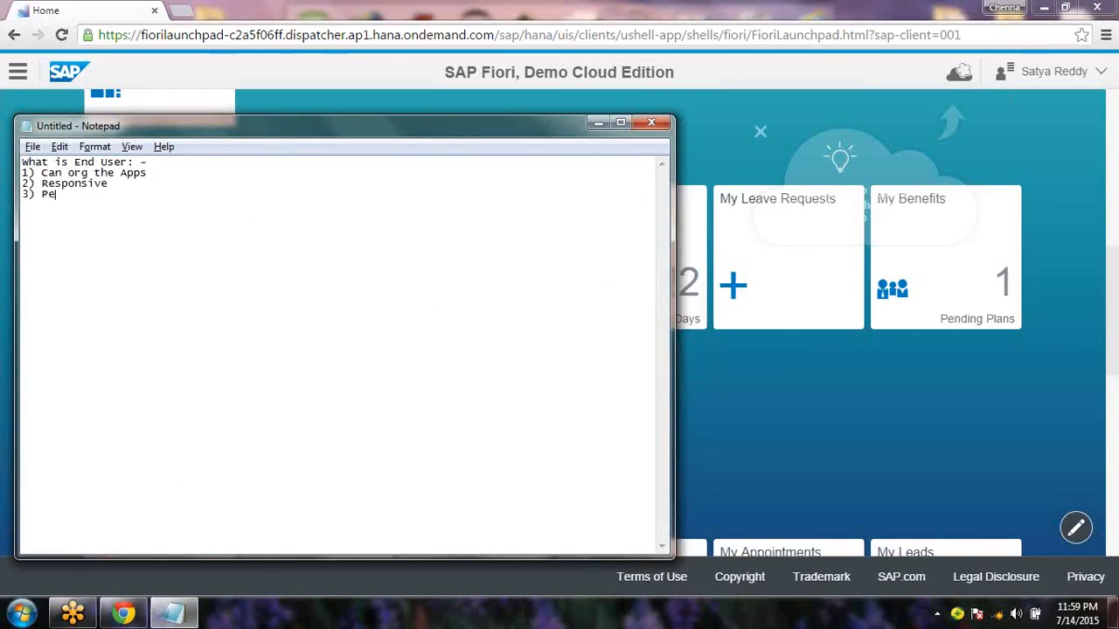
pyautogui.write('rsonalize')
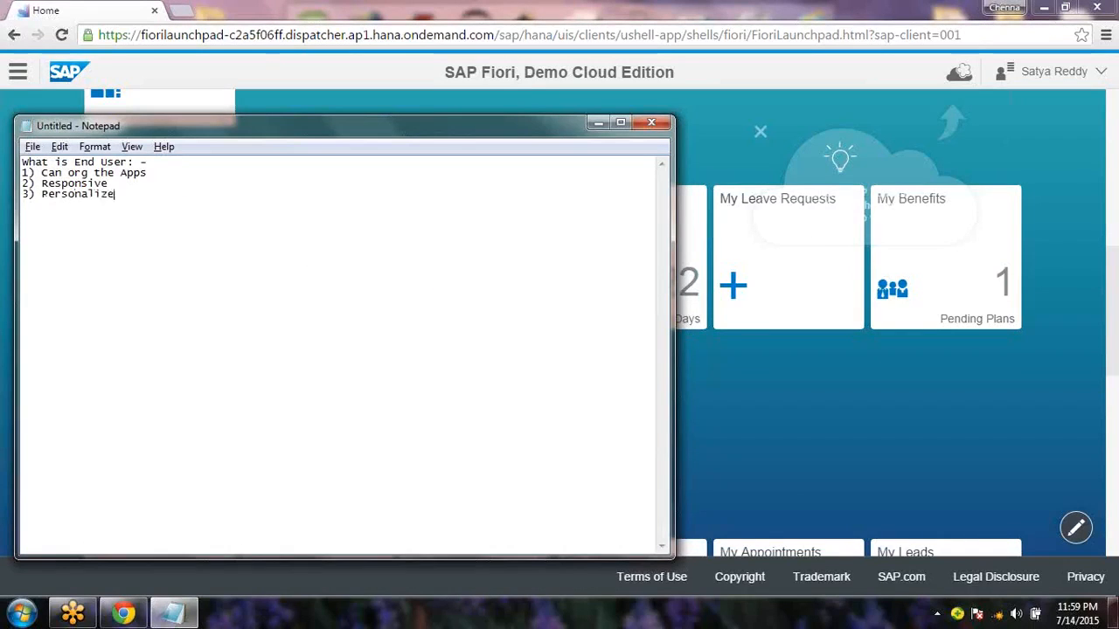
pyautogui.hotkey('alt', 'Tab')
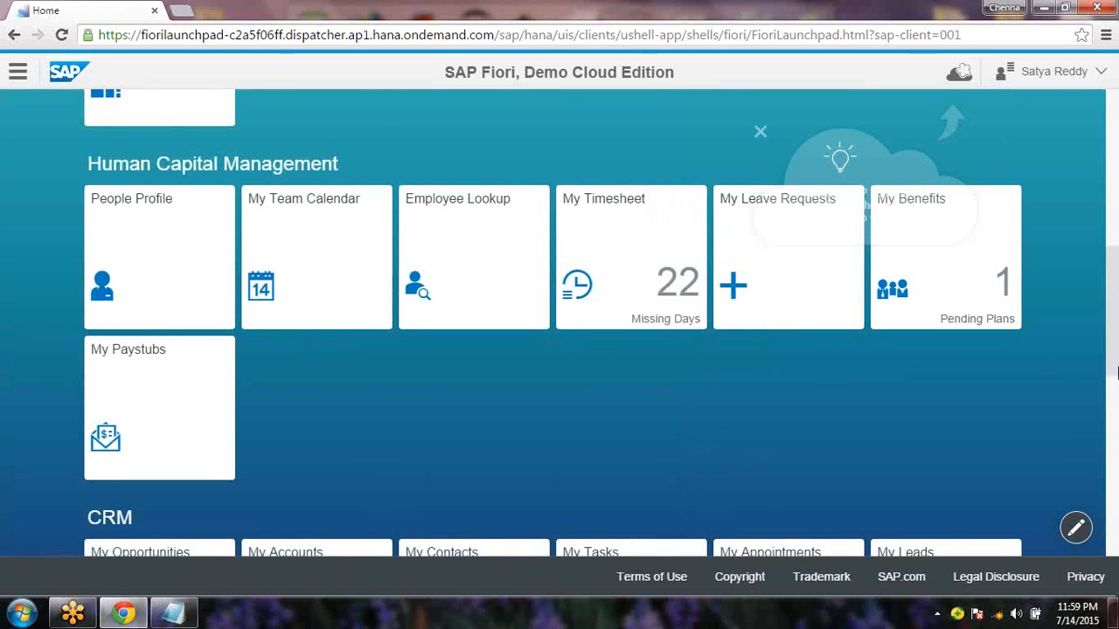
# Drag Employee Lookup into the Accounting group beside My Spend, then scroll down to Logistics (MM)
pyautogui.moveTo(1117, 372); pyautogui.dragTo(1118, 302)
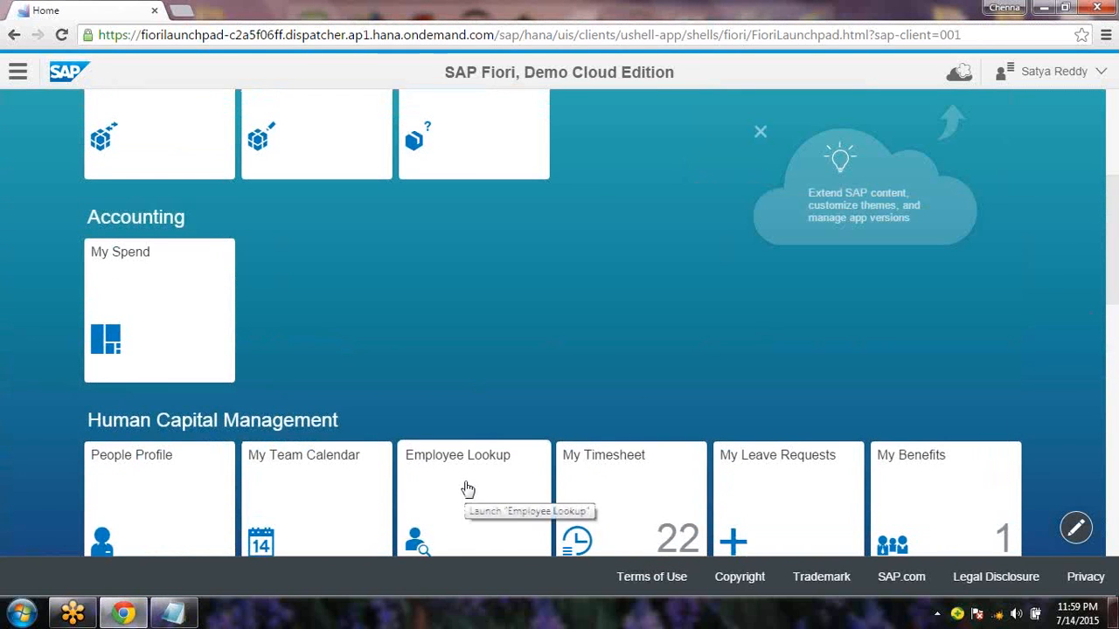
pyautogui.moveTo(467, 490); pyautogui.dragTo(419, 251)
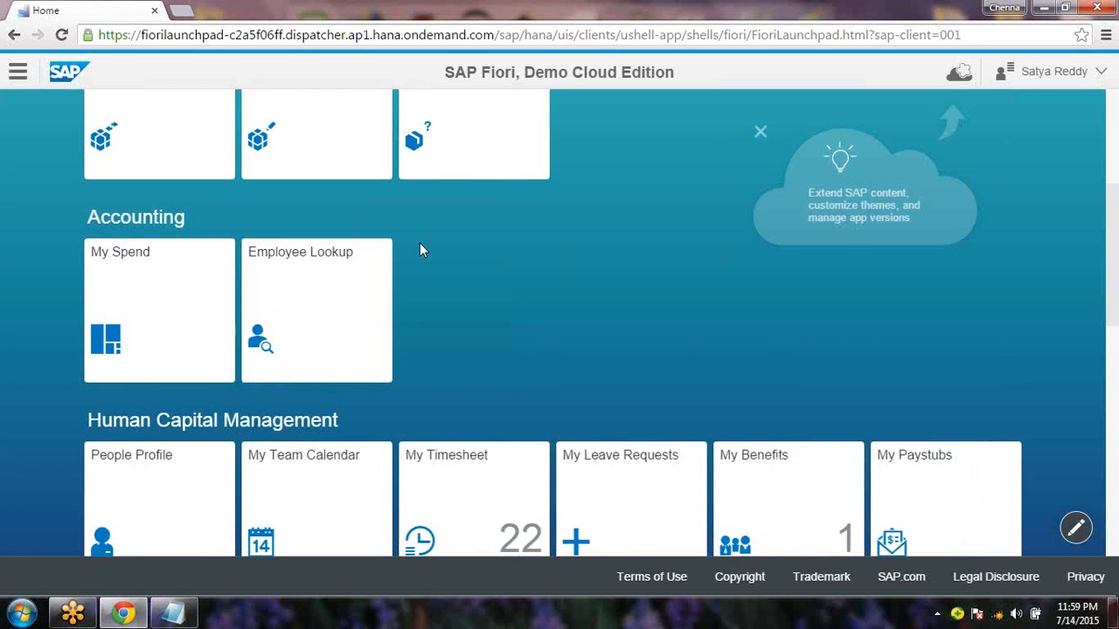
pyautogui.moveTo(1116, 297); pyautogui.dragTo(1117, 330)
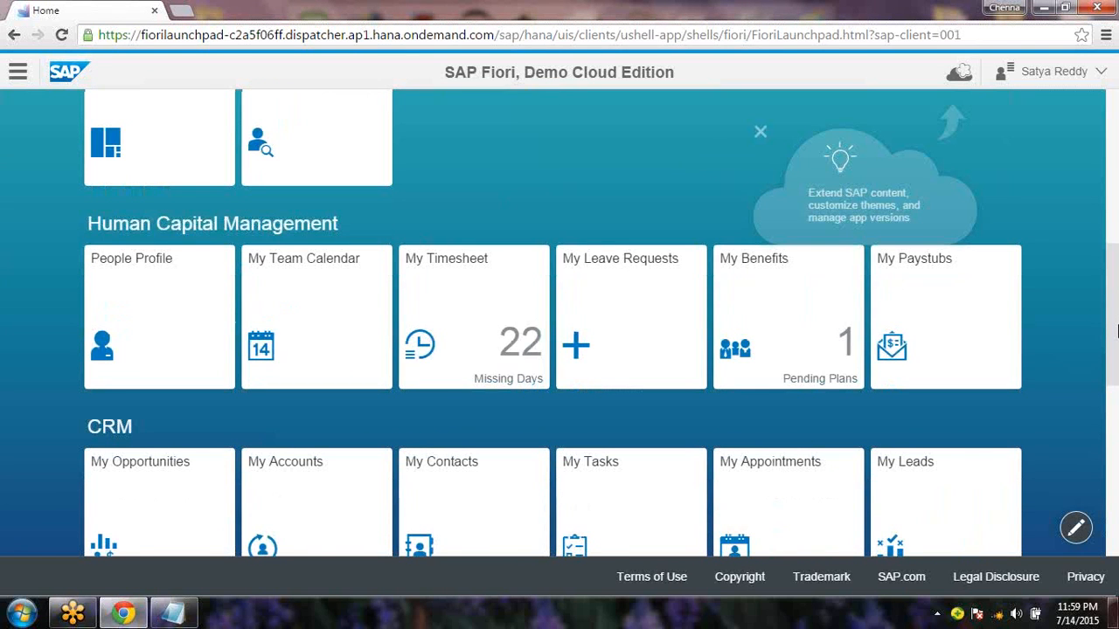
pyautogui.moveTo(964, 375); pyautogui.dragTo(1077, 530)
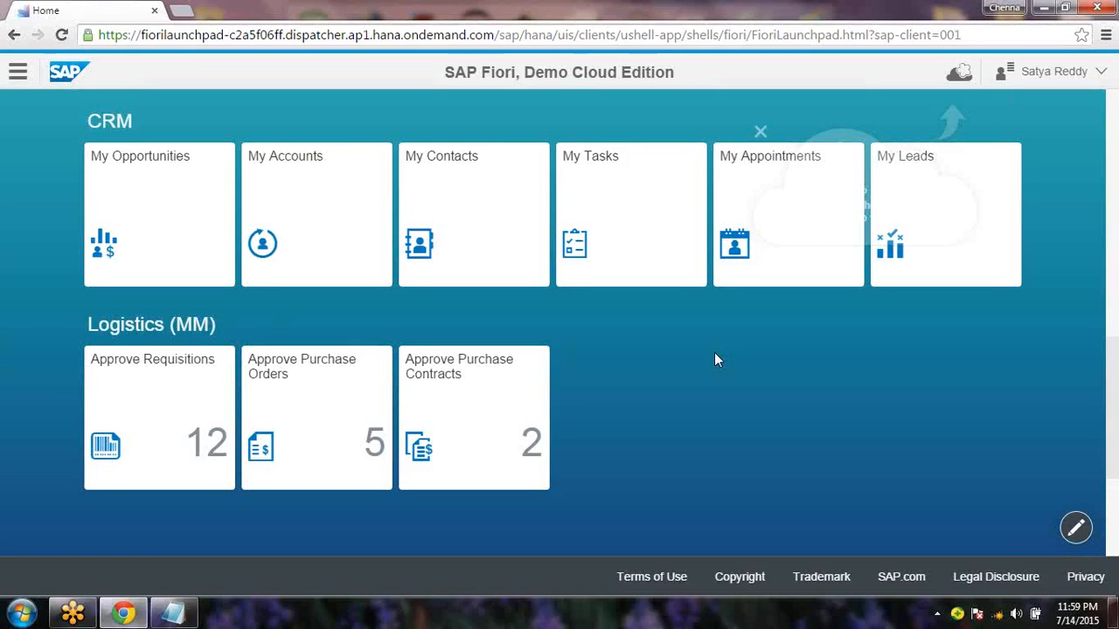
# Type '4) Play with Application' as the fourth point in the End User notes, then hide Notepad
pyautogui.click(174, 616)
pyautogui.write('4')
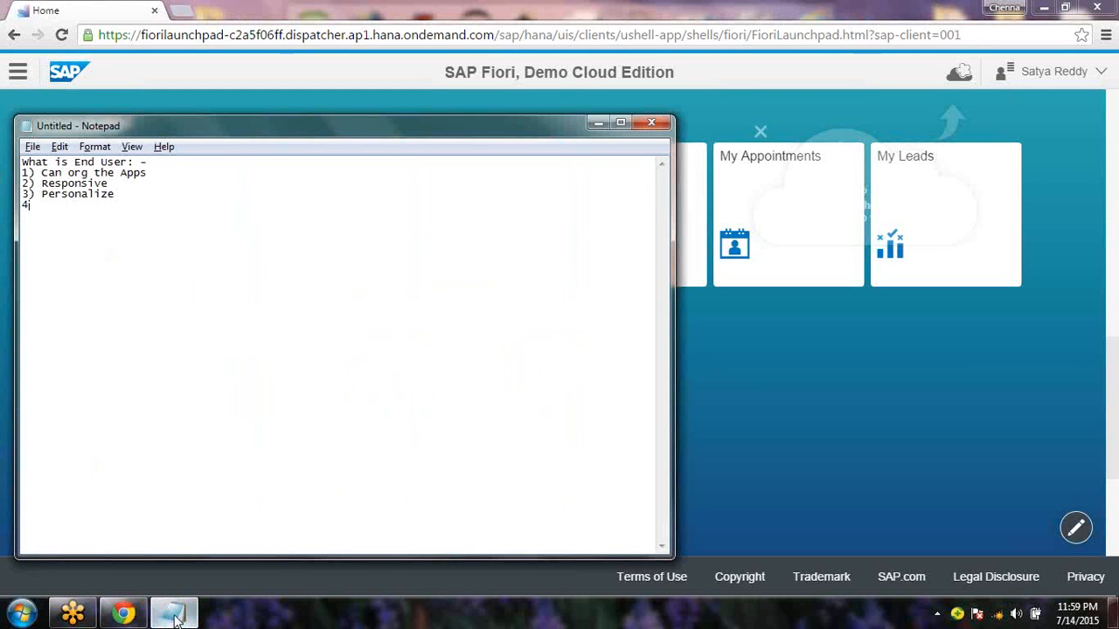
pyautogui.write(') Play with Appl')
pyautogui.write('ication')
pyautogui.press('Return')
pyautogui.click(174, 616)
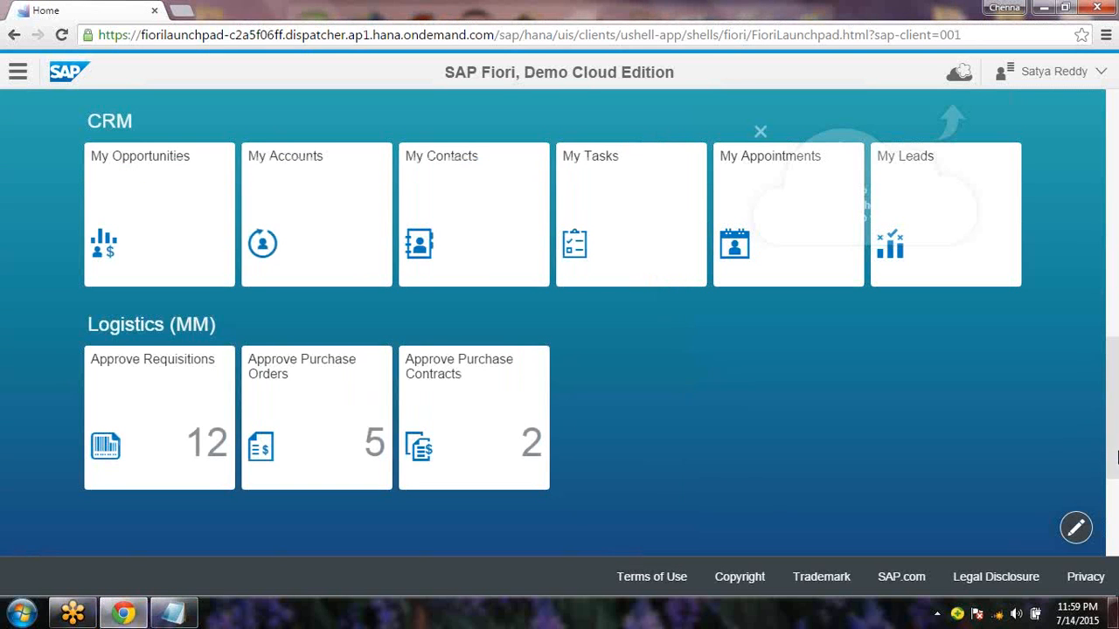
pyautogui.moveTo(1116, 413); pyautogui.dragTo(1117, 303)
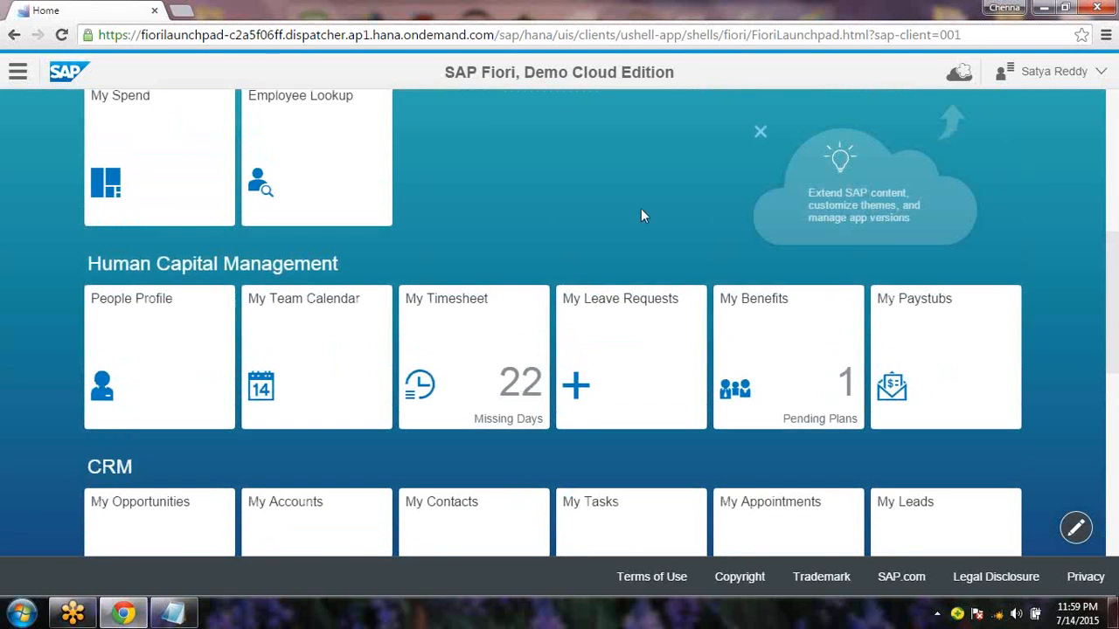
pyautogui.click(617, 327)
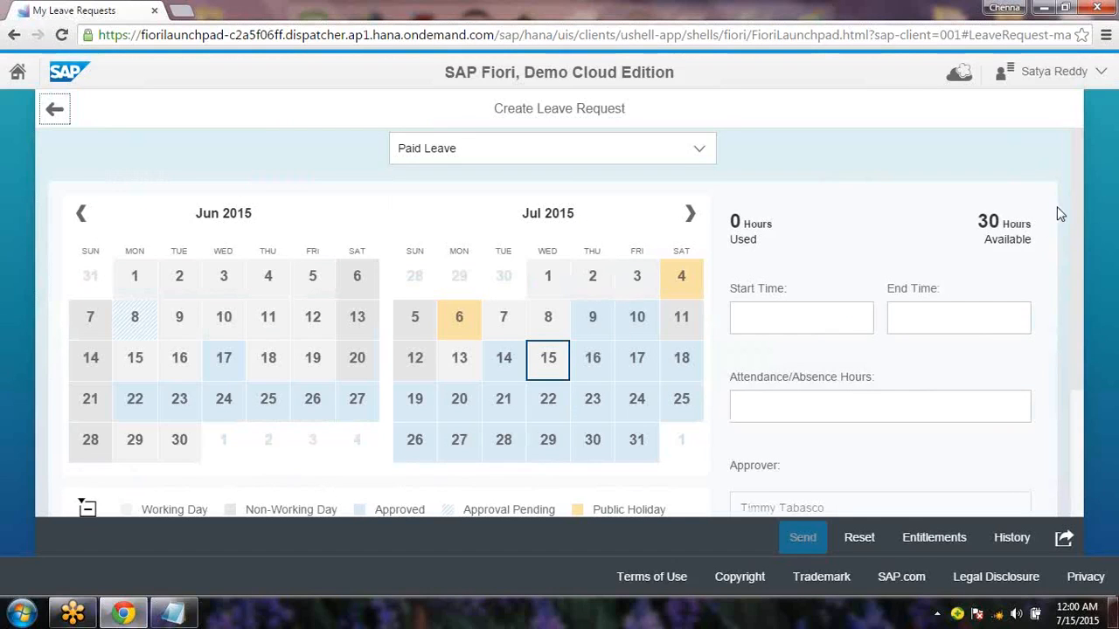
pyautogui.click(48, 119)
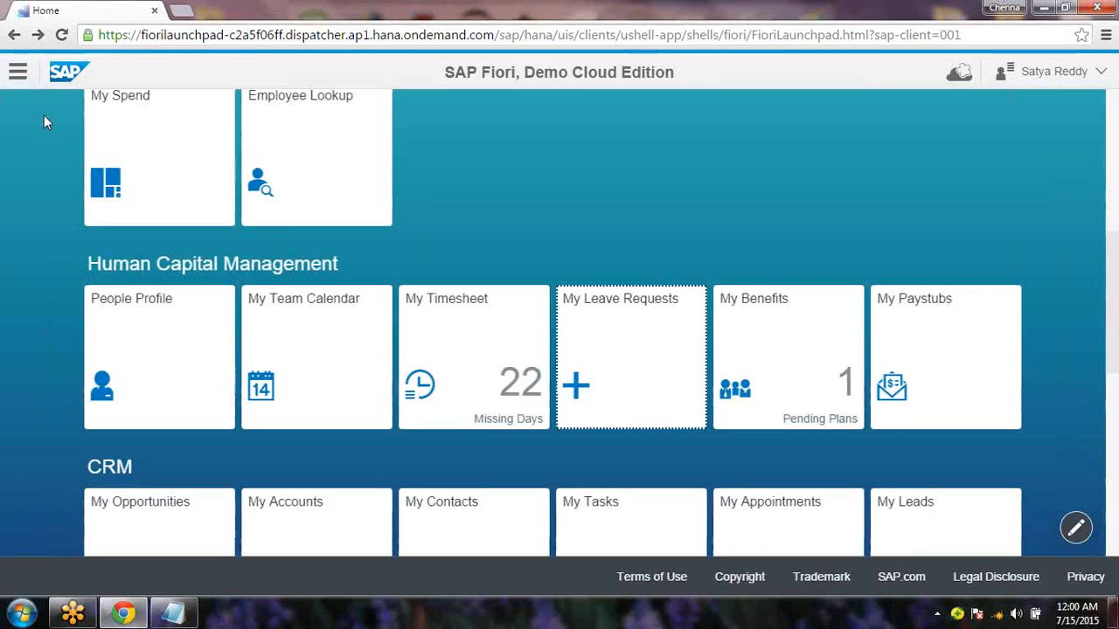
pyautogui.click(485, 350)
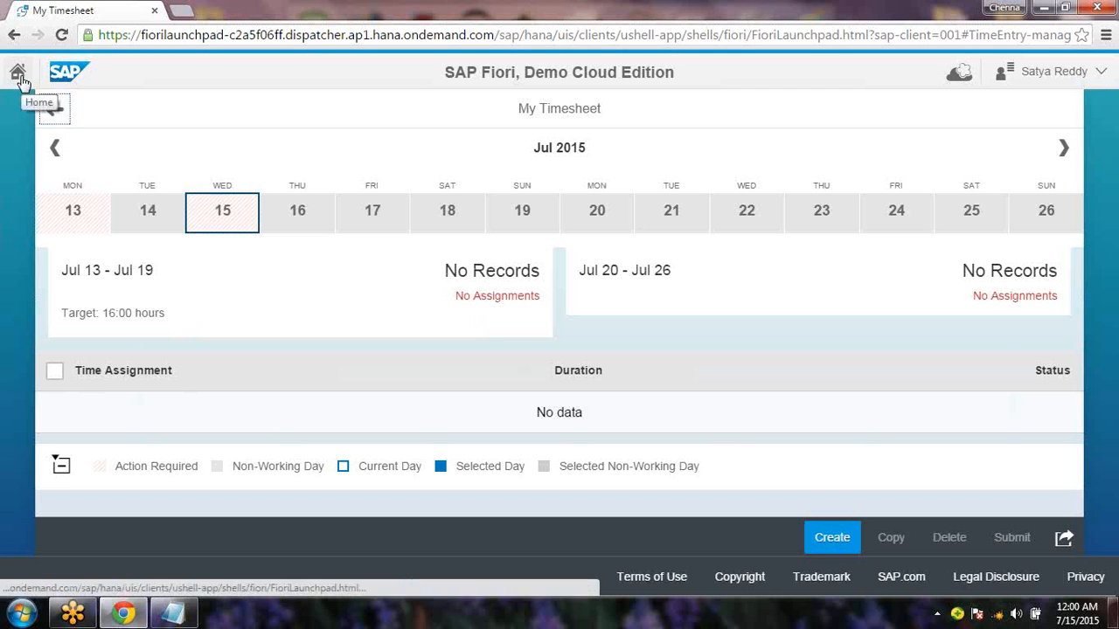
pyautogui.click(55, 106)
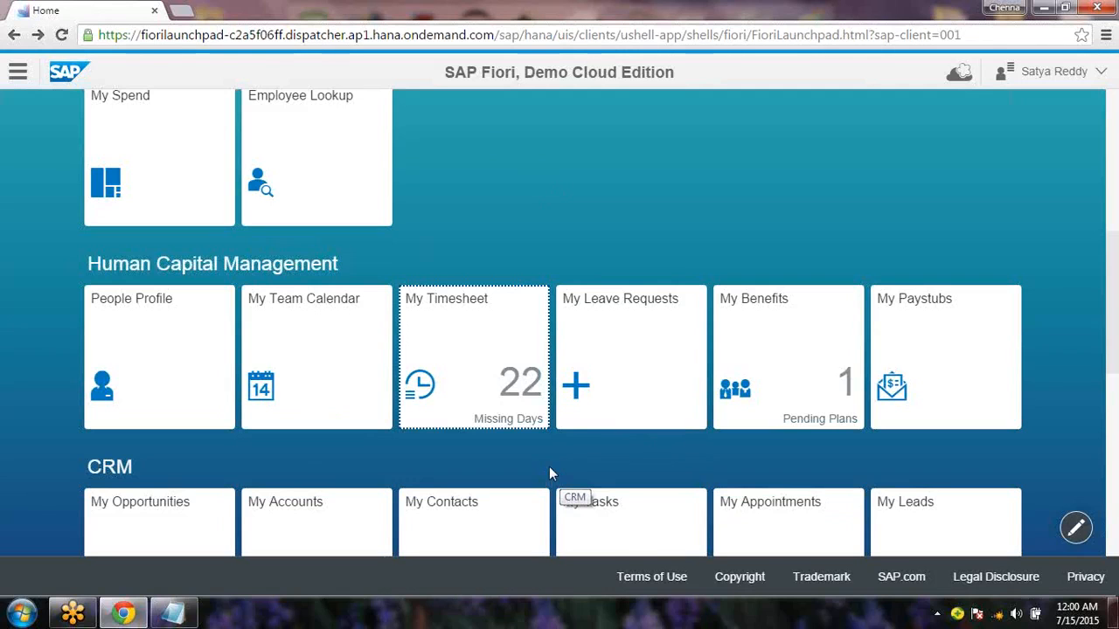
# Open My Leave Requests, select July 14–16, 2015 as Paid Leave, and press Send
pyautogui.click(632, 393)
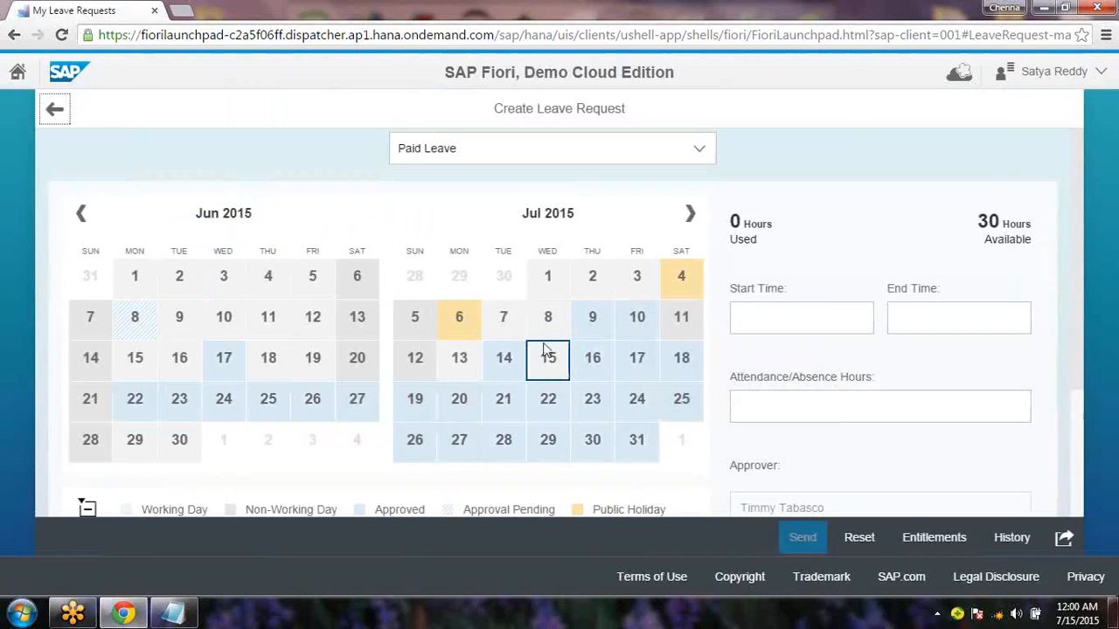
pyautogui.click(502, 374)
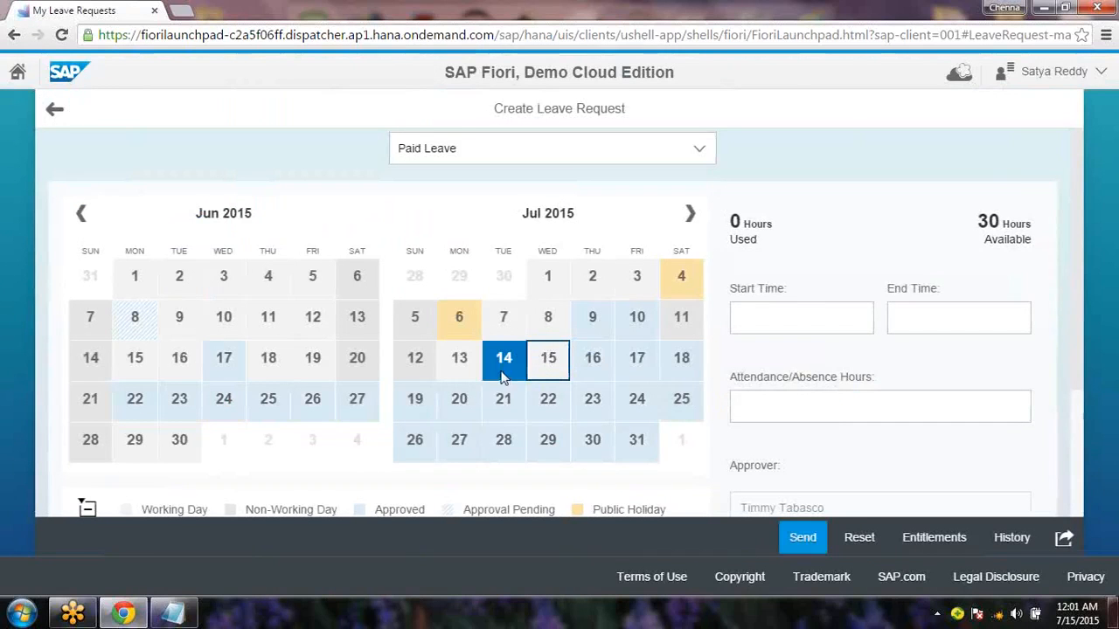
pyautogui.click(601, 371)
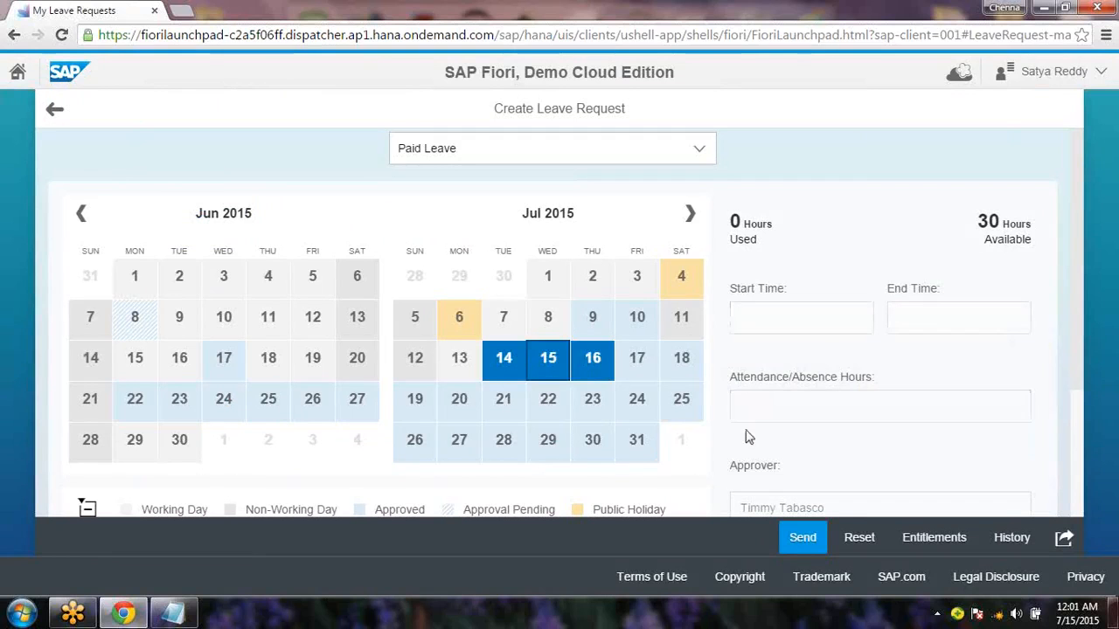
pyautogui.scroll(-1, 1082, 349)
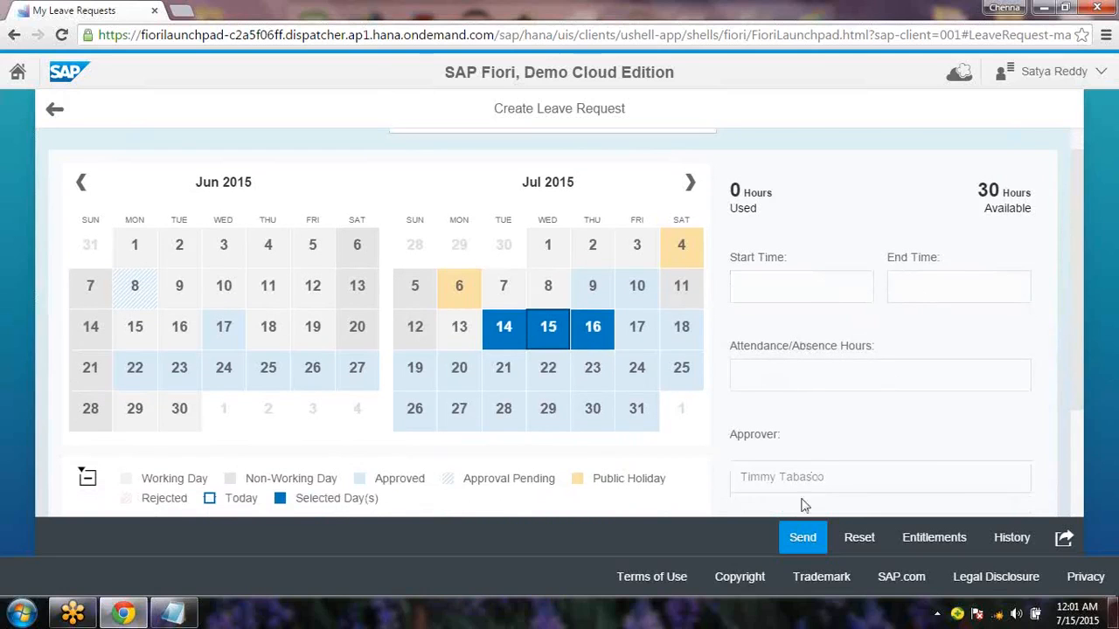
pyautogui.click(801, 540)
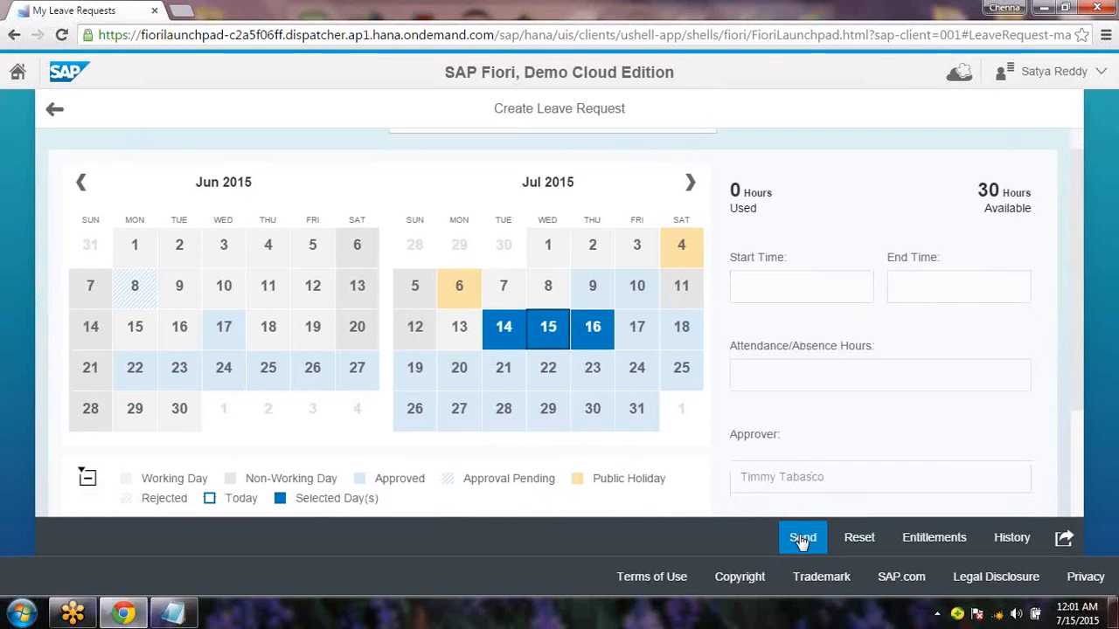
# Dismiss the absence error, narrow the dates to July 18 alone, resend, and dismiss the conflict
pyautogui.click(801, 540)
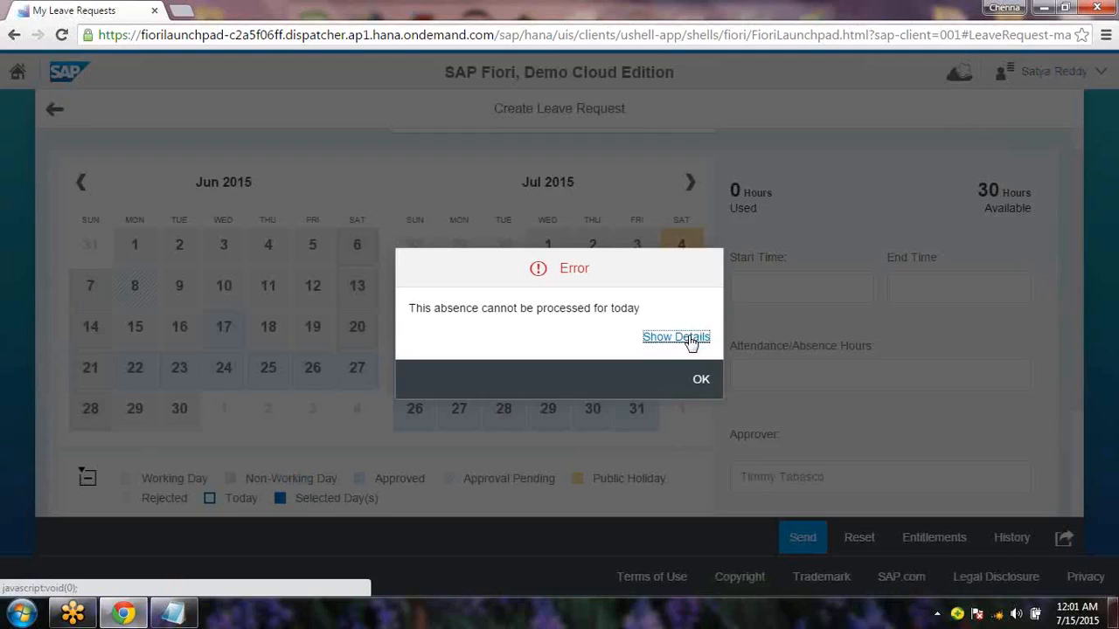
pyautogui.click(702, 380)
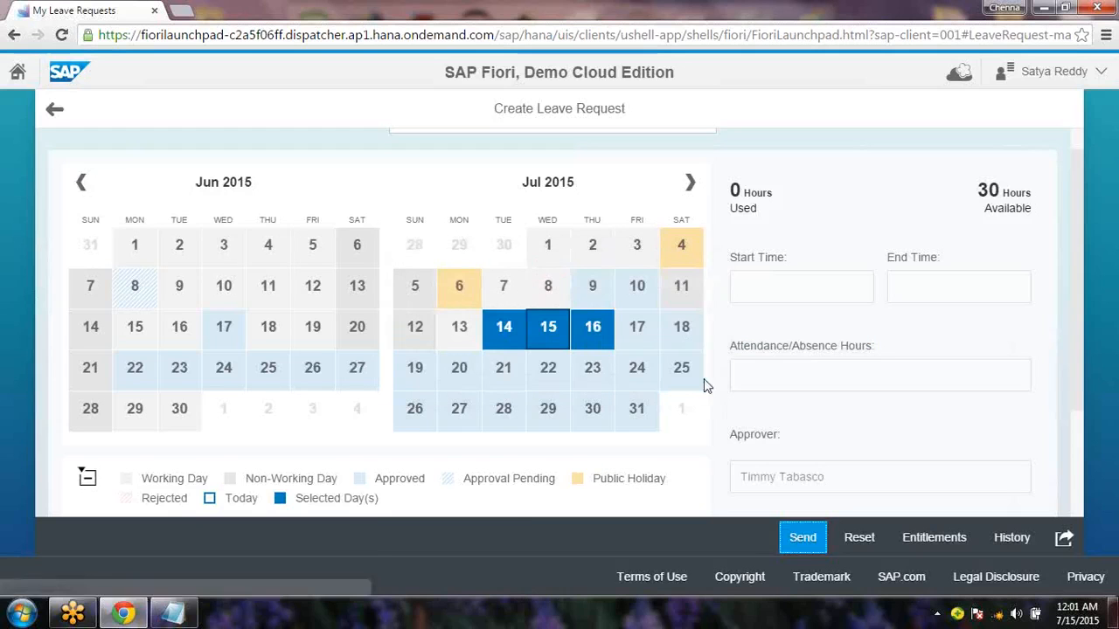
pyautogui.click(514, 333)
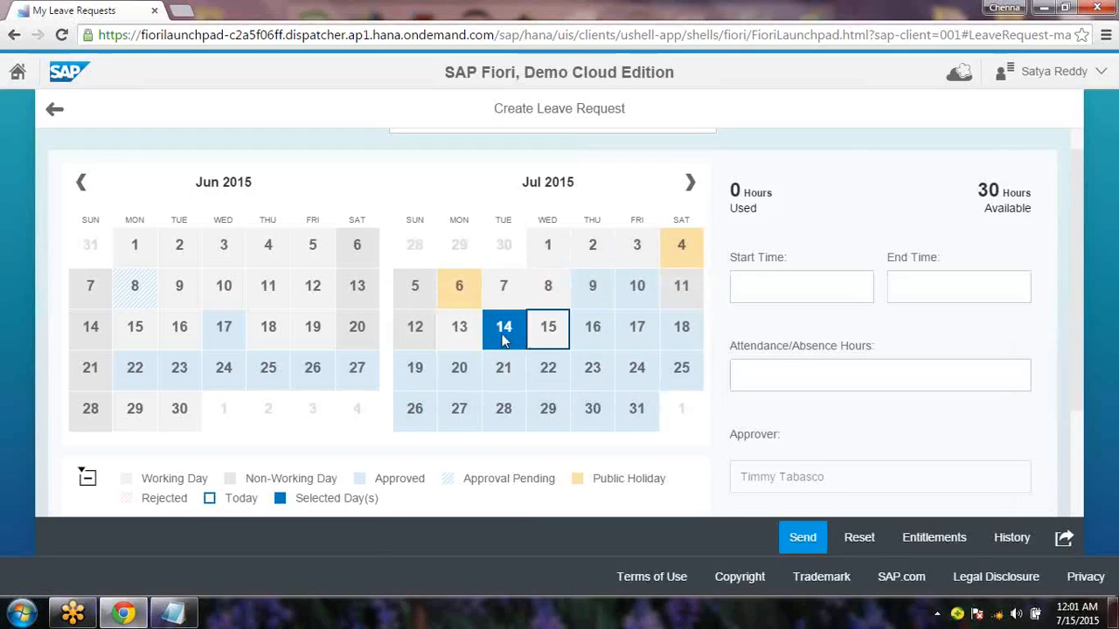
pyautogui.click(515, 331)
pyautogui.click(606, 335)
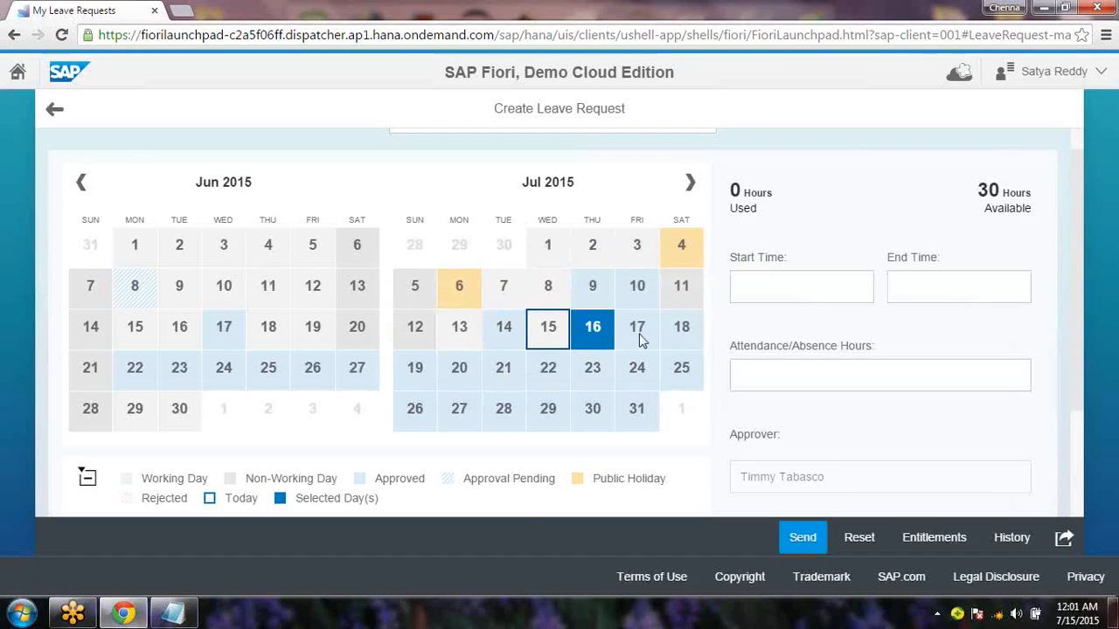
pyautogui.click(639, 339)
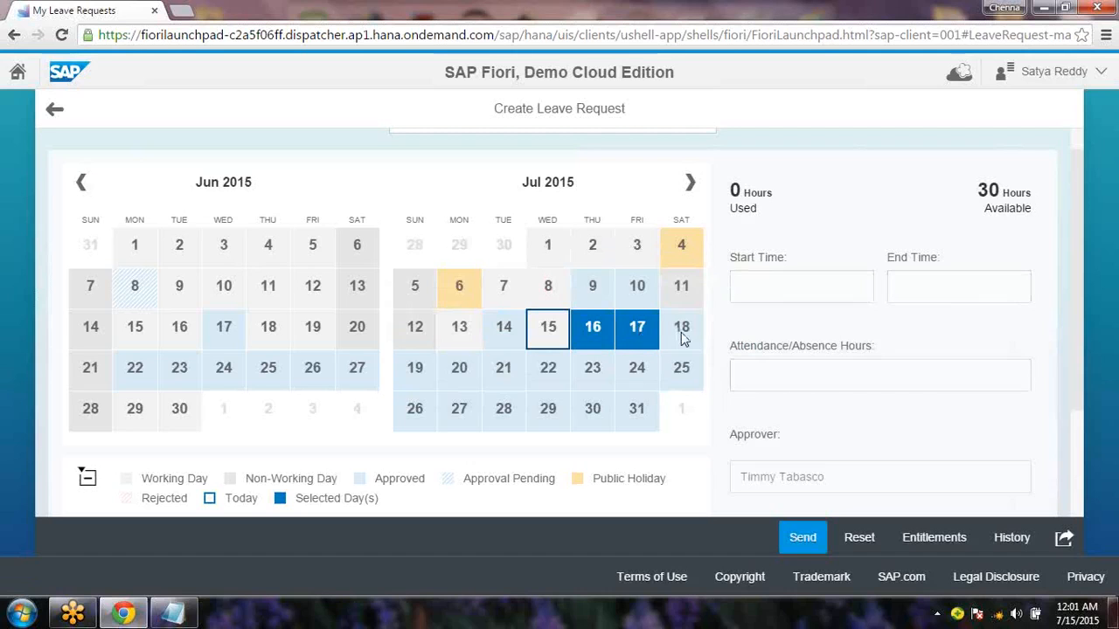
pyautogui.click(683, 338)
pyautogui.click(796, 539)
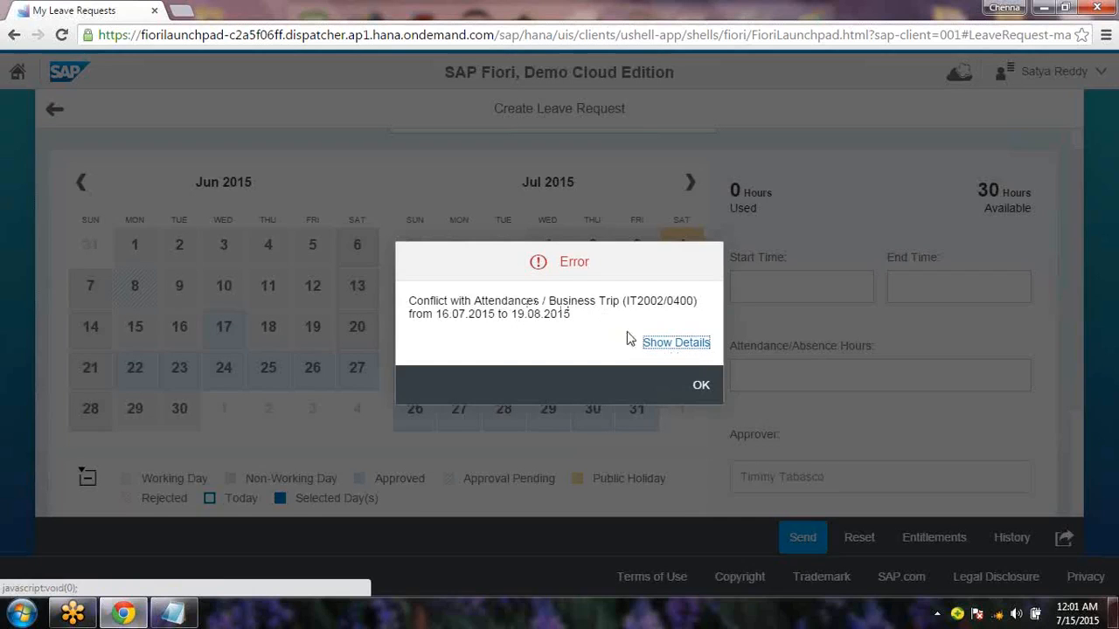
pyautogui.click(699, 385)
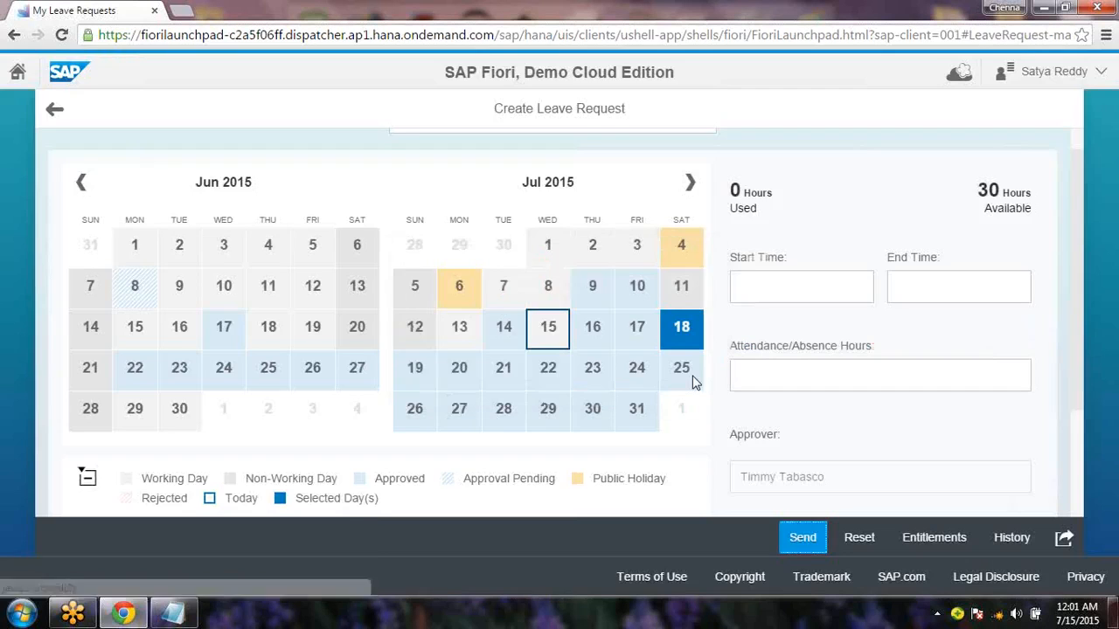
# Pick 23 July as the only leave day, send, and dismiss the Business Trip conflict error
pyautogui.click(545, 366)
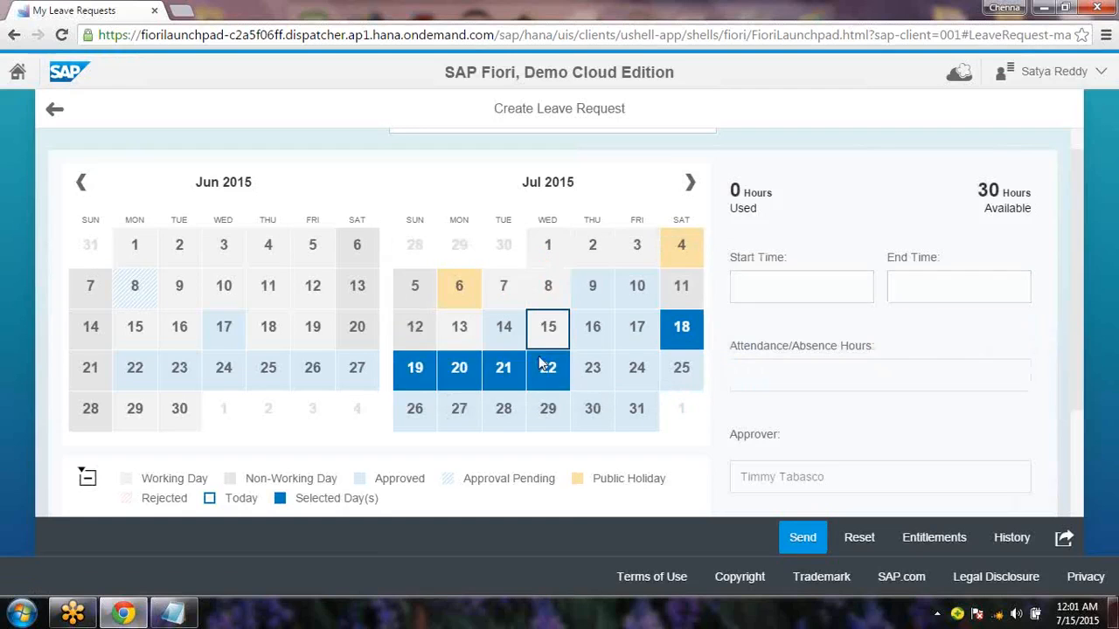
pyautogui.click(612, 379)
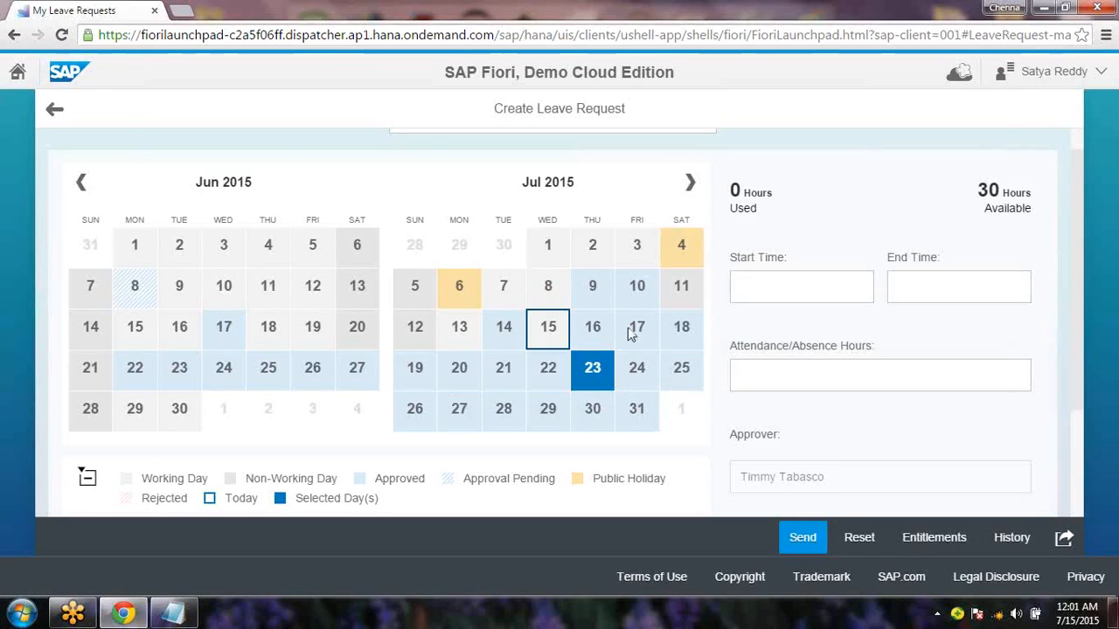
pyautogui.click(791, 537)
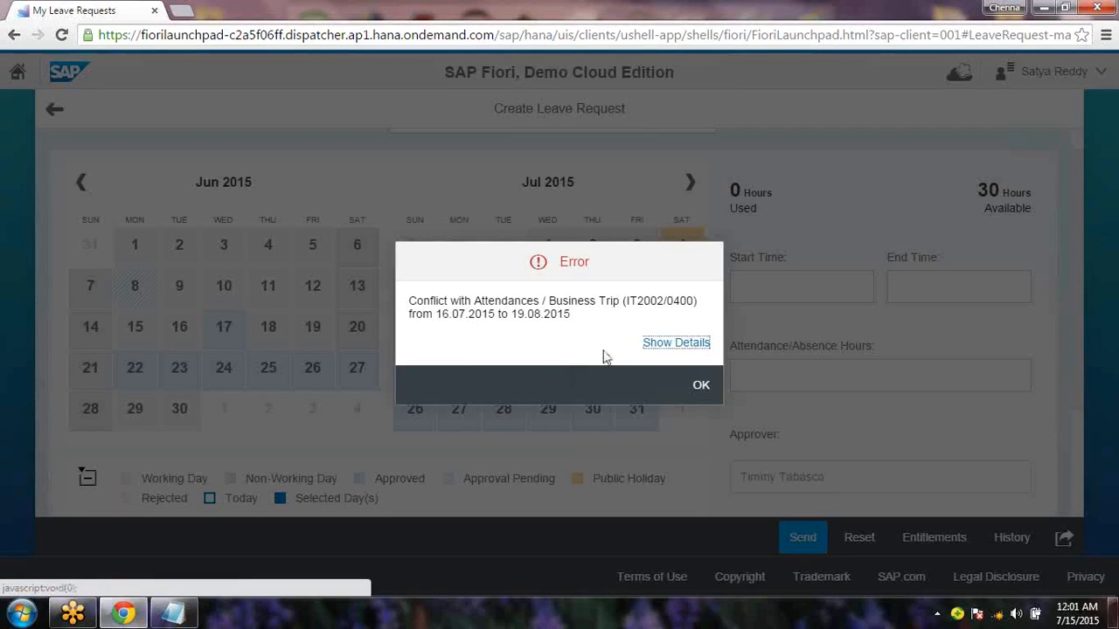
pyautogui.click(688, 384)
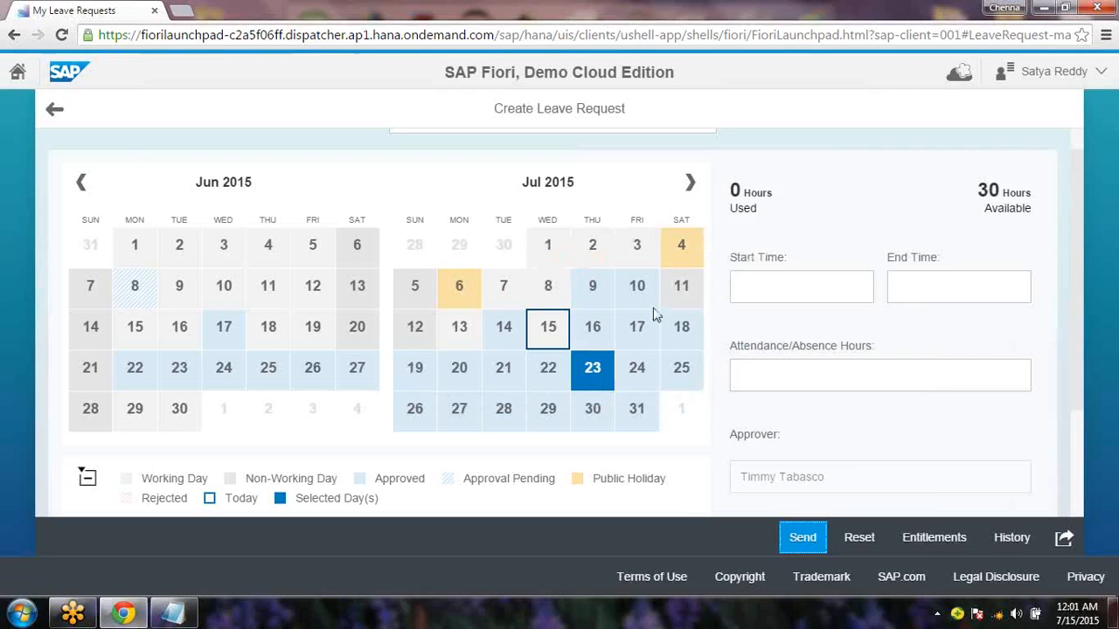
# Set the 23 July leave to start at 12:01 AM and end at 12:05 AM
pyautogui.click(777, 288)
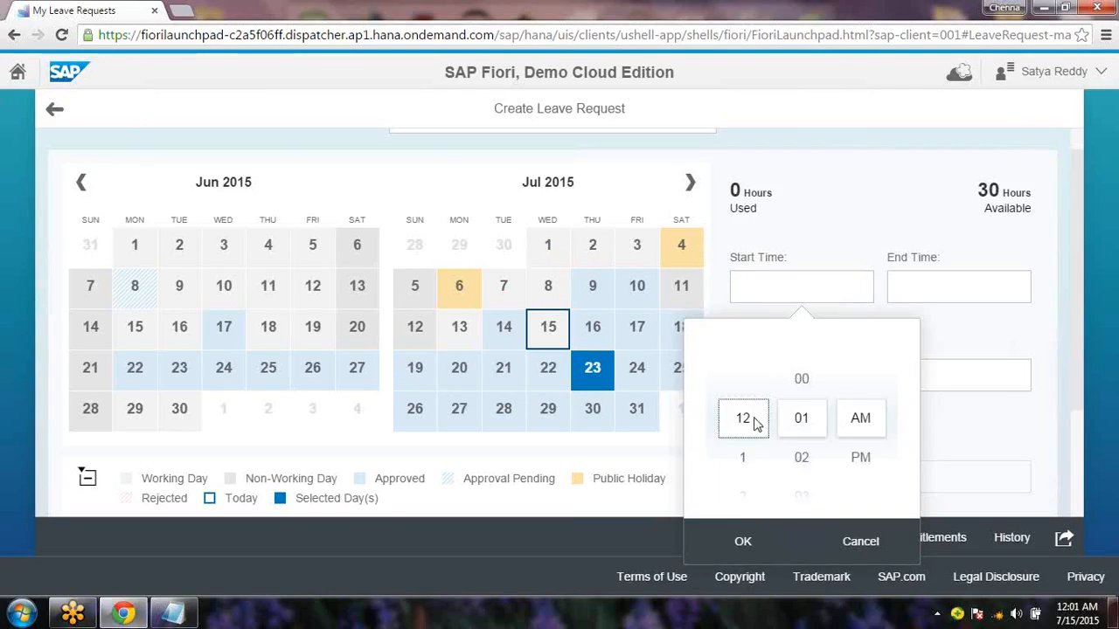
pyautogui.click(745, 542)
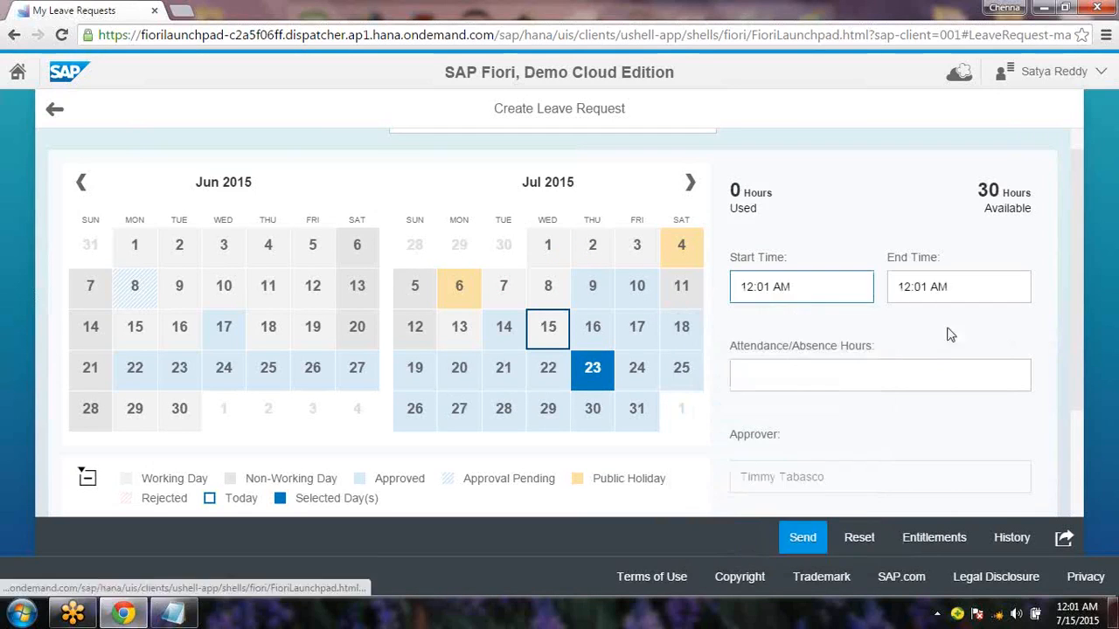
pyautogui.click(986, 287)
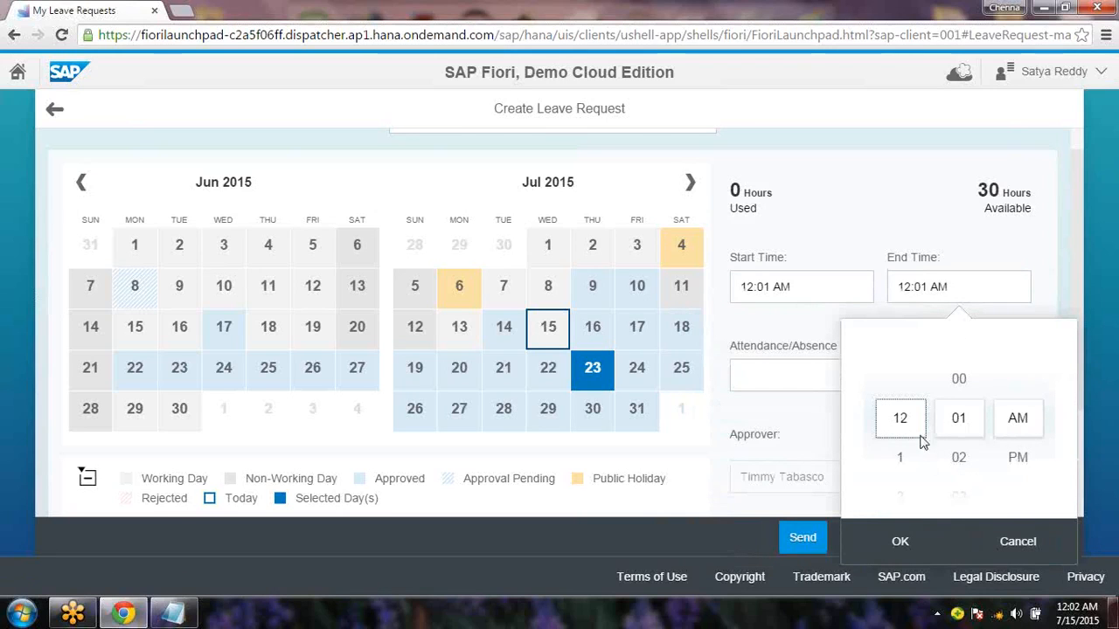
pyautogui.click(962, 429)
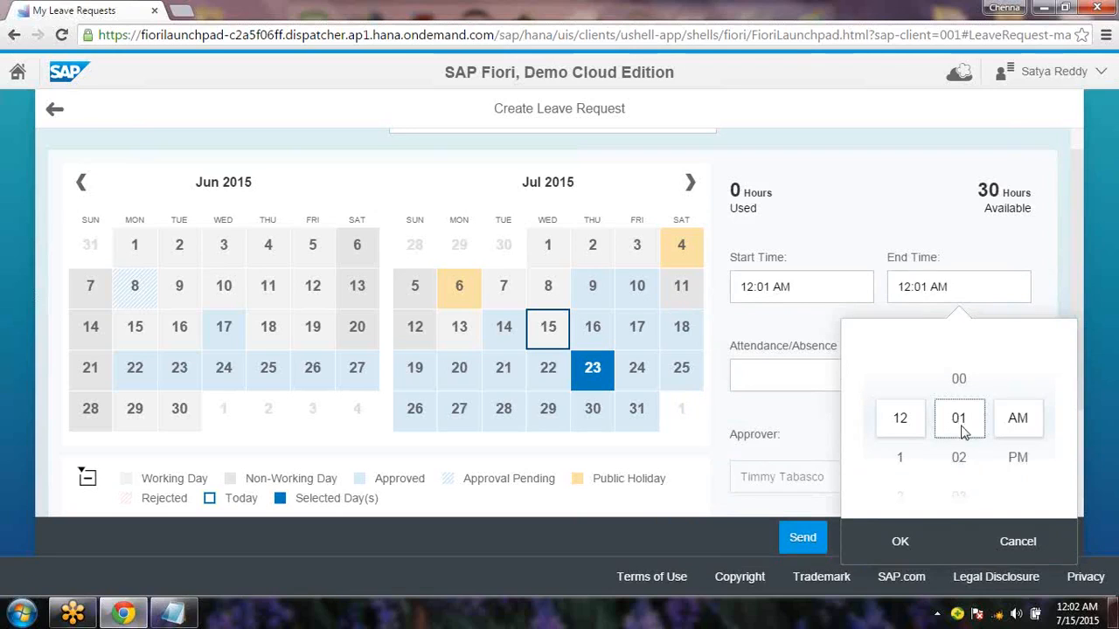
pyautogui.click(960, 459)
pyautogui.click(960, 459)
pyautogui.click(960, 460)
pyautogui.click(961, 462)
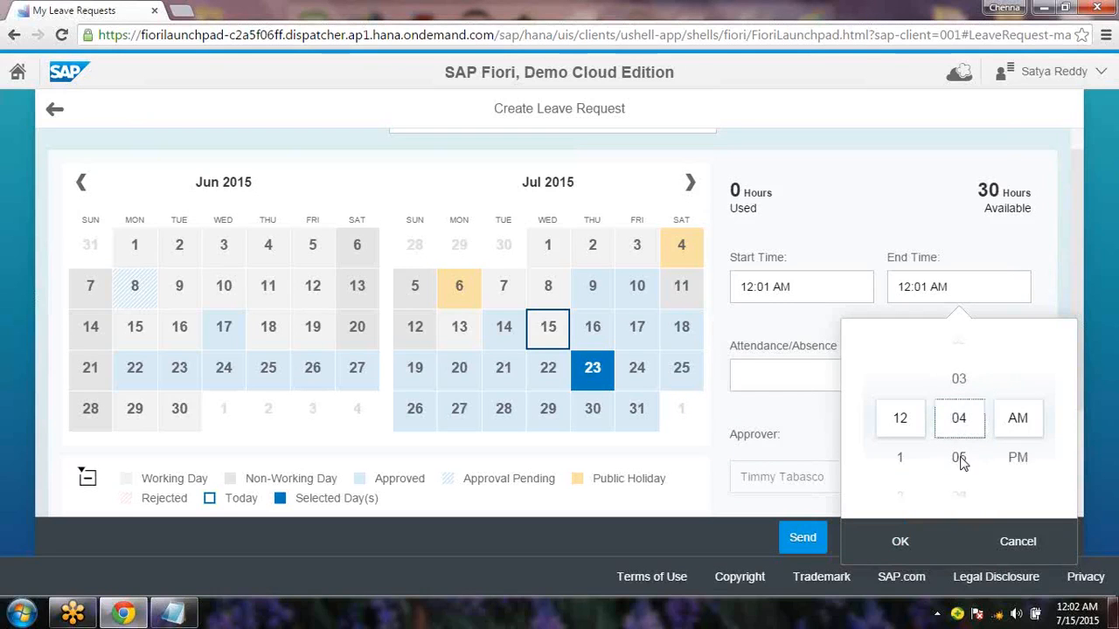
pyautogui.click(960, 461)
pyautogui.click(896, 551)
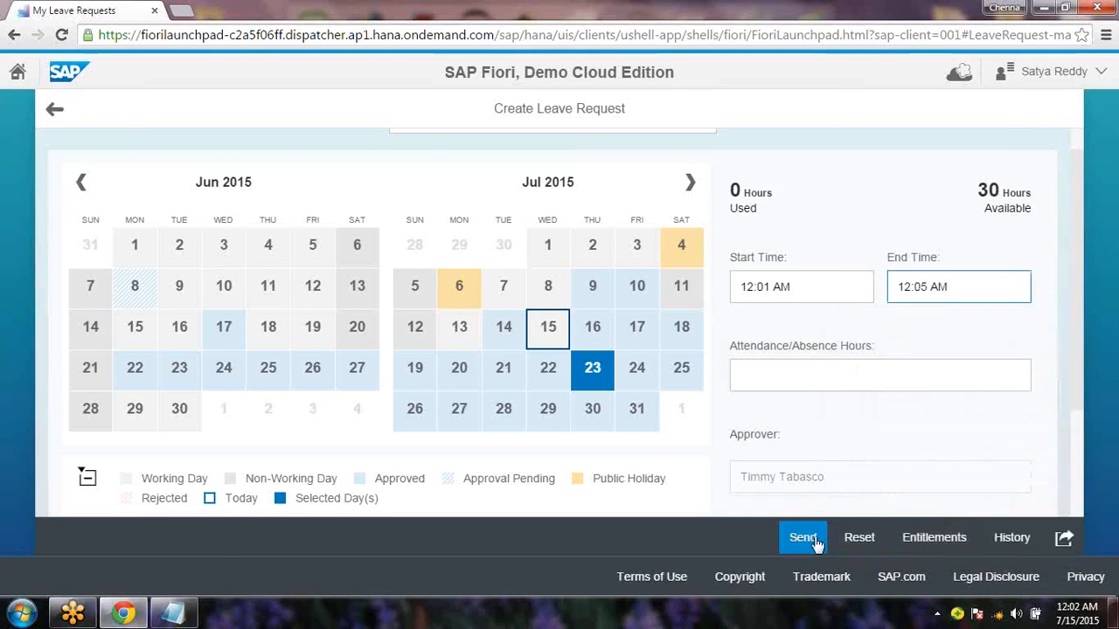
# Resubmit the leave request, dismiss the Business Trip conflict error, and leave the form
pyautogui.click(806, 542)
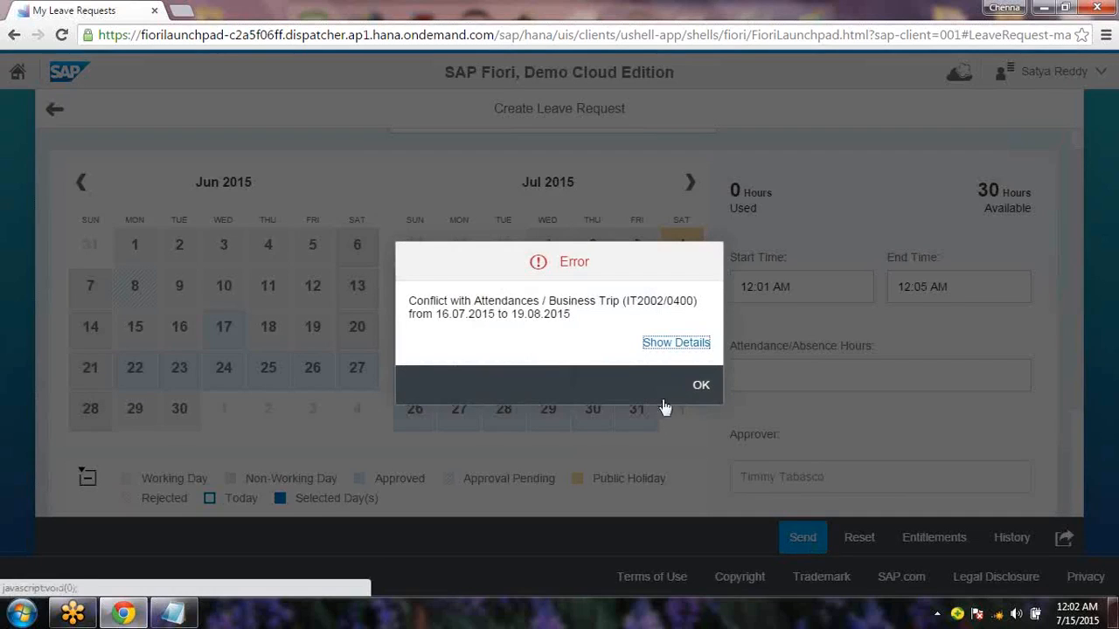
pyautogui.click(704, 388)
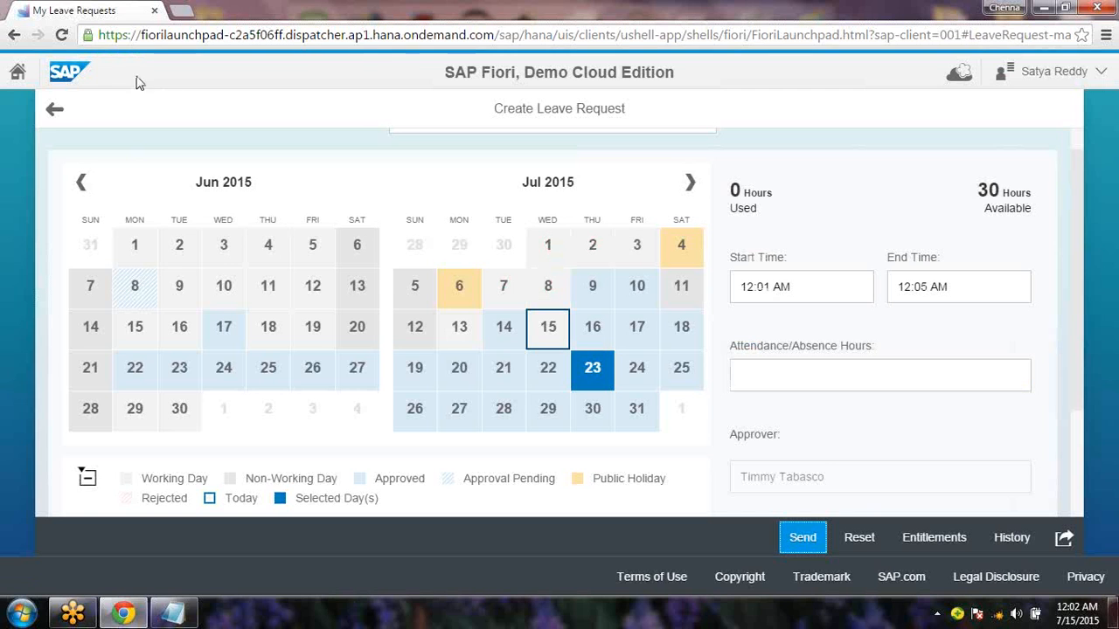
pyautogui.click(58, 114)
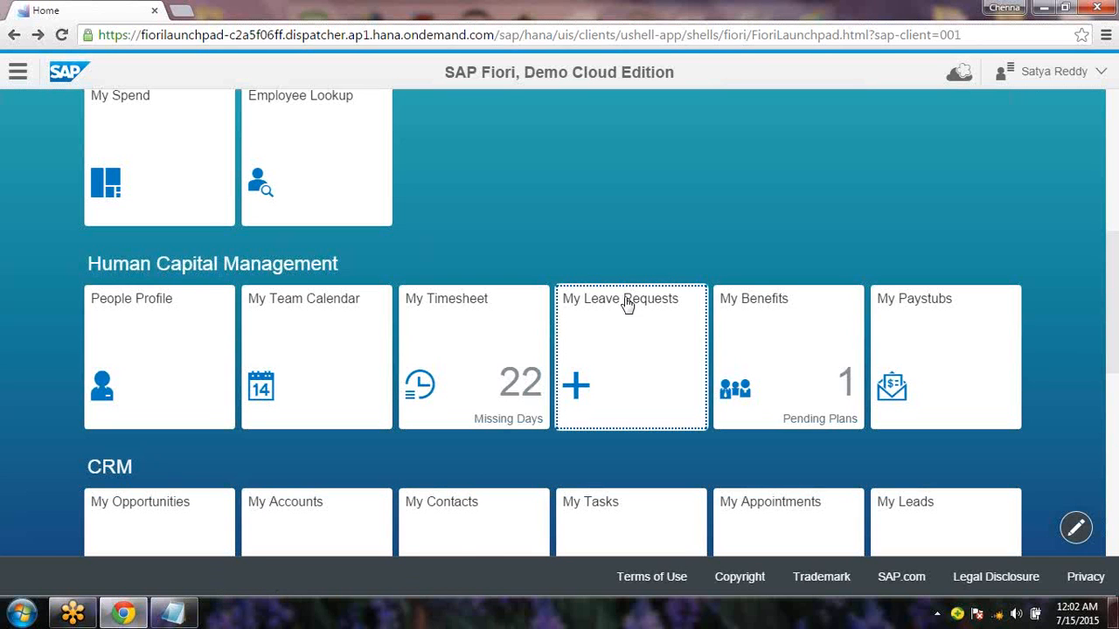
# Highlight the Human Capital Management heading and scroll down to the CRM and Logistics (MM) groups
pyautogui.moveTo(93, 266); pyautogui.dragTo(341, 281)
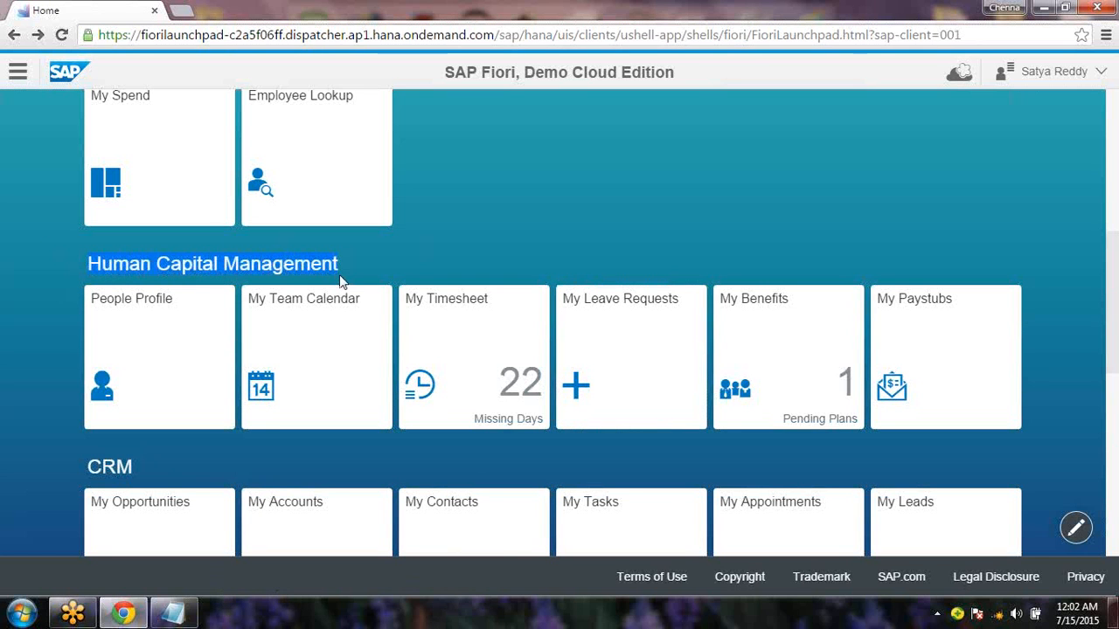
pyautogui.moveTo(1117, 337); pyautogui.dragTo(1116, 367)
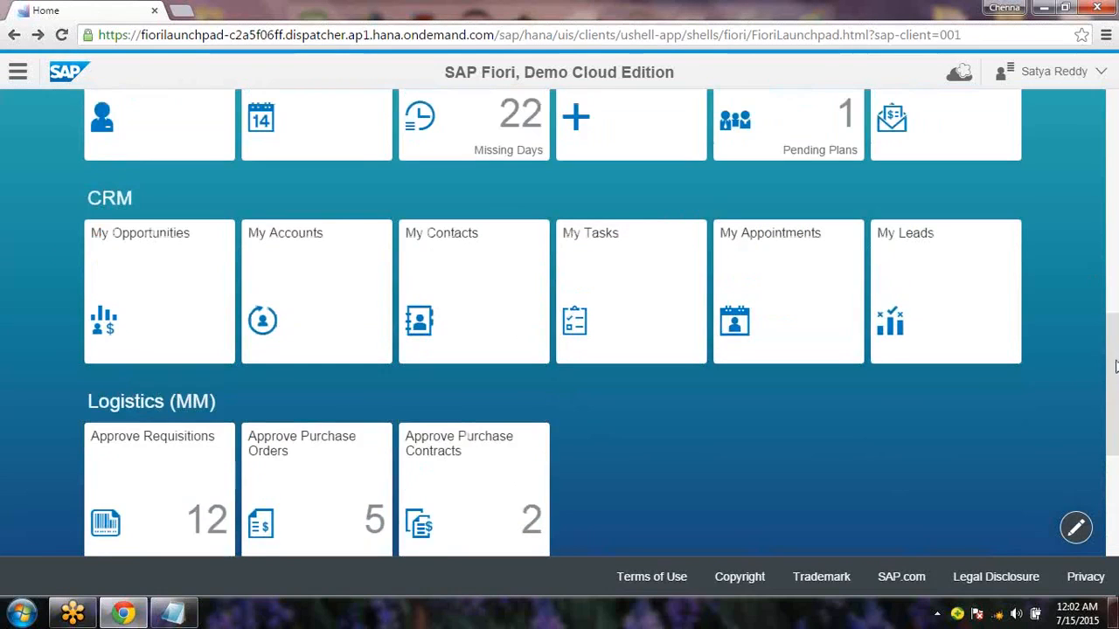
# Bring the Notepad notes in front of the Fiori launchpad, switching between the two windows
pyautogui.click(174, 613)
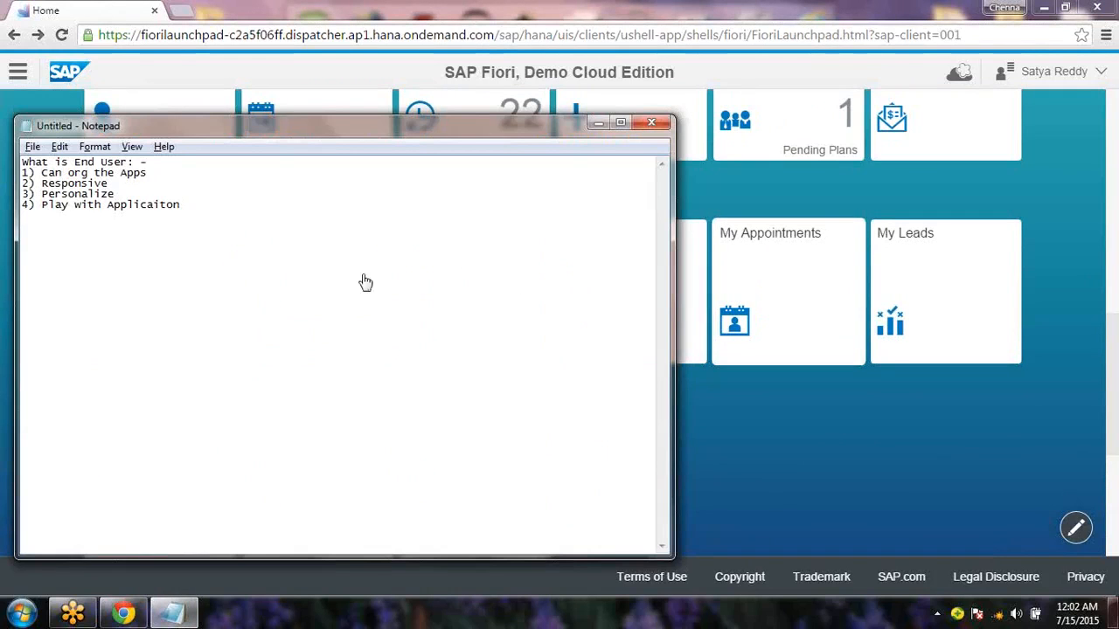
pyautogui.moveTo(1117, 450); pyautogui.dragTo(1111, 154)
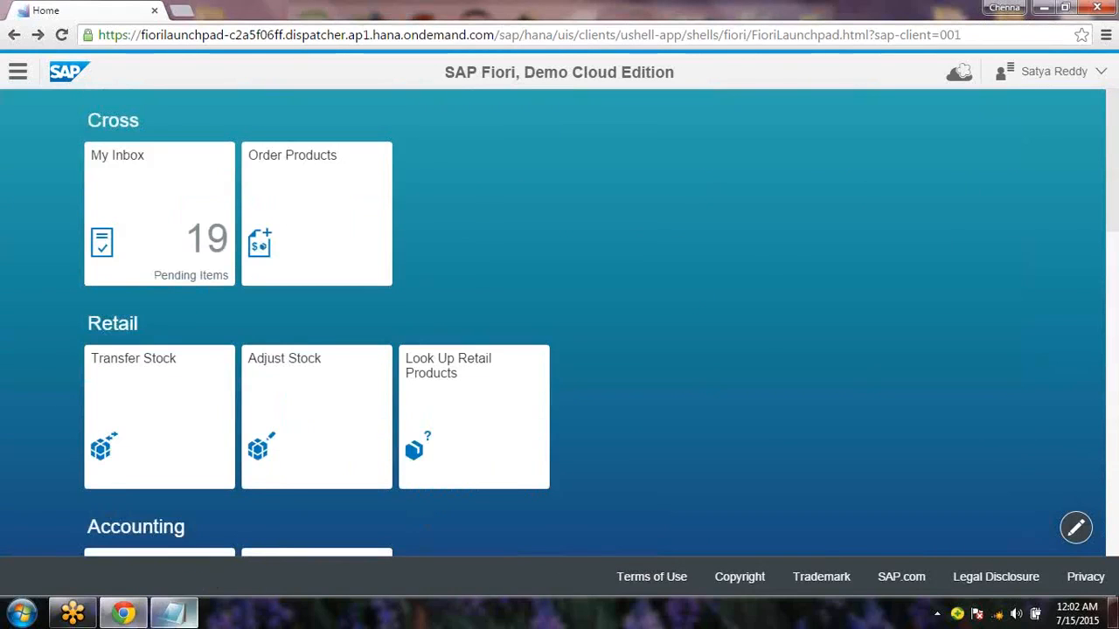
pyautogui.moveTo(174, 613)
pyautogui.click(199, 519)
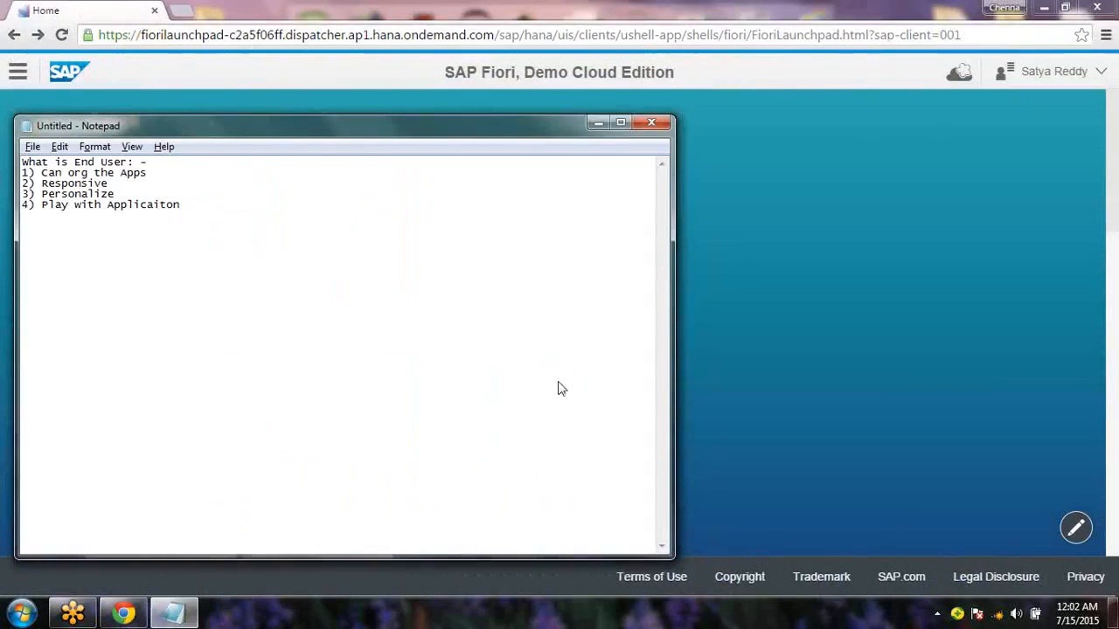
pyautogui.click(950, 340)
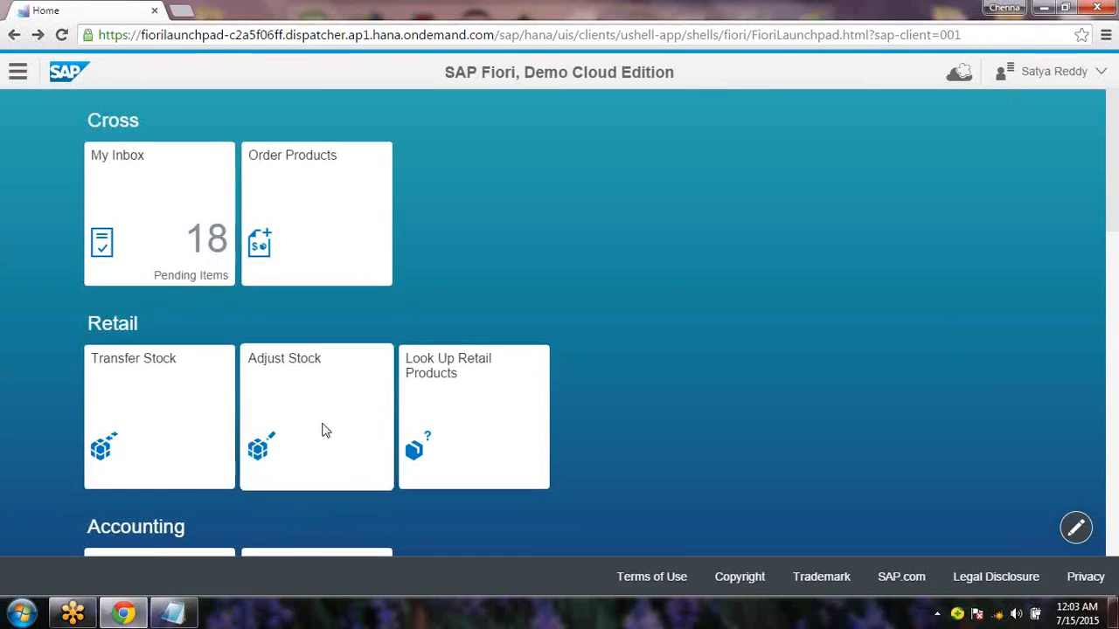
pyautogui.click(173, 614)
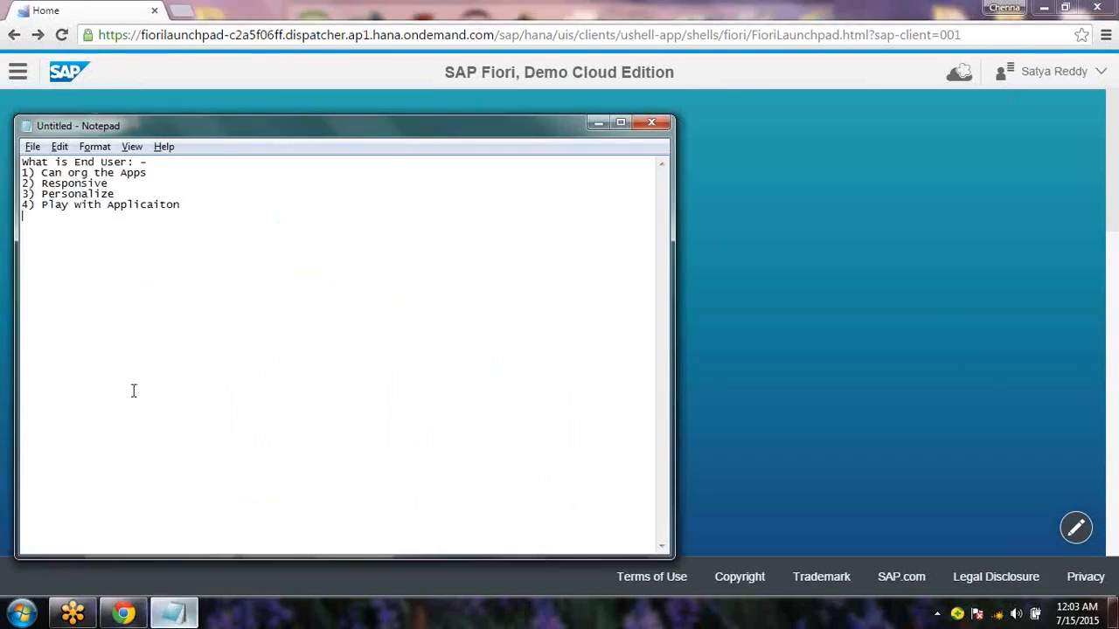
# Add a blank line below the fourth end-user item and select all the notes
pyautogui.moveTo(114, 194); pyautogui.dragTo(22, 194)
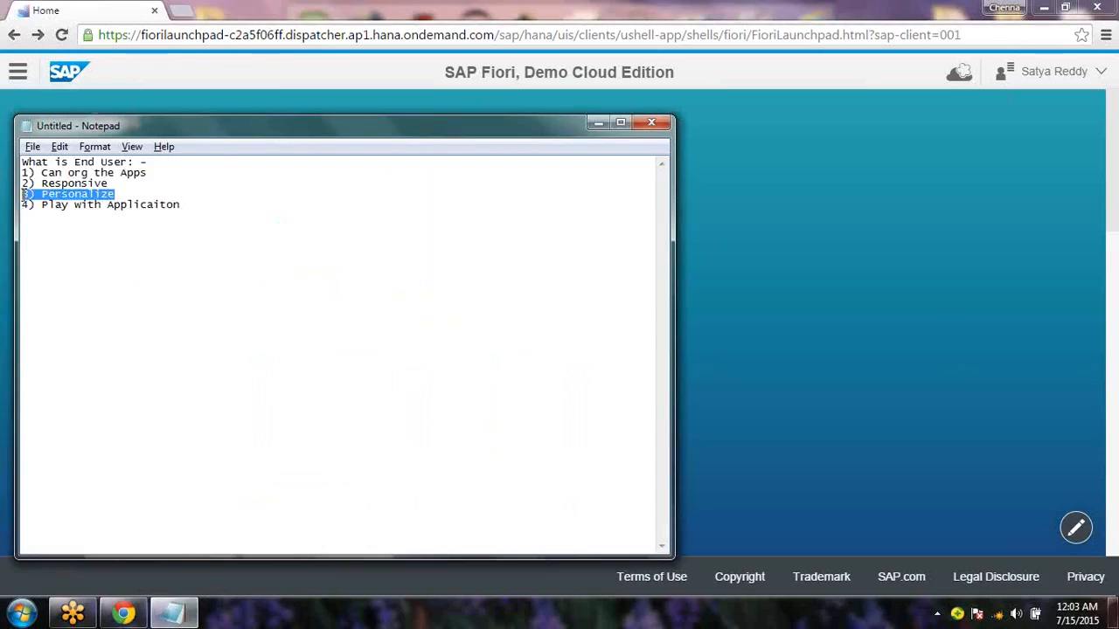
pyautogui.moveTo(149, 205); pyautogui.dragTo(53, 205)
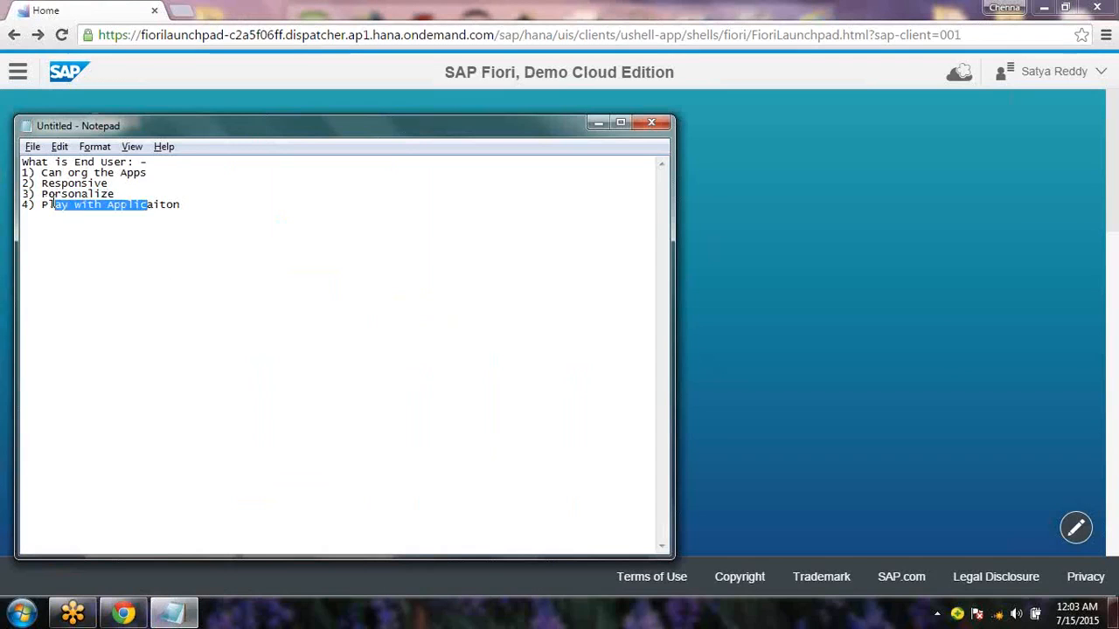
pyautogui.click(363, 228)
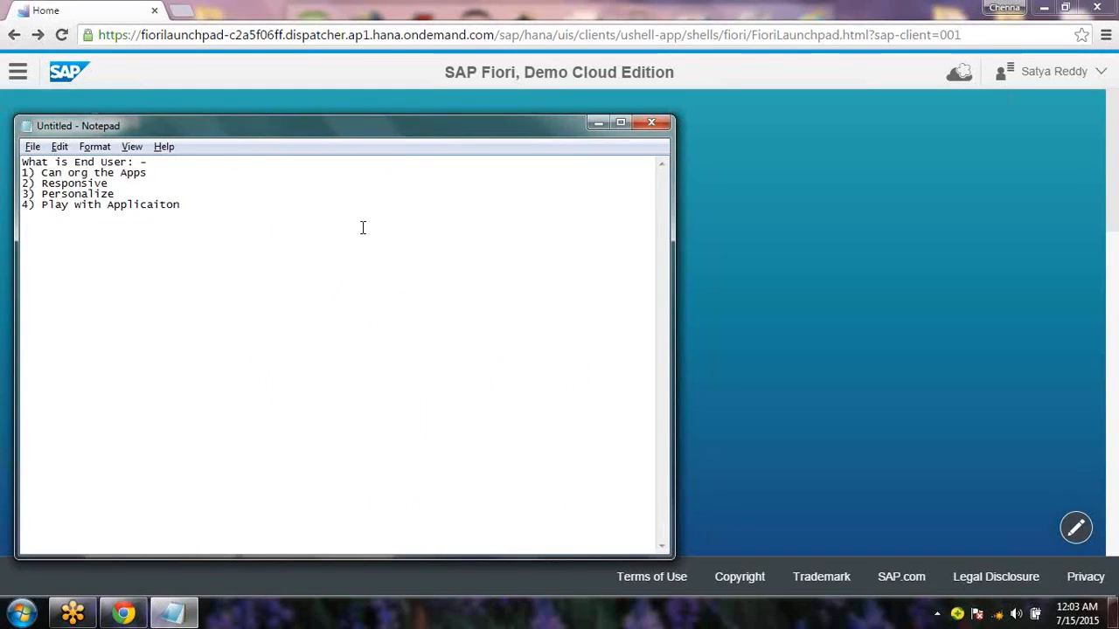
pyautogui.press('Return')
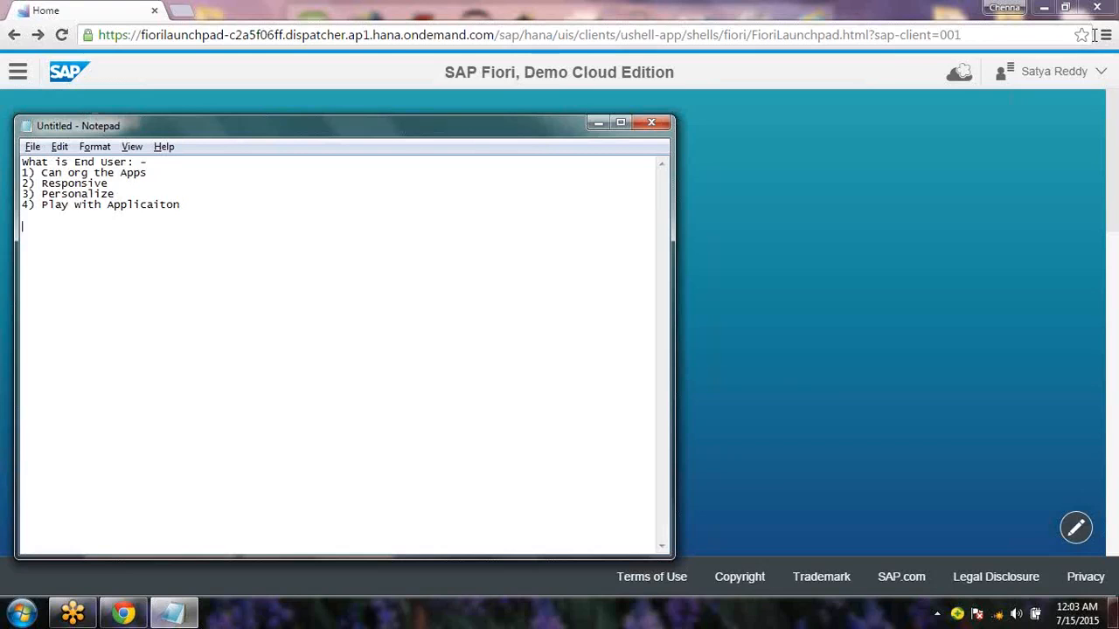
pyautogui.hotkey('ctrl', 'a')
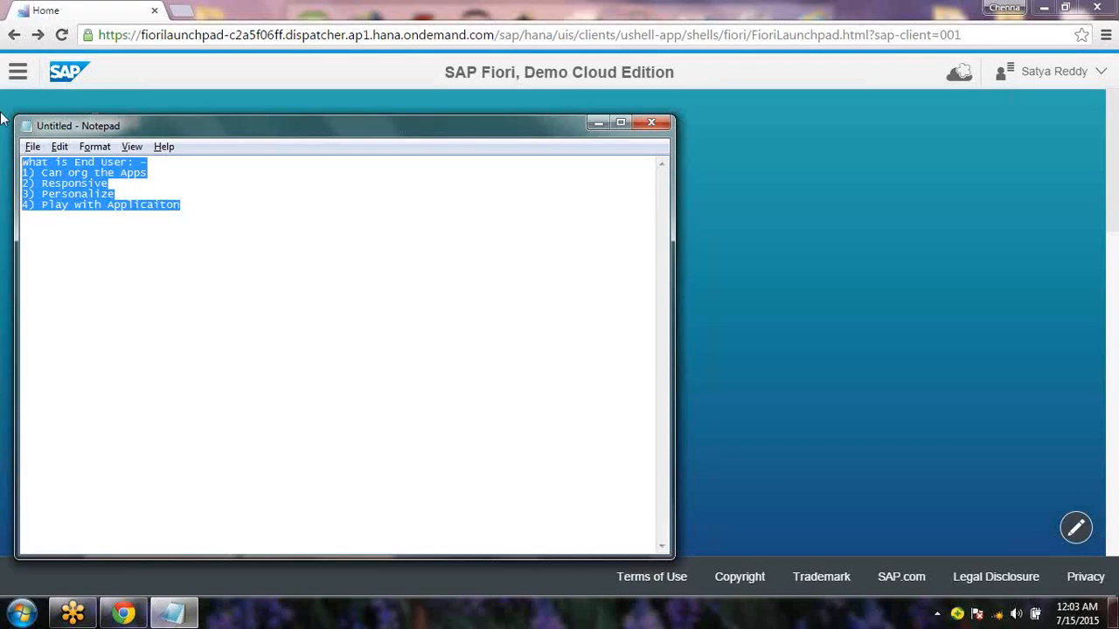
# Replace the selected notes with 'what is Developer? (OR)' and minimize Notepad
pyautogui.write('what is Deve')
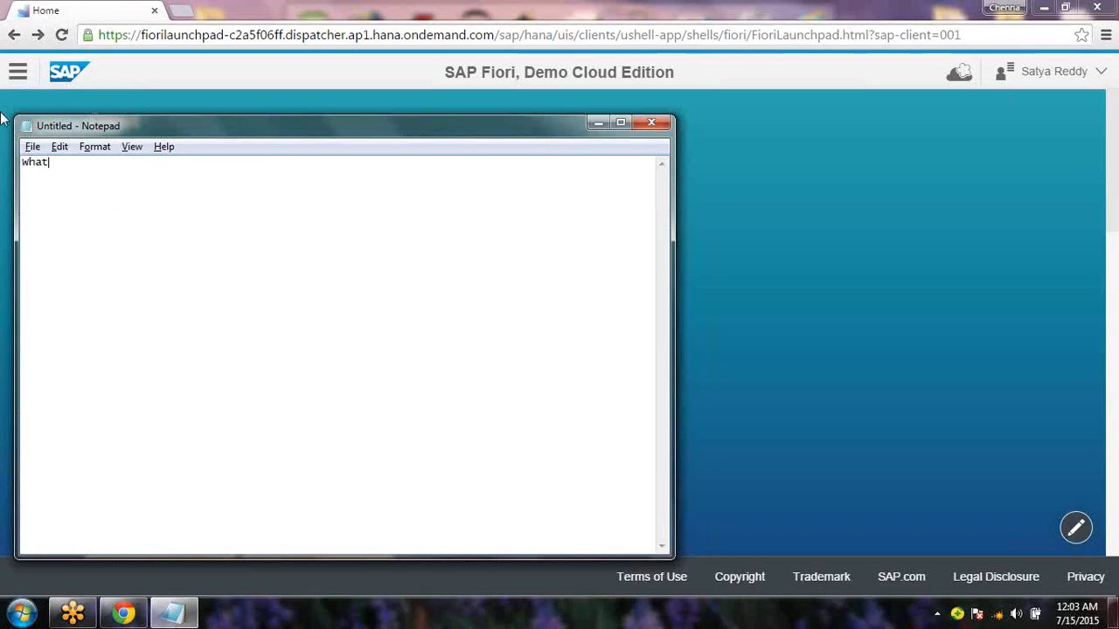
pyautogui.press('BackSpace')
pyautogui.press('BackSpace')
pyautogui.write('veloper? ')
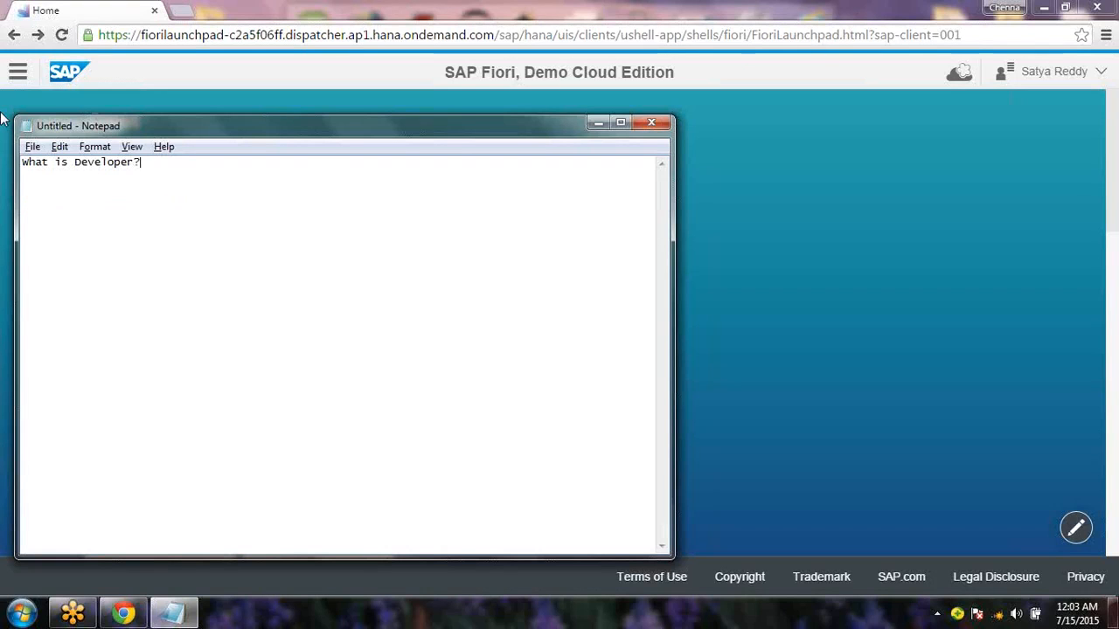
pyautogui.write('(OR)')
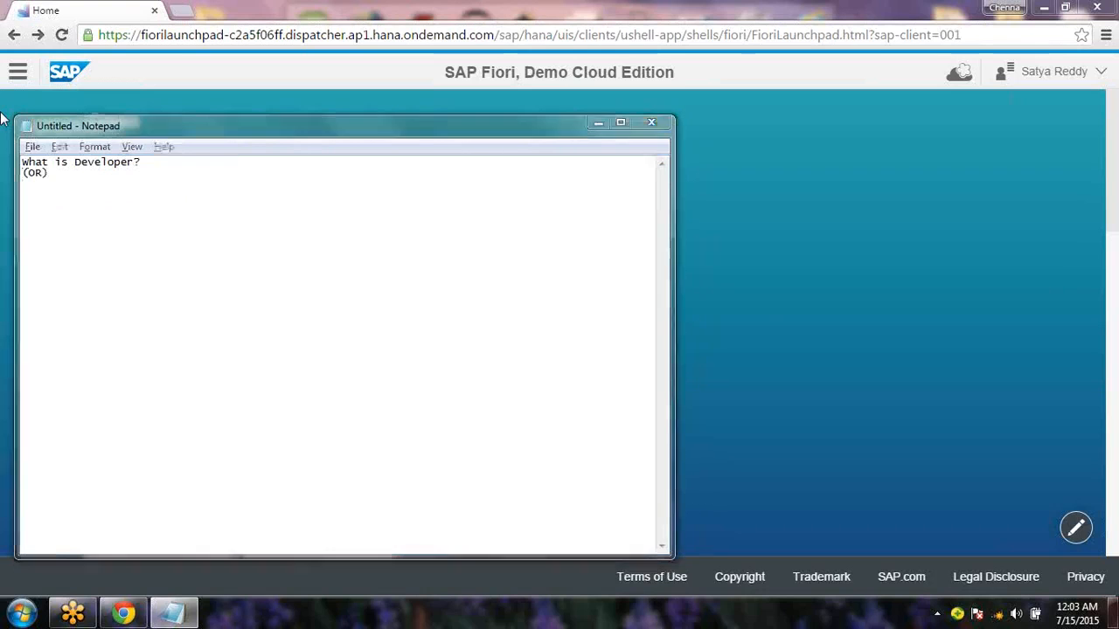
pyautogui.click(3, 118)
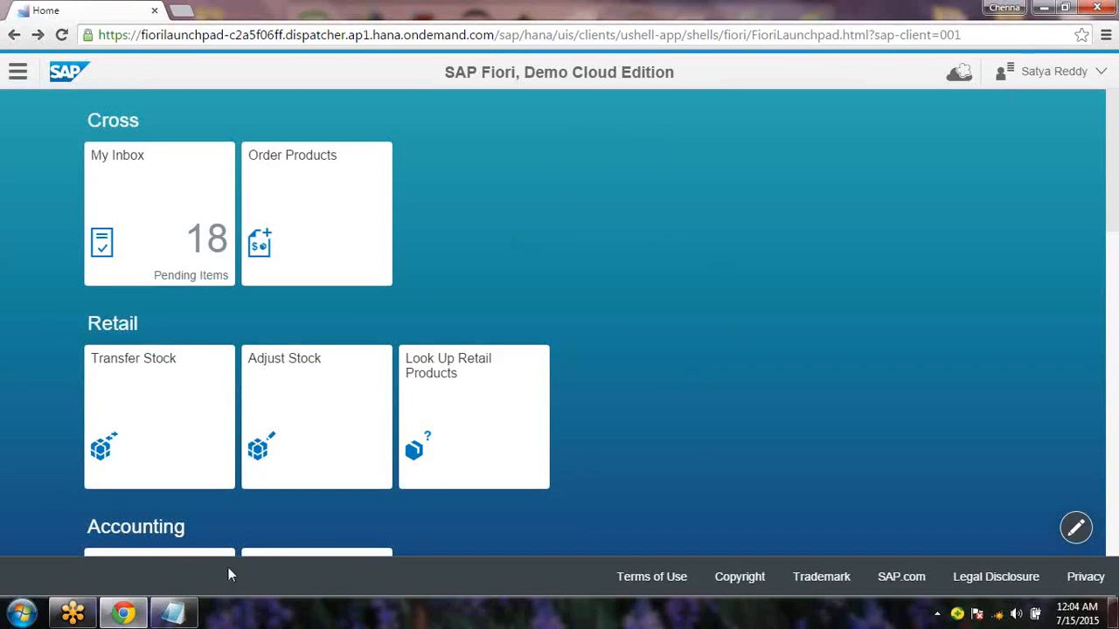
# Add 'How to Change the Theme' and the first item '1) Bg Color' to the notes
pyautogui.click(173, 613)
pyautogui.write('How to ')
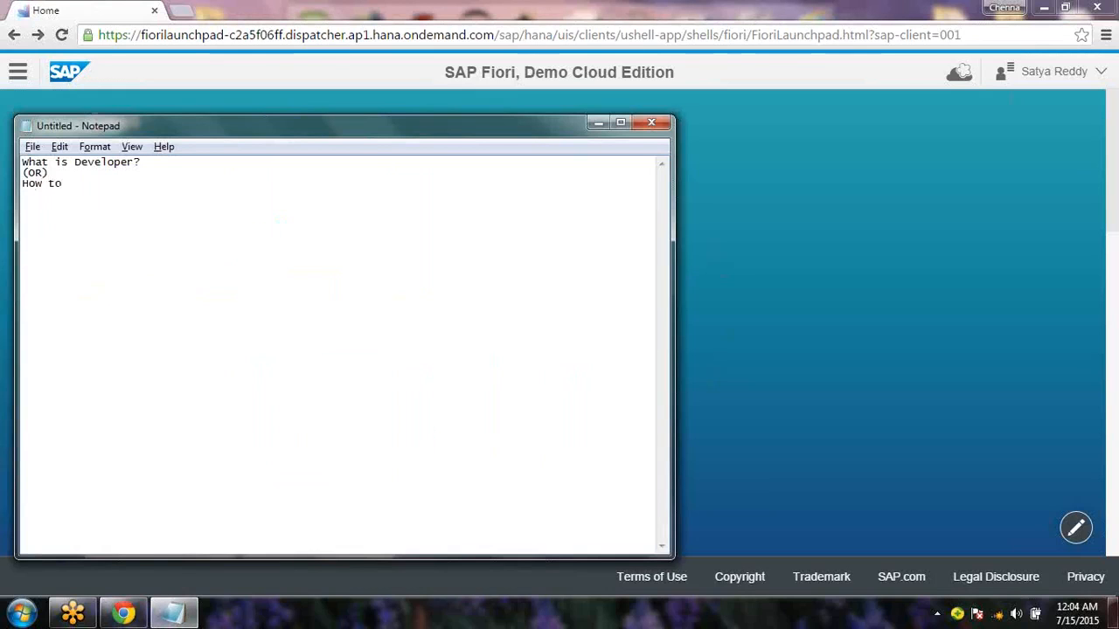
pyautogui.write('Change the Theme')
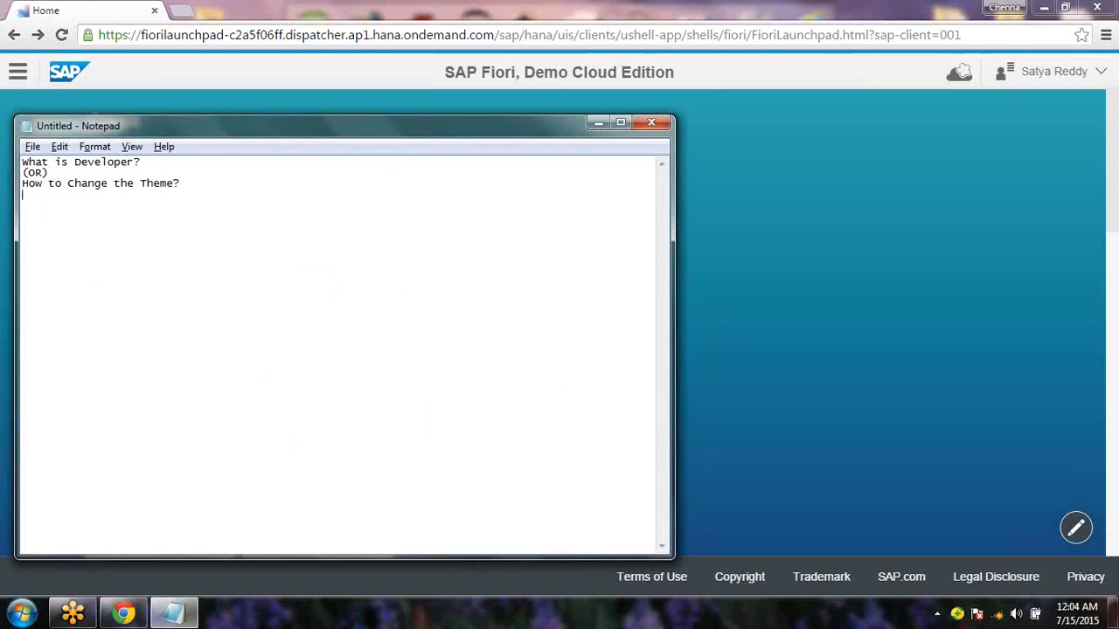
pyautogui.hotkey('alt', 'Tab')
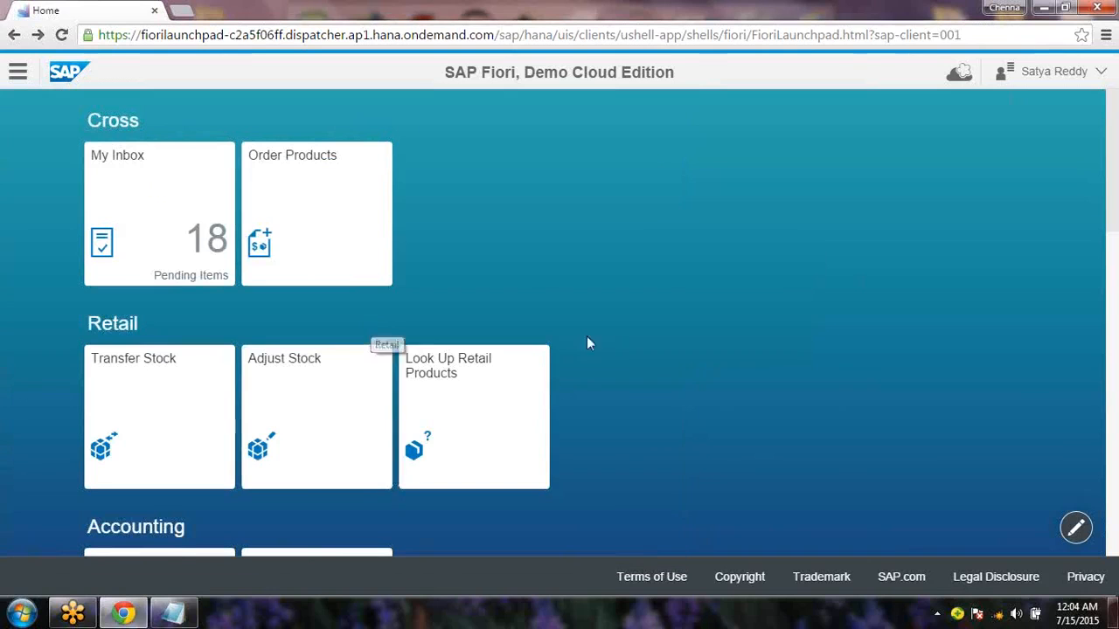
pyautogui.click(173, 613)
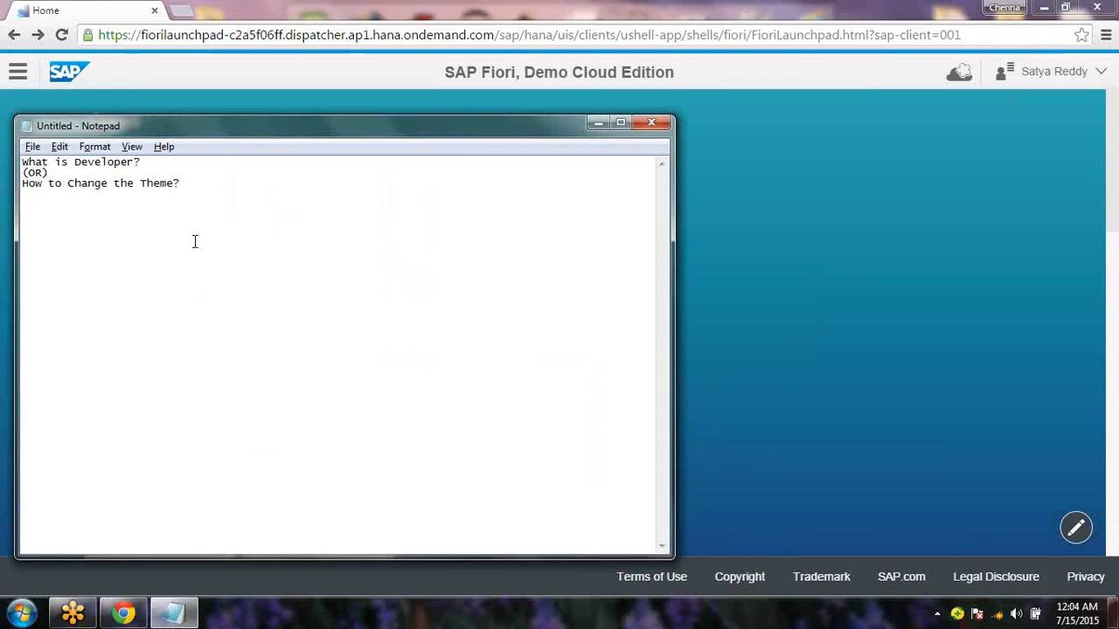
pyautogui.write('1)')
pyautogui.write(' Back')
pyautogui.press('BackSpace')
pyautogui.press('BackSpace')
pyautogui.write('g Color')
pyautogui.write('2)')
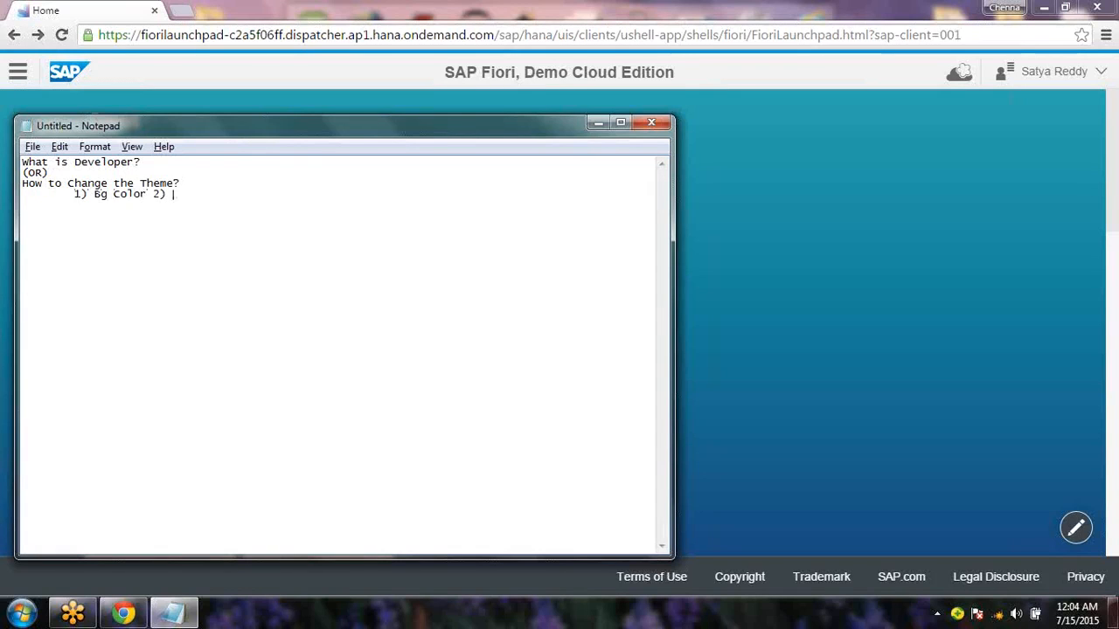
pyautogui.hotkey('alt', 'Tab')
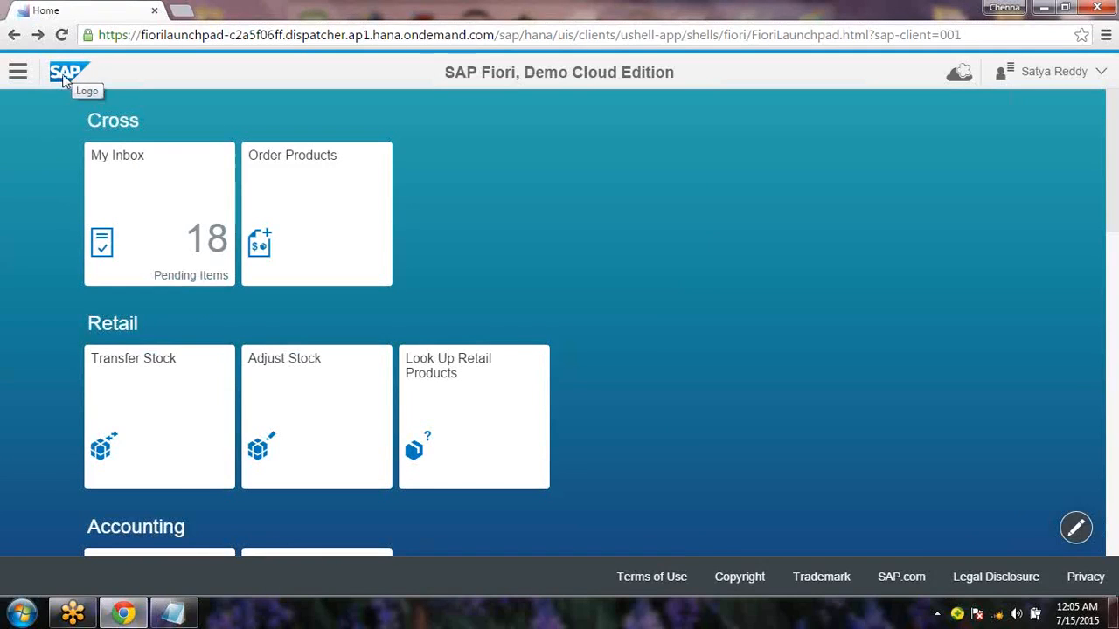
# Complete the plan with '2) Tile ICON Color' and '3) SAP Logo ....', then hide Notepad
pyautogui.click(183, 623)
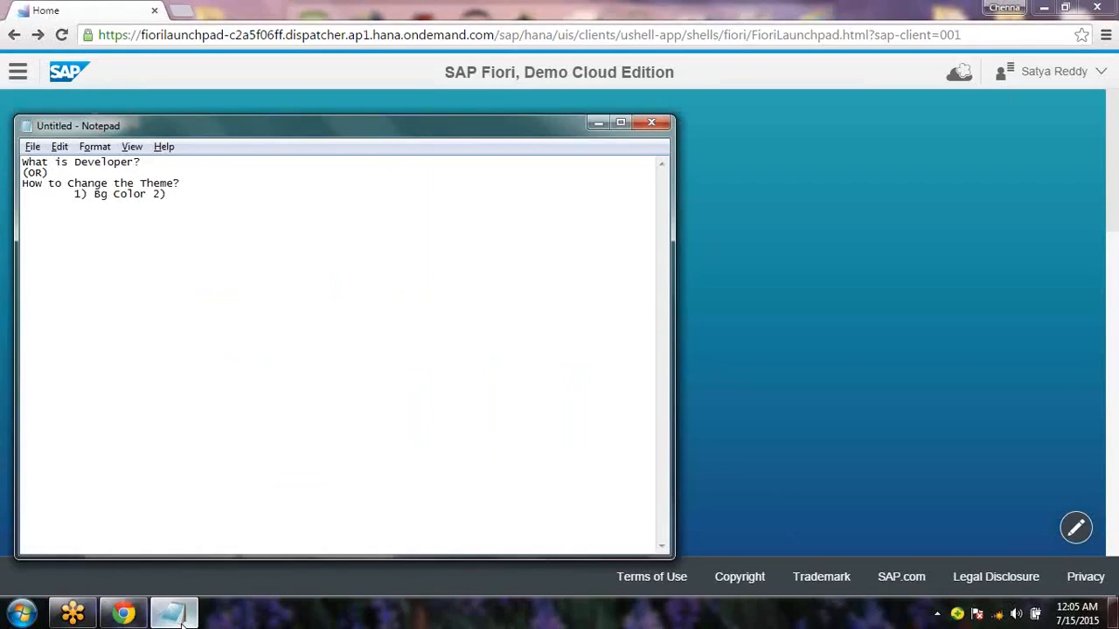
pyautogui.write('Tilt')
pyautogui.press('BackSpace')
pyautogui.write('e ICC')
pyautogui.press('BackSpace')
pyautogui.write('ON Color, SAP')
pyautogui.press('BackSpace')
pyautogui.press('BackSpace')
pyautogui.press('BackSpace')
pyautogui.press('BackSpace')
pyautogui.press('BackSpace')
pyautogui.write('3) SAP Logo ....')
pyautogui.press('Return')
pyautogui.click(174, 614)
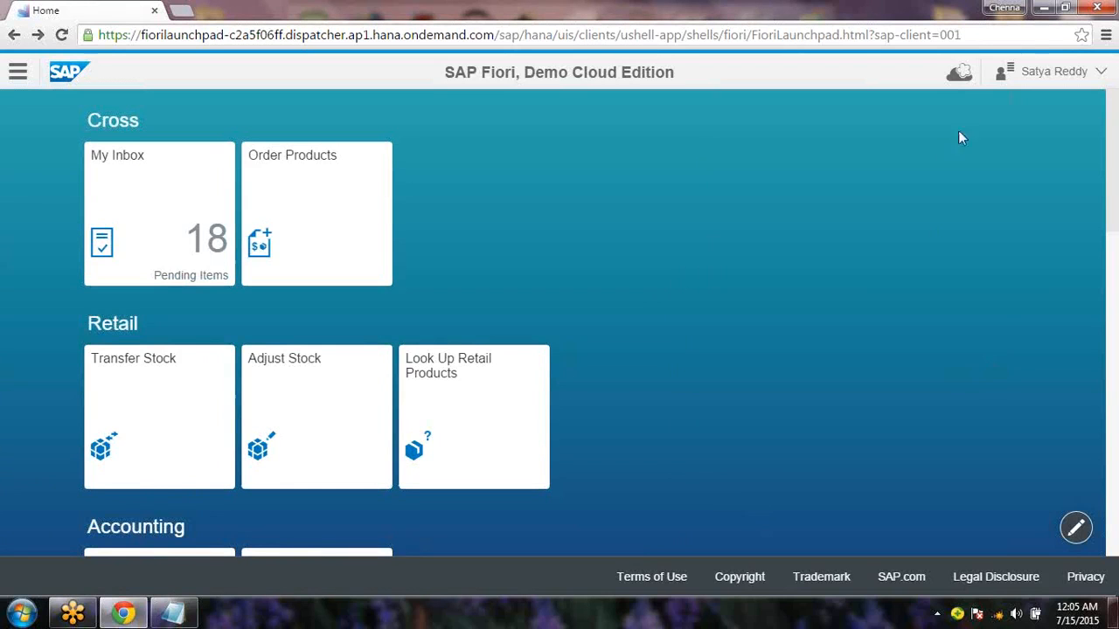
# Choose Customize Theme for SAP Fiori Launchpad and scroll to the Launch UI Theme Designer button
pyautogui.click(961, 74)
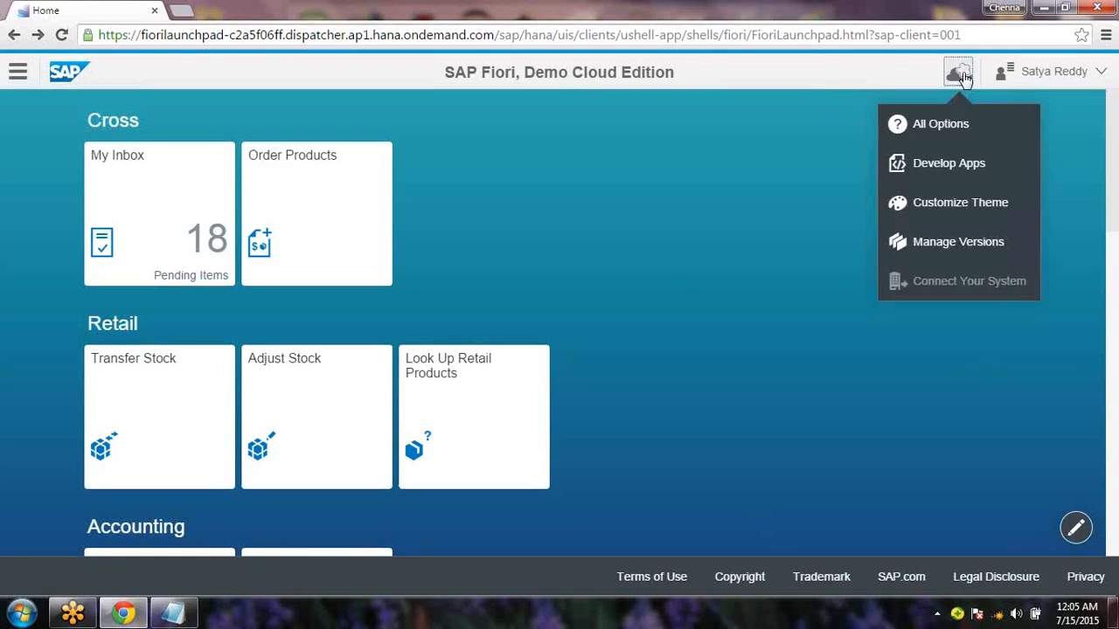
pyautogui.click(944, 213)
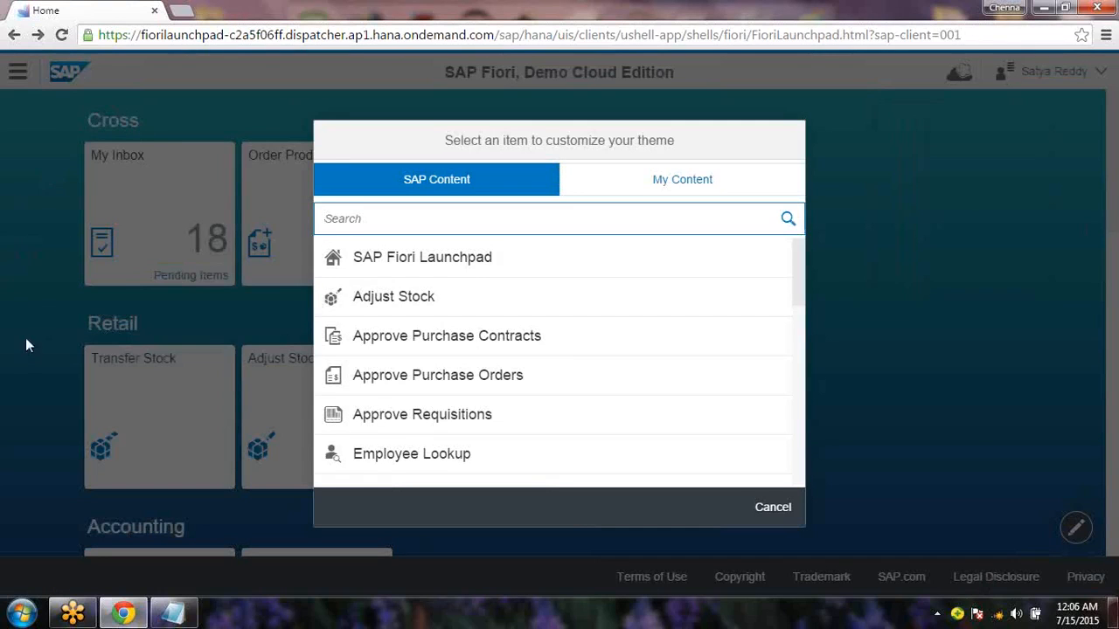
pyautogui.click(424, 264)
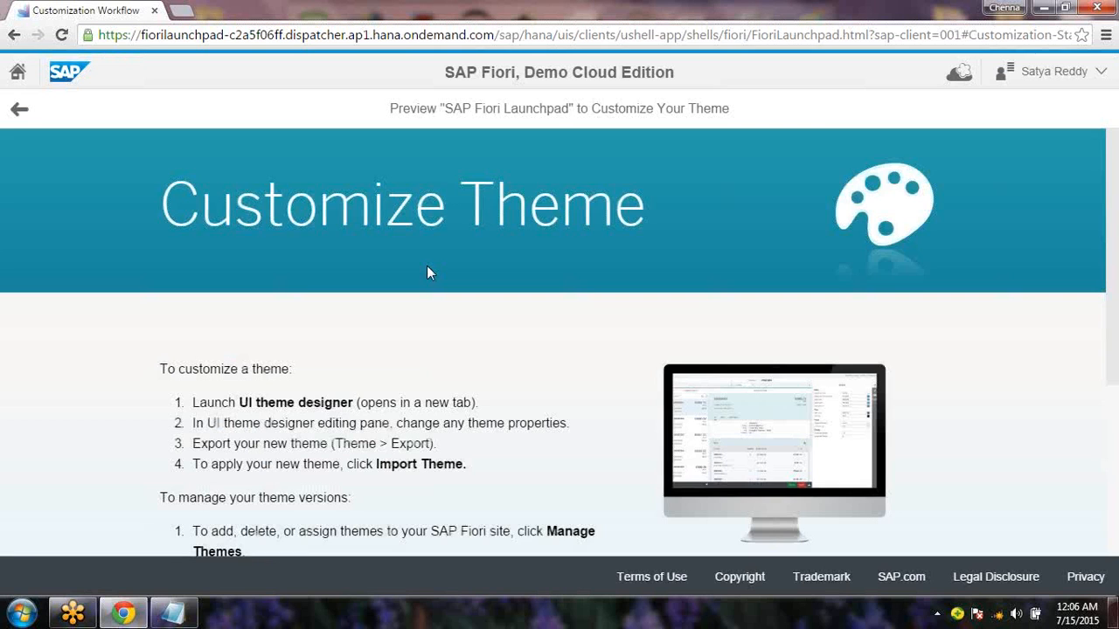
pyautogui.moveTo(1116, 291); pyautogui.dragTo(1116, 418)
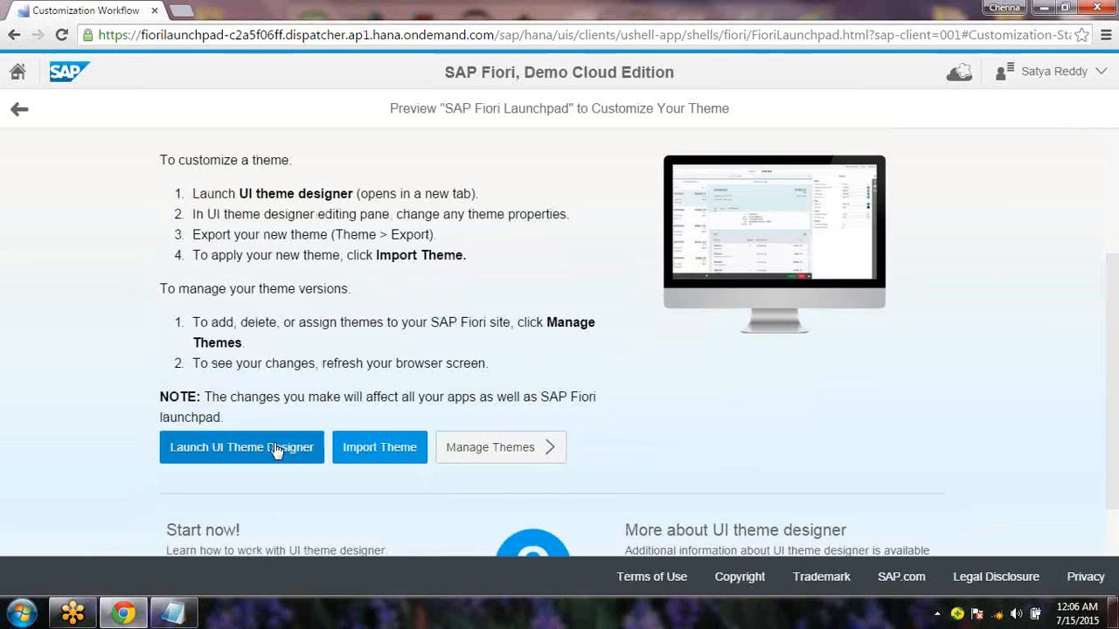
# Launch the UI Theme Designer and allow the site to store files on this device
pyautogui.click(275, 450)
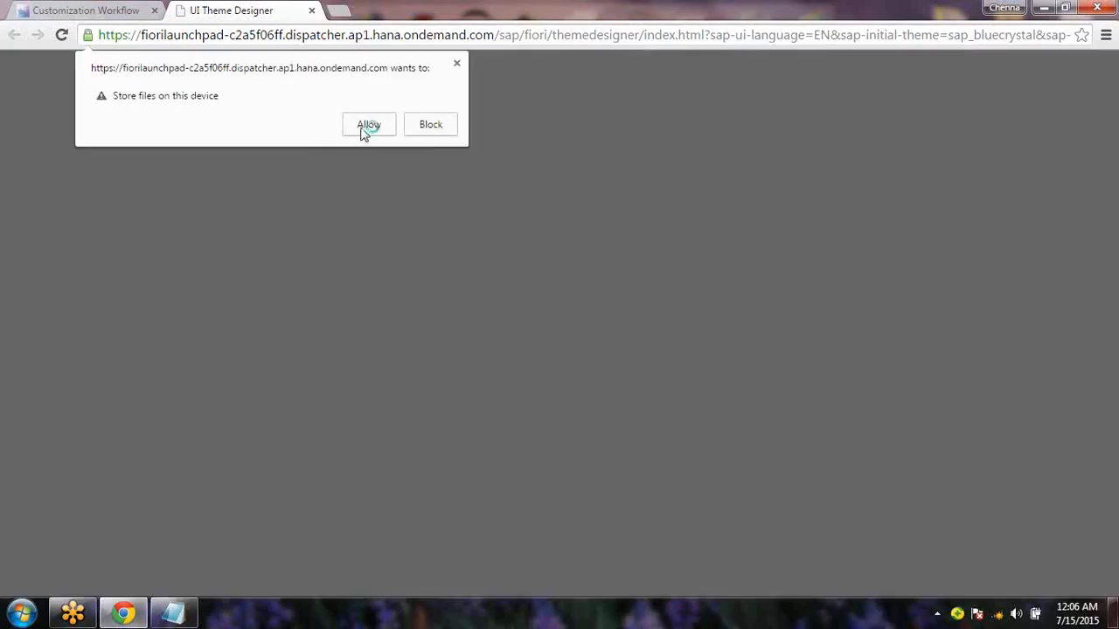
pyautogui.click(365, 128)
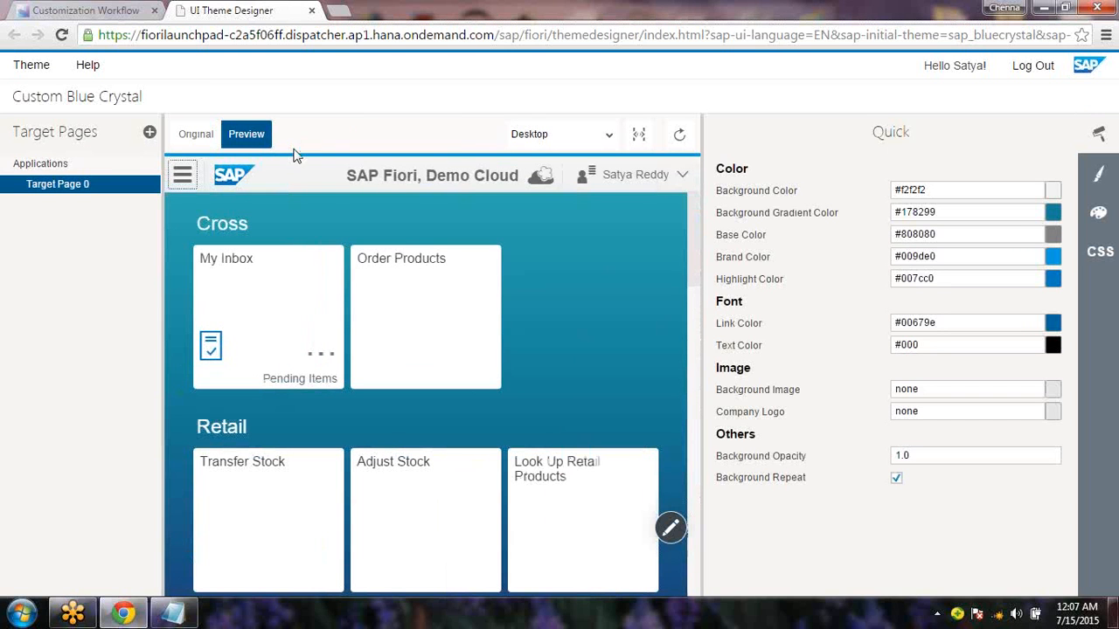
pyautogui.click(182, 614)
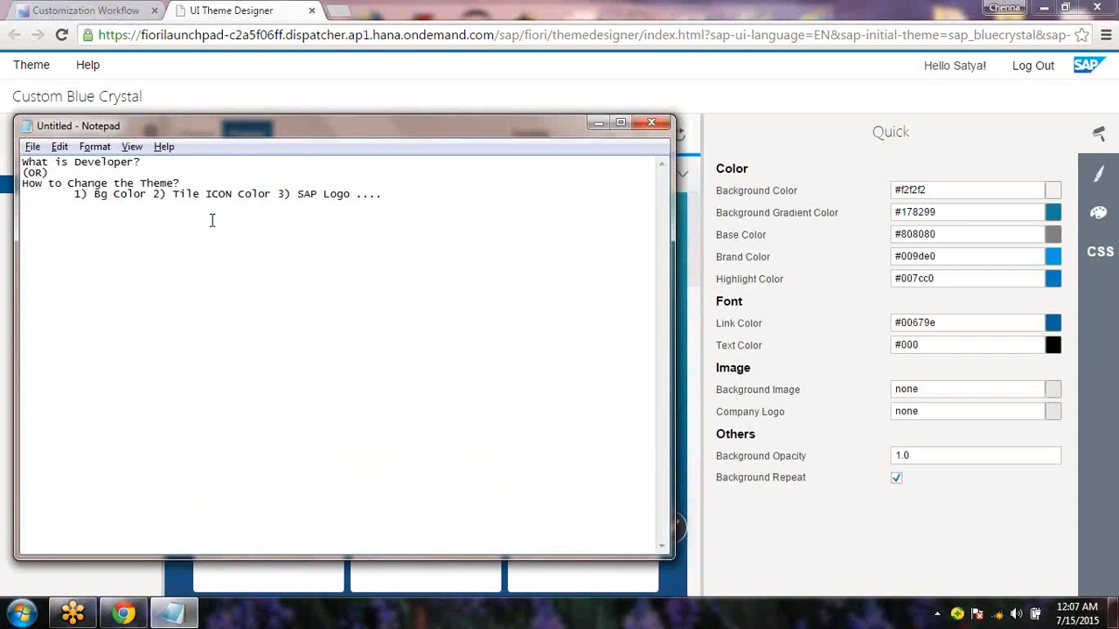
pyautogui.moveTo(87, 194); pyautogui.dragTo(242, 198)
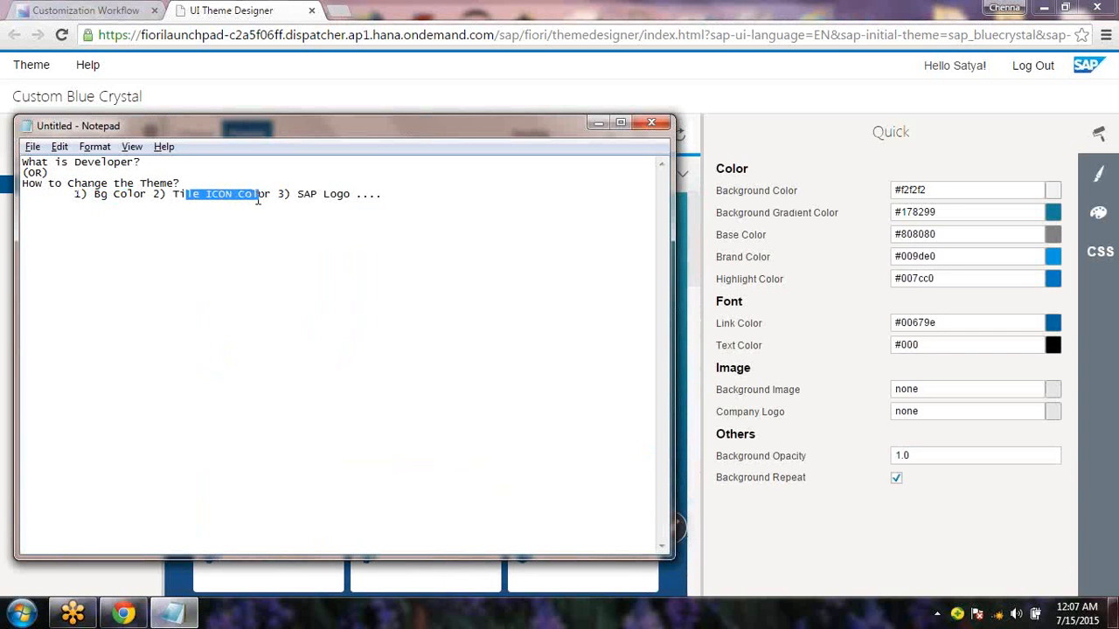
pyautogui.moveTo(310, 194); pyautogui.dragTo(351, 196)
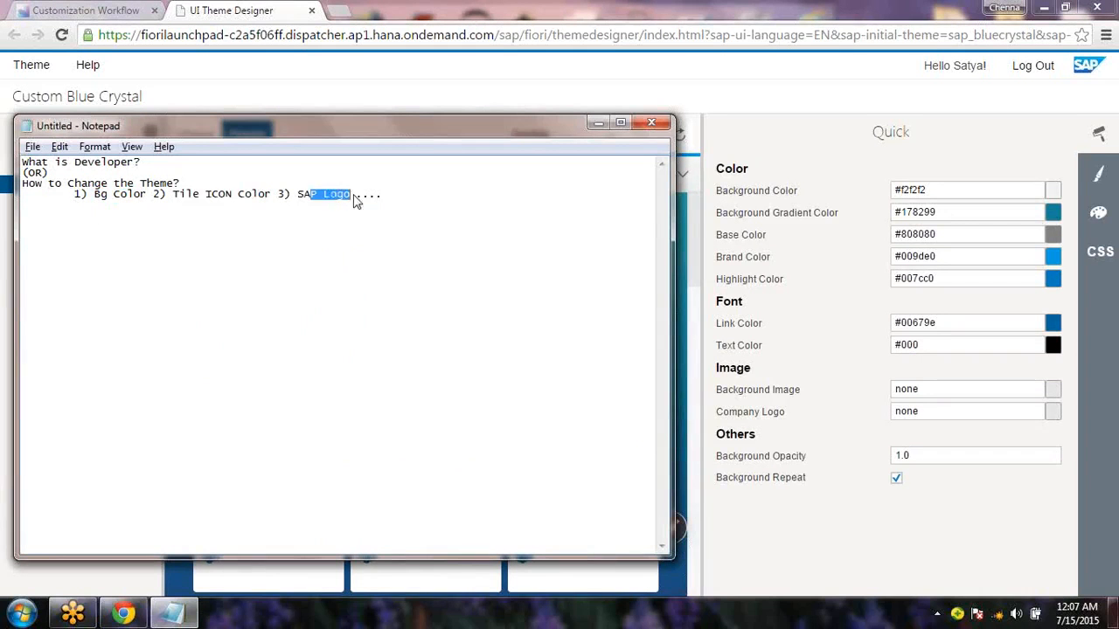
pyautogui.click(599, 125)
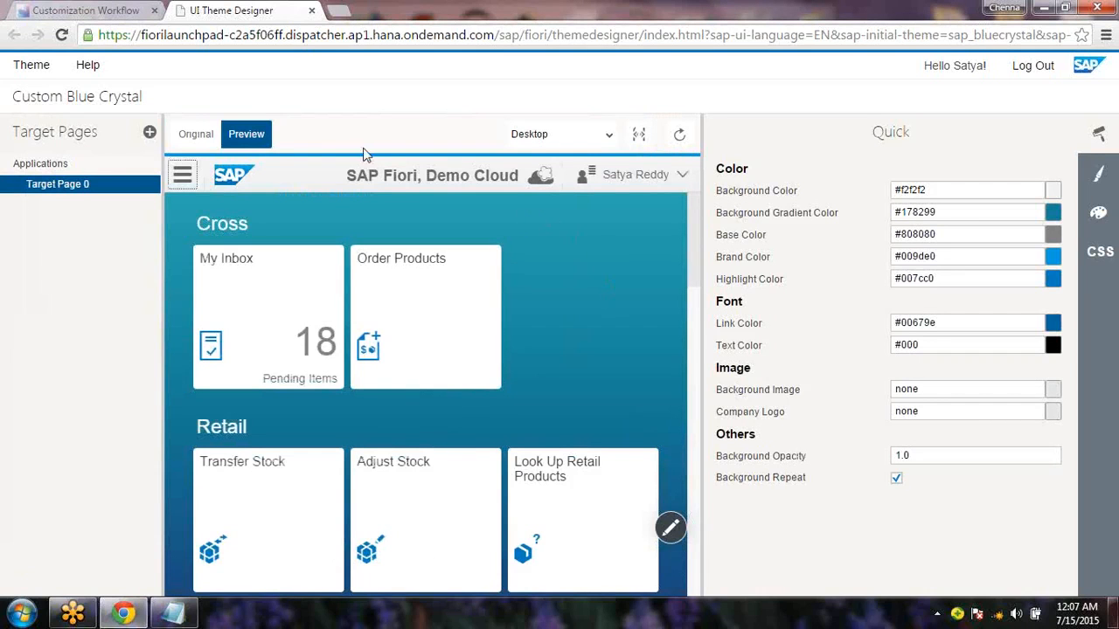
pyautogui.click(194, 138)
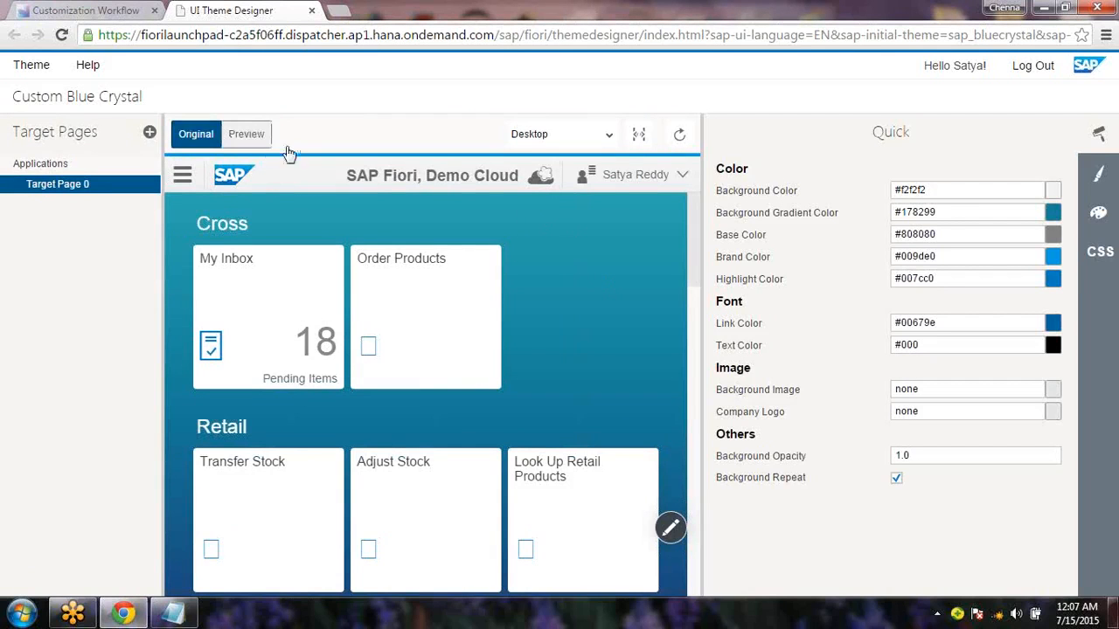
pyautogui.click(252, 140)
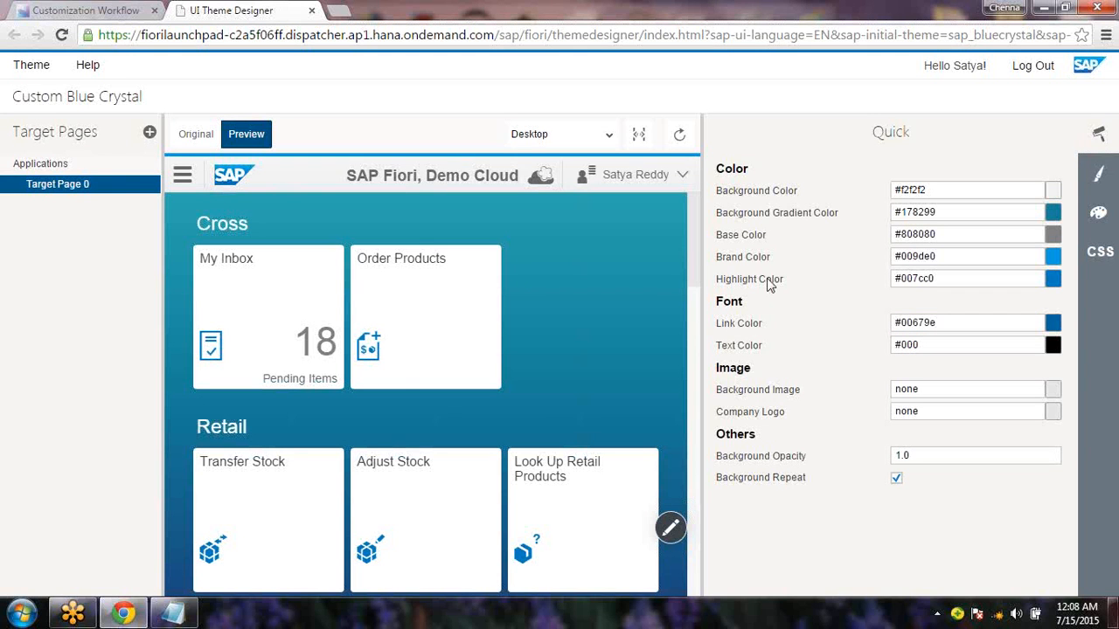
pyautogui.moveTo(767, 193)
pyautogui.click(1102, 180)
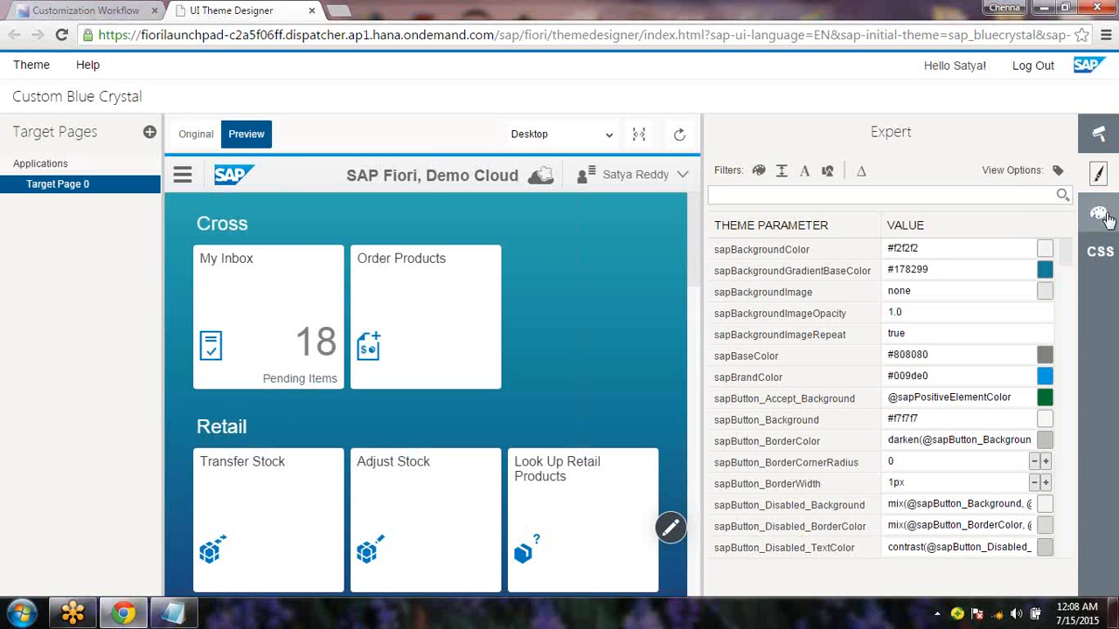
pyautogui.click(1103, 216)
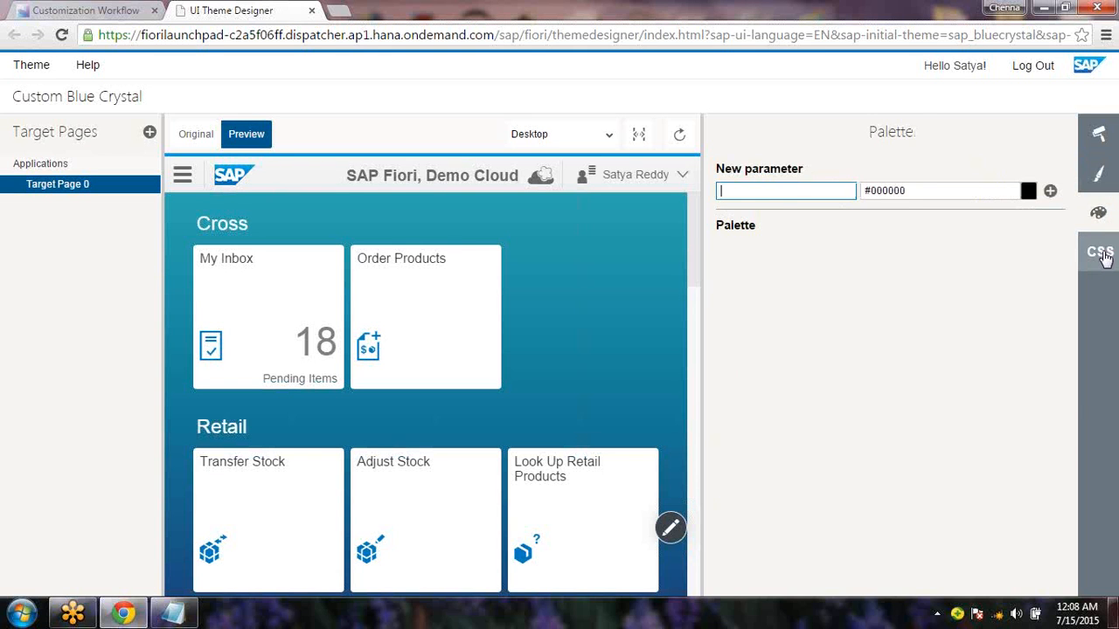
pyautogui.click(1105, 251)
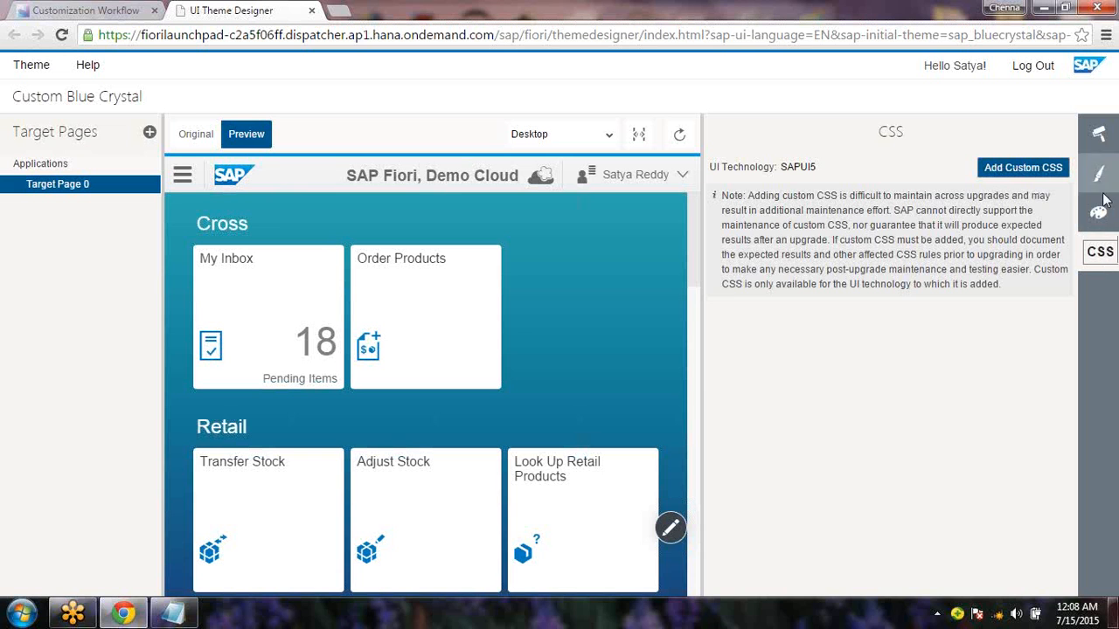
pyautogui.click(1099, 135)
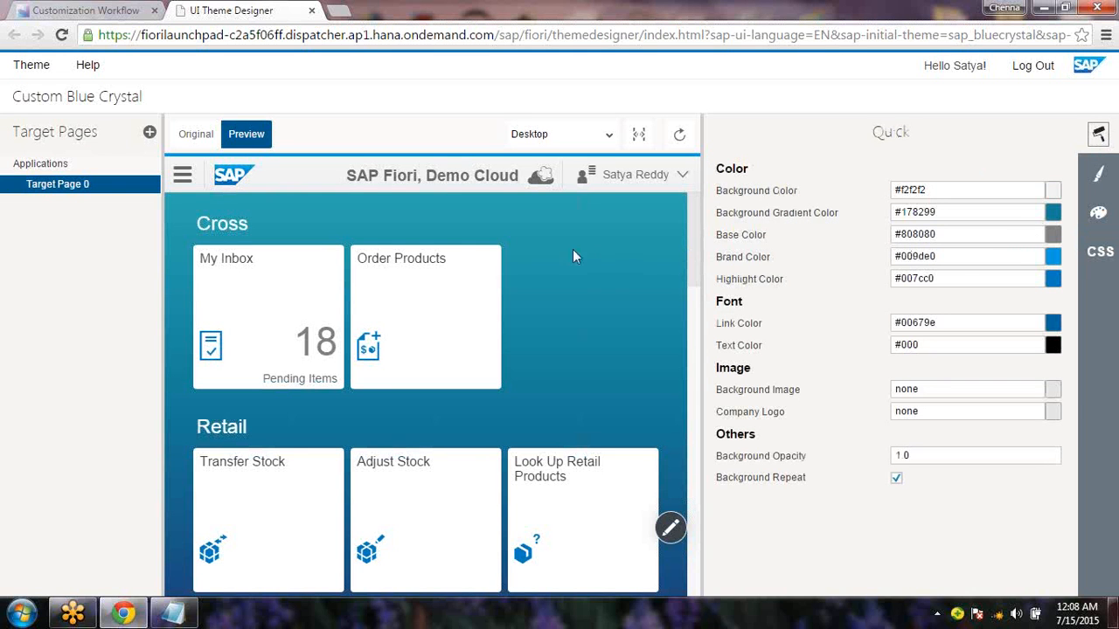
# Set the Background Color to red #DB3B3B in the colour picker
pyautogui.click(1054, 190)
pyautogui.click(781, 294)
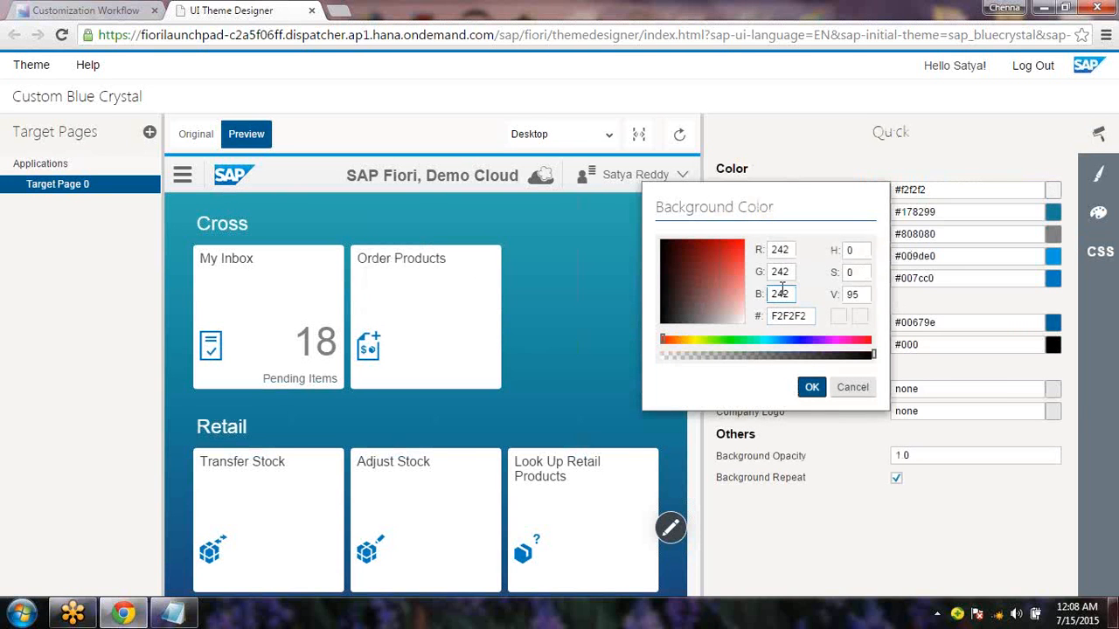
pyautogui.click(731, 260)
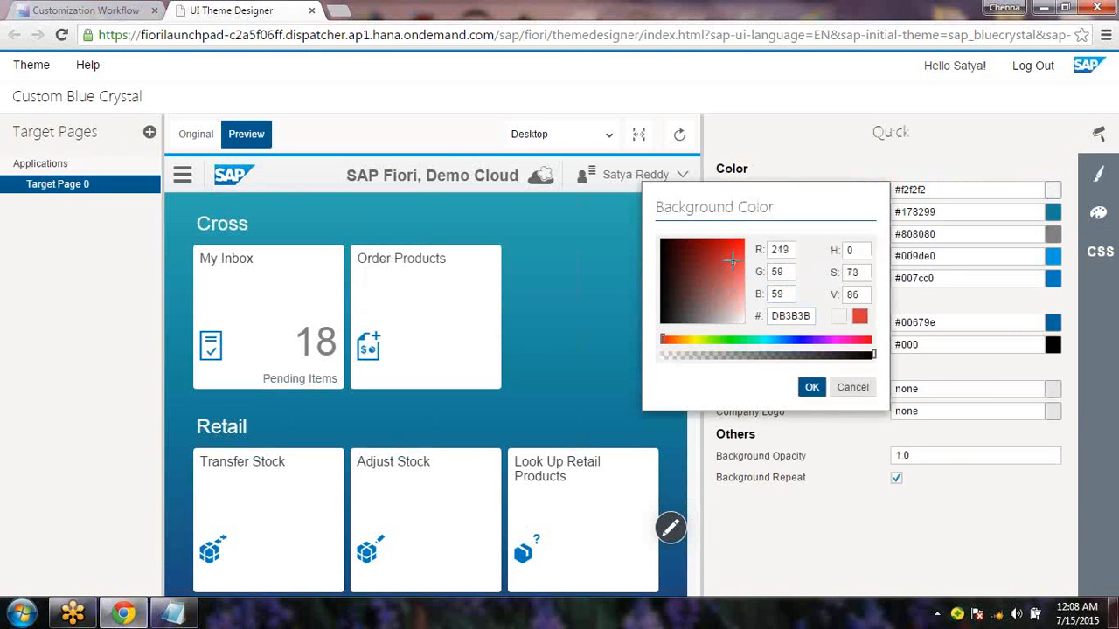
pyautogui.click(812, 388)
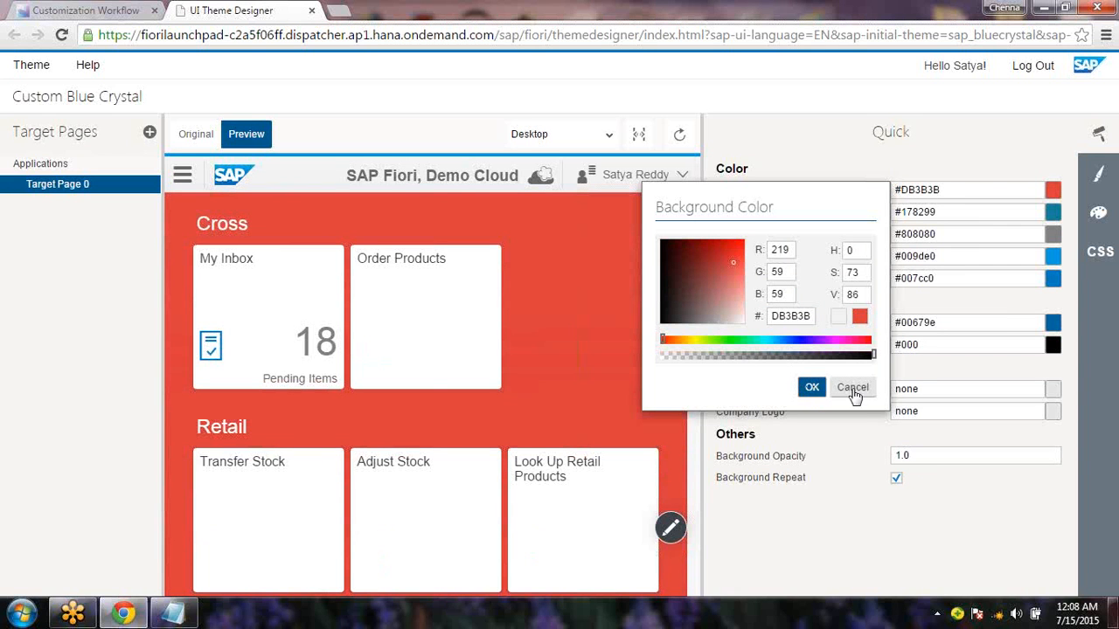
pyautogui.click(852, 390)
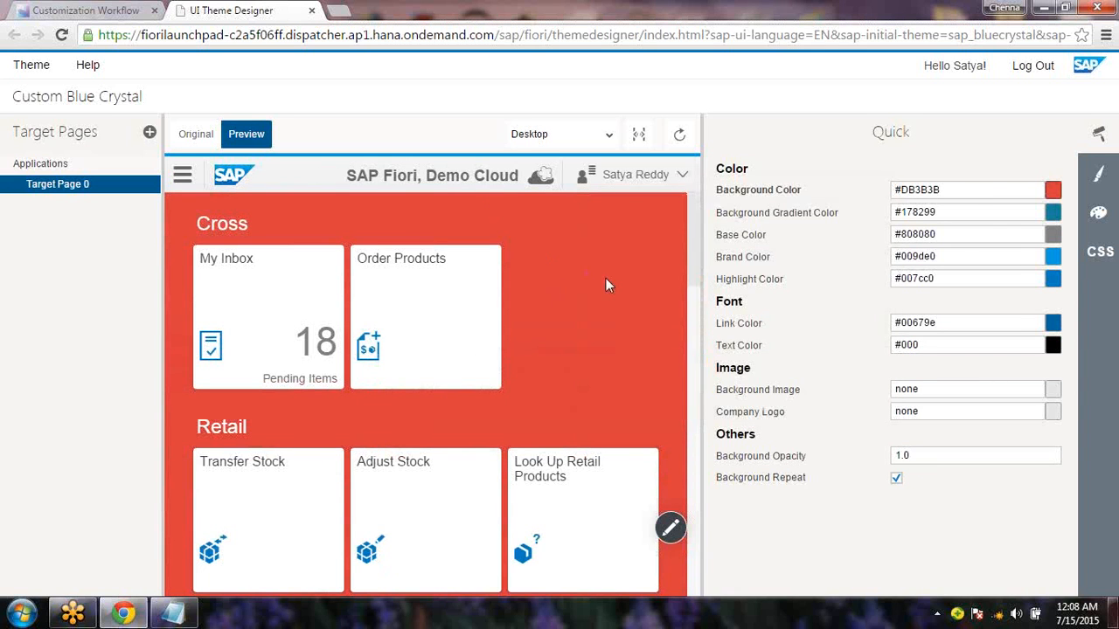
# Highlight the Bg Color item in the Notepad notes as done
pyautogui.click(172, 614)
pyautogui.moveTo(92, 194); pyautogui.dragTo(232, 193)
pyautogui.hotkey('alt', 'Tab')
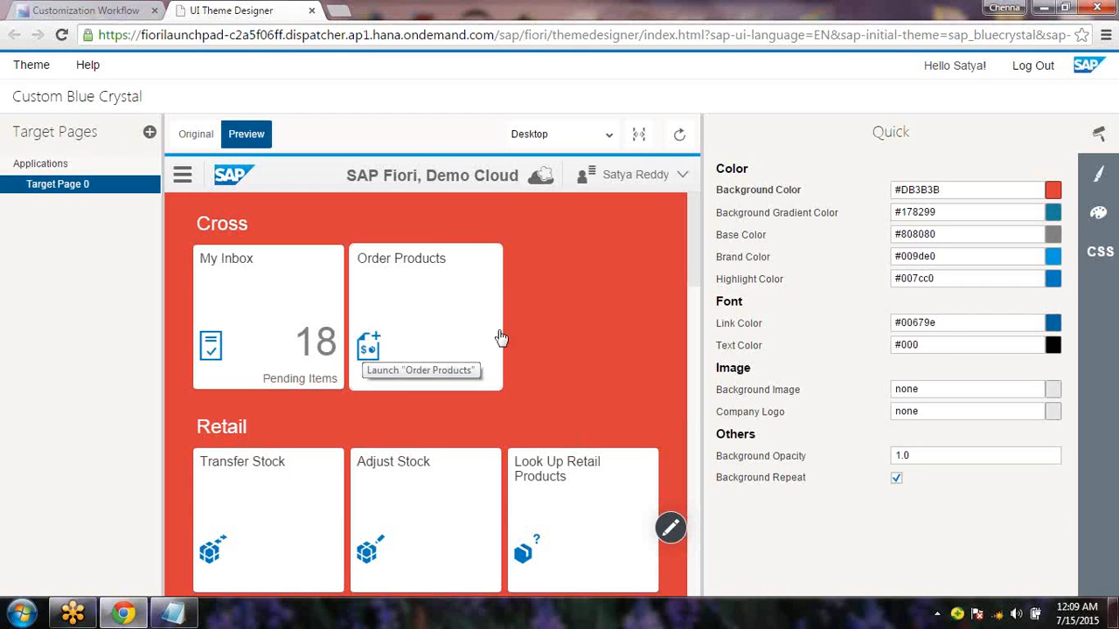
# Filter Expert parameters by 'tile' and set sapUshellTileIconColor to green #2FBF00
pyautogui.click(1097, 179)
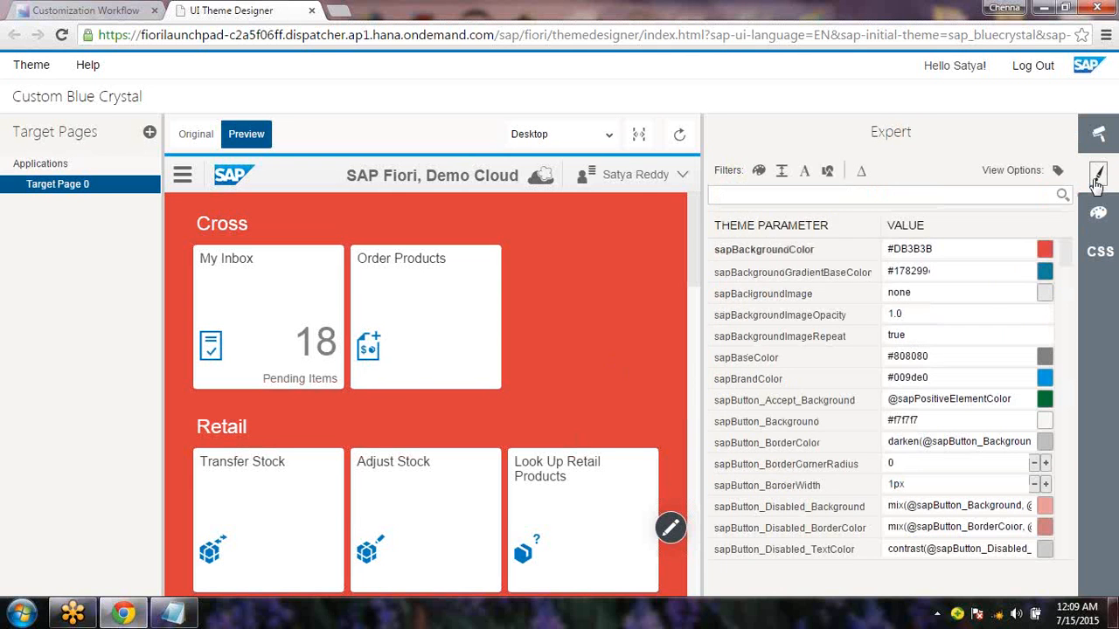
pyautogui.click(758, 199)
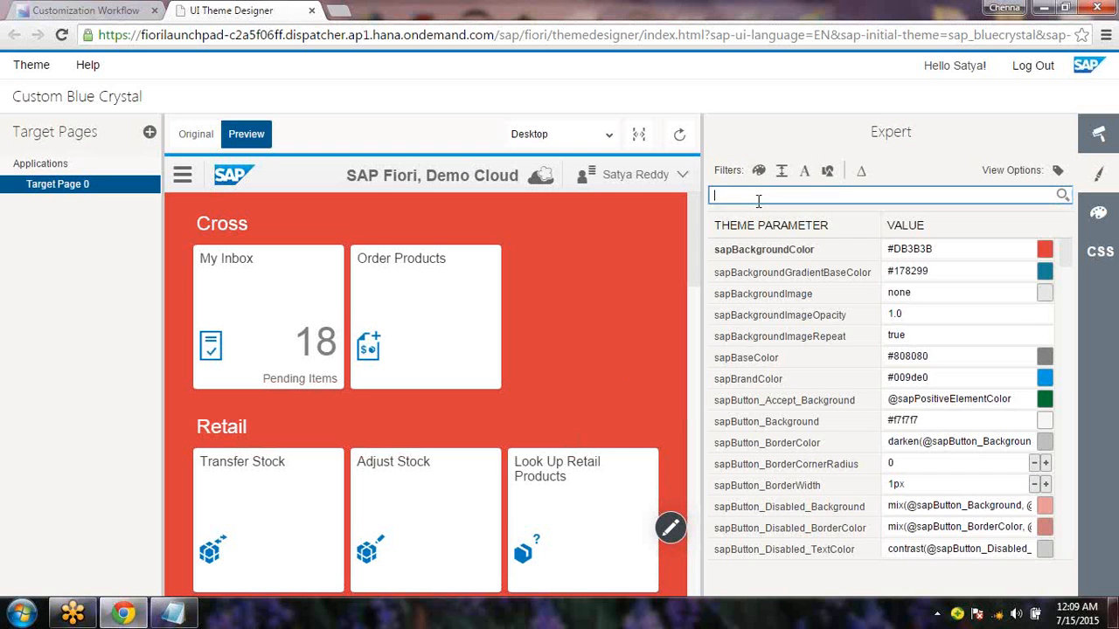
pyautogui.write('icon')
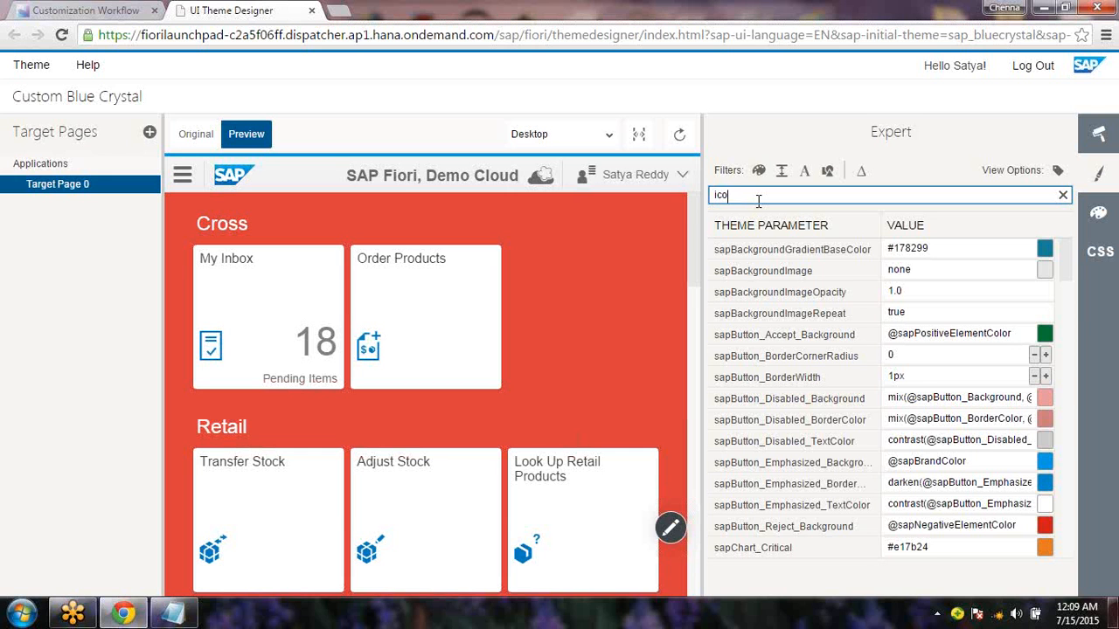
pyautogui.write('tile')
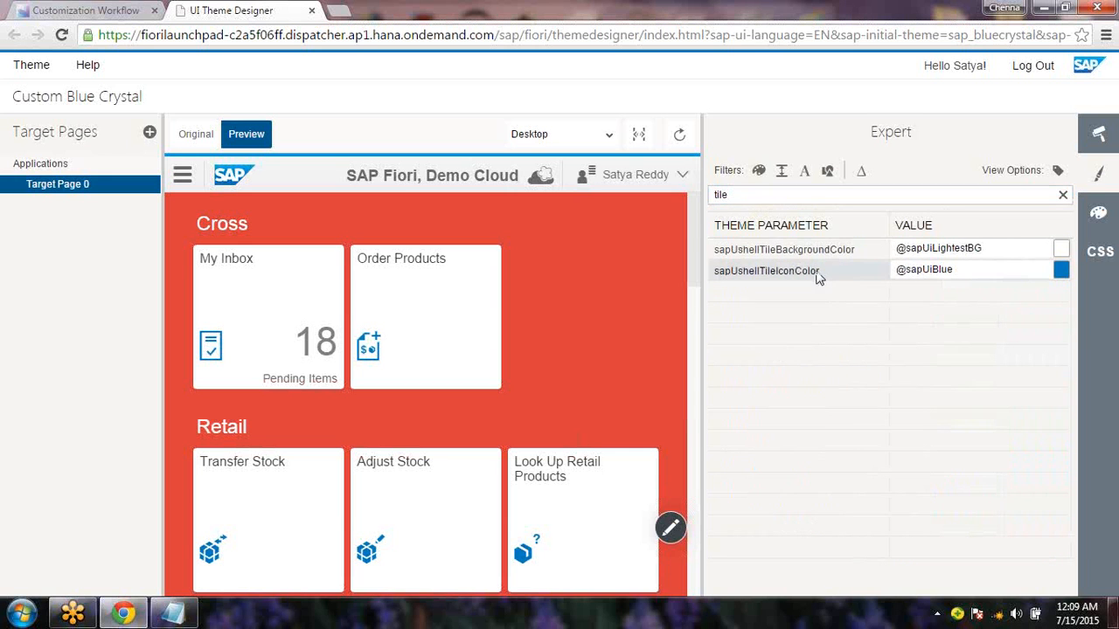
pyautogui.moveTo(817, 260)
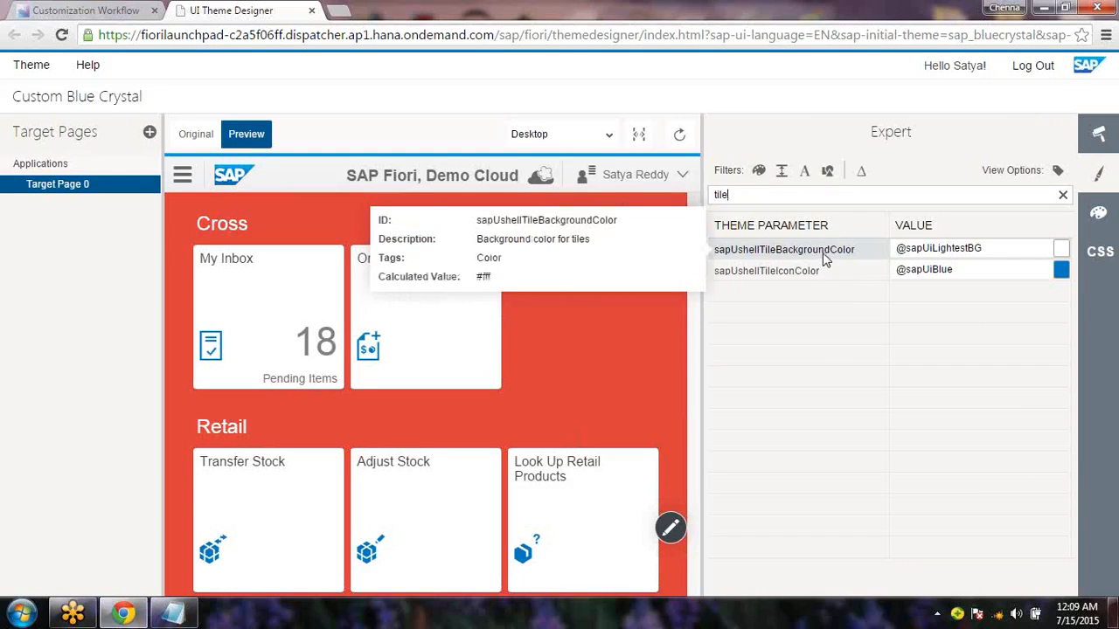
pyautogui.click(820, 277)
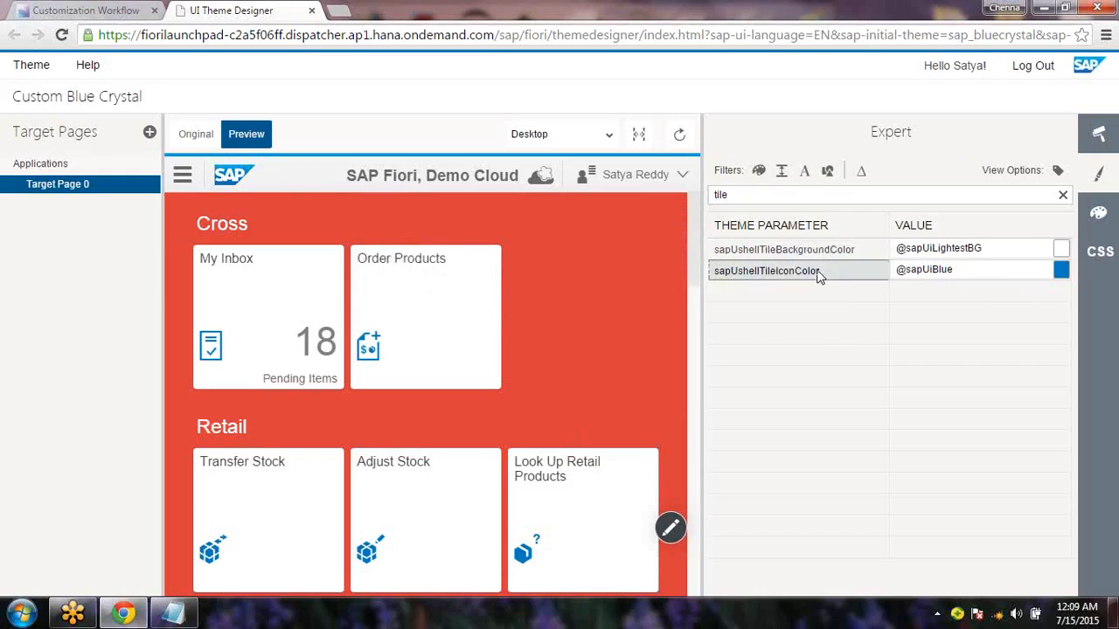
pyautogui.click(1061, 273)
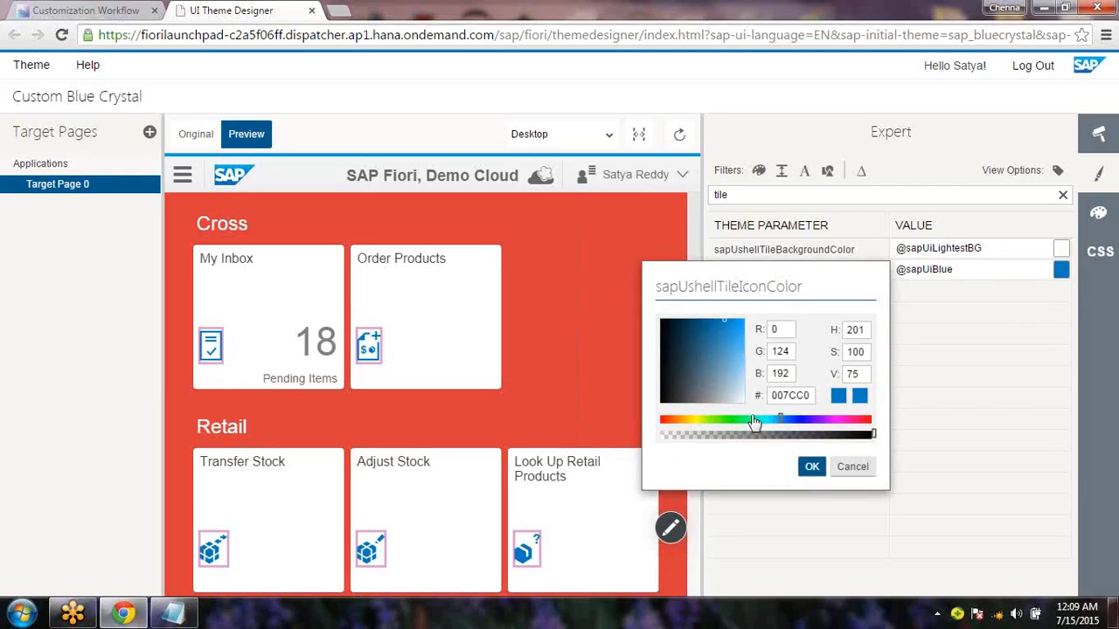
pyautogui.click(724, 419)
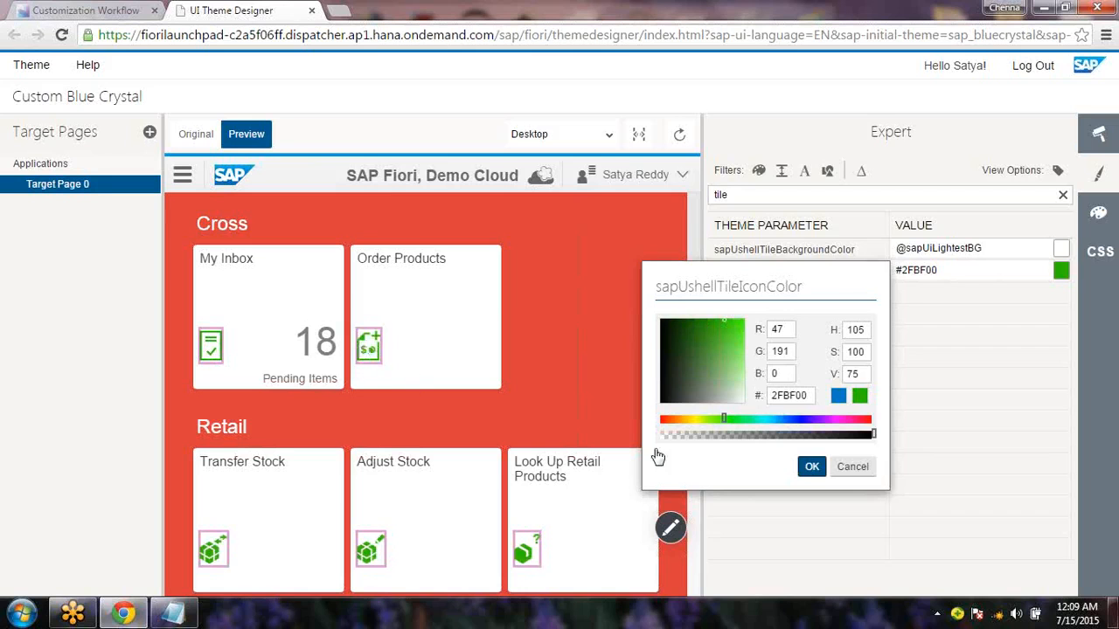
pyautogui.click(811, 466)
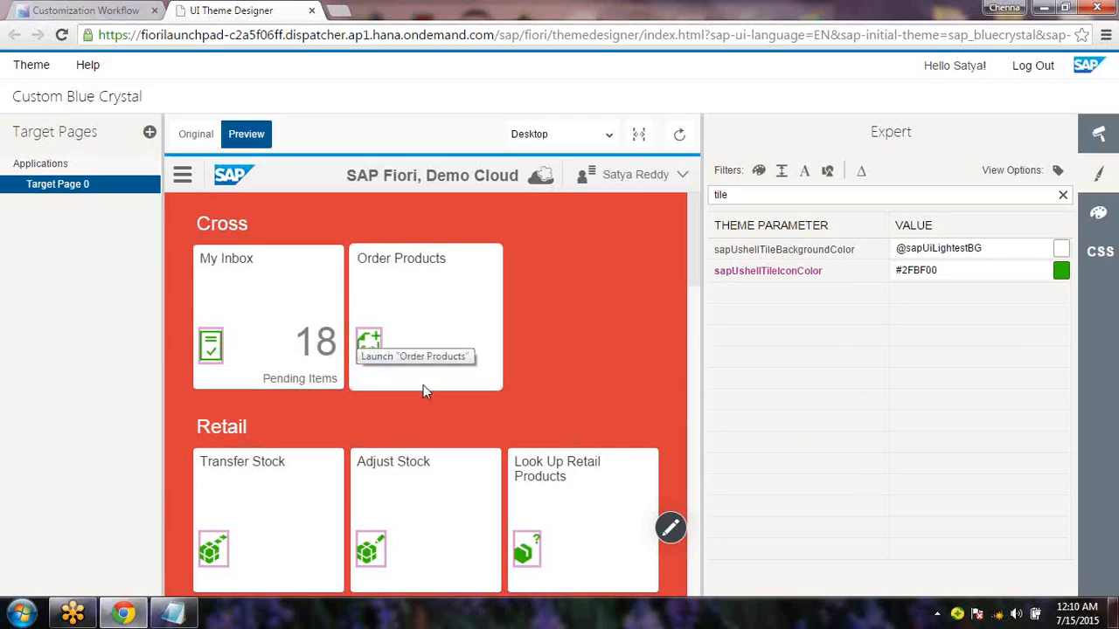
# Highlight the line listing the three theme changes in the Notepad notes
pyautogui.click(173, 614)
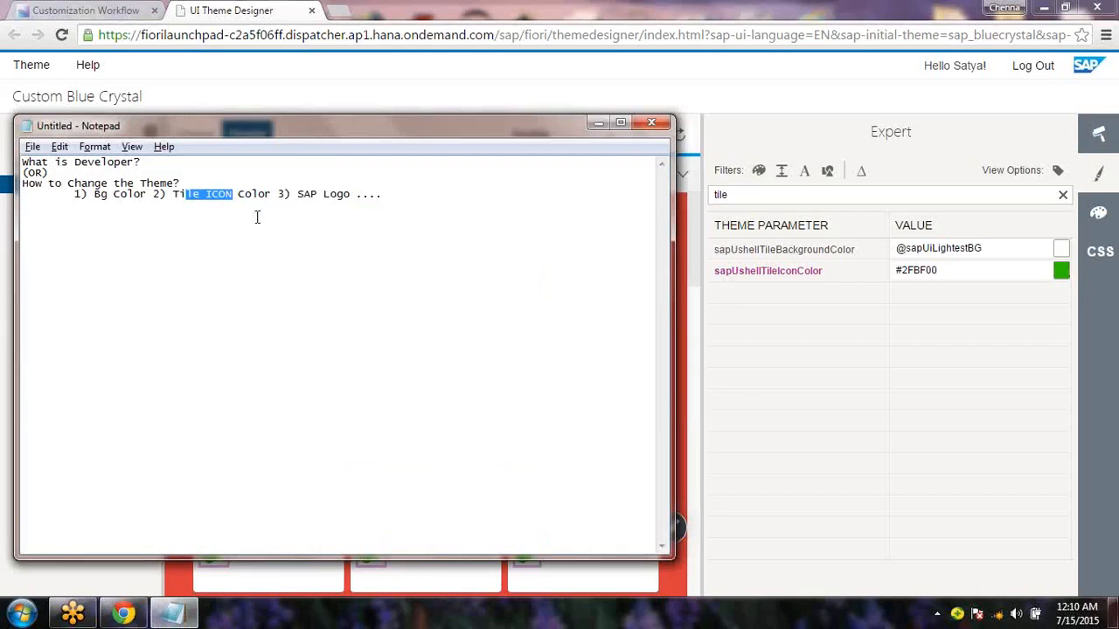
pyautogui.moveTo(395, 199); pyautogui.dragTo(280, 188)
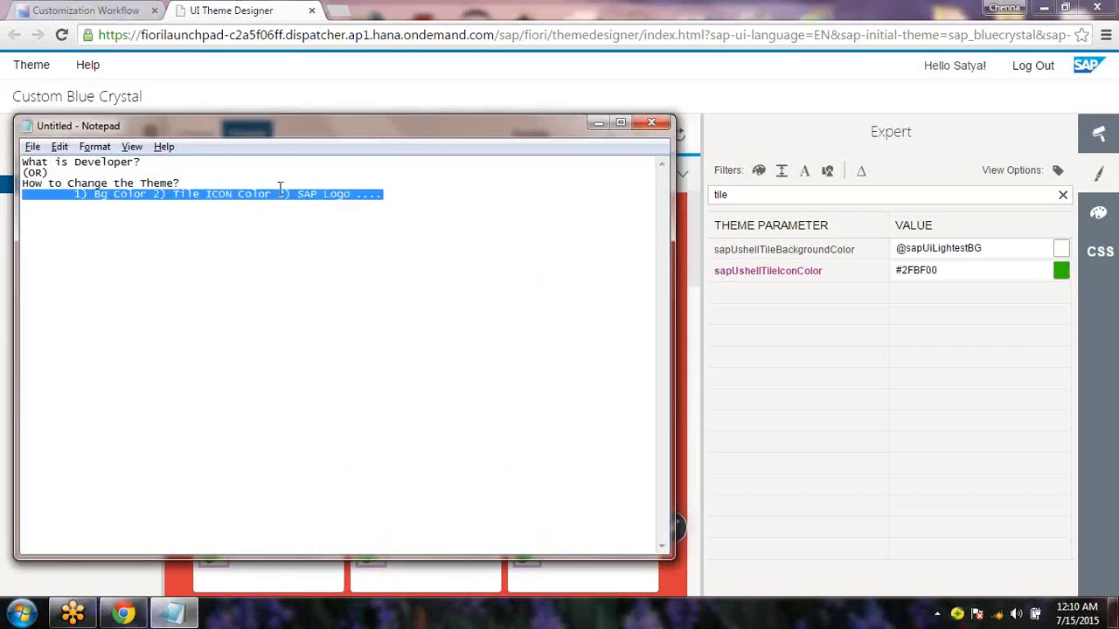
pyautogui.hotkey('alt', 'Tab')
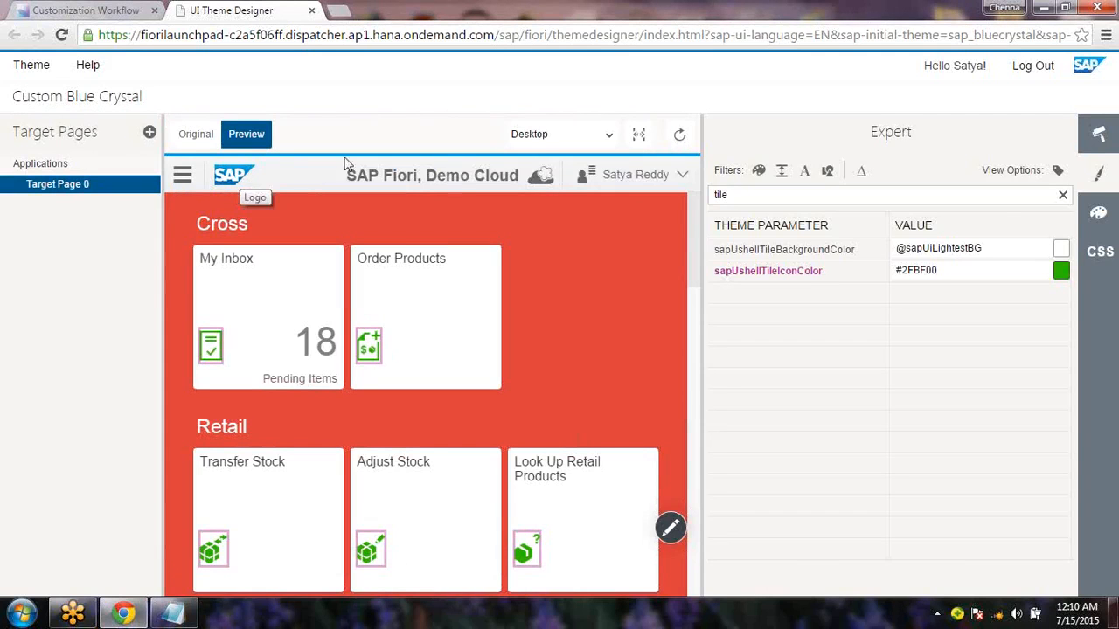
# Filter Expert parameters by 'logo' and start uploading a sapCompanyLogo image from the computer
pyautogui.moveTo(728, 195); pyautogui.dragTo(690, 197)
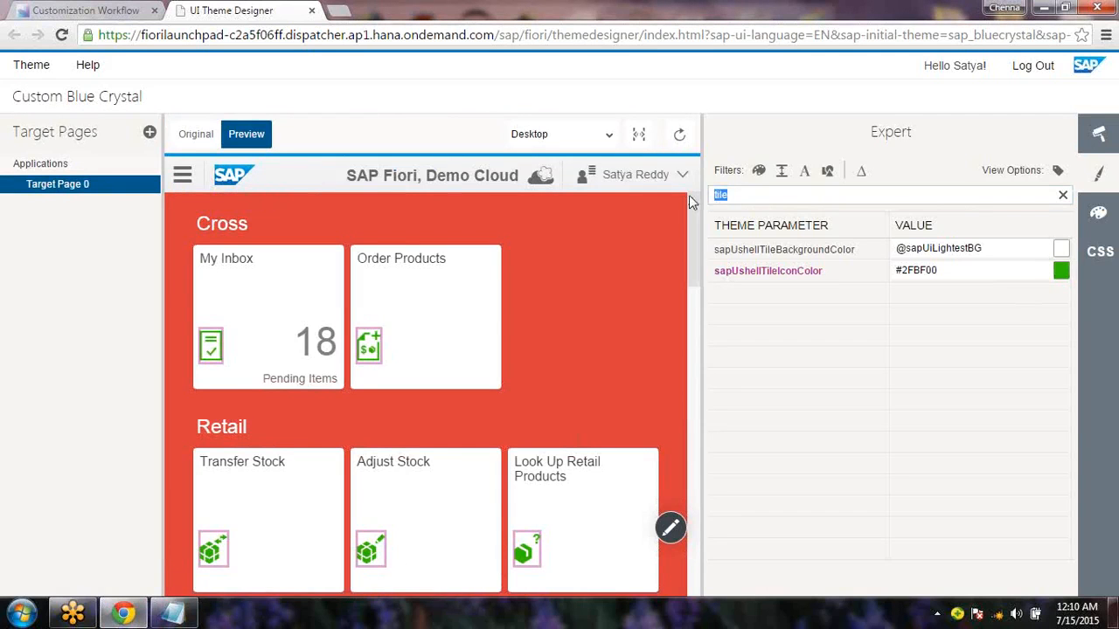
pyautogui.write('logo')
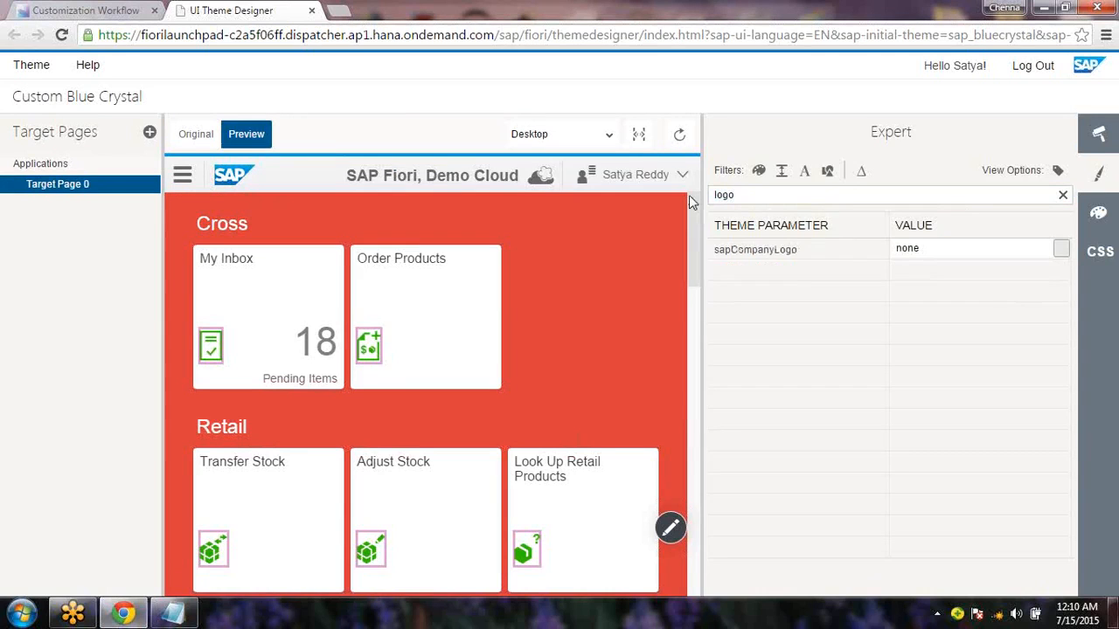
pyautogui.moveTo(778, 260)
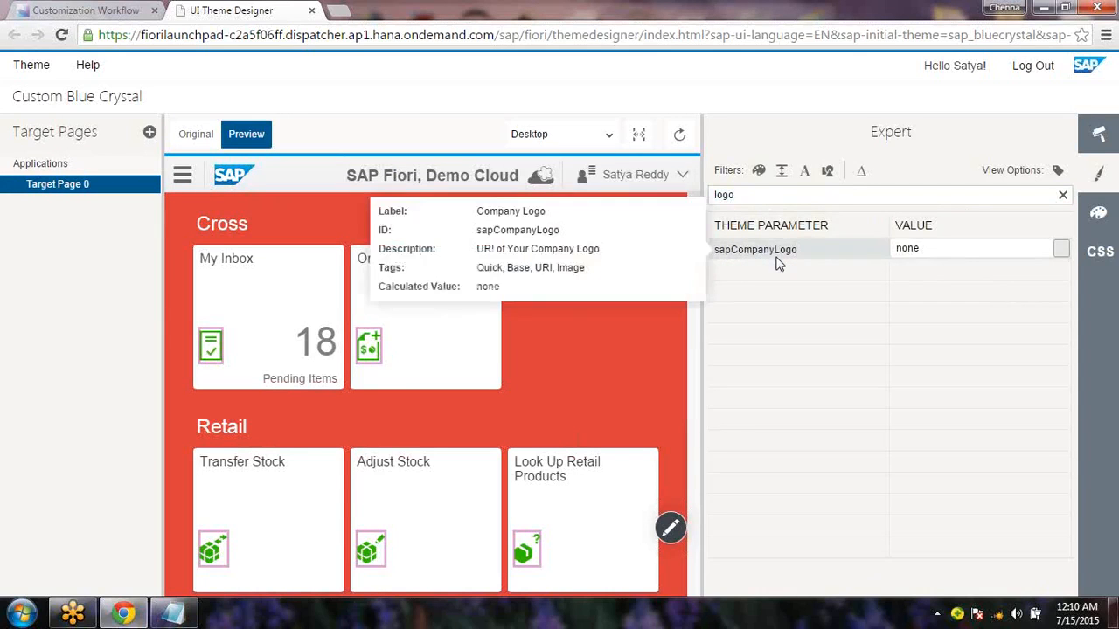
pyautogui.click(1060, 250)
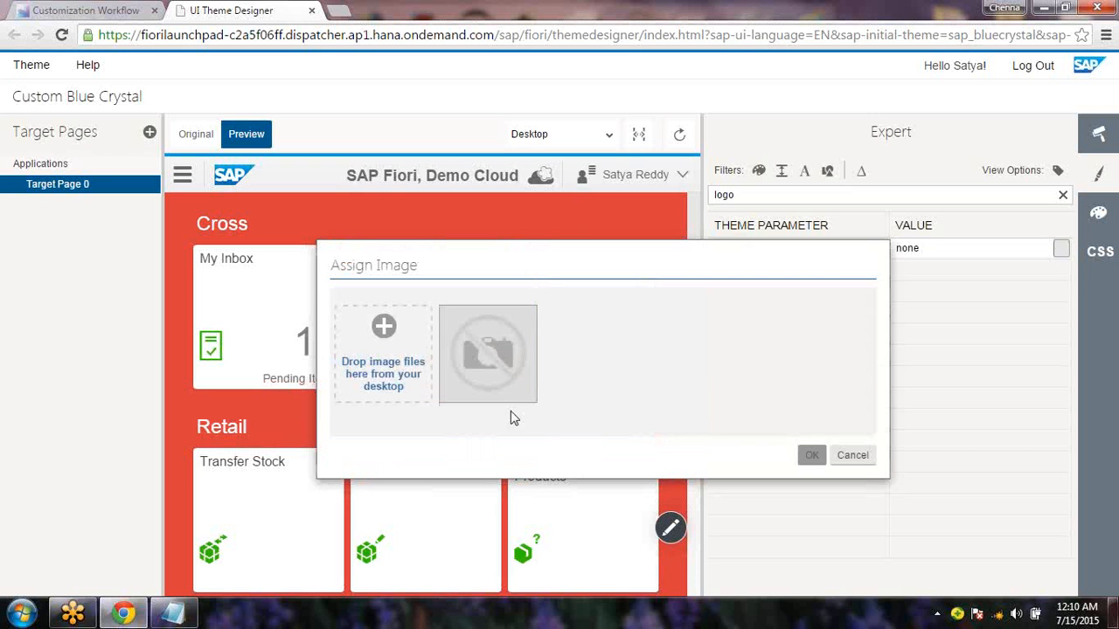
pyautogui.click(504, 350)
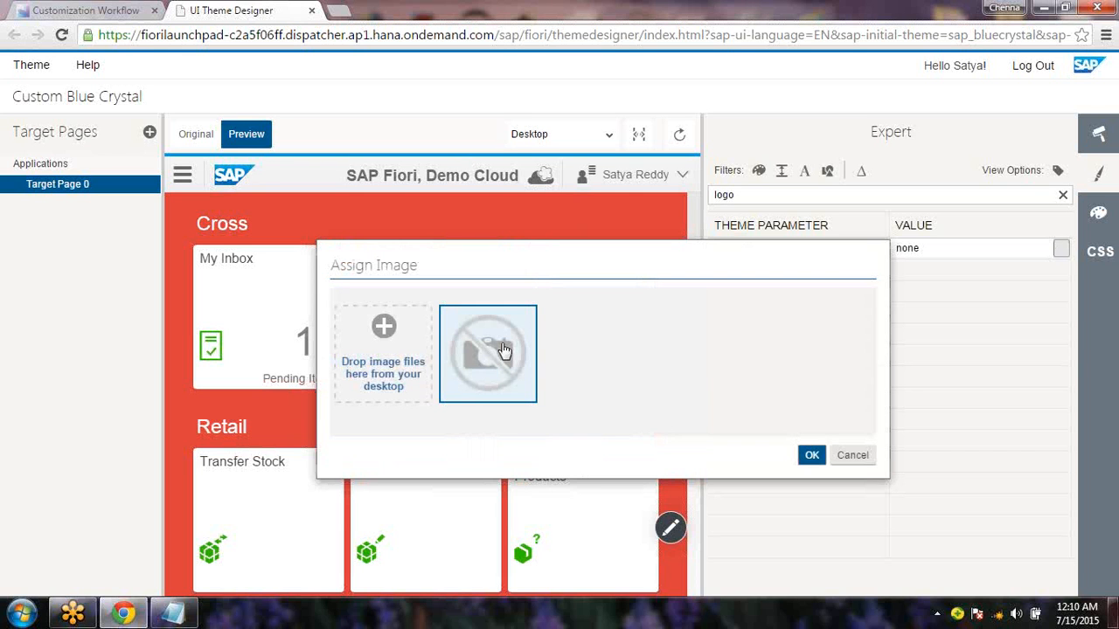
pyautogui.click(389, 328)
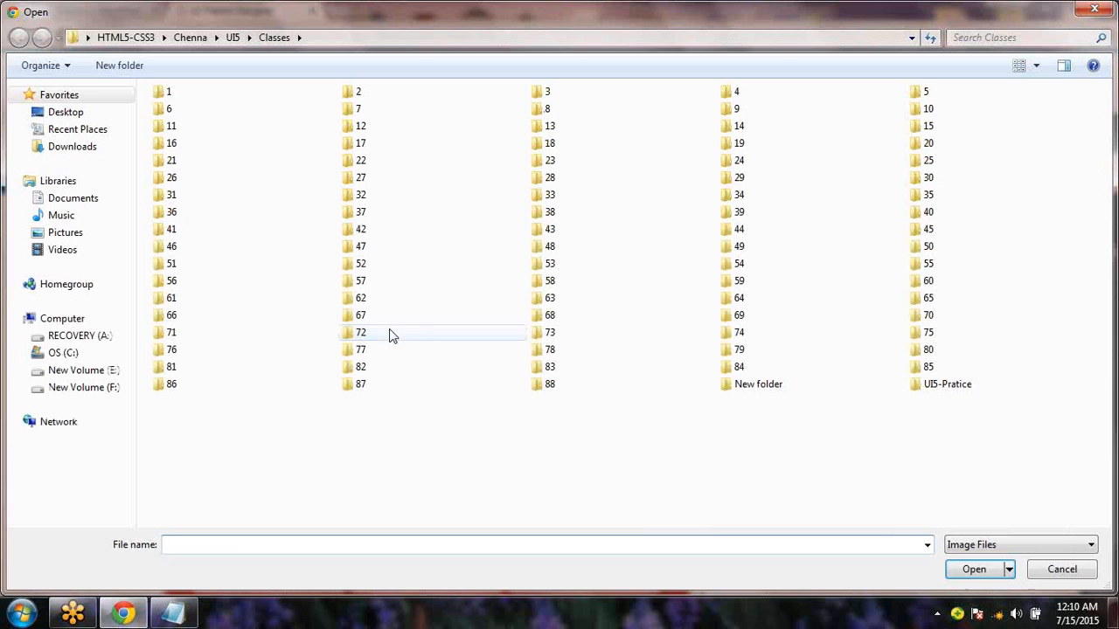
# Try uploading a JPG from Desktop > PIC's photo subfolder as the logo; it's too large
pyautogui.click(75, 115)
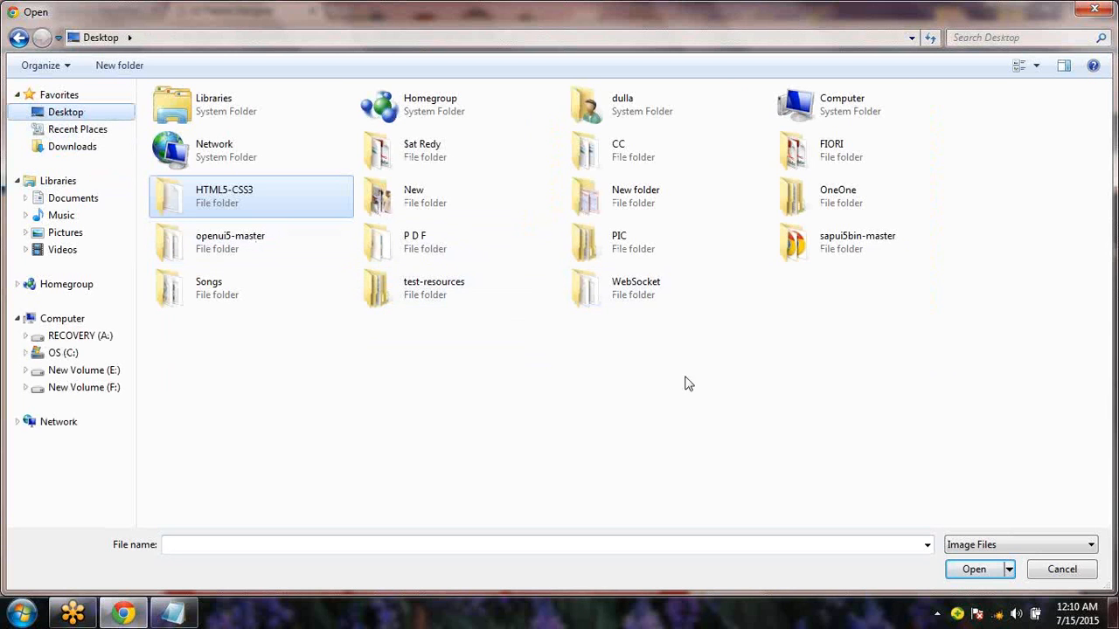
pyautogui.doubleClick(620, 249)
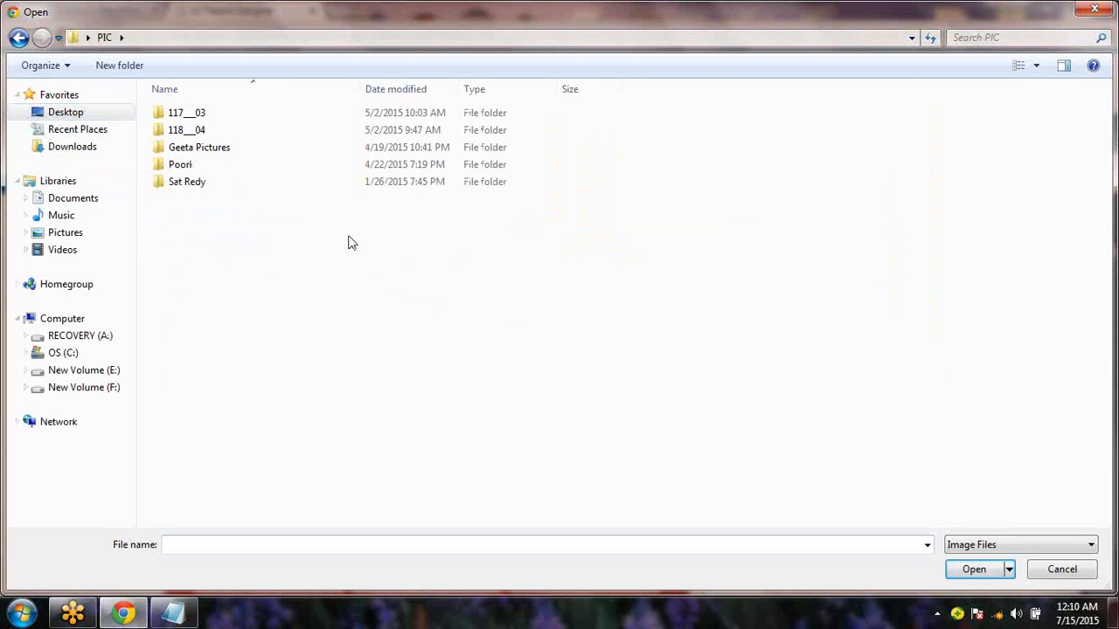
pyautogui.doubleClick(162, 164)
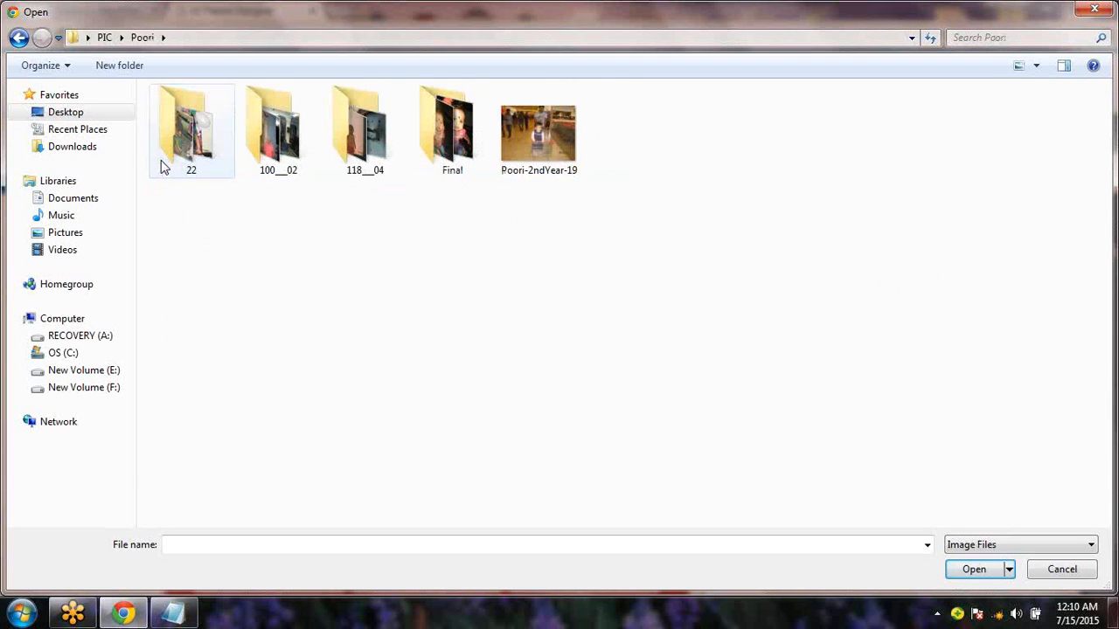
pyautogui.click(527, 154)
pyautogui.doubleClick(526, 148)
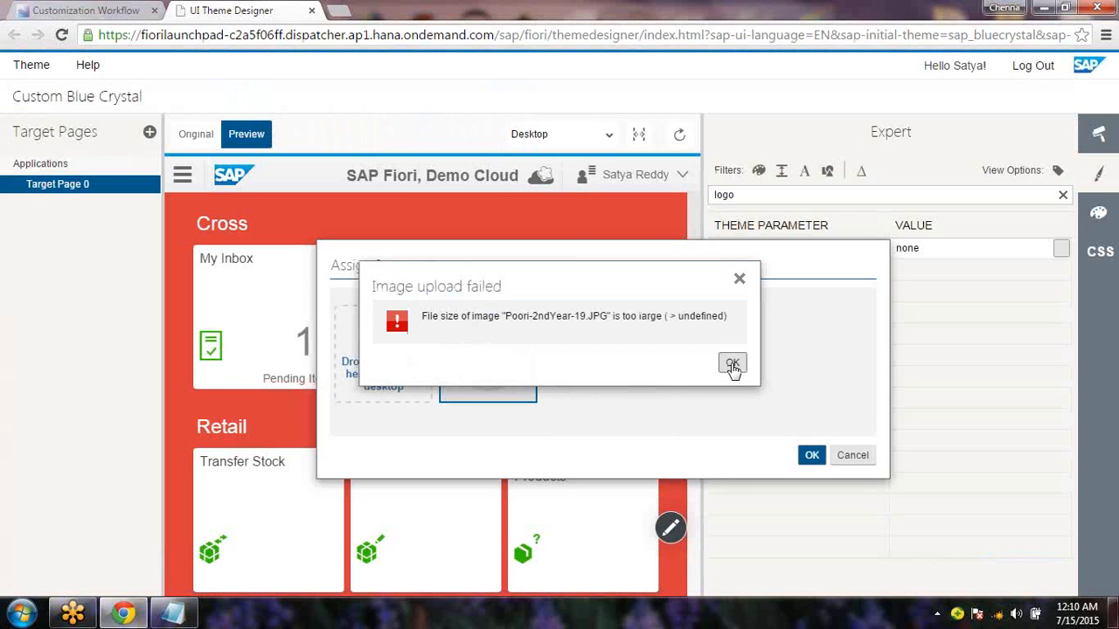
# Dismiss the size error and upload Penguins from Pictures > Sample Pictures as sapCompanyLogo
pyautogui.click(732, 365)
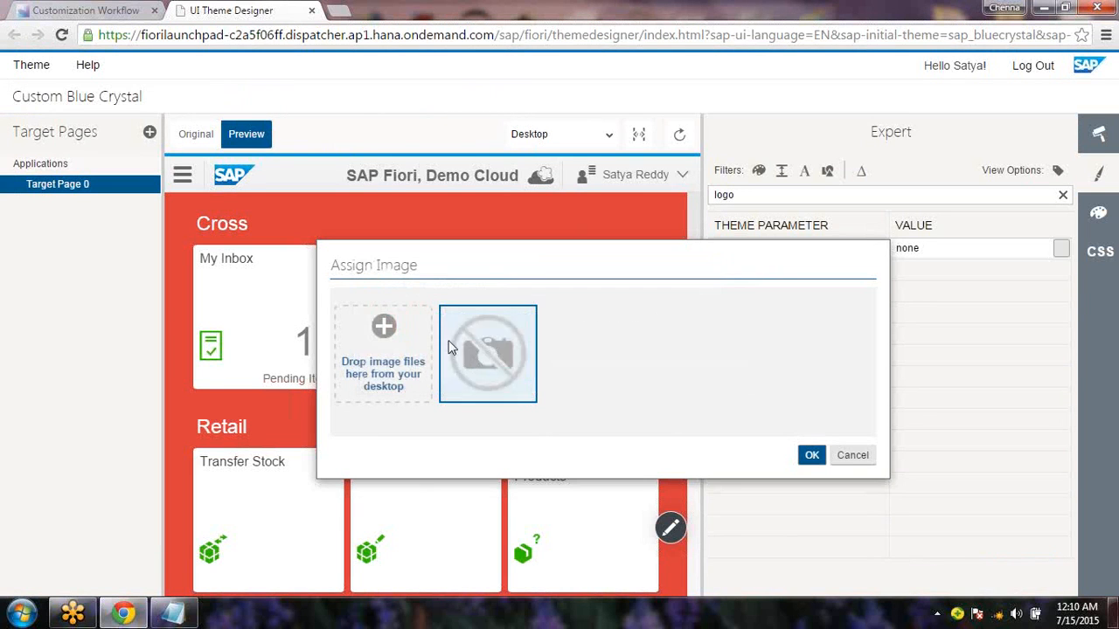
pyautogui.click(393, 330)
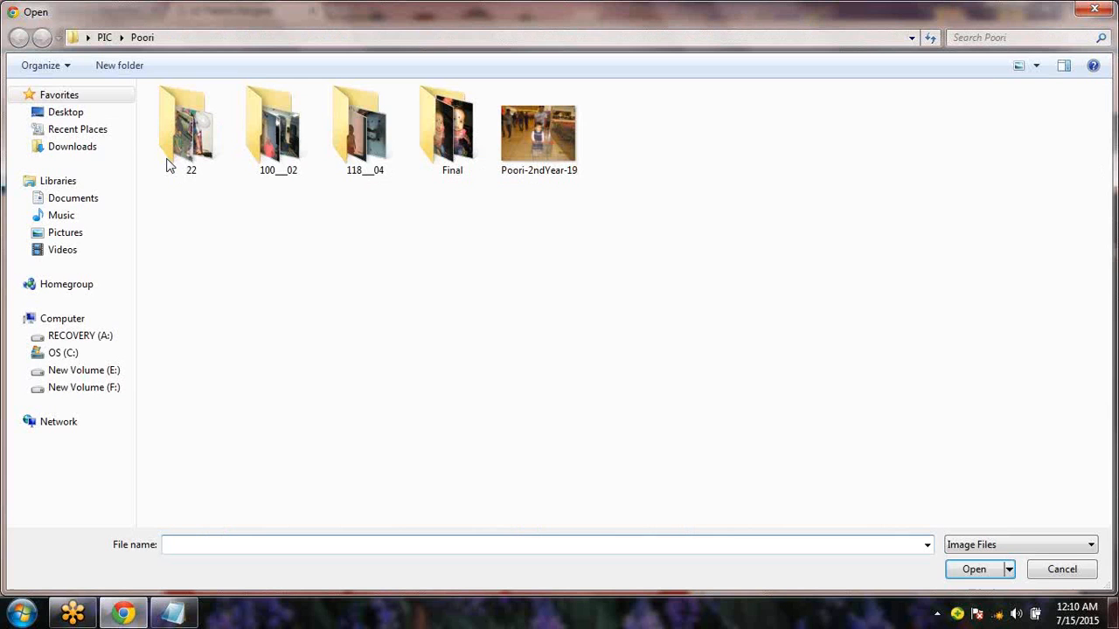
pyautogui.click(100, 151)
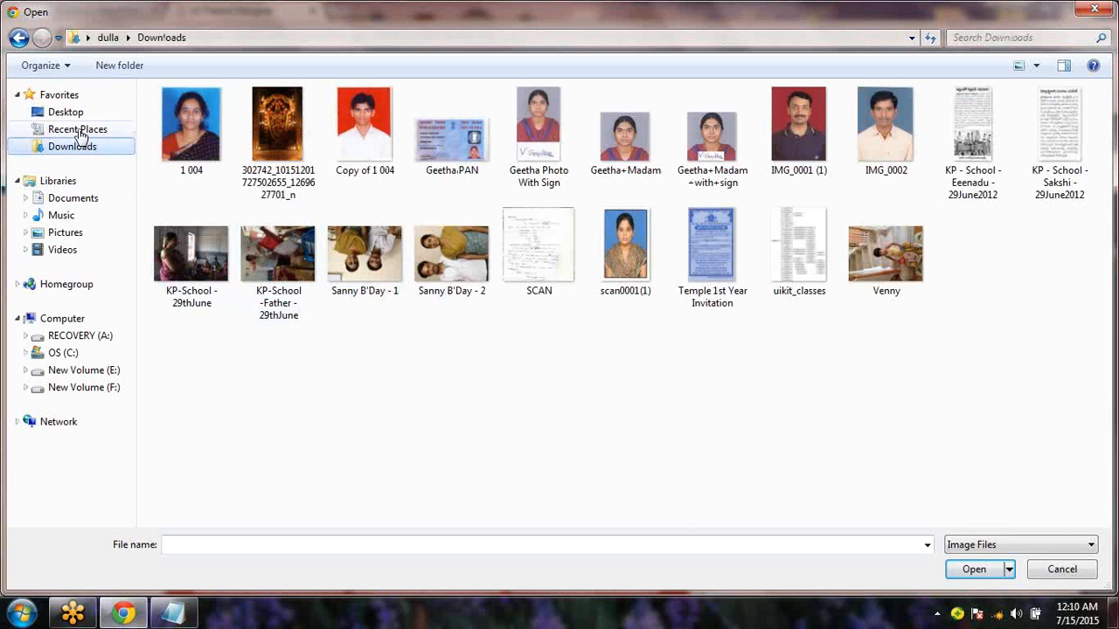
pyautogui.click(82, 130)
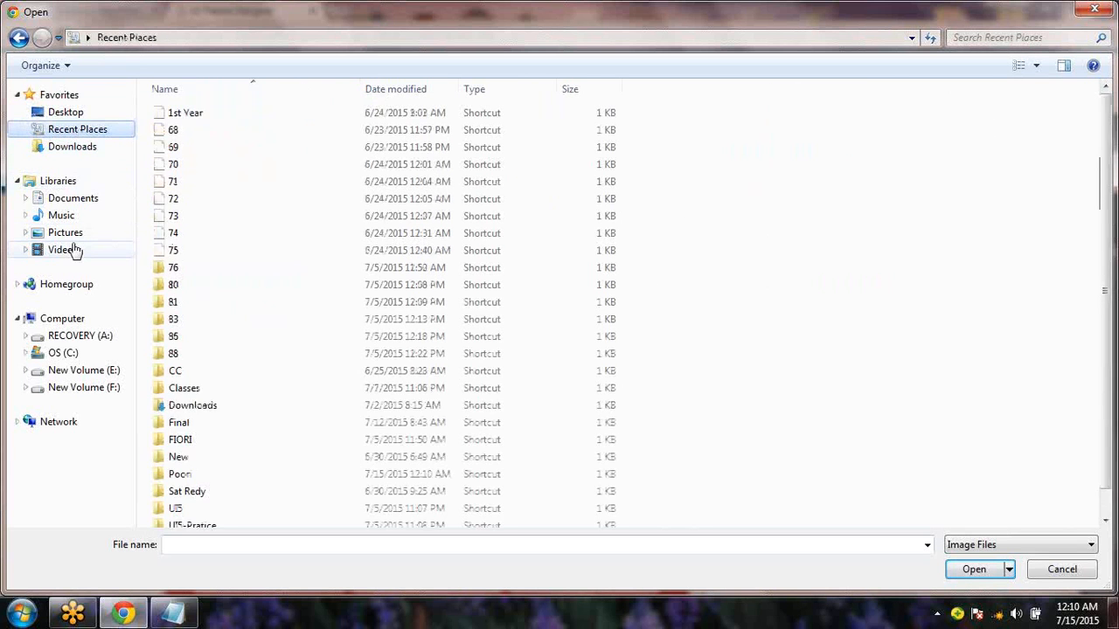
pyautogui.click(75, 235)
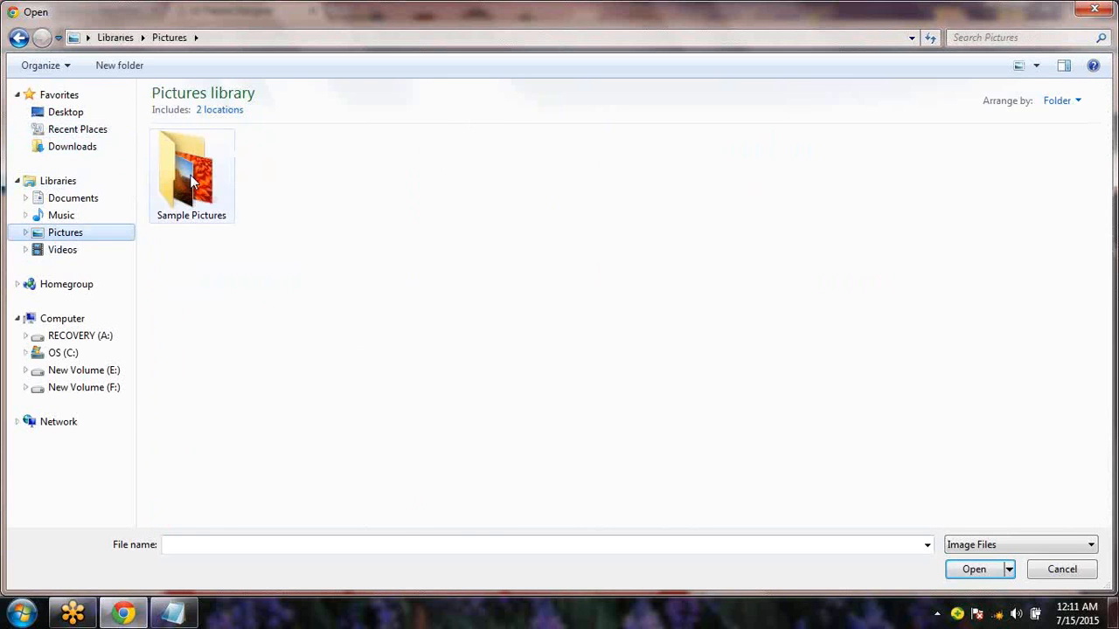
pyautogui.doubleClick(184, 175)
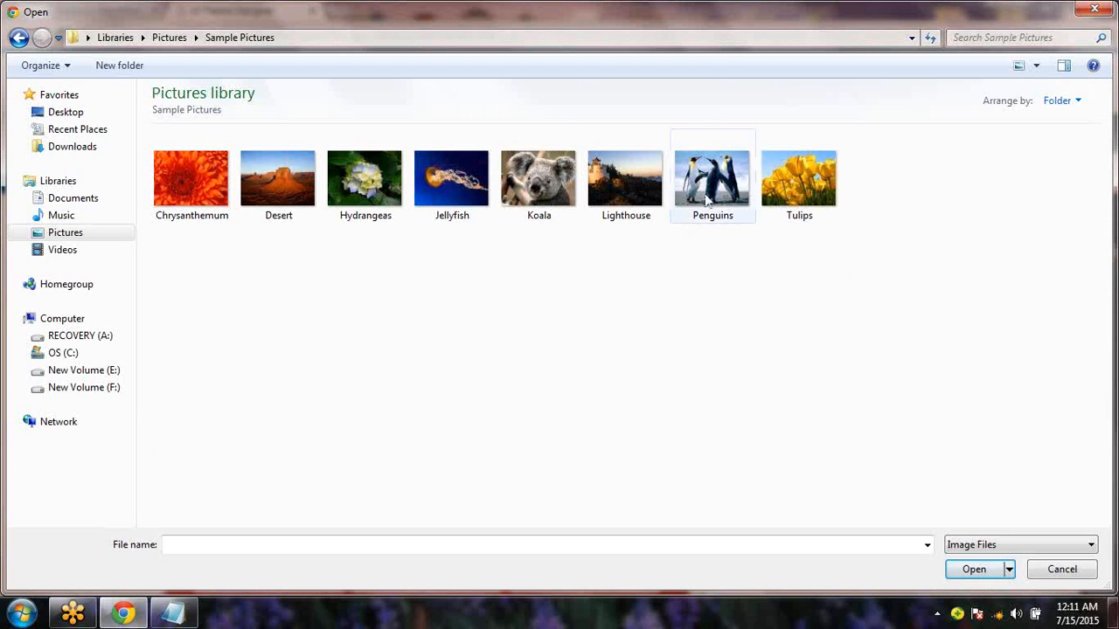
pyautogui.doubleClick(718, 182)
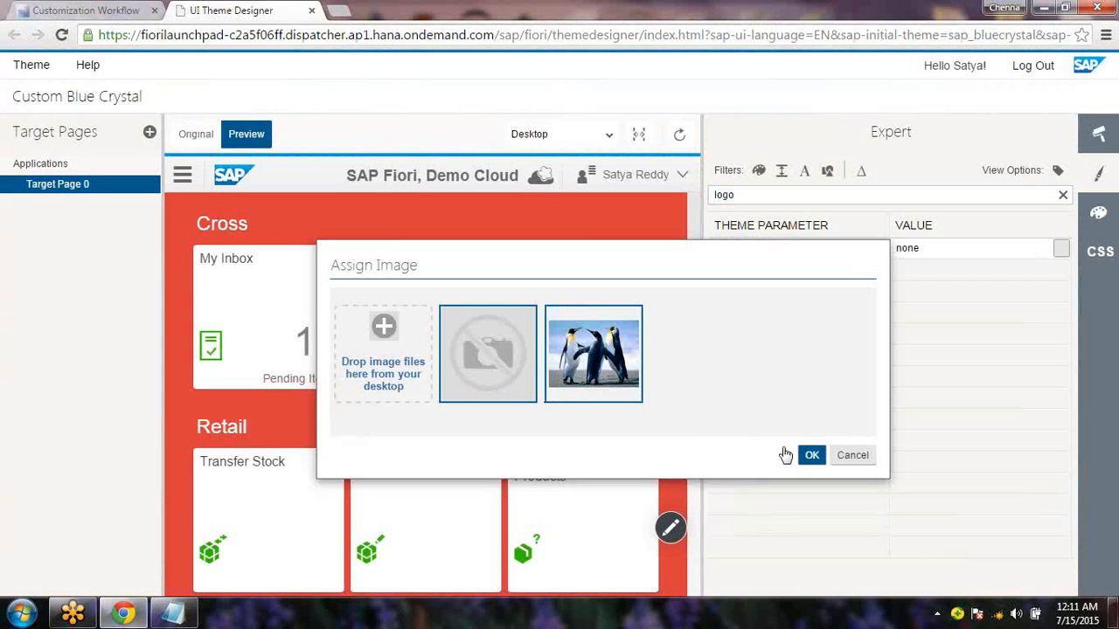
pyautogui.click(812, 456)
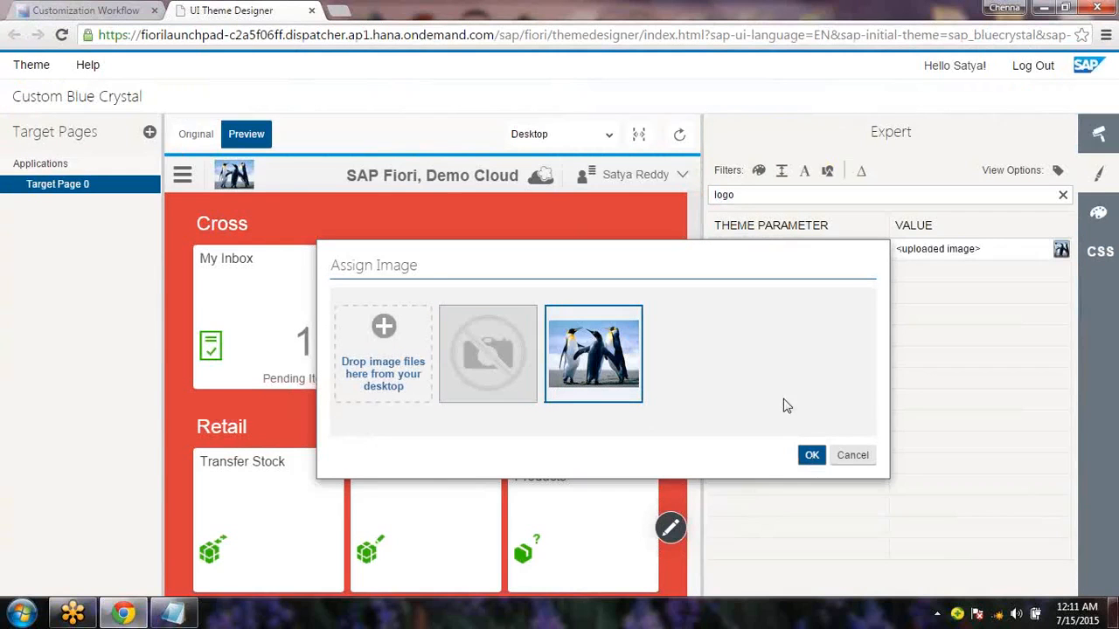
# Confirm the penguin logo, then highlight 'SAP Logo' in the Notepad notes and minimize them
pyautogui.click(811, 458)
pyautogui.click(175, 611)
pyautogui.click(376, 220)
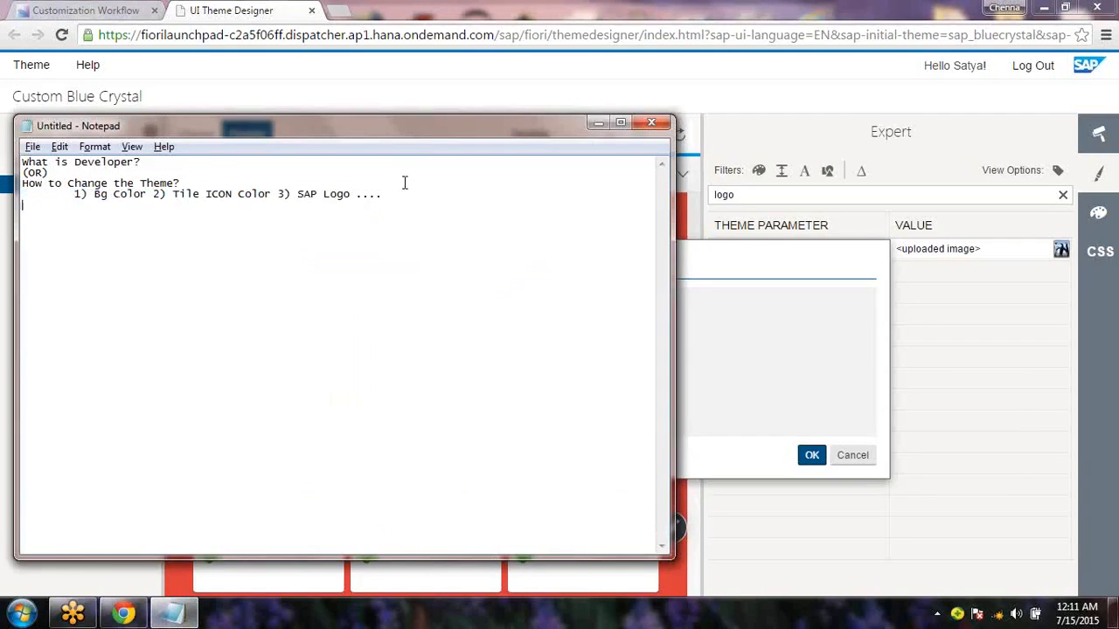
pyautogui.moveTo(399, 200); pyautogui.dragTo(297, 194)
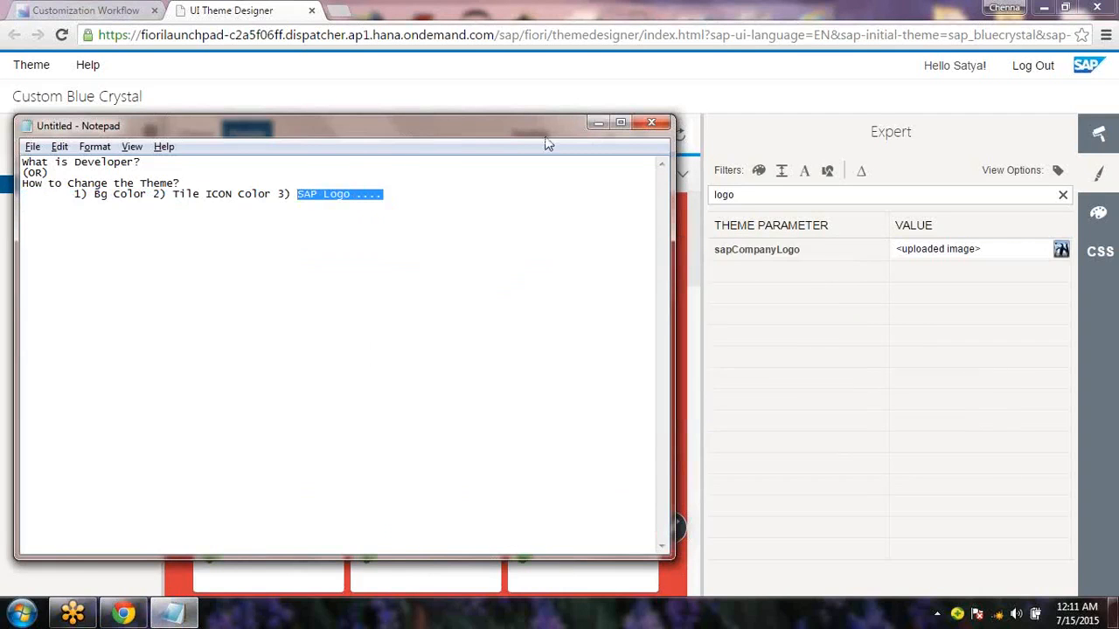
pyautogui.click(597, 122)
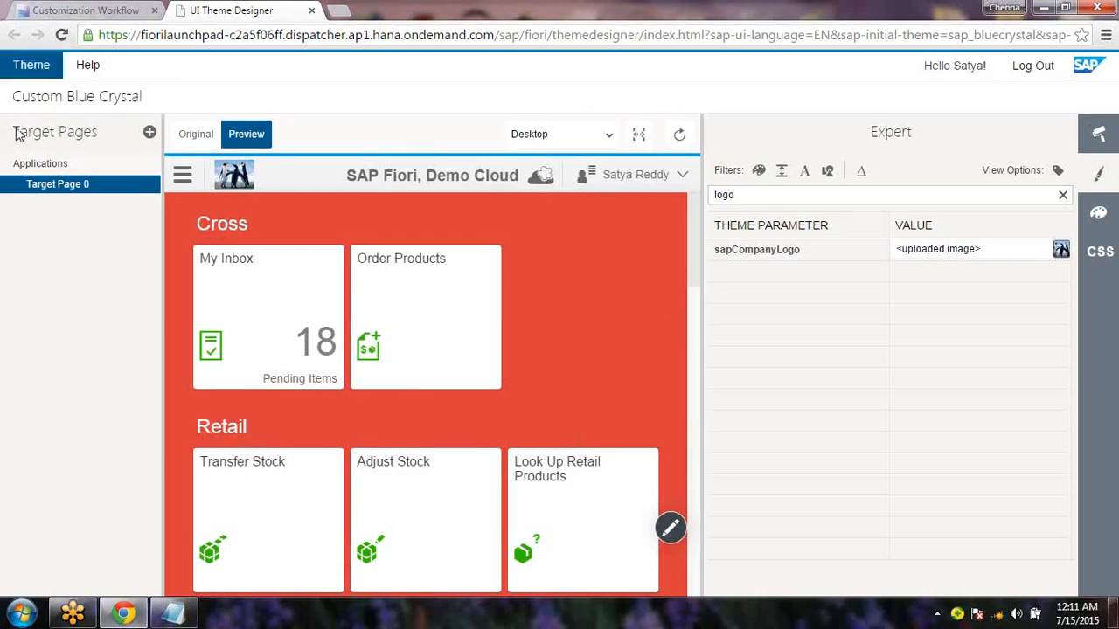
# In Theme > Export, set Theme ID t1custom1bluecrystal and title 'Custom Blue Crystal T1'
pyautogui.click(41, 77)
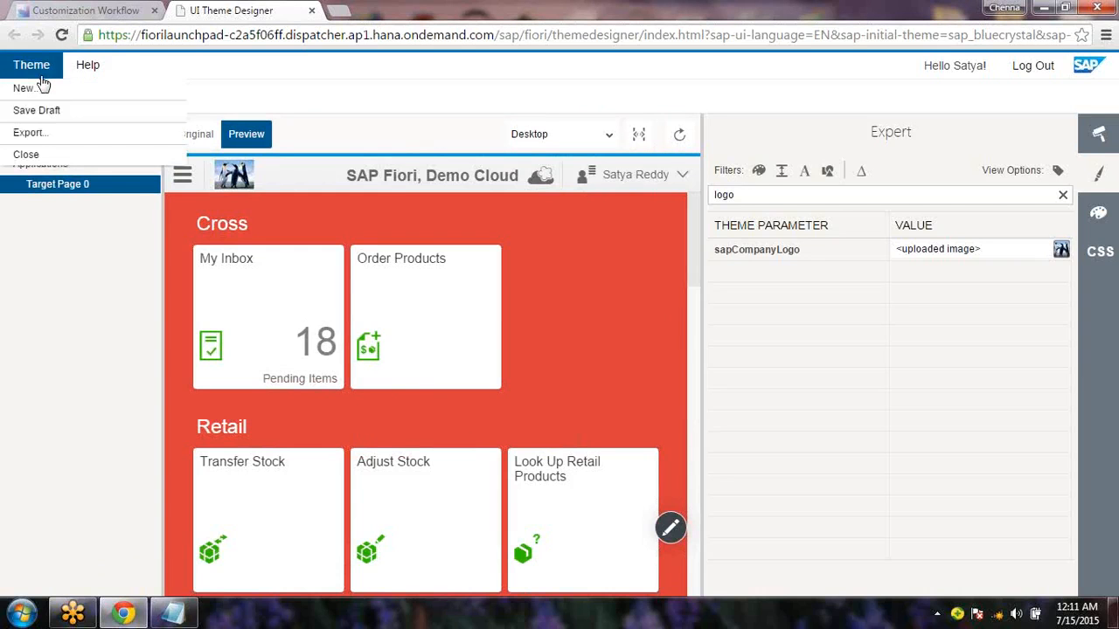
pyautogui.click(35, 133)
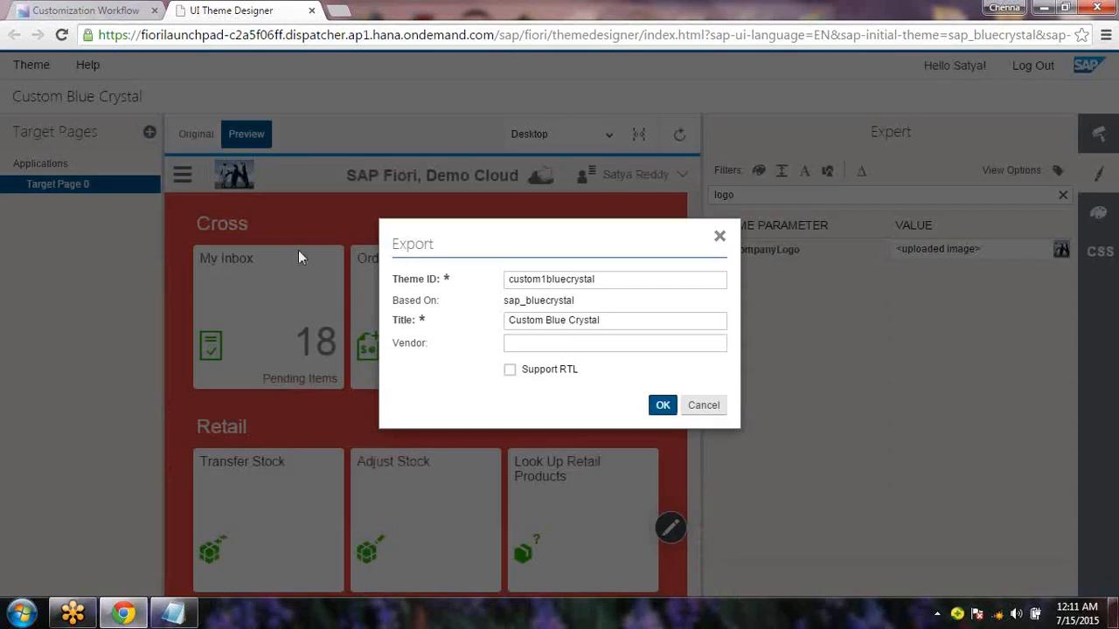
pyautogui.click(579, 341)
pyautogui.click(511, 281)
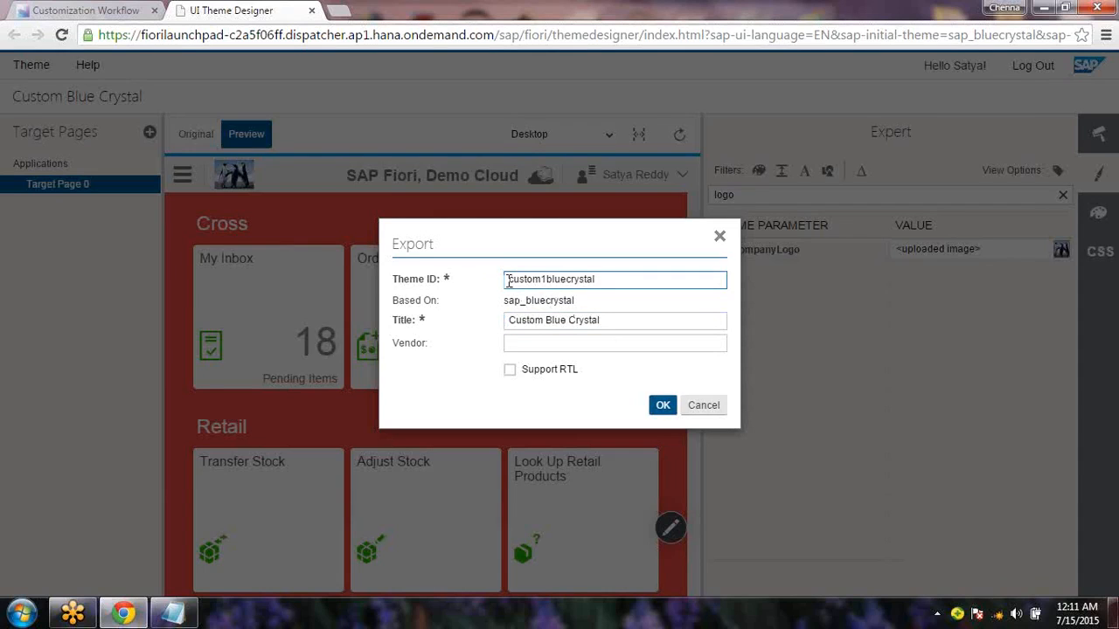
pyautogui.write('sa')
pyautogui.press('BackSpace')
pyautogui.press('BackSpace')
pyautogui.write('_')
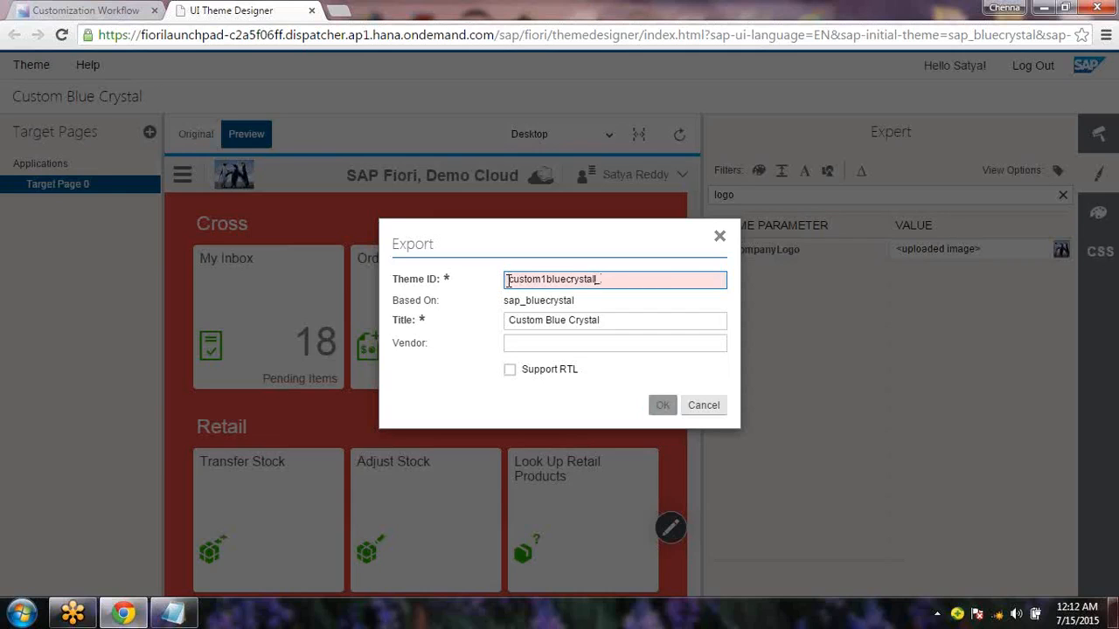
pyautogui.press('BackSpace')
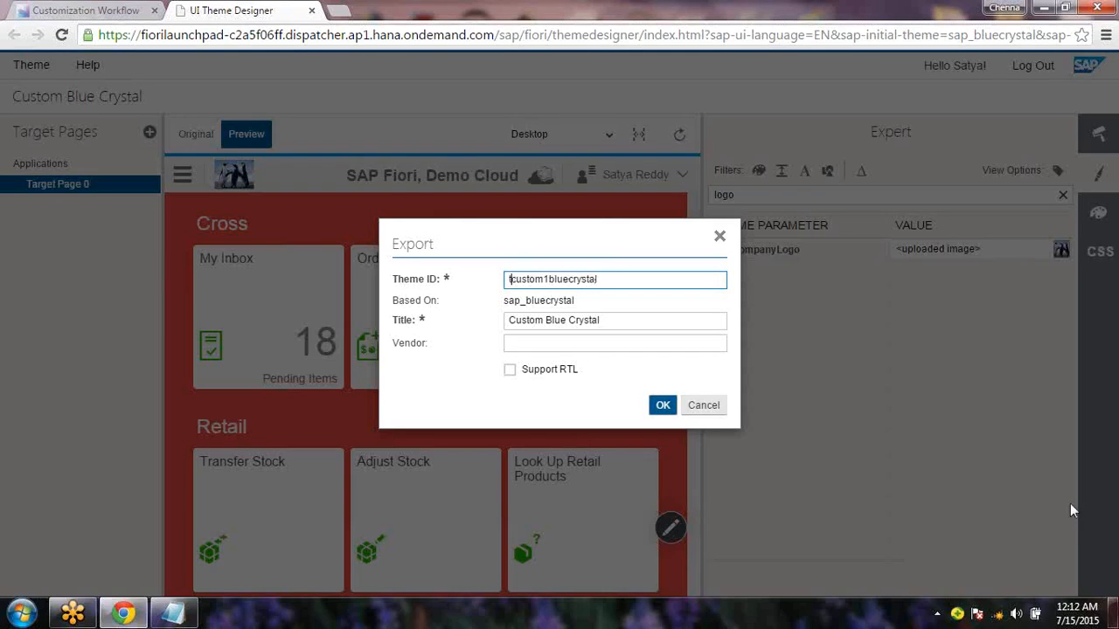
pyautogui.write('t1')
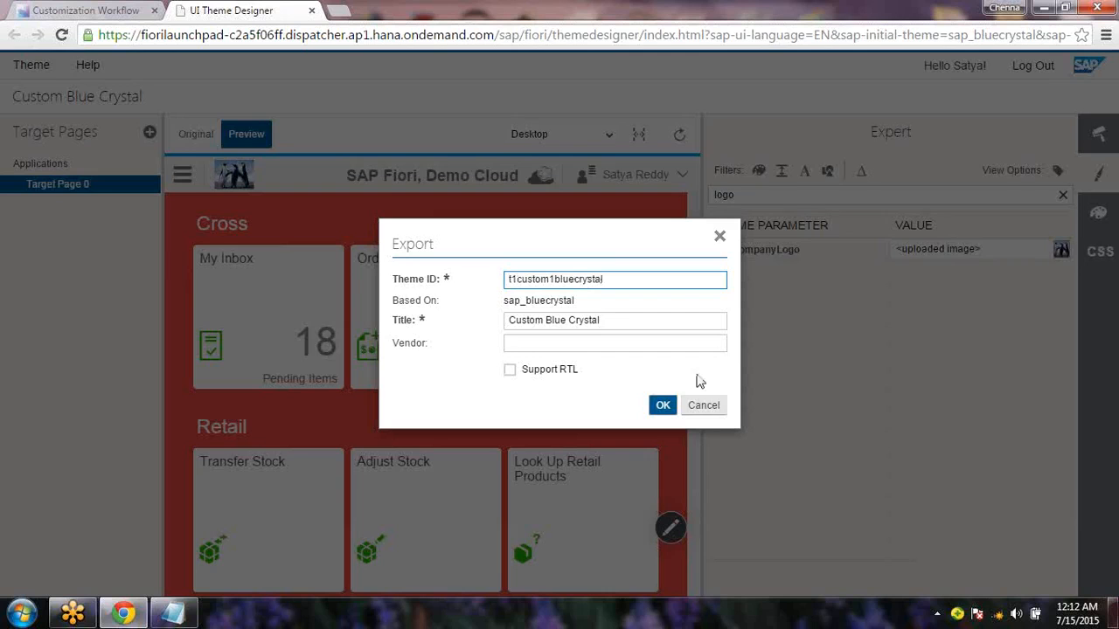
pyautogui.click(617, 322)
pyautogui.write('T1')
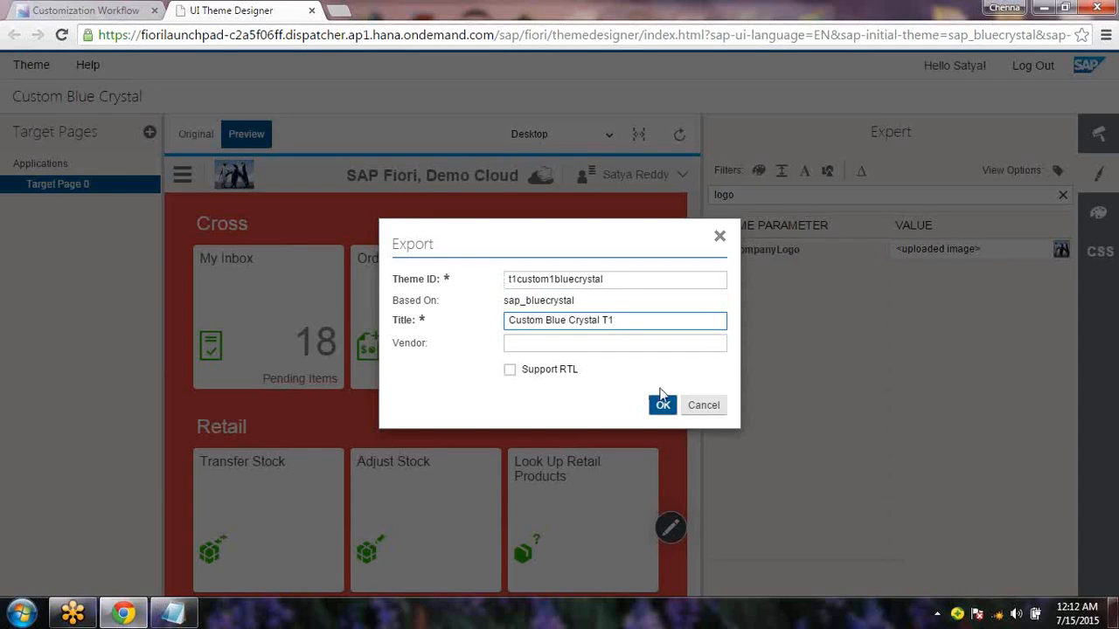
# Export the theme to t1custom1bluecrystal.zip and acknowledge the Export completed message
pyautogui.click(664, 404)
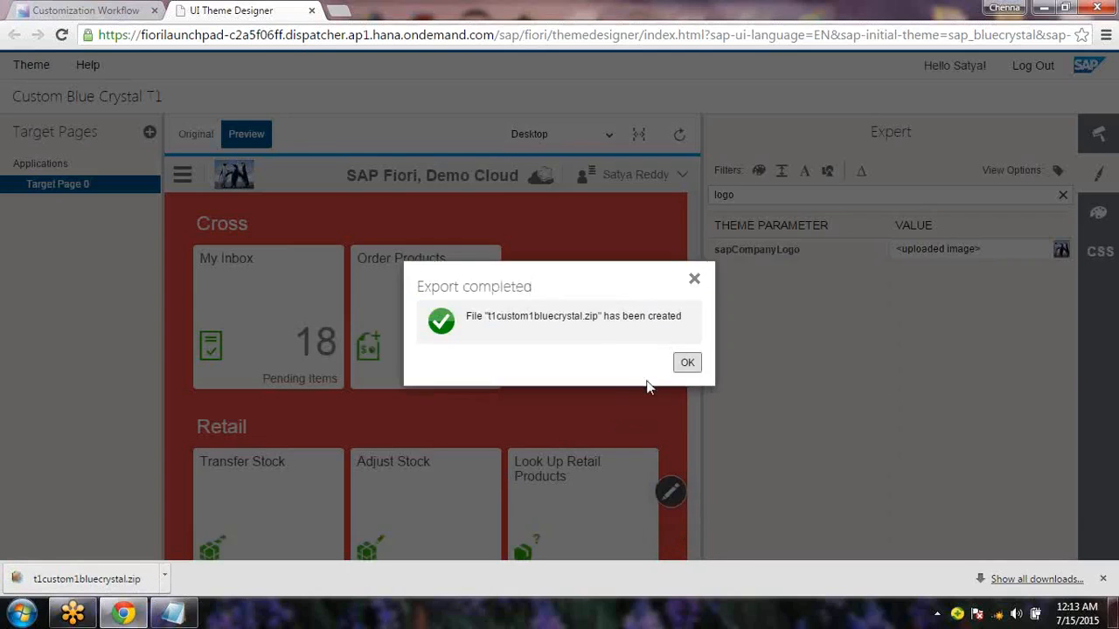
pyautogui.click(688, 364)
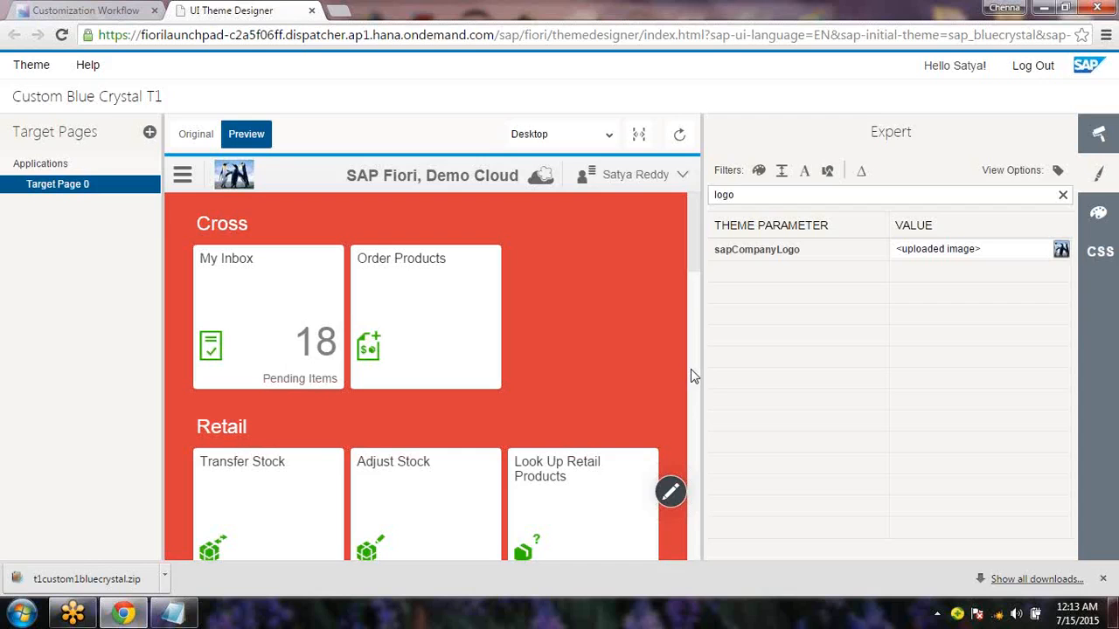
# On the Customization Workflow page, start Import Theme, enter the account password and browse for a file
pyautogui.click(121, 12)
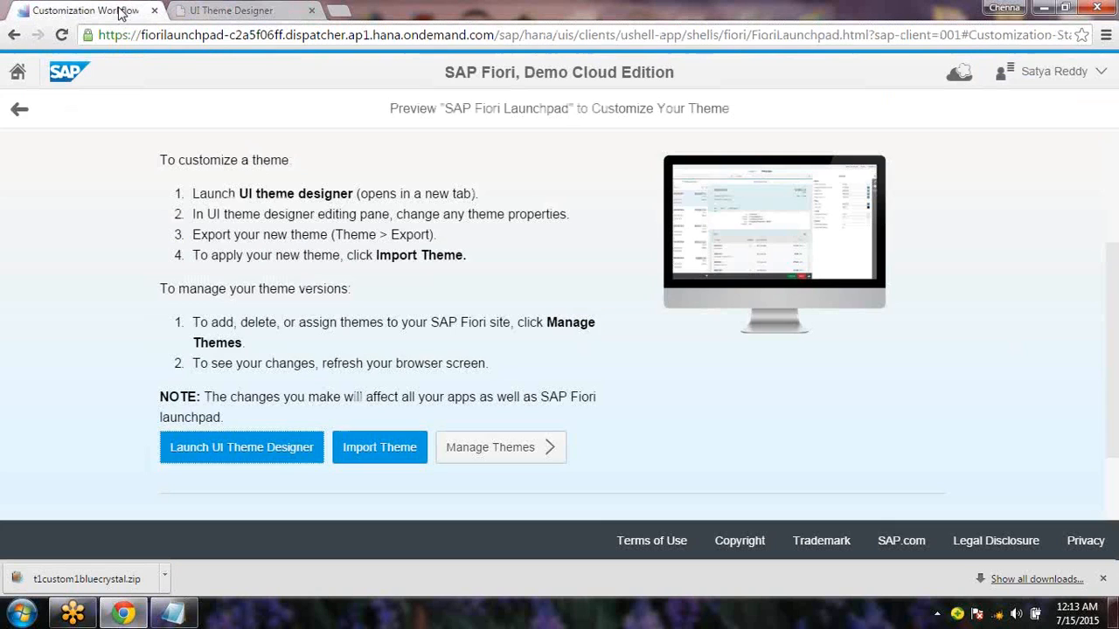
pyautogui.click(363, 451)
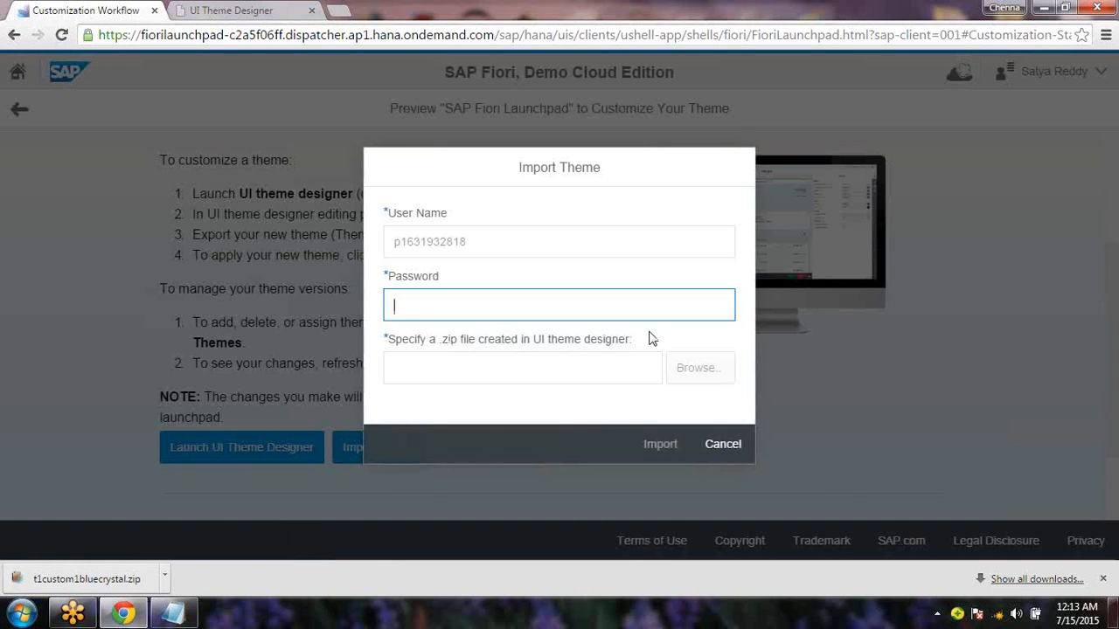
pyautogui.write('********')
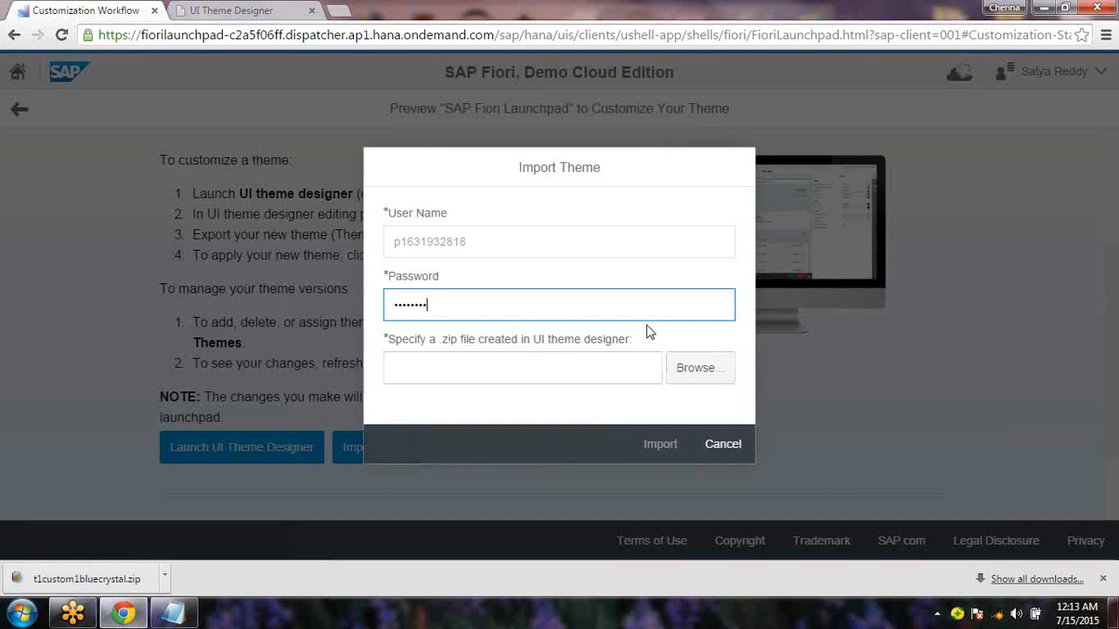
pyautogui.click(693, 370)
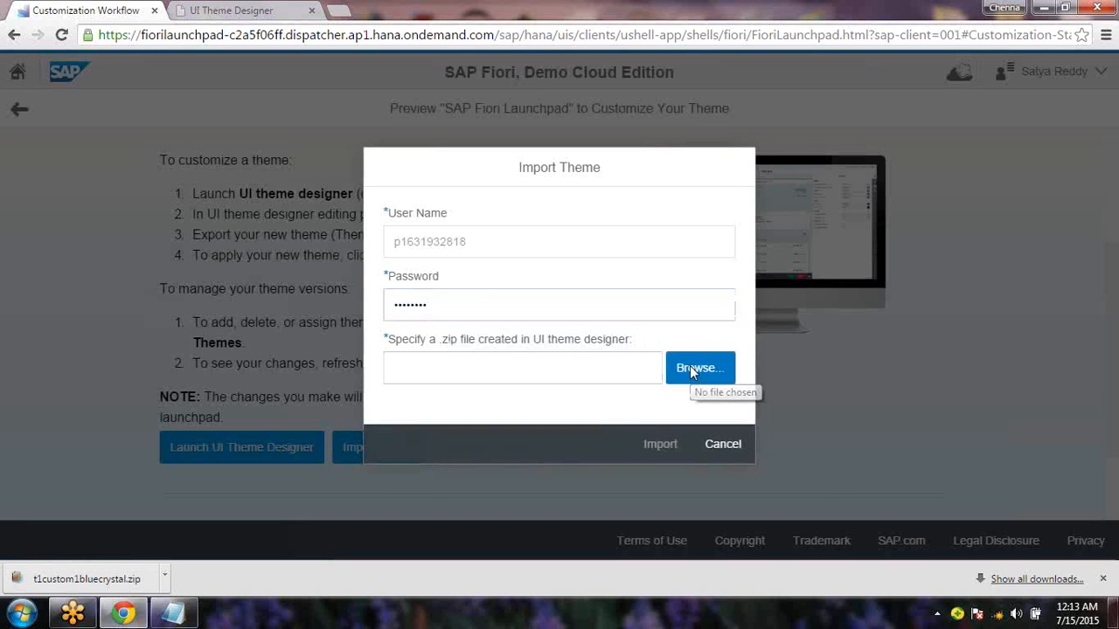
pyautogui.click(692, 371)
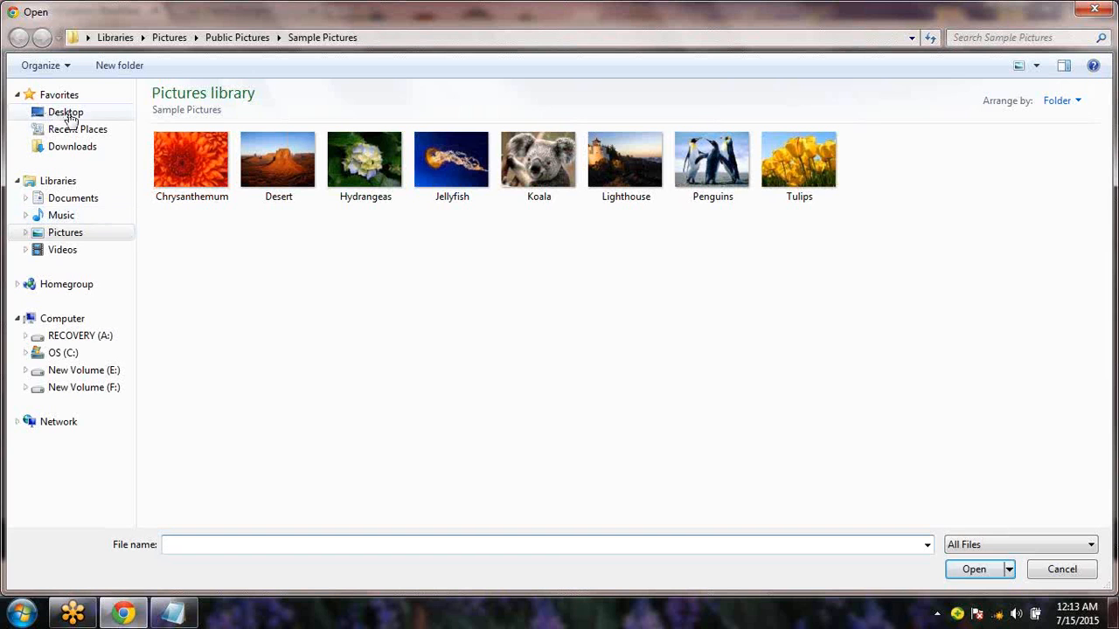
# Search Desktop and Downloads for the theme zip, then close the file chooser without choosing
pyautogui.click(70, 117)
pyautogui.click(89, 149)
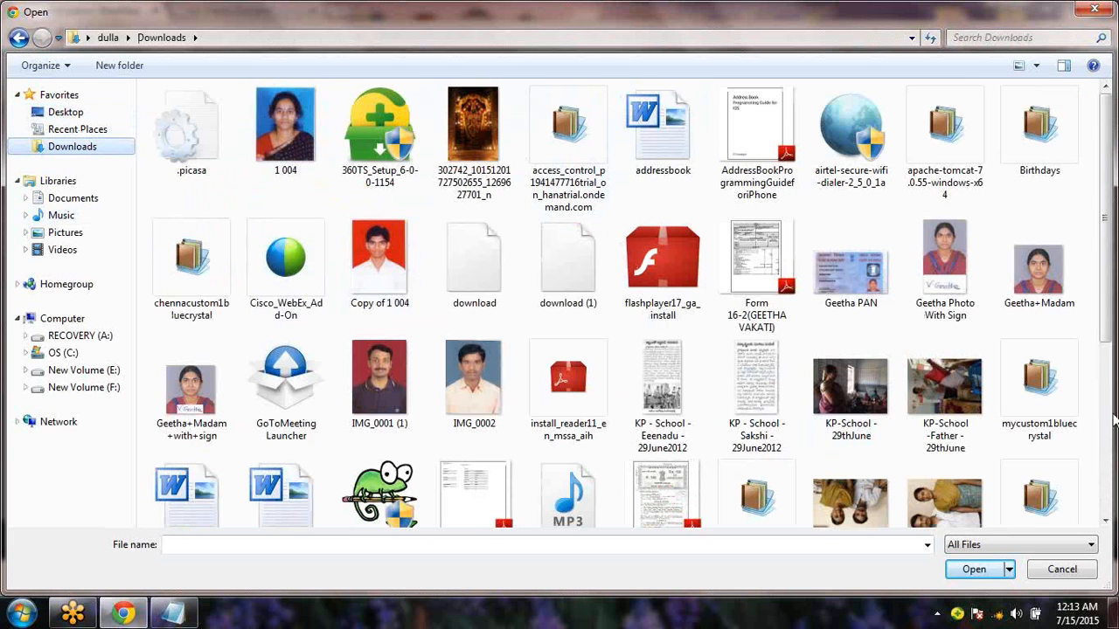
pyautogui.scroll(-5, 1107, 455)
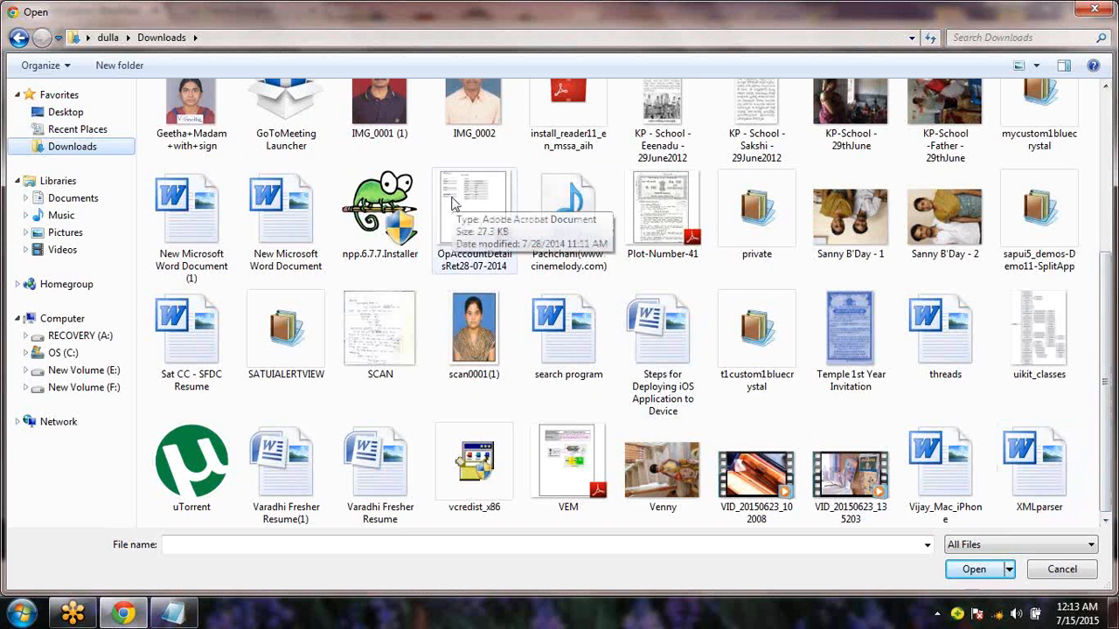
pyautogui.click(68, 149)
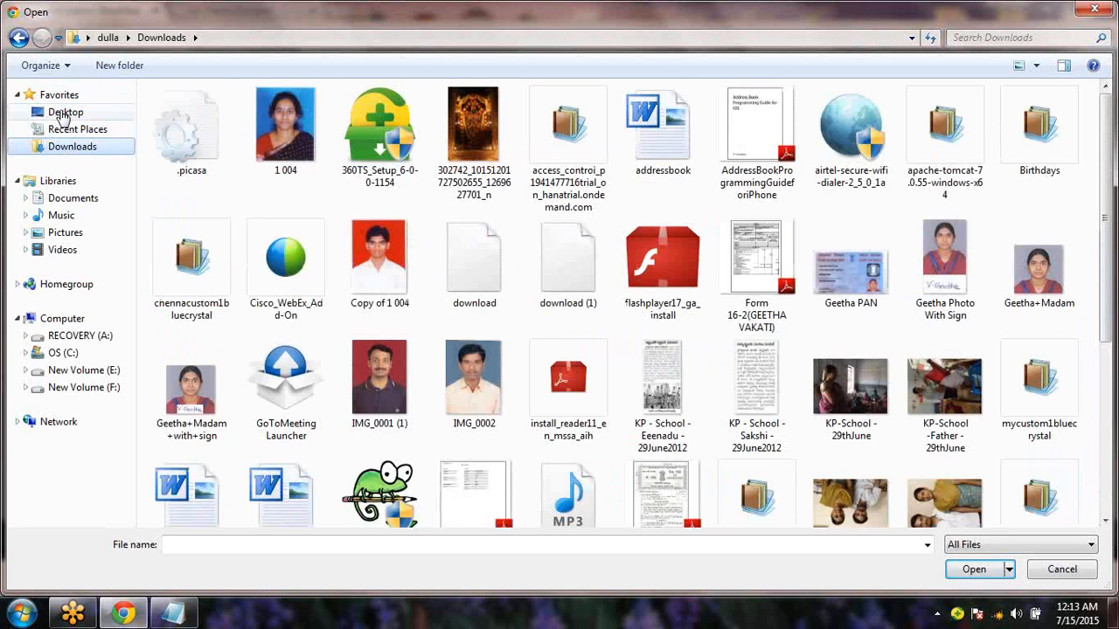
pyautogui.click(63, 113)
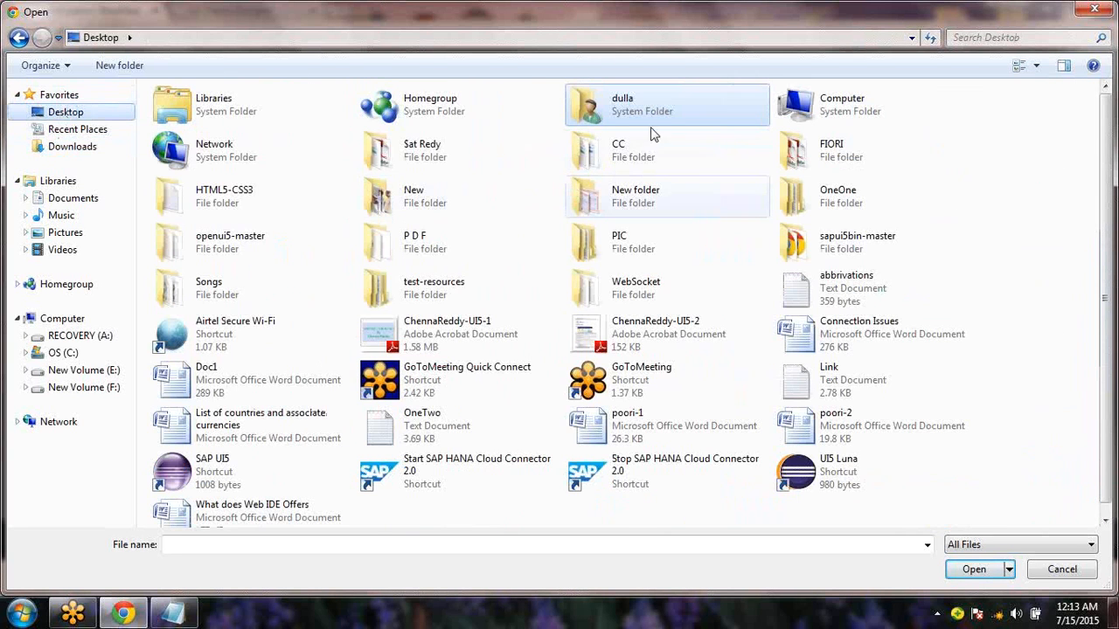
pyautogui.click(1094, 9)
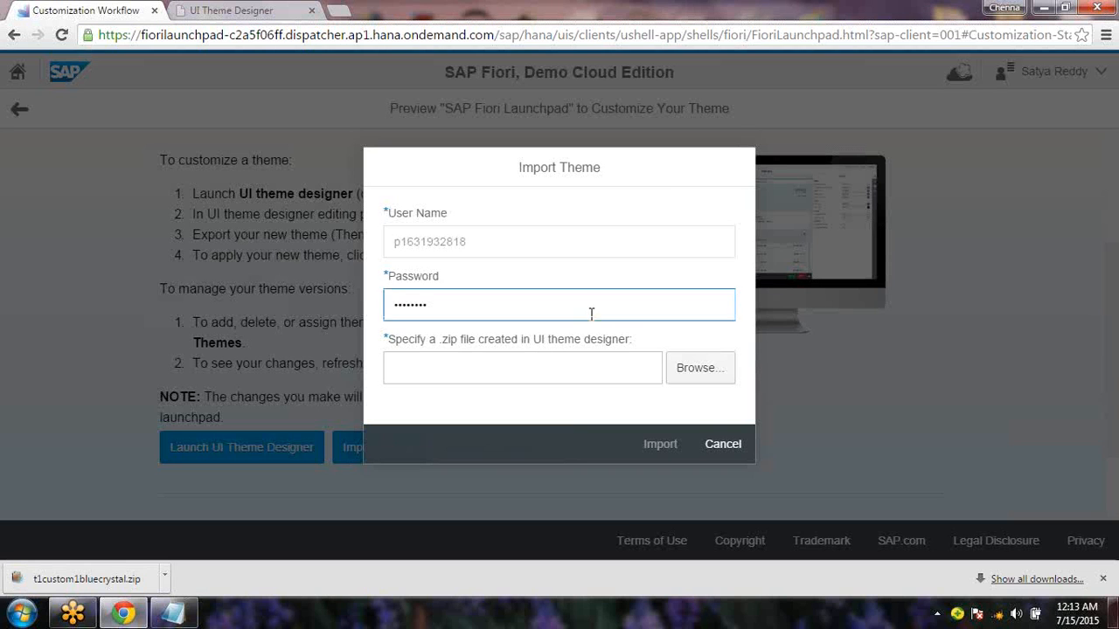
# Pick t1custom1bluecrystal from Downloads in Small icons view and start the theme import
pyautogui.click(702, 374)
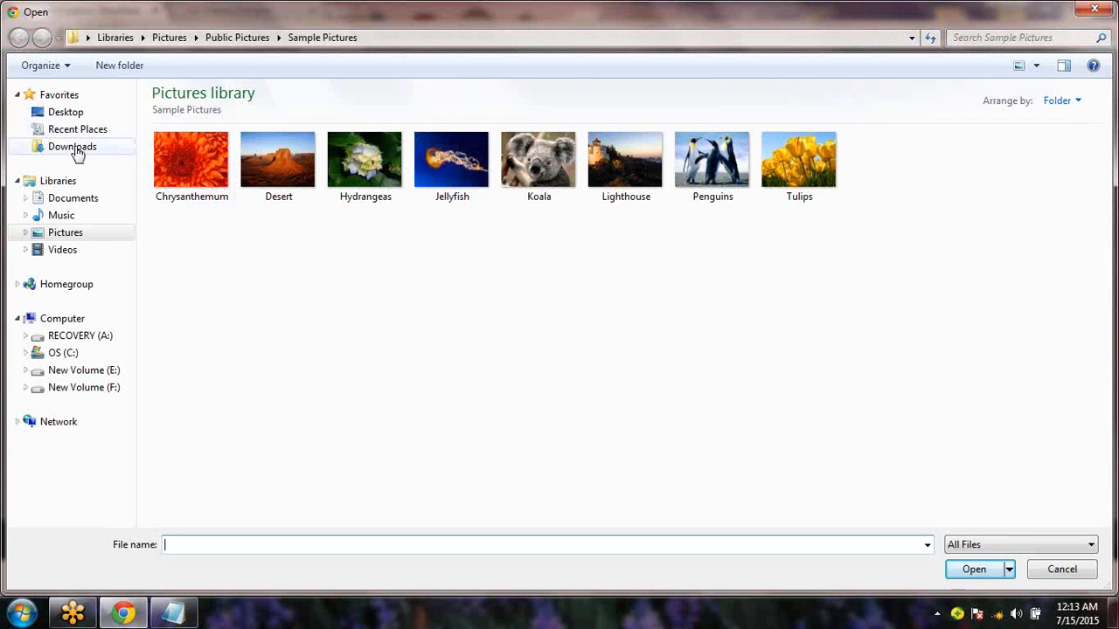
pyautogui.click(75, 149)
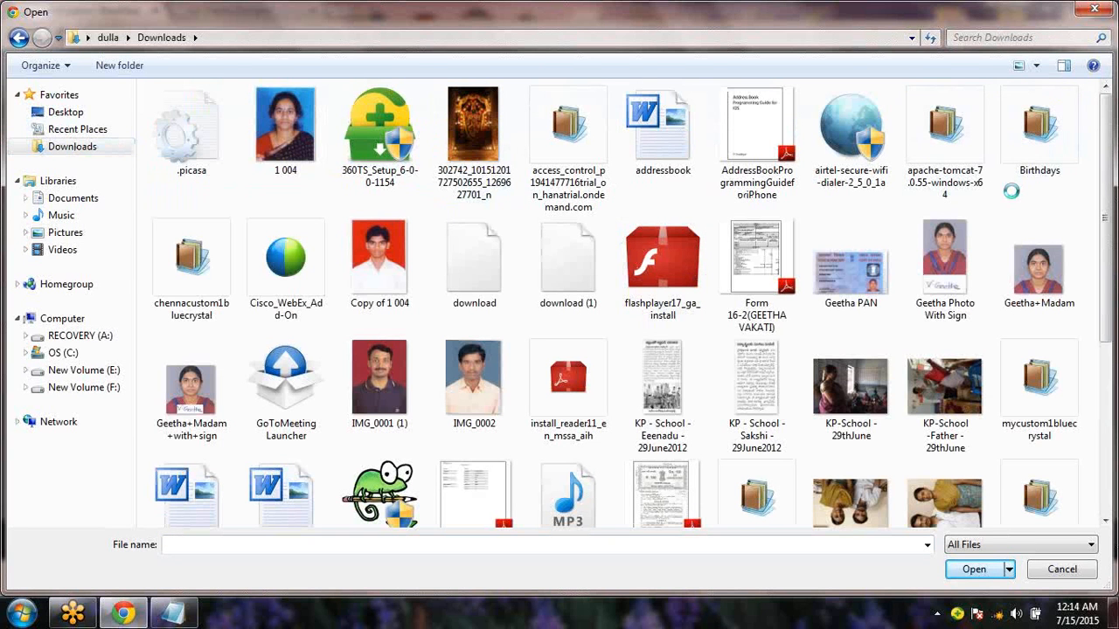
pyautogui.rightClick(1015, 231)
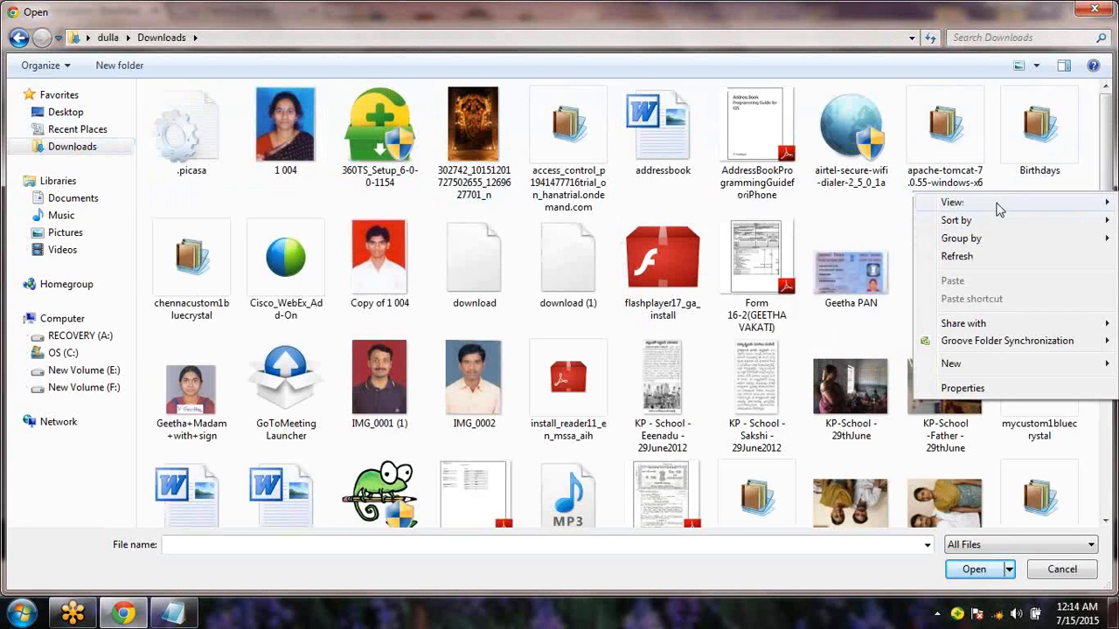
pyautogui.moveTo(958, 202)
pyautogui.click(836, 256)
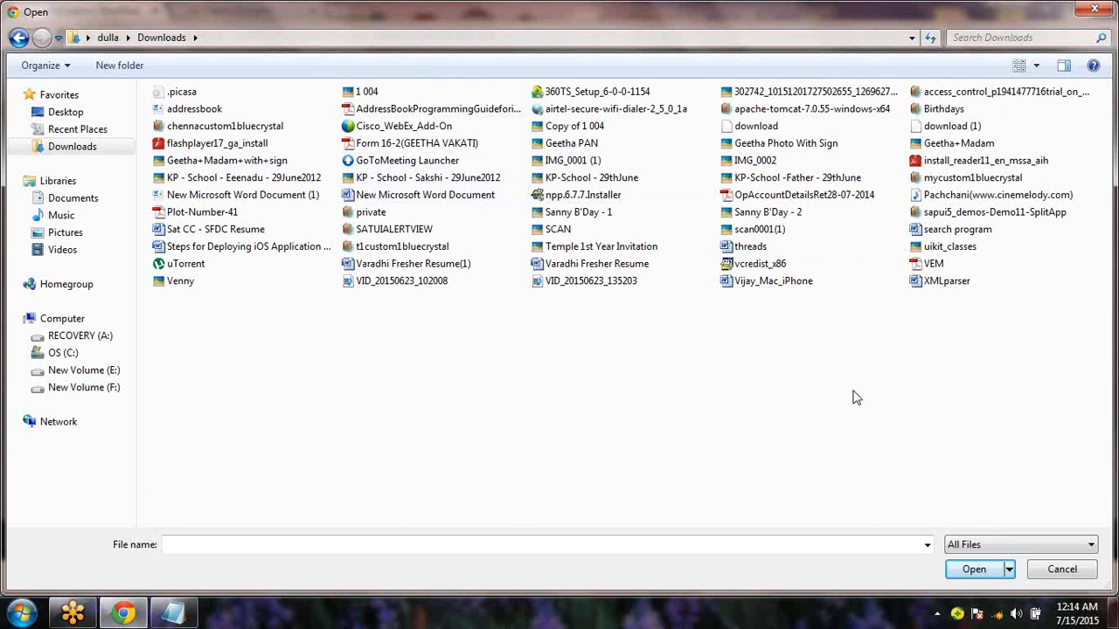
pyautogui.press('t')
pyautogui.press('e')
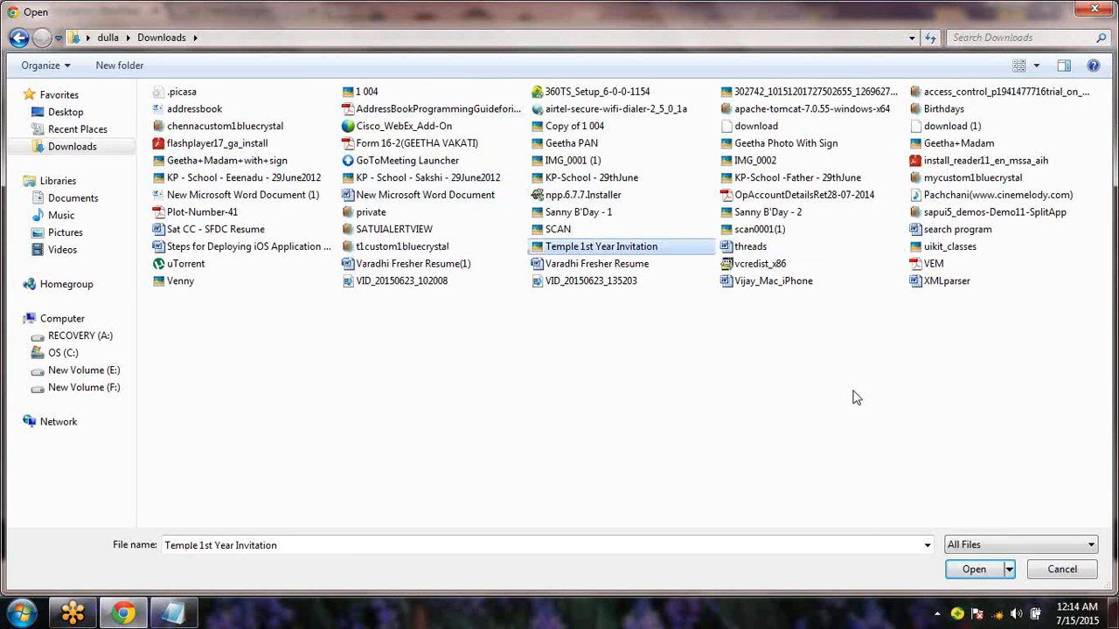
pyautogui.doubleClick(394, 249)
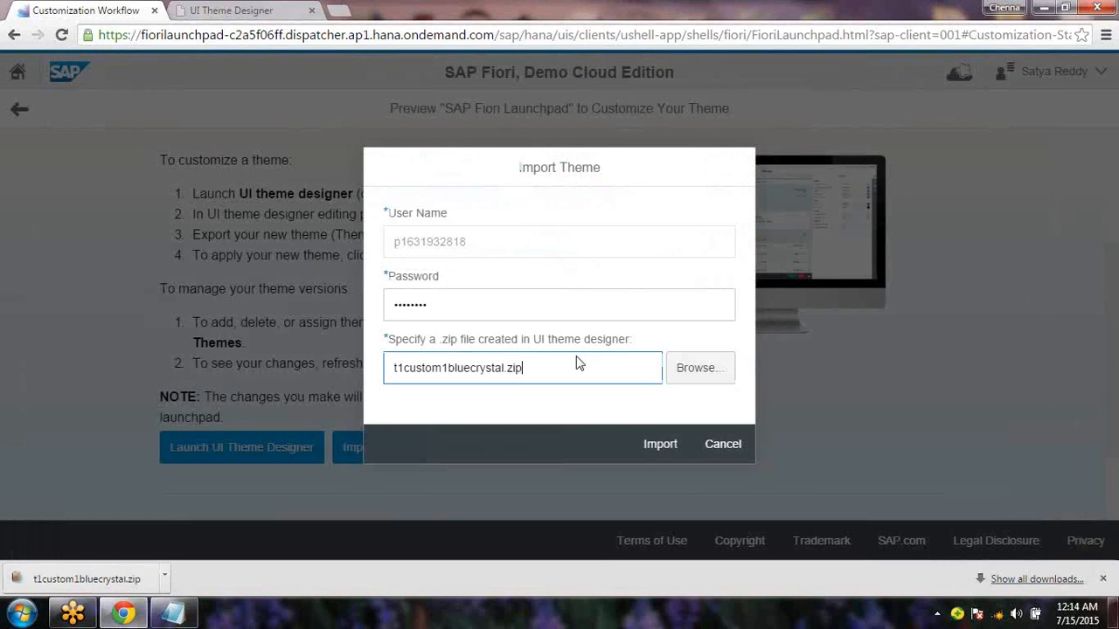
pyautogui.click(662, 446)
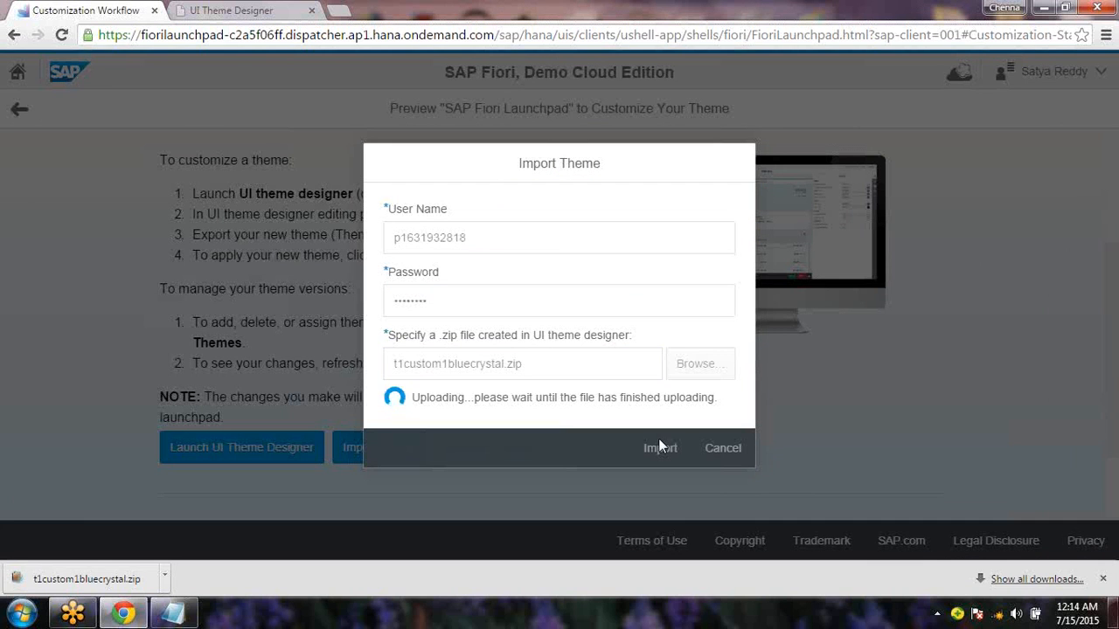
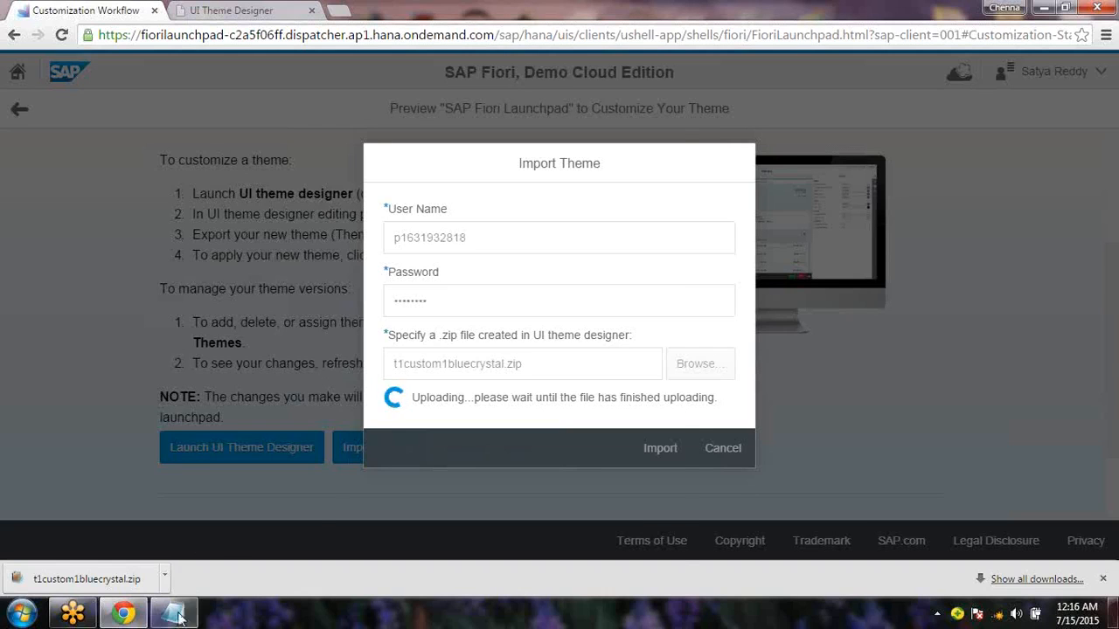
# Let the t1custom1bluecrystal.zip upload finish while checking the background colour item in the Notepad theme notes
pyautogui.click(173, 613)
pyautogui.click(312, 324)
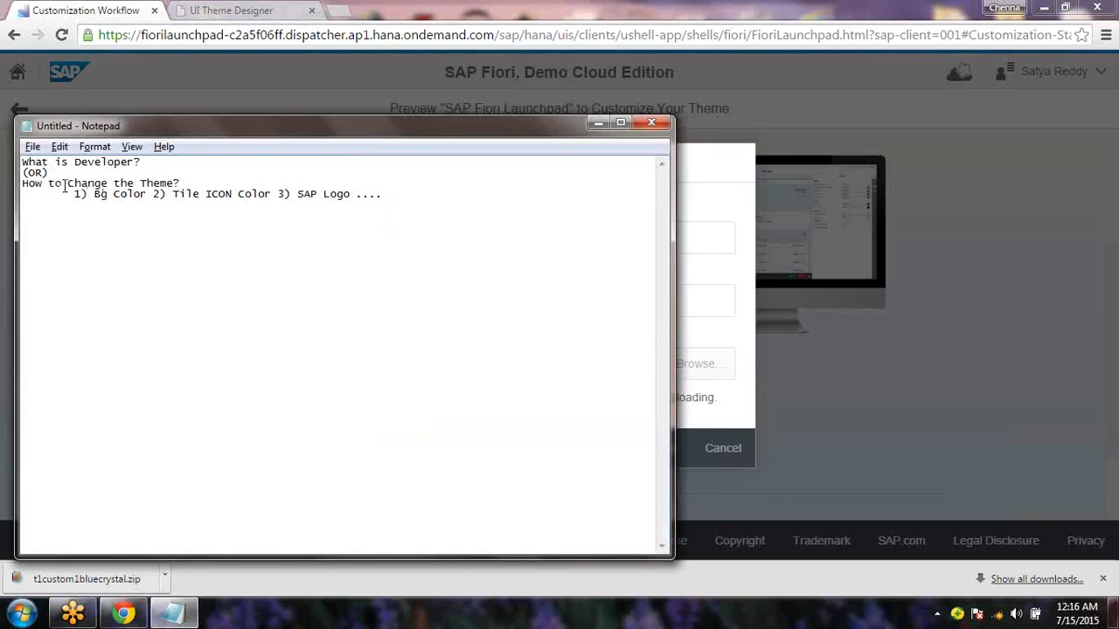
pyautogui.moveTo(93, 194); pyautogui.dragTo(382, 205)
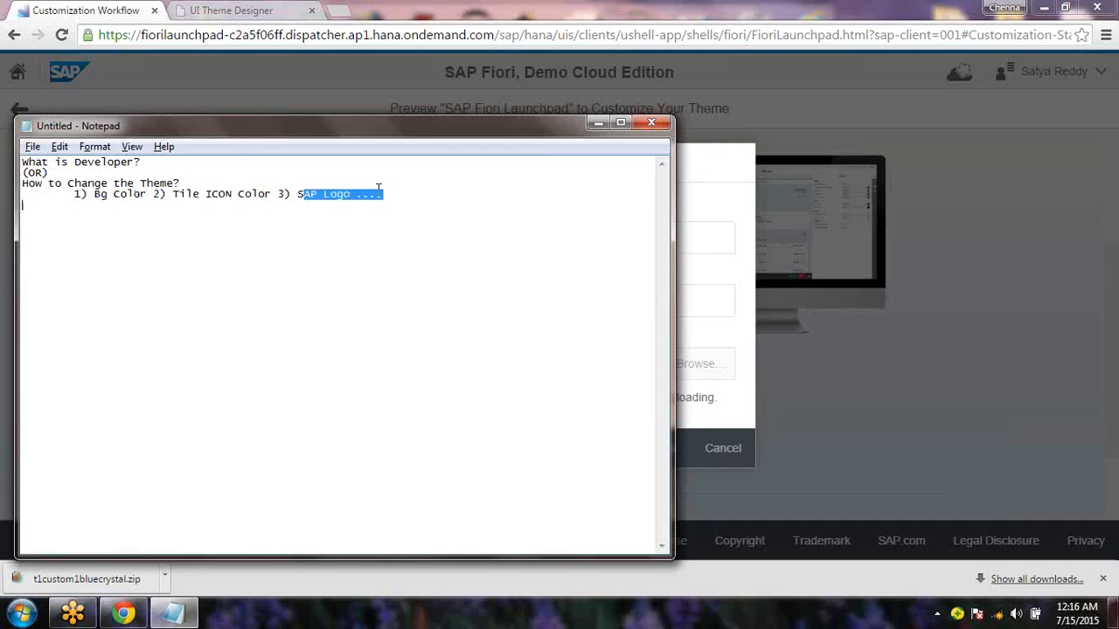
pyautogui.click(597, 125)
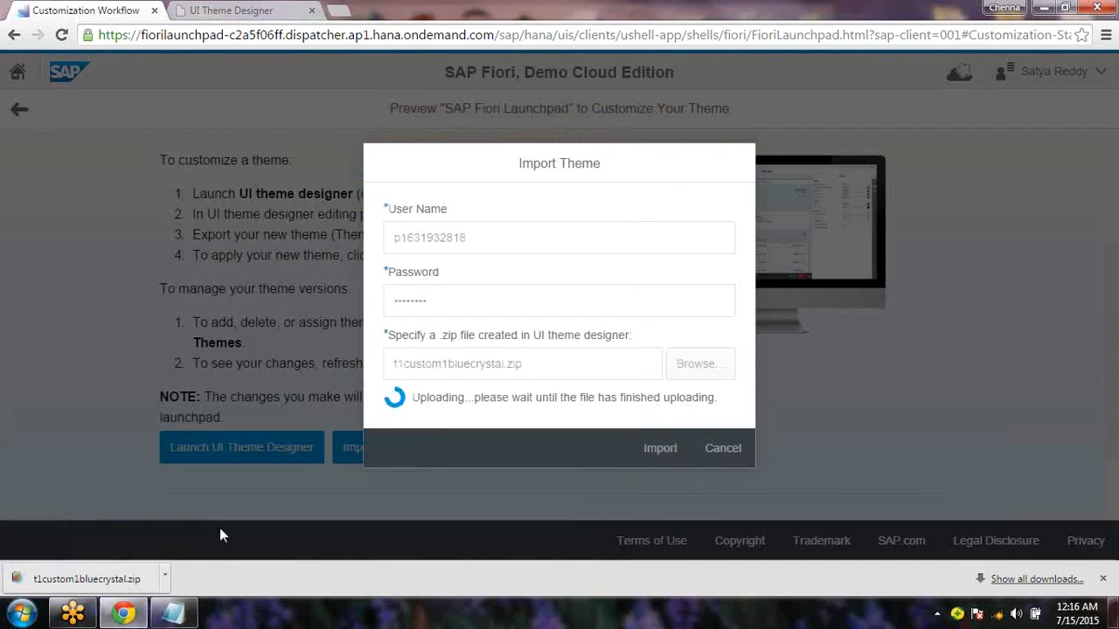
pyautogui.click(179, 616)
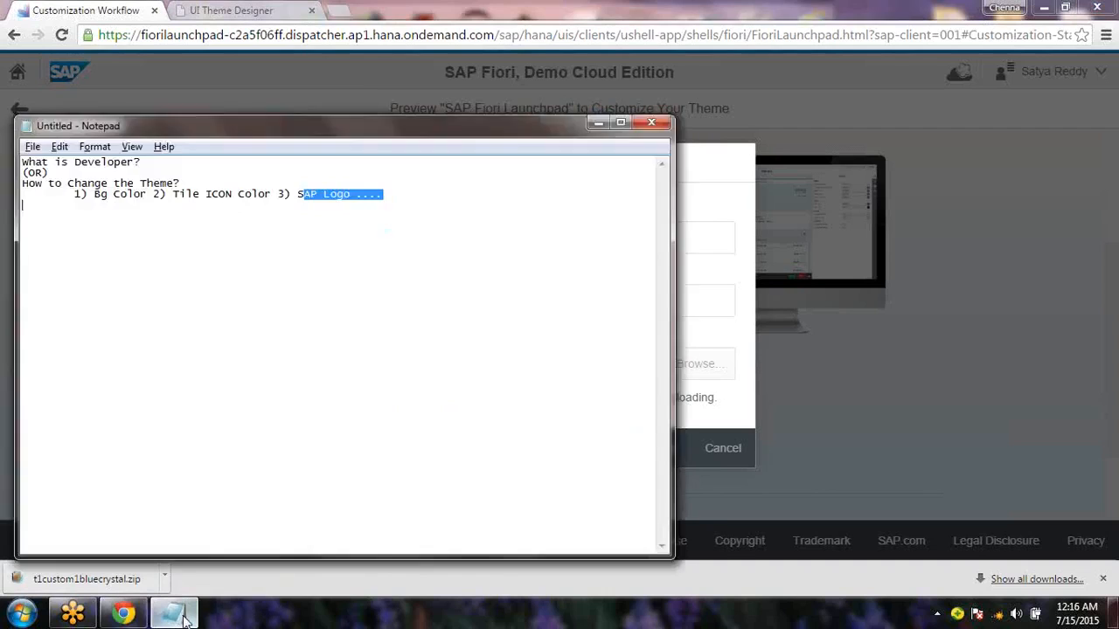
pyautogui.click(179, 616)
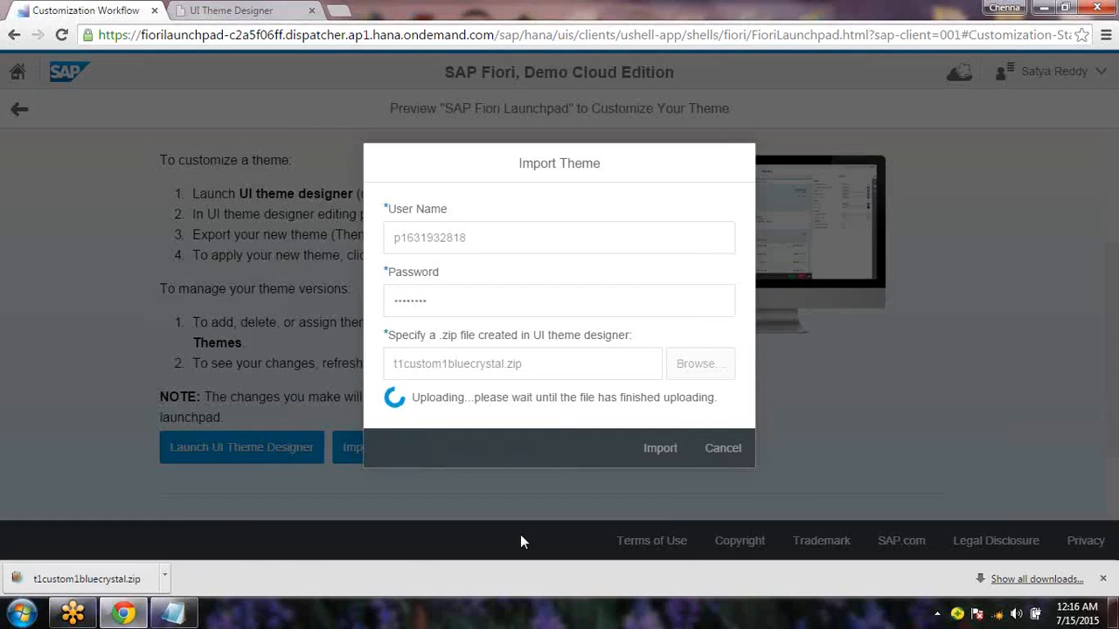
pyautogui.click(159, 616)
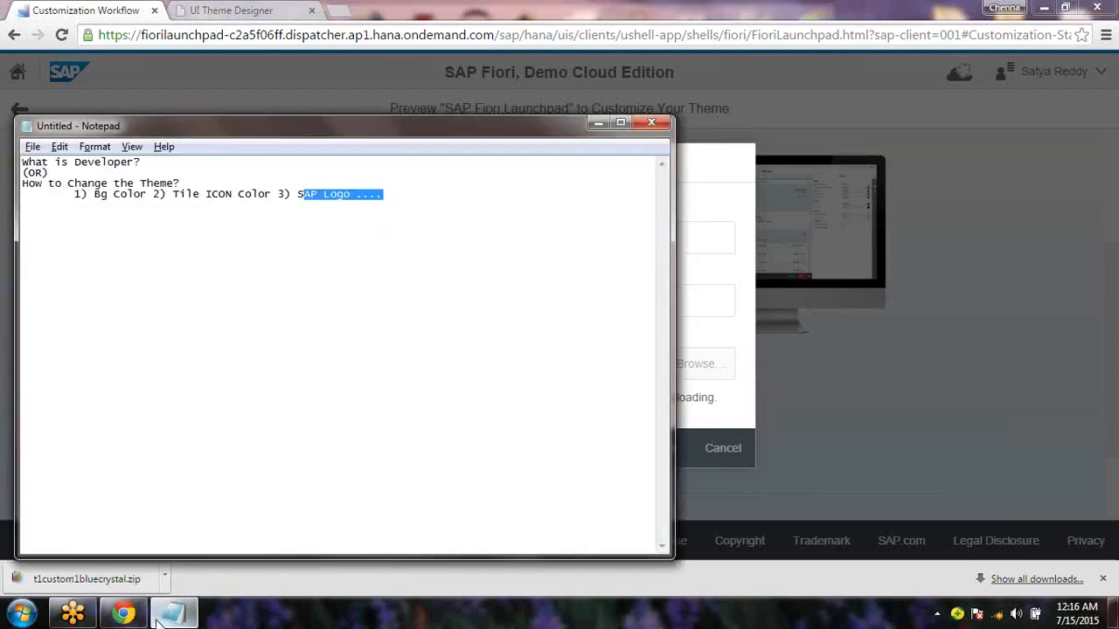
pyautogui.click(159, 616)
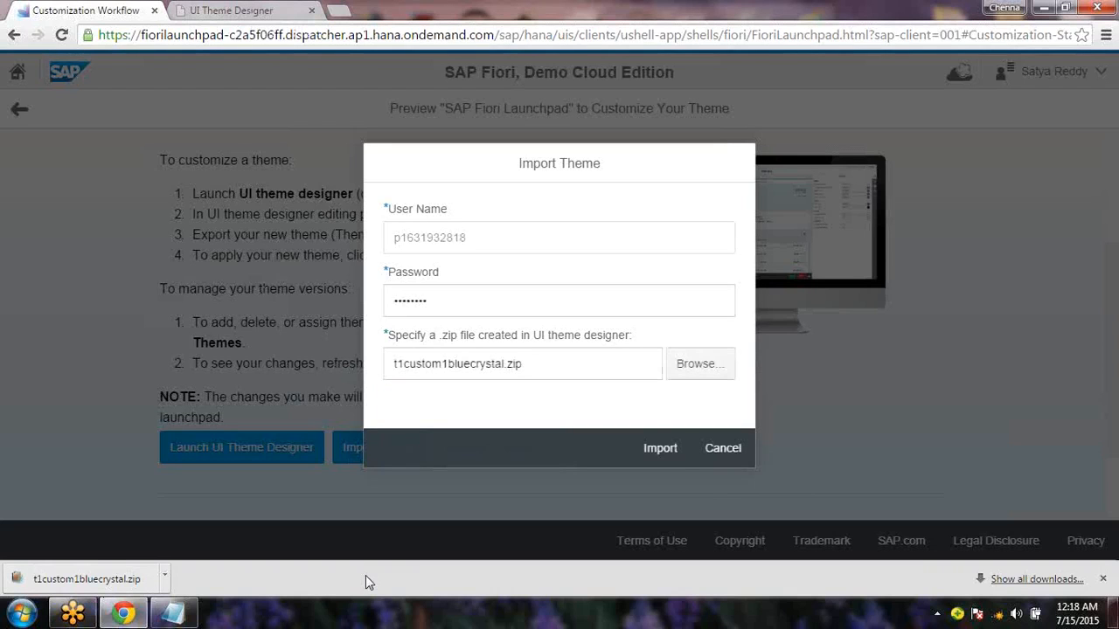
# Import the uploaded t1custom1bluecrystal theme and keep the UI theme changes
pyautogui.click(662, 449)
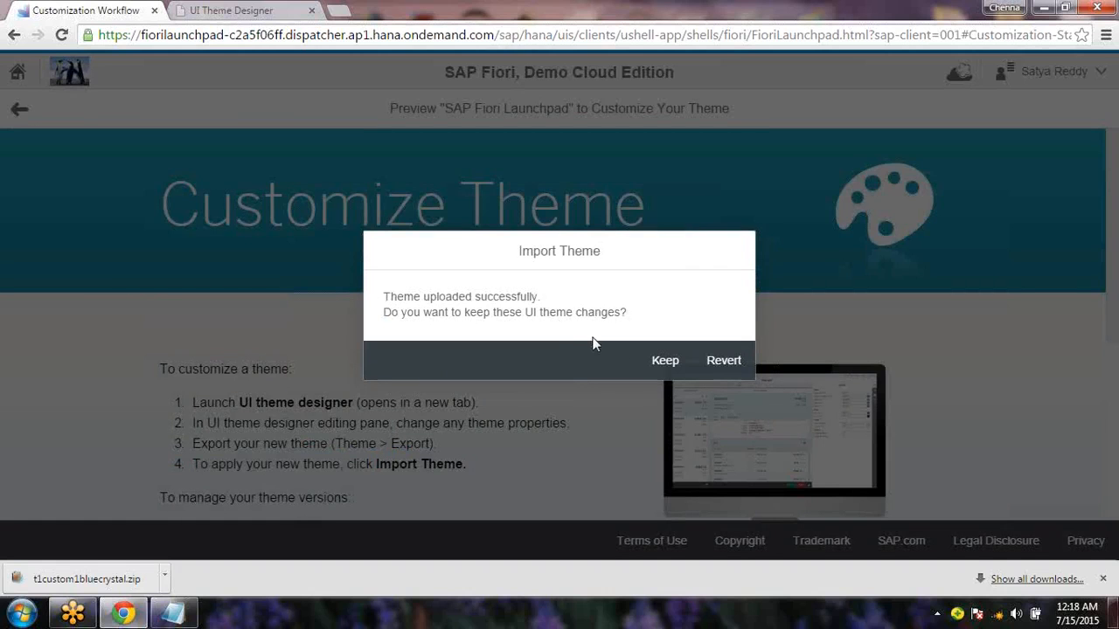
pyautogui.click(665, 362)
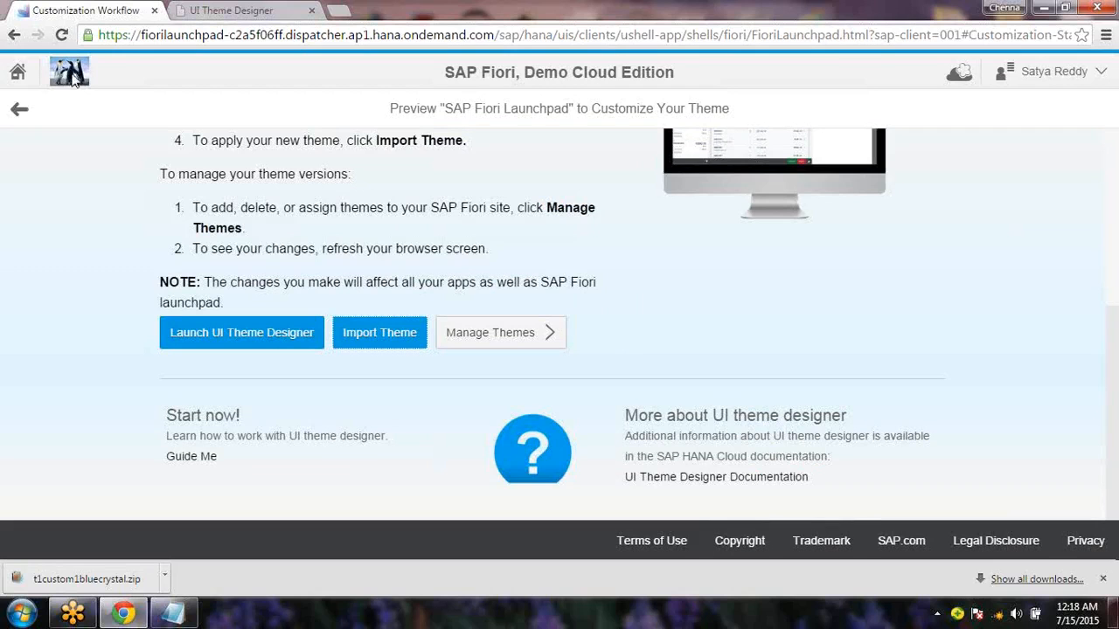
# Return to the launchpad home and reload it to show the red custom theme
pyautogui.click(18, 76)
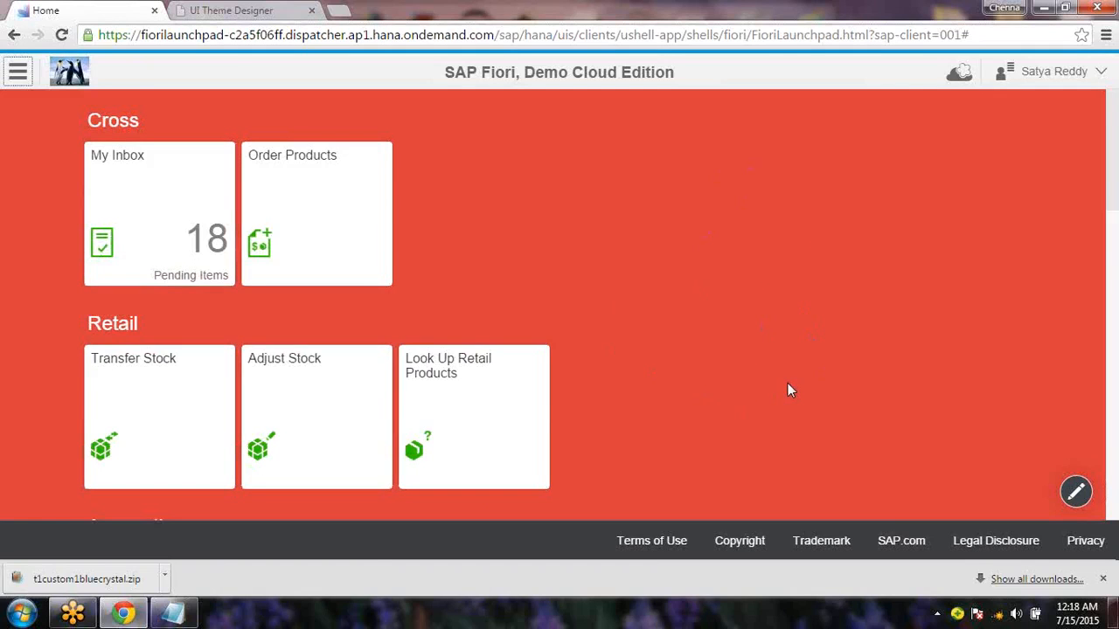
pyautogui.press('F5')
# Add the line 'How to revert back the changes?' below the Notepad theme notes
pyautogui.click(1104, 578)
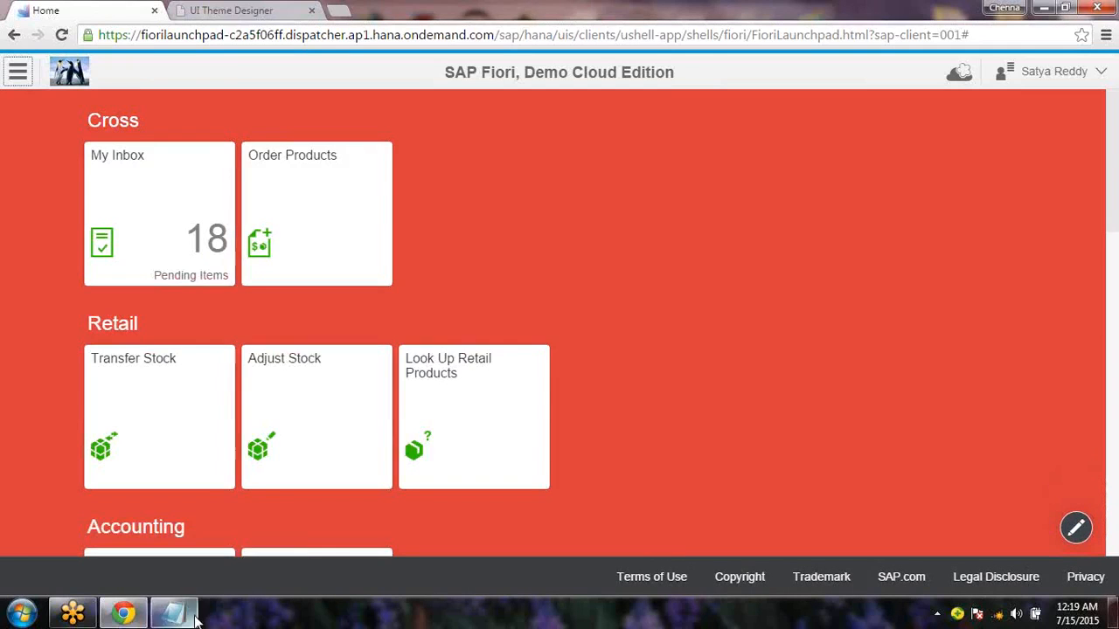
pyautogui.click(174, 613)
pyautogui.click(330, 495)
pyautogui.press('Return')
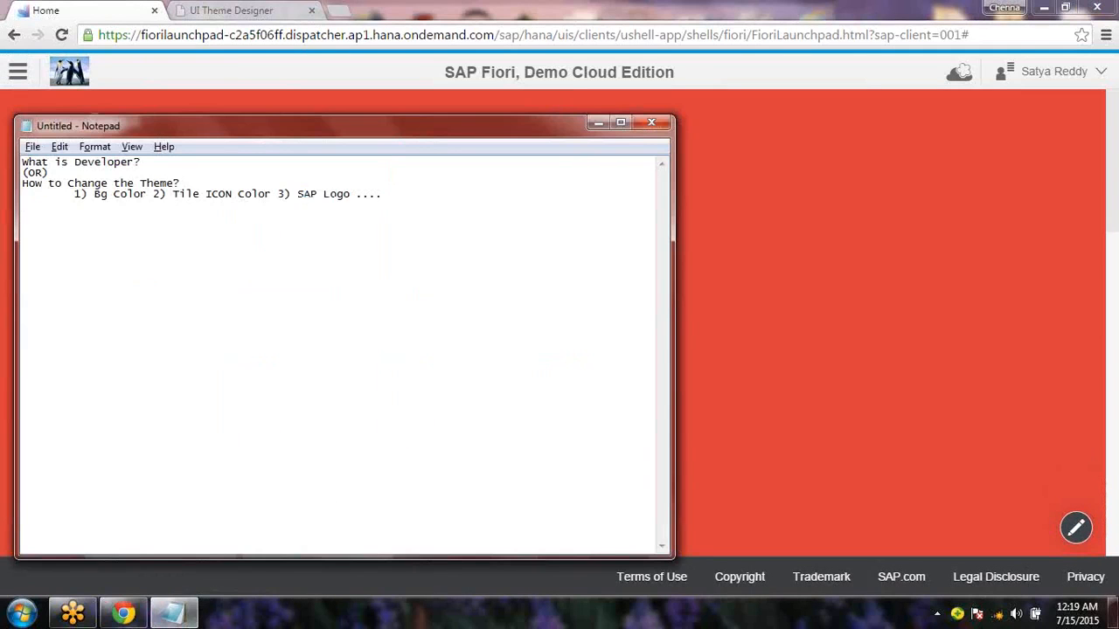
pyautogui.write('How to revert back ')
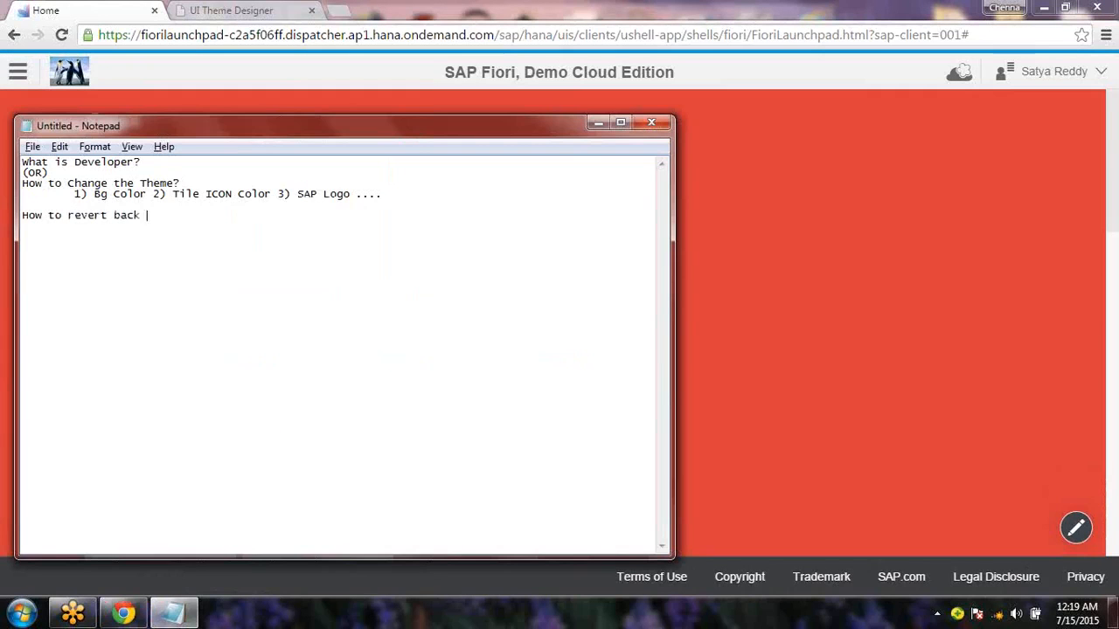
pyautogui.write('the changes?')
pyautogui.press('Return')
pyautogui.hotkey('alt', 'Tab')
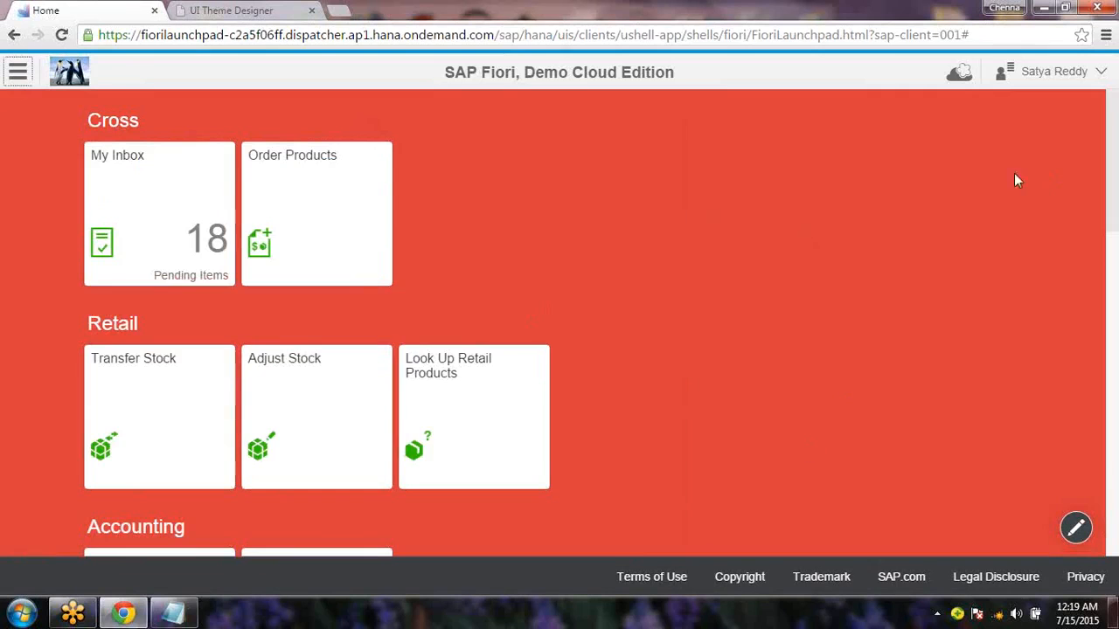
# Start Customize Theme for the SAP Fiori Launchpad from the cloud menu
pyautogui.click(966, 76)
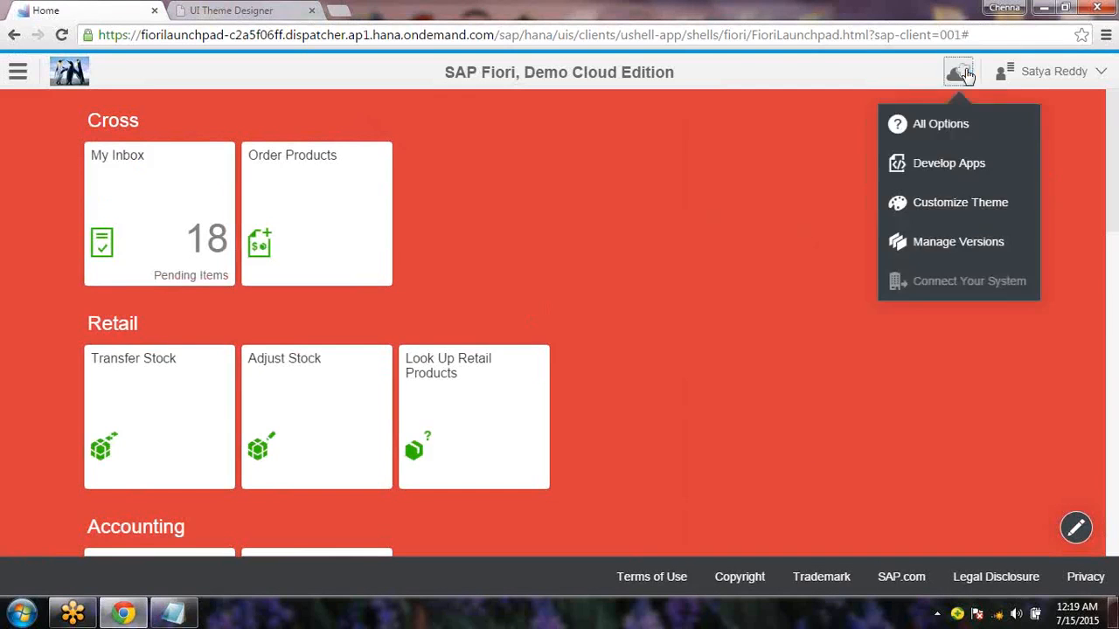
pyautogui.click(956, 208)
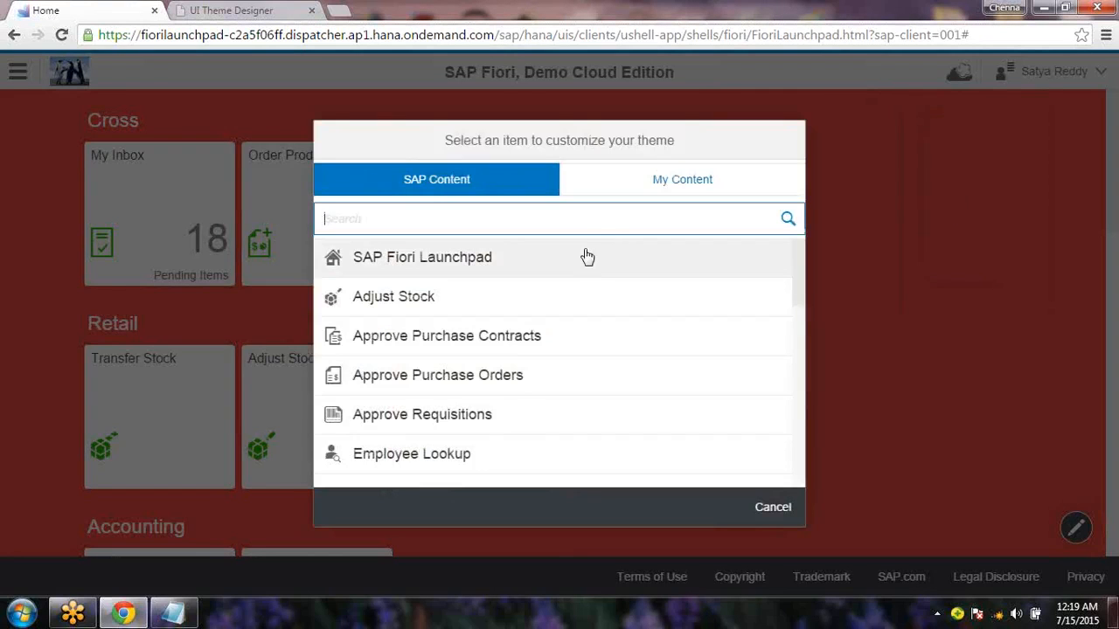
pyautogui.click(587, 257)
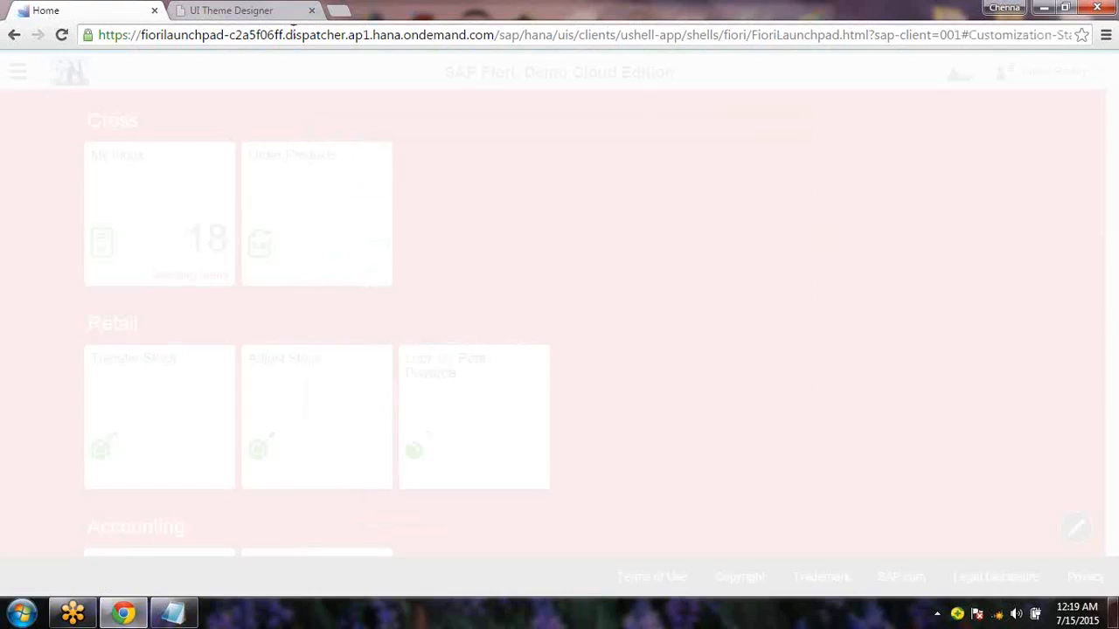
# Check the new theme designer tab, then open Manage Themes on the Customization Workflow page
pyautogui.click(274, 15)
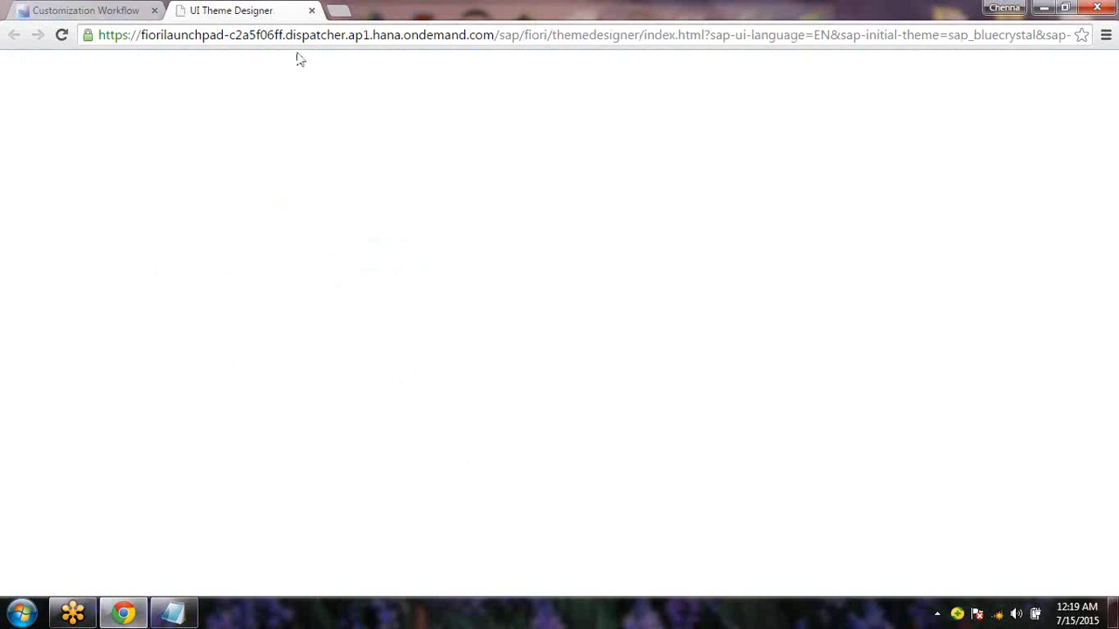
pyautogui.click(101, 12)
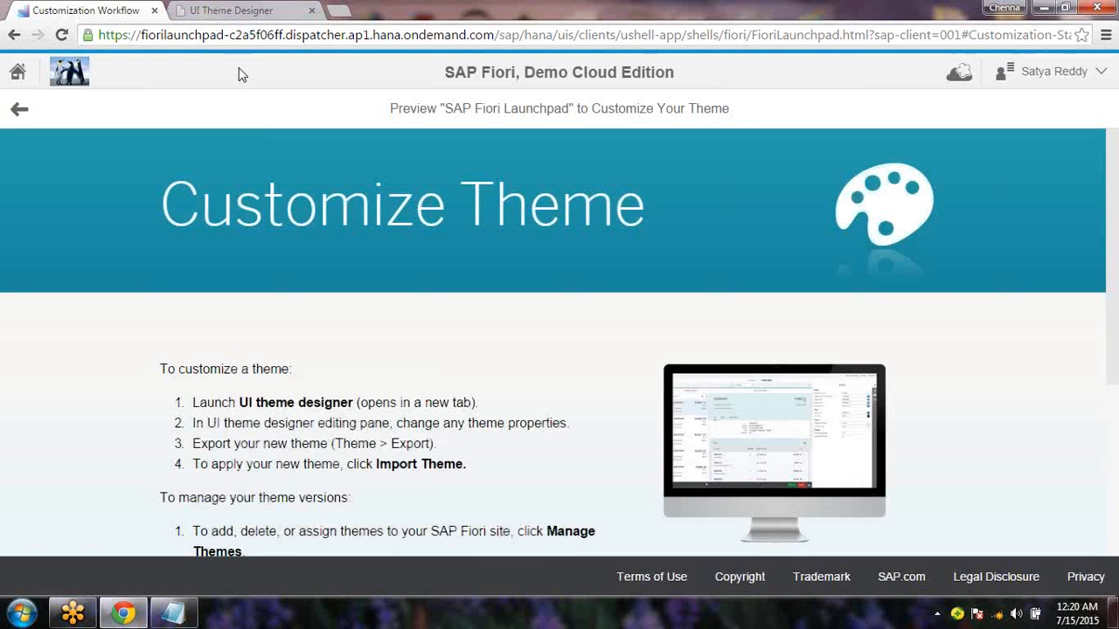
pyautogui.scroll(-2, 1117, 376)
pyautogui.scroll(-2, 1117, 376)
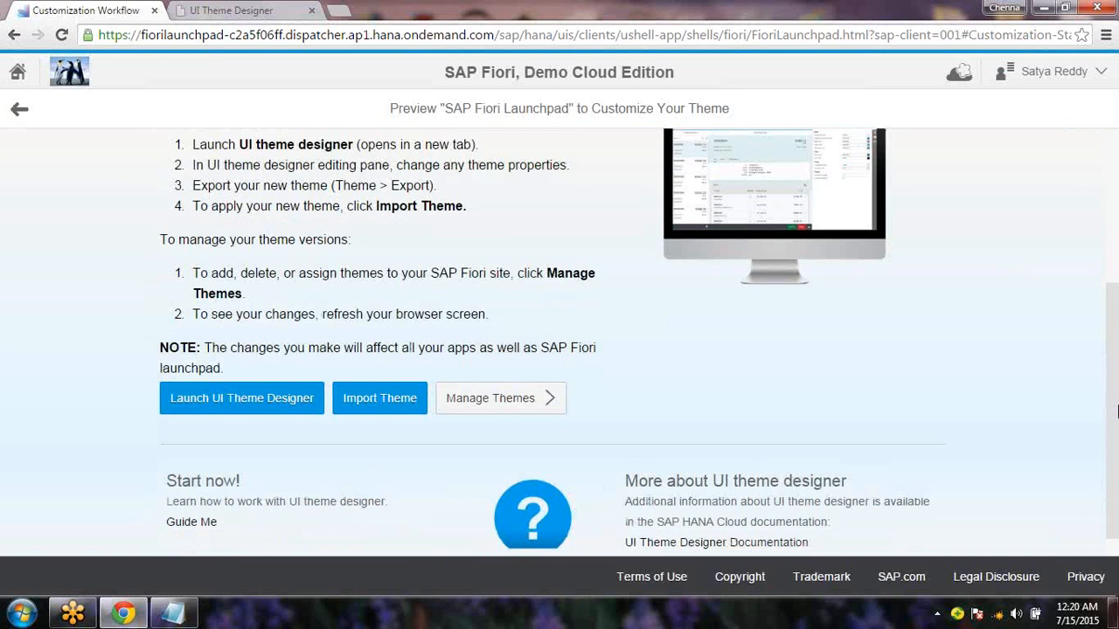
pyautogui.click(500, 403)
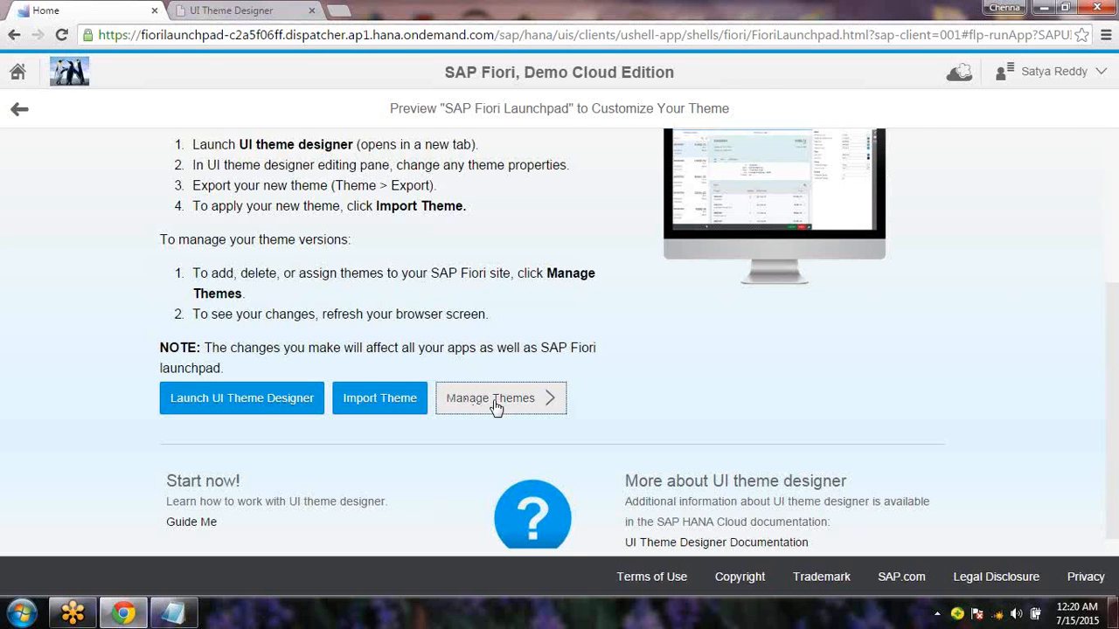
# Assign the standard SAP Blue Crystal theme to the site and return to the launchpad home
pyautogui.click(495, 402)
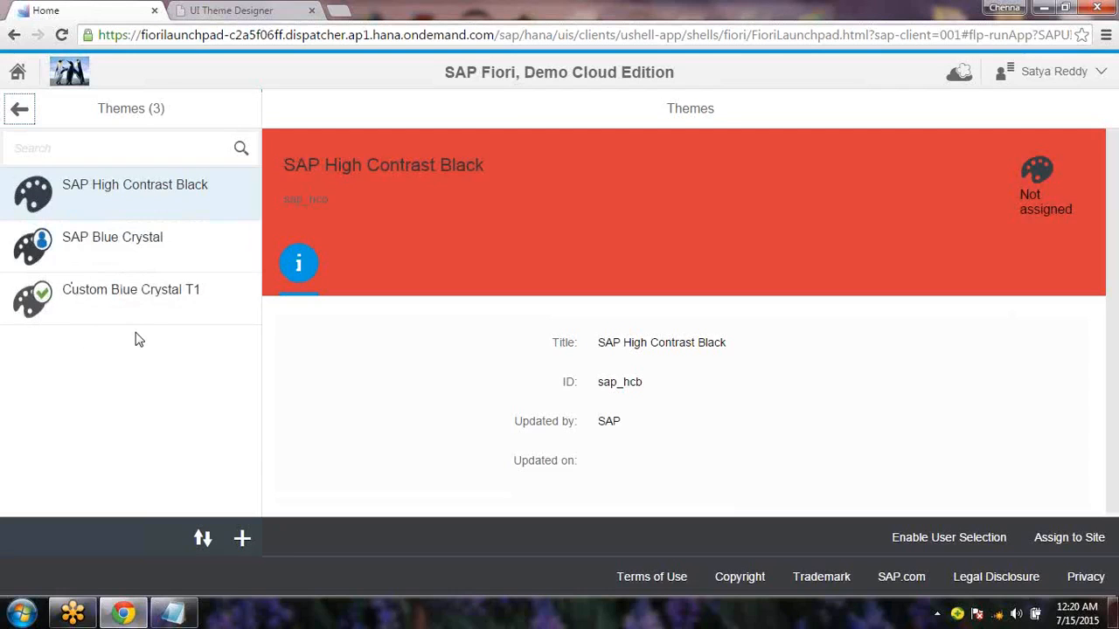
pyautogui.click(142, 253)
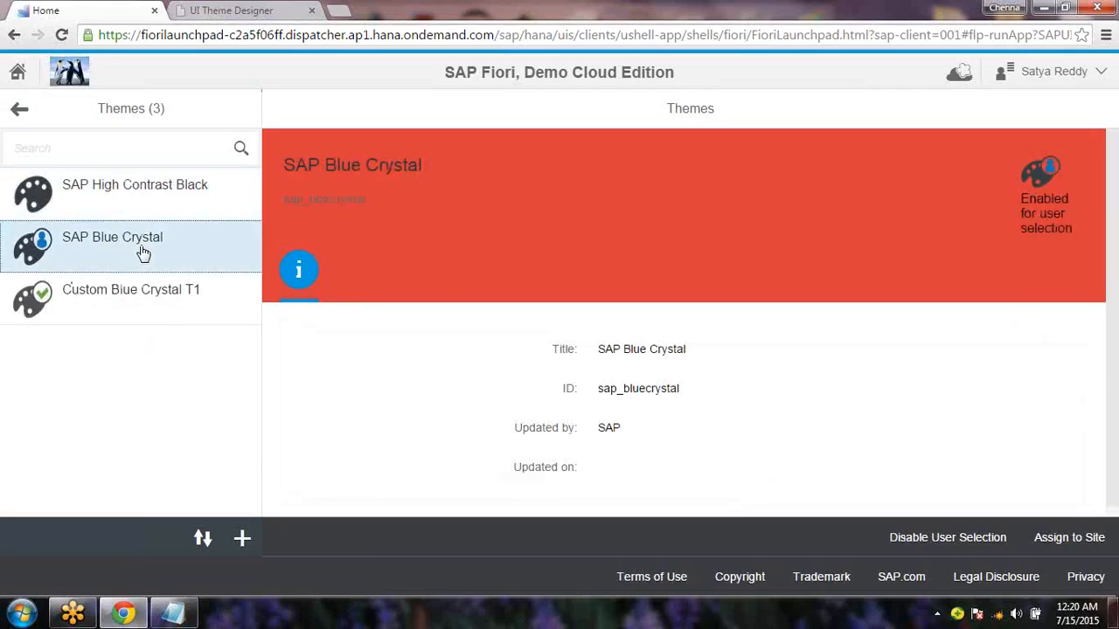
pyautogui.click(1050, 542)
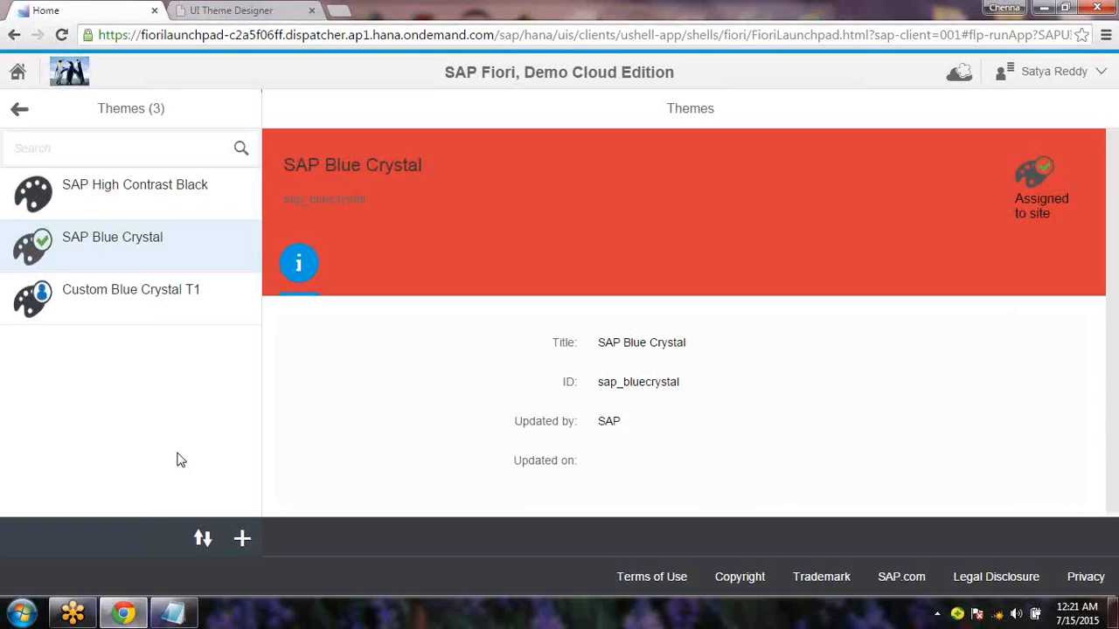
pyautogui.click(19, 75)
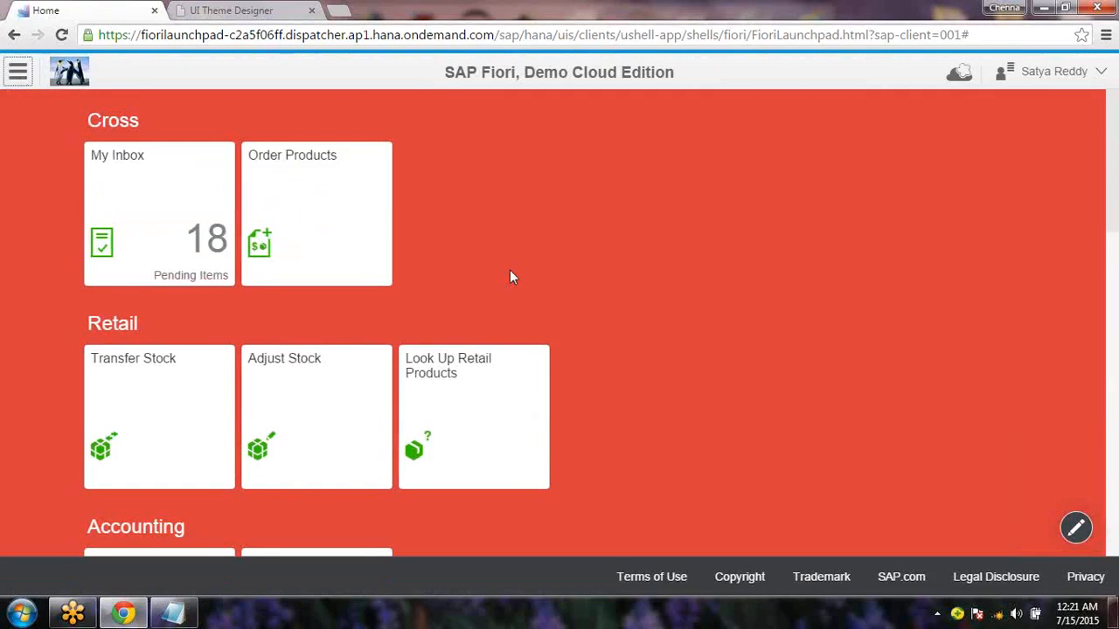
# Reload the launchpad so it shows the standard blue SAP theme
pyautogui.press('F5')
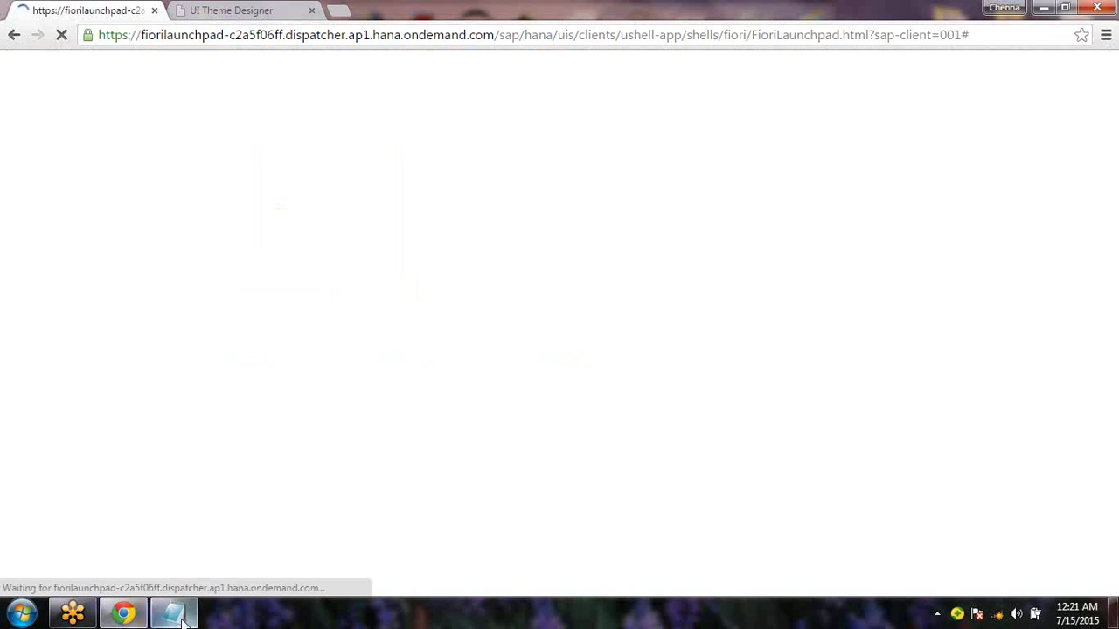
pyautogui.click(289, 13)
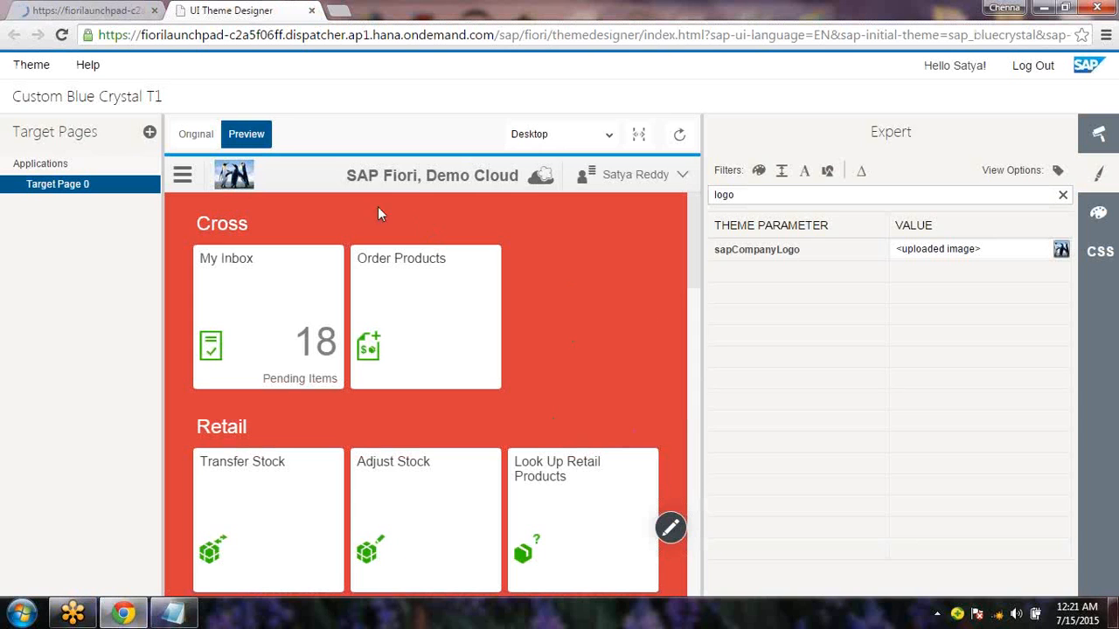
pyautogui.click(85, 10)
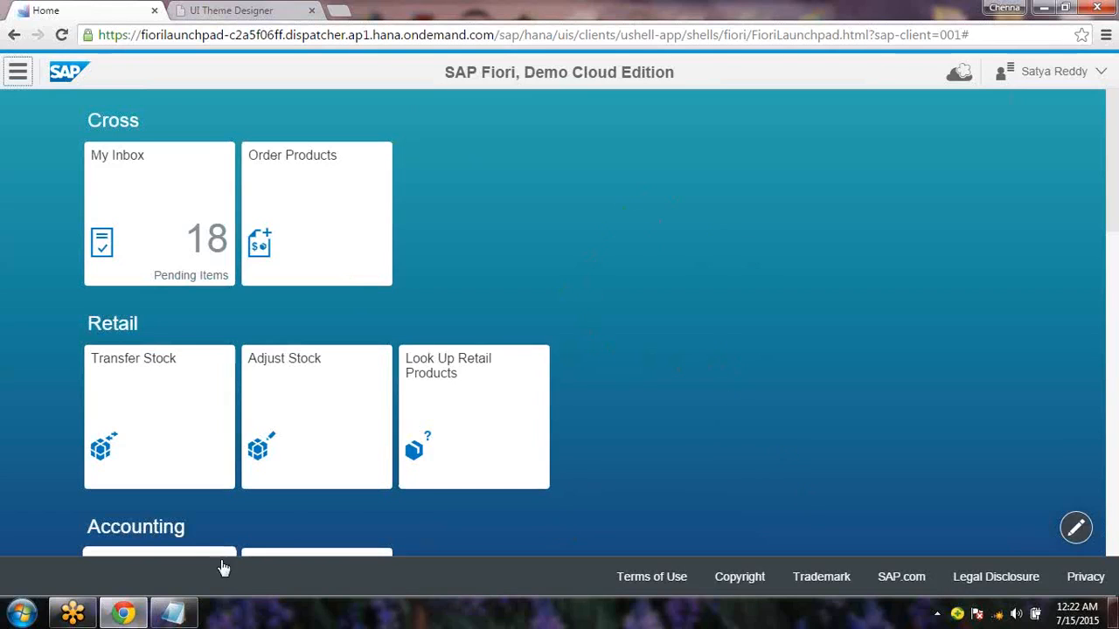
# Clear all the existing text from the Notepad notes
pyautogui.click(173, 612)
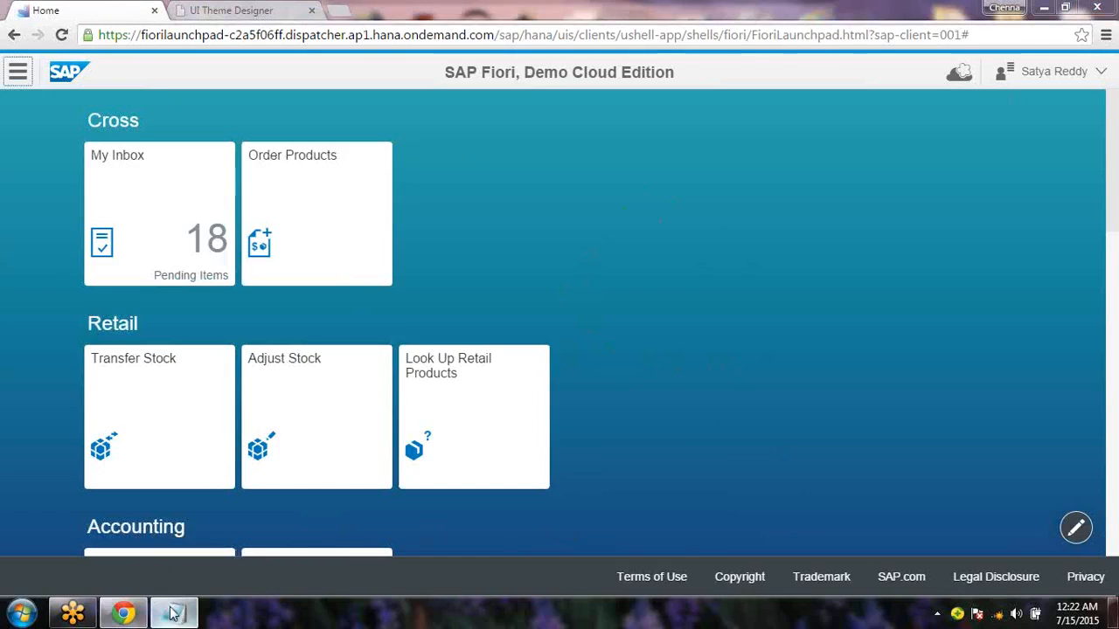
pyautogui.moveTo(292, 306); pyautogui.dragTo(22, 161)
pyautogui.press('Delete')
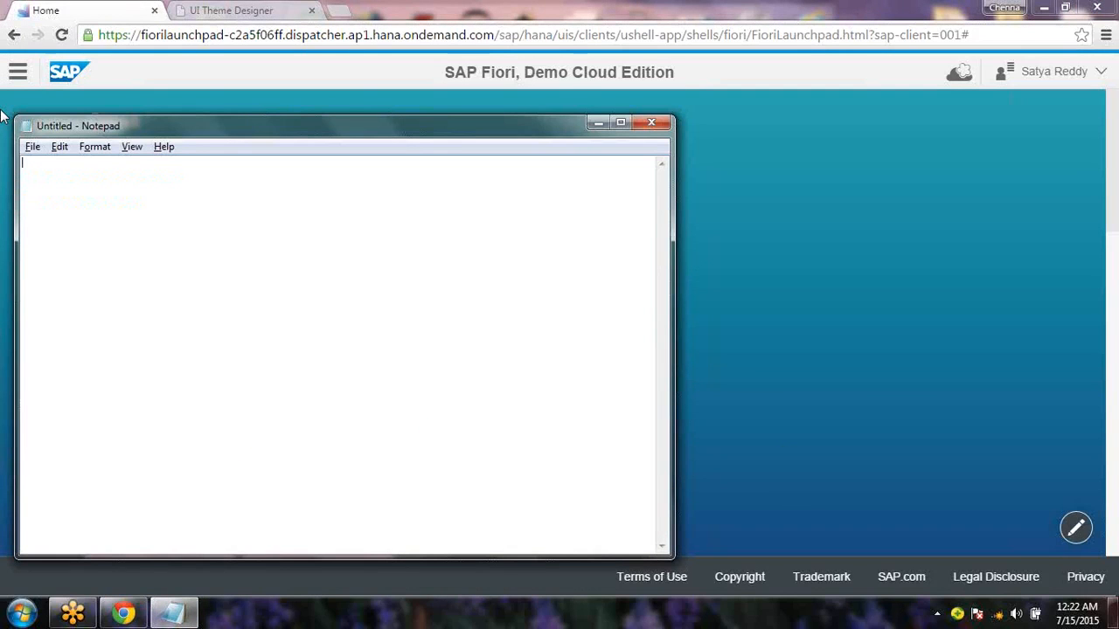
# Type 'How do i extend the Applciation' in Notepad and backspace over the misspelling
pyautogui.write('How do i extend the Applciation')
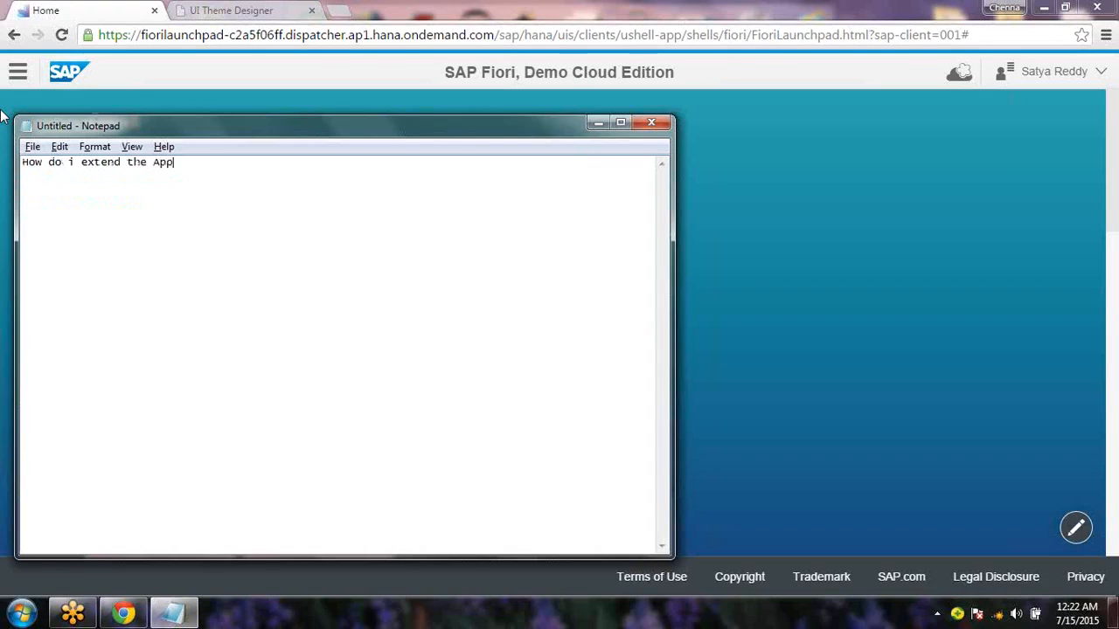
pyautogui.press('BackSpace')
pyautogui.press('BackSpace')
pyautogui.press('BackSpace')
pyautogui.press('BackSpace')
pyautogui.press('BackSpace')
pyautogui.press('BackSpace')
pyautogui.press('BackSpace')
# Complete the word as 'Applications', then open the My Leave Requests tile under Human Capital Management
pyautogui.write('ications')
pyautogui.click(3, 112)
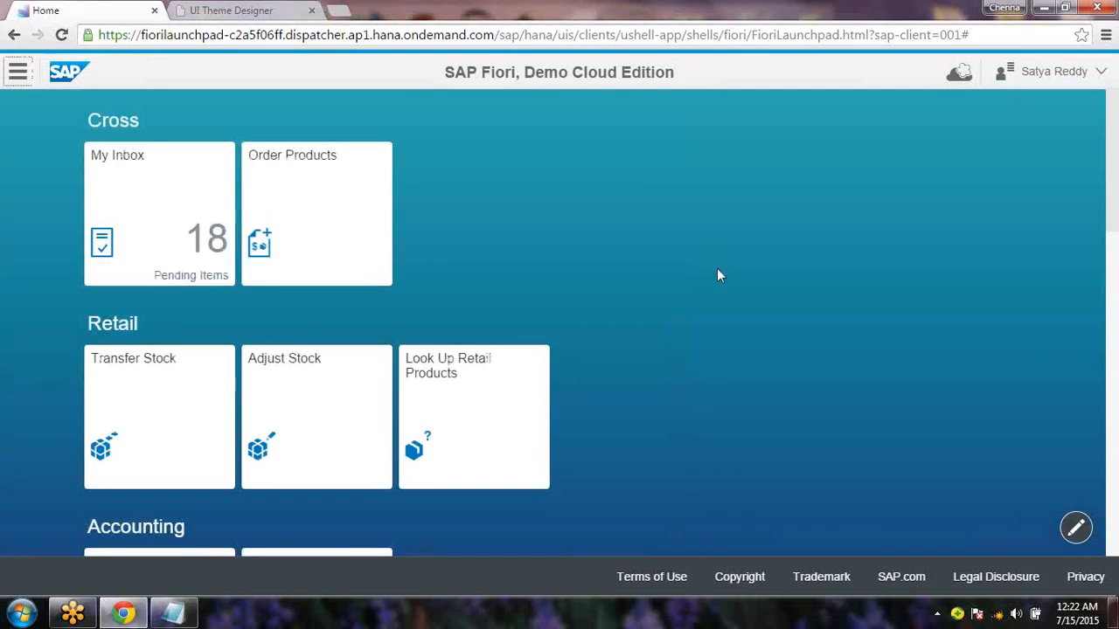
pyautogui.moveTo(1115, 207); pyautogui.dragTo(1115, 356)
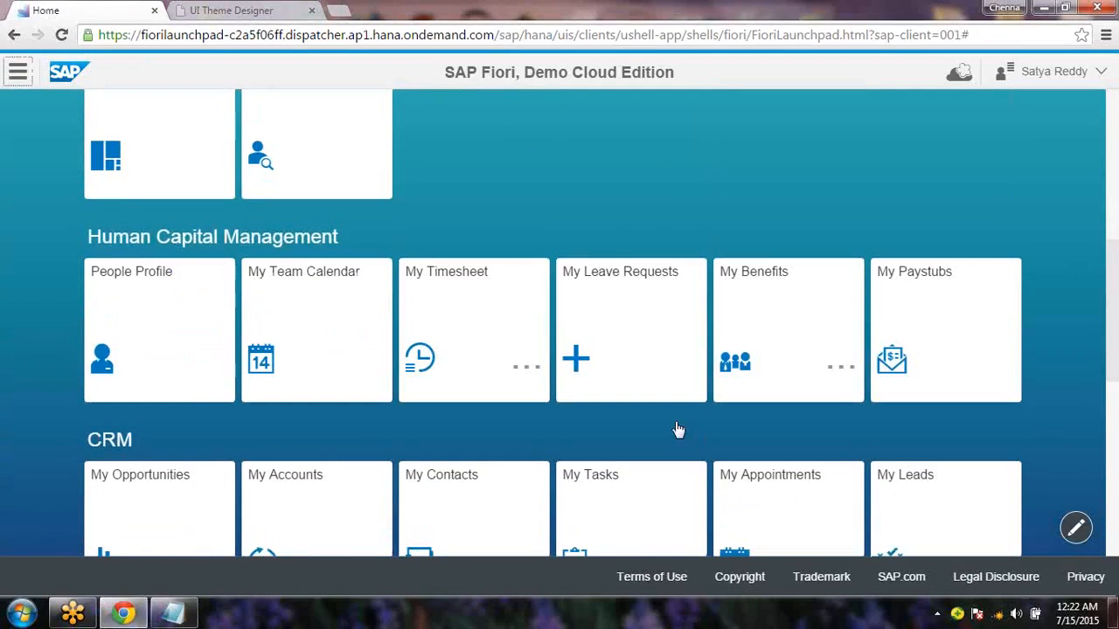
pyautogui.click(652, 382)
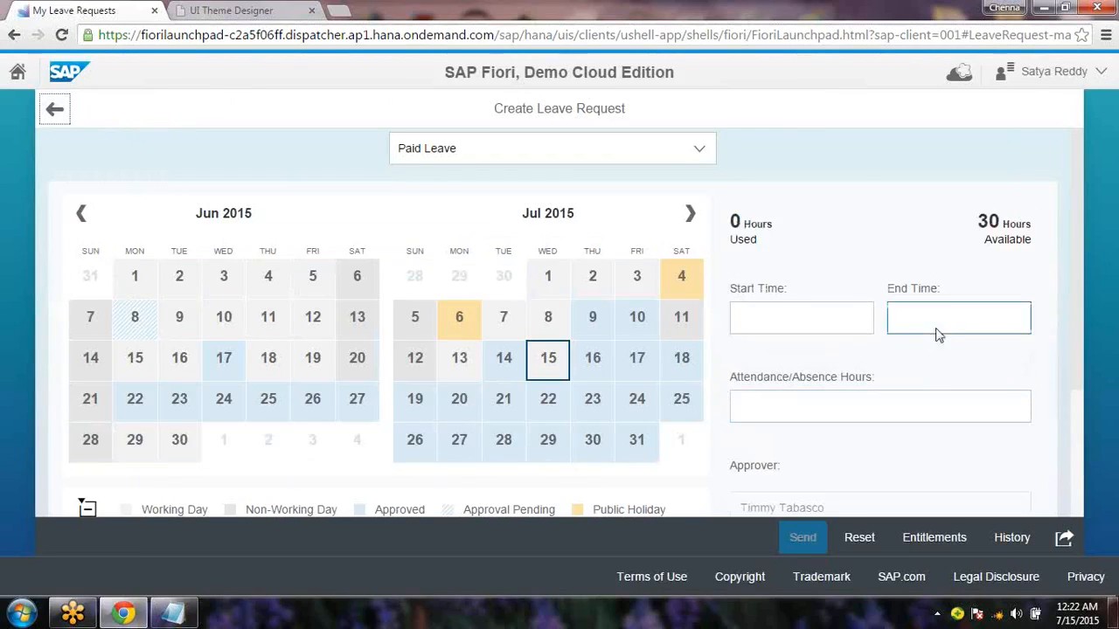
# Inspect the Note field on the Create Leave Request form, then go home without submitting
pyautogui.scroll(-2, 1091, 266)
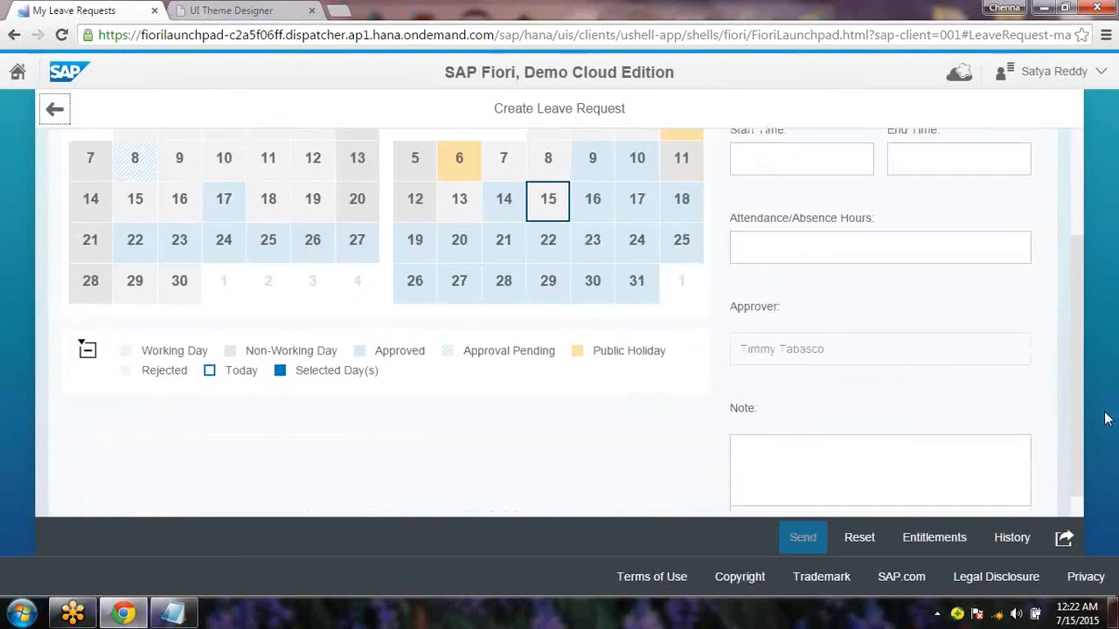
pyautogui.scroll(1, 1107, 399)
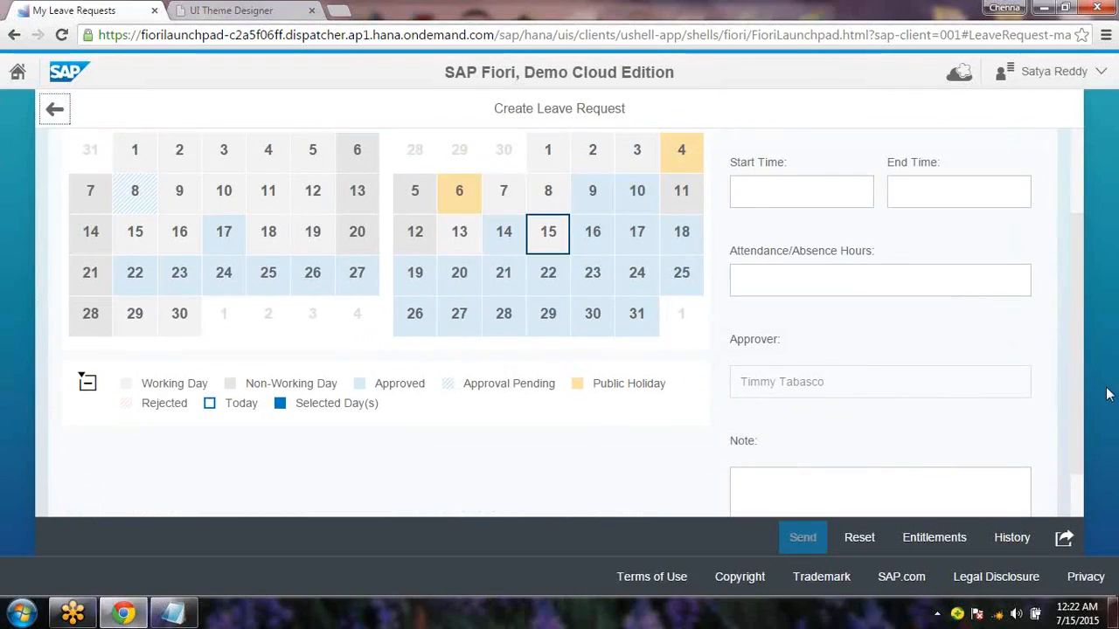
pyautogui.moveTo(741, 442); pyautogui.dragTo(789, 478)
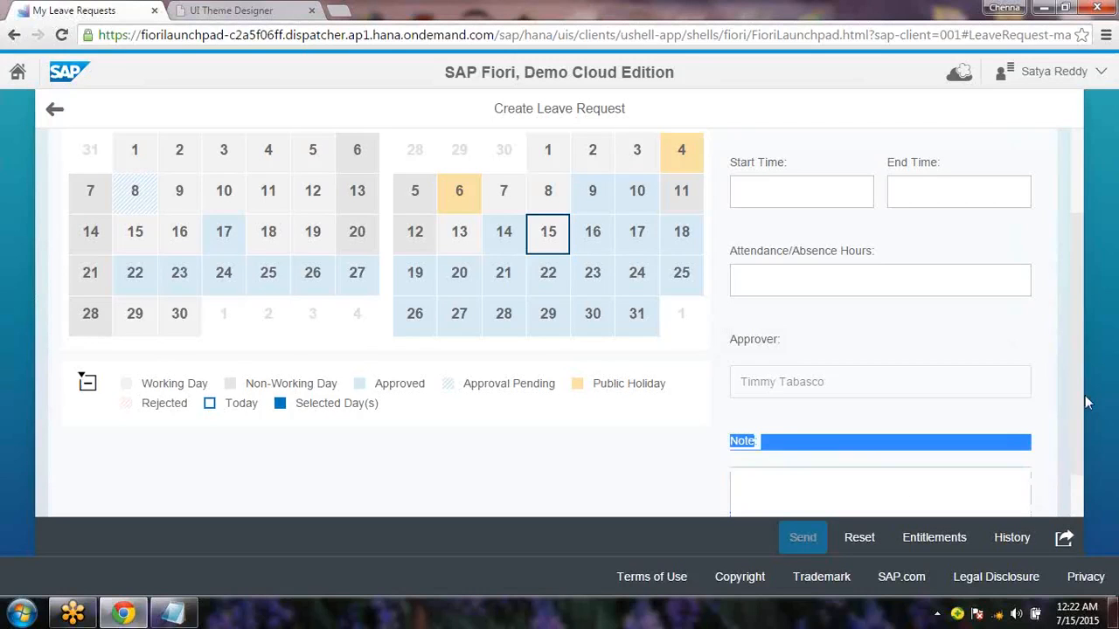
pyautogui.scroll(2, 1078, 402)
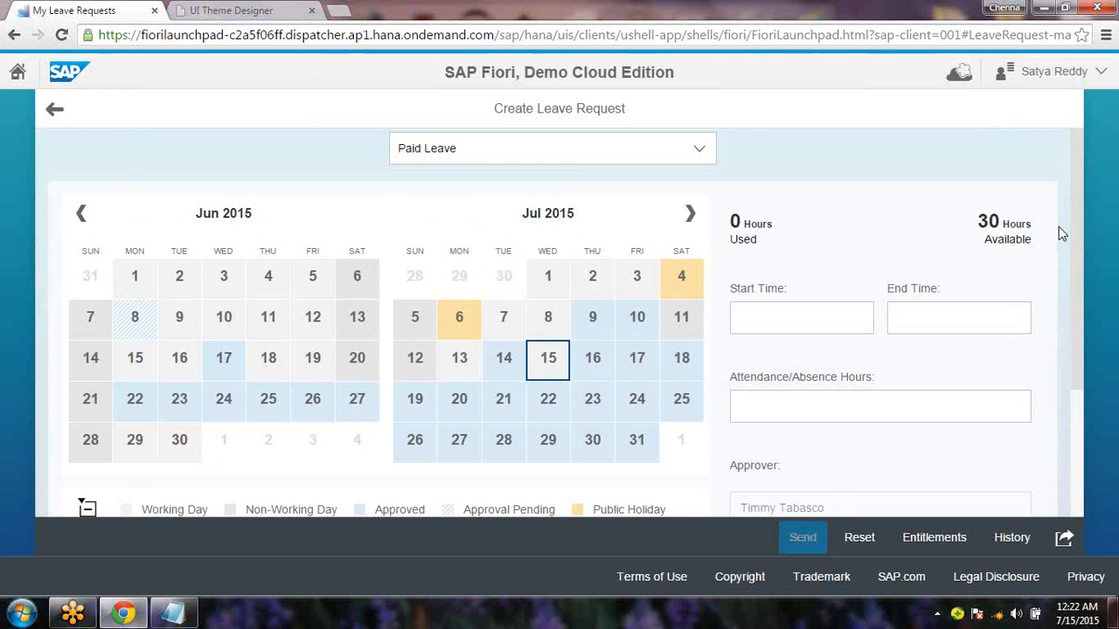
pyautogui.scroll(-2, 1049, 453)
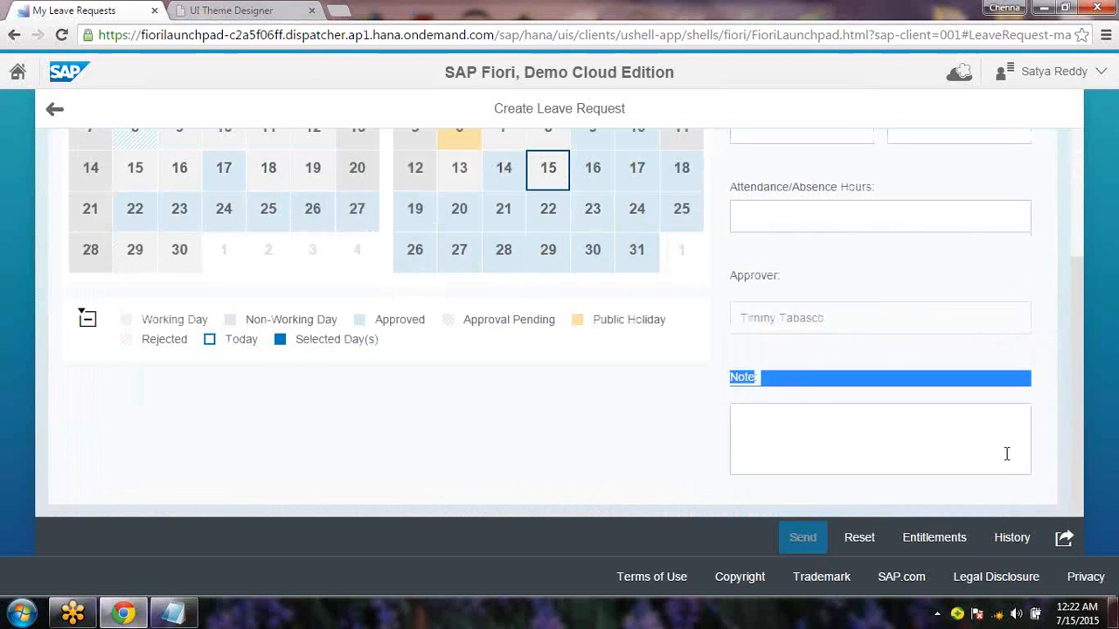
pyautogui.click(792, 431)
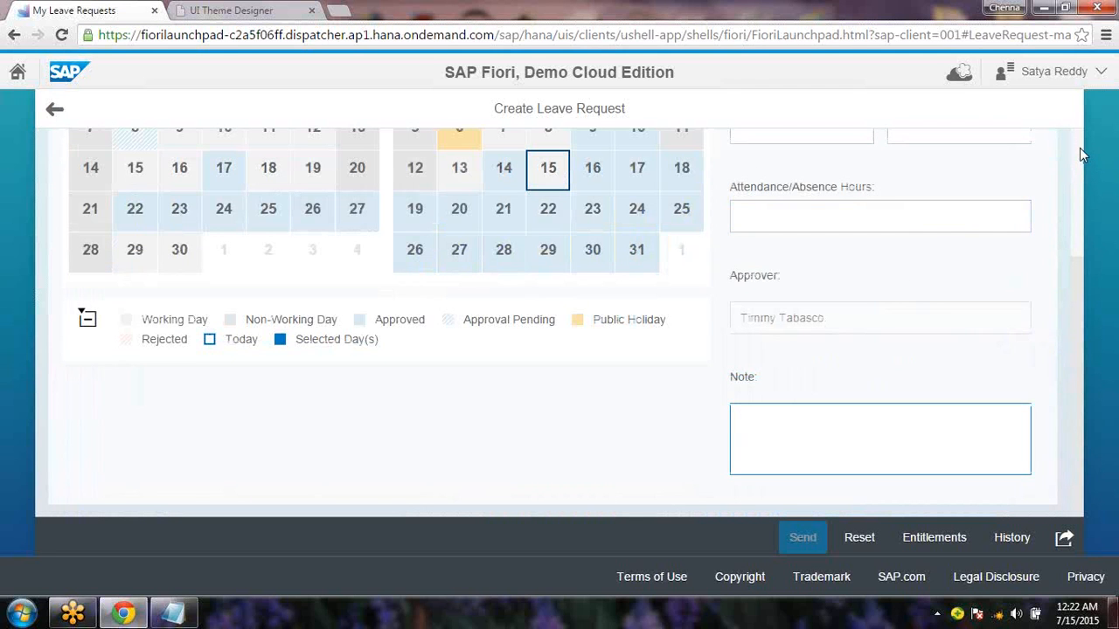
pyautogui.scroll(2, 1037, 161)
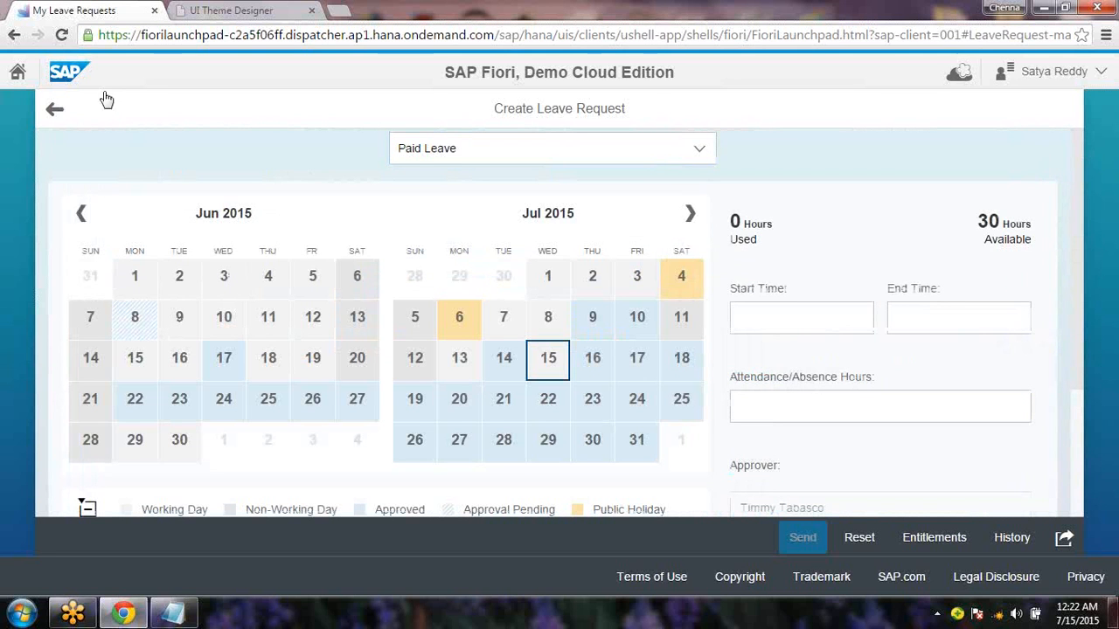
pyautogui.click(27, 75)
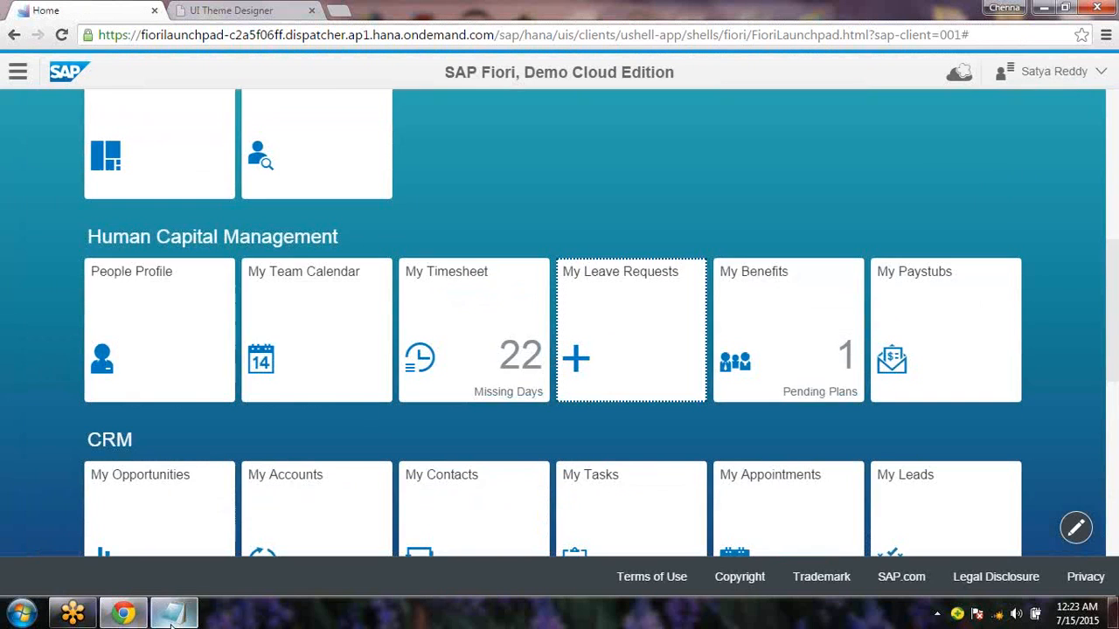
# In Notepad, add the line 'How to adapt the Applications UX to your Persona;' below the question
pyautogui.click(176, 614)
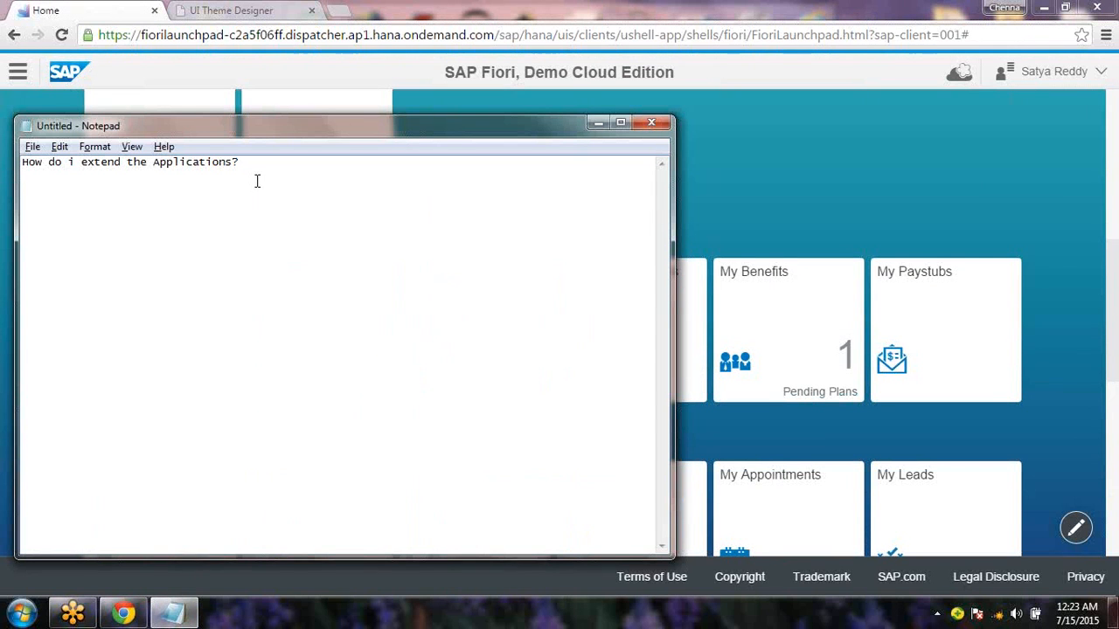
pyautogui.moveTo(254, 181); pyautogui.dragTo(21, 162)
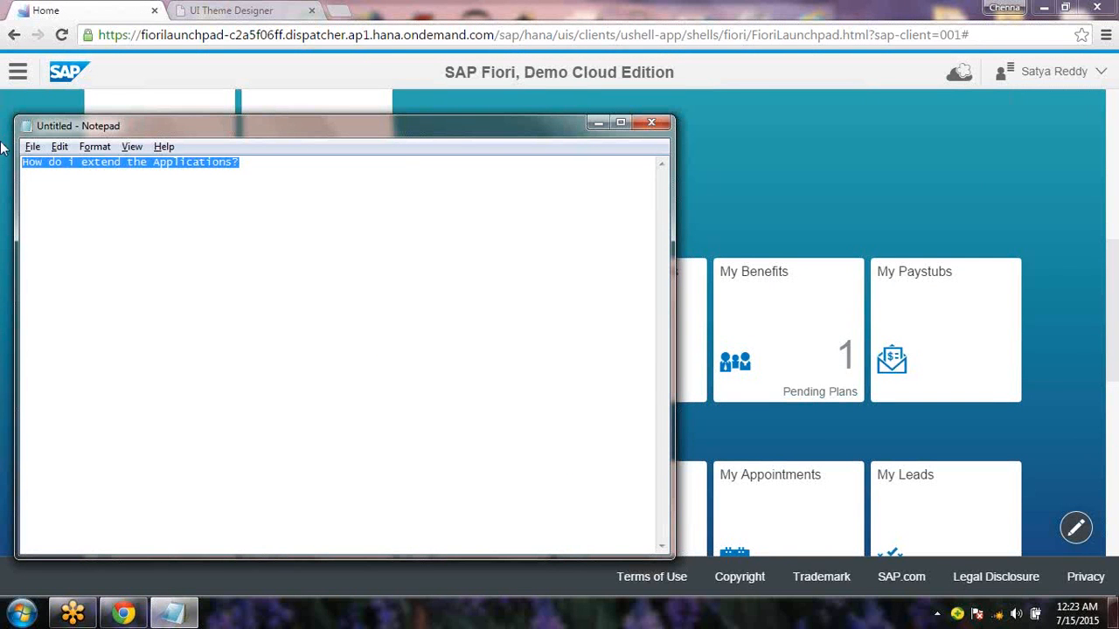
pyautogui.press('Left')
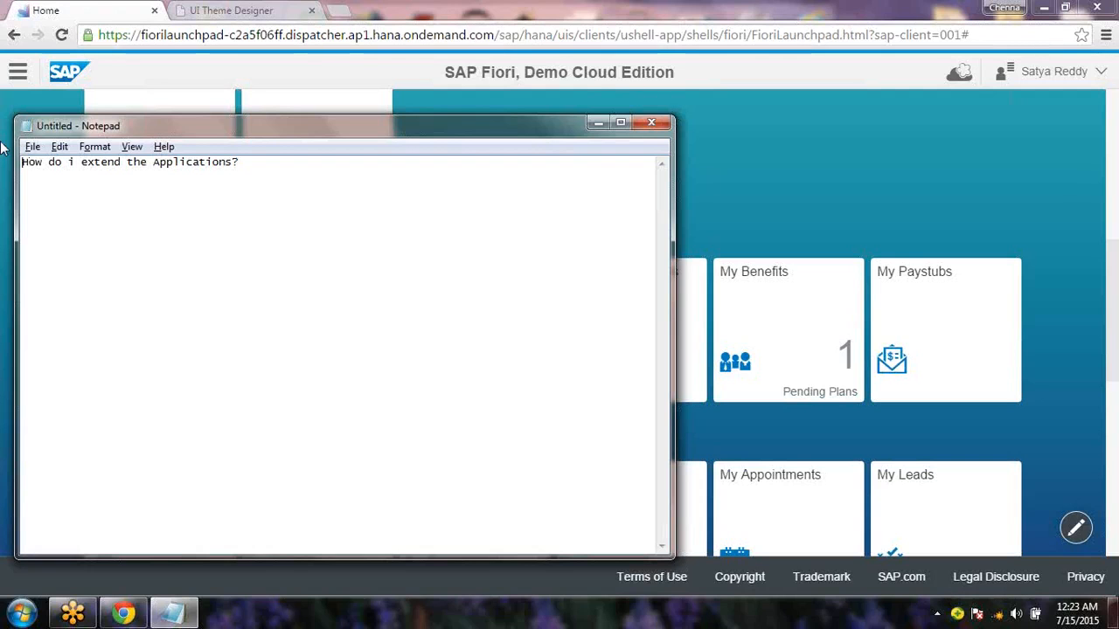
pyautogui.press('End')
pyautogui.press('Return')
pyautogui.write('How t')
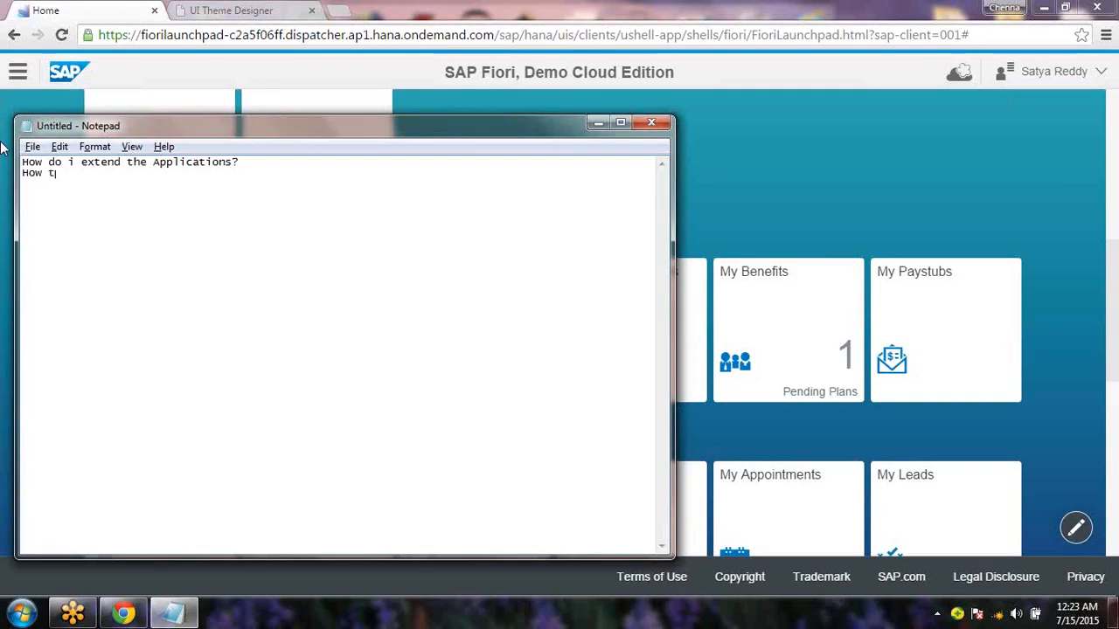
pyautogui.write('o adapt the Application')
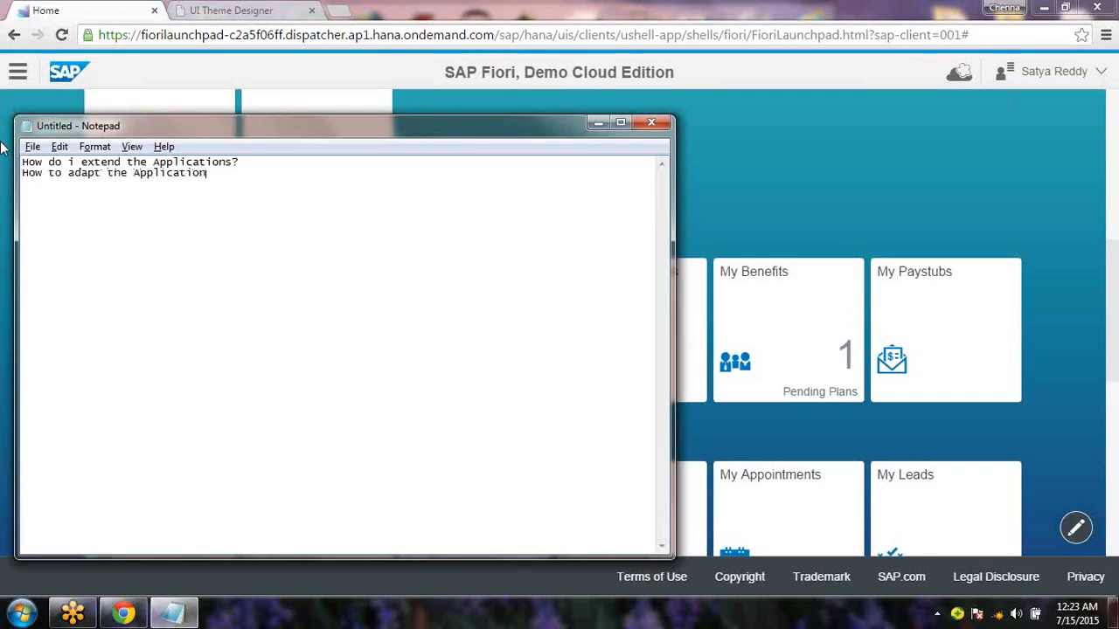
pyautogui.write('s UX')
pyautogui.write(' to your ')
pyautogui.write('Perso')
pyautogui.write('na;')
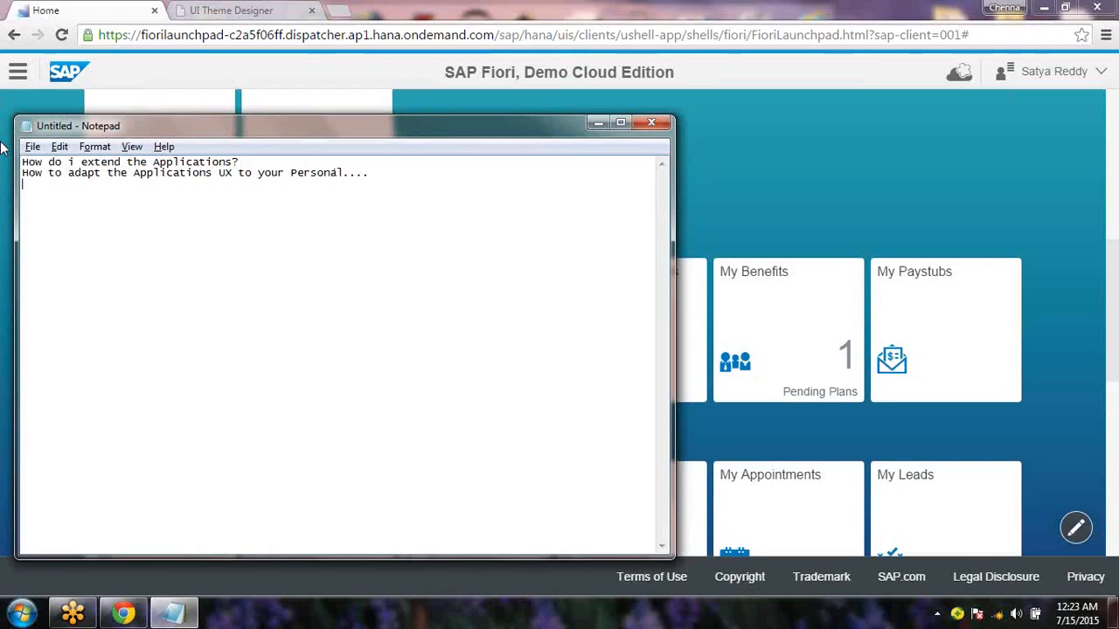
# Add an 'Add / Remove' line, then delete both draft lines, keeping only the extension question
pyautogui.press('Return')
pyautogui.write('Add / Remove ....')
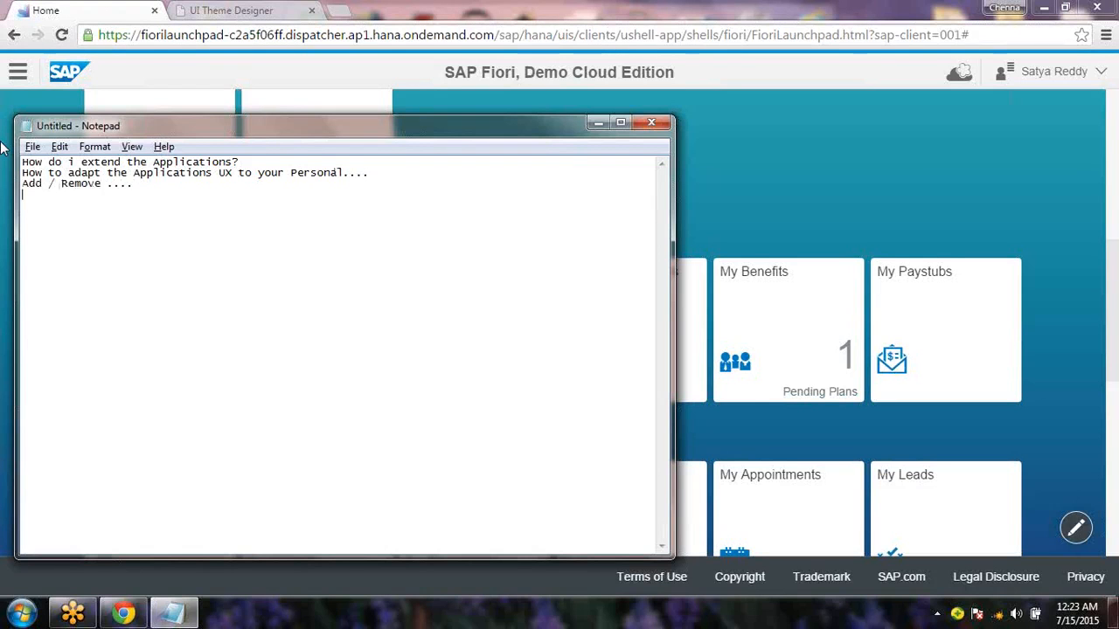
pyautogui.moveTo(140, 185); pyautogui.dragTo(1, 177)
pyautogui.press('BackSpace')
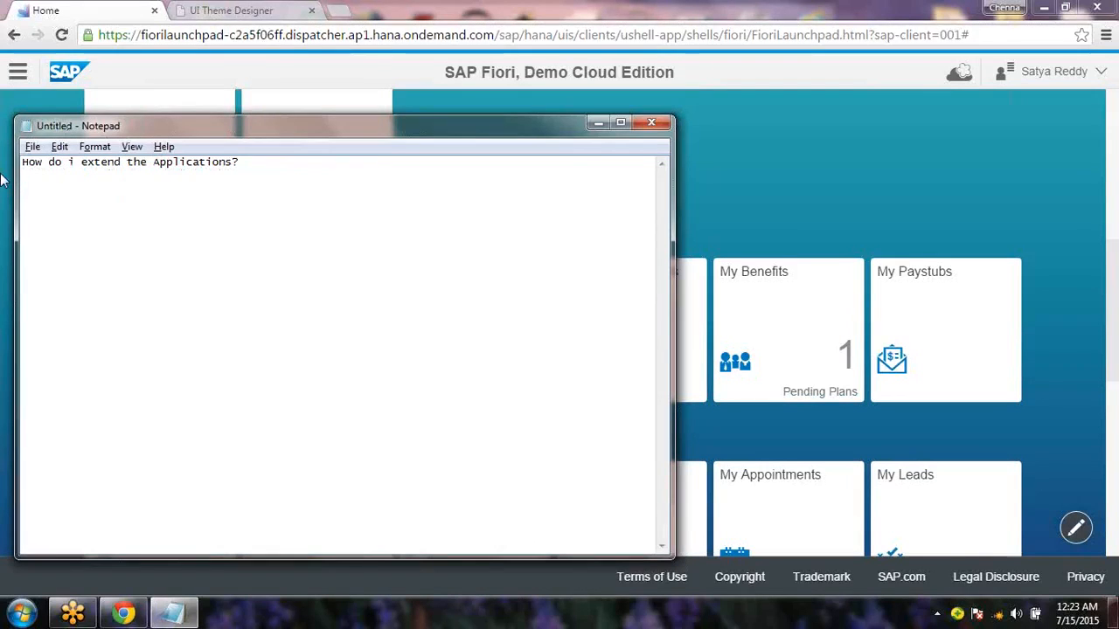
pyautogui.click(3, 178)
# Reopen My Leave Requests, scroll down to the Note field, then go back to the launchpad home
pyautogui.click(649, 379)
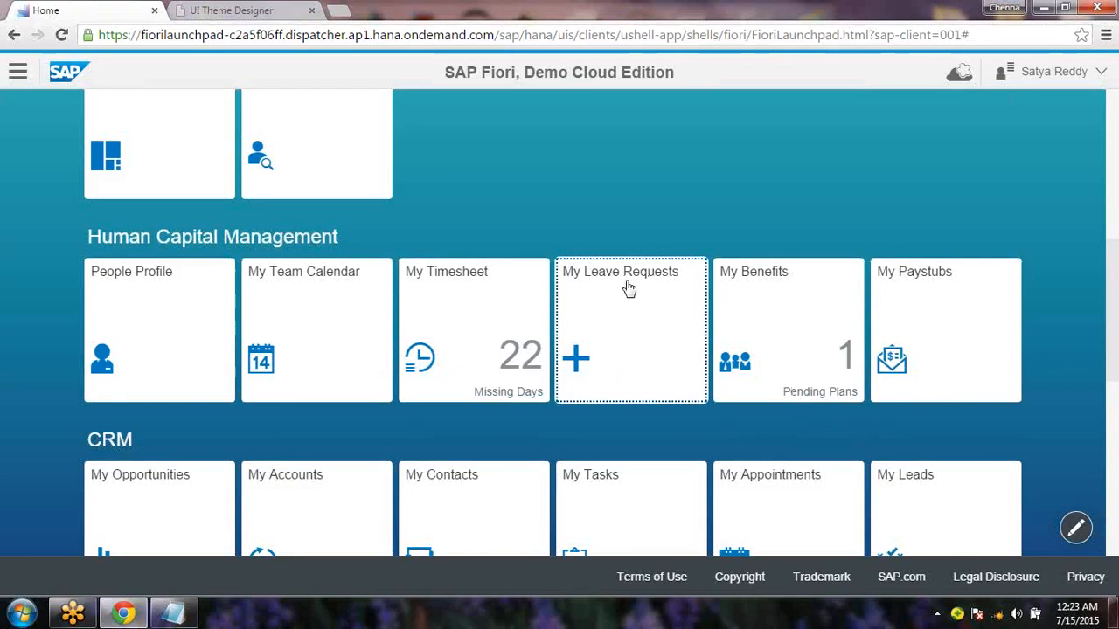
pyautogui.click(658, 383)
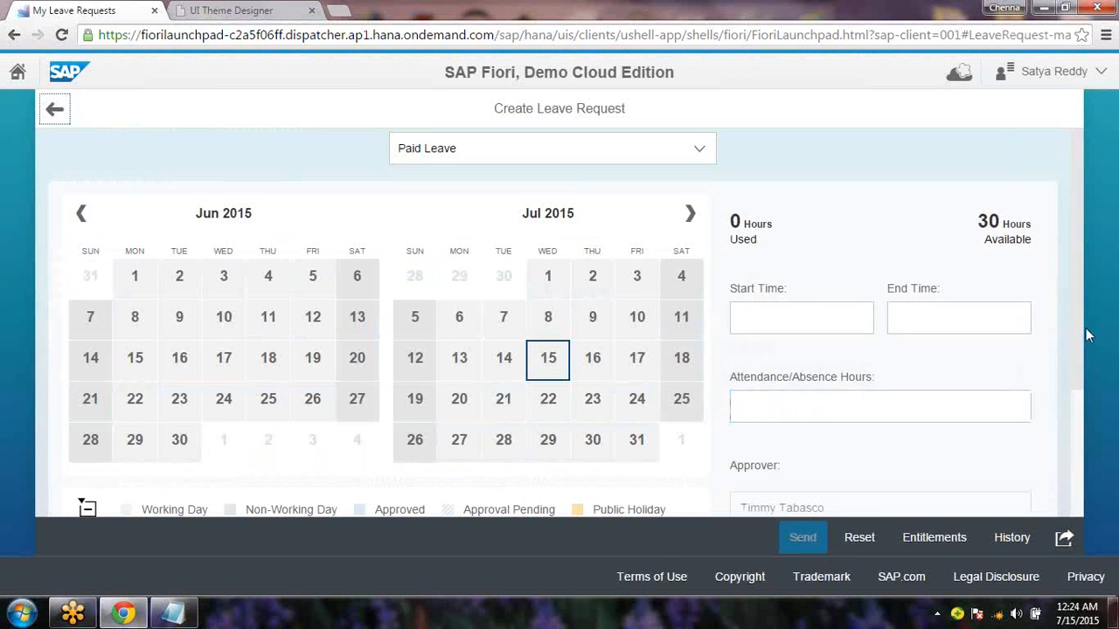
pyautogui.scroll(-1, 1085, 386)
pyautogui.scroll(1, 1086, 385)
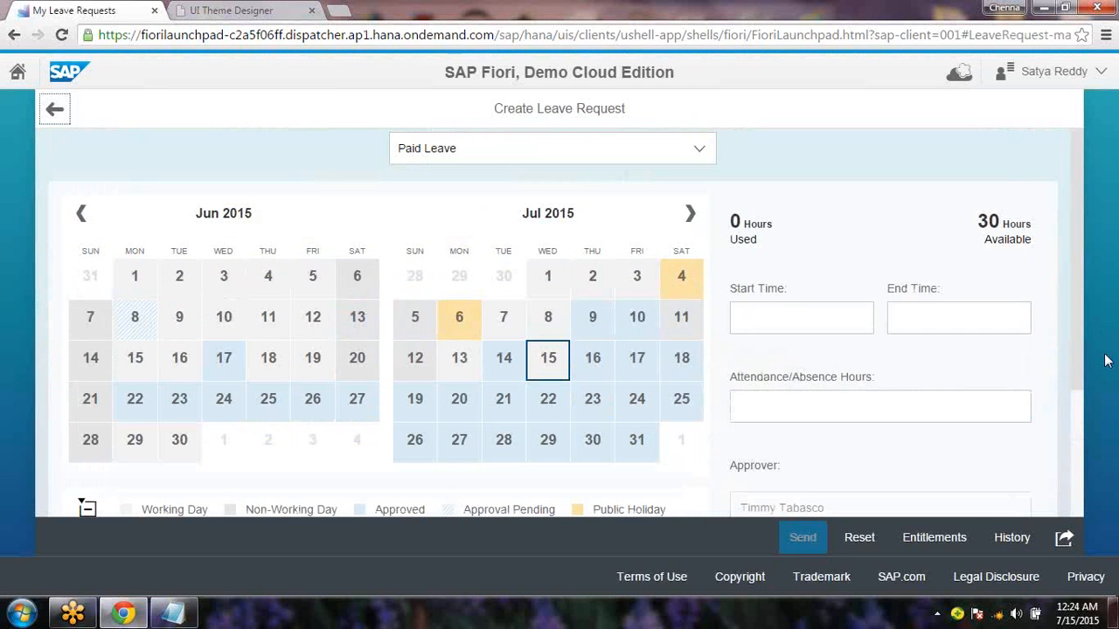
pyautogui.scroll(-4, 762, 421)
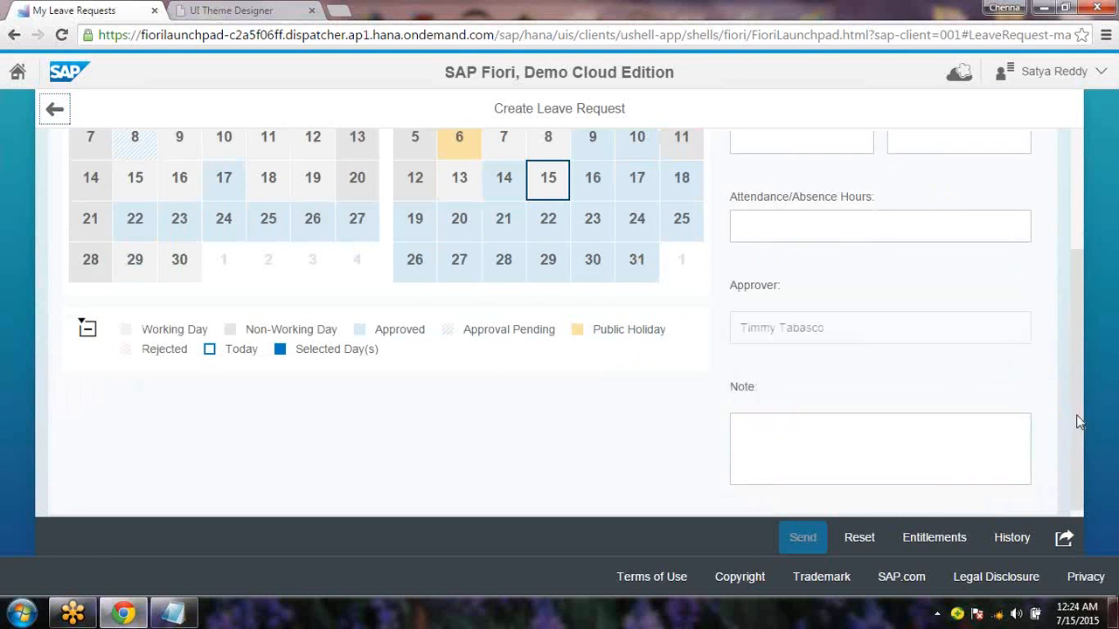
pyautogui.scroll(3, 1081, 325)
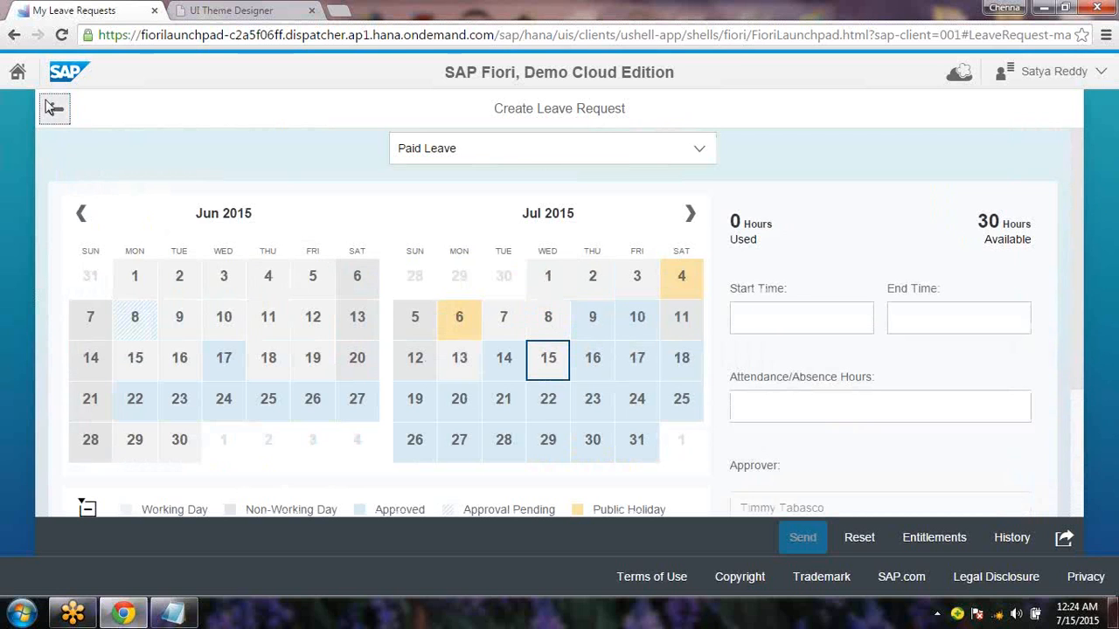
pyautogui.click(21, 73)
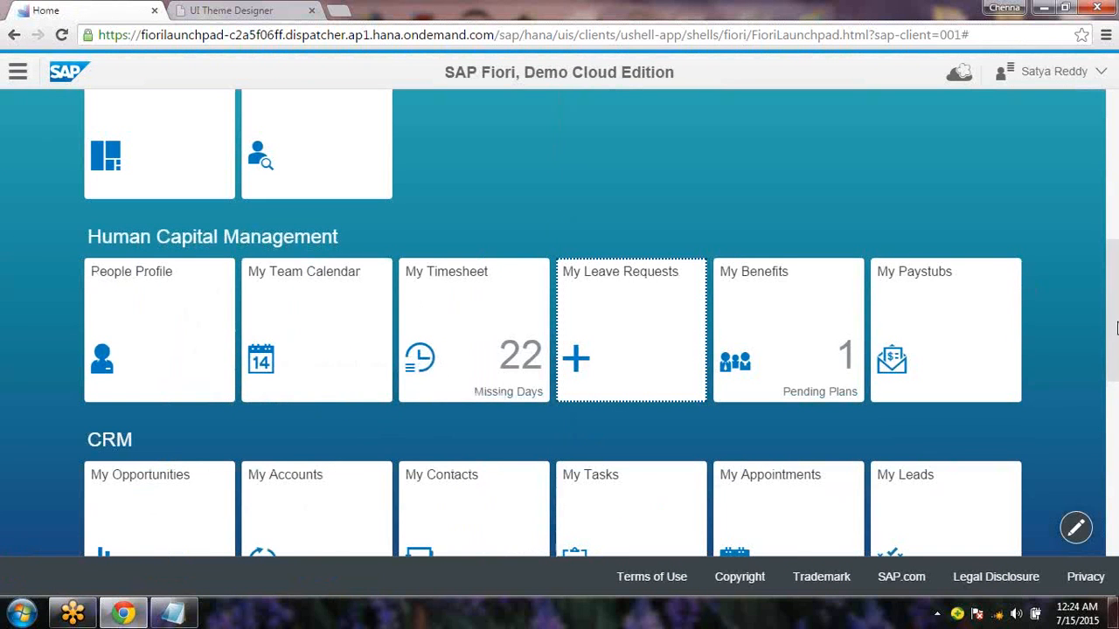
pyautogui.moveTo(1114, 229); pyautogui.dragTo(1117, 123)
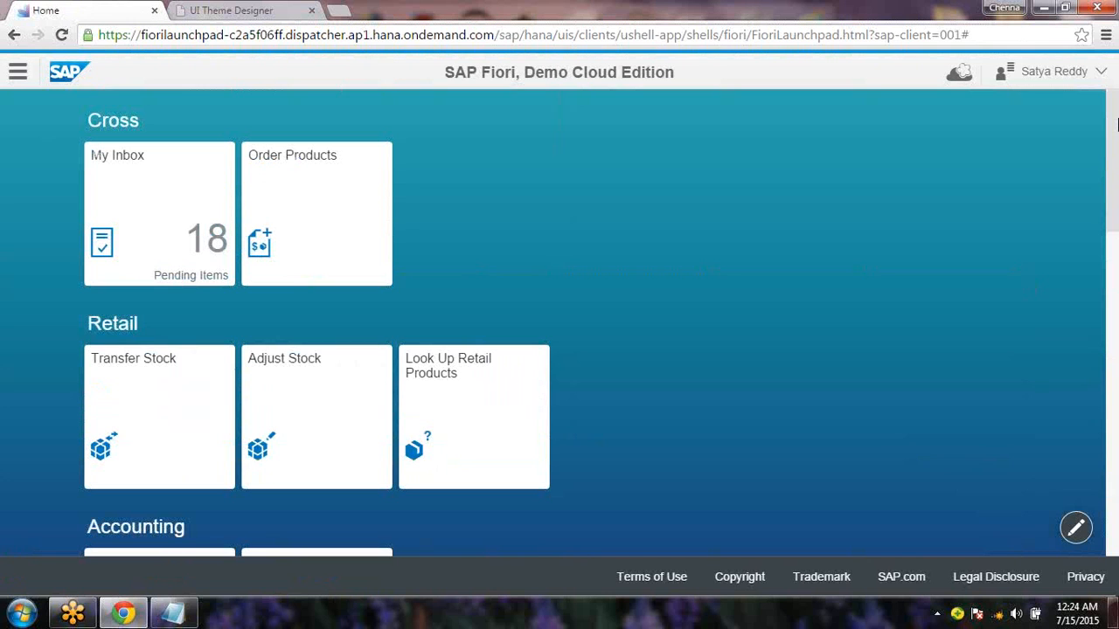
pyautogui.click(179, 619)
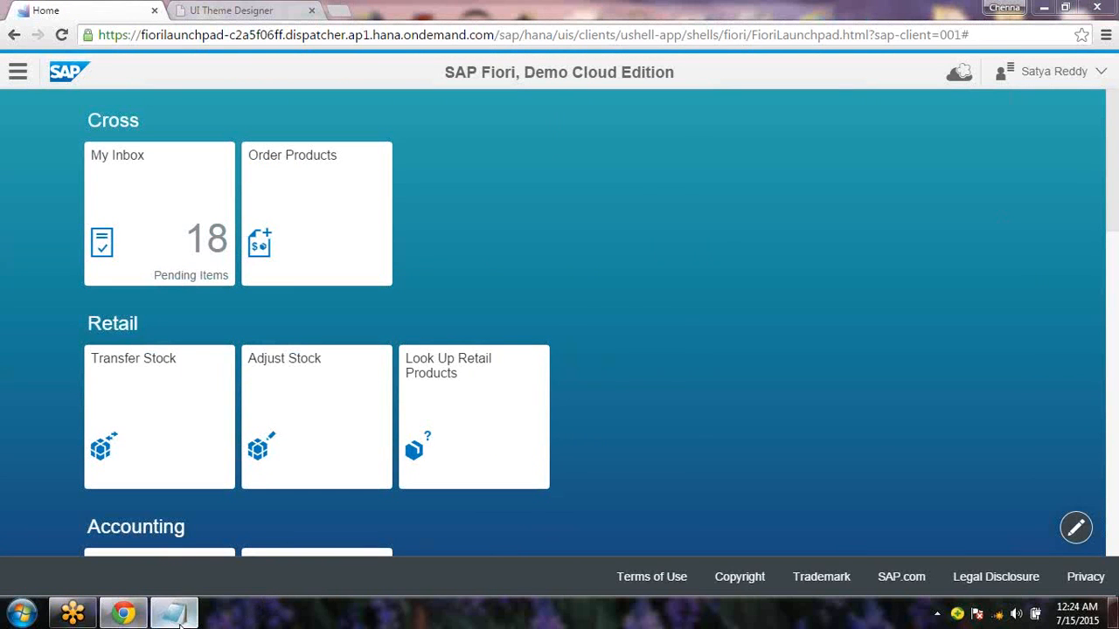
pyautogui.write('R')
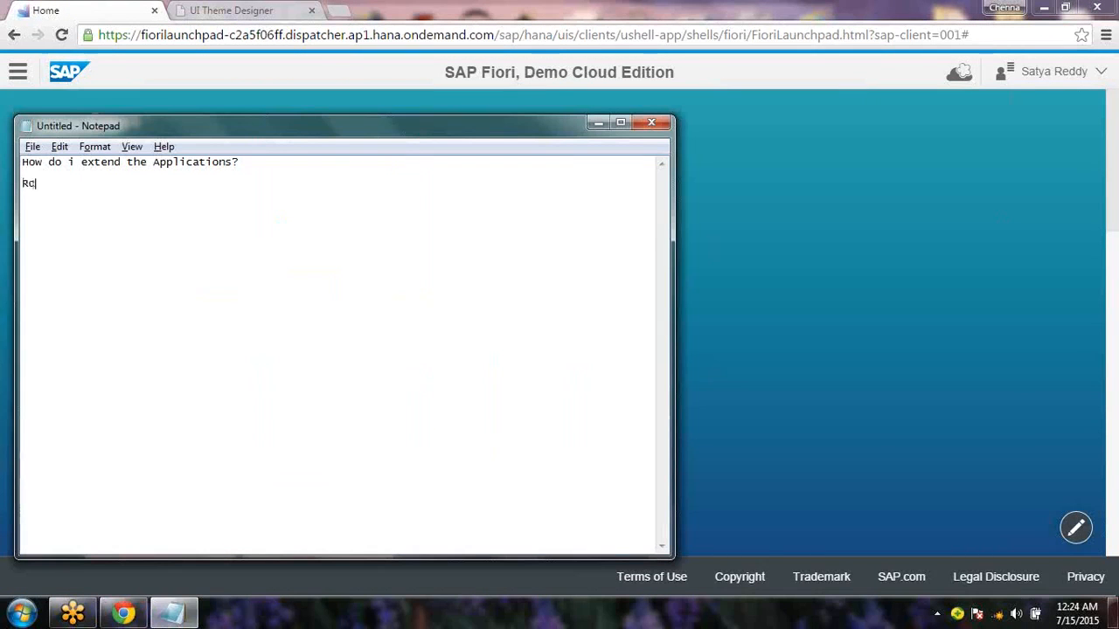
pyautogui.write('eq 1 =')
pyautogui.click(834, 487)
pyautogui.moveTo(1114, 224); pyautogui.dragTo(1114, 396)
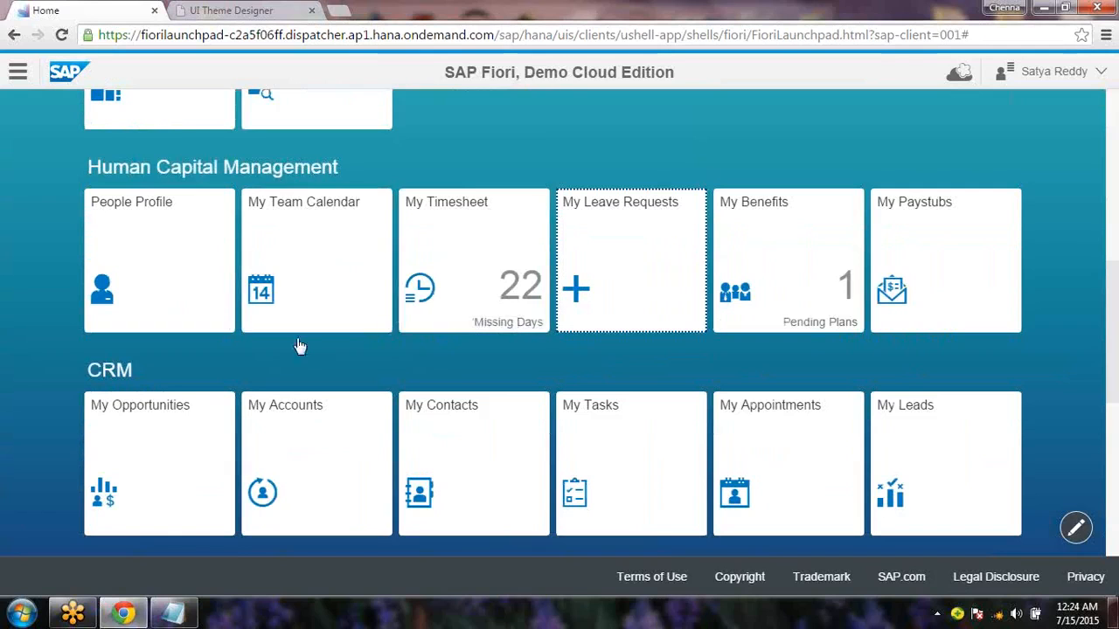
# Open My Accounts, scroll through its 10 accounts, then return to the launchpad home
pyautogui.click(318, 444)
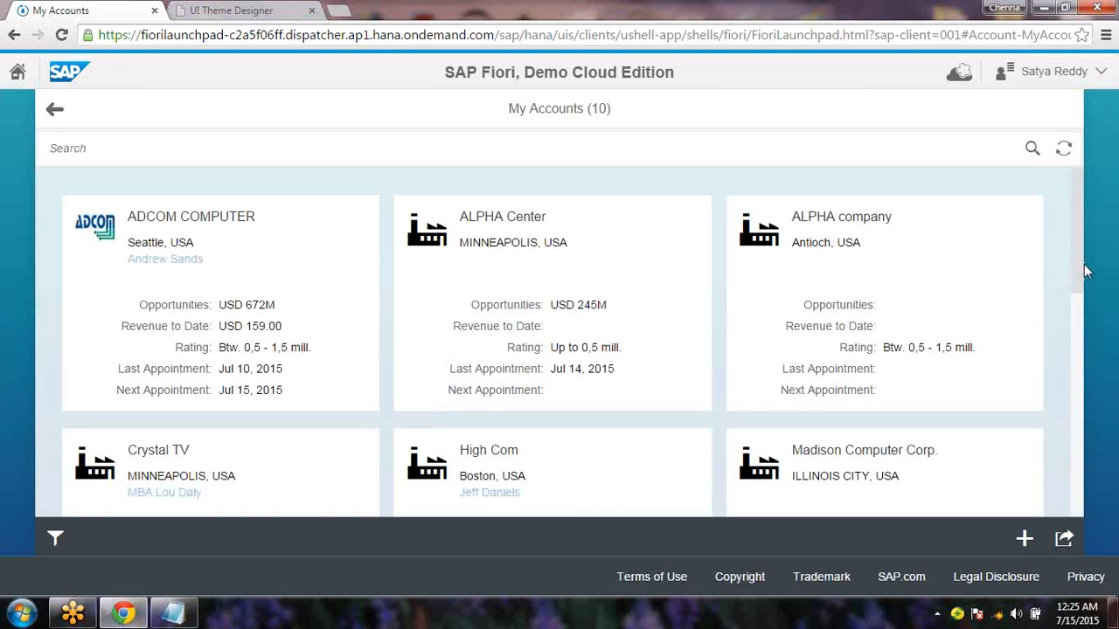
pyautogui.scroll(-1, 1088, 278)
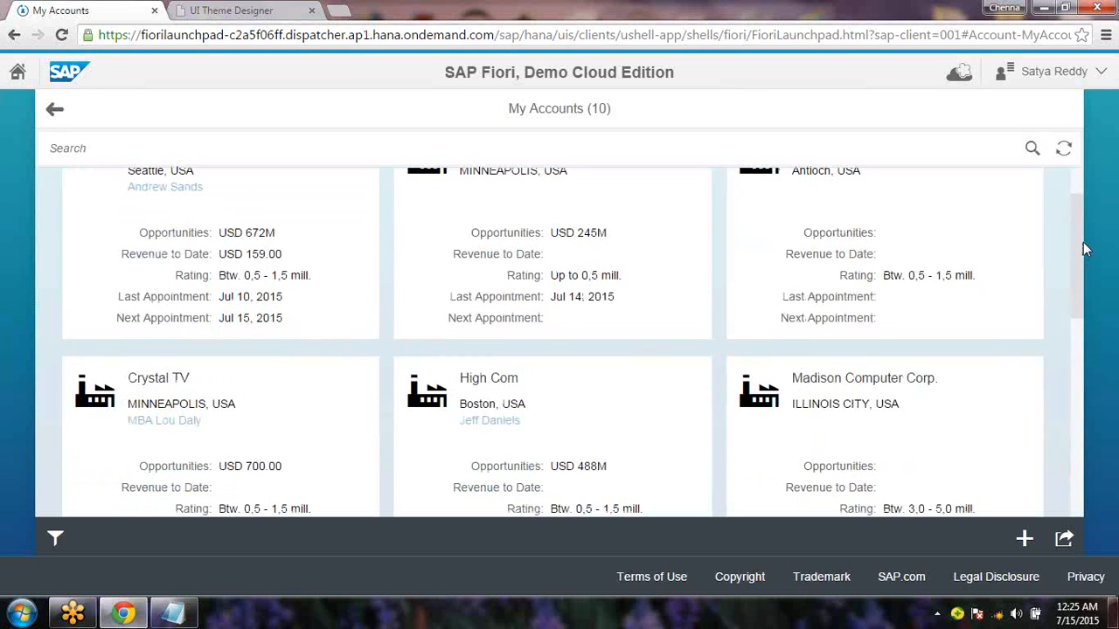
pyautogui.scroll(1, 1086, 252)
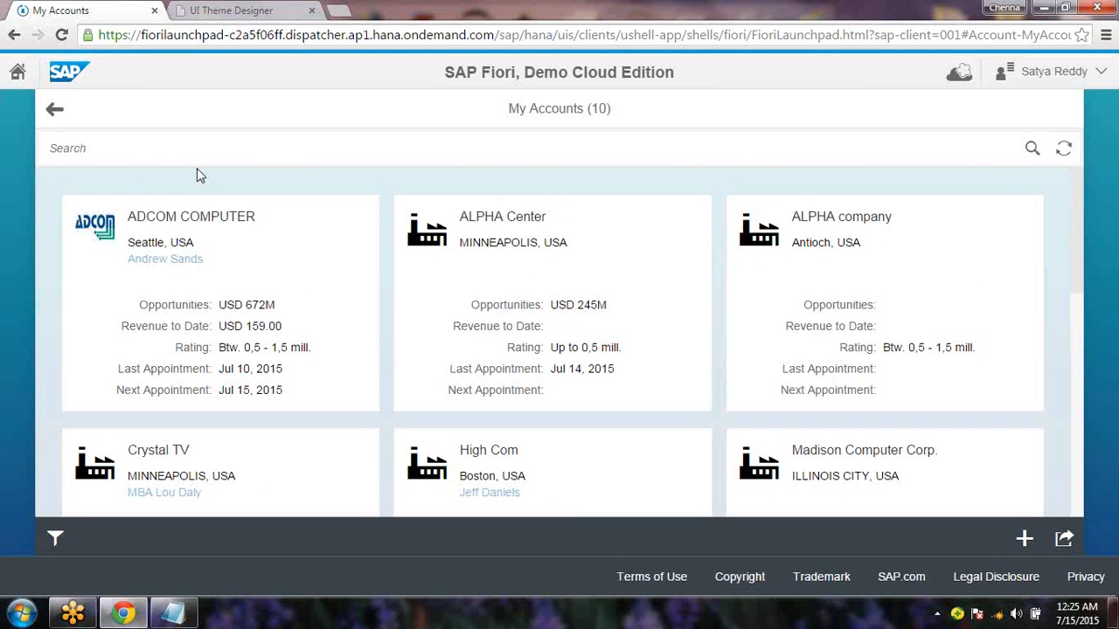
pyautogui.click(56, 109)
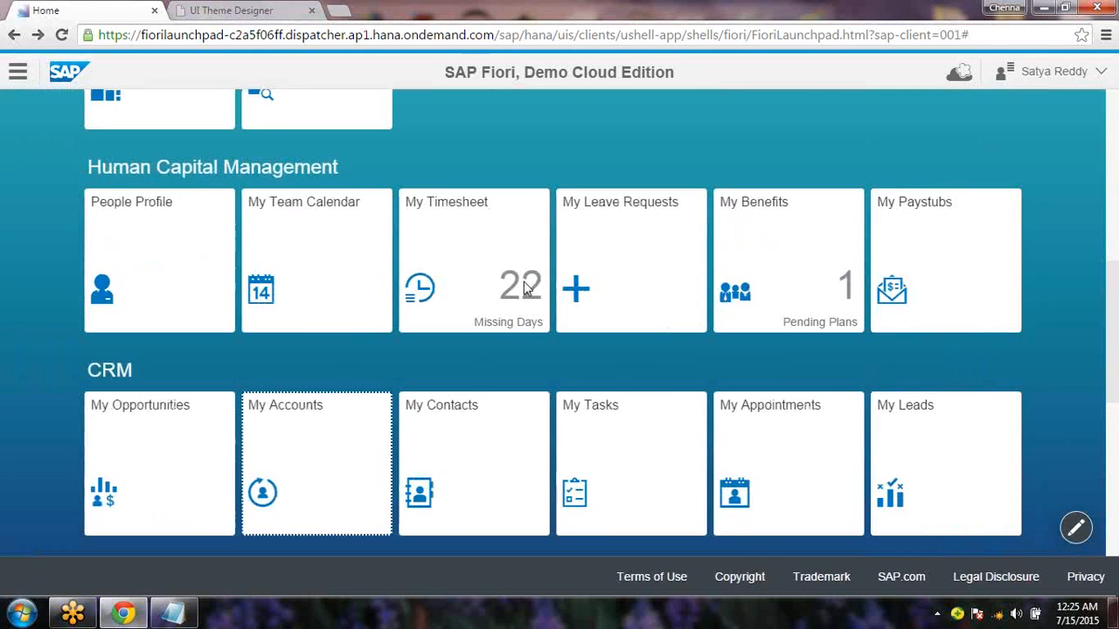
# Open My Leave Requests' Create Leave Request form at the Note field, then launch Paint
pyautogui.click(657, 264)
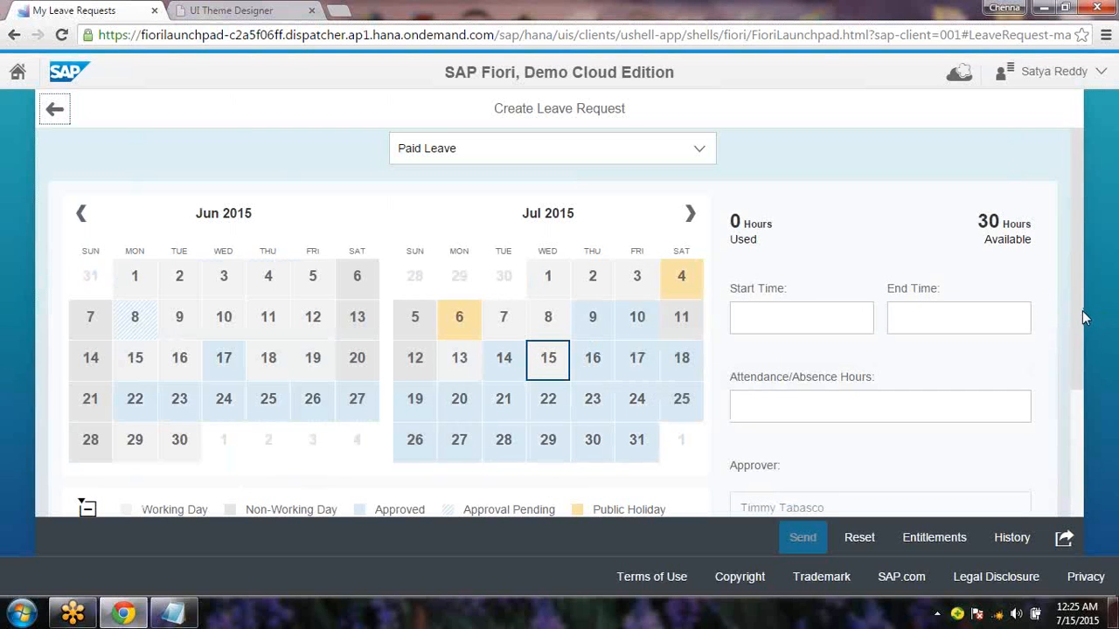
pyautogui.moveTo(1082, 310); pyautogui.dragTo(1087, 449)
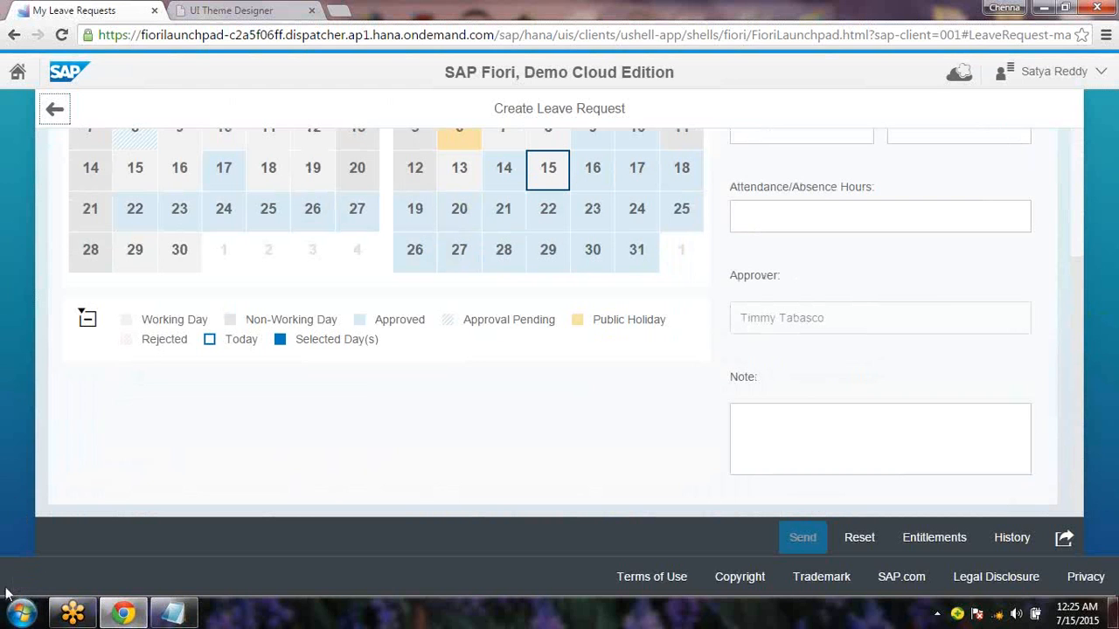
pyautogui.click(19, 615)
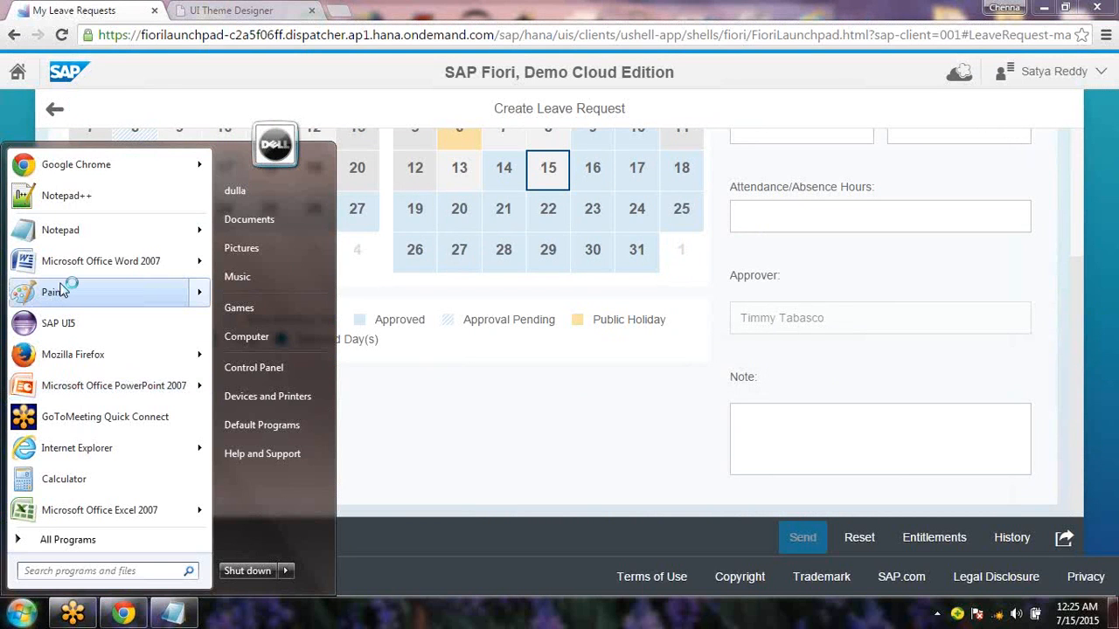
pyautogui.click(66, 289)
# Paste the leave-request screenshot and draw an orange pencil X across the Note box
pyautogui.hotkey('ctrl', 'v')
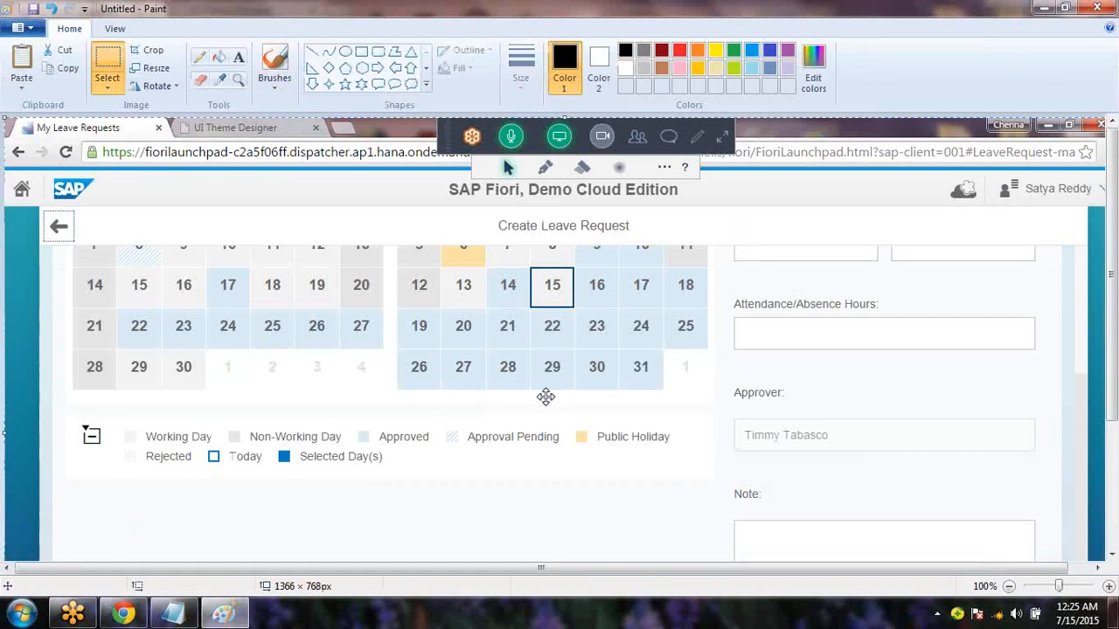
pyautogui.moveTo(520, 407)
pyautogui.mouseDown()
pyautogui.moveTo(481, 271)
pyautogui.moveTo(504, 290)
pyautogui.moveTo(525, 285)
pyautogui.mouseUp()
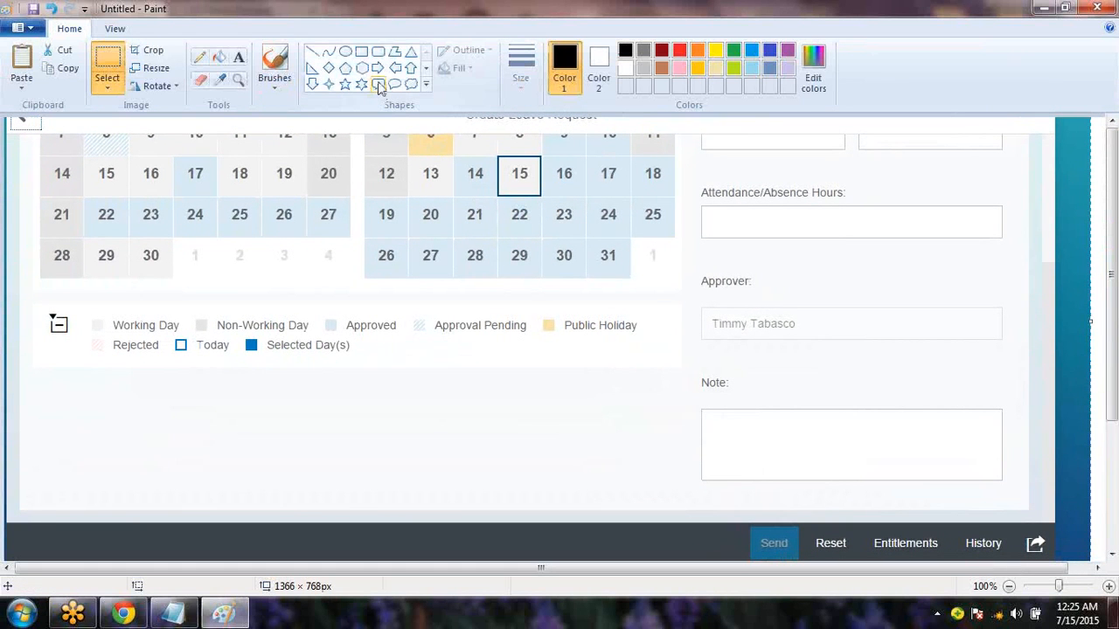
pyautogui.click(376, 54)
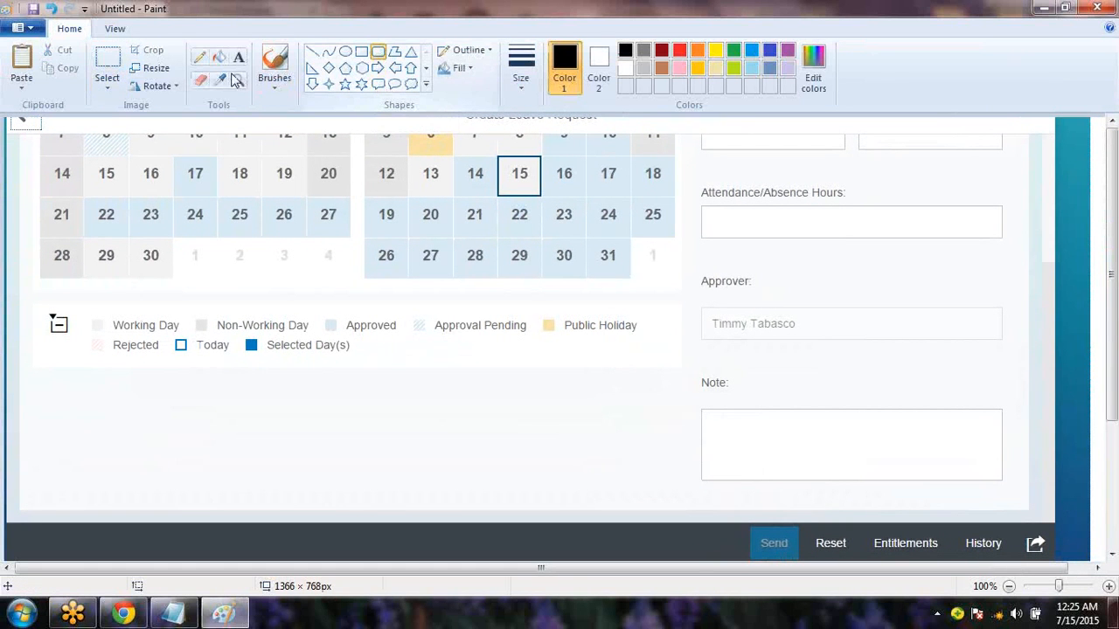
pyautogui.click(199, 56)
pyautogui.moveTo(822, 405); pyautogui.dragTo(747, 475)
pyautogui.hotkey('ctrl', 'z')
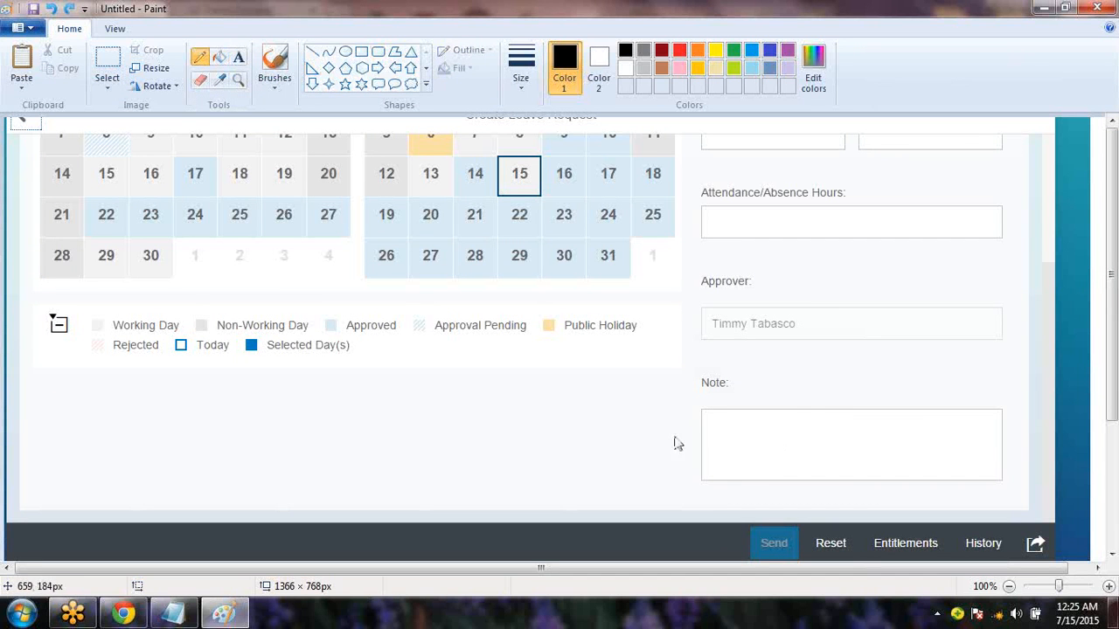
pyautogui.click(699, 51)
pyautogui.moveTo(848, 402); pyautogui.dragTo(767, 481)
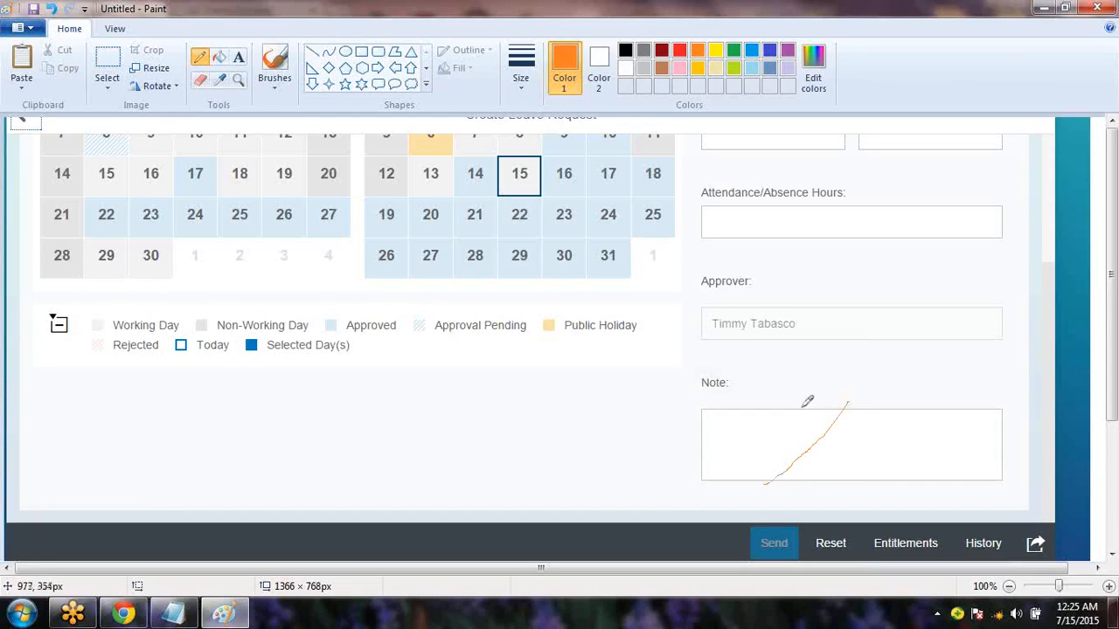
pyautogui.moveTo(792, 408)
pyautogui.mouseDown()
pyautogui.moveTo(863, 460)
pyautogui.moveTo(865, 476)
pyautogui.mouseUp()
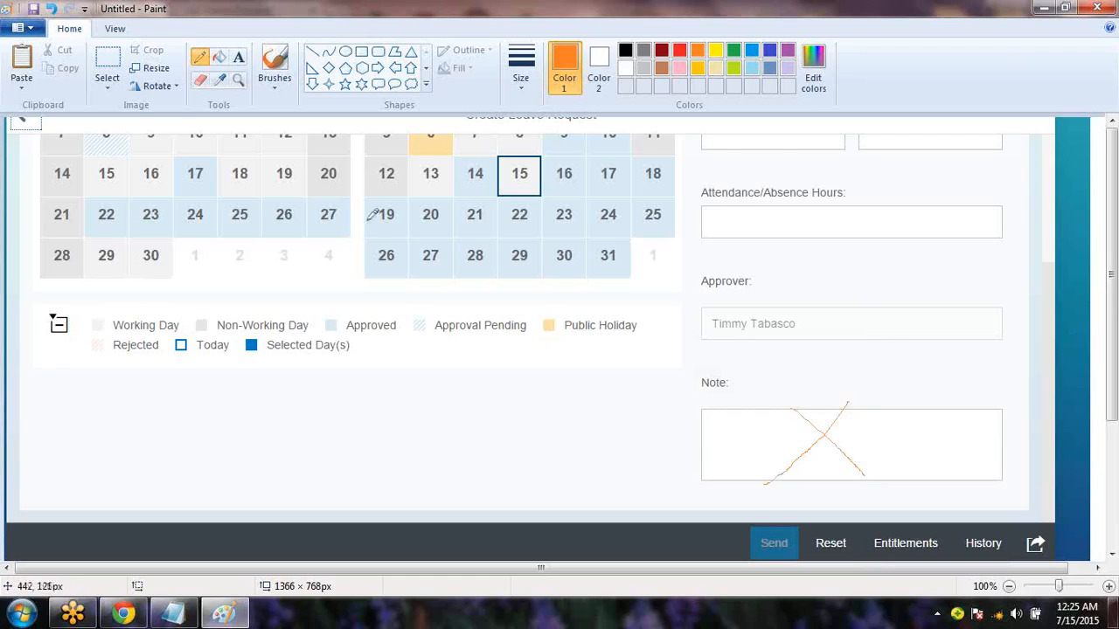
# Label the Note box with the text 'Remove This Box'
pyautogui.click(237, 57)
pyautogui.moveTo(835, 422); pyautogui.dragTo(955, 452)
pyautogui.write('Remove This Box')
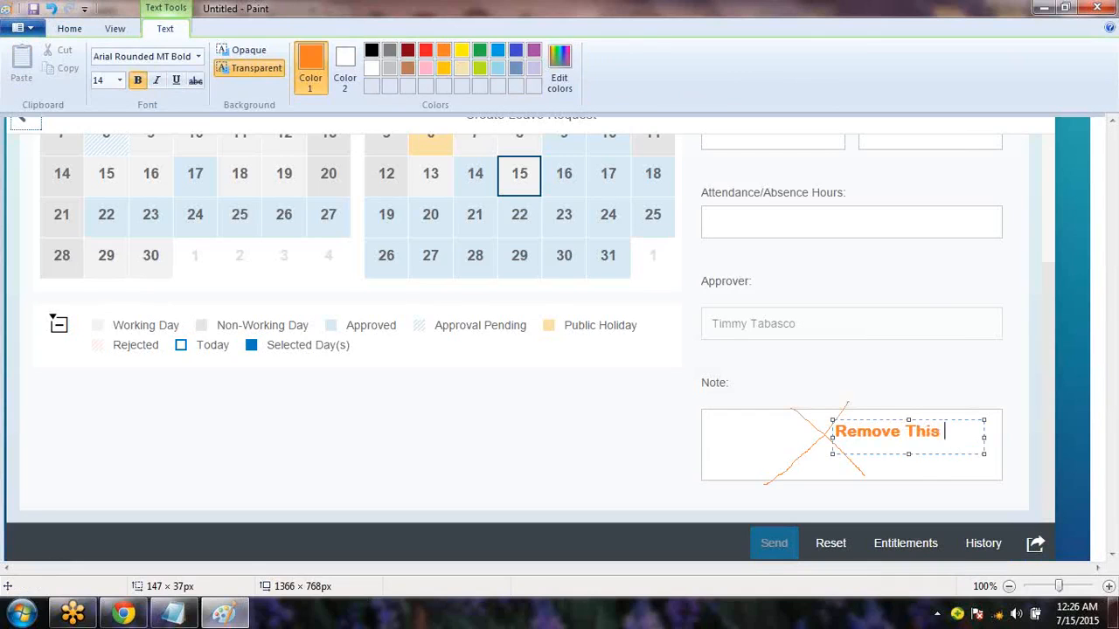
pyautogui.click(624, 444)
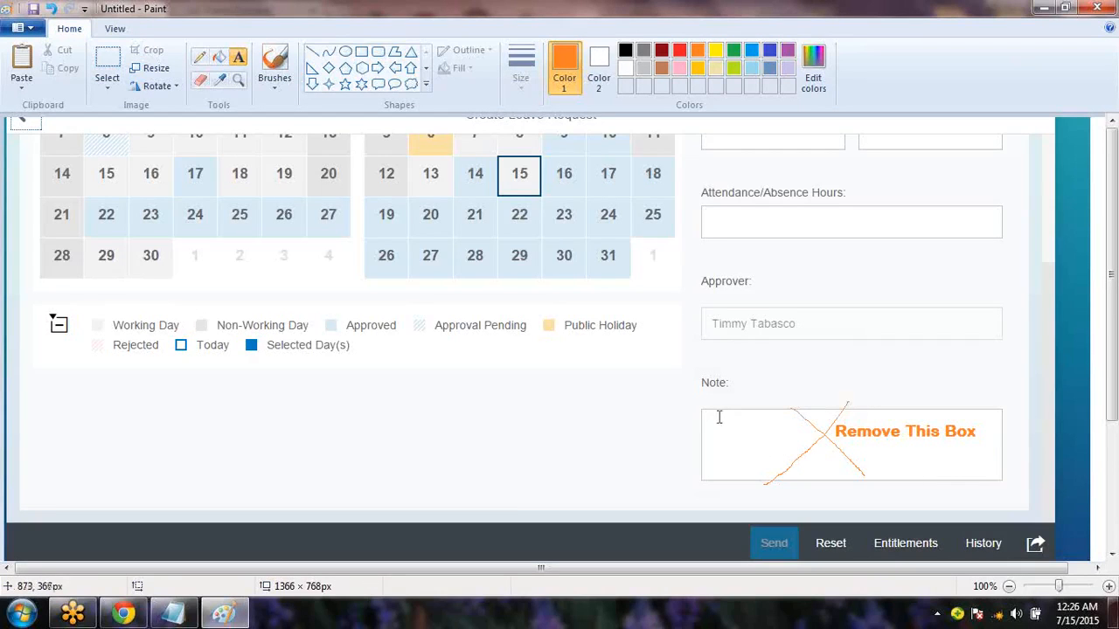
pyautogui.hotkey('alt', 'Tab')
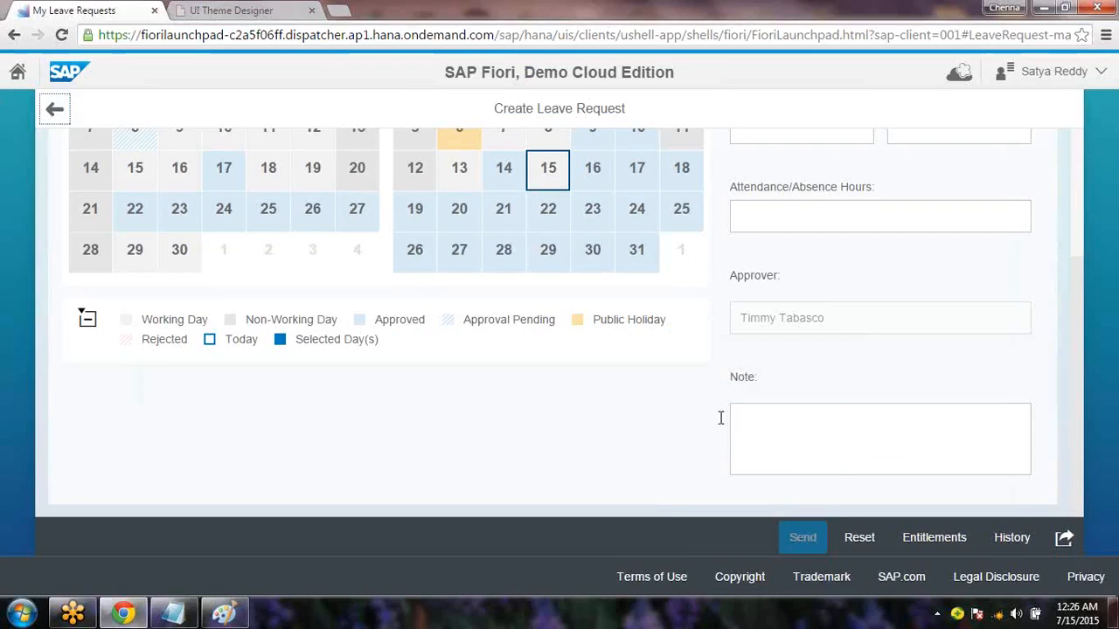
# In Notepad, complete the line to read 'Req 1 = Remove the Note TextField / TextBox', then return to the browser
pyautogui.click(186, 610)
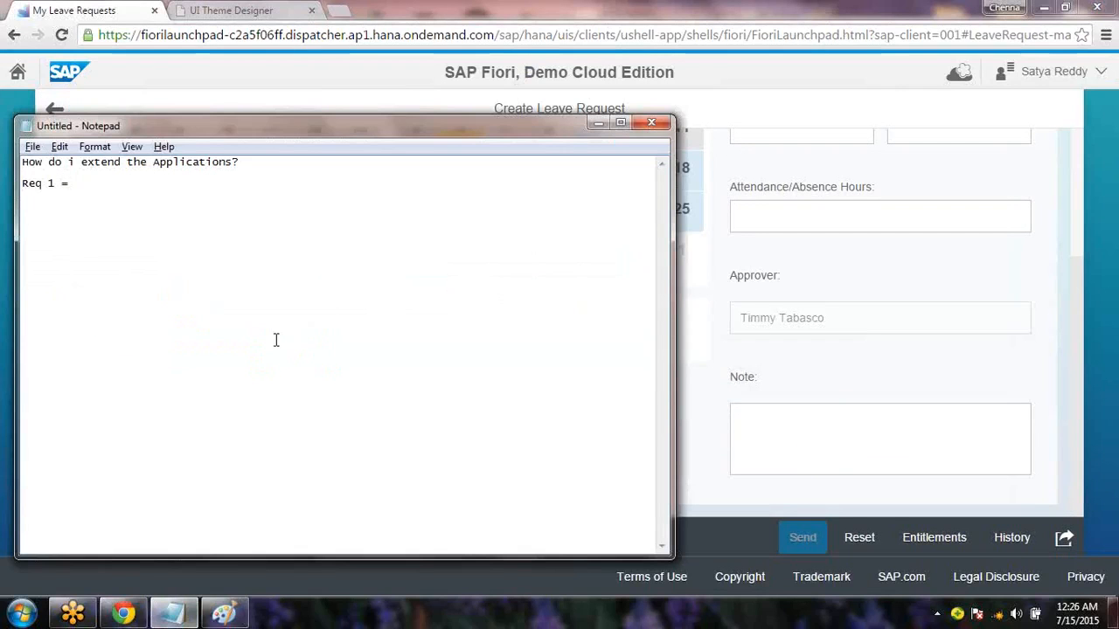
pyautogui.write('Re')
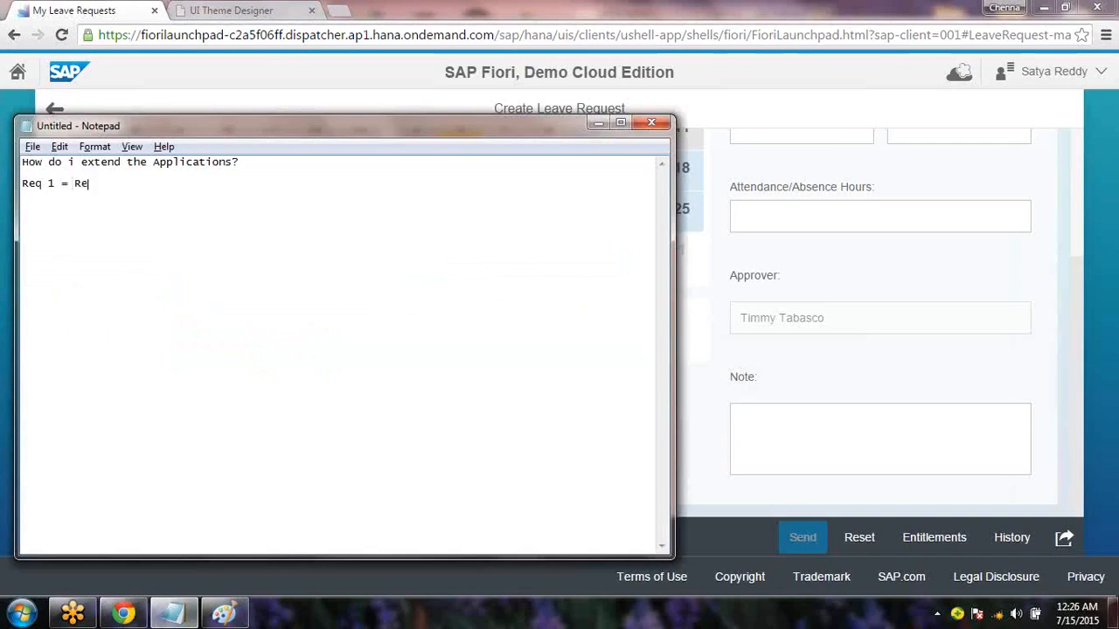
pyautogui.write('move the Note Te')
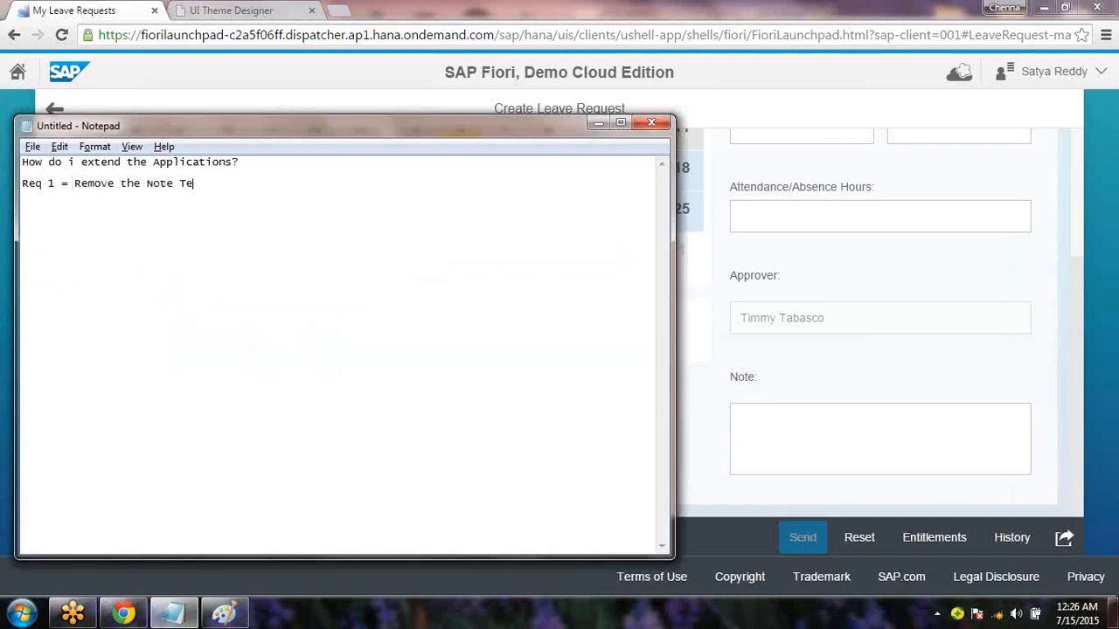
pyautogui.write('xtField / TextBox /')
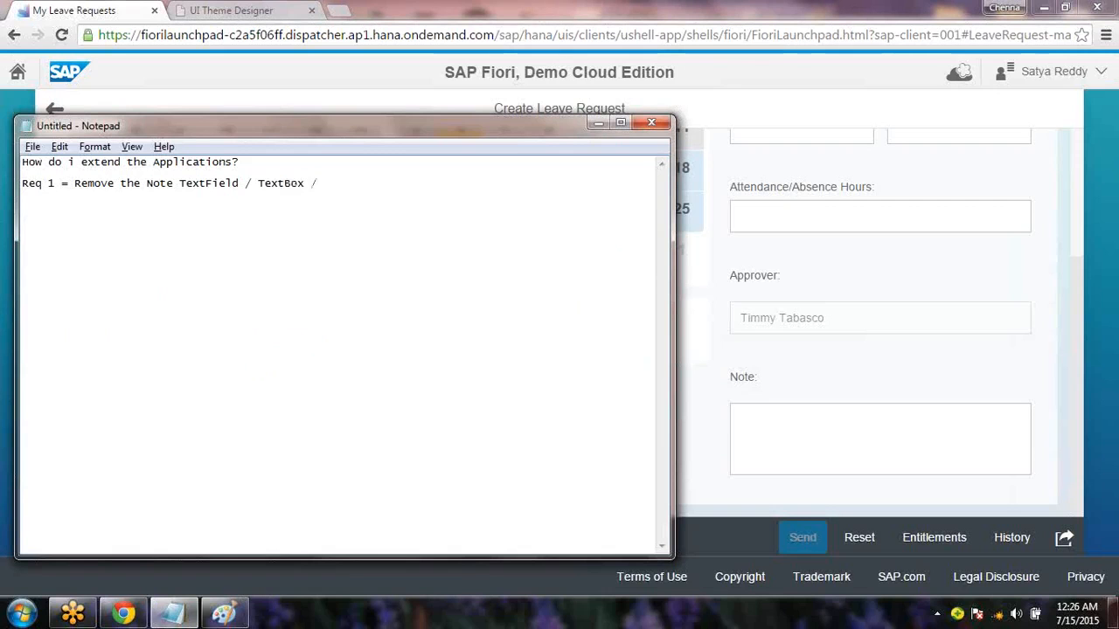
pyautogui.press('Return')
pyautogui.hotkey('alt', 'Tab')
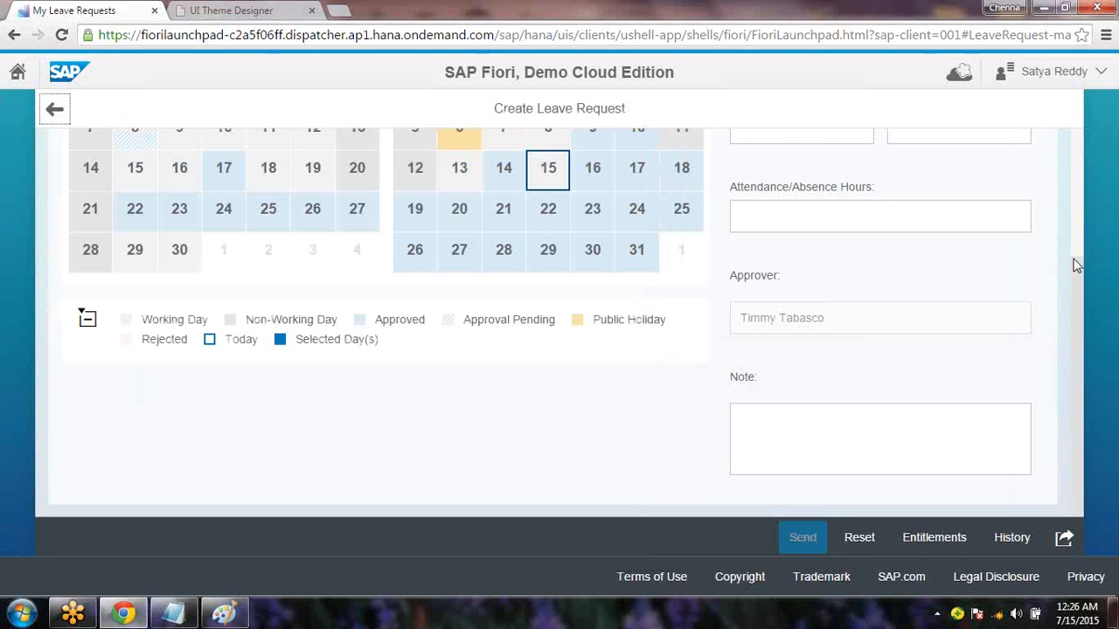
pyautogui.scroll(3, 1083, 123)
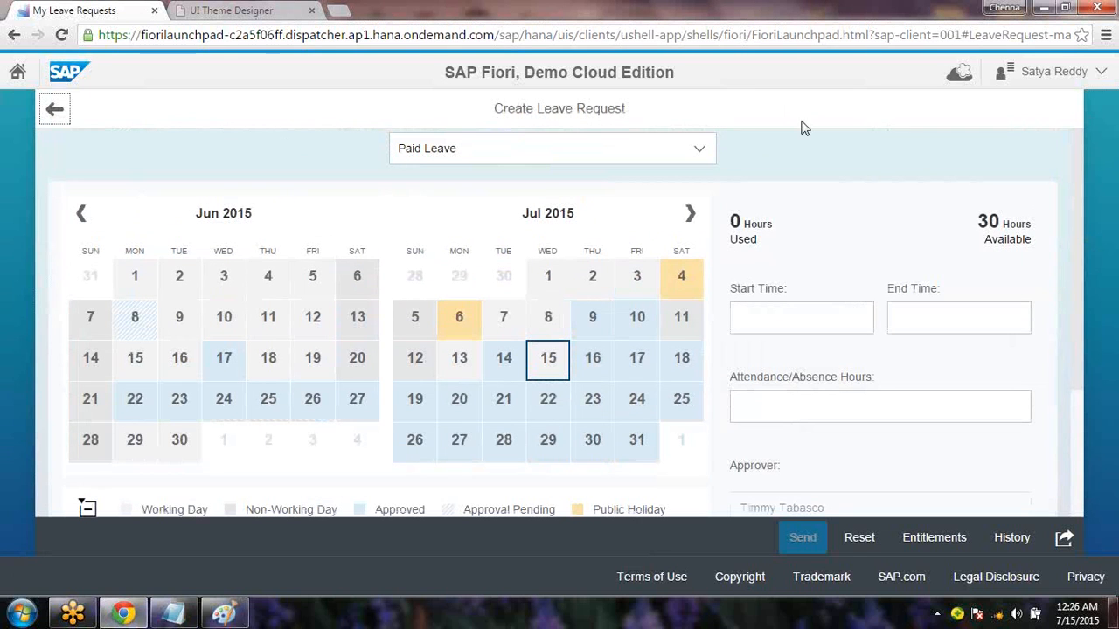
# From the launchpad home, choose Develop Apps and select My Leave Requests as the app to extend
pyautogui.click(68, 115)
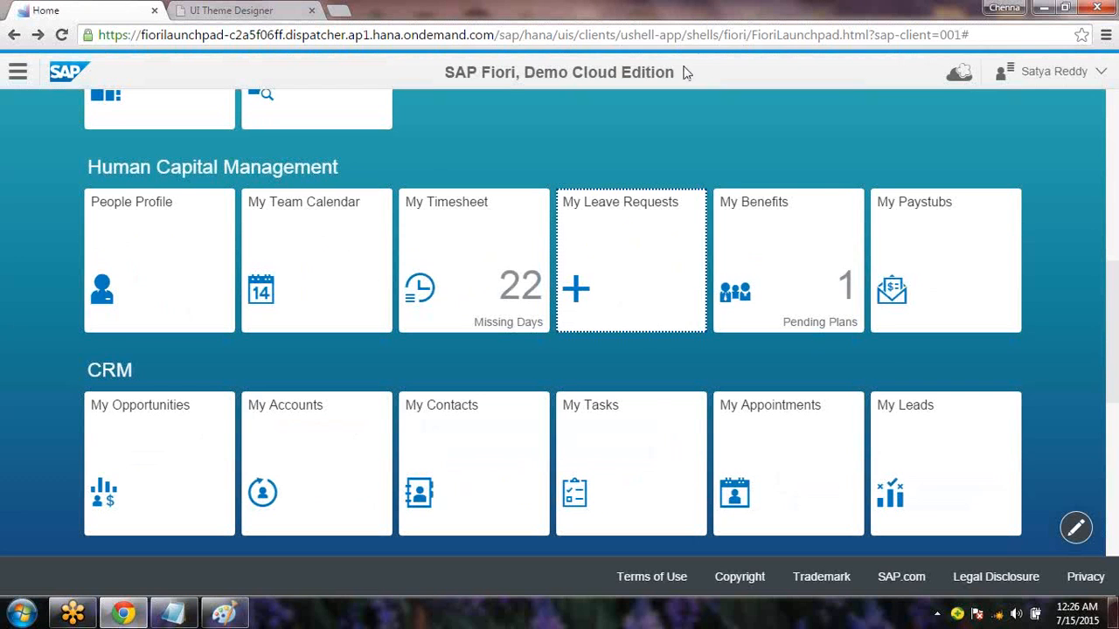
pyautogui.click(959, 74)
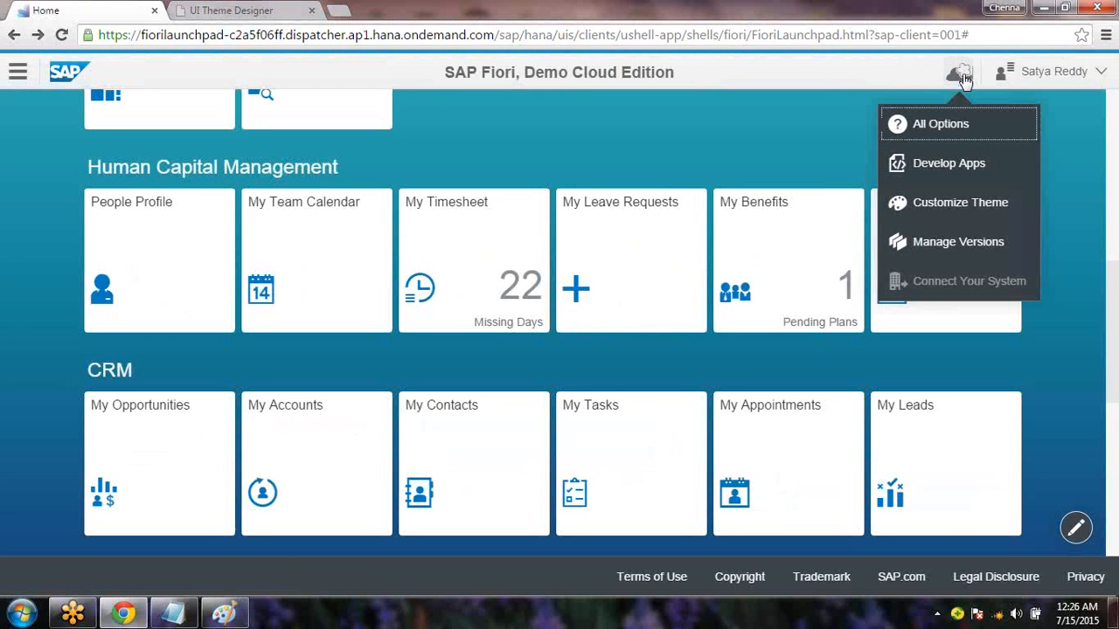
pyautogui.click(949, 164)
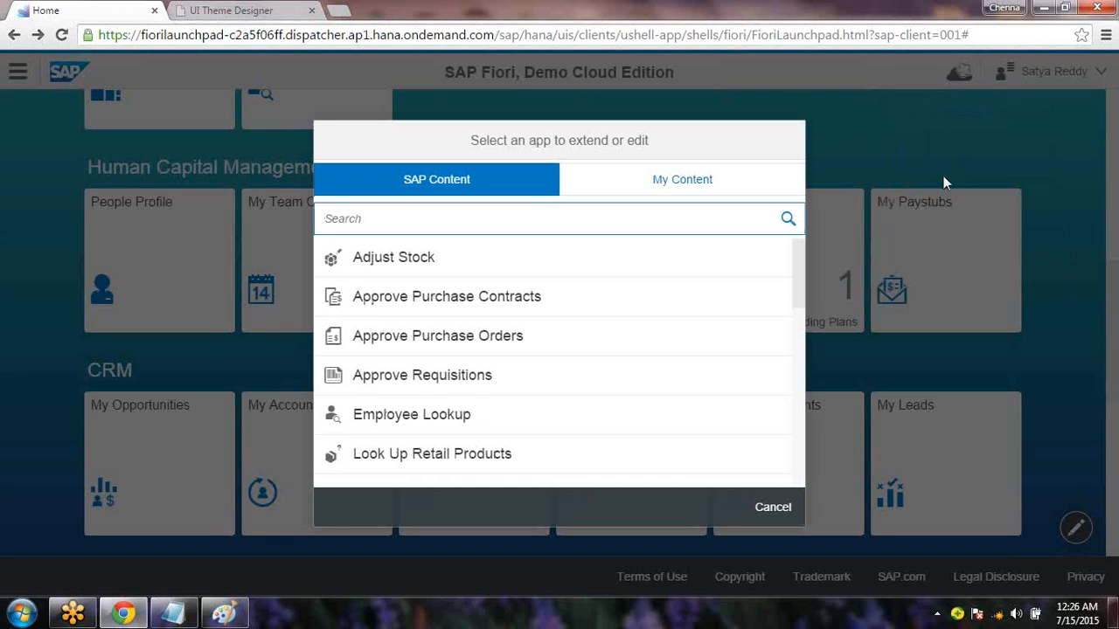
pyautogui.moveTo(800, 280); pyautogui.dragTo(814, 379)
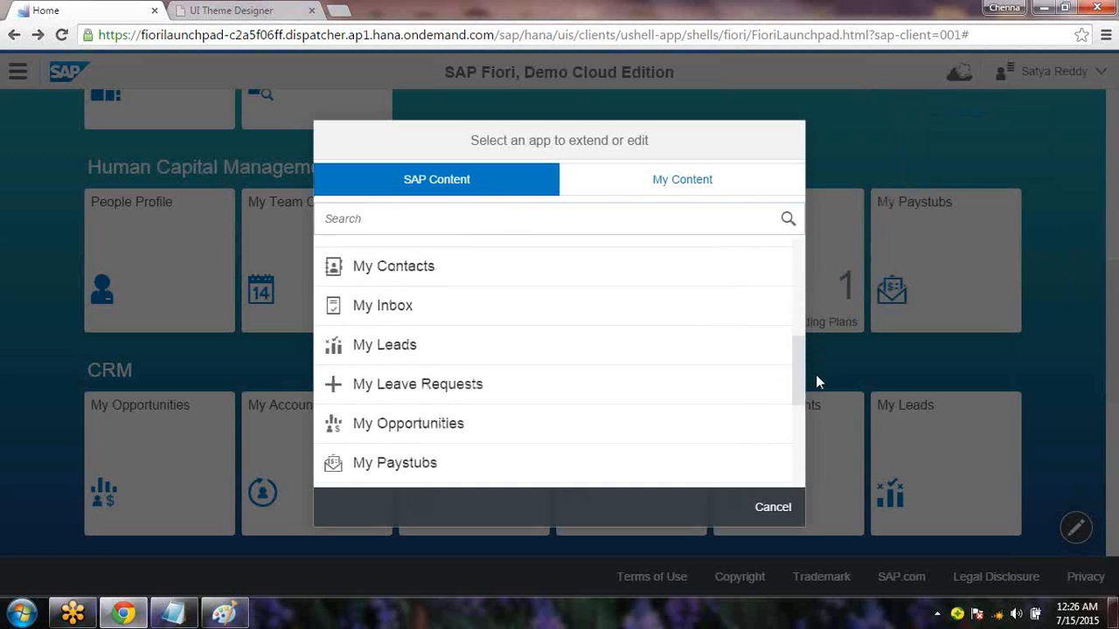
pyautogui.click(419, 368)
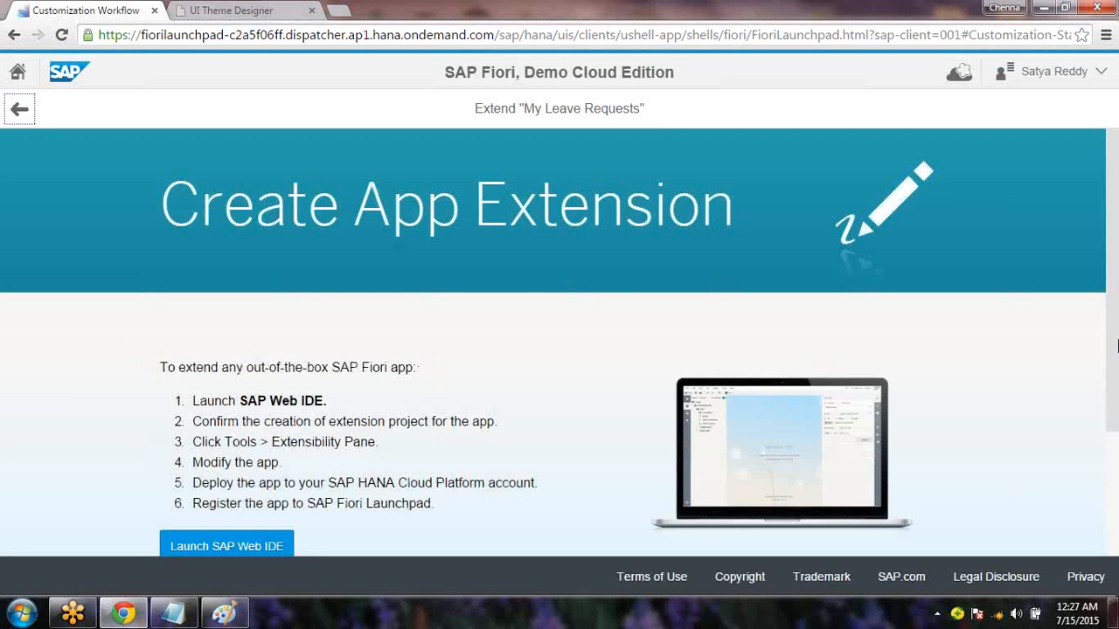
pyautogui.scroll(-2, 1116, 345)
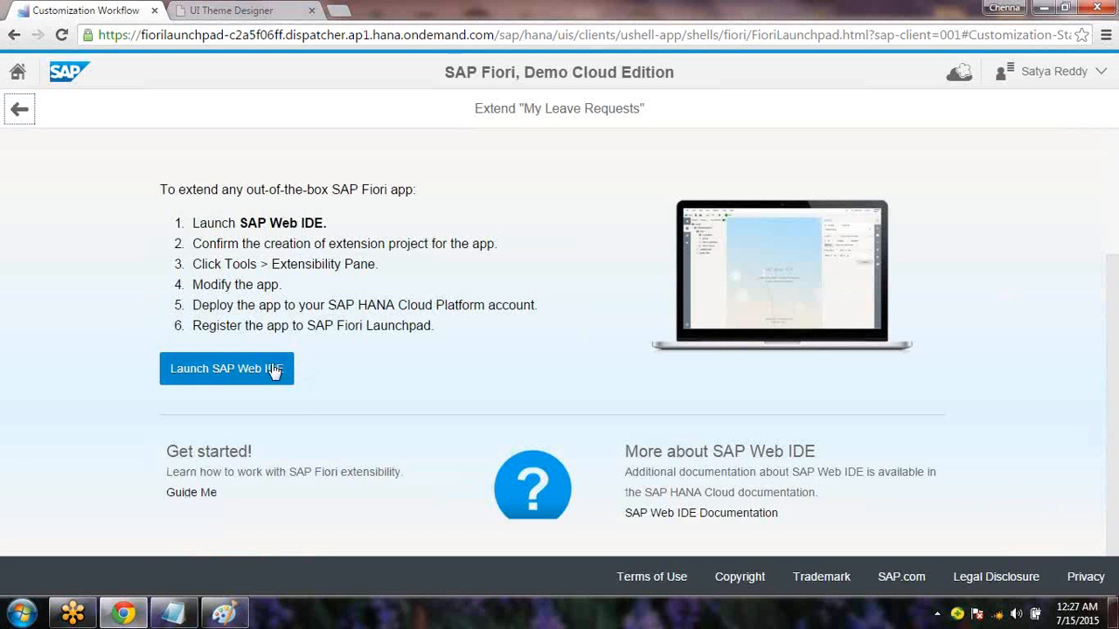
# Launch SAP Web IDE for the hcmmyleaverequest extension, then return to the Customization Workflow tab
pyautogui.click(242, 377)
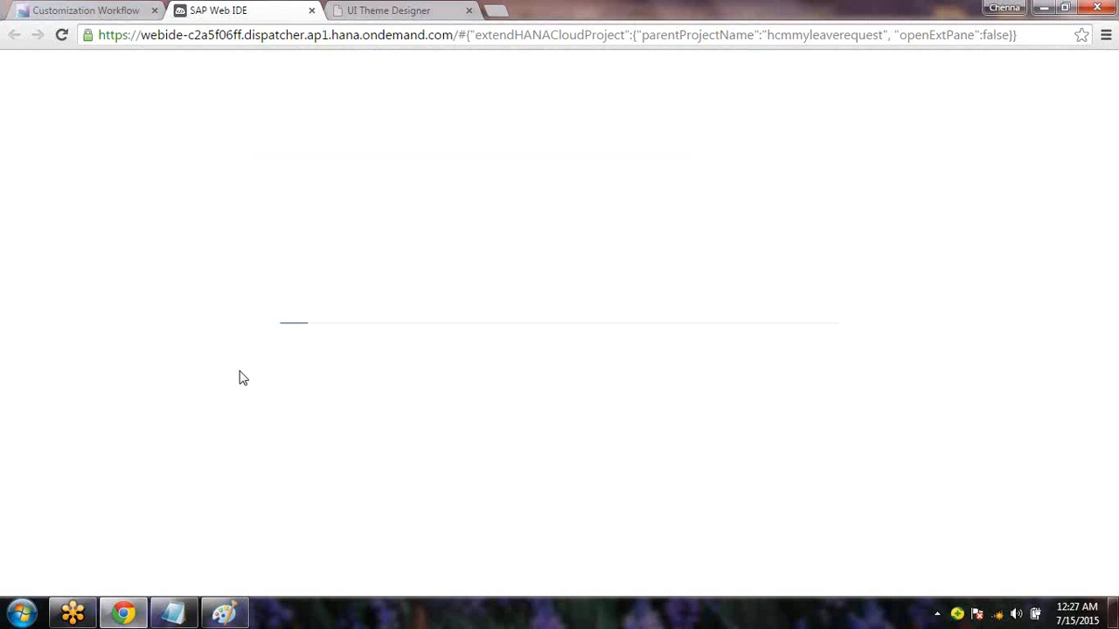
pyautogui.click(103, 16)
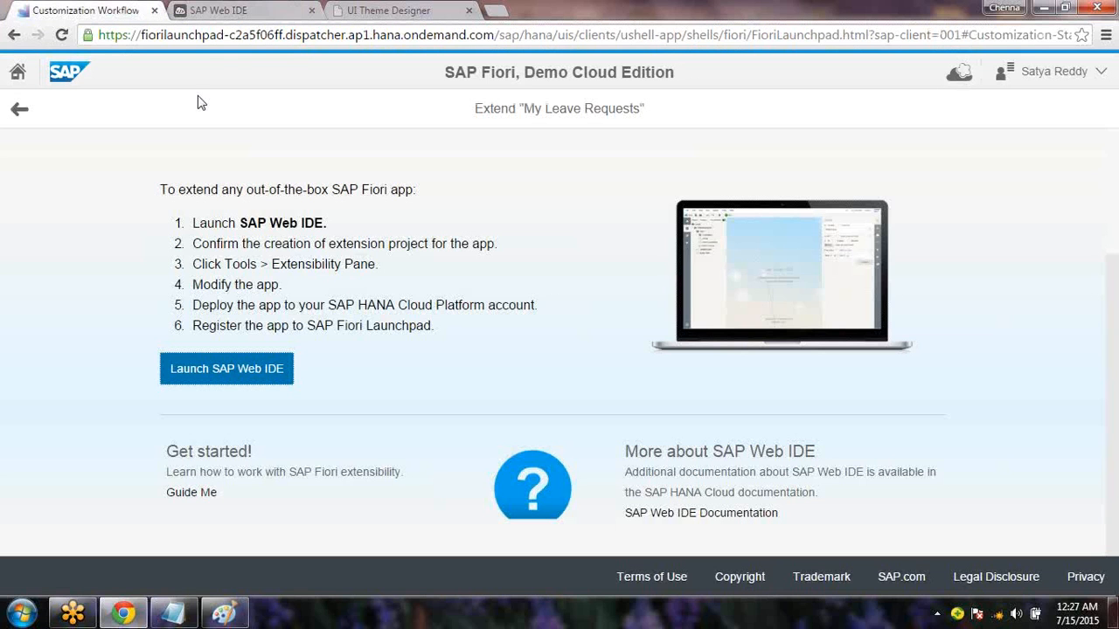
# In Notepad, replace ' / TextBox /' with '?' so the line reads 'Req 1 = Remove the Note TextField?'
pyautogui.click(173, 613)
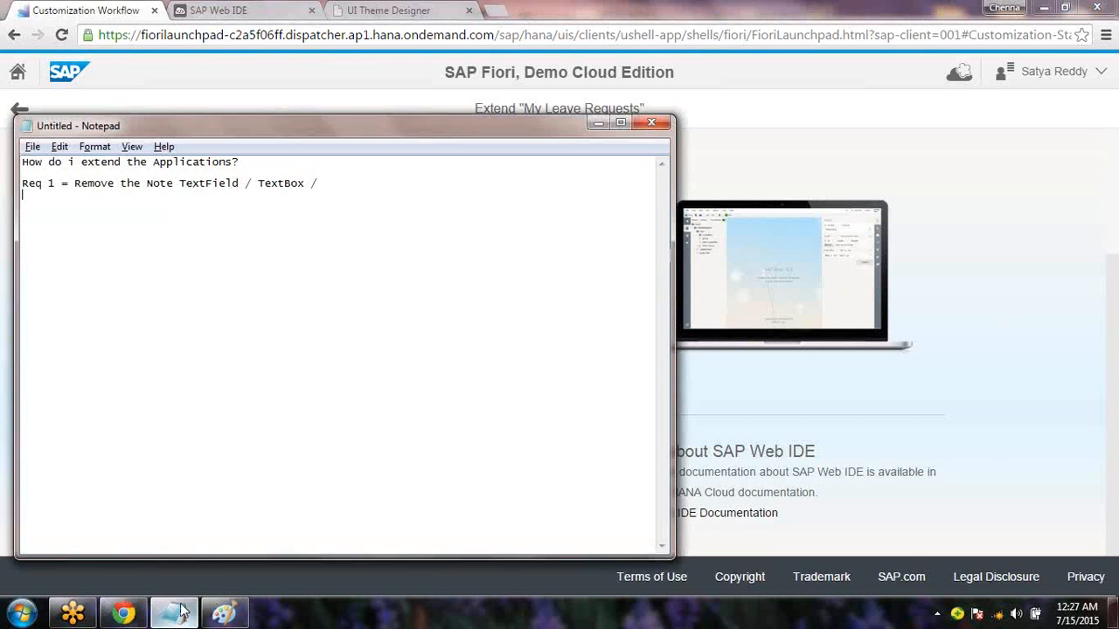
pyautogui.click(178, 612)
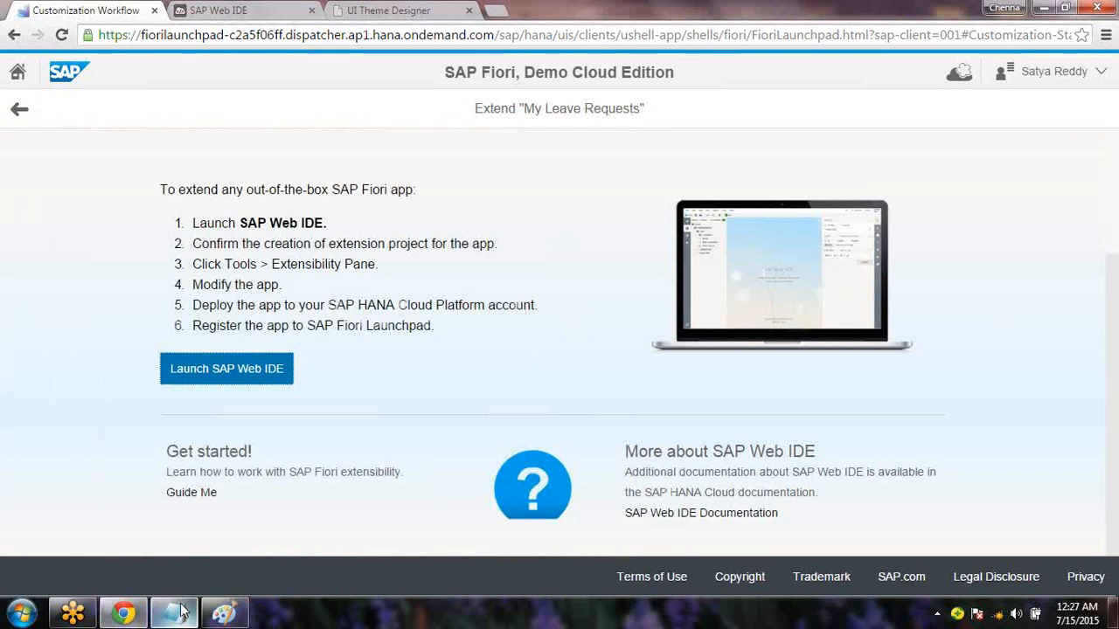
pyautogui.click(182, 611)
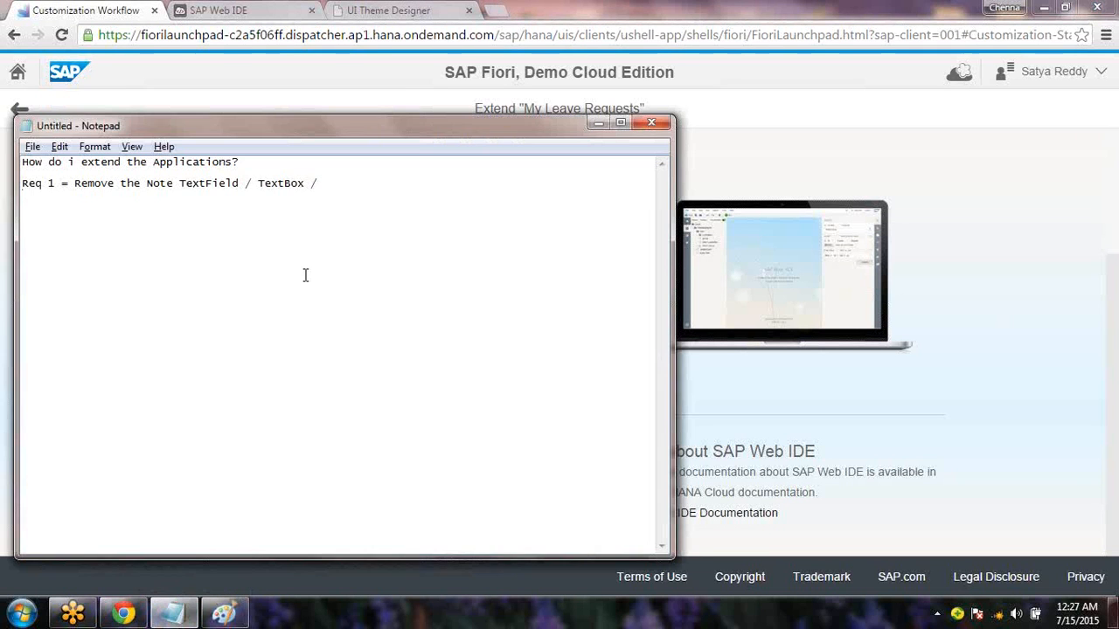
pyautogui.moveTo(333, 184); pyautogui.dragTo(237, 179)
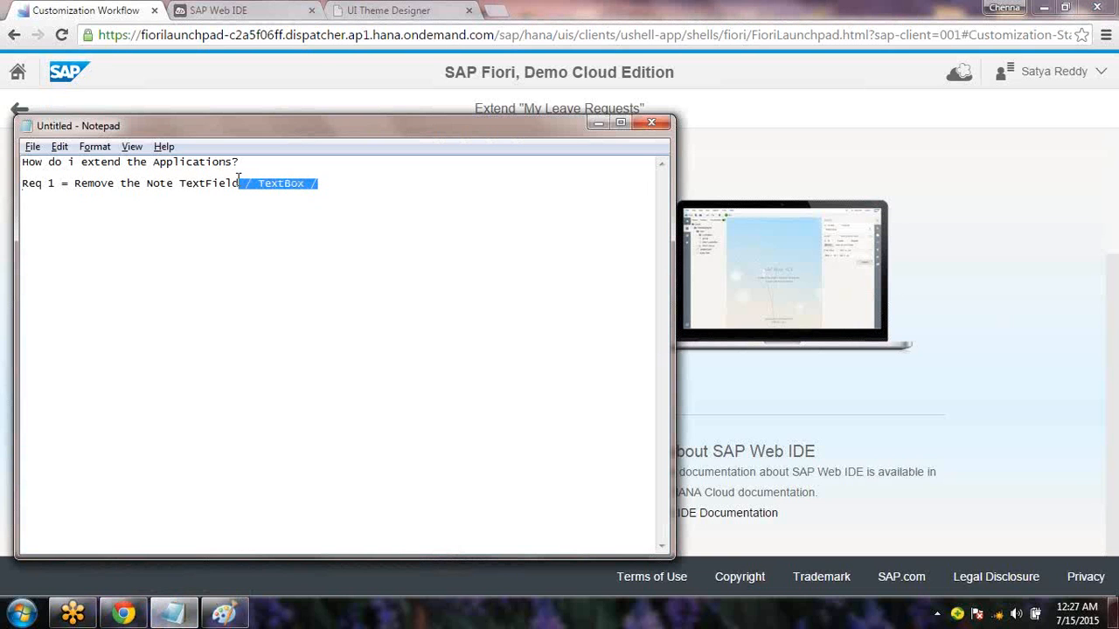
pyautogui.write('?')
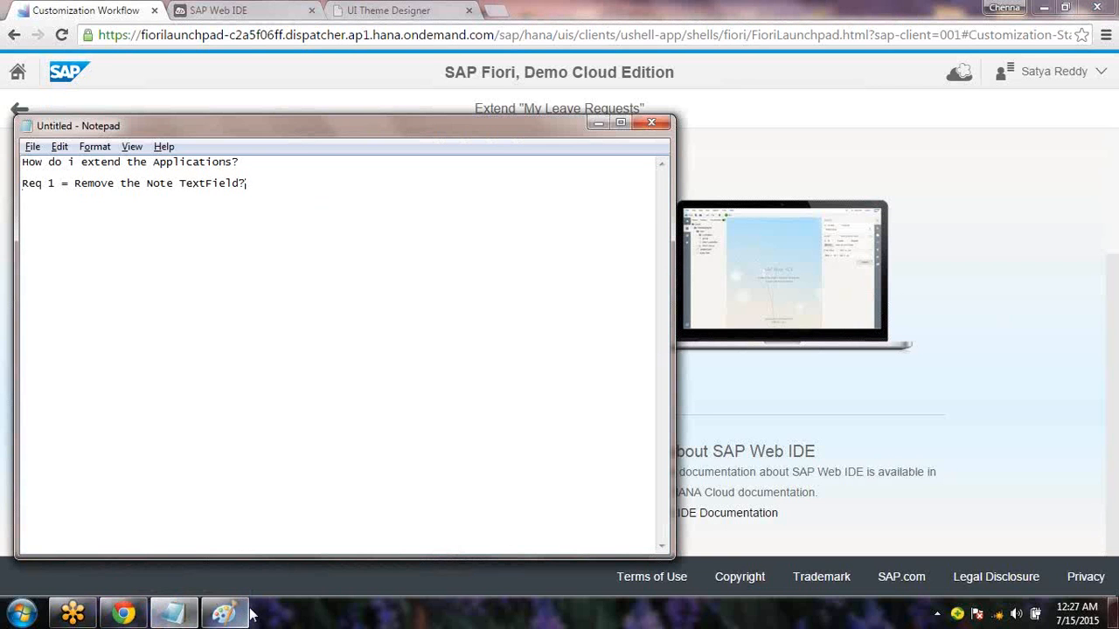
# Glance at the annotated screenshot, then relaunch SAP Web IDE from the Customization Workflow page
pyautogui.moveTo(251, 615)
pyautogui.click(315, 493)
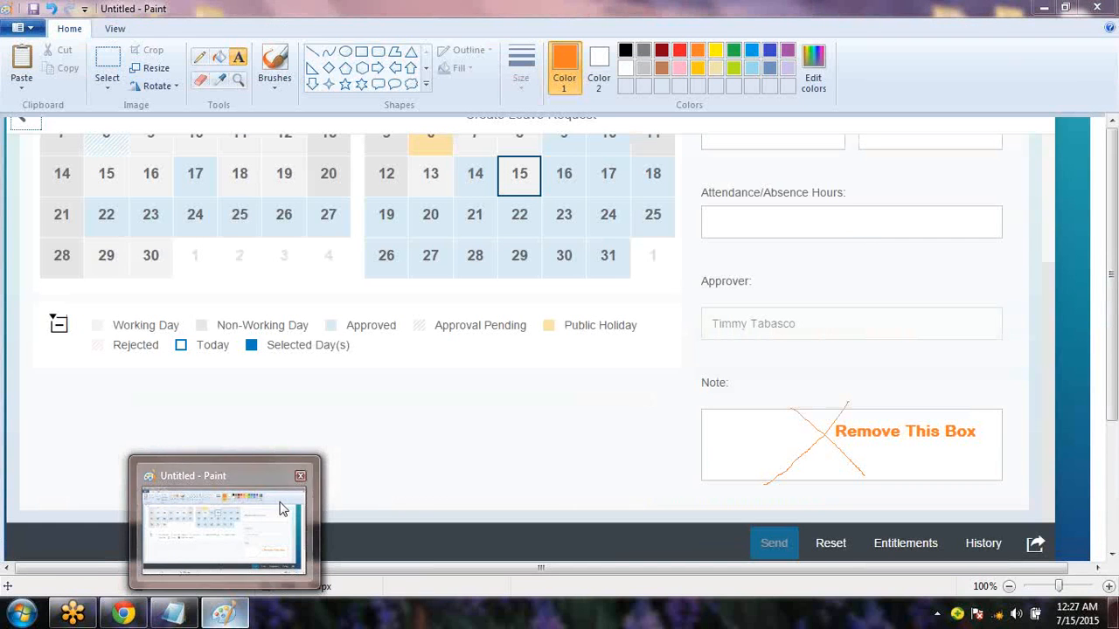
pyautogui.hotkey('alt', 'Tab')
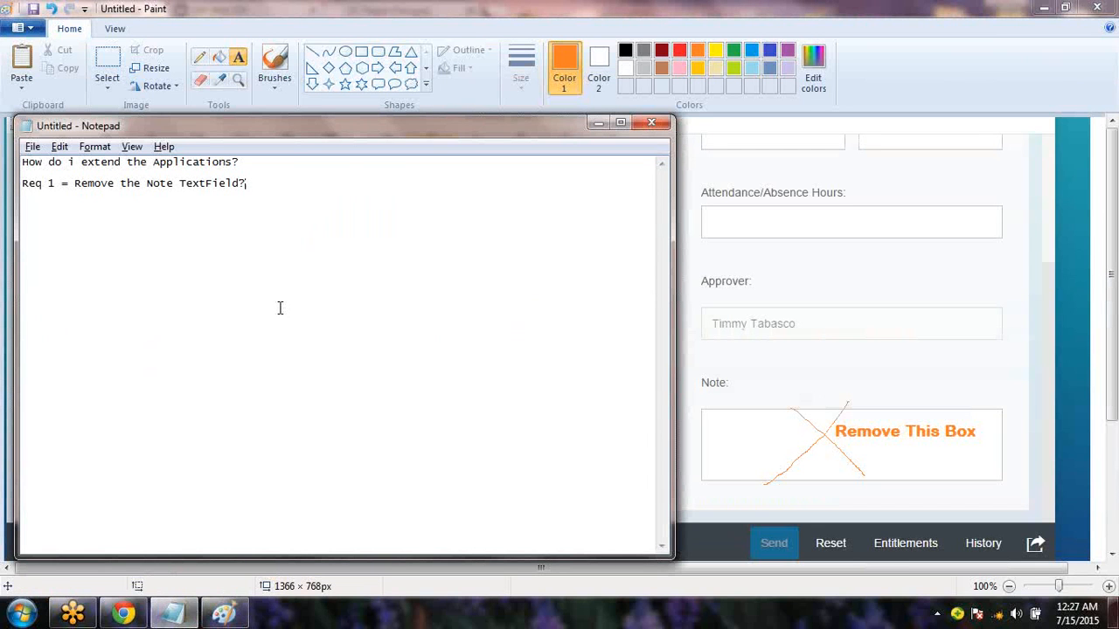
pyautogui.click(124, 612)
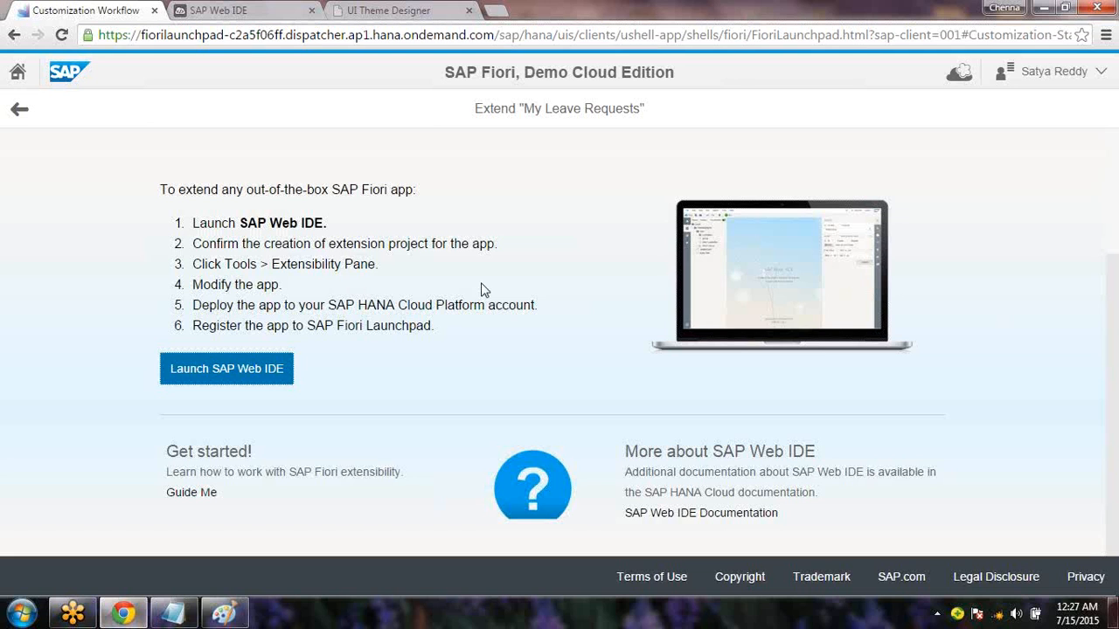
pyautogui.click(242, 12)
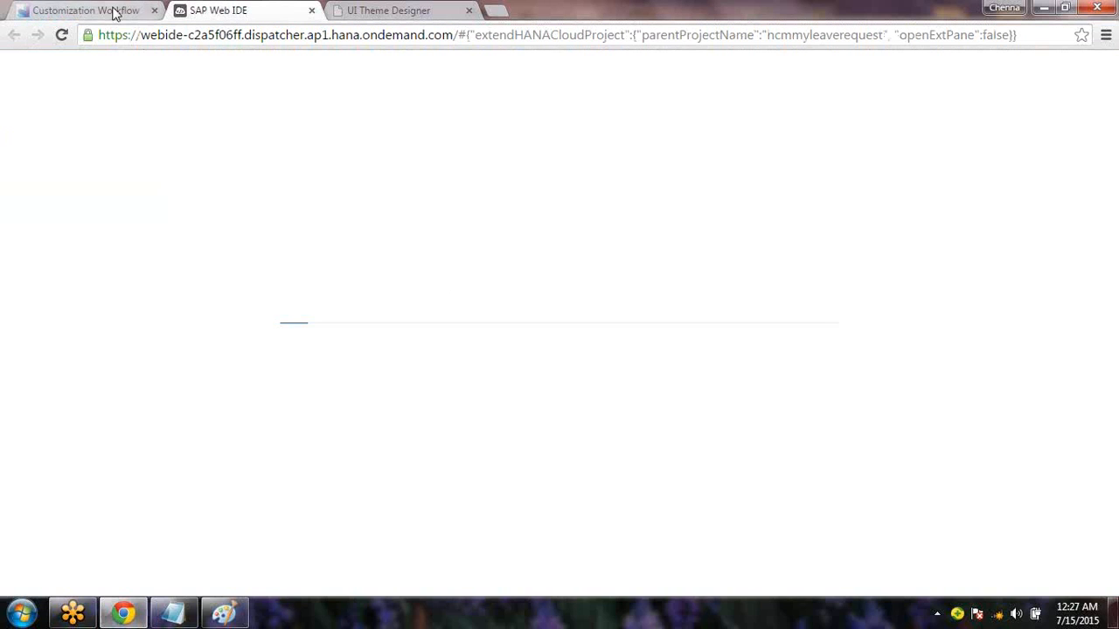
pyautogui.click(114, 11)
pyautogui.click(267, 365)
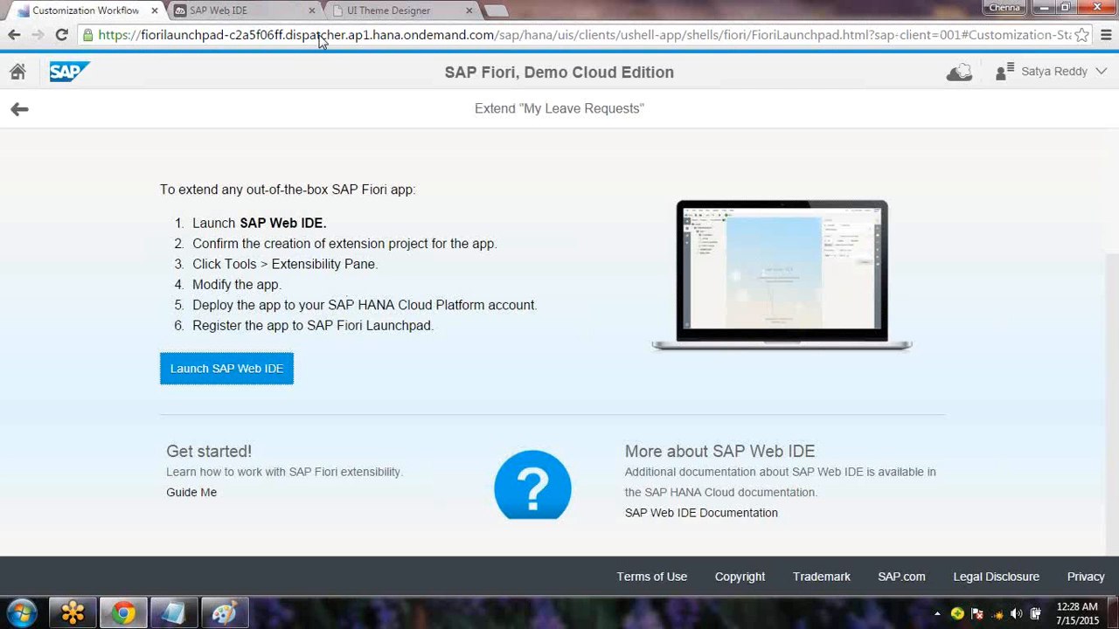
# Sign in to SAP HANA Cloud Platform with the account password so Web IDE proposes hcmmyleaverequestExtension
pyautogui.click(257, 12)
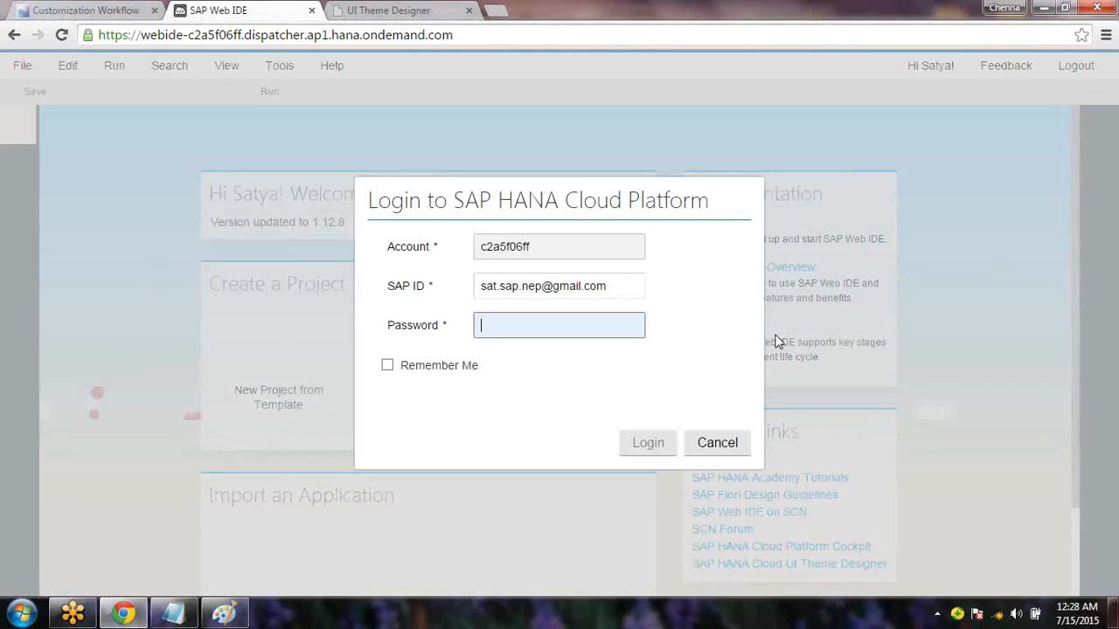
pyautogui.write('••••••••')
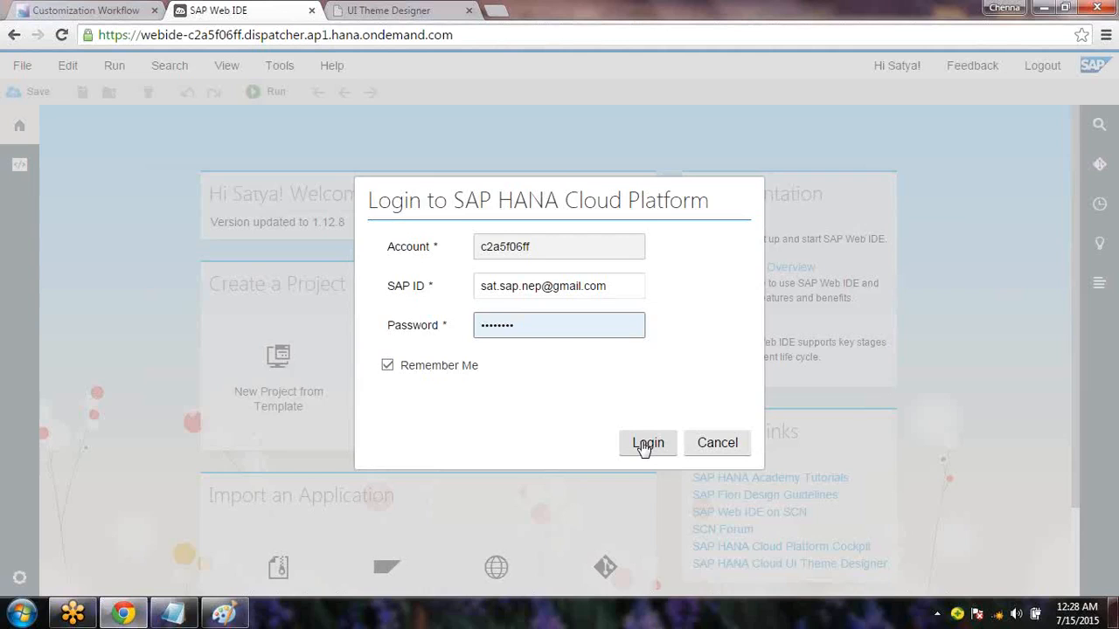
pyautogui.click(644, 446)
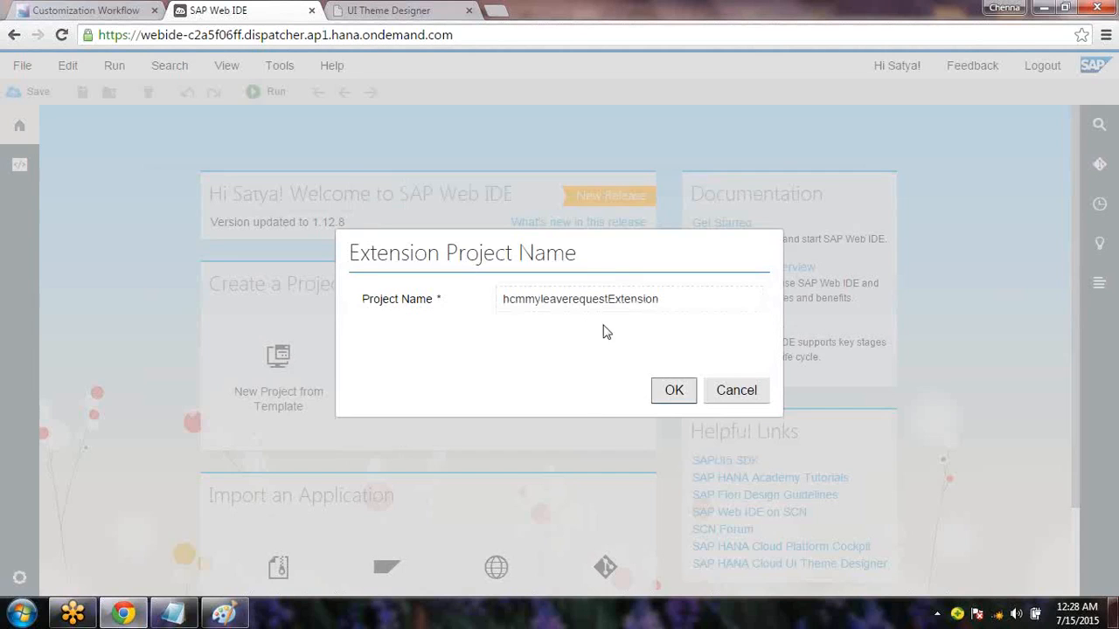
# Accept hcmmyleaverequestExtension as the extension project name
pyautogui.click(673, 391)
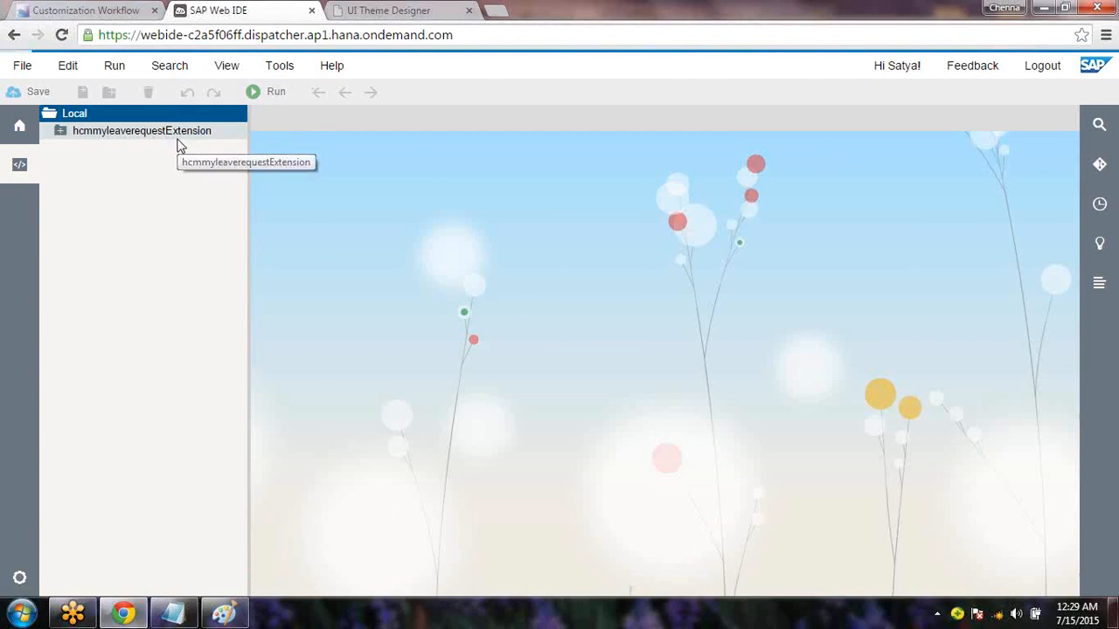
# Expand the hcmmyleaverequestExtension project and its model folder to reveal metadata.xml
pyautogui.click(75, 140)
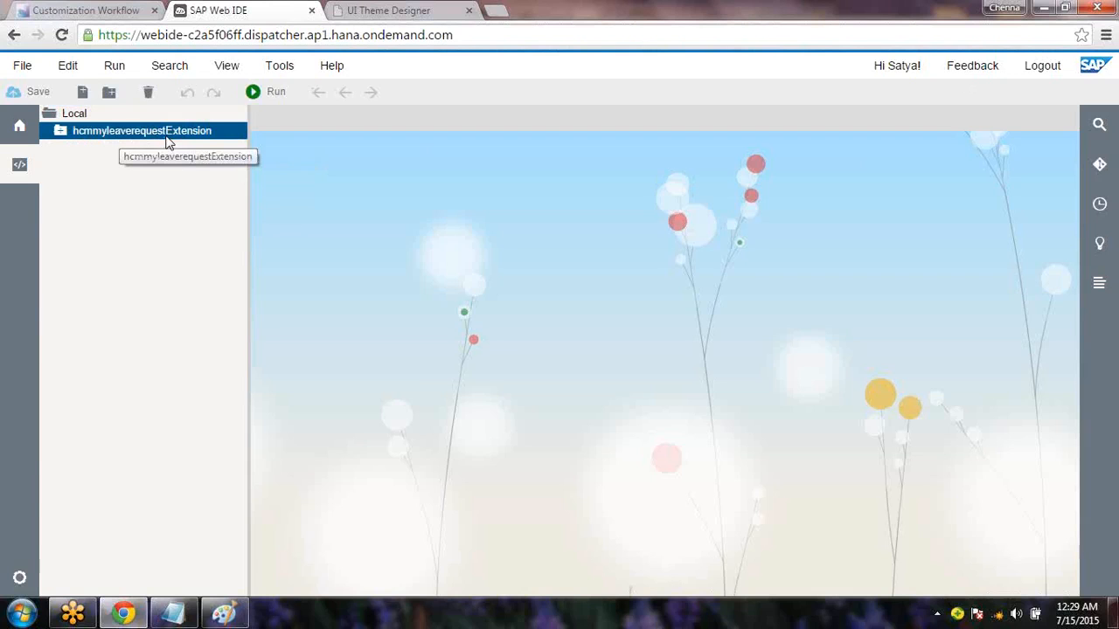
pyautogui.click(60, 131)
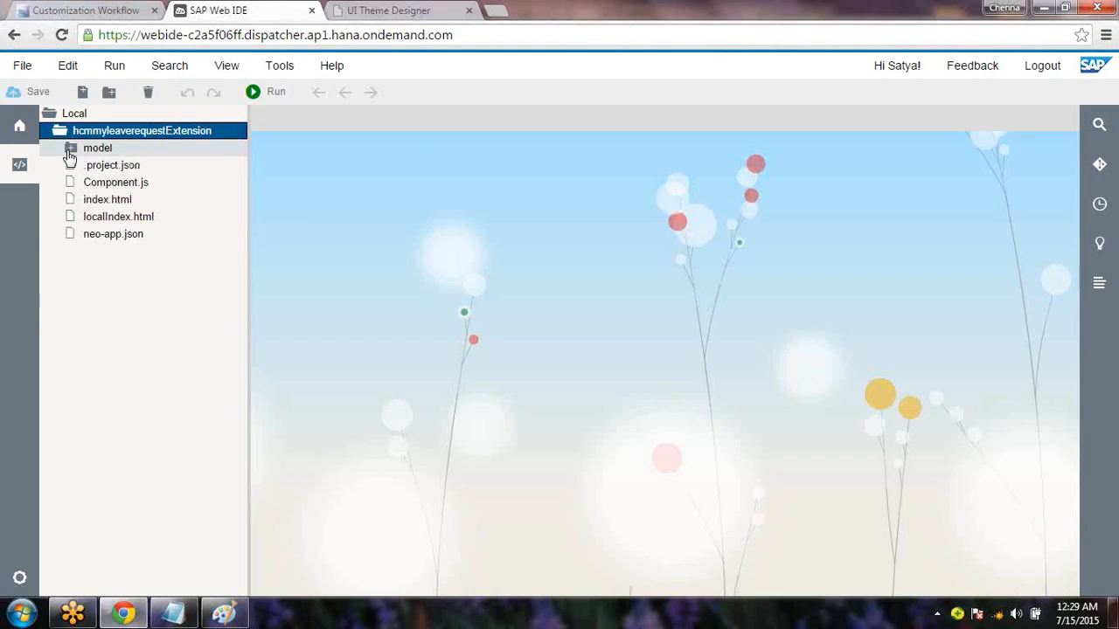
pyautogui.click(70, 150)
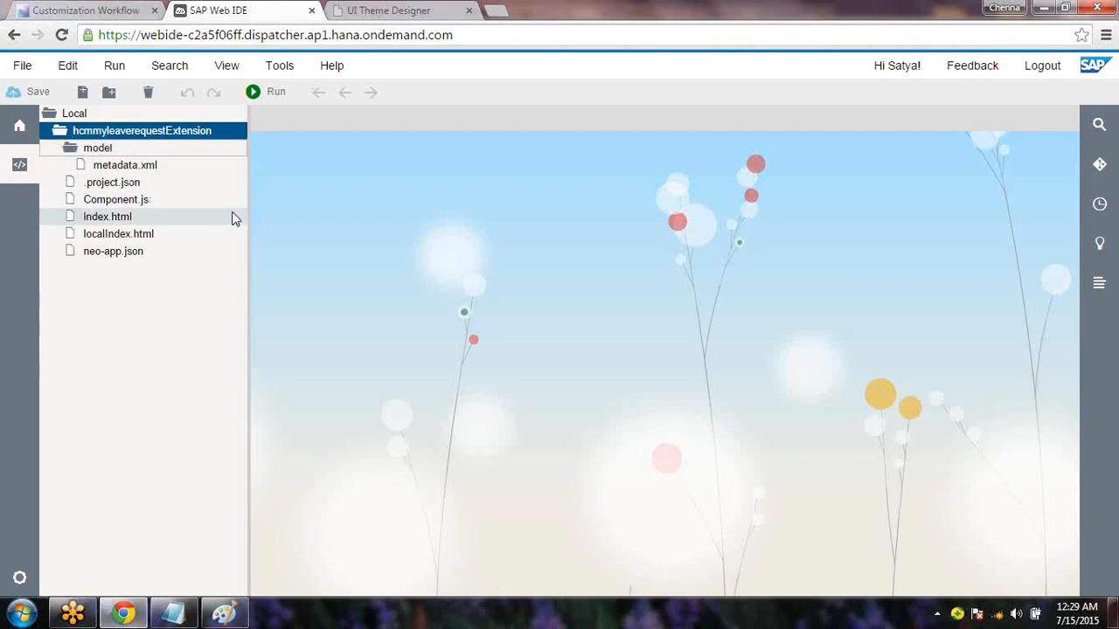
# Start the Extensibility Pane from Tools, then bring up the annotated screenshot in Paint
pyautogui.click(281, 70)
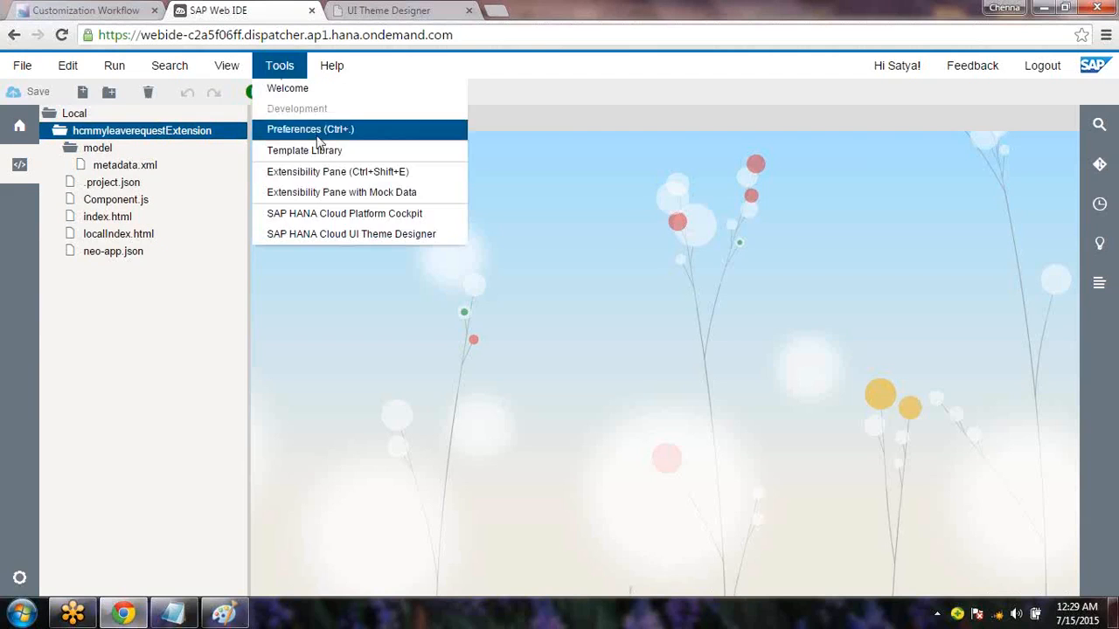
pyautogui.click(338, 180)
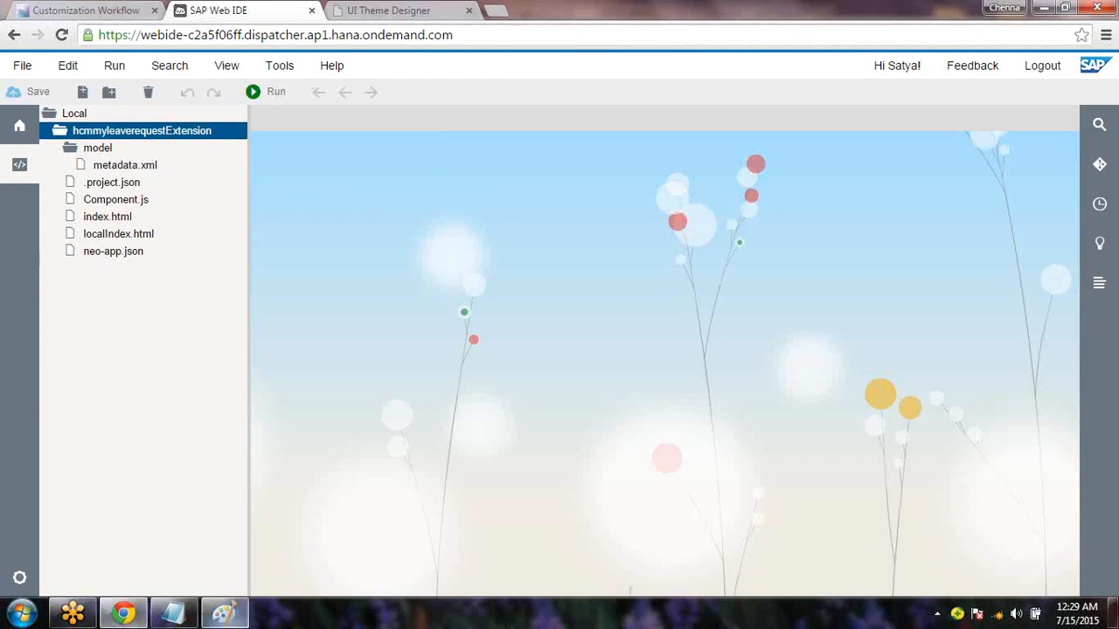
pyautogui.click(224, 614)
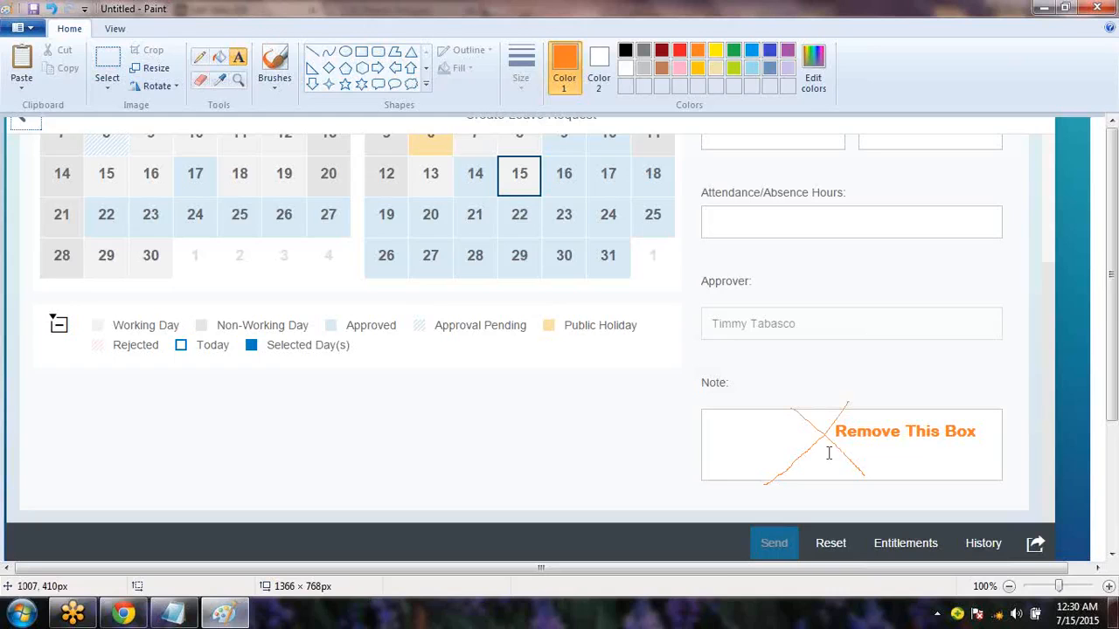
# Alt+Tab from Paint back to SAP Web IDE's loading extensibility preview
pyautogui.hotkey('alt', 'Tab')
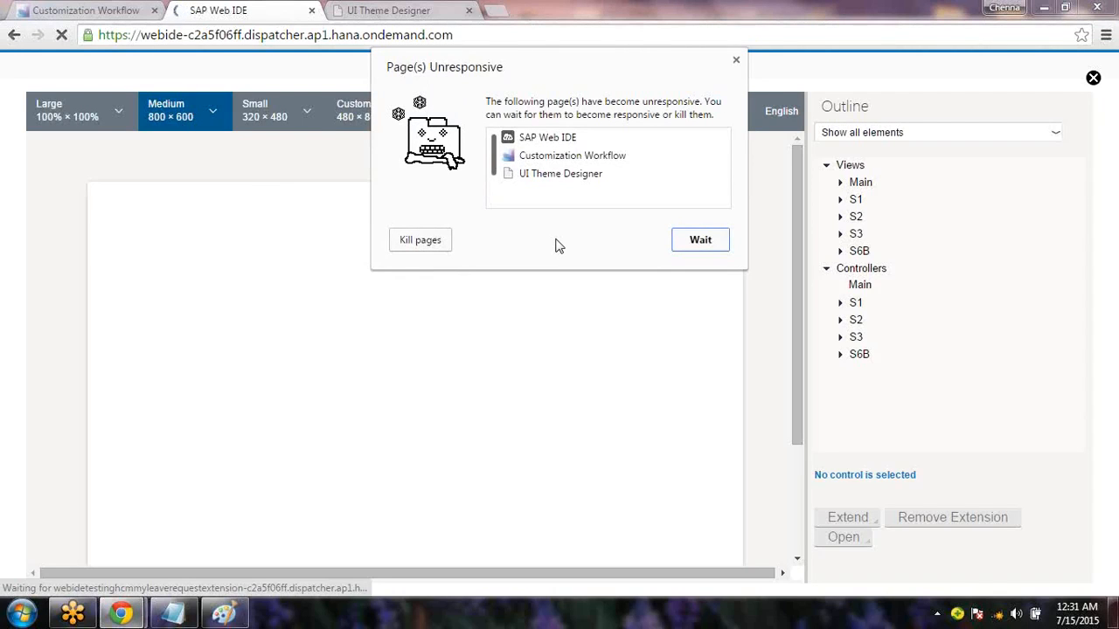
# Load the Create Leave Request preview in Extensibility Mode, scroll to the Note field, and close it
pyautogui.click(698, 258)
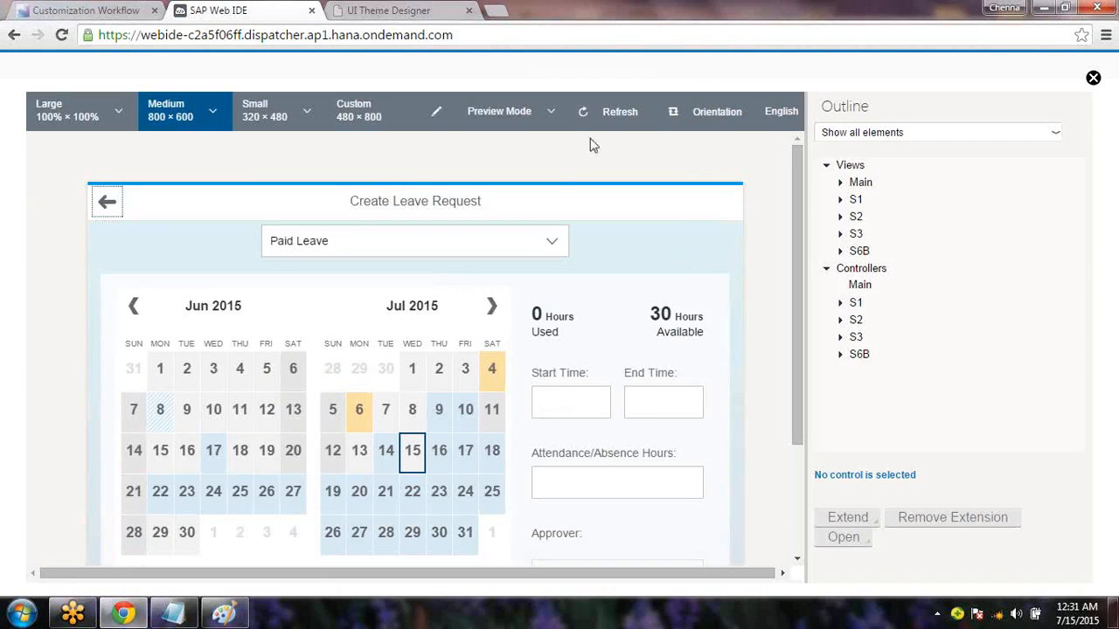
pyautogui.click(556, 119)
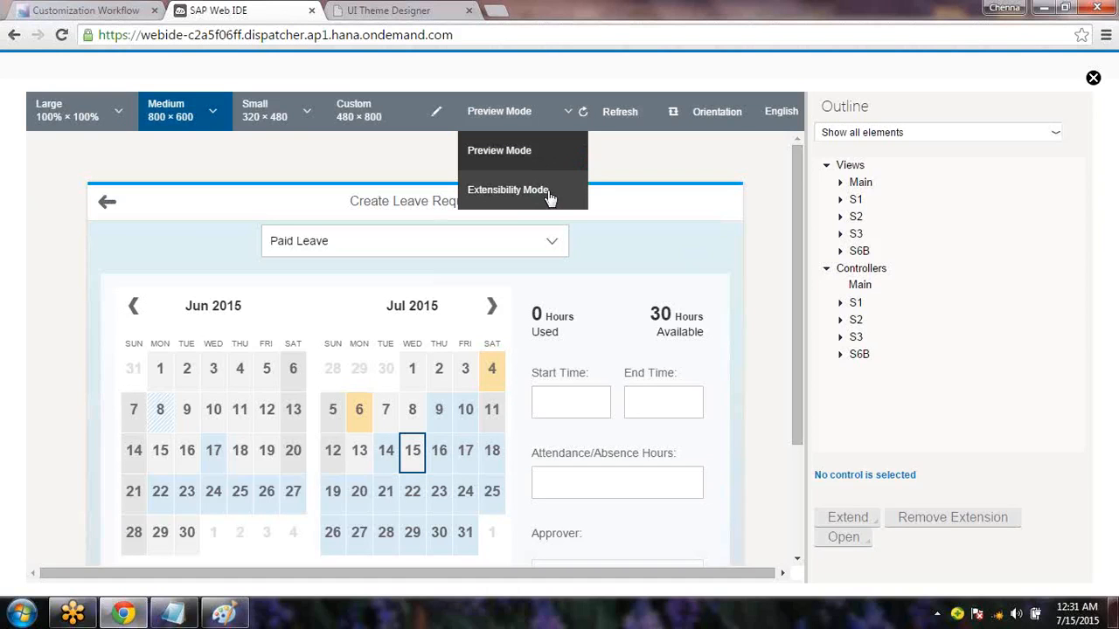
pyautogui.click(516, 190)
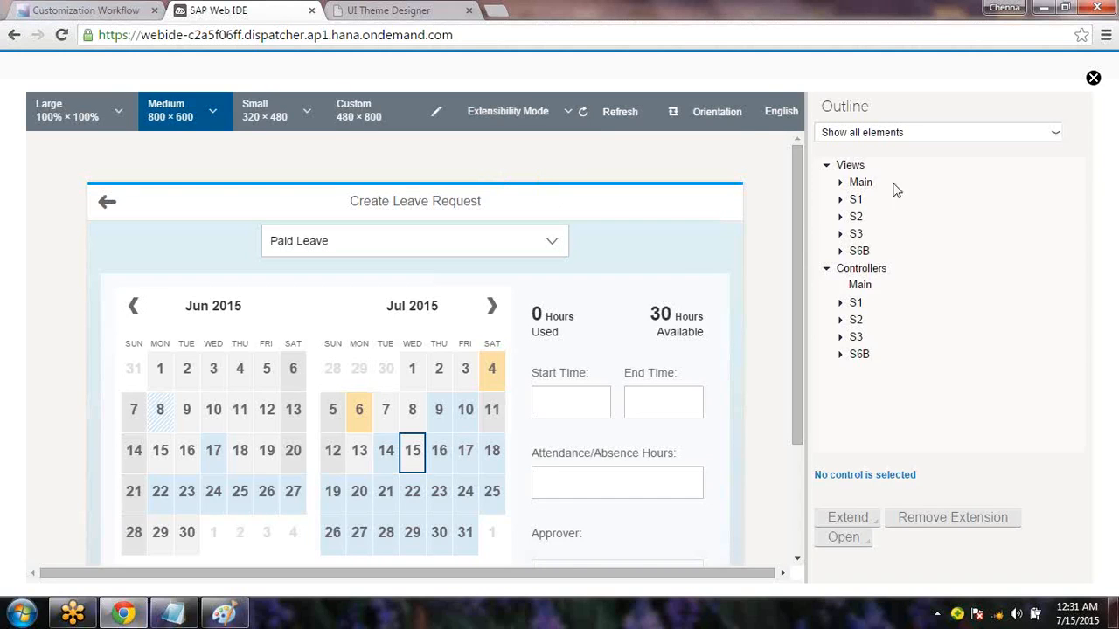
pyautogui.moveTo(799, 302); pyautogui.dragTo(803, 412)
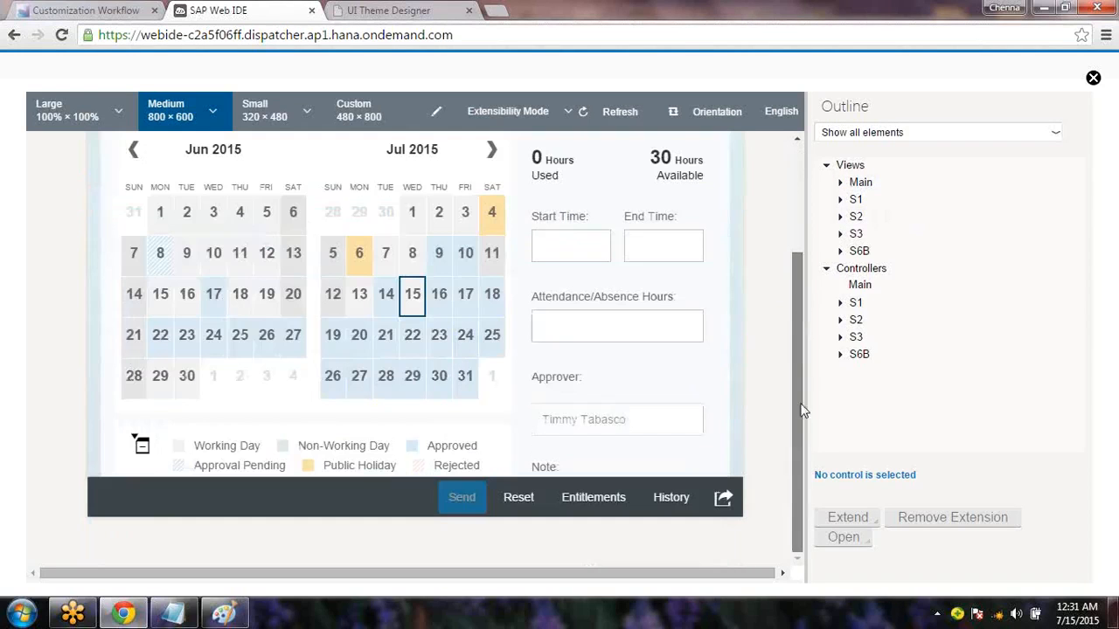
pyautogui.scroll(1, 738, 365)
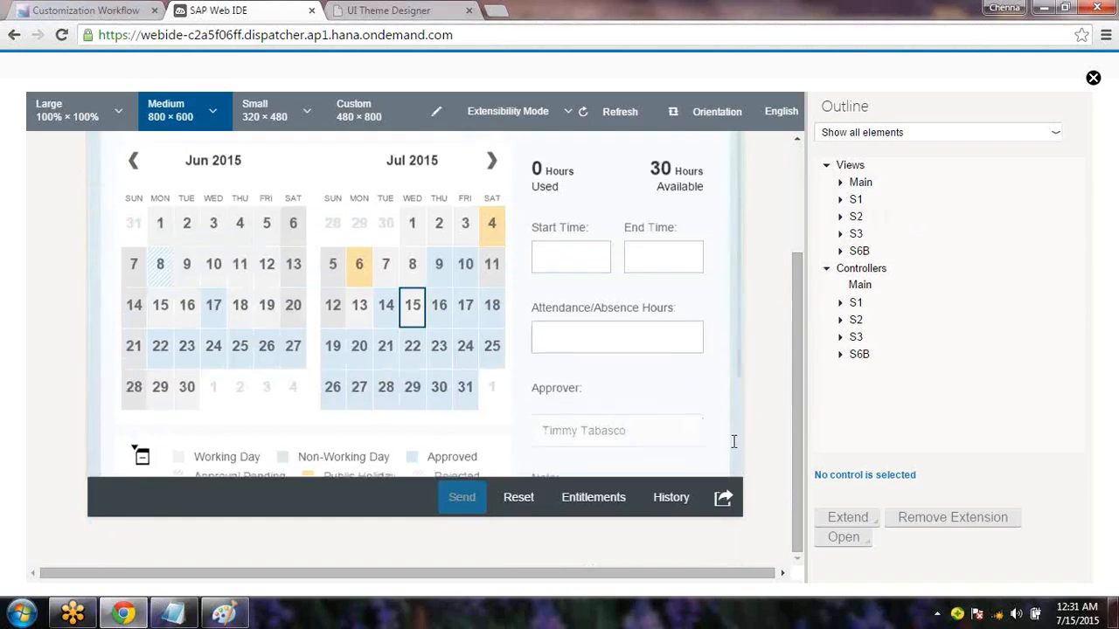
pyautogui.moveTo(743, 295); pyautogui.dragTo(722, 159)
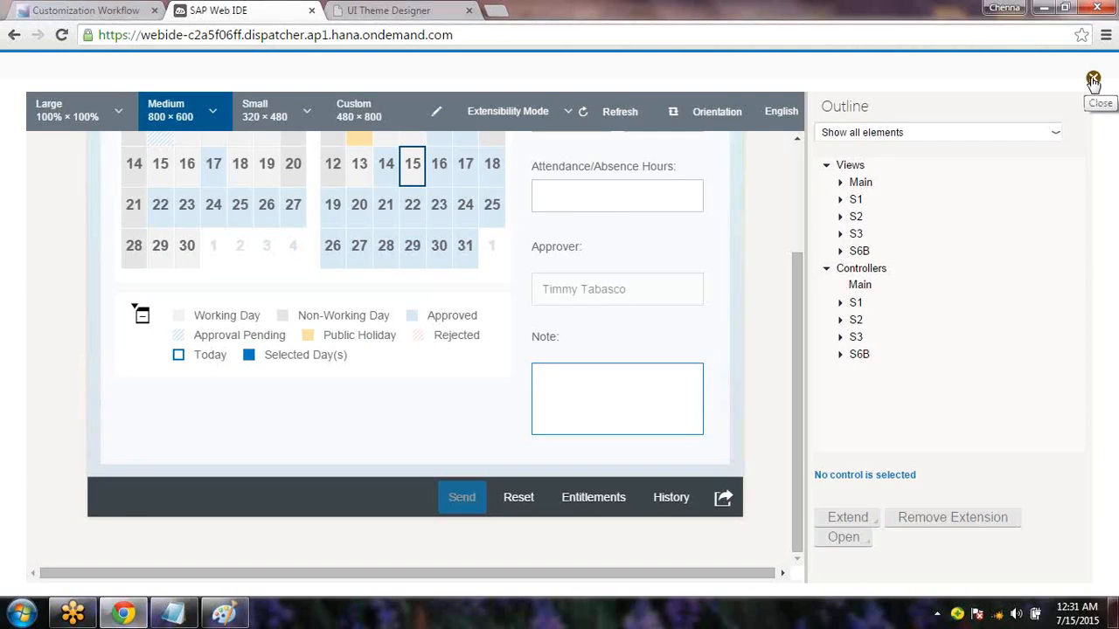
pyautogui.click(1093, 80)
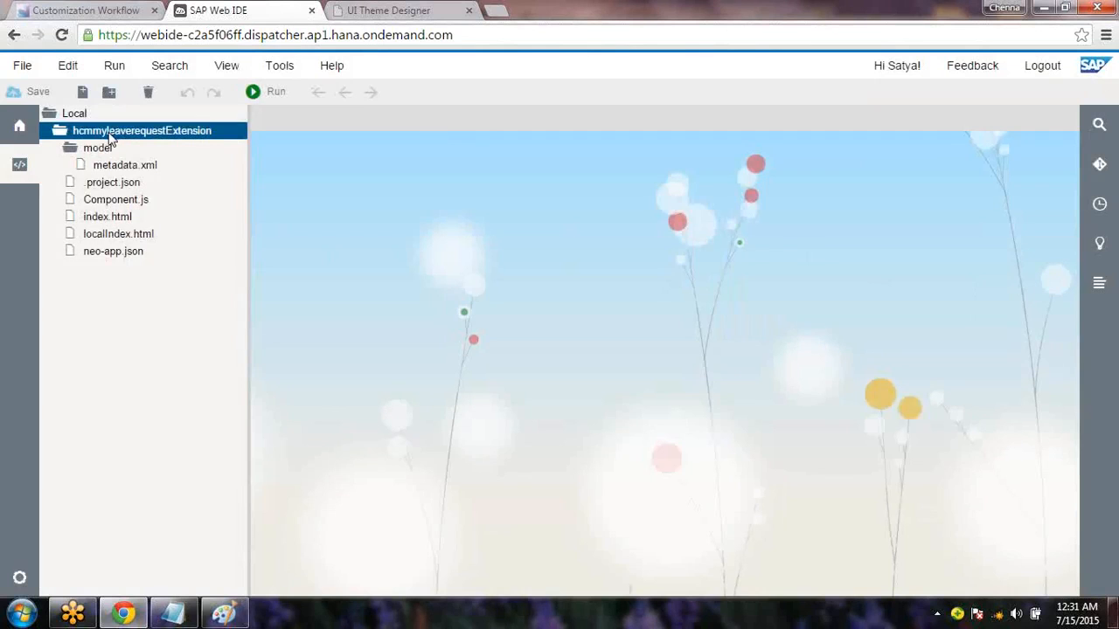
# Reopen the Extensibility Pane in Extensibility Mode and scroll down the leave request form
pyautogui.click(295, 69)
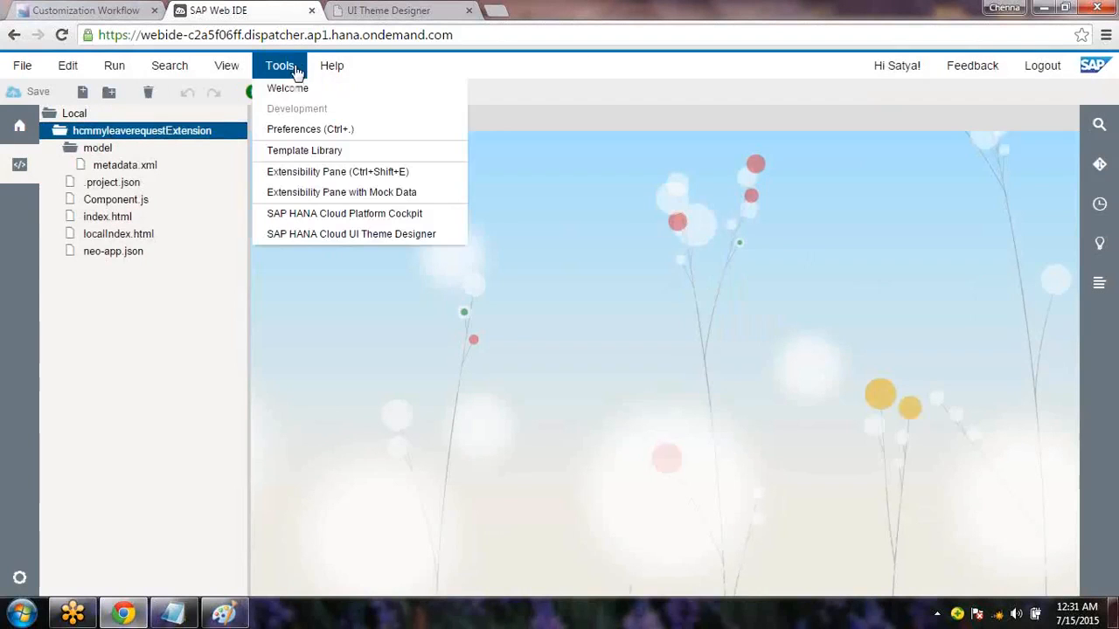
pyautogui.click(325, 179)
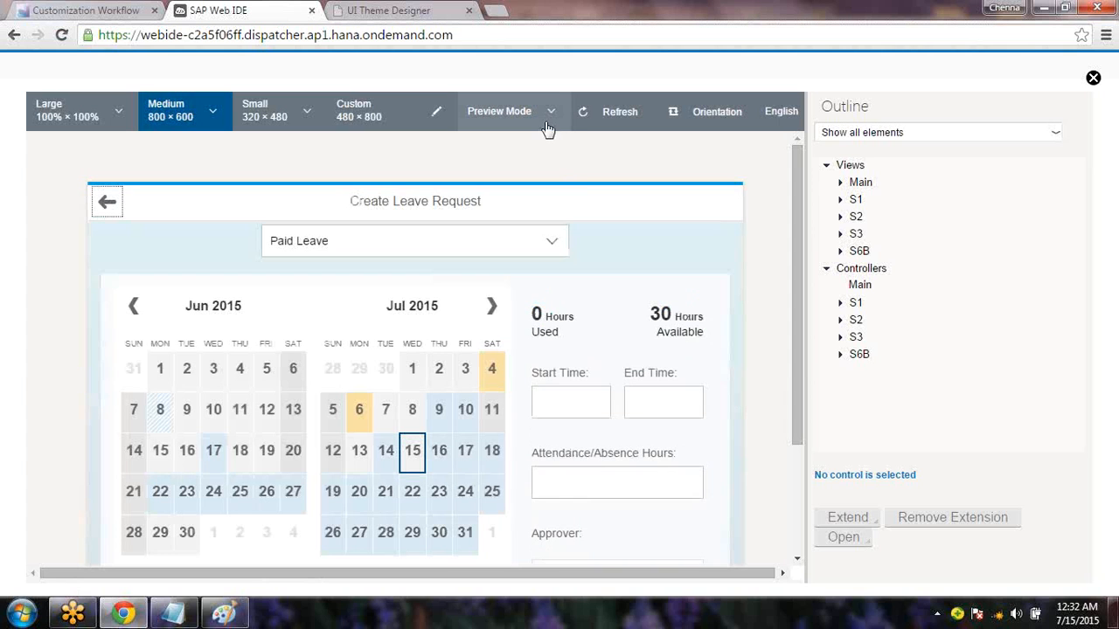
pyautogui.click(546, 129)
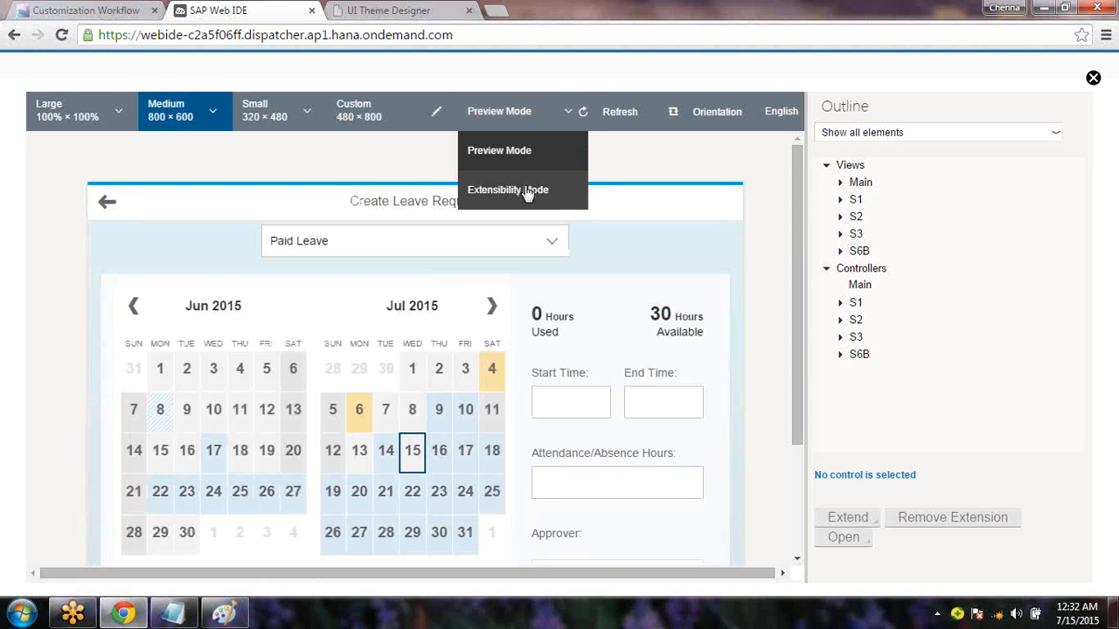
pyautogui.click(527, 193)
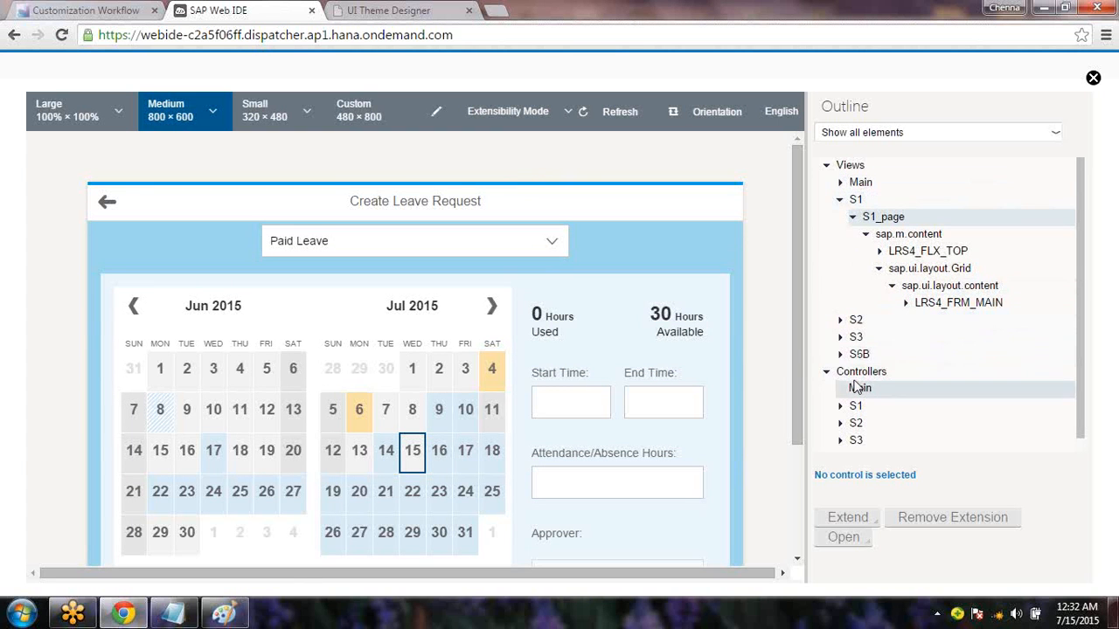
pyautogui.moveTo(804, 344); pyautogui.dragTo(805, 495)
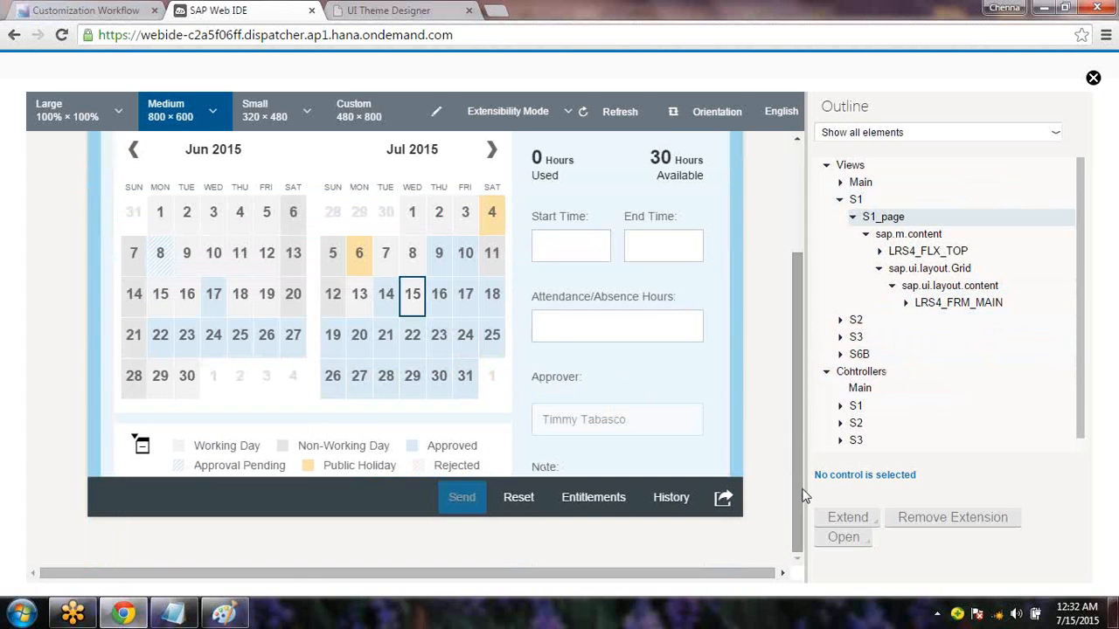
pyautogui.scroll(-1, 738, 280)
pyautogui.scroll(-2, 739, 280)
# Select the Note text area so LRS4_TXA_NOTE is highlighted in the Outline
pyautogui.click(609, 445)
pyautogui.click(560, 408)
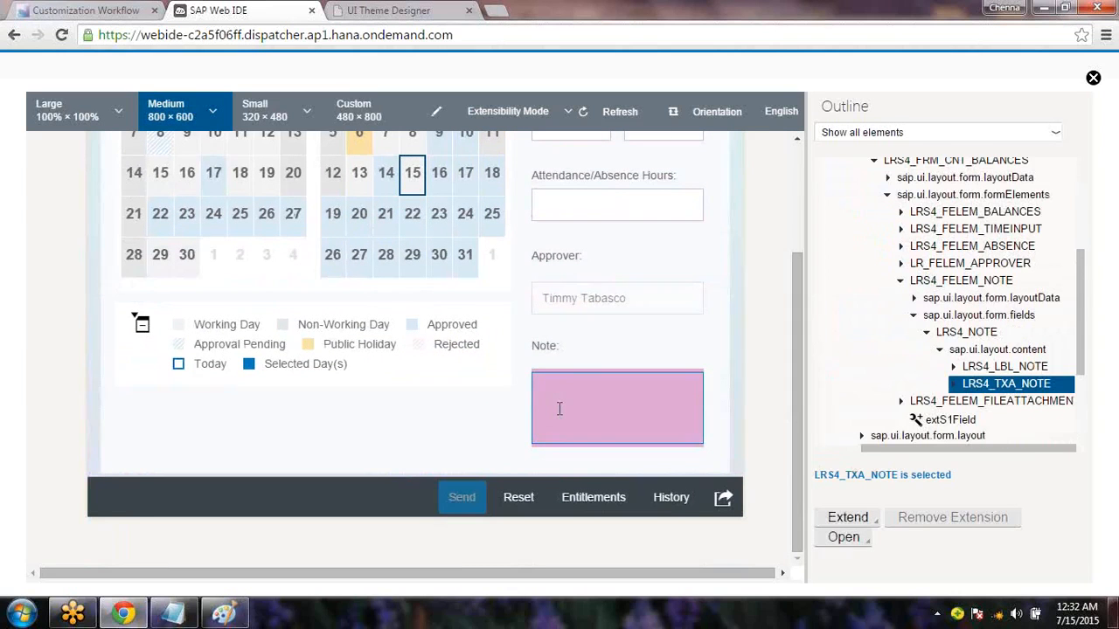
pyautogui.click(559, 408)
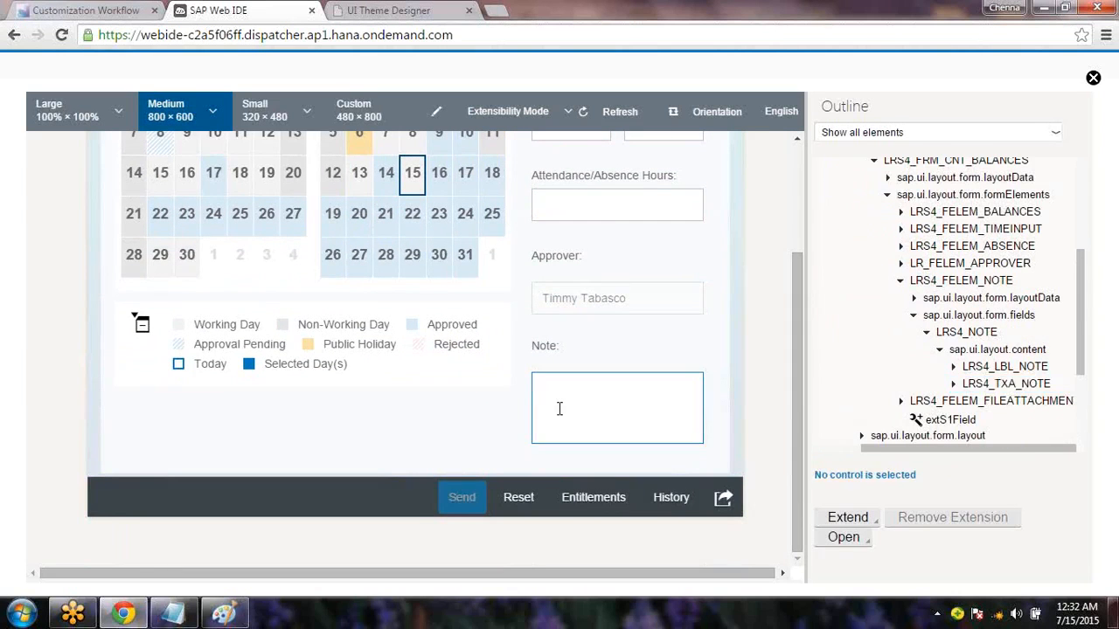
pyautogui.click(560, 408)
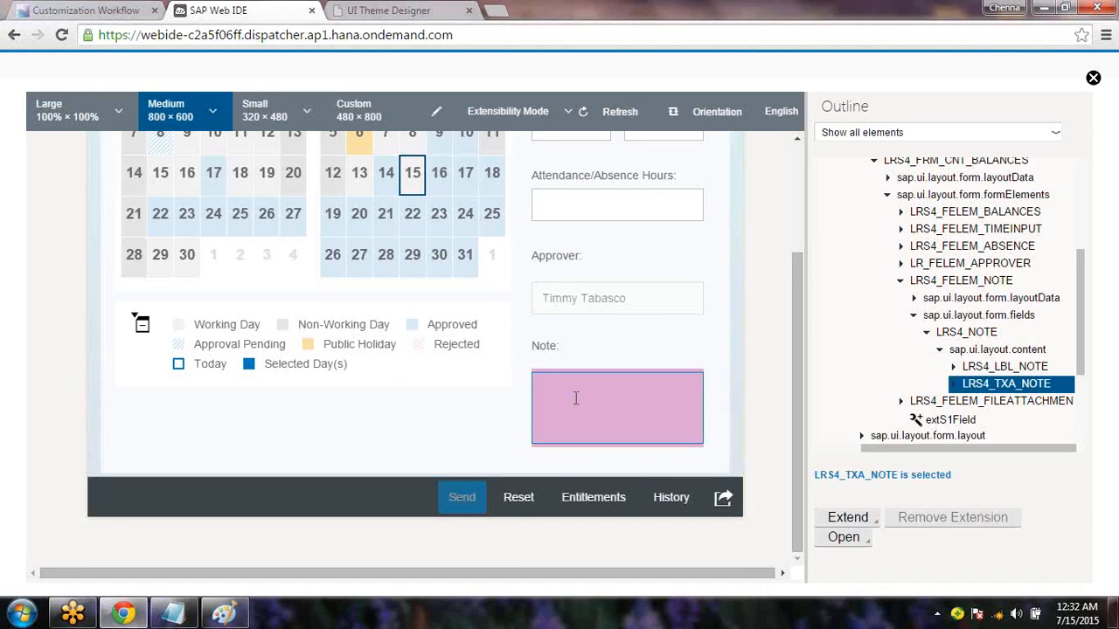
# Hide the Note text area control and refresh the app to apply it
pyautogui.rightClick(576, 399)
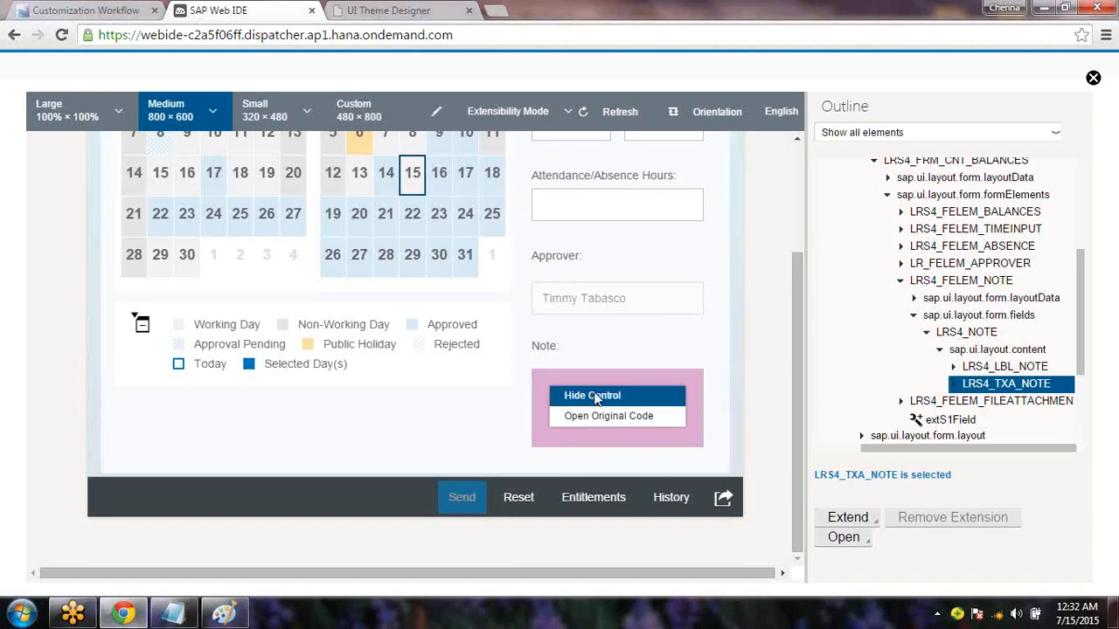
pyautogui.click(593, 396)
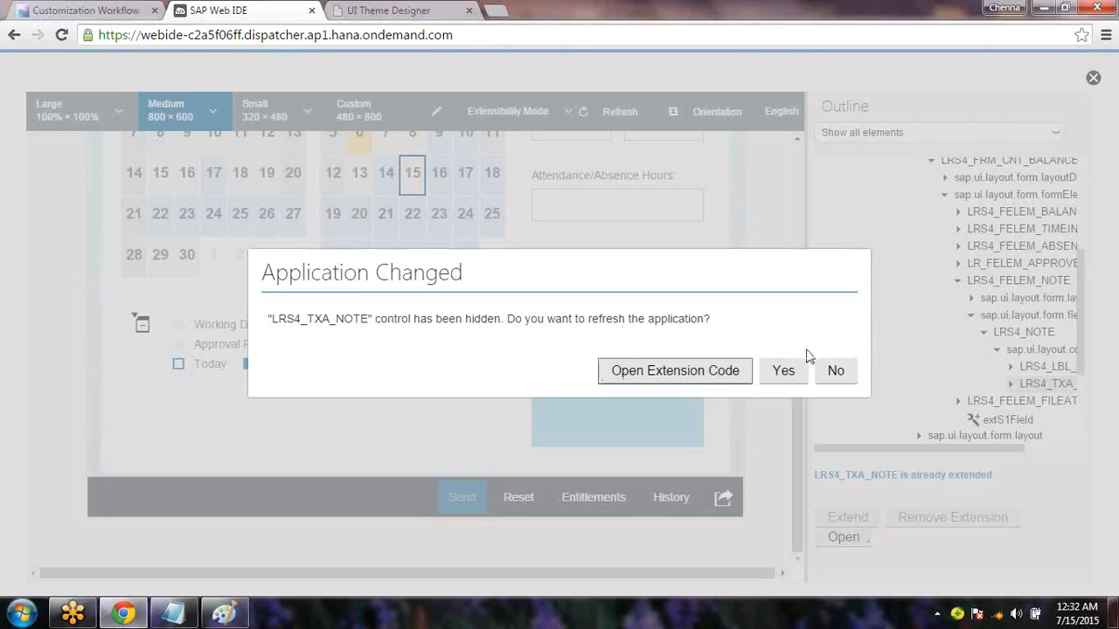
pyautogui.click(783, 372)
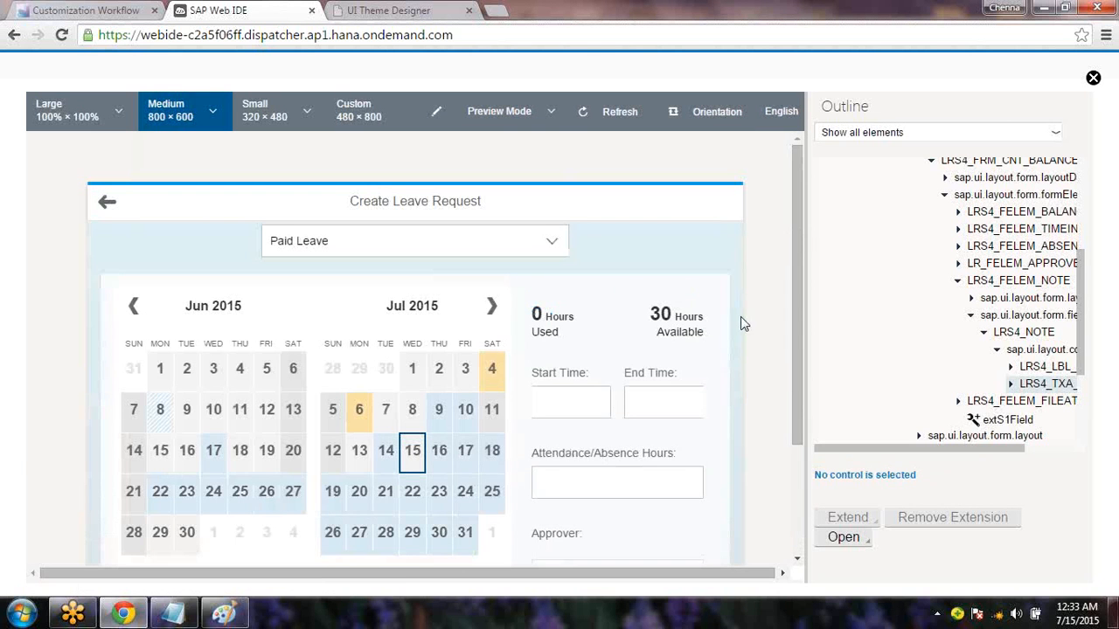
# Scroll the refreshed preview to check the form, then close the extensibility preview
pyautogui.moveTo(740, 310); pyautogui.dragTo(768, 223)
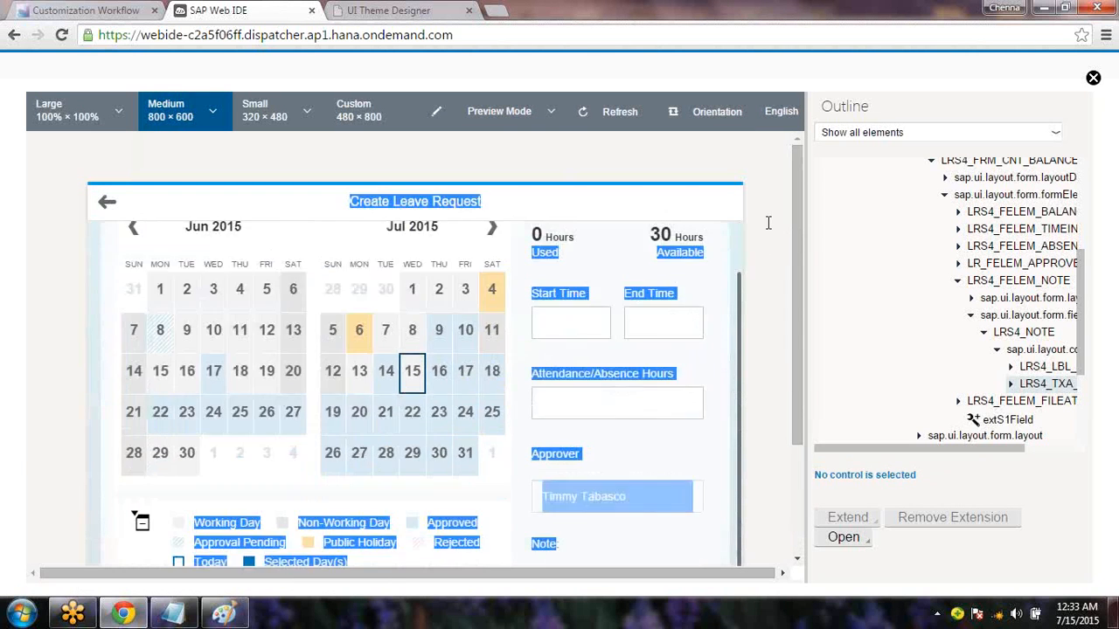
pyautogui.scroll(1, 549, 553)
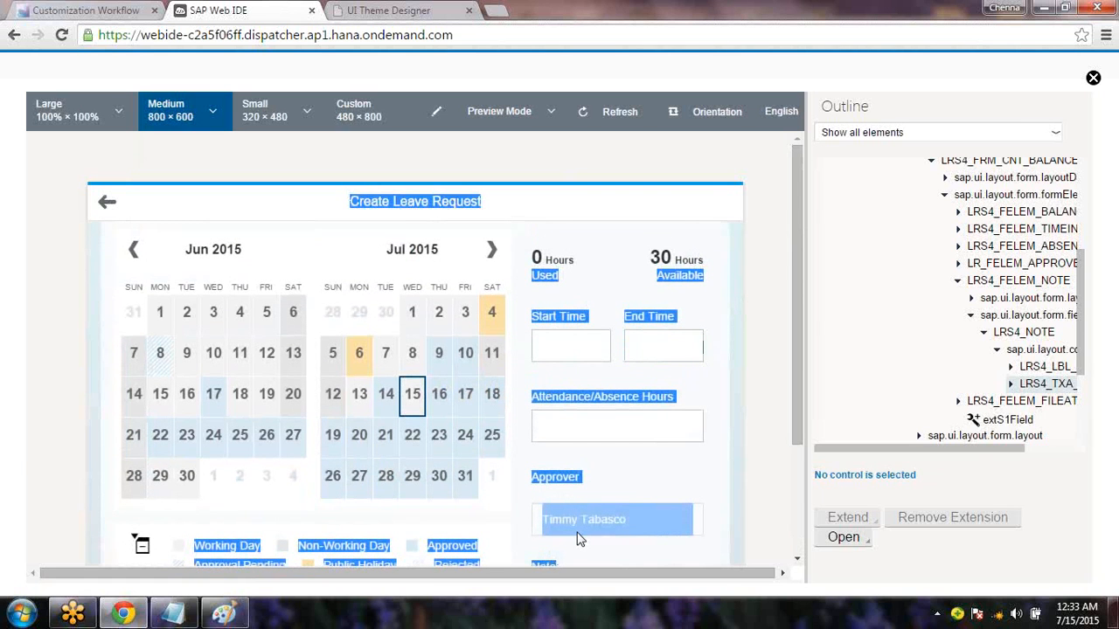
pyautogui.click(1093, 79)
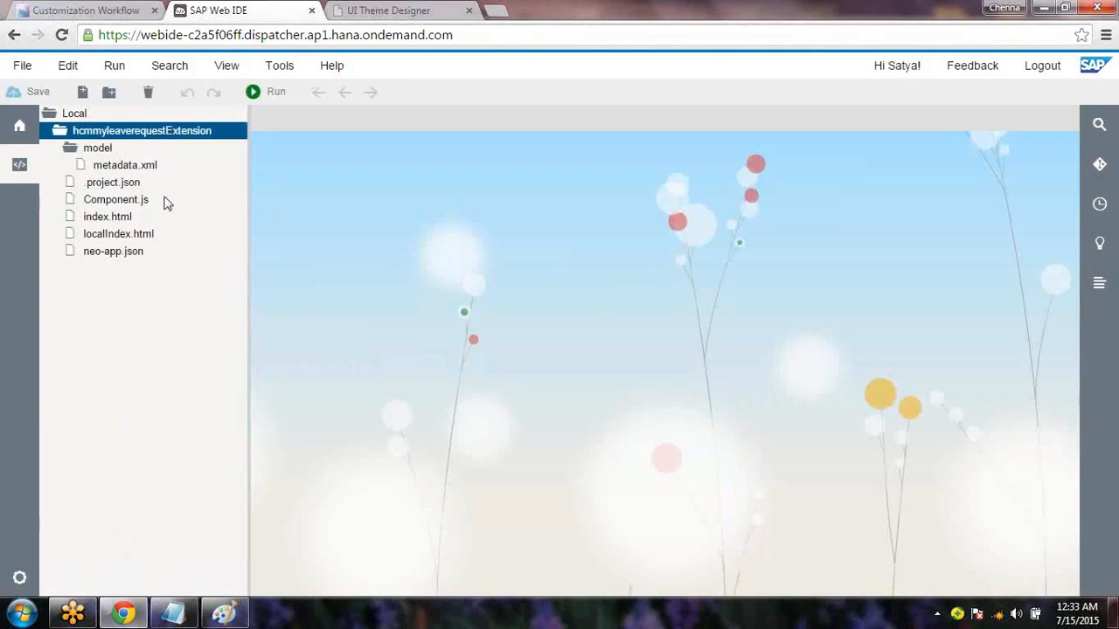
# Choose Deploy to SAP HANA Cloud Platform for hcmmyleaverequestExtension and confirm the Git user details
pyautogui.click(176, 139)
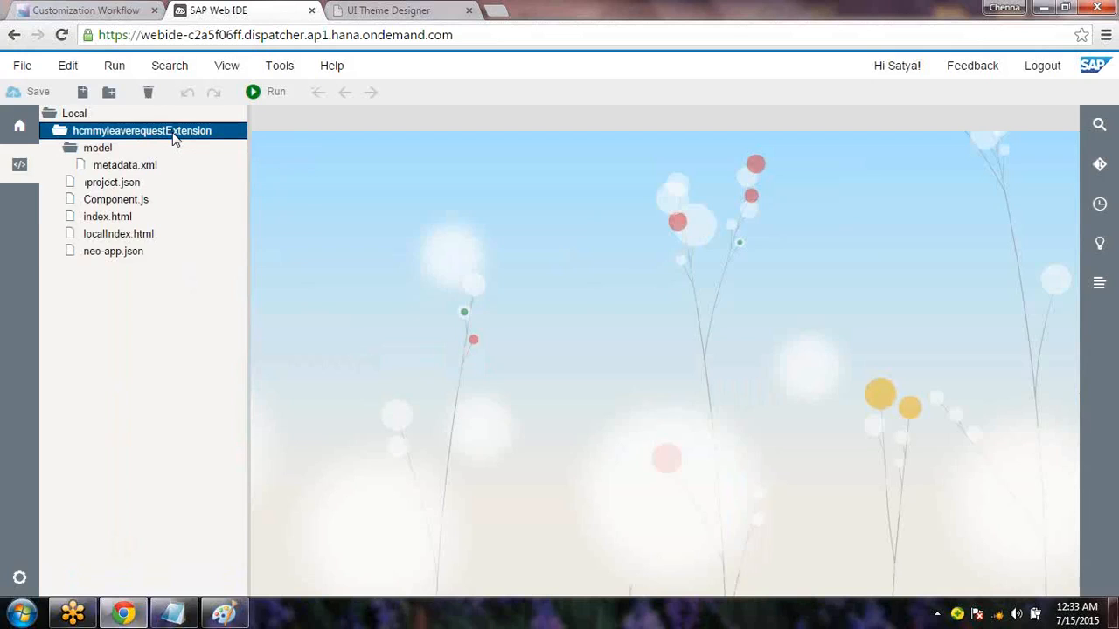
pyautogui.rightClick(174, 138)
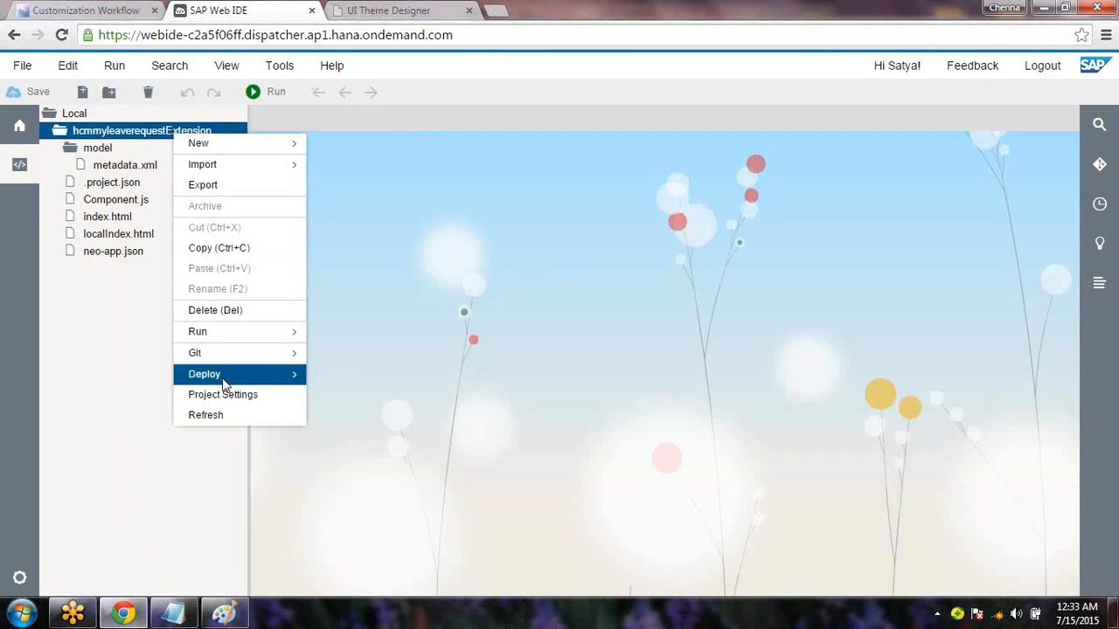
pyautogui.moveTo(225, 385)
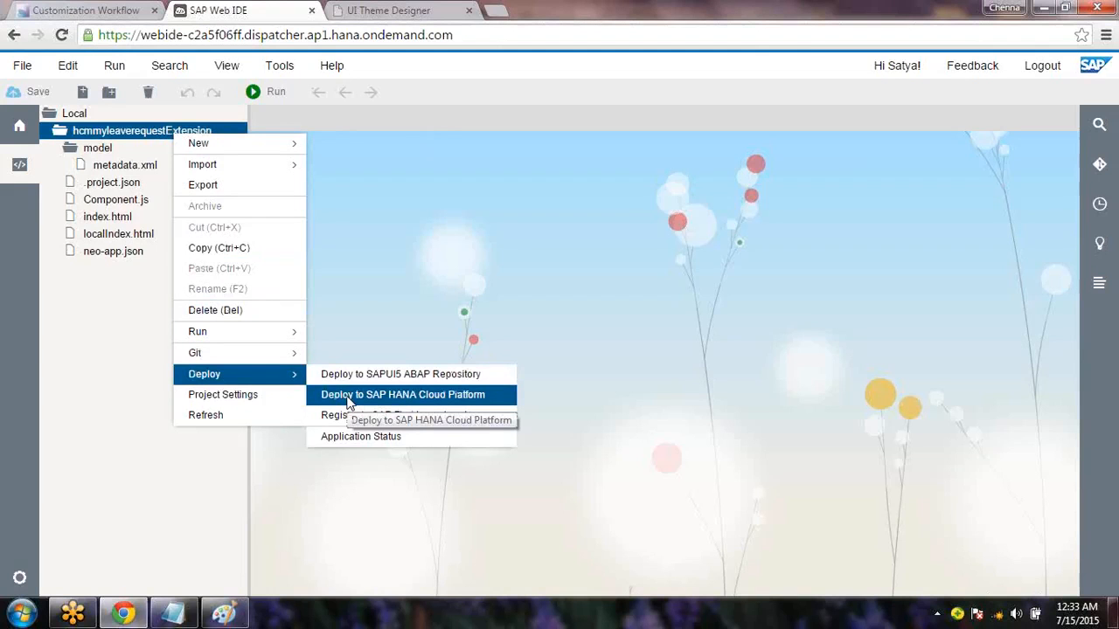
pyautogui.click(347, 397)
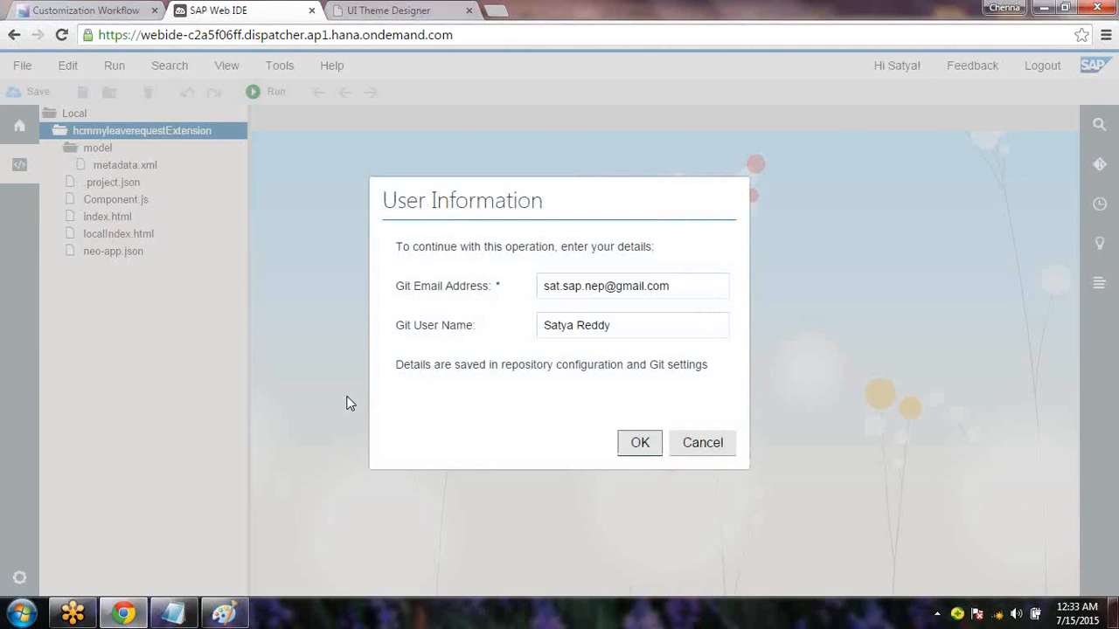
pyautogui.click(638, 455)
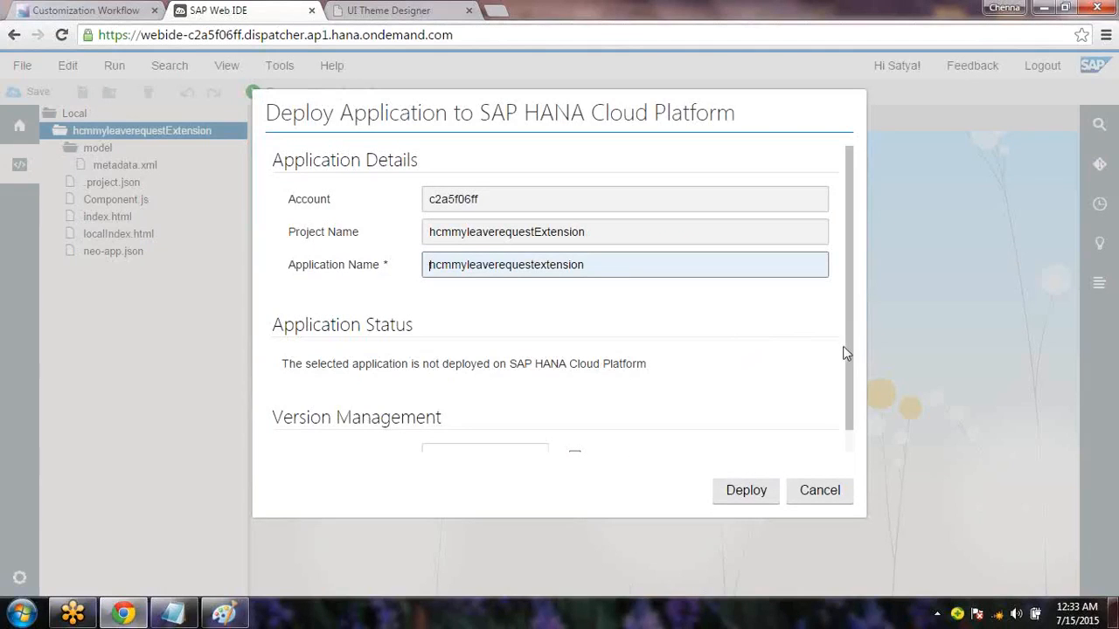
# Check version 1.0.0 with Activate ticked and deploy the extension application
pyautogui.moveTo(849, 357); pyautogui.dragTo(858, 453)
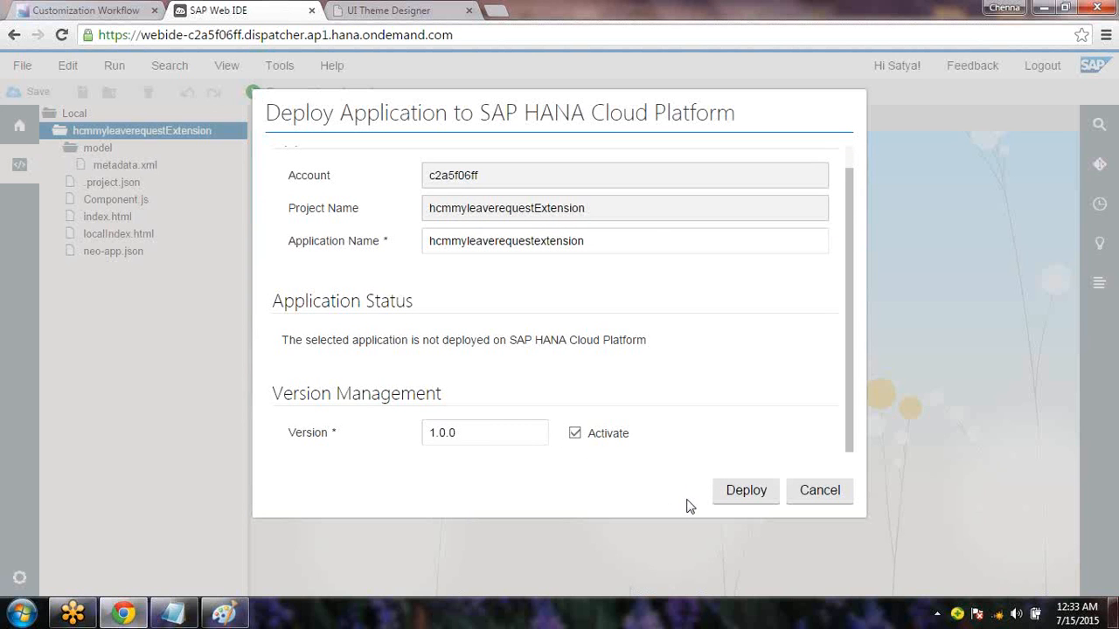
pyautogui.click(225, 614)
pyautogui.click(746, 490)
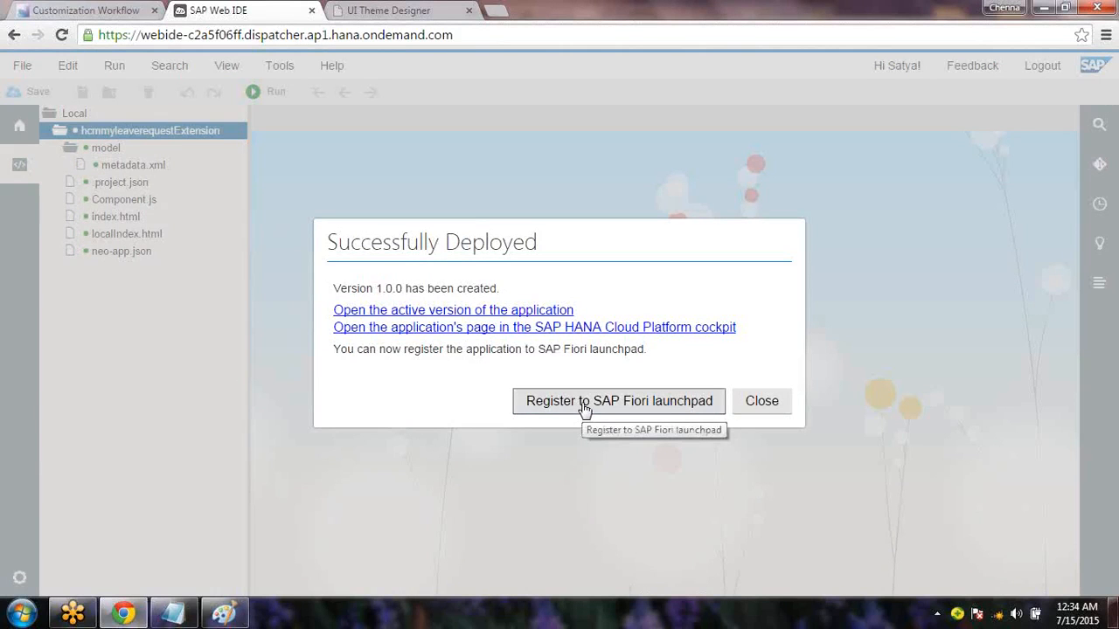
# Begin launchpad registration under the provider account with a leave-request description including the user's name
pyautogui.click(584, 404)
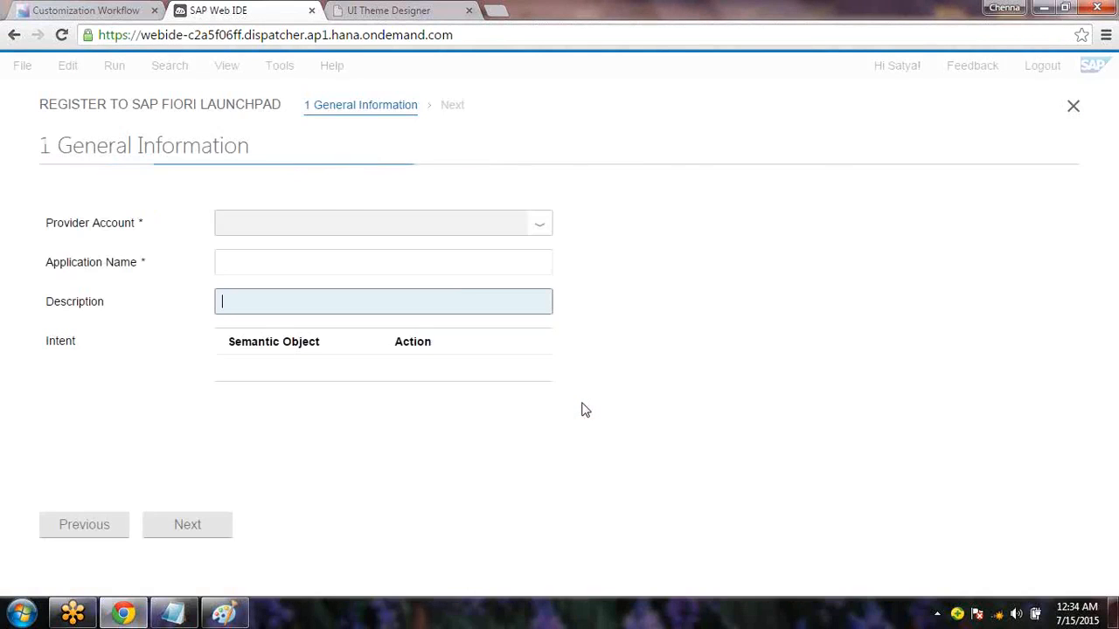
pyautogui.click(544, 227)
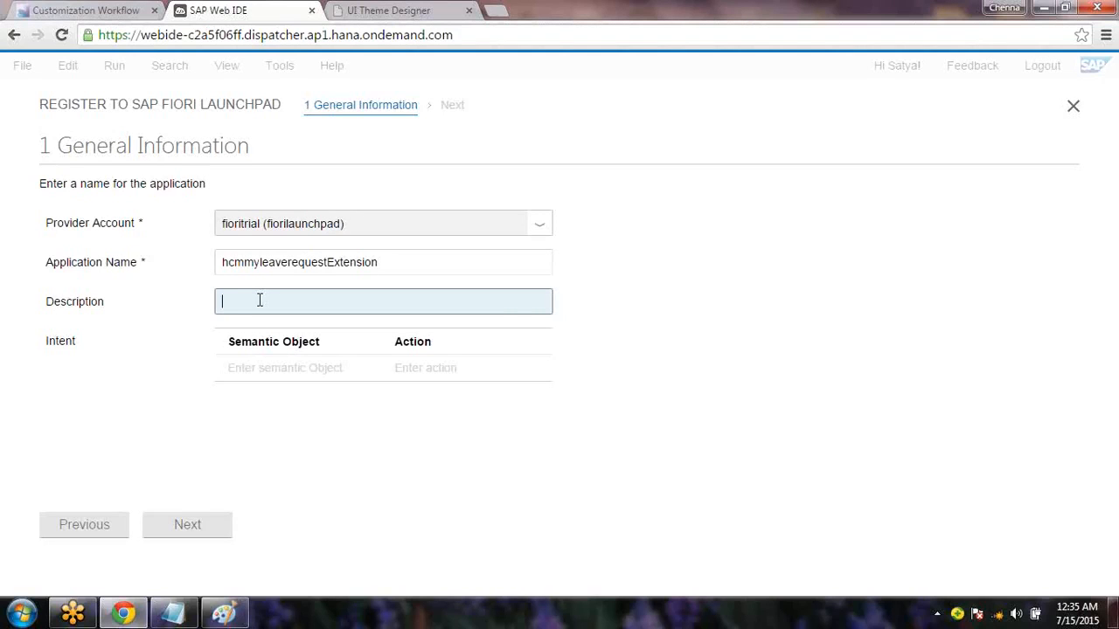
pyautogui.write('Satya Leave Req')
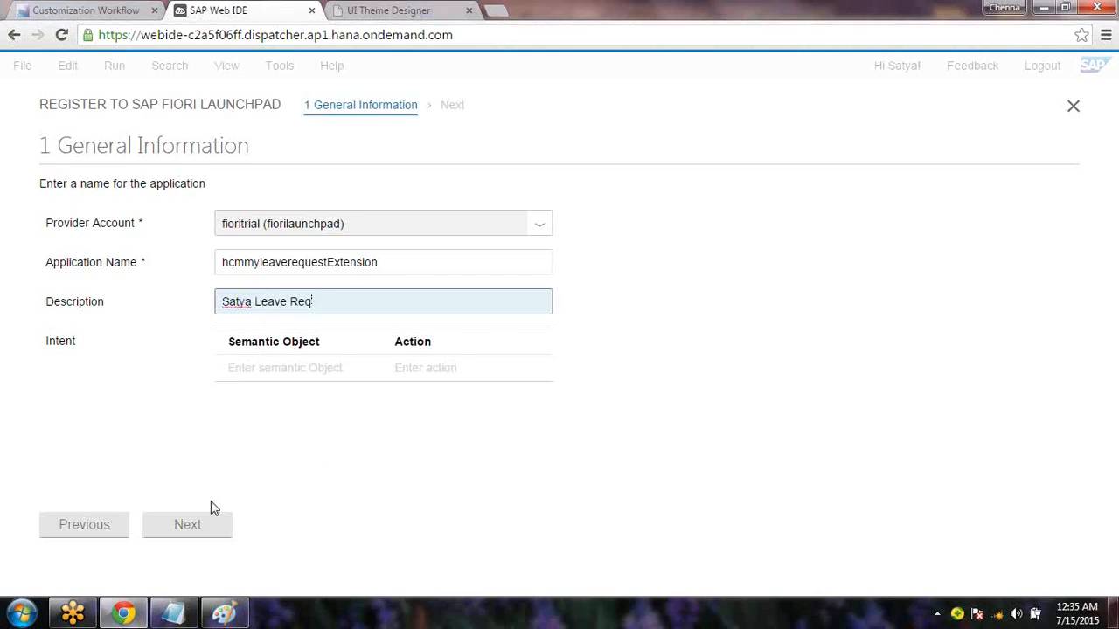
pyautogui.click(182, 395)
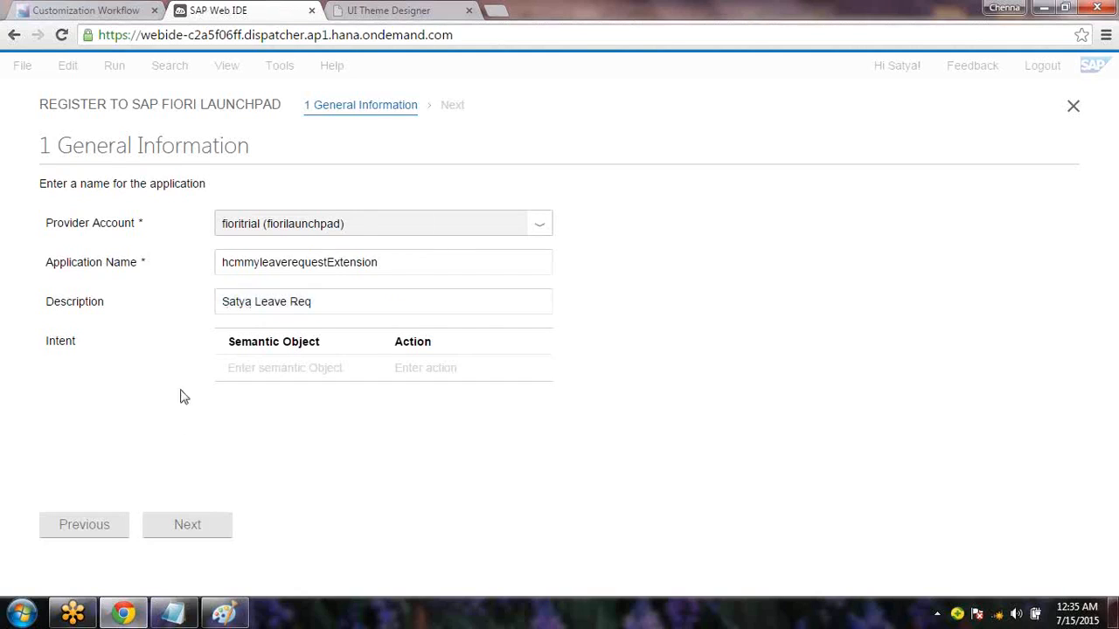
# Rename the application to hcmmyleaverequestExtension1 and proceed to tile configuration
pyautogui.click(422, 255)
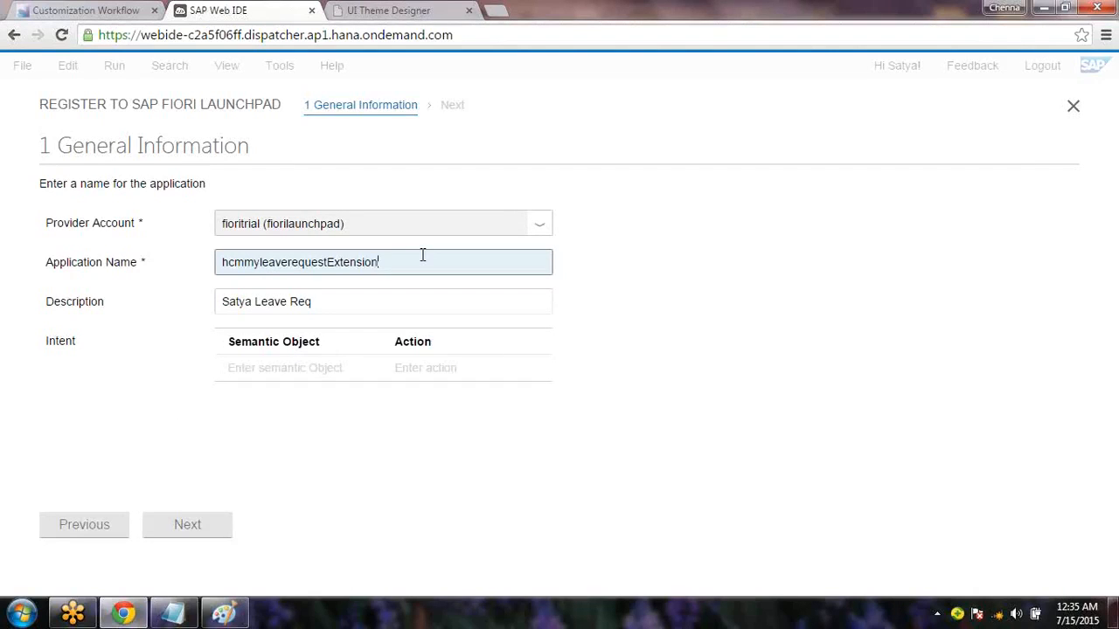
pyautogui.write('1')
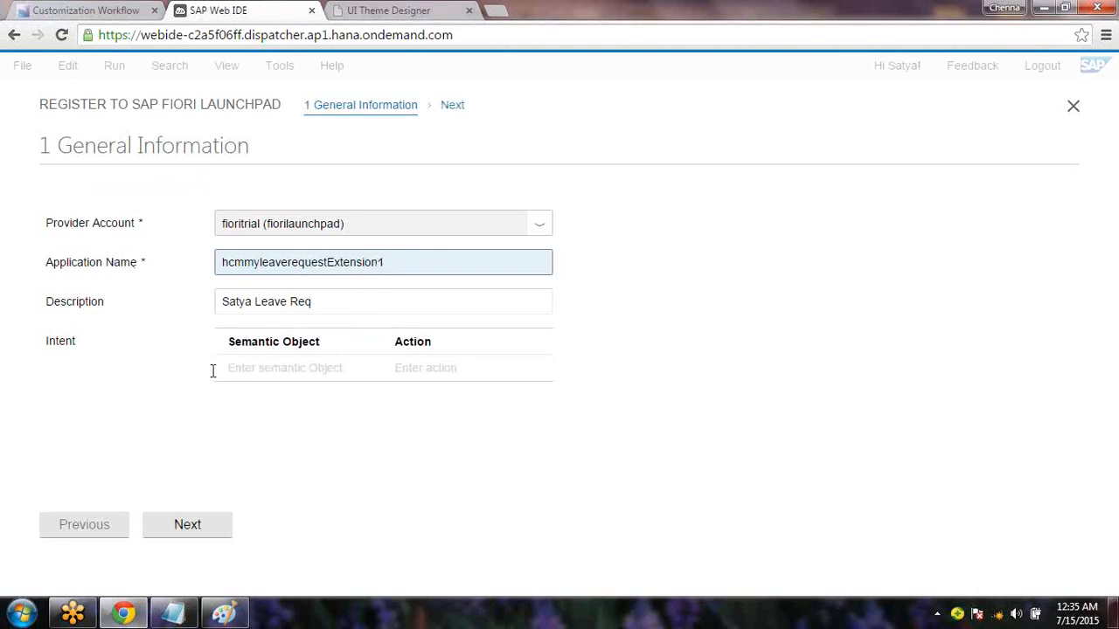
pyautogui.click(207, 515)
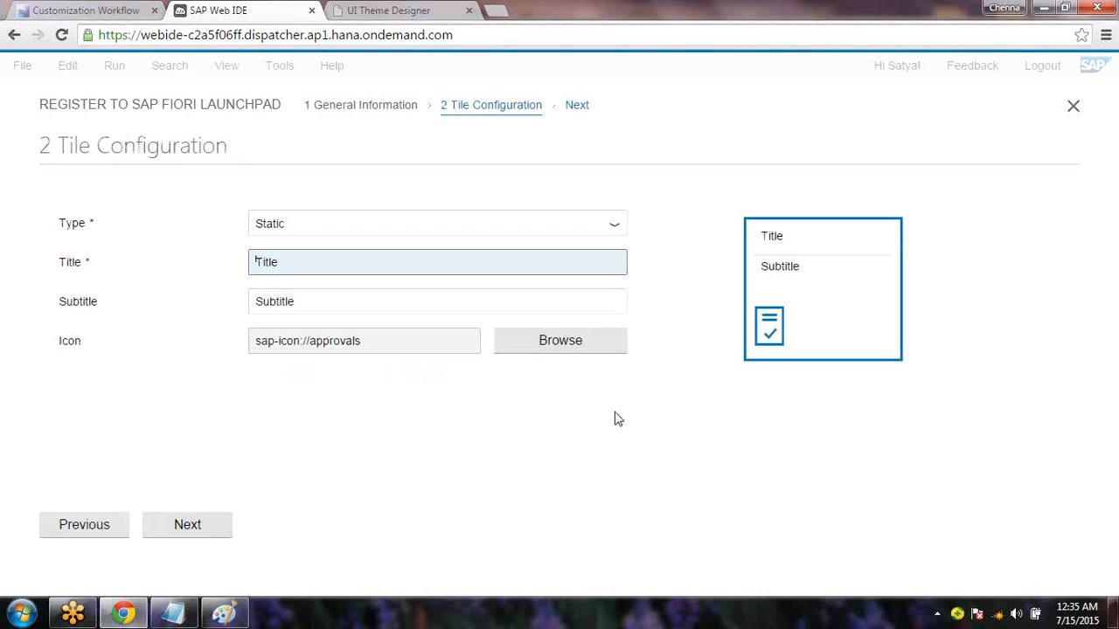
# Title the tile with the user's name plus 'Leave Request' and subtitle it 'Leave Request Without Note'
pyautogui.moveTo(295, 260); pyautogui.dragTo(226, 262)
pyautogui.write('Satya Leave Request')
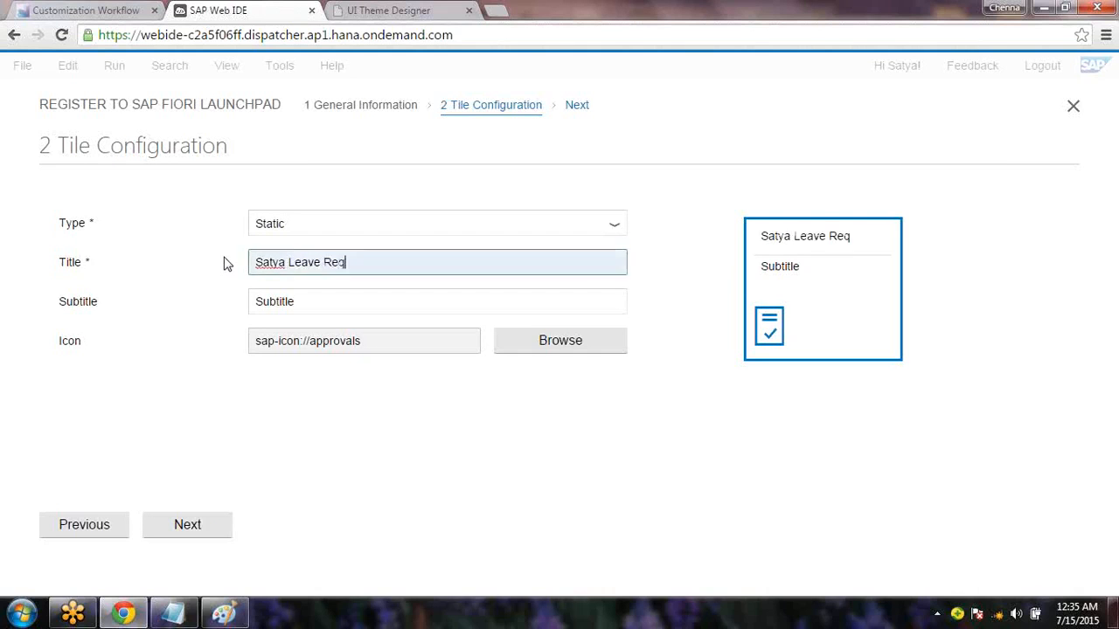
pyautogui.press('Tab')
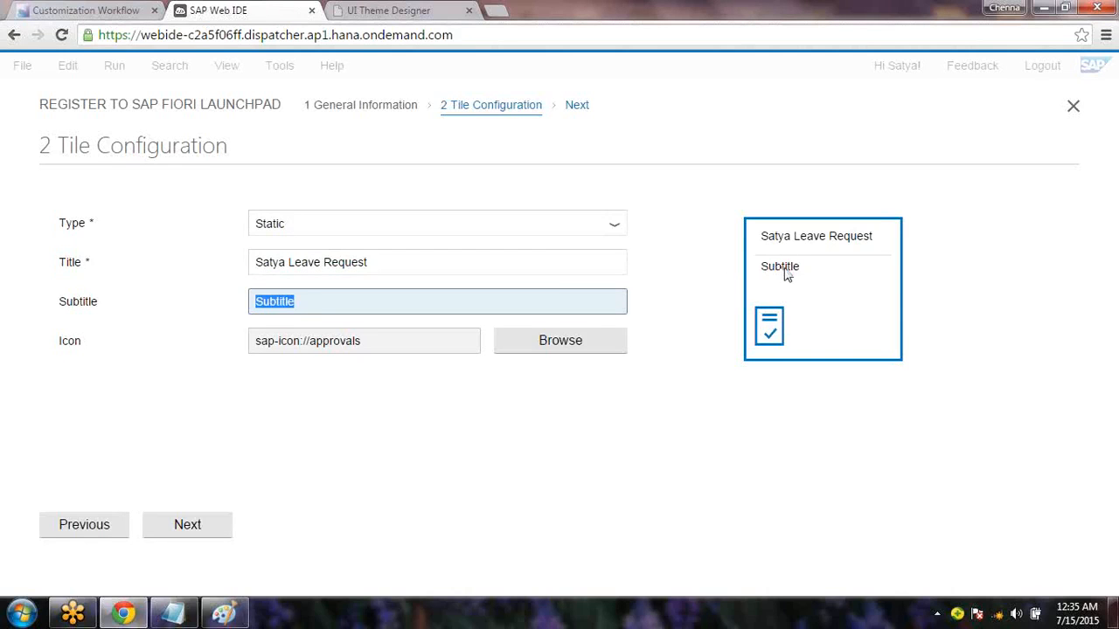
pyautogui.write('Re')
pyautogui.press('BackSpace')
pyautogui.press('BackSpace')
pyautogui.write('Leave ')
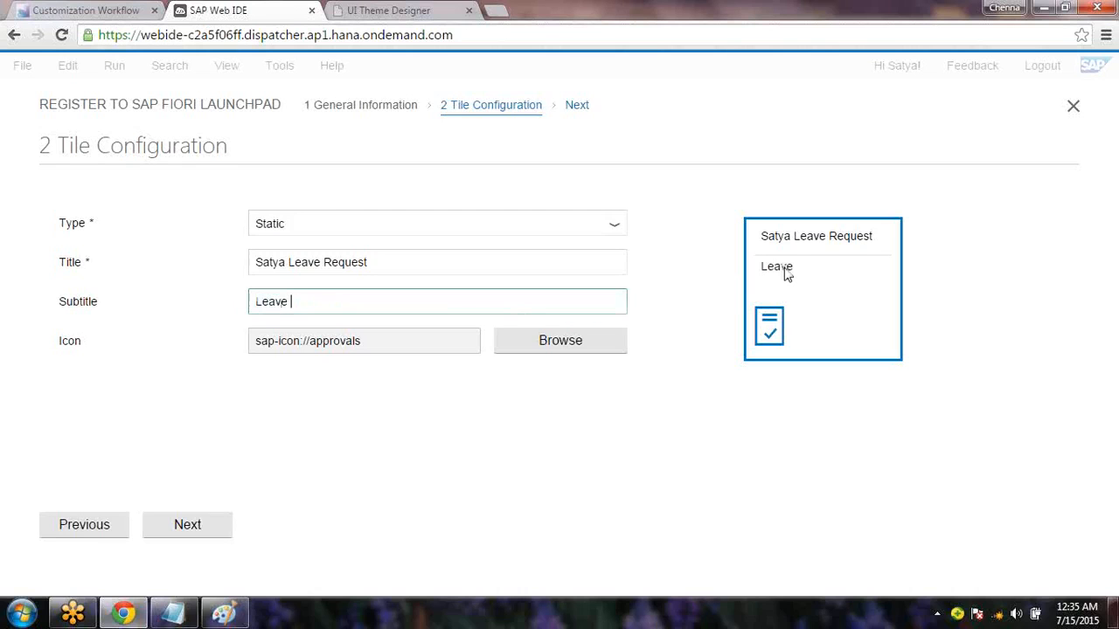
pyautogui.write('Request WithO')
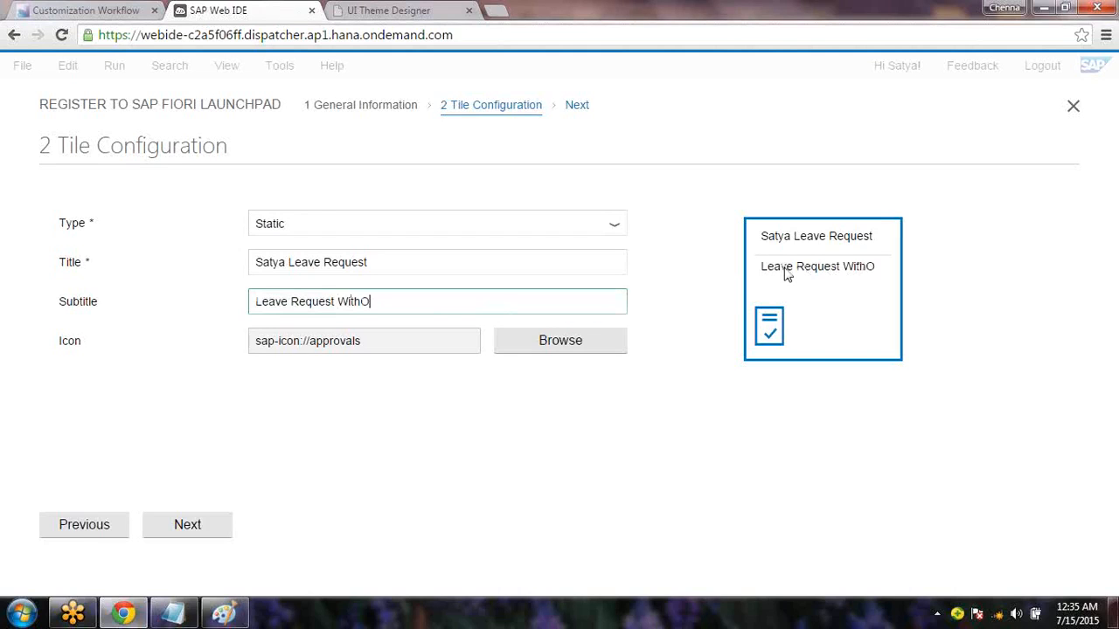
pyautogui.press('BackSpace')
pyautogui.write('out ')
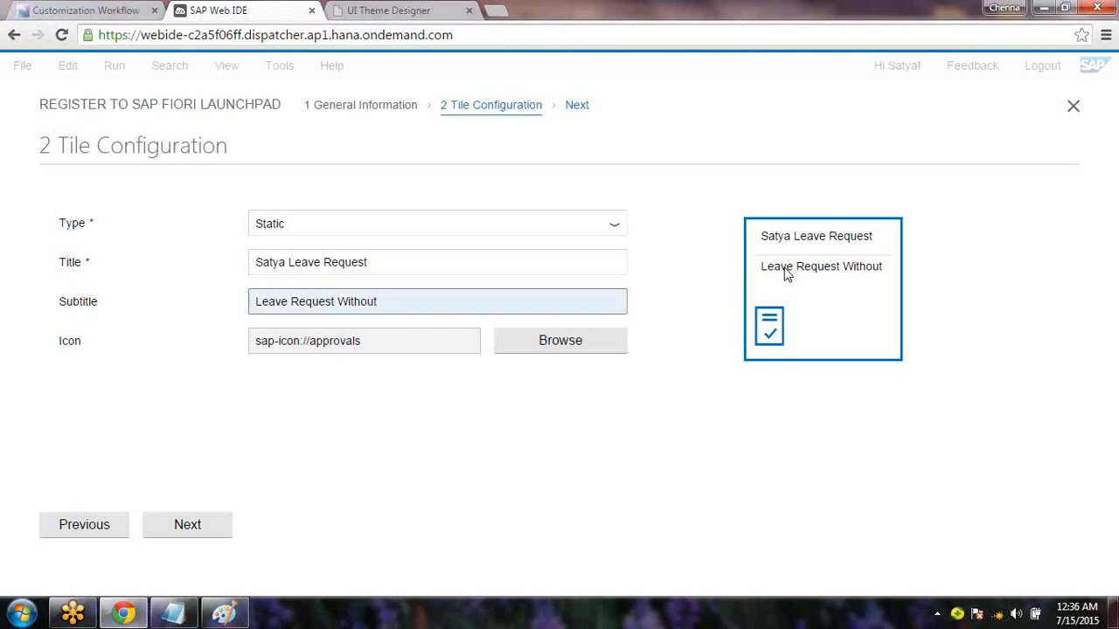
pyautogui.write('Note TextF')
pyautogui.press('BackSpace')
pyautogui.press('BackSpace')
pyautogui.press('BackSpace')
pyautogui.press('BackSpace')
pyautogui.press('BackSpace')
pyautogui.press('BackSpace')
pyautogui.press('BackSpace')
pyautogui.write('e')
# Try the action-settings icon for the leave request tile
pyautogui.click(531, 348)
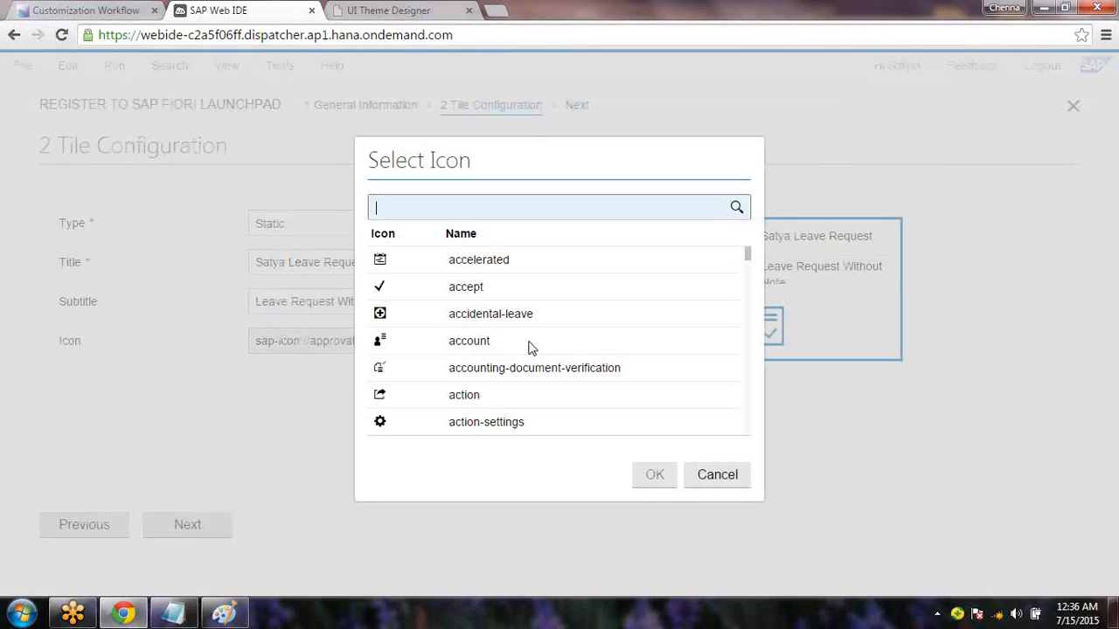
pyautogui.click(508, 424)
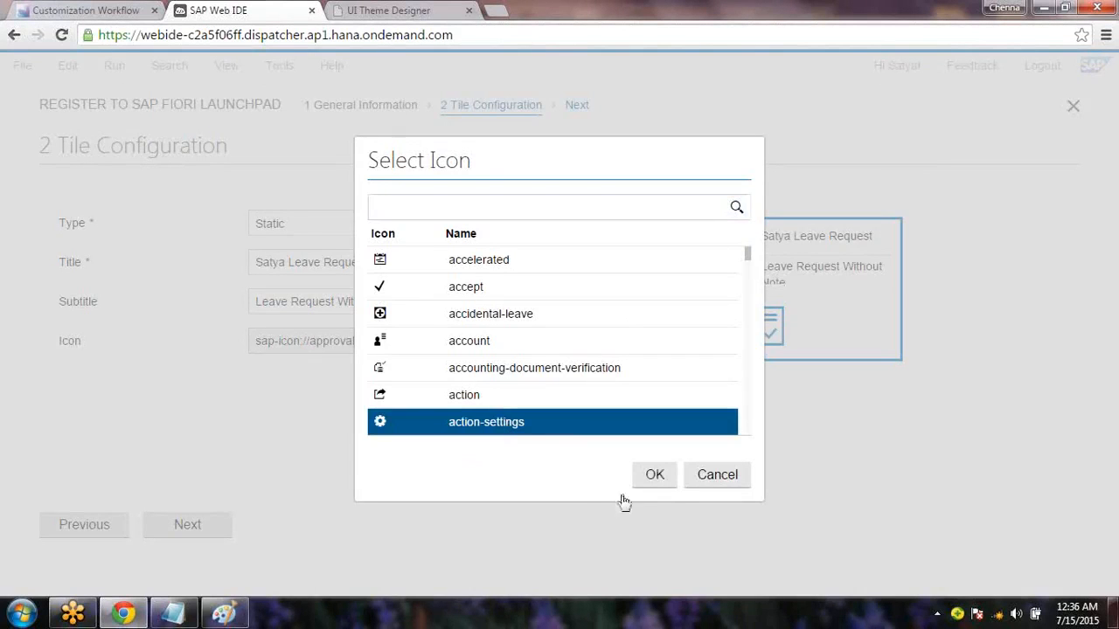
pyautogui.click(662, 493)
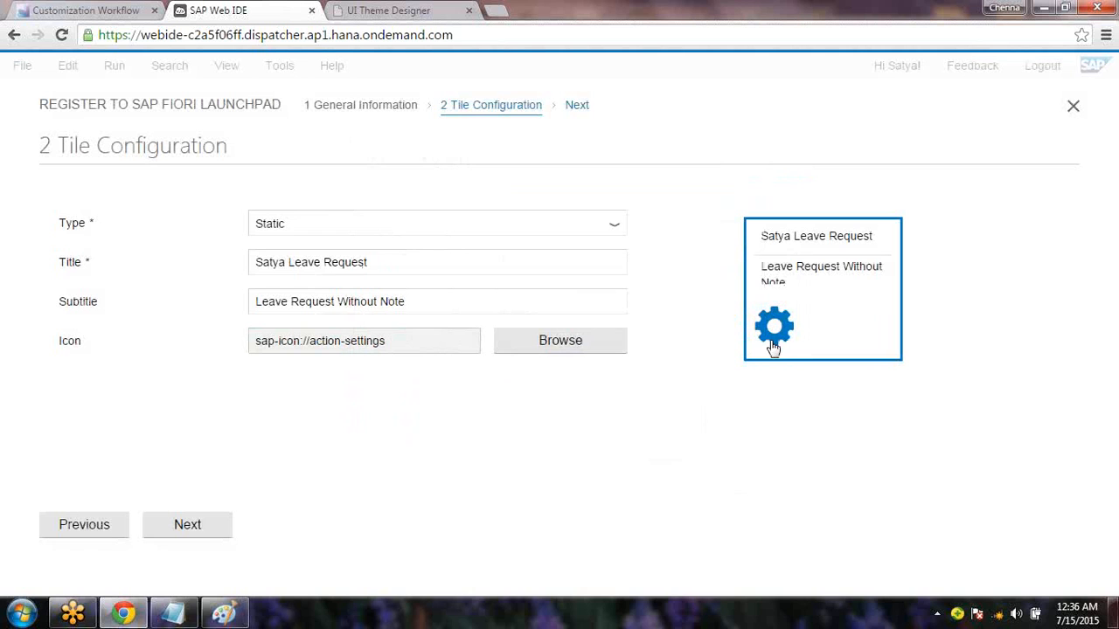
# Replace the tile icon with 'upload' and advance to the Assignment step
pyautogui.click(615, 342)
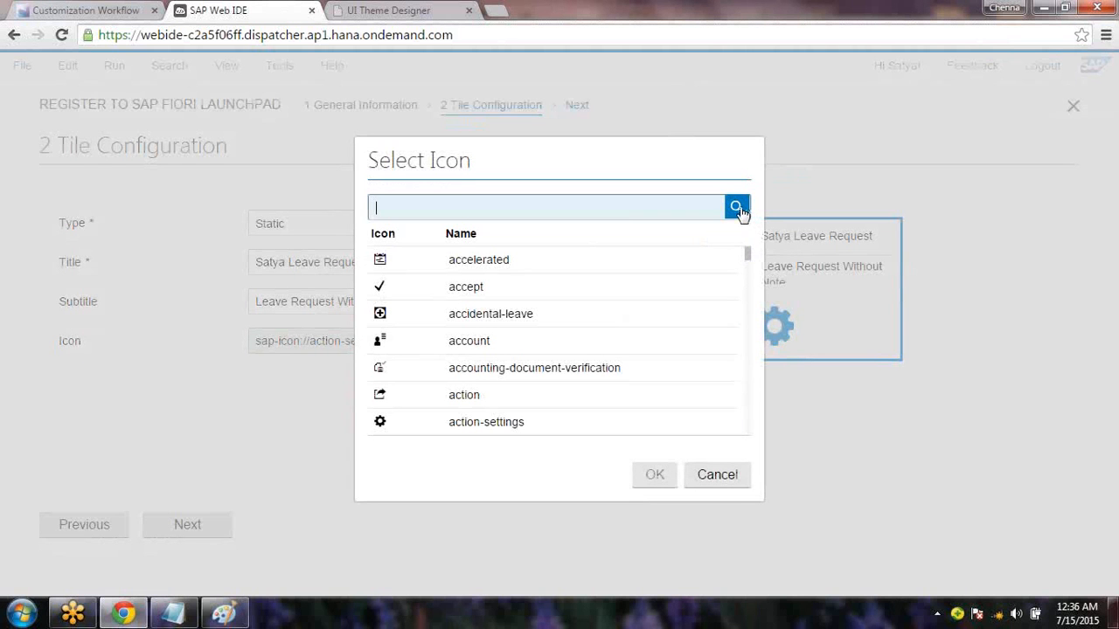
pyautogui.moveTo(749, 259); pyautogui.dragTo(749, 424)
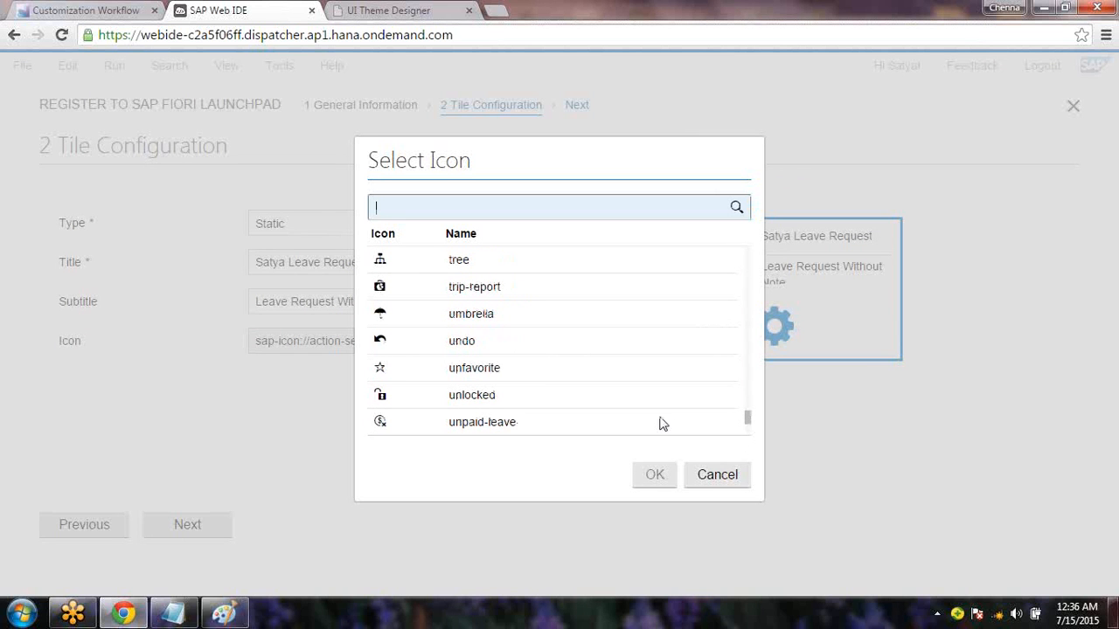
pyautogui.click(461, 341)
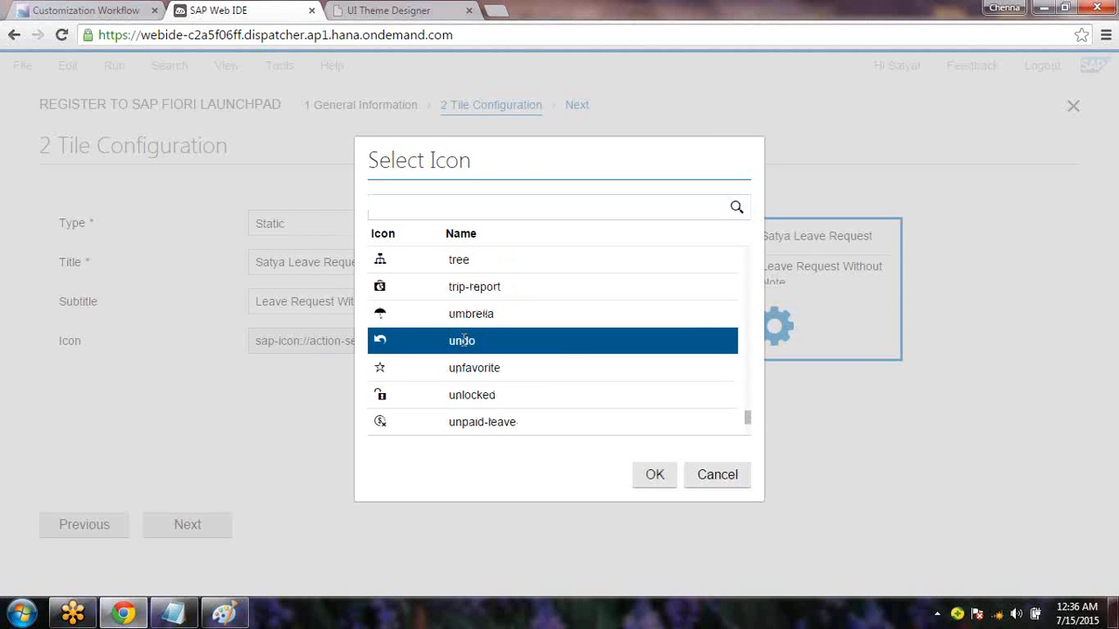
pyautogui.click(464, 341)
pyautogui.click(464, 341)
pyautogui.click(464, 341)
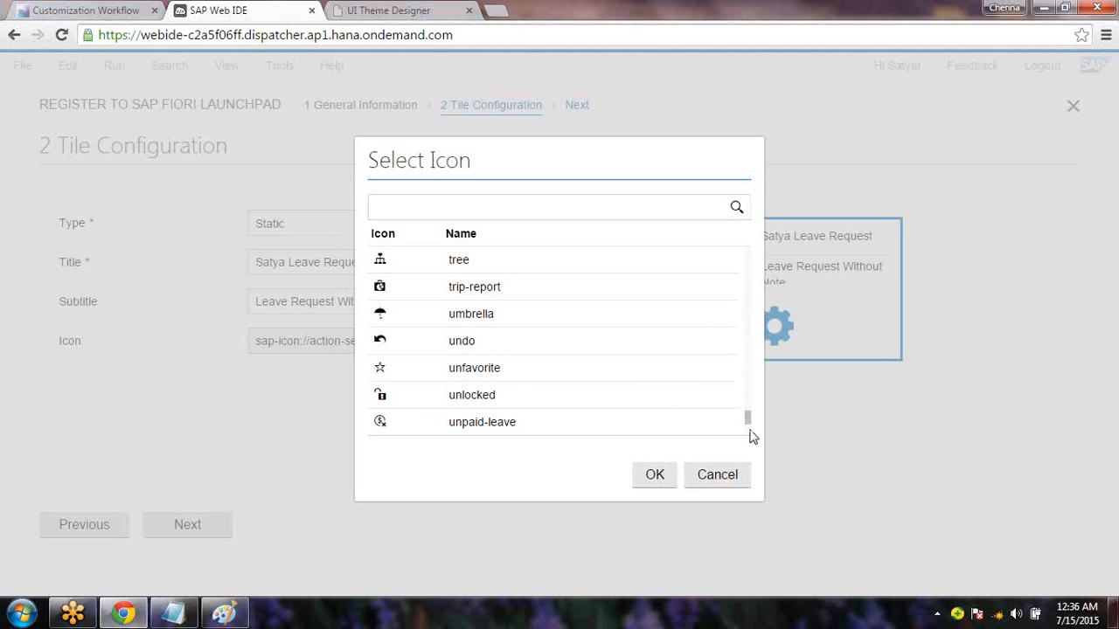
pyautogui.scroll(-4, 753, 433)
pyautogui.moveTo(750, 425); pyautogui.dragTo(750, 426)
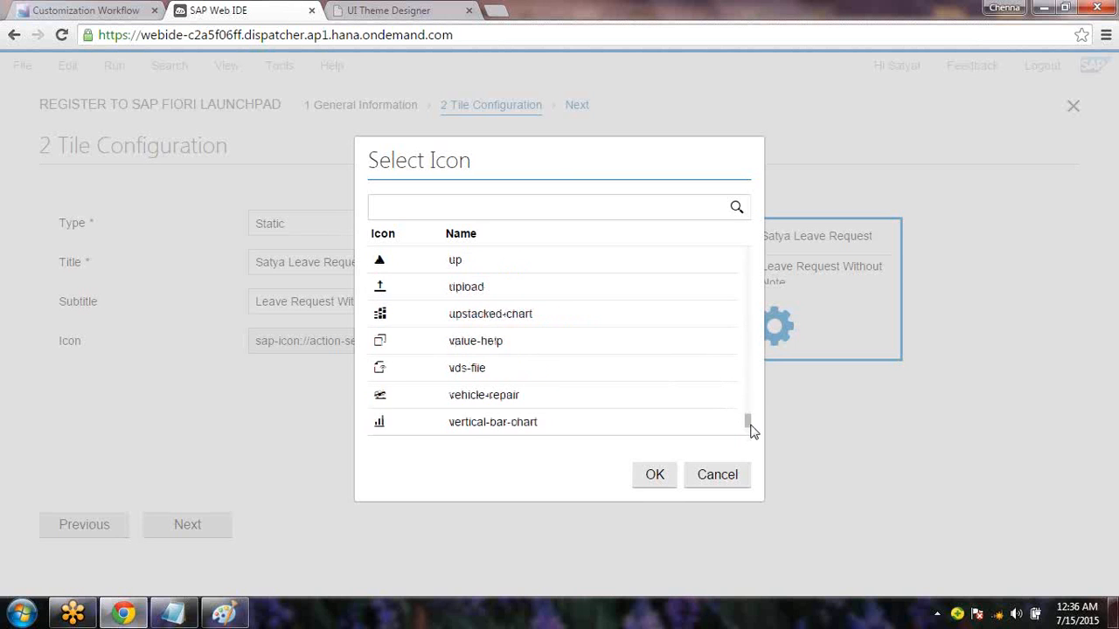
pyautogui.click(379, 289)
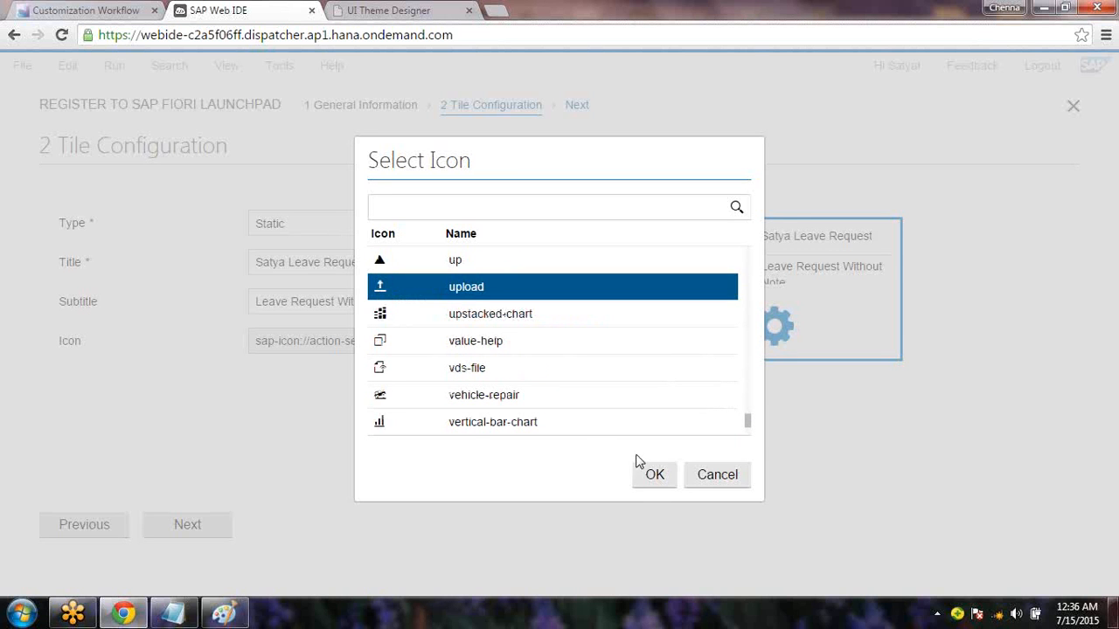
pyautogui.click(663, 479)
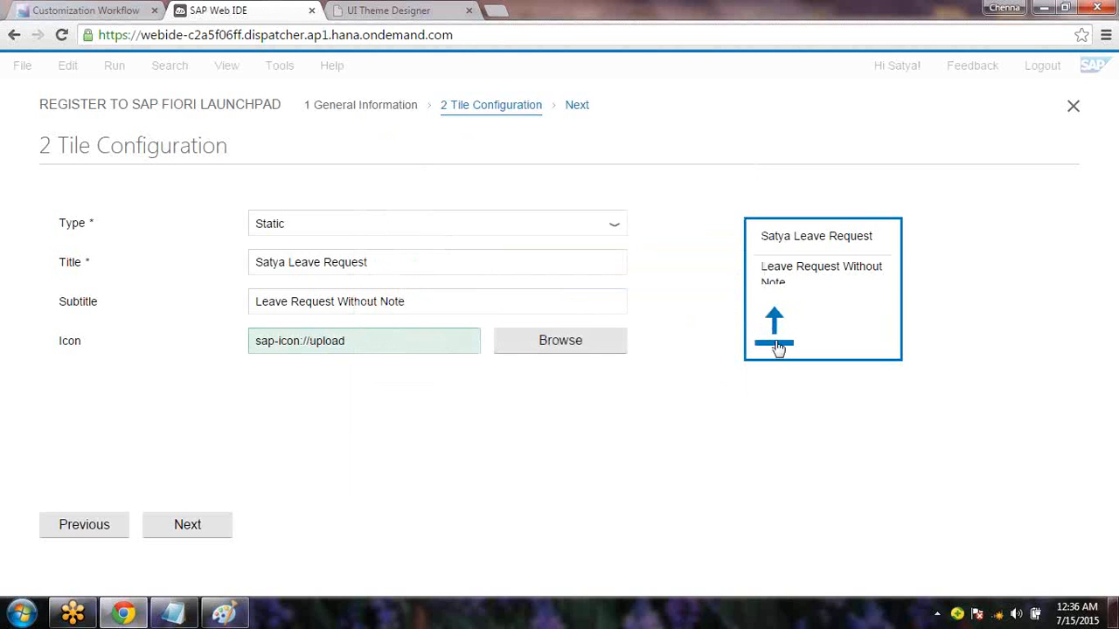
pyautogui.click(185, 530)
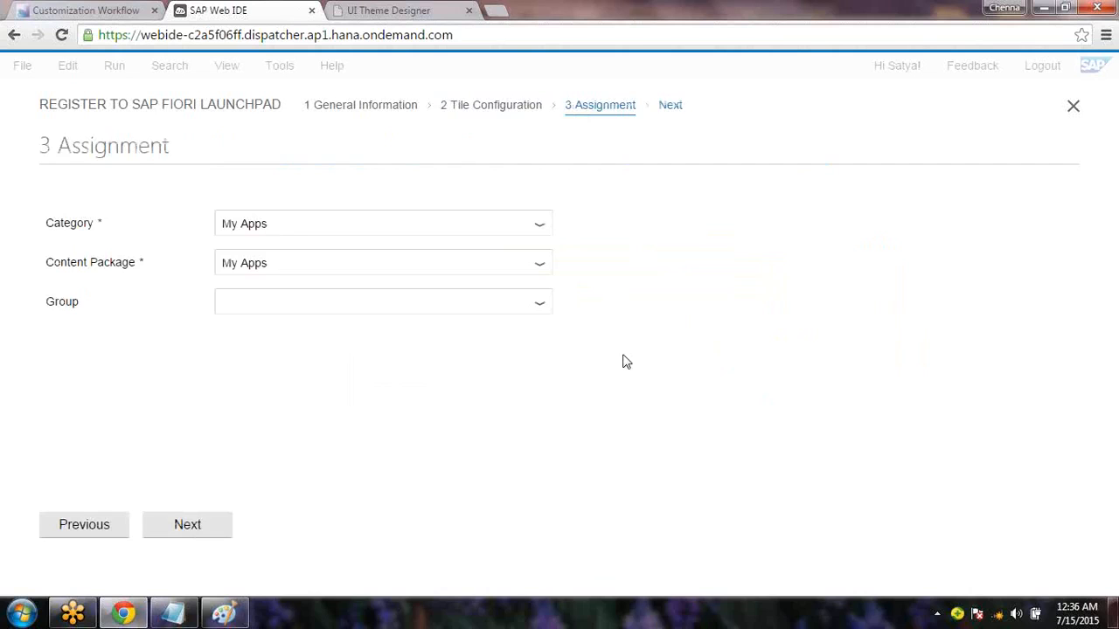
# Leave Category as My Apps with no Group, then advance to Confirmation
pyautogui.click(540, 225)
pyautogui.click(682, 281)
pyautogui.click(682, 281)
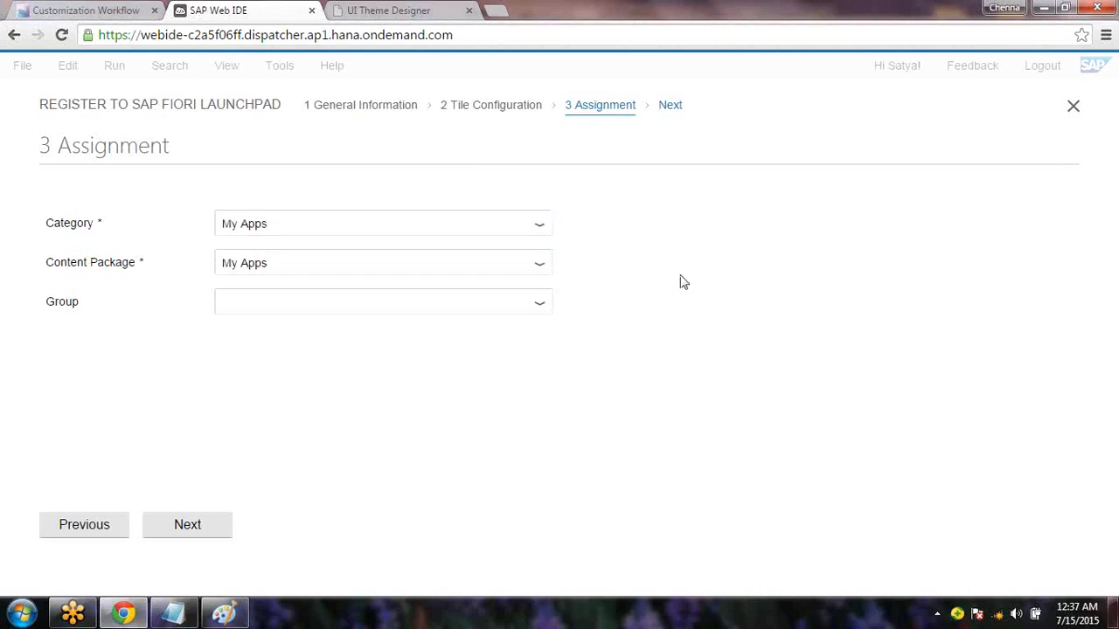
pyautogui.click(540, 308)
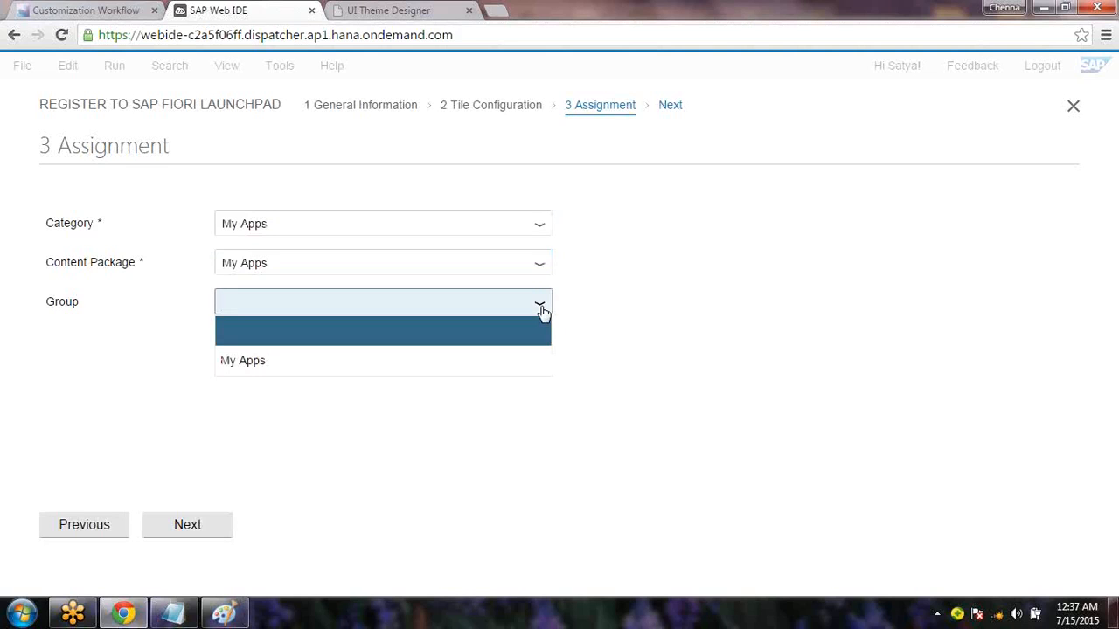
pyautogui.click(598, 334)
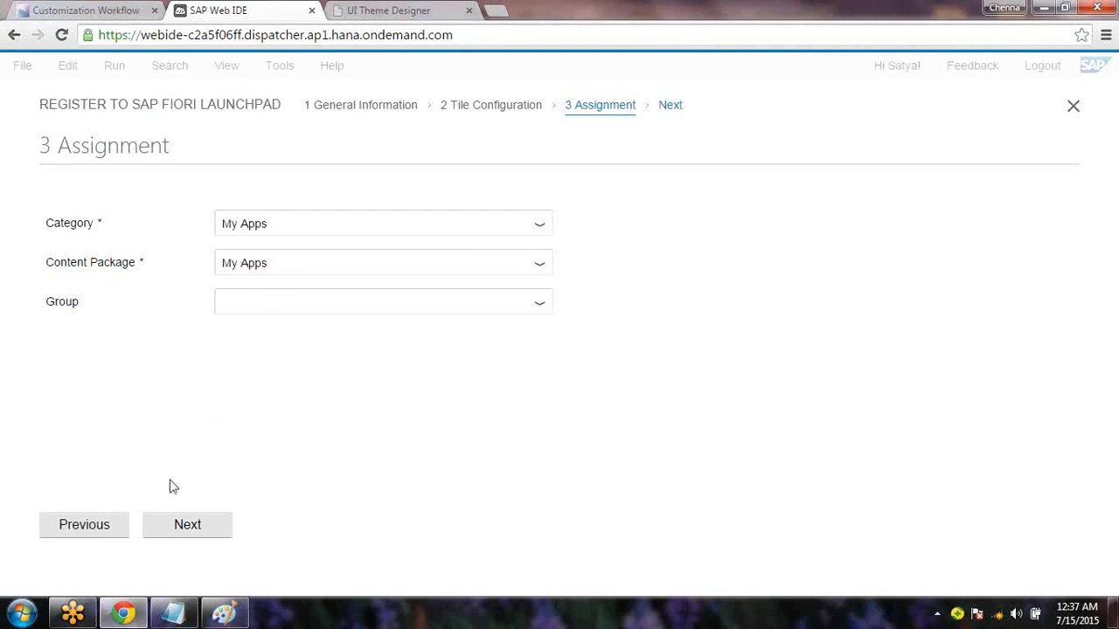
pyautogui.click(194, 530)
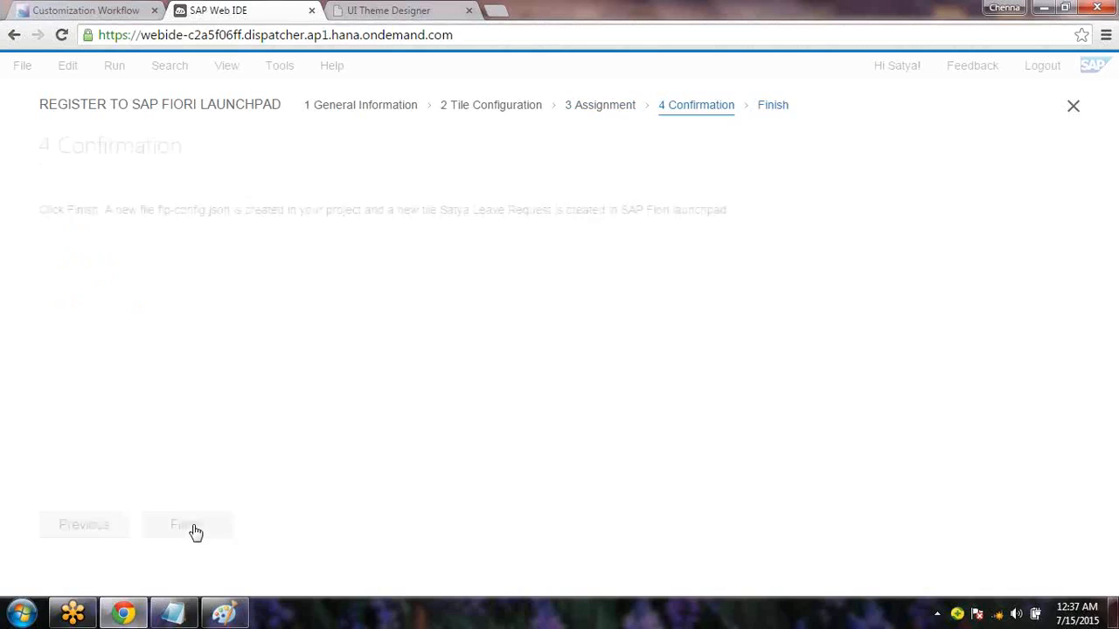
# Finish the launchpad registration and dismiss the Successfully Registered message
pyautogui.click(194, 528)
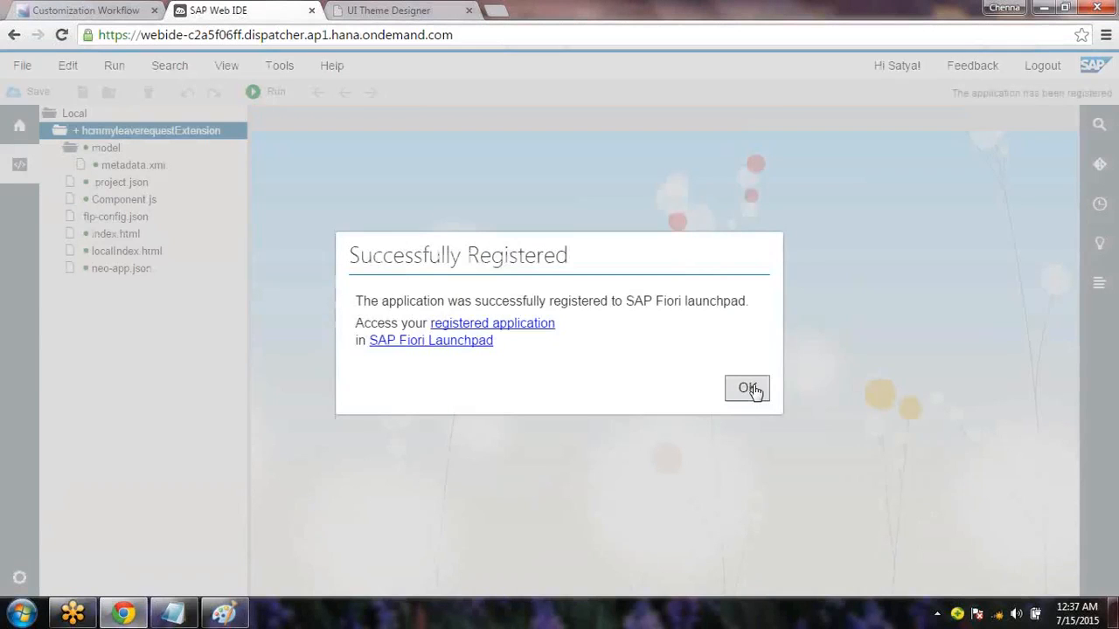
pyautogui.click(749, 389)
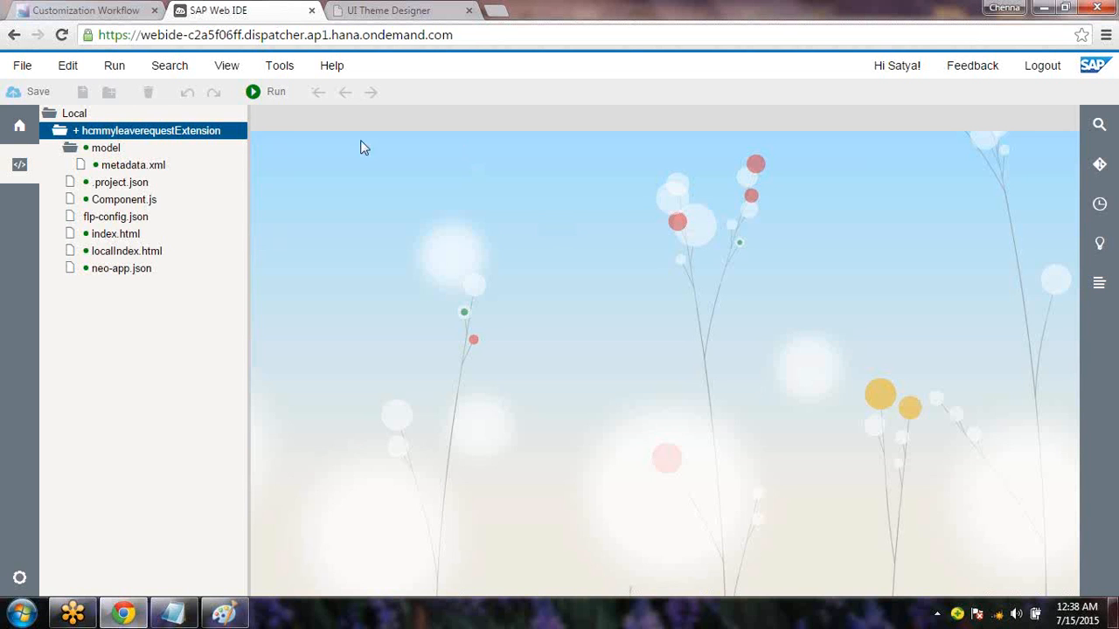
# Reload the Fiori launchpad home and scroll through the Cross, Retail and Accounting groups
pyautogui.click(73, 12)
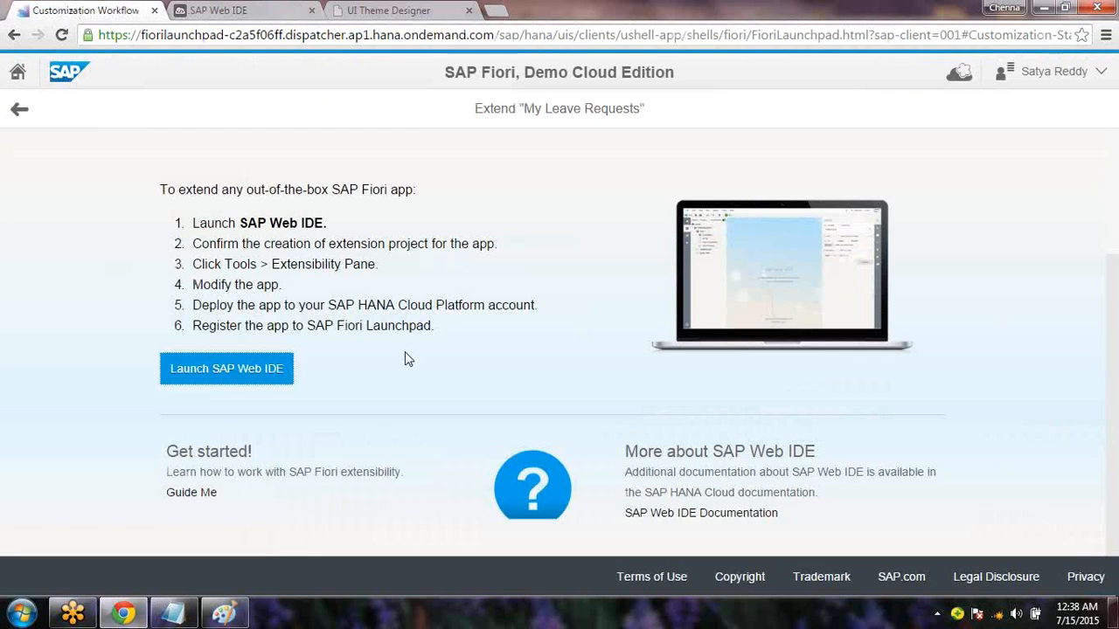
pyautogui.click(19, 78)
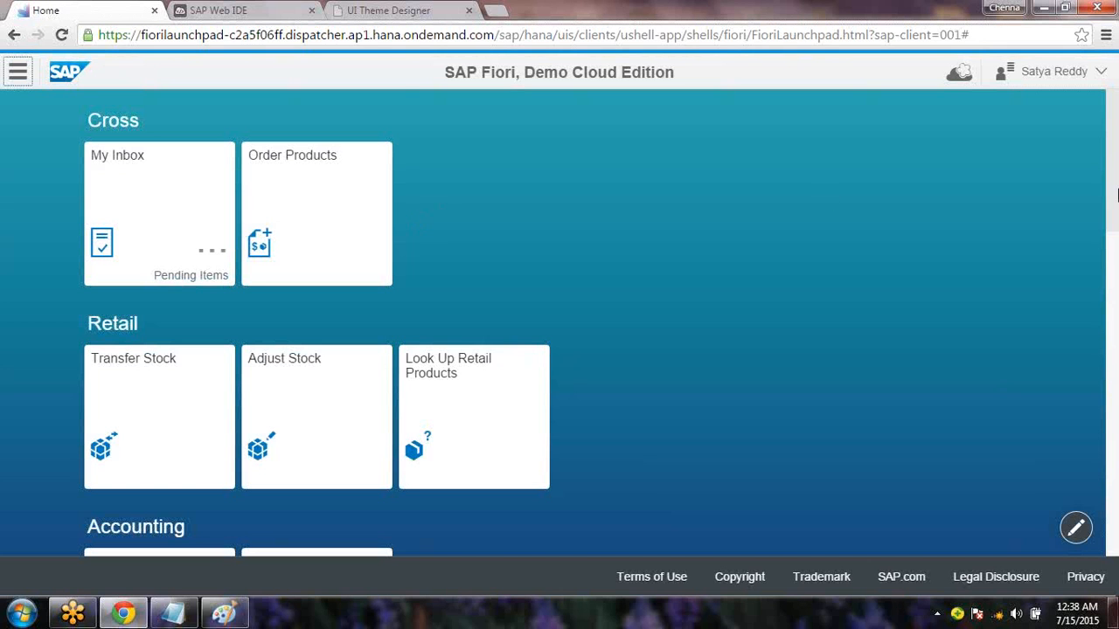
pyautogui.moveTo(1117, 210); pyautogui.dragTo(1117, 564)
pyautogui.moveTo(1090, 317); pyautogui.dragTo(1092, 99)
# Add the note 'How to Add App (whatever we created) inside LaunchPad?' in Notepad
pyautogui.click(175, 612)
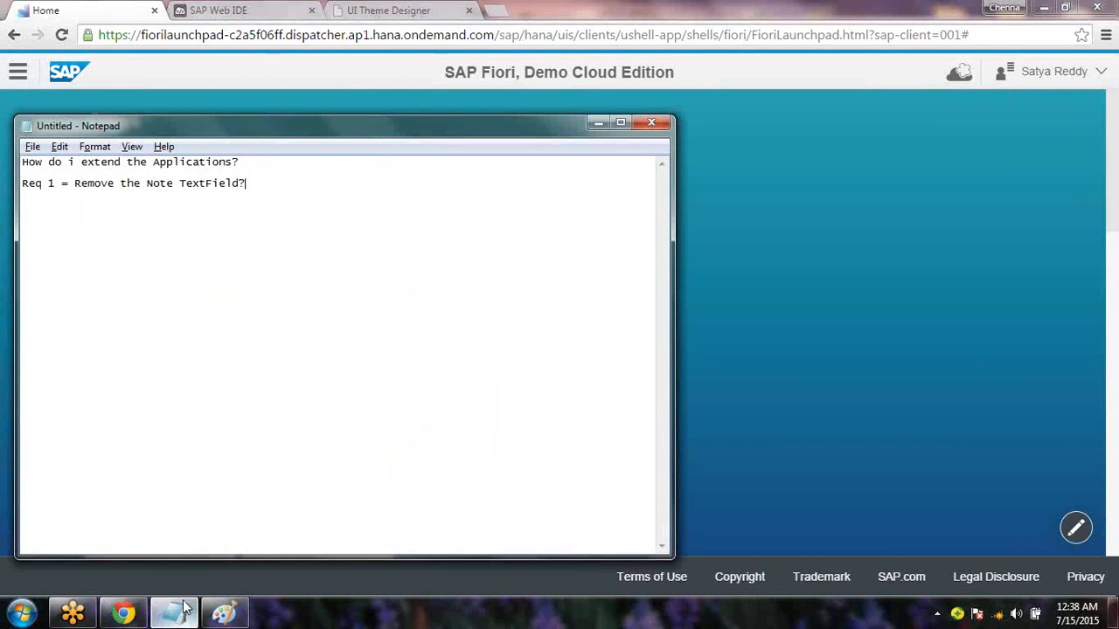
pyautogui.write('How to Add App (whatever we created) inside')
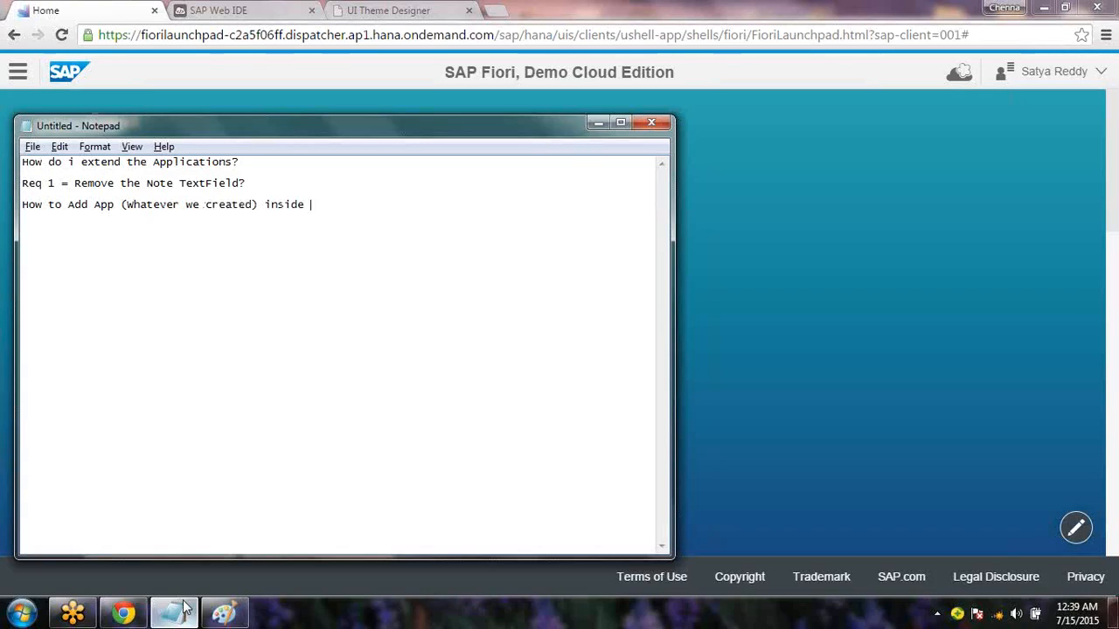
pyautogui.write(' LaunchPad?')
pyautogui.press('Return')
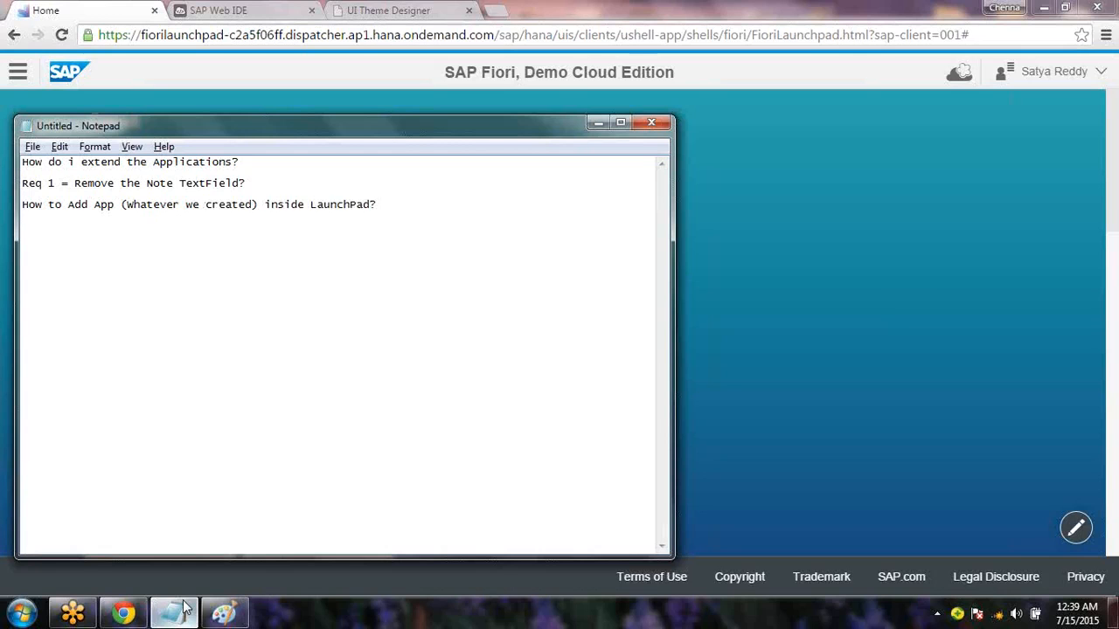
# Open the launchpad's Tile Catalog from the navigation menu
pyautogui.click(185, 610)
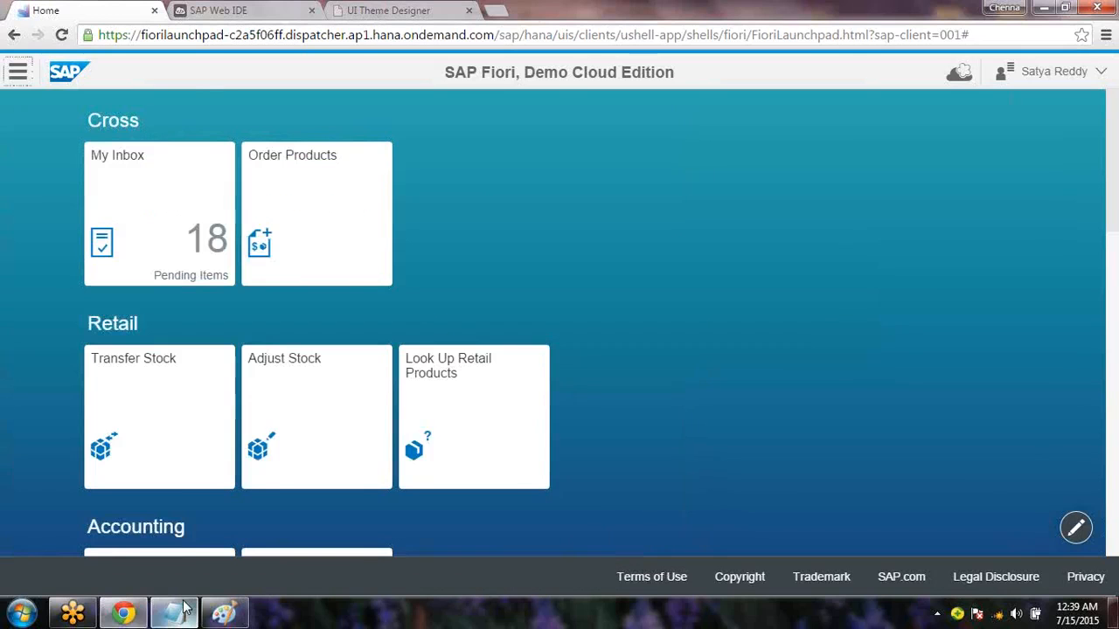
pyautogui.click(23, 82)
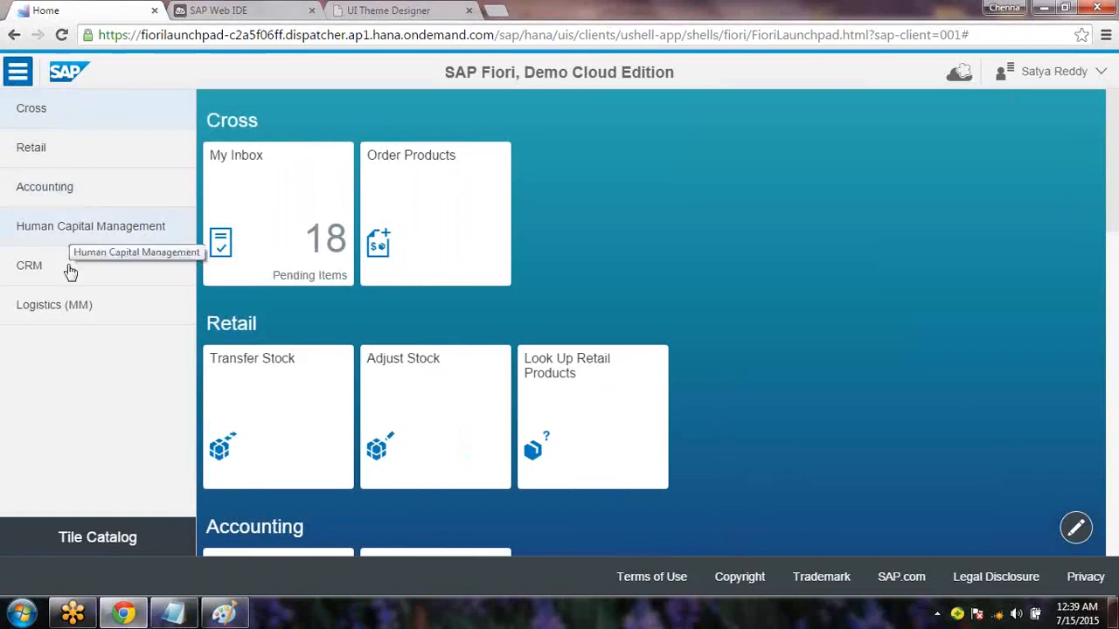
pyautogui.click(108, 540)
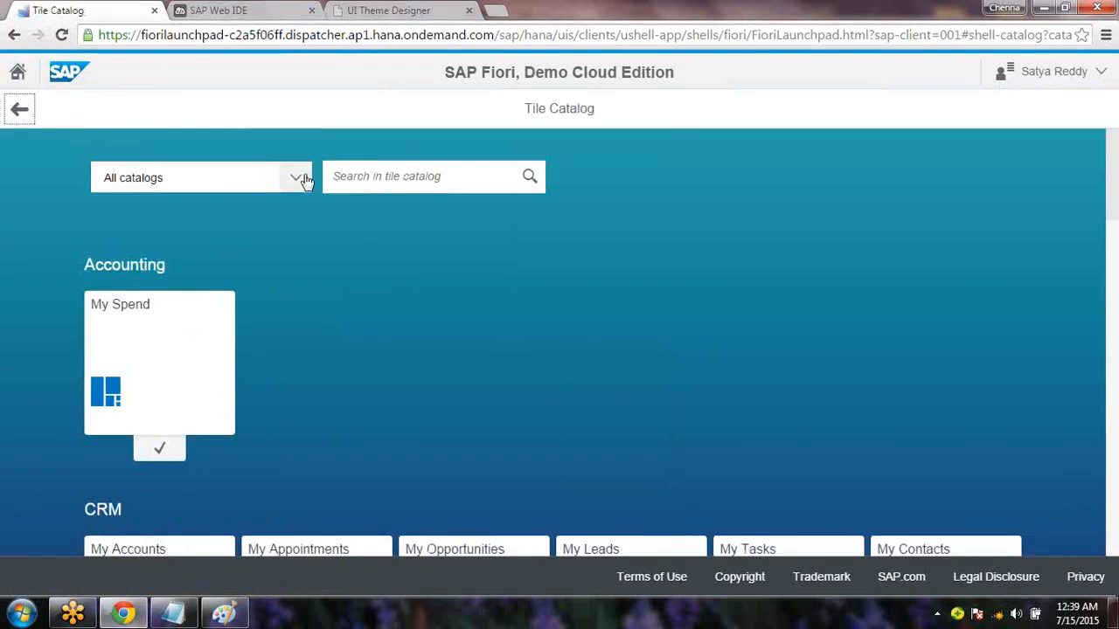
# Add the leave request tile from the My Apps catalog to the Accounting group
pyautogui.click(295, 178)
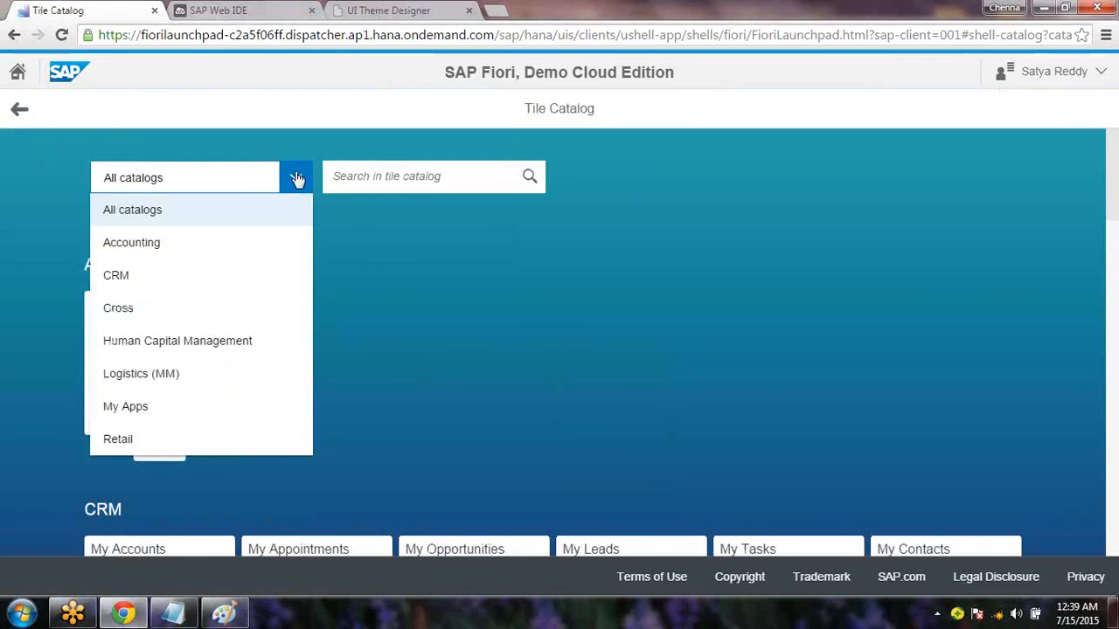
pyautogui.click(131, 417)
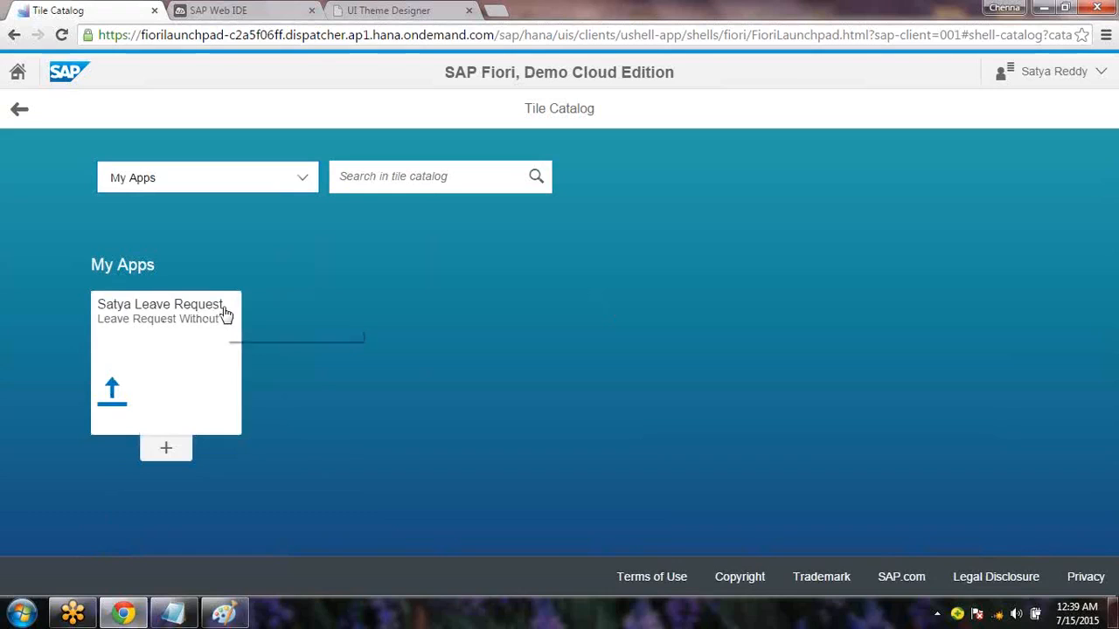
pyautogui.click(166, 453)
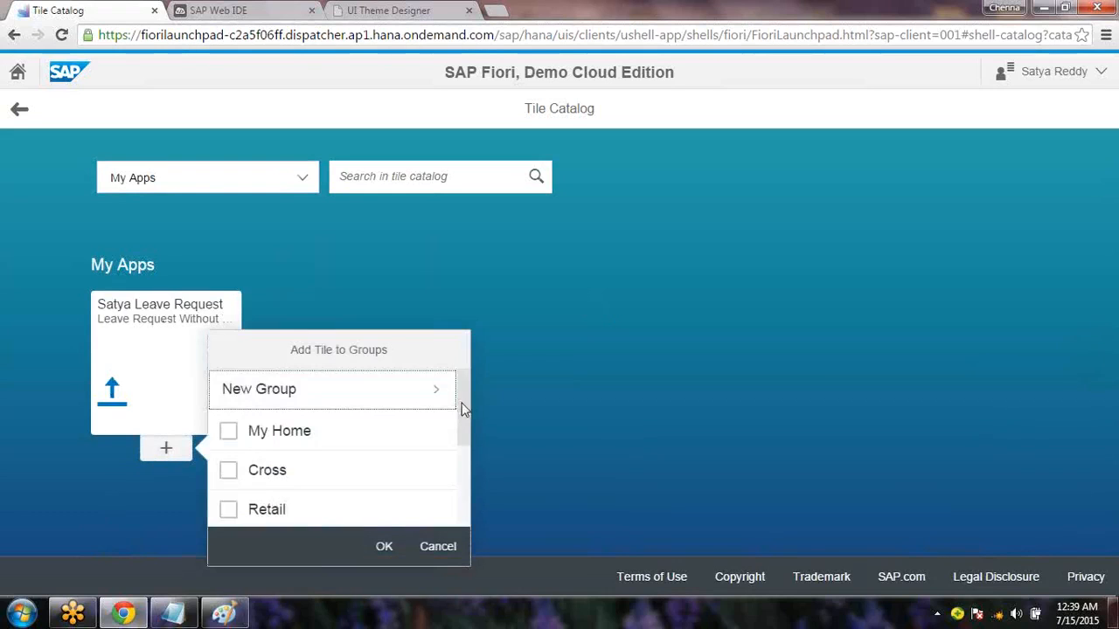
pyautogui.moveTo(460, 407); pyautogui.dragTo(469, 458)
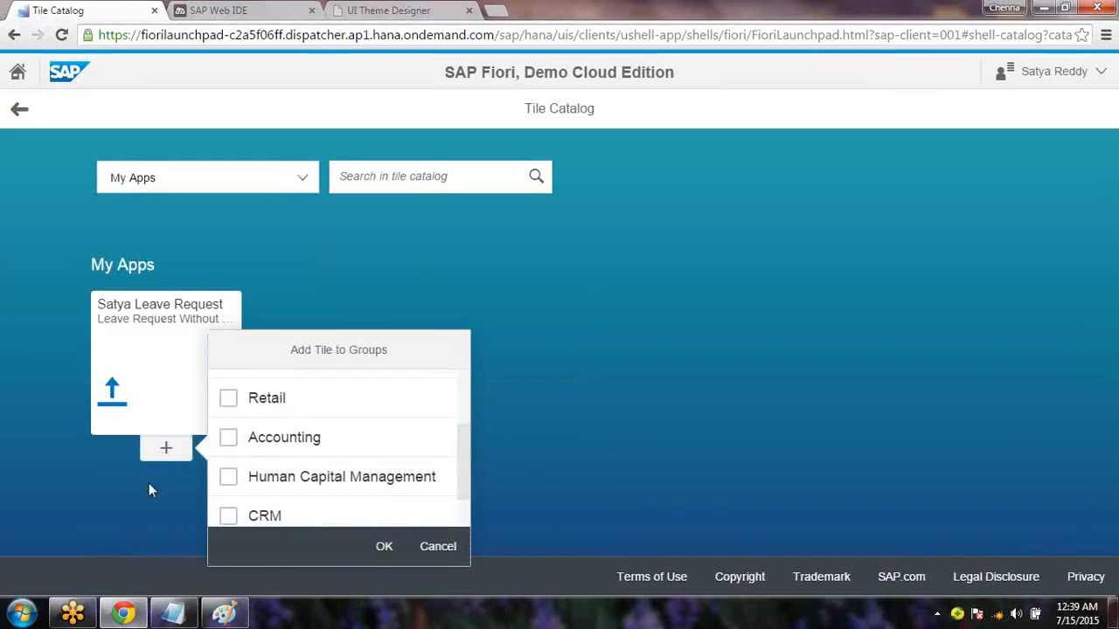
pyautogui.click(227, 439)
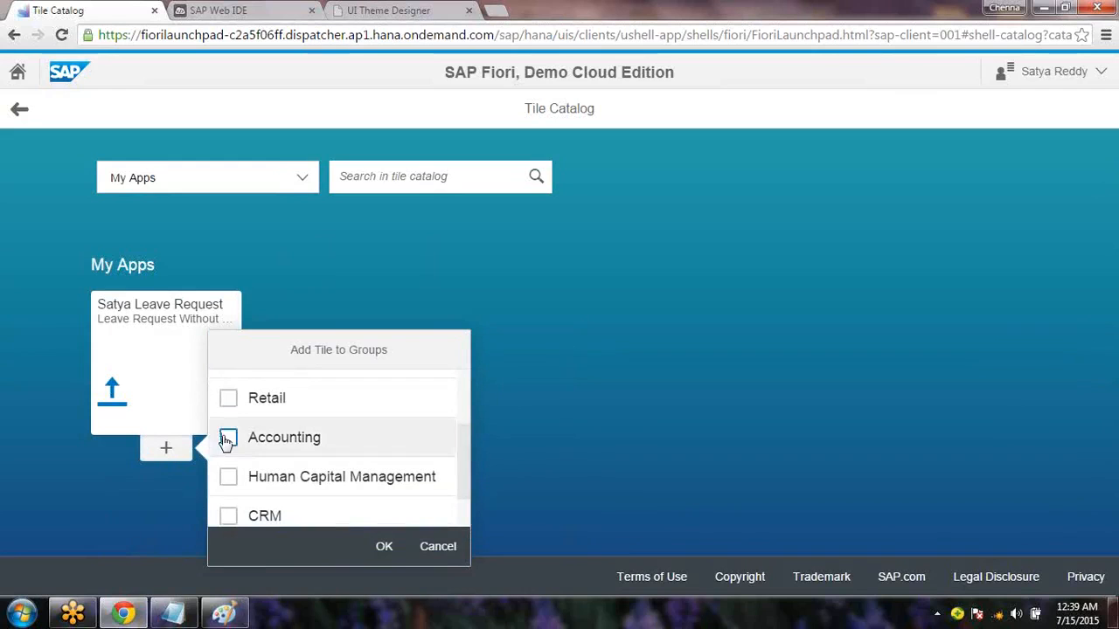
pyautogui.click(381, 546)
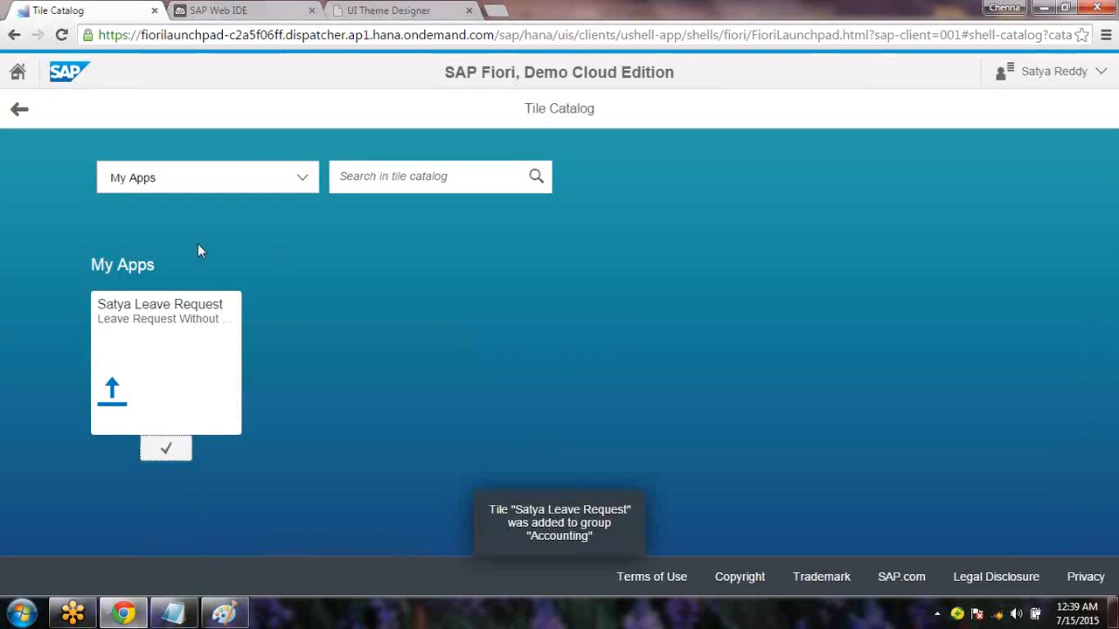
pyautogui.click(18, 73)
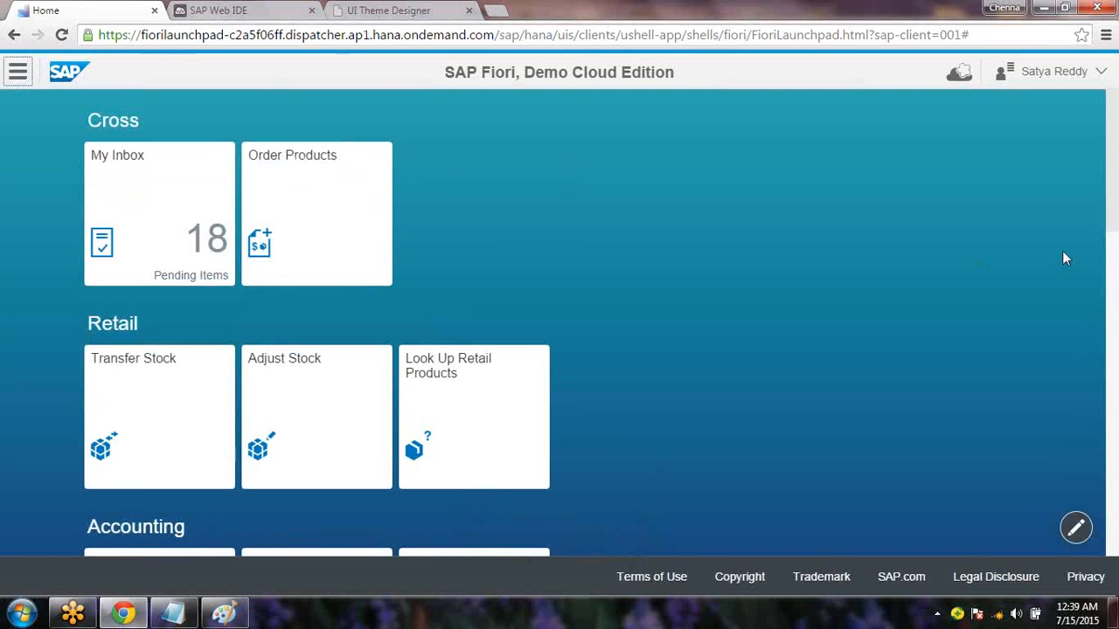
pyautogui.scroll(-2, 1117, 288)
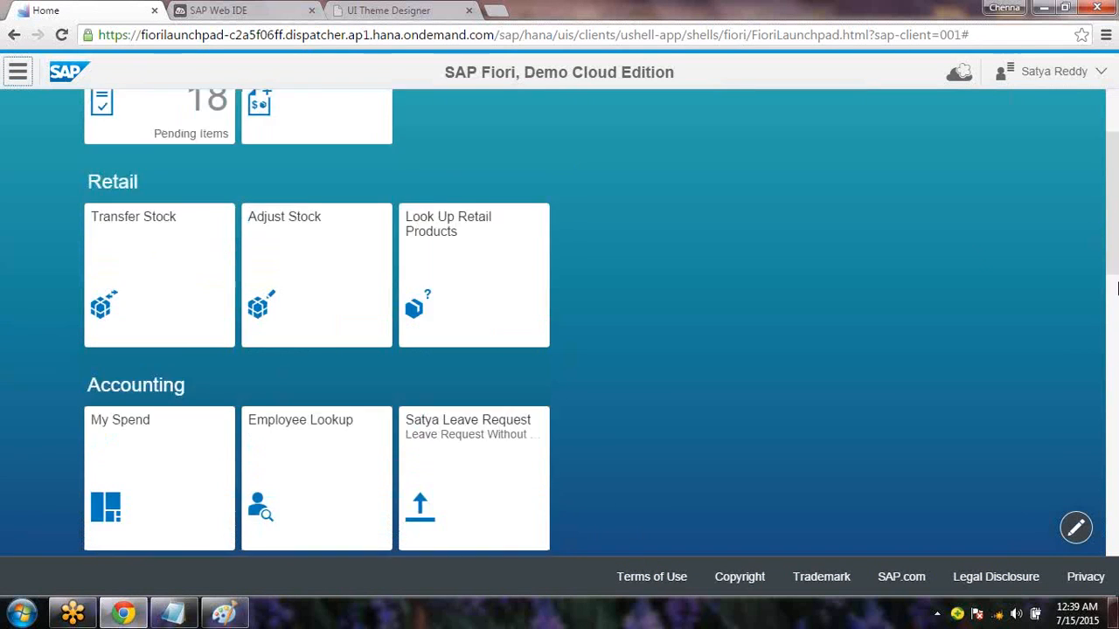
pyautogui.scroll(-2, 1117, 295)
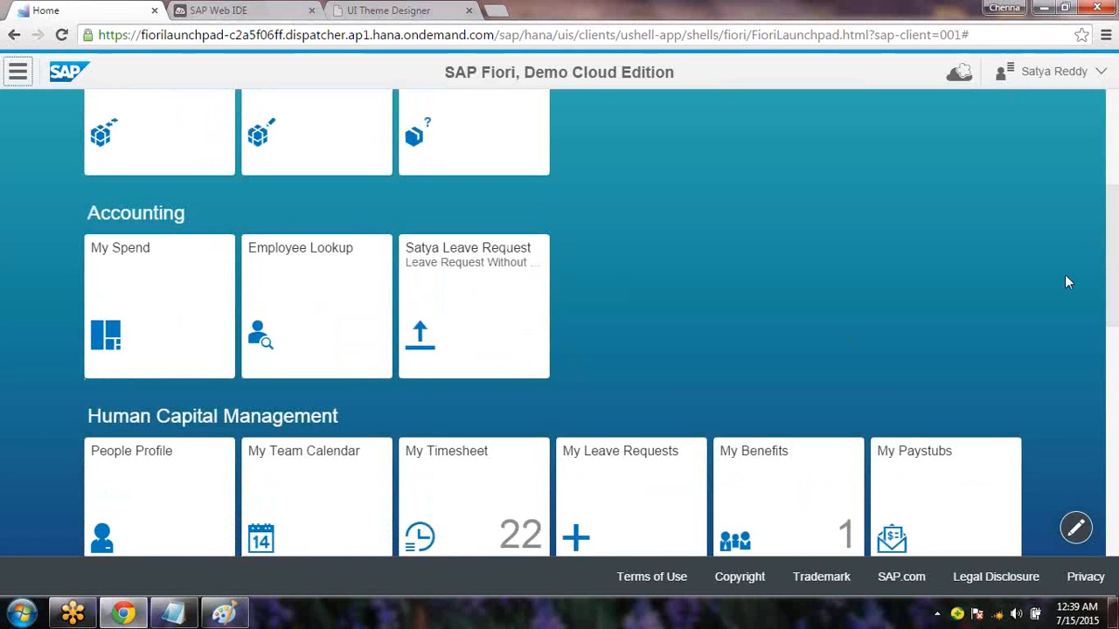
pyautogui.scroll(-2, 1117, 304)
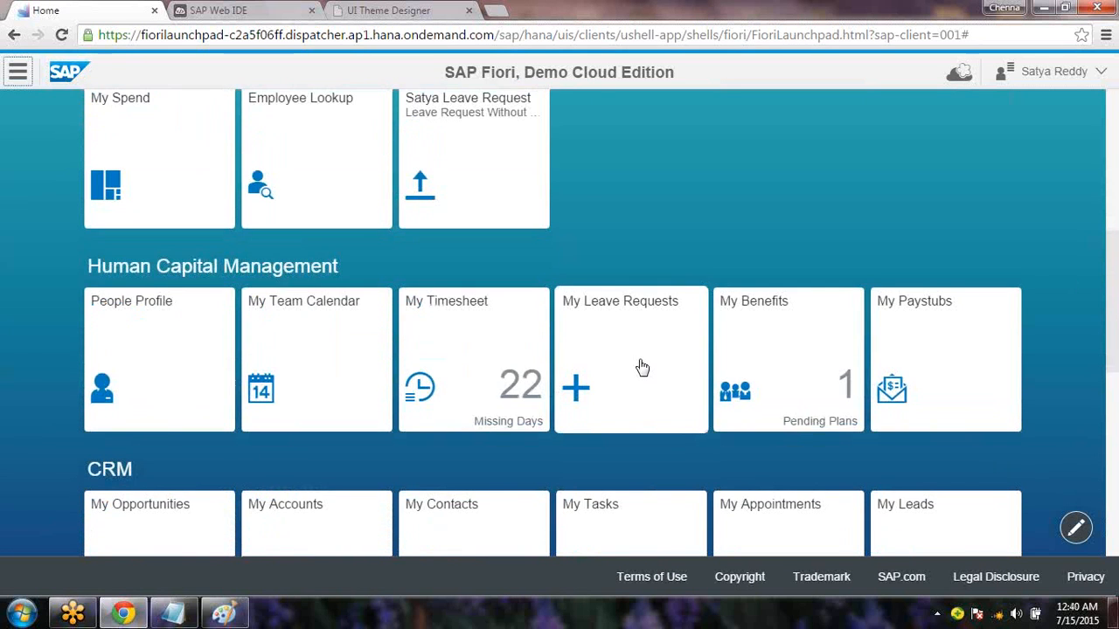
pyautogui.click(643, 366)
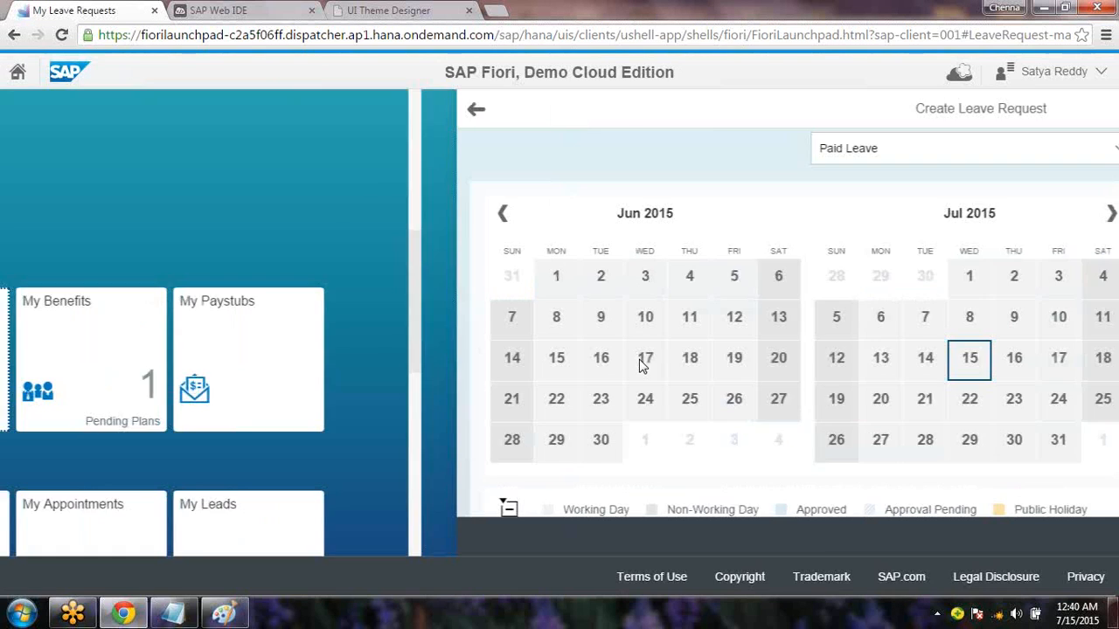
pyautogui.scroll(-2, 1084, 367)
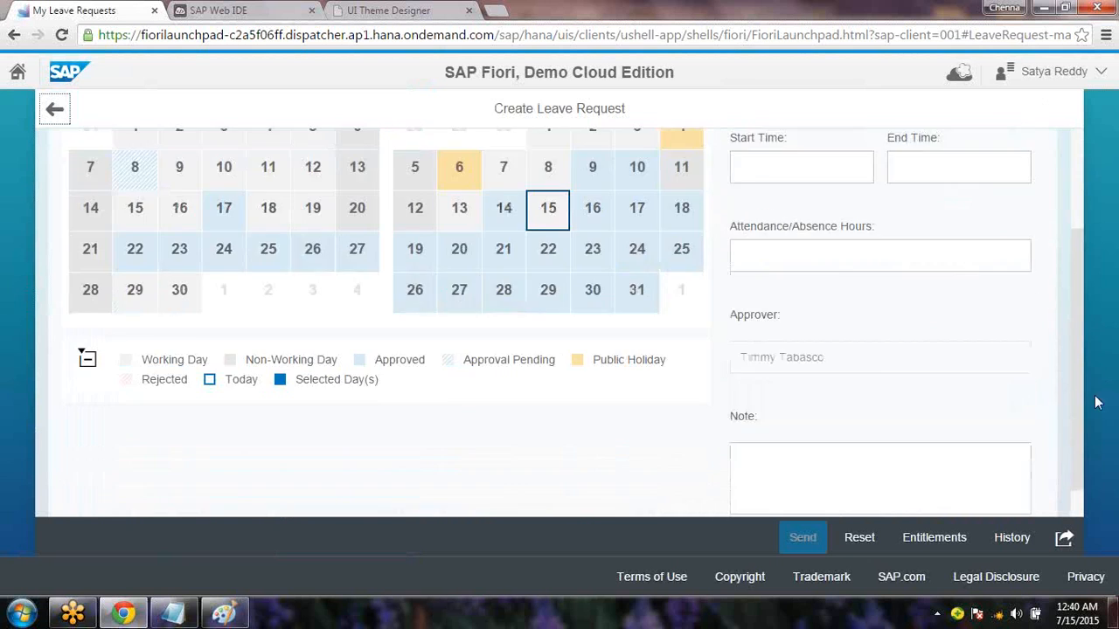
pyautogui.scroll(2, 1092, 292)
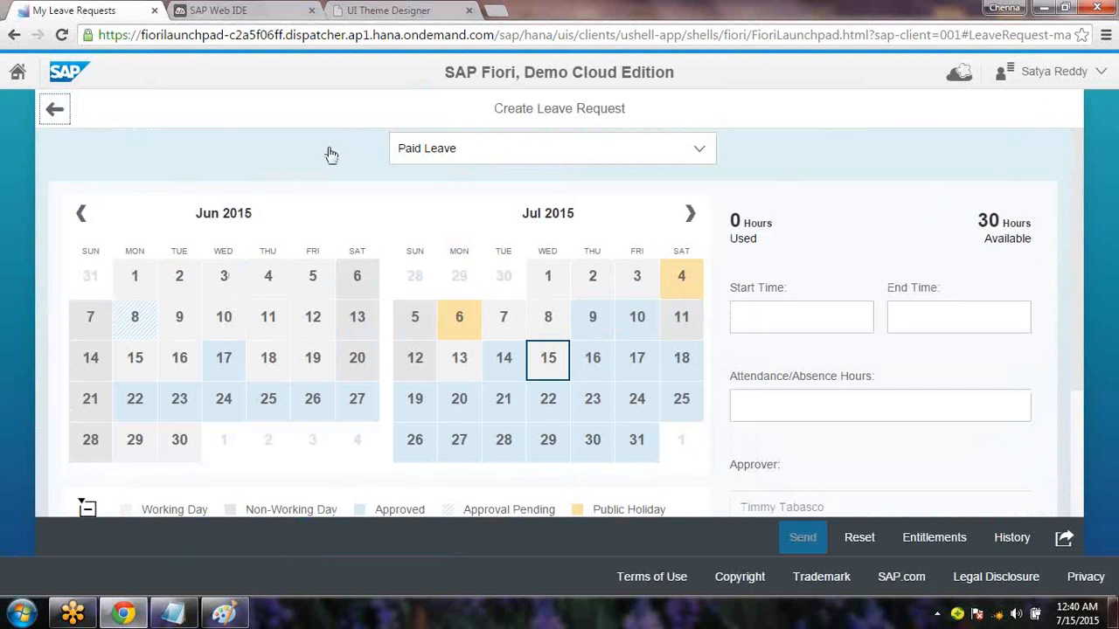
pyautogui.click(54, 109)
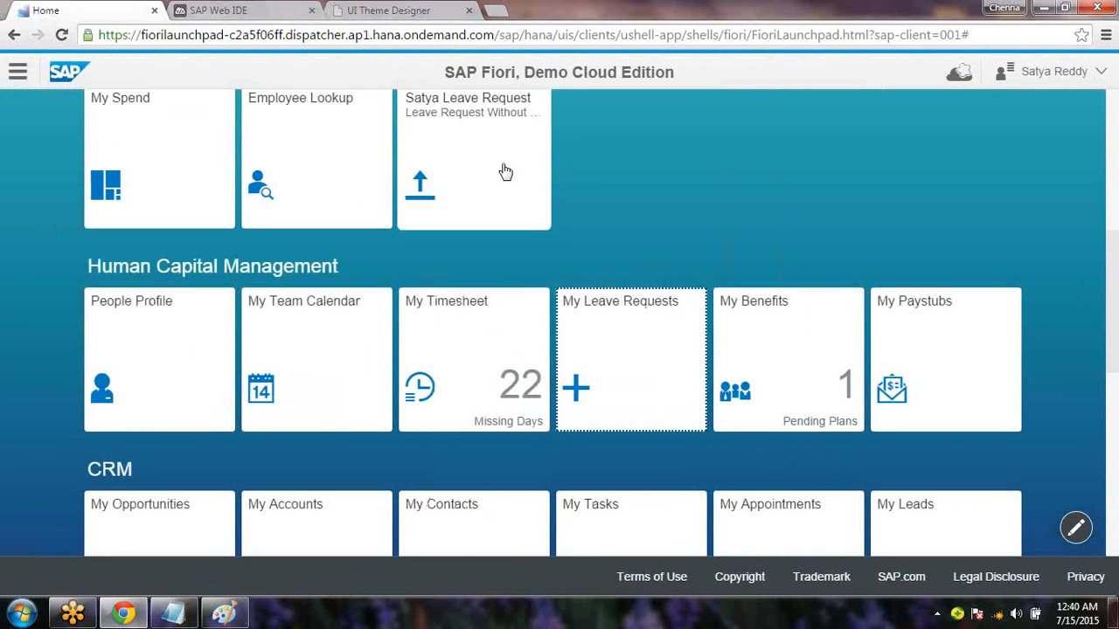
# Open the new leave request tile, confirm the Note box is gone, then show Paint
pyautogui.click(505, 171)
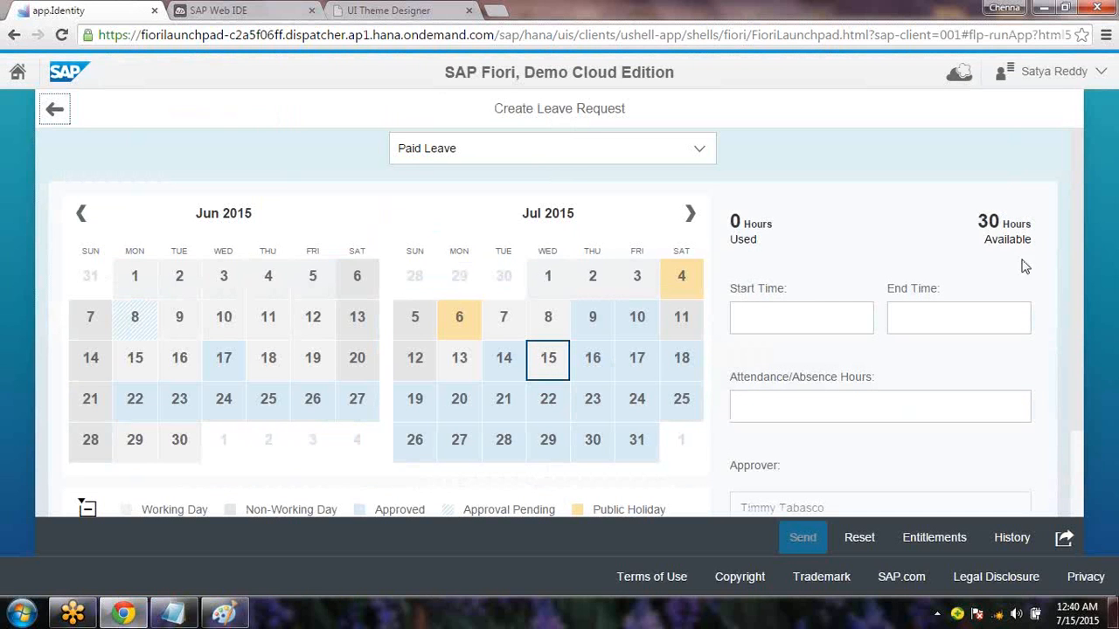
pyautogui.scroll(-3, 1081, 414)
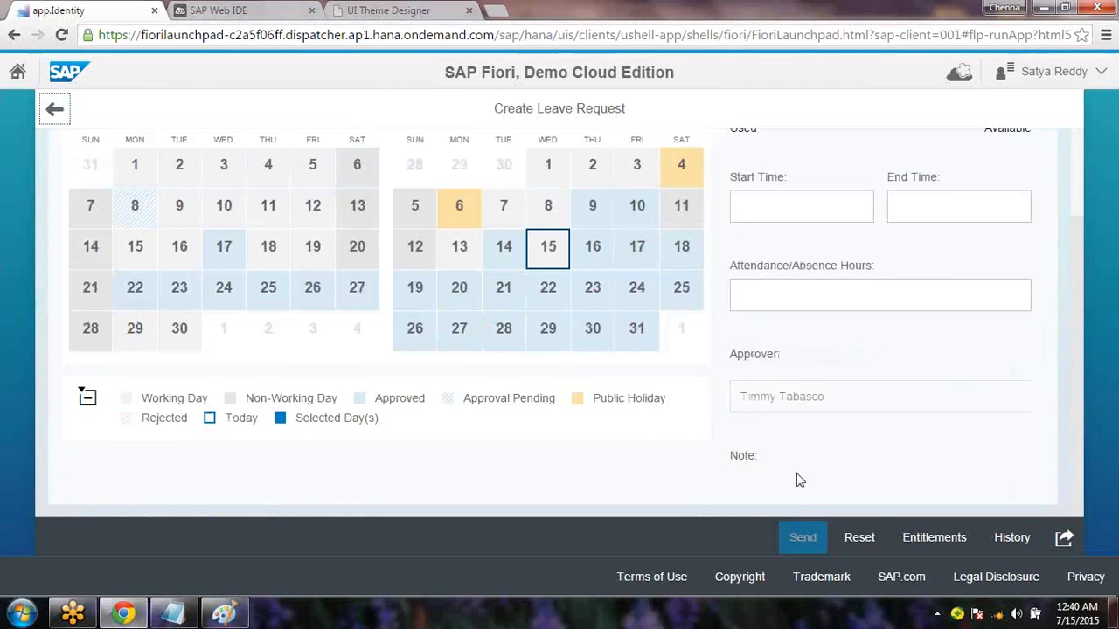
pyautogui.click(229, 613)
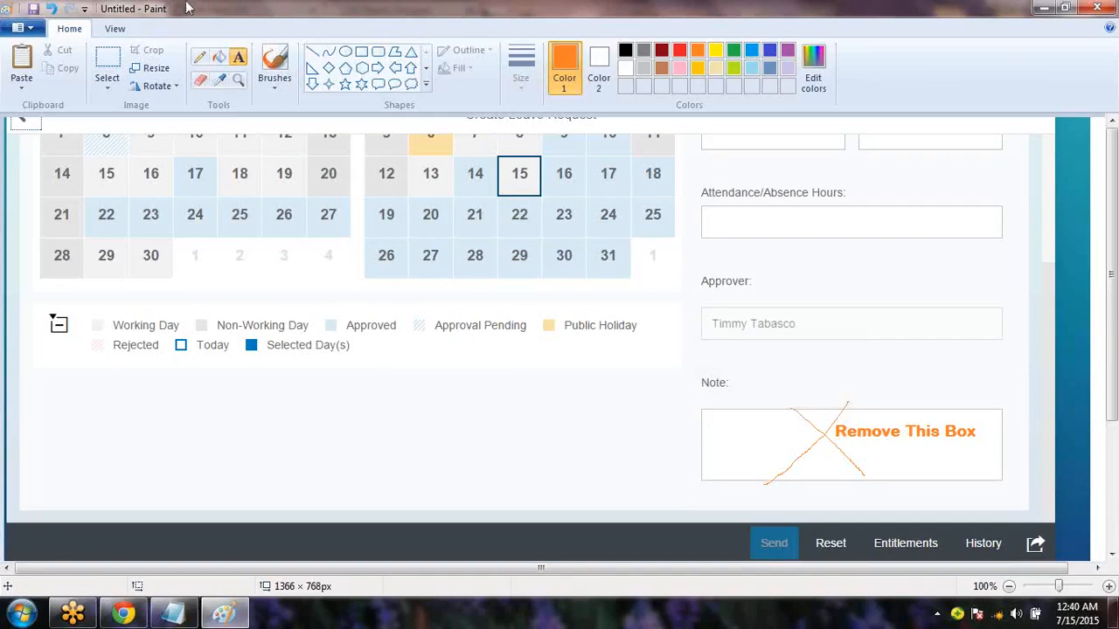
# Label the crossed-out Note box 'Req1' above 'Remove This Box' in Paint
pyautogui.click(238, 57)
pyautogui.moveTo(846, 411); pyautogui.dragTo(908, 425)
pyautogui.write('Requ')
pyautogui.press('BackSpace')
pyautogui.write('1')
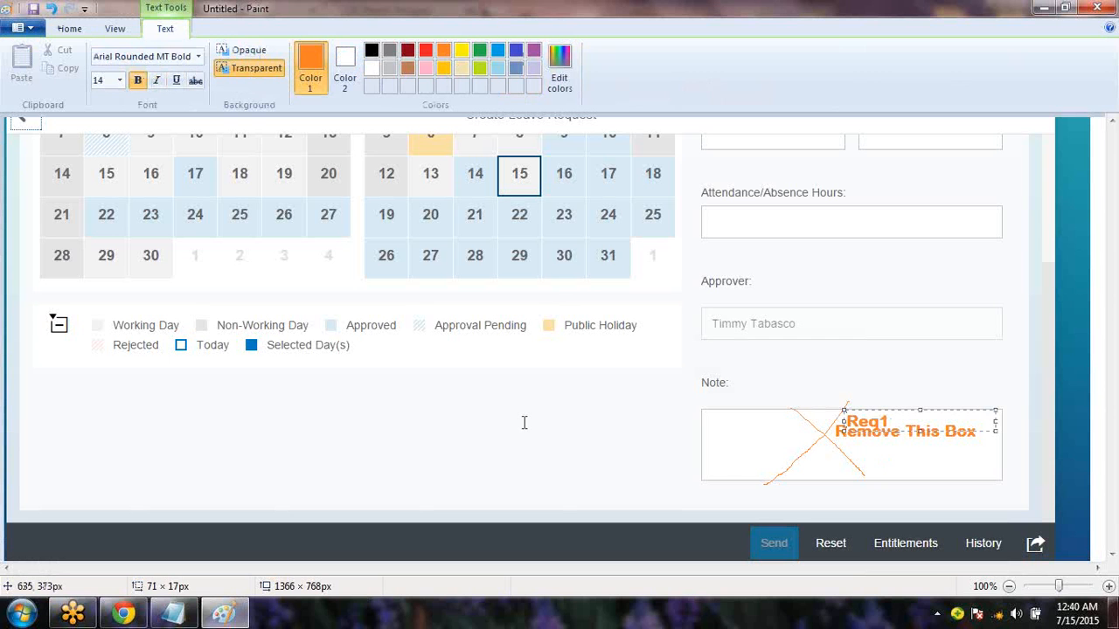
pyautogui.click(524, 424)
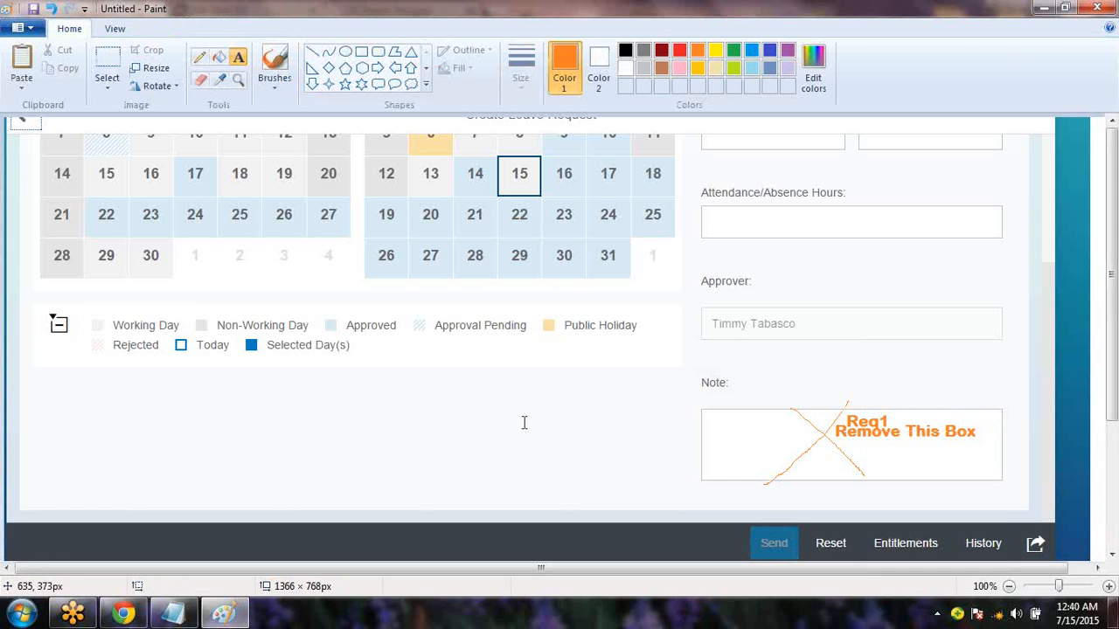
# Start a 'Req 2' line in the Notepad notes and return to the screenshot
pyautogui.hotkey('alt', 'Tab')
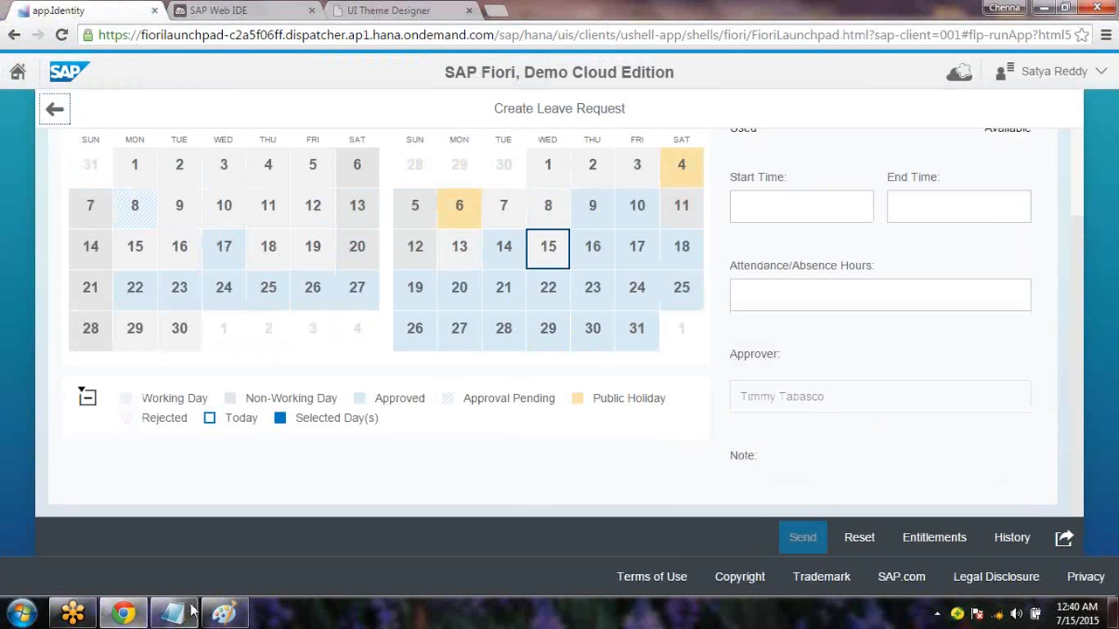
pyautogui.click(191, 609)
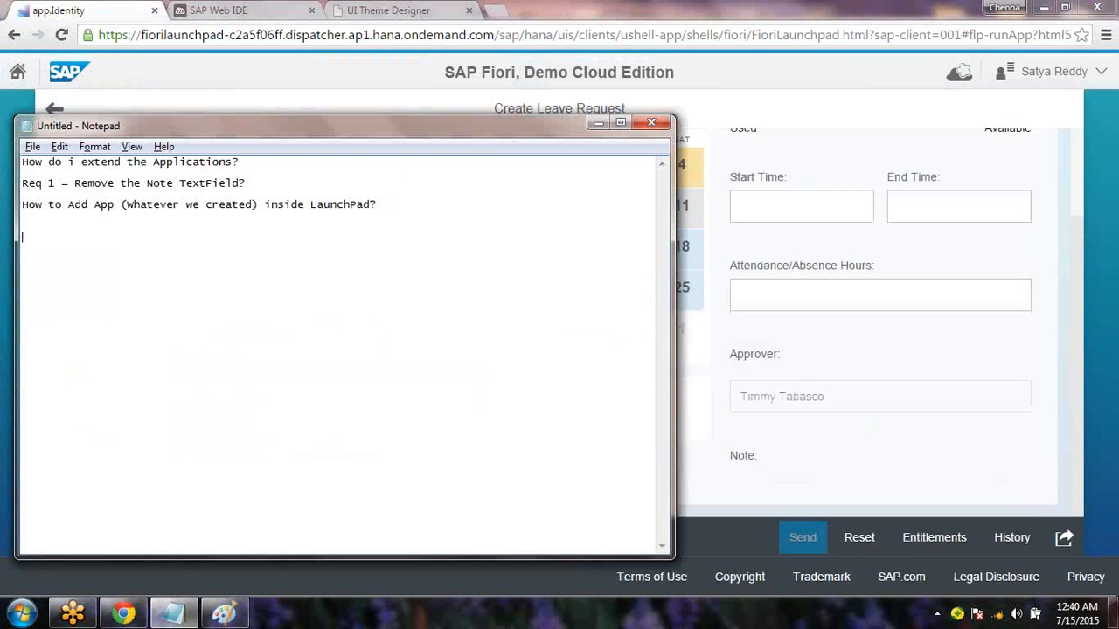
pyautogui.write('Req 2 =')
pyautogui.click(174, 612)
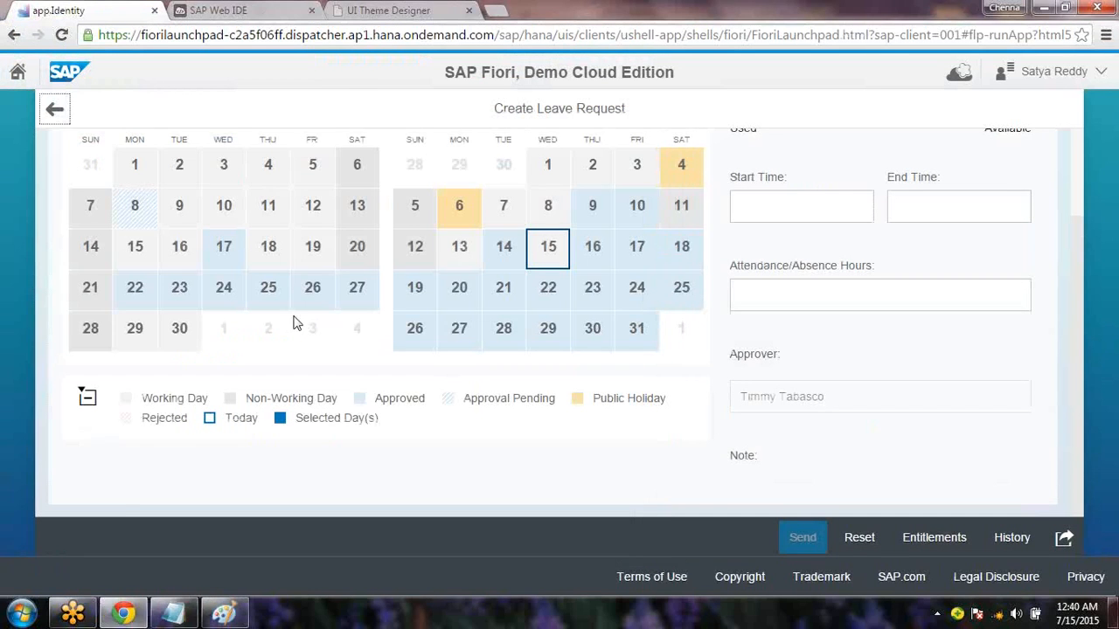
pyautogui.click(223, 613)
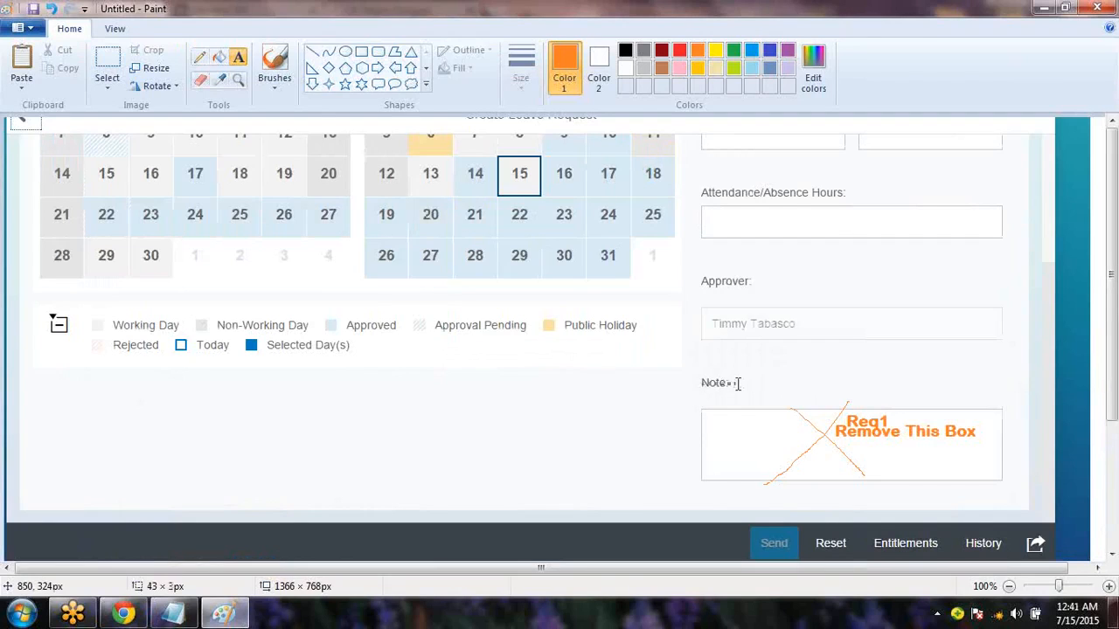
pyautogui.click(699, 374)
pyautogui.click(699, 438)
# Move Notepad aside and complete the line 'Req 2 = Remove Note: (Label)'
pyautogui.click(186, 615)
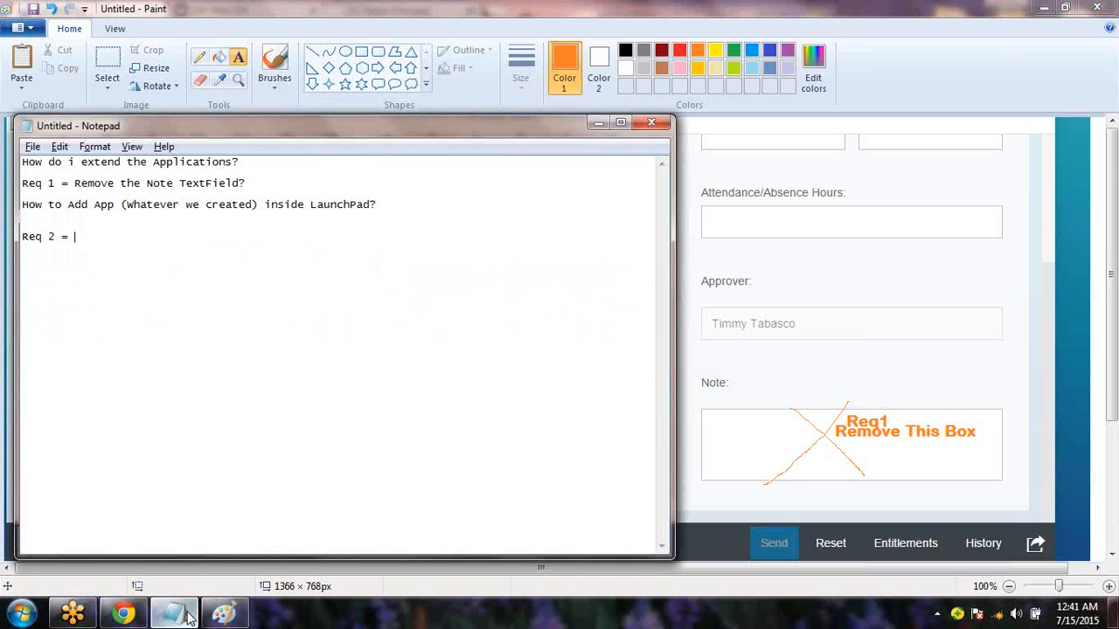
pyautogui.moveTo(387, 133)
pyautogui.mouseDown()
pyautogui.moveTo(399, 288)
pyautogui.moveTo(473, 459)
pyautogui.mouseUp()
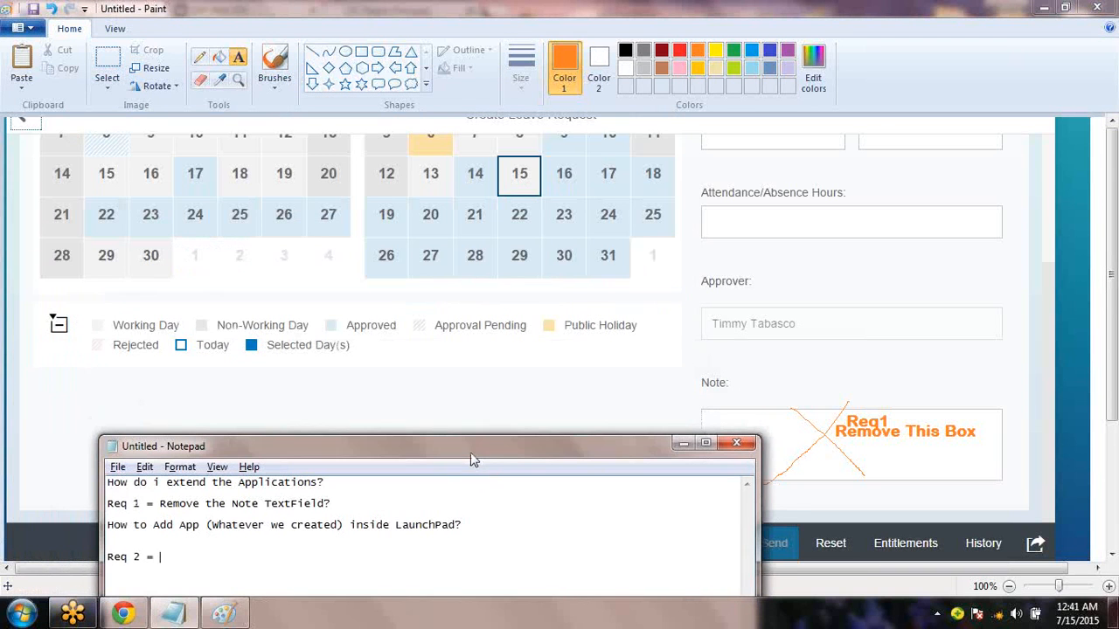
pyautogui.write('Remove Note: (Label')
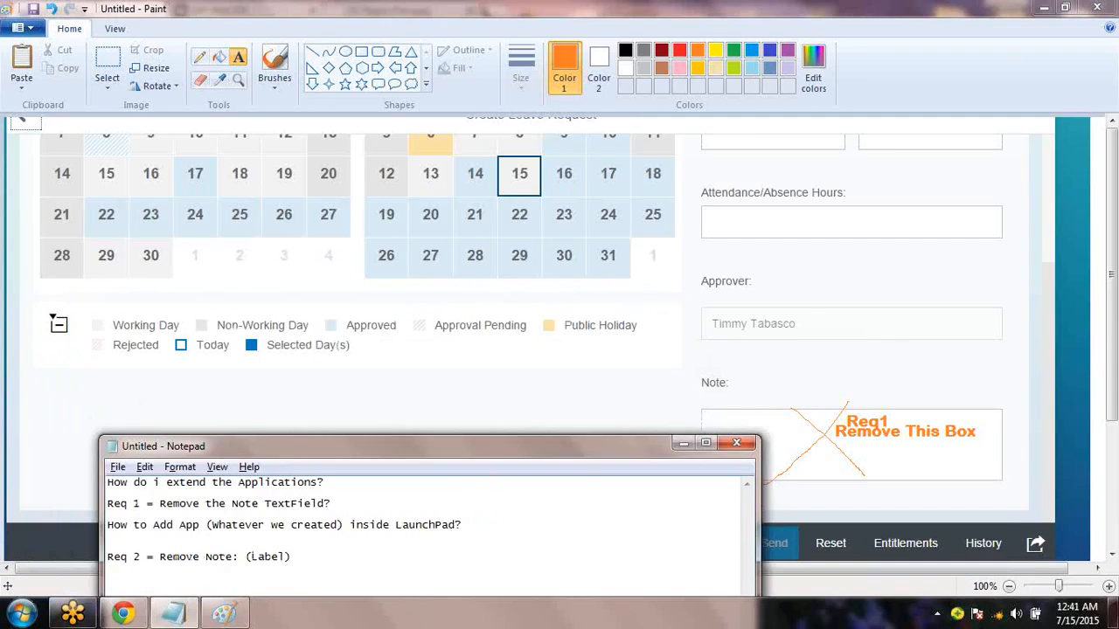
pyautogui.click(398, 373)
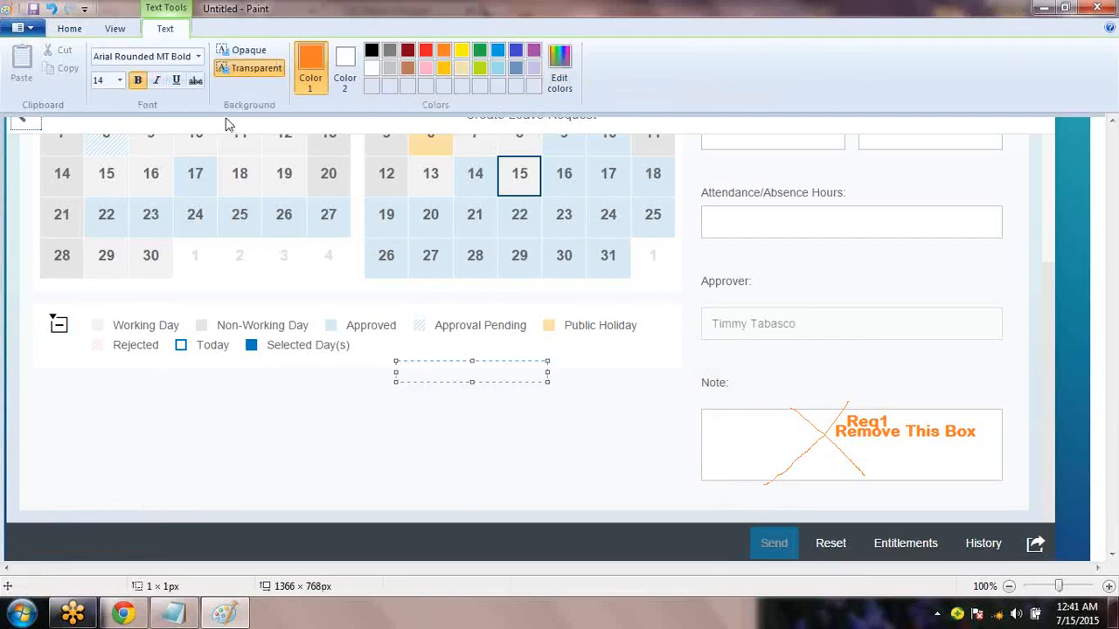
# Draw a thinnest-width X across the Note: label with the Line tool
pyautogui.click(240, 371)
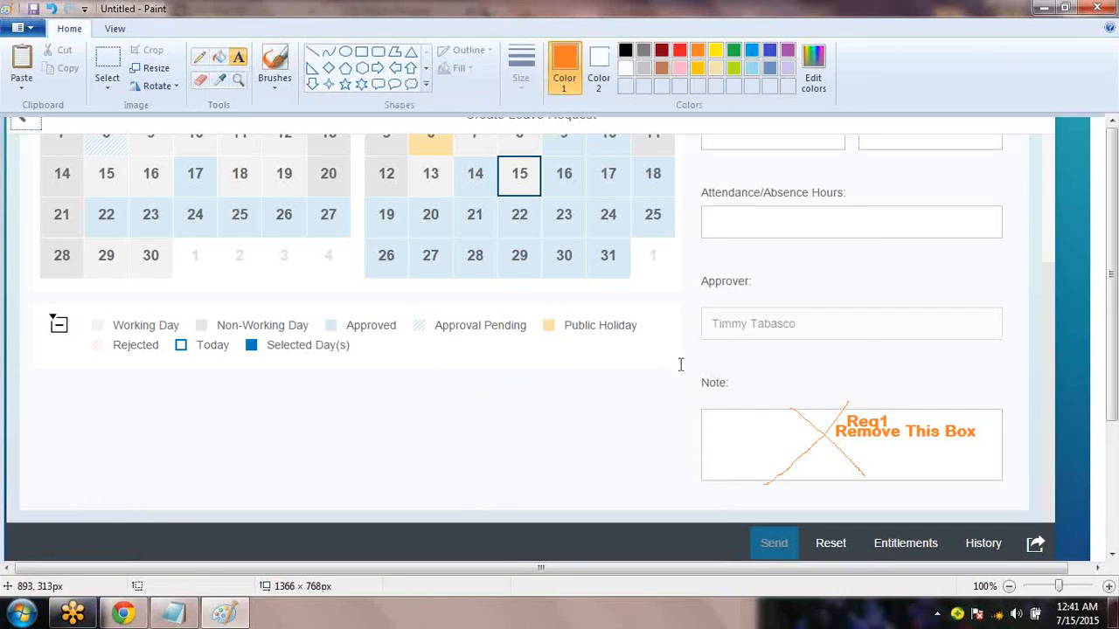
pyautogui.click(312, 51)
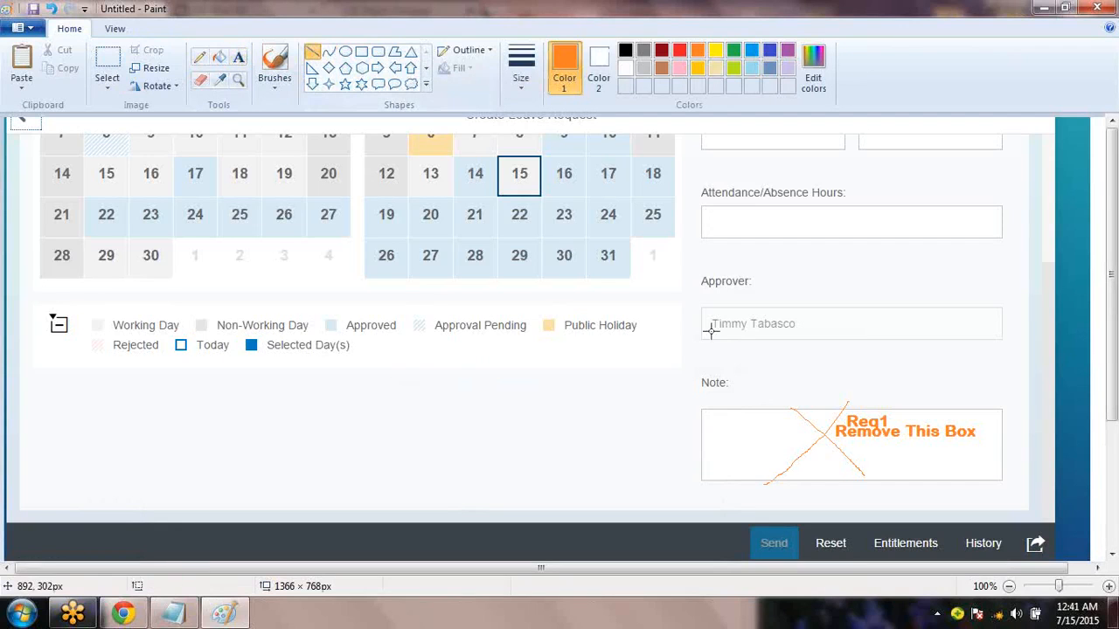
pyautogui.moveTo(706, 370); pyautogui.dragTo(738, 400)
pyautogui.hotkey('ctrl', 'z')
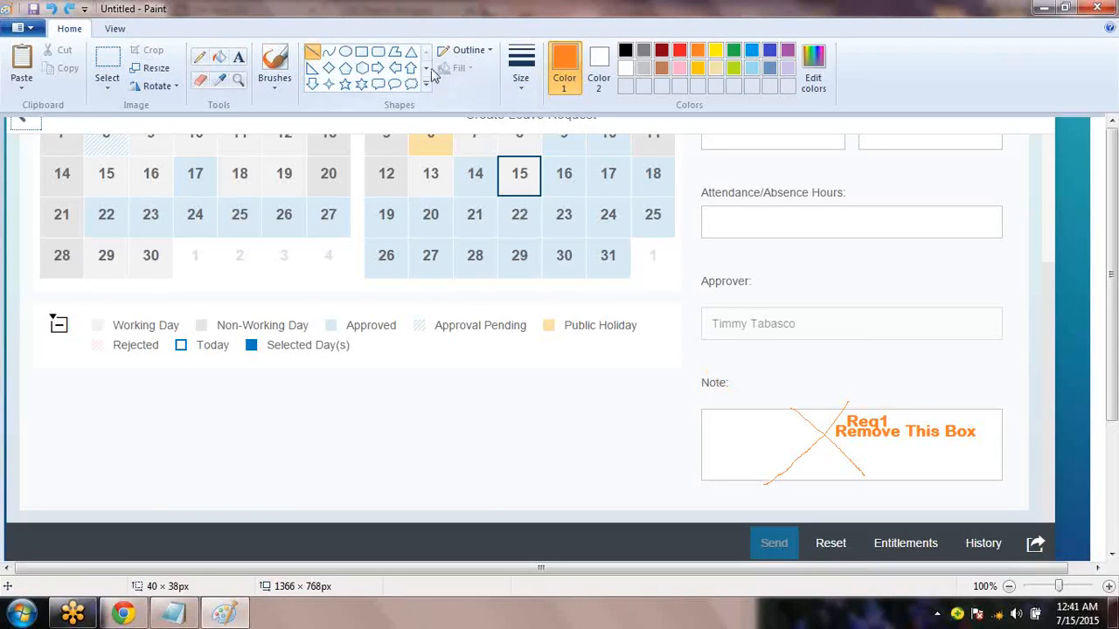
pyautogui.click(525, 92)
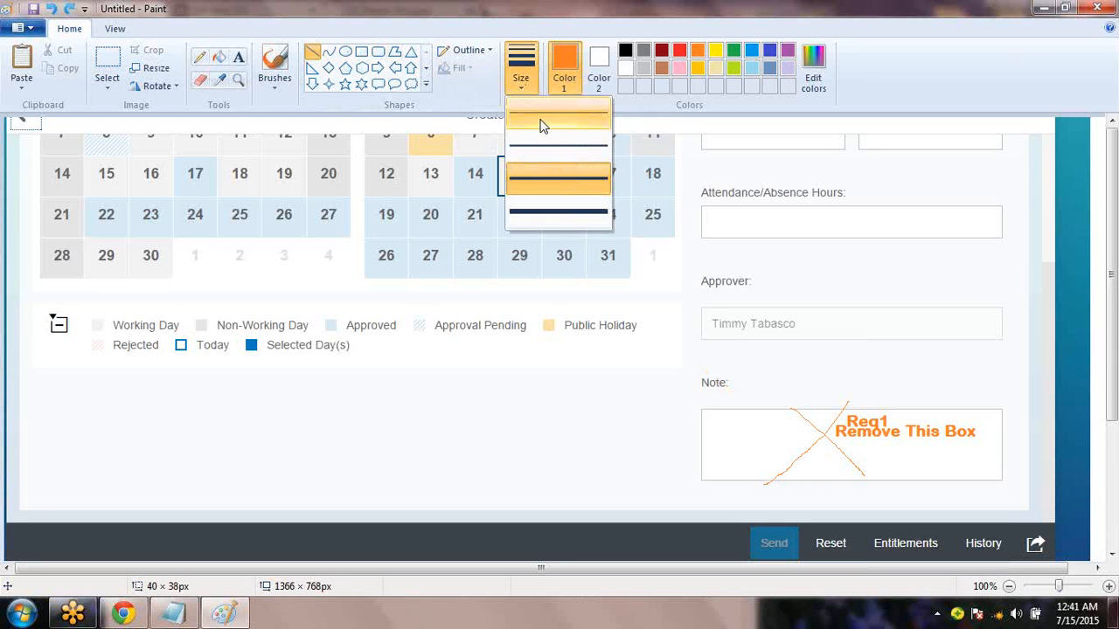
pyautogui.click(540, 117)
pyautogui.moveTo(687, 364)
pyautogui.mouseDown()
pyautogui.moveTo(725, 393)
pyautogui.moveTo(696, 390)
pyautogui.mouseUp()
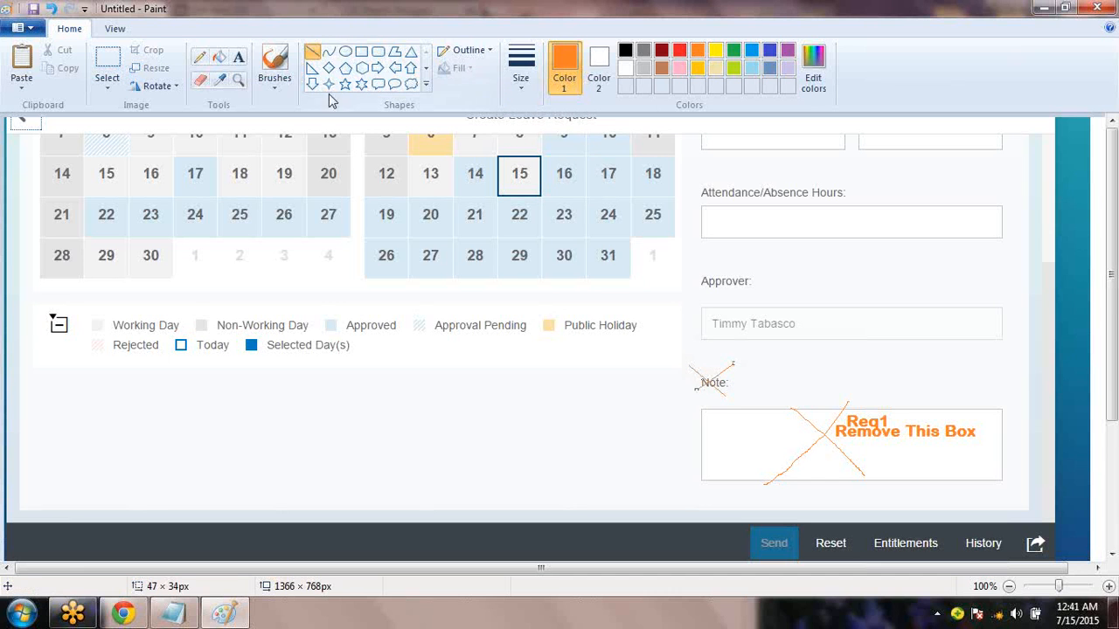
# Add the text 'Req 2 -- Remove Note Label' beside the crossed-out label
pyautogui.click(238, 58)
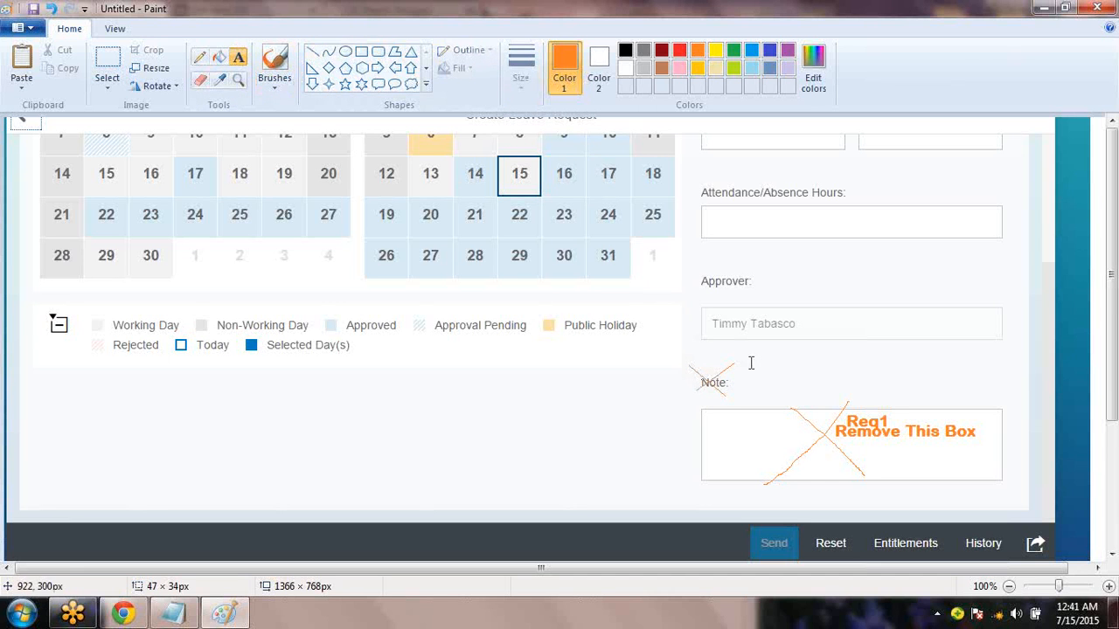
pyautogui.moveTo(742, 360); pyautogui.dragTo(878, 391)
pyautogui.write('Req 2 — Remove')
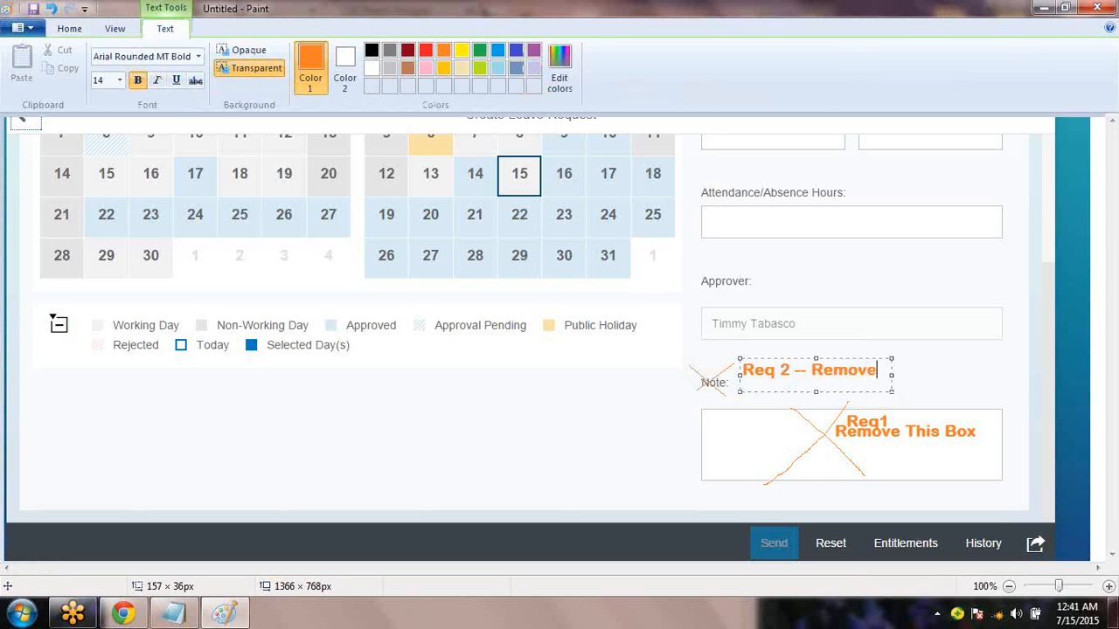
pyautogui.write(' This La')
pyautogui.press('BackSpace')
pyautogui.press('BackSpace')
pyautogui.press('BackSpace')
pyautogui.press('BackSpace')
pyautogui.press('BackSpace')
pyautogui.press('BackSpace')
pyautogui.press('BackSpace')
pyautogui.write('Note Label')
pyautogui.press('Return')
pyautogui.press('BackSpace')
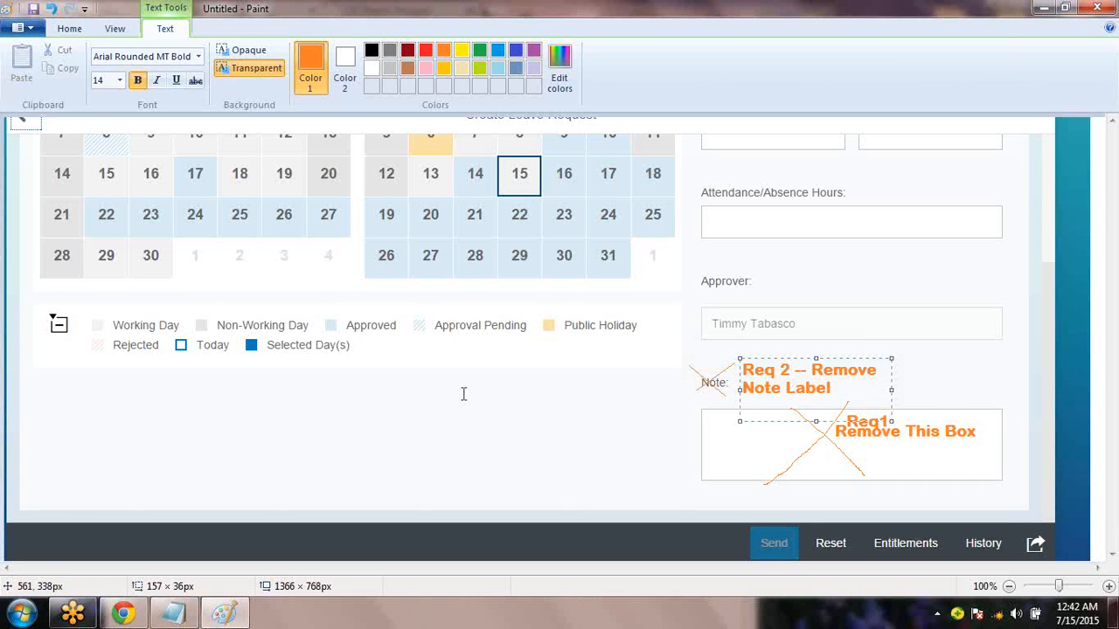
pyautogui.click(383, 424)
pyautogui.click(383, 422)
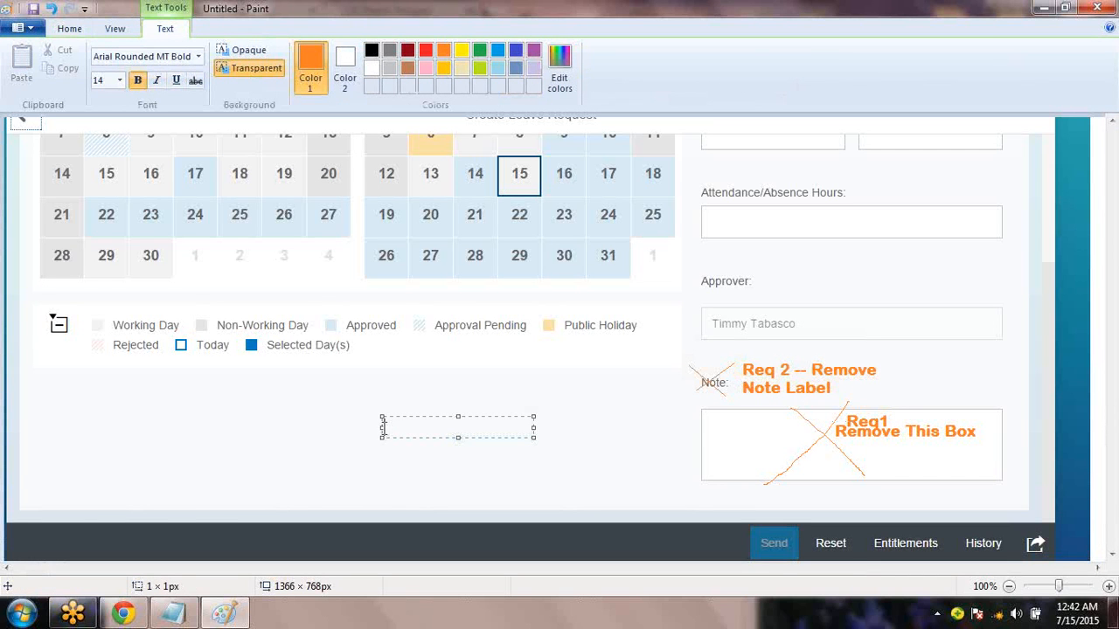
# Go back to the Fiori launchpad home page in the browser
pyautogui.click(174, 614)
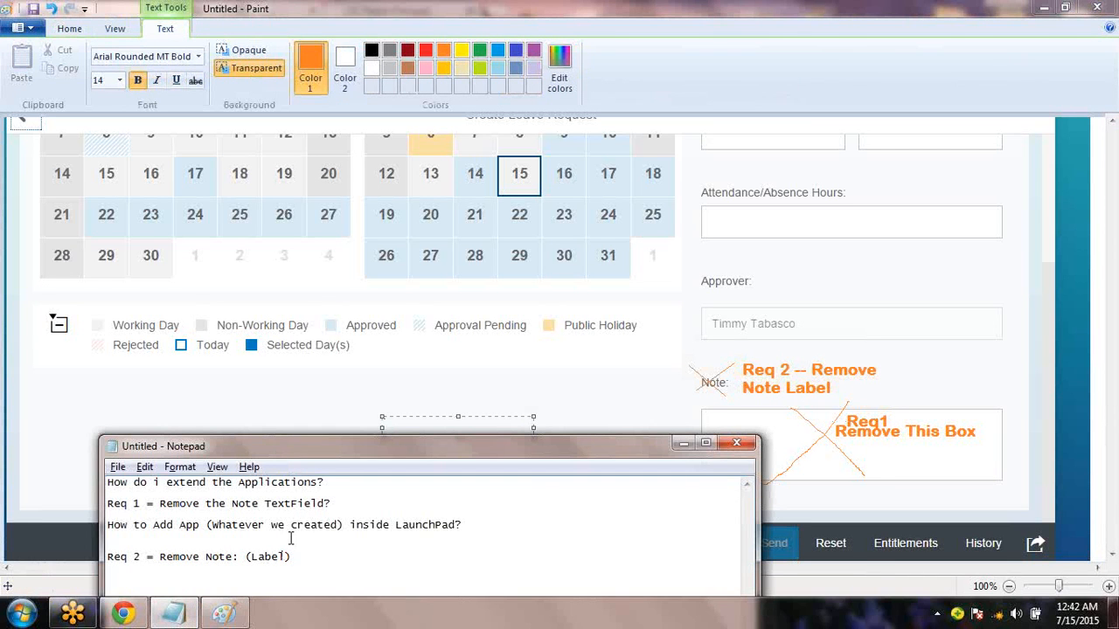
pyautogui.click(123, 615)
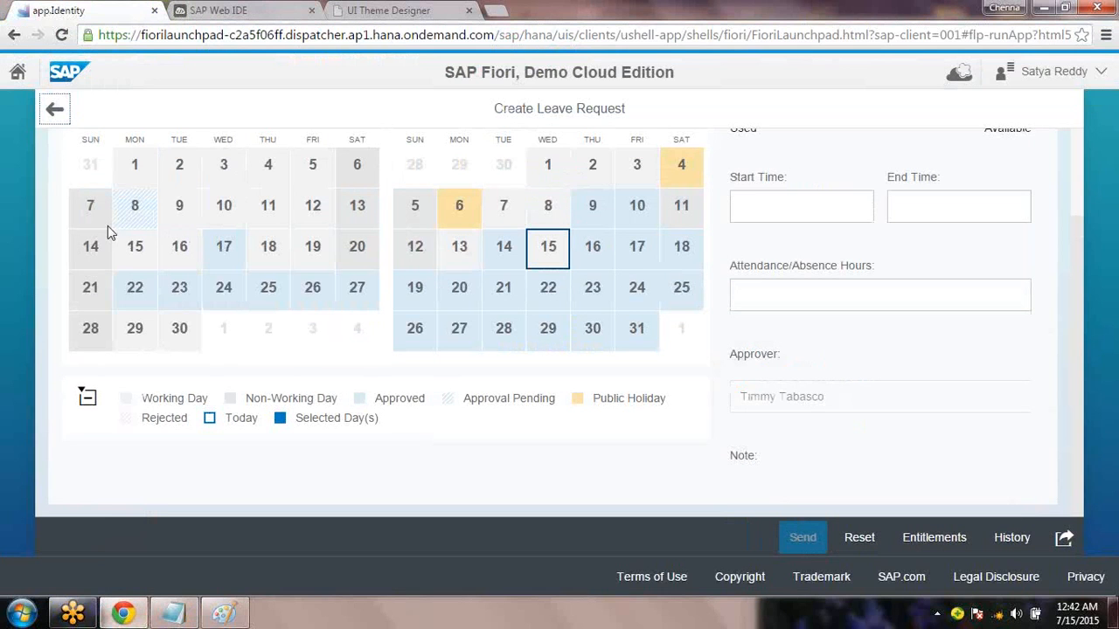
pyautogui.click(18, 77)
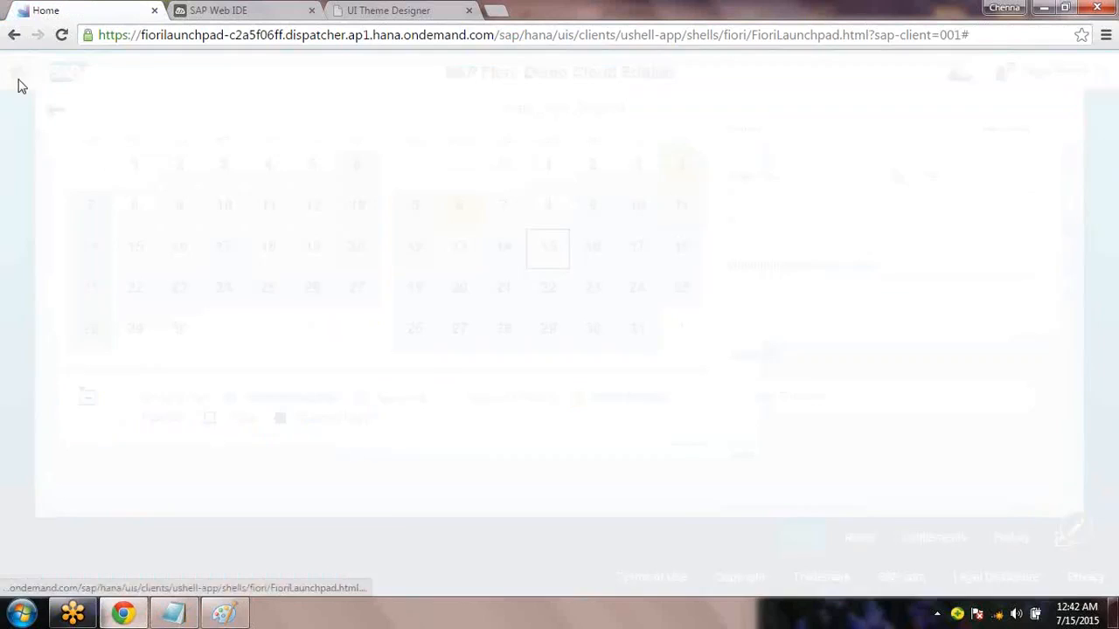
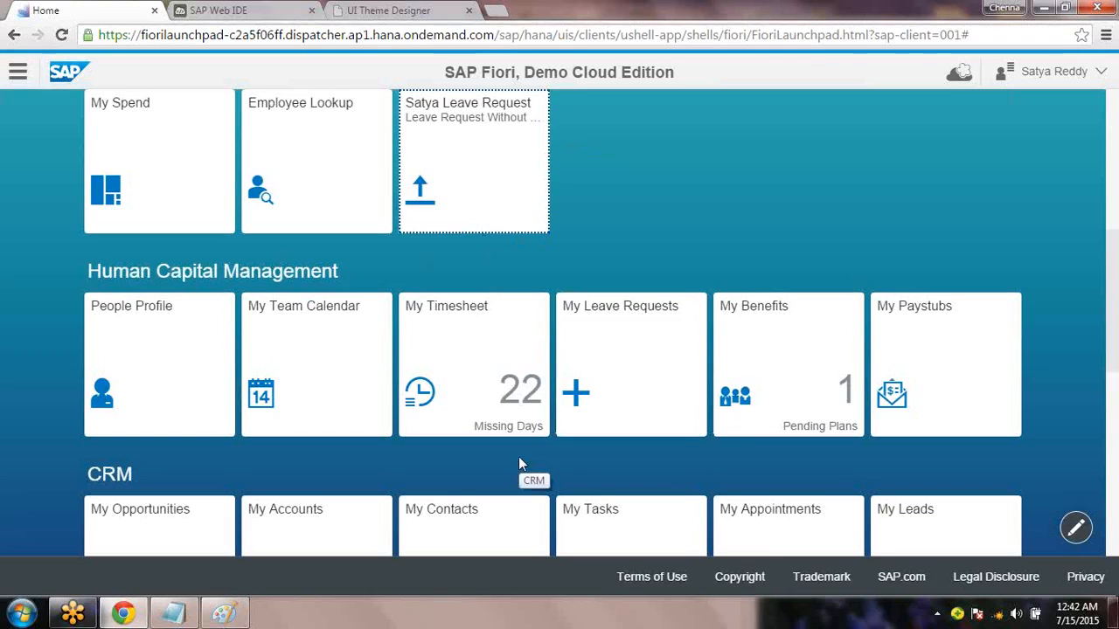
# Bring the Notepad notes up over the Paint mock-up and move the window higher
pyautogui.click(173, 621)
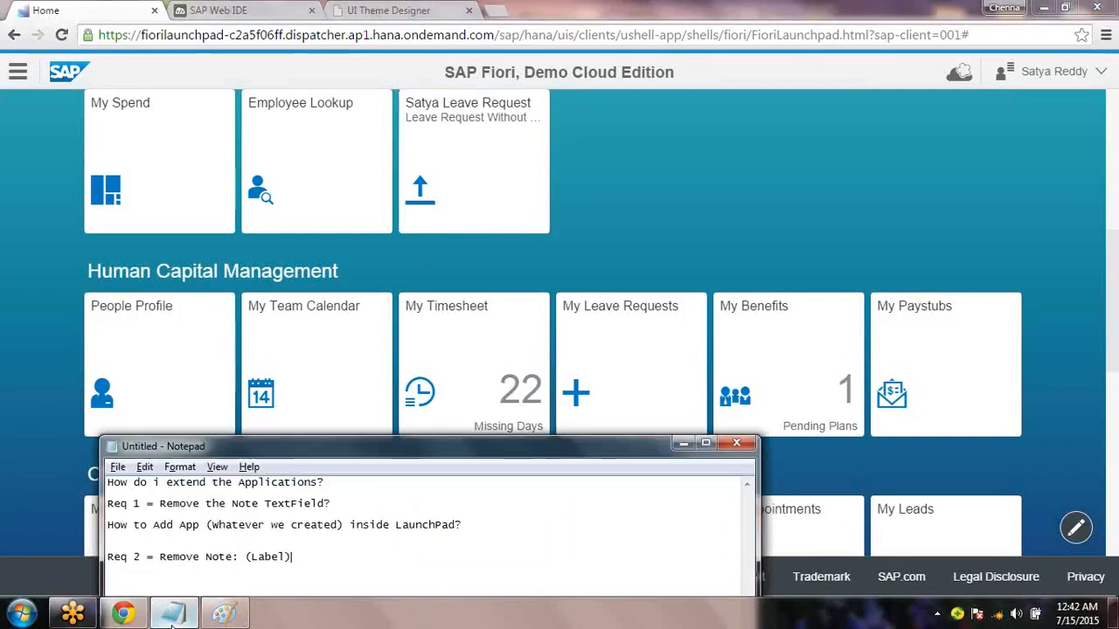
pyautogui.click(172, 621)
pyautogui.click(224, 613)
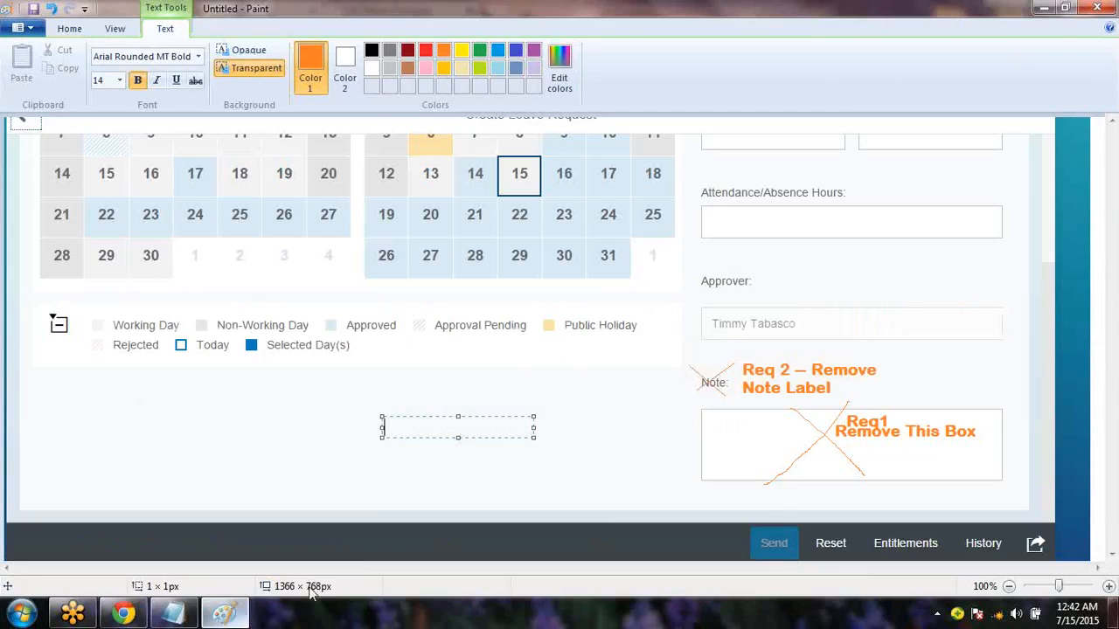
pyautogui.click(180, 619)
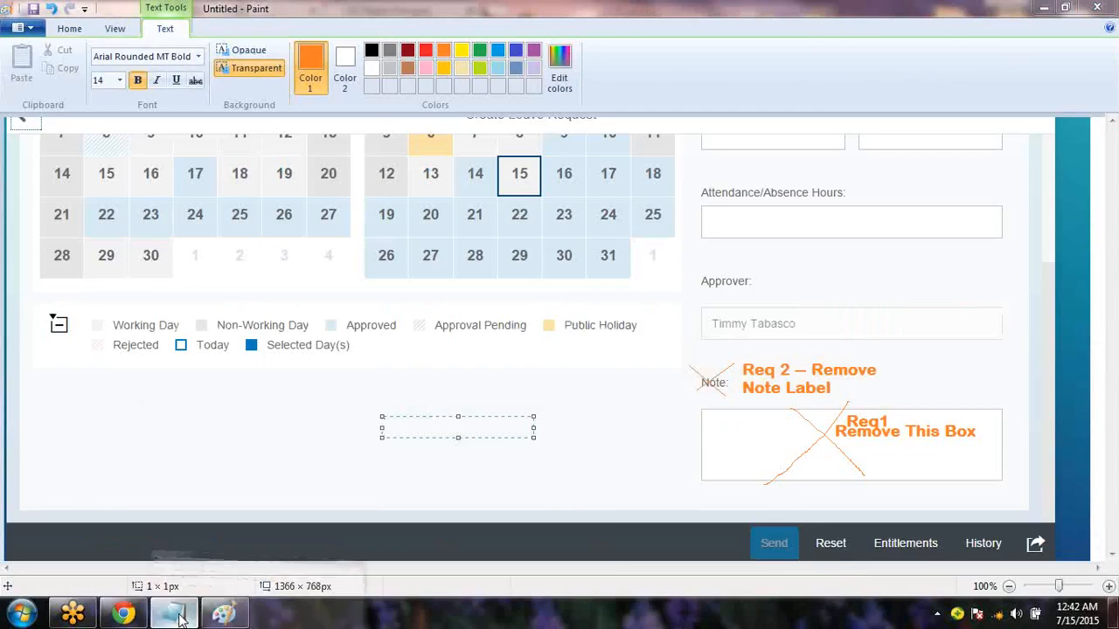
pyautogui.moveTo(368, 448); pyautogui.dragTo(440, 318)
# Append '(or) How to Manage the Versioning?' to the Req 2 'Remove Note: (Label)' line
pyautogui.click(237, 473)
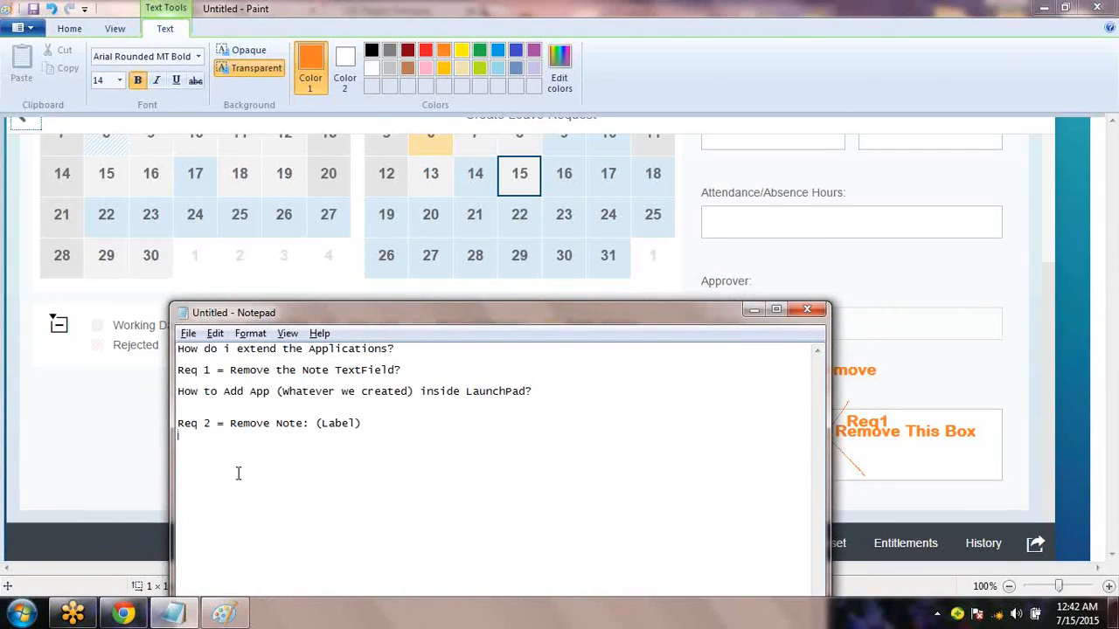
pyautogui.write('on')
pyautogui.write(') How to Manage th')
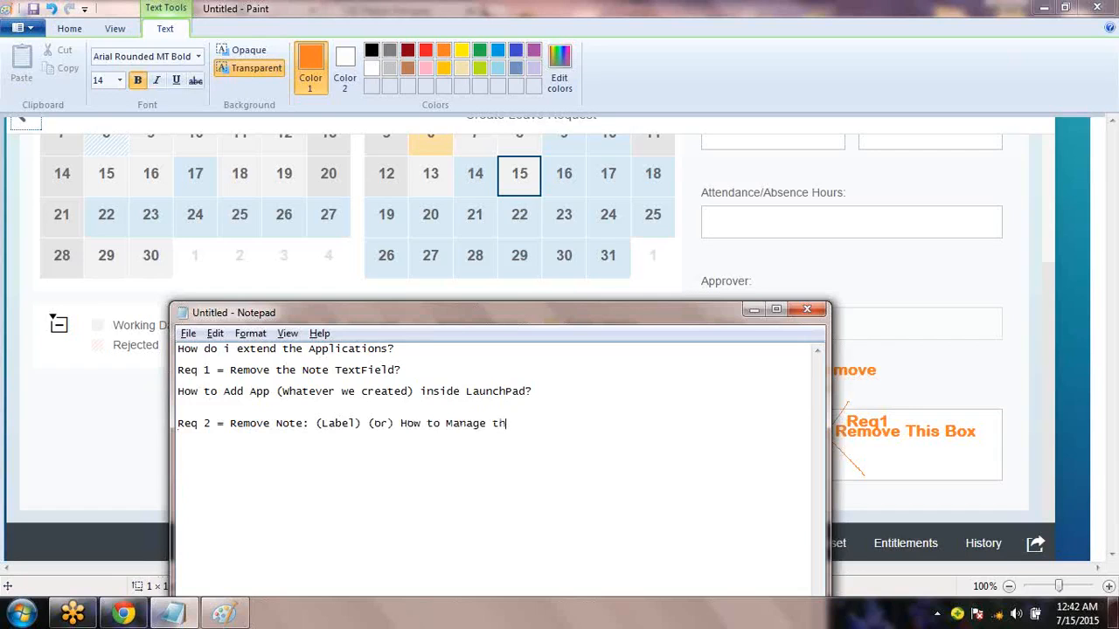
pyautogui.write('e Versioning?')
pyautogui.moveTo(230, 423); pyautogui.dragTo(310, 429)
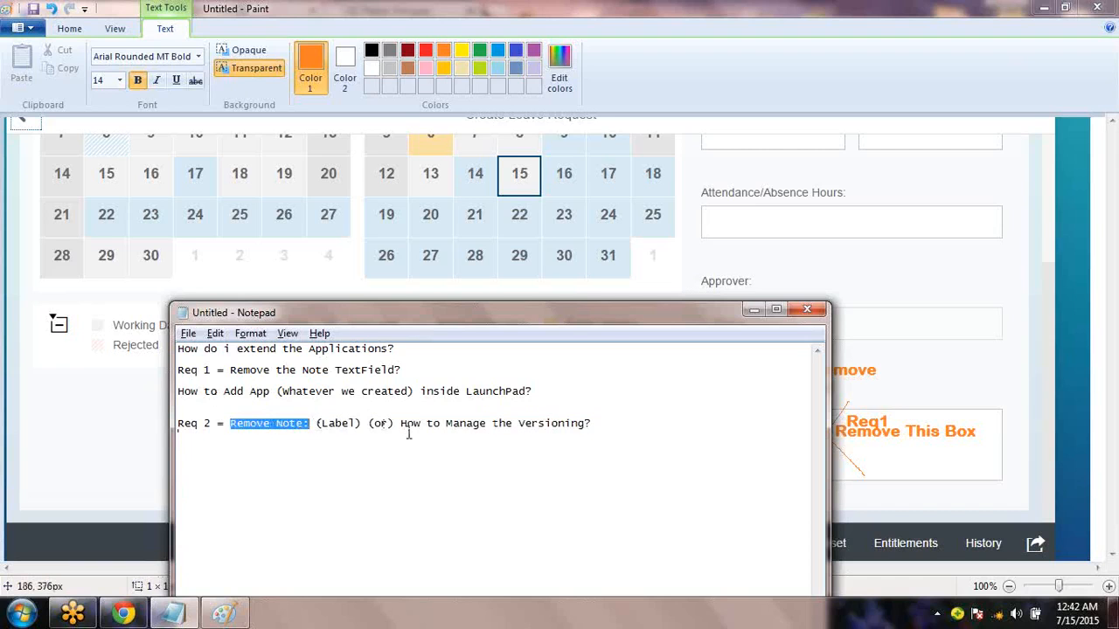
pyautogui.moveTo(406, 426); pyautogui.dragTo(596, 423)
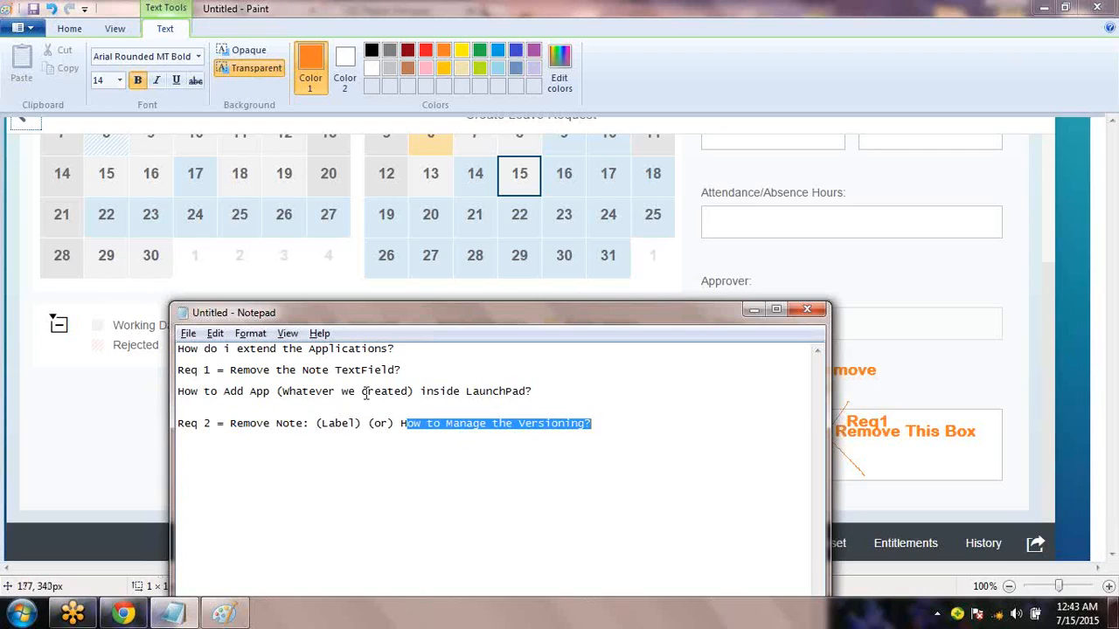
pyautogui.click(421, 352)
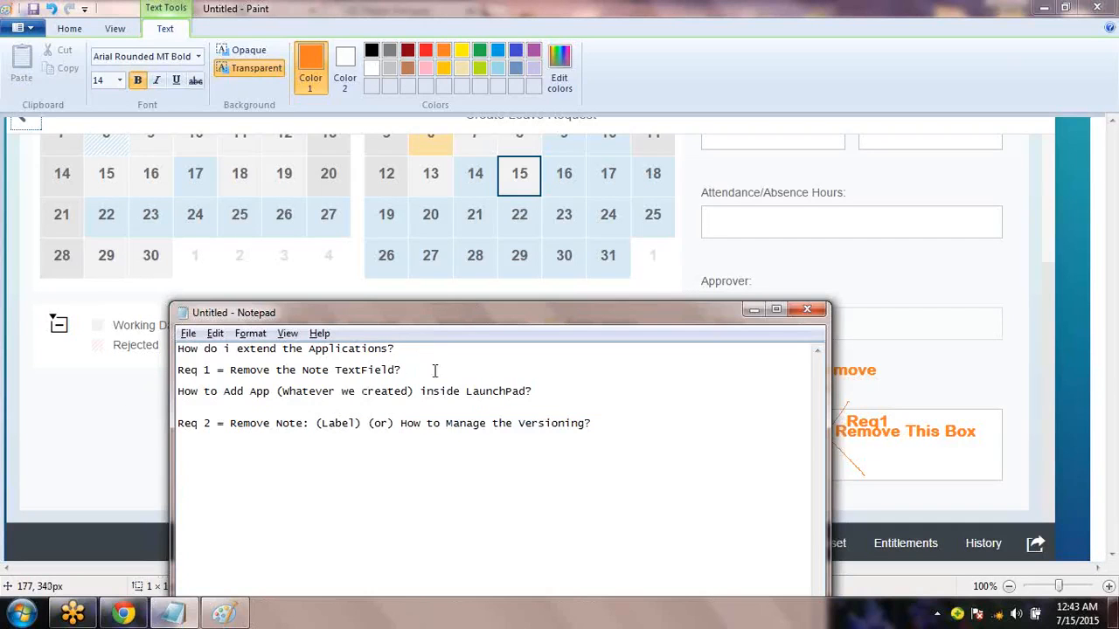
pyautogui.click(435, 371)
# Tag the Req 1 line (1.0) and Req 2's versioning question (2.0), checking against the mock-up
pyautogui.moveTo(448, 370); pyautogui.dragTo(182, 367)
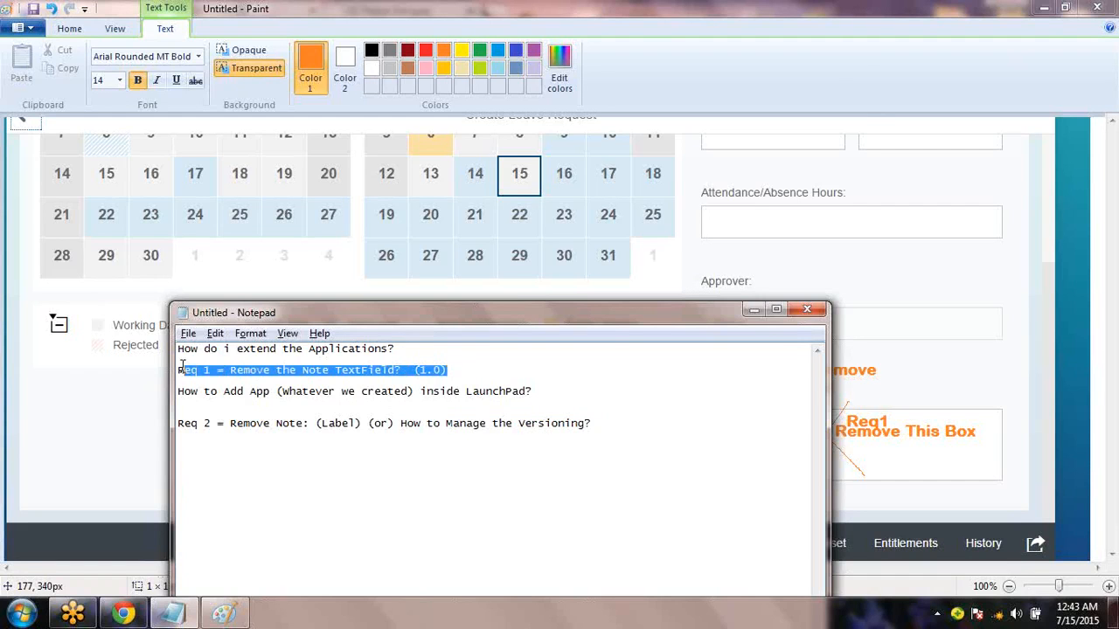
pyautogui.click(922, 425)
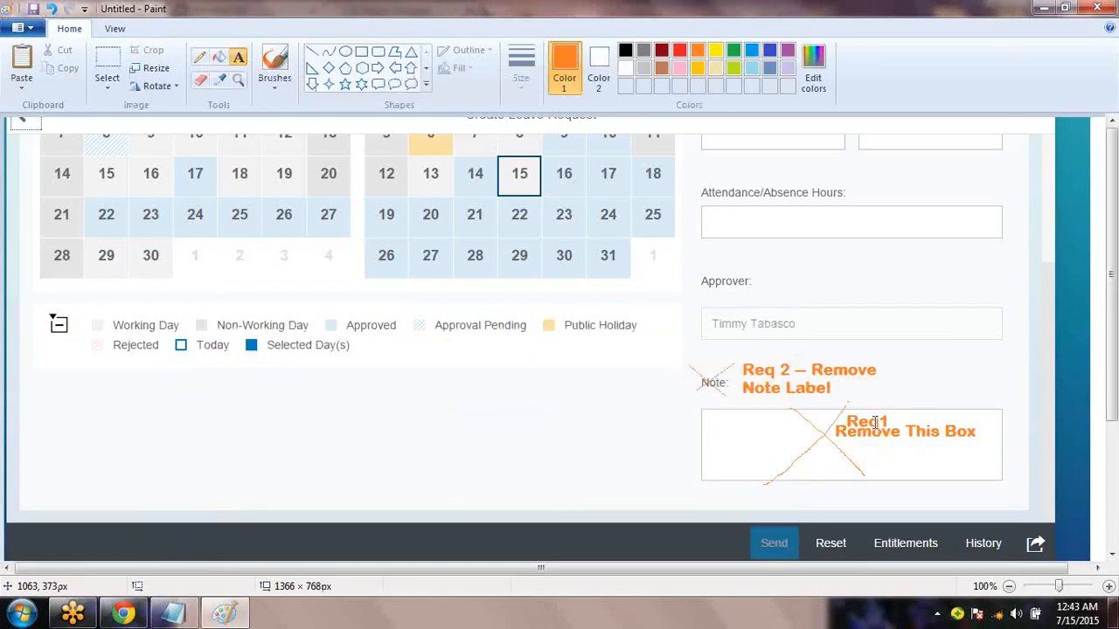
pyautogui.hotkey('alt', 'Tab')
pyautogui.moveTo(233, 422); pyautogui.dragTo(303, 422)
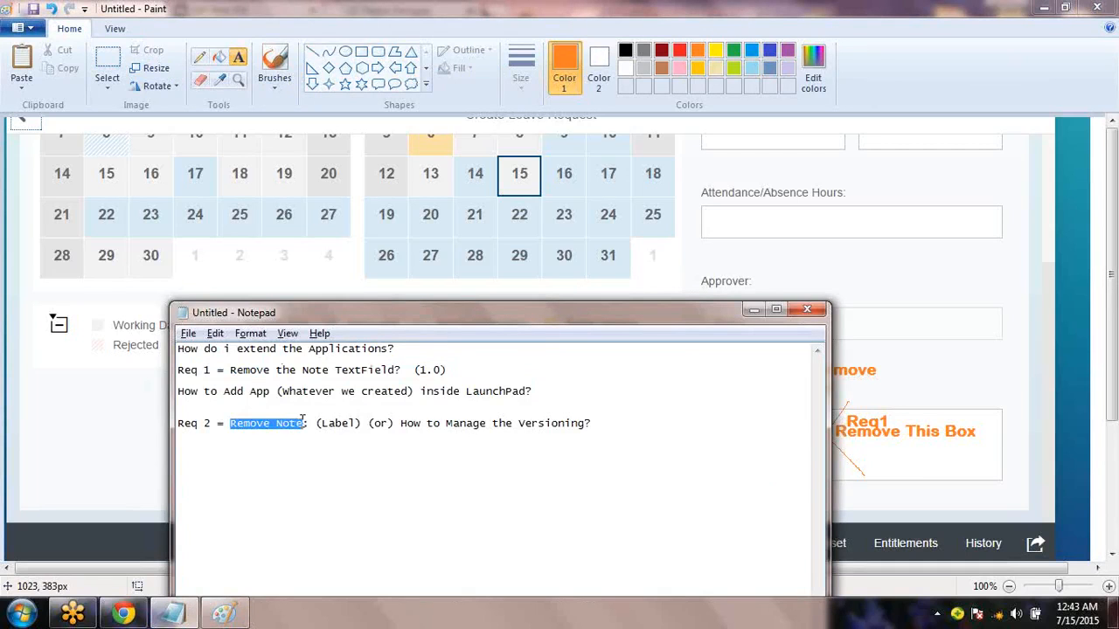
pyautogui.click(591, 424)
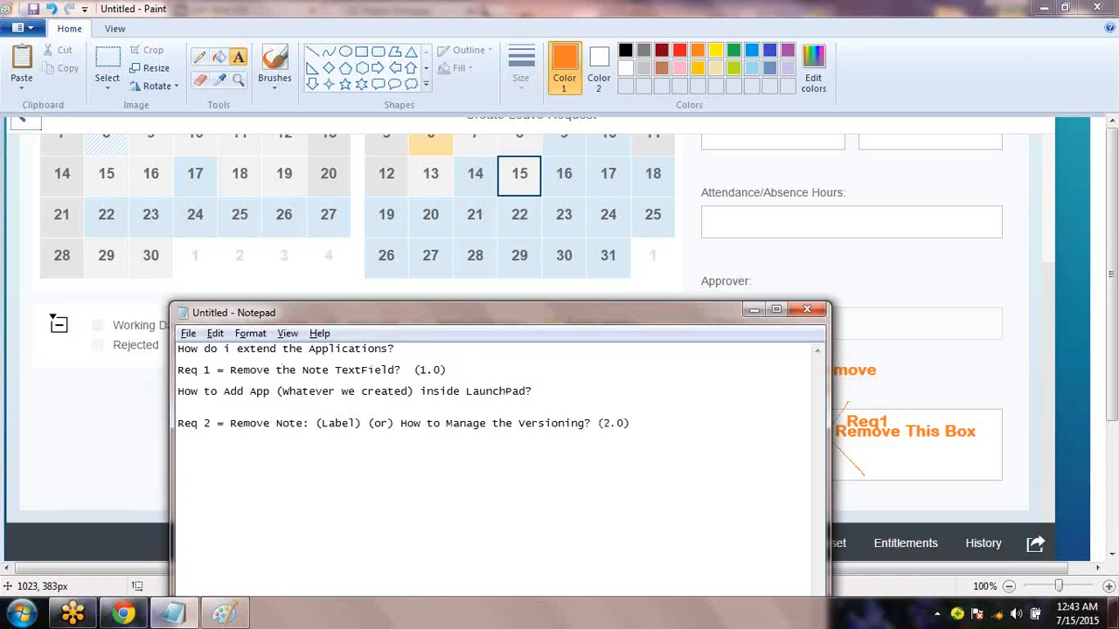
pyautogui.moveTo(662, 420); pyautogui.dragTo(395, 426)
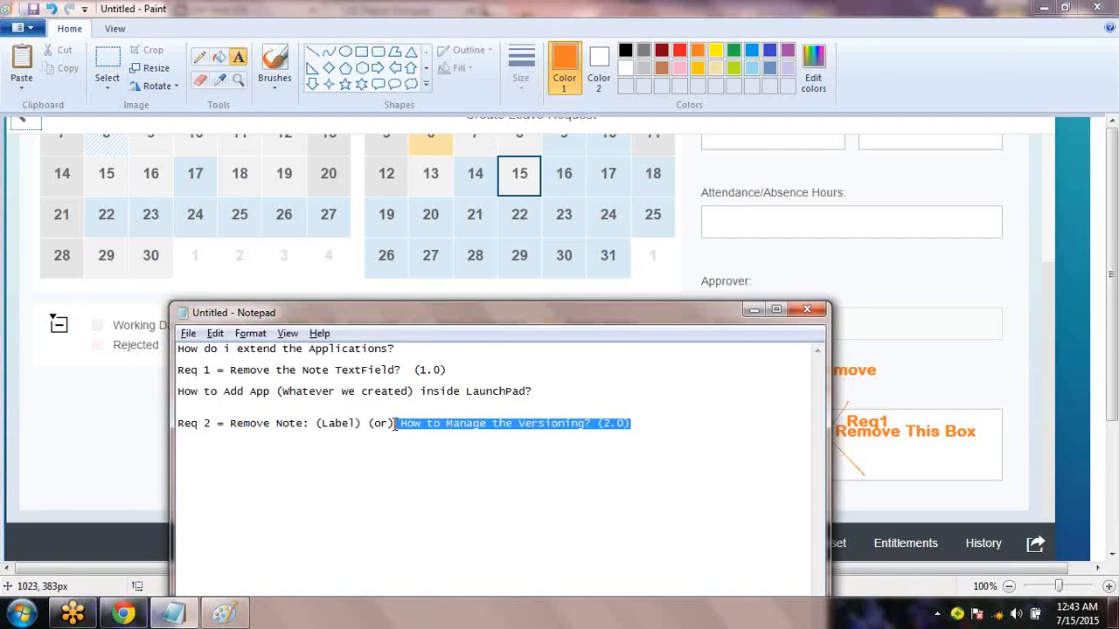
pyautogui.hotkey('alt', 'Tab')
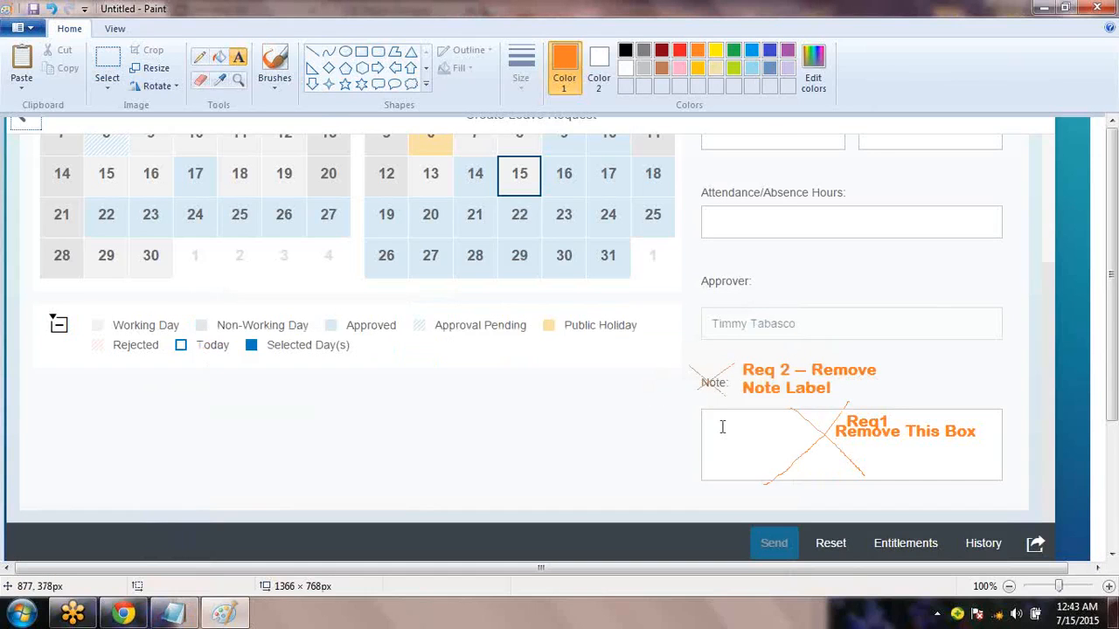
pyautogui.click(124, 615)
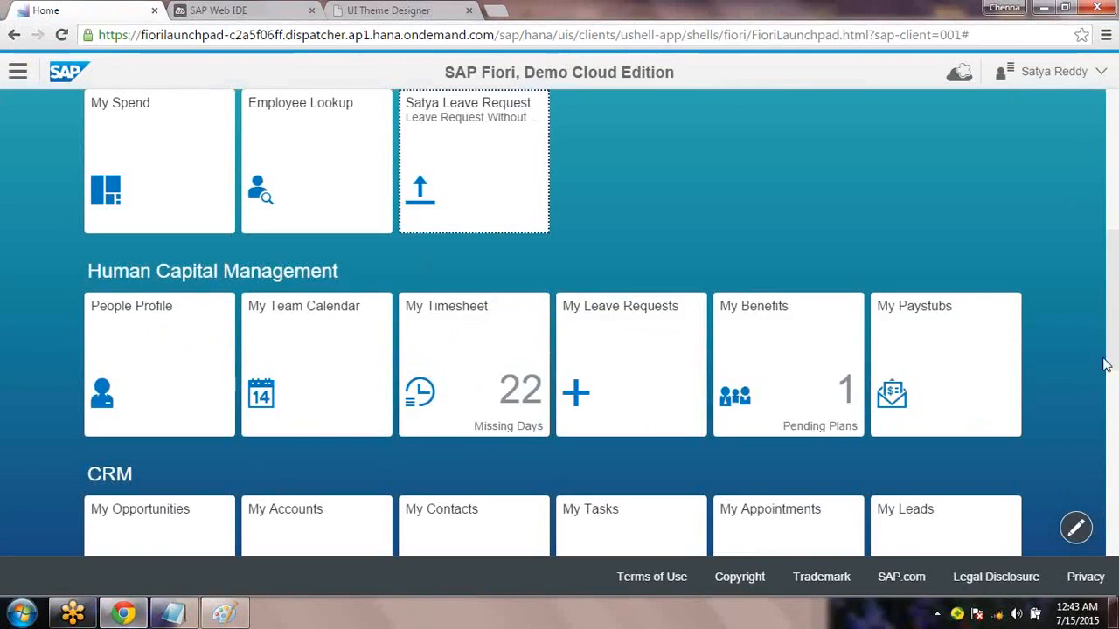
# Review the Req 1 (1.0) and Req 2 (2.0) note lines, then open the launchpad cloud menu
pyautogui.moveTo(1118, 322); pyautogui.dragTo(1118, 186)
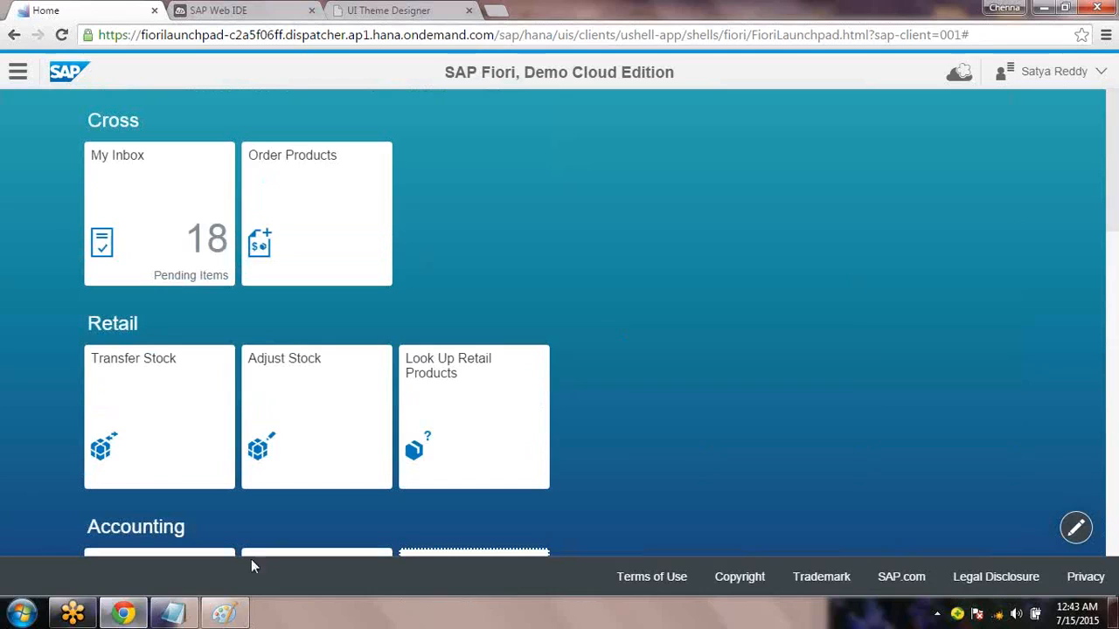
pyautogui.click(173, 614)
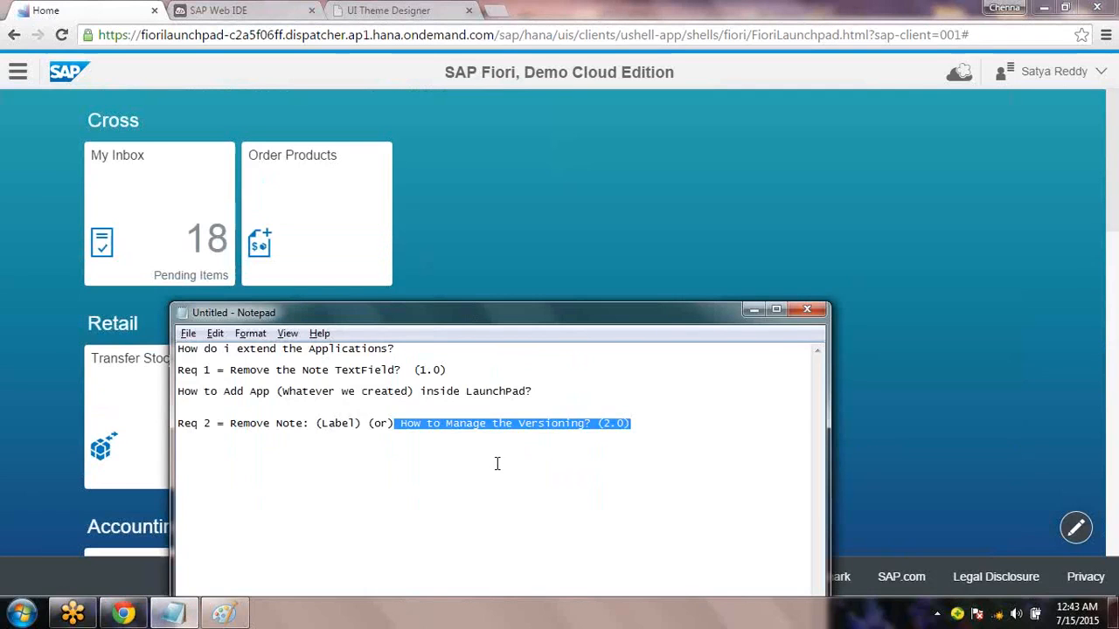
pyautogui.click(497, 463)
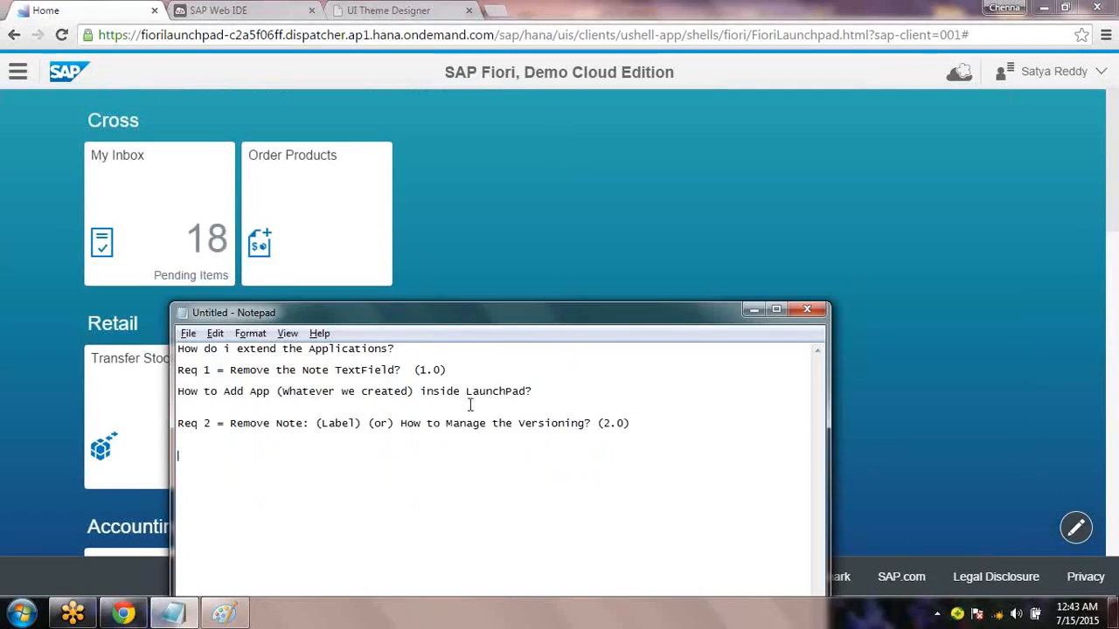
pyautogui.moveTo(453, 371); pyautogui.dragTo(412, 365)
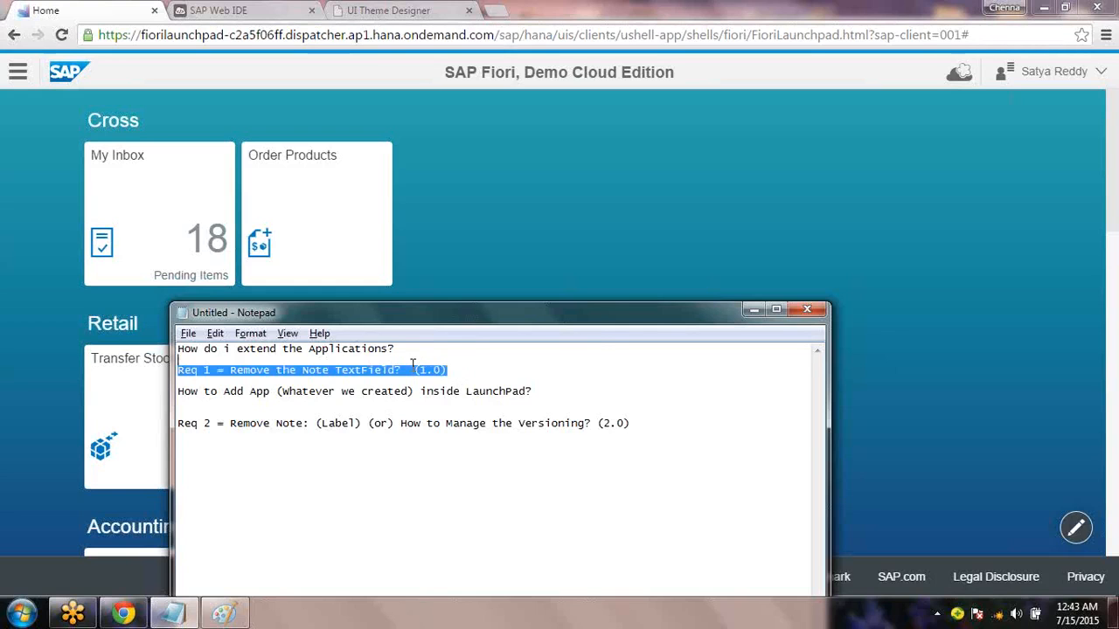
pyautogui.moveTo(644, 427); pyautogui.dragTo(596, 415)
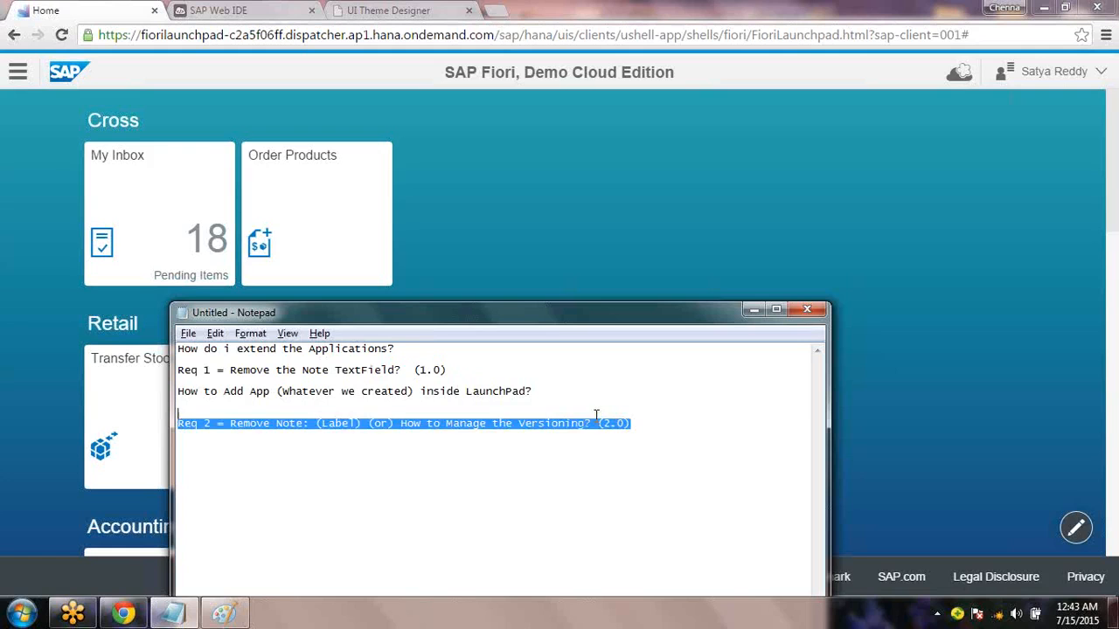
pyautogui.click(381, 460)
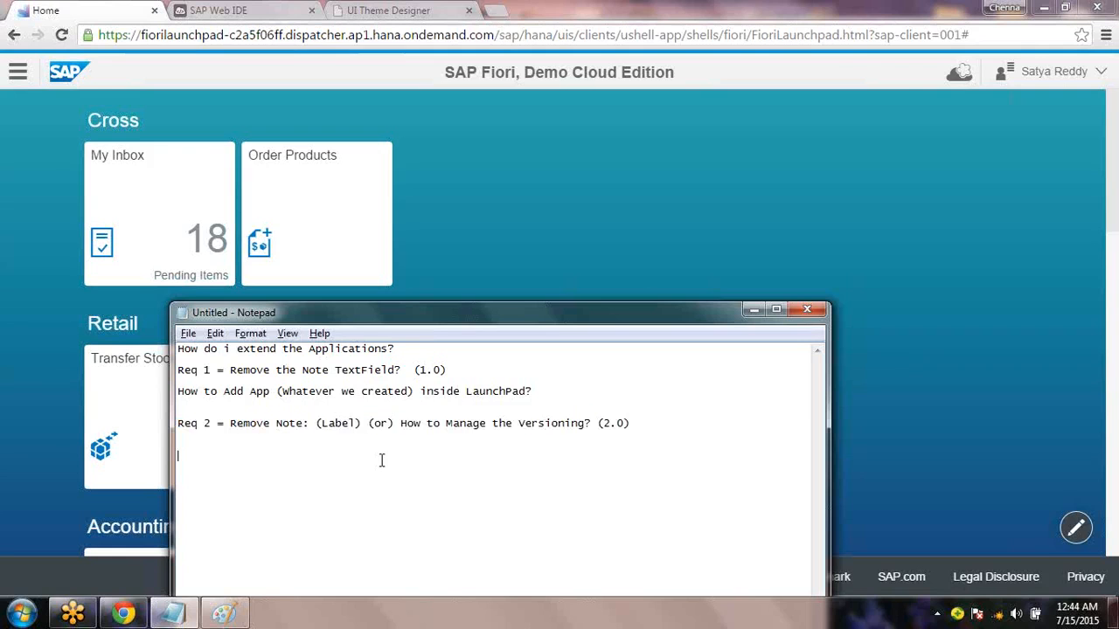
pyautogui.click(21, 265)
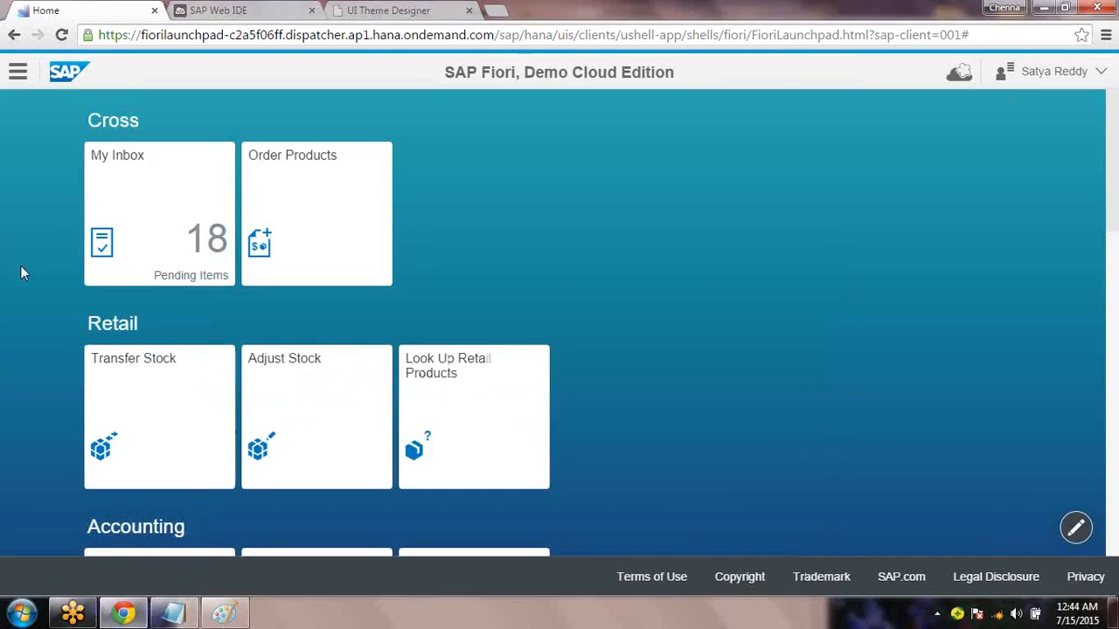
pyautogui.click(959, 73)
# Start a Develop Apps extension of My Leave Requests and launch it in SAP Web IDE
pyautogui.click(942, 173)
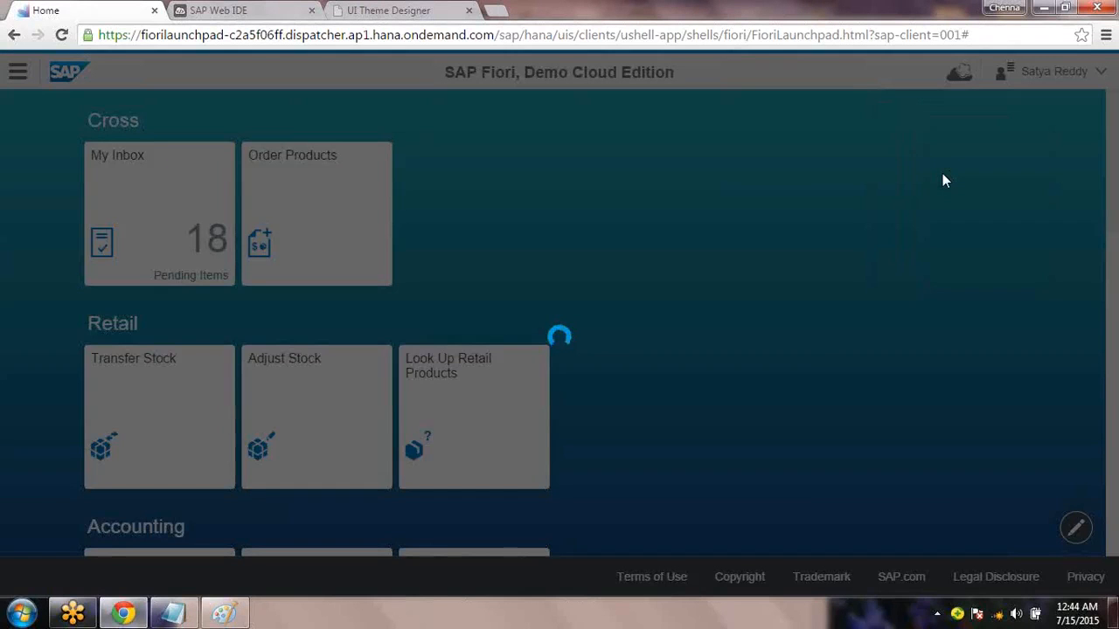
pyautogui.moveTo(800, 265); pyautogui.dragTo(810, 369)
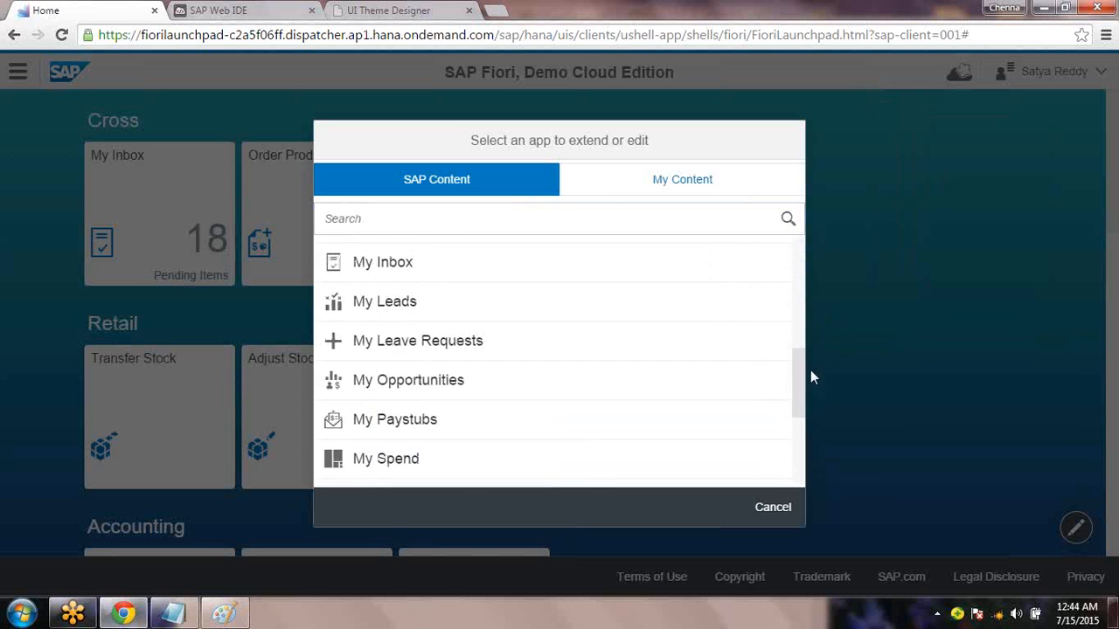
pyautogui.click(444, 344)
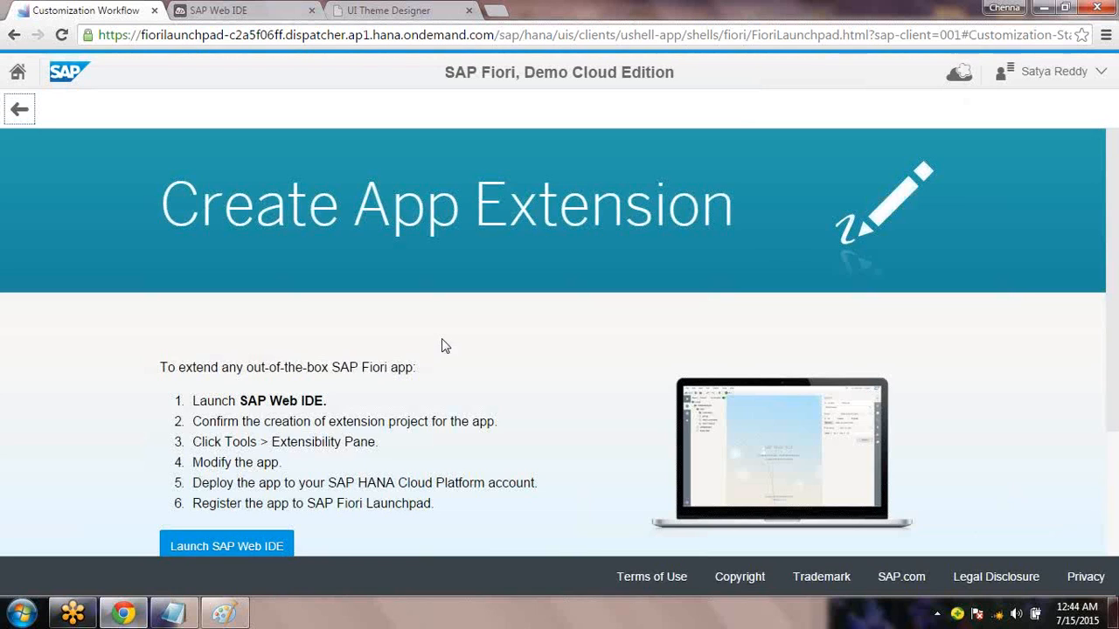
pyautogui.click(231, 546)
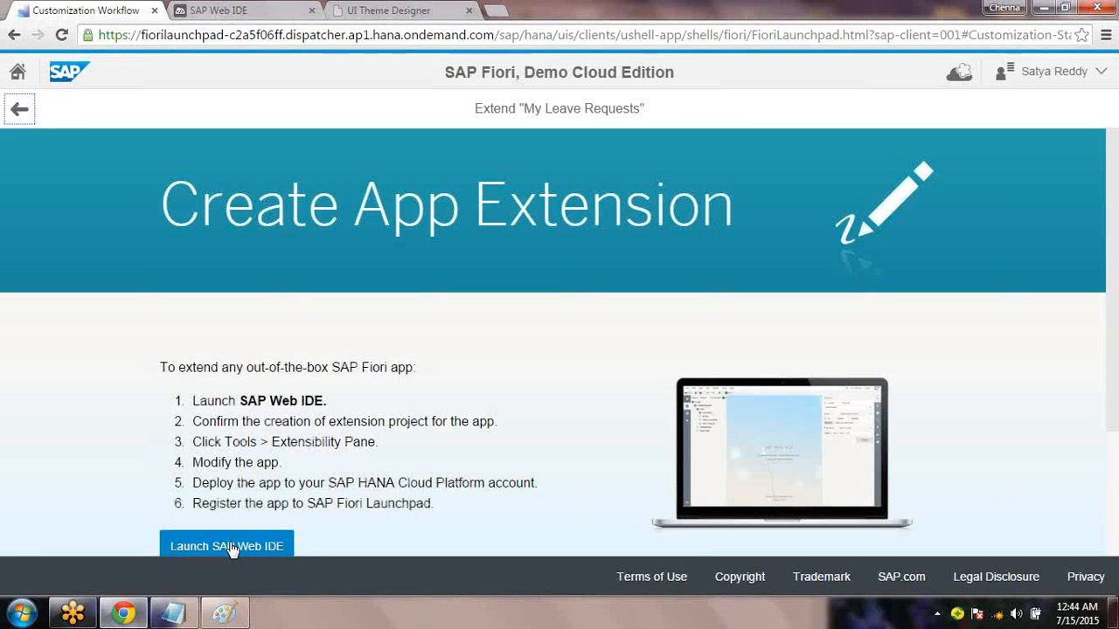
pyautogui.click(231, 546)
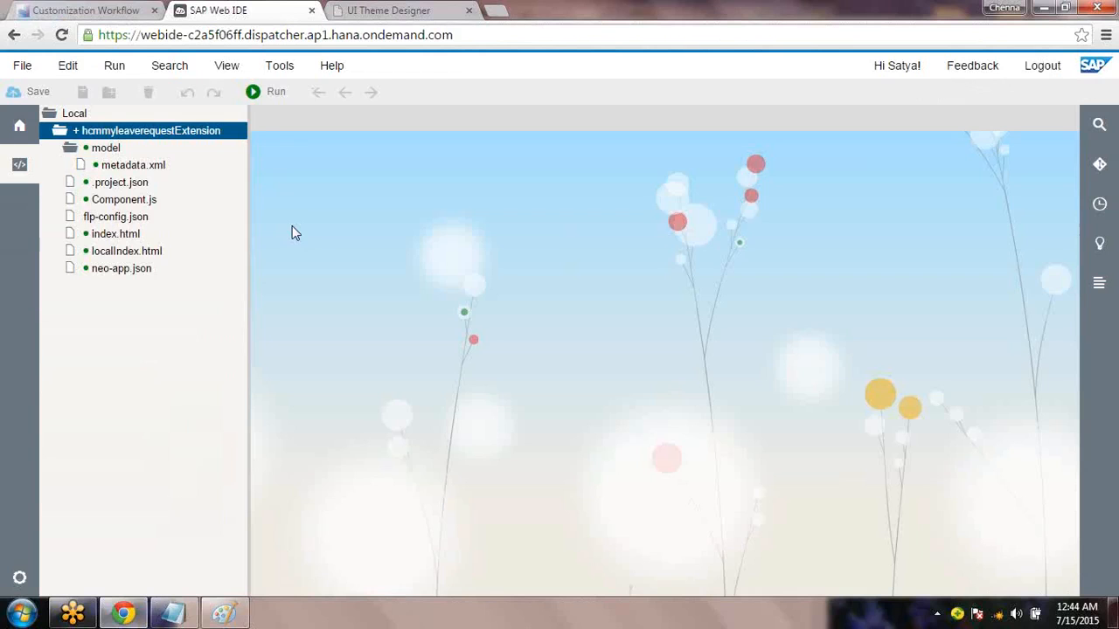
# Open the hcmmyleaverequestExtension project in the Tools > Extensibility Pane
pyautogui.click(286, 74)
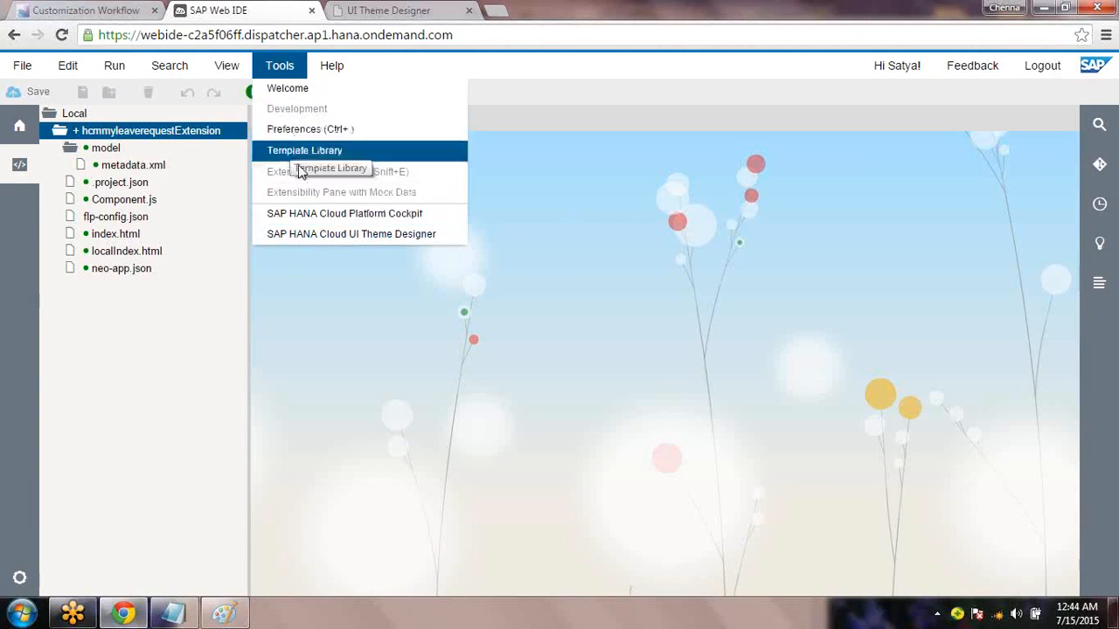
pyautogui.click(110, 149)
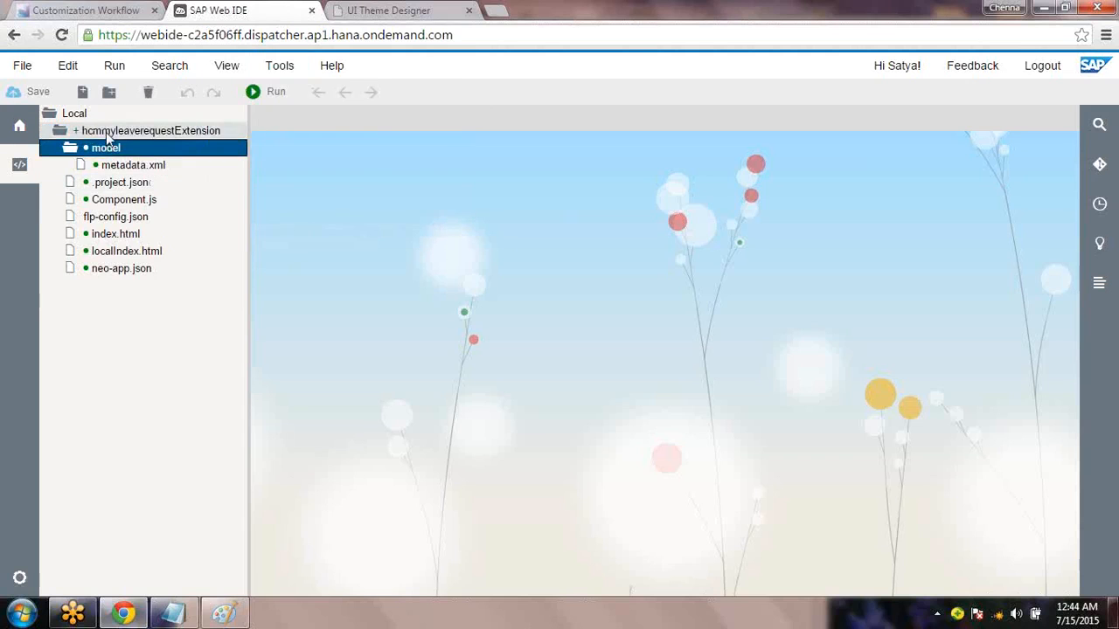
pyautogui.click(144, 132)
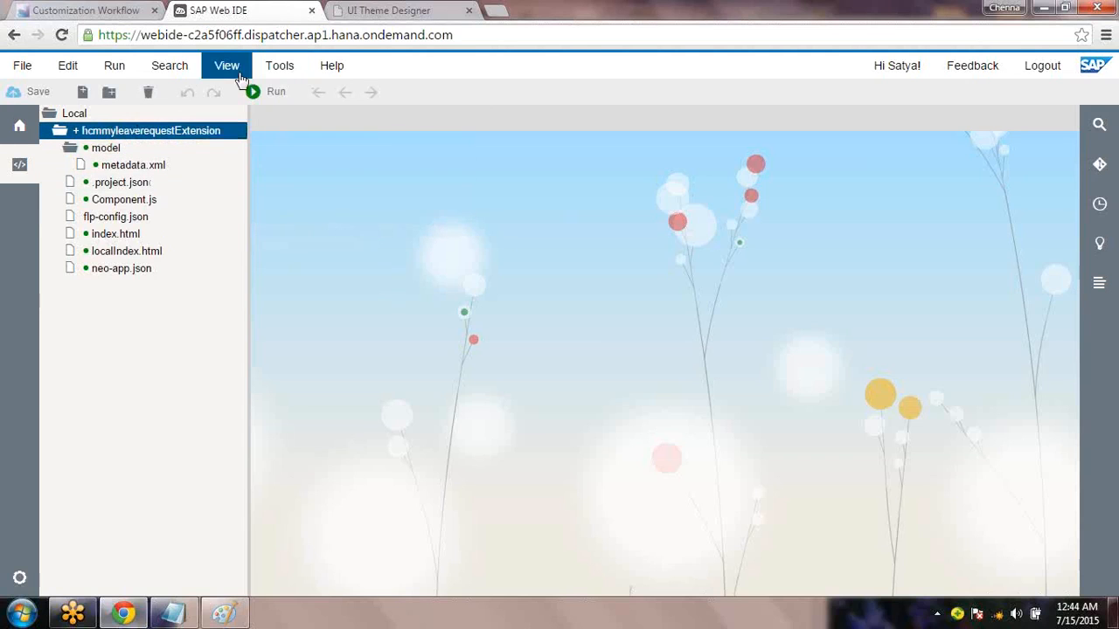
pyautogui.click(229, 70)
pyautogui.click(280, 68)
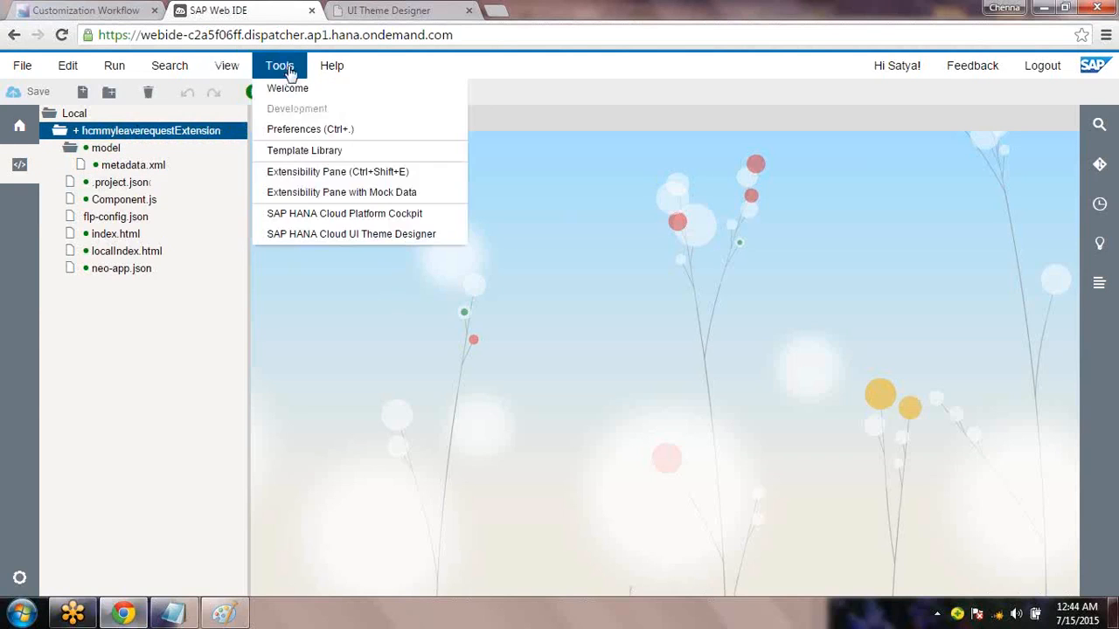
pyautogui.click(324, 171)
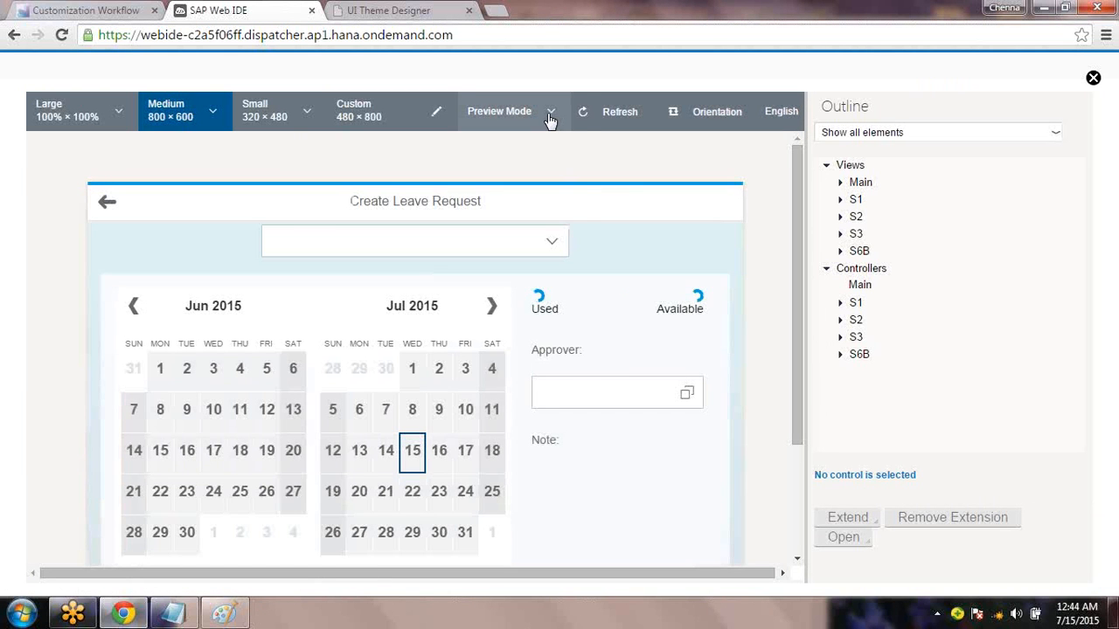
# Switch the preview to Extensibility Mode and locate the Create Leave Request page elements
pyautogui.click(551, 114)
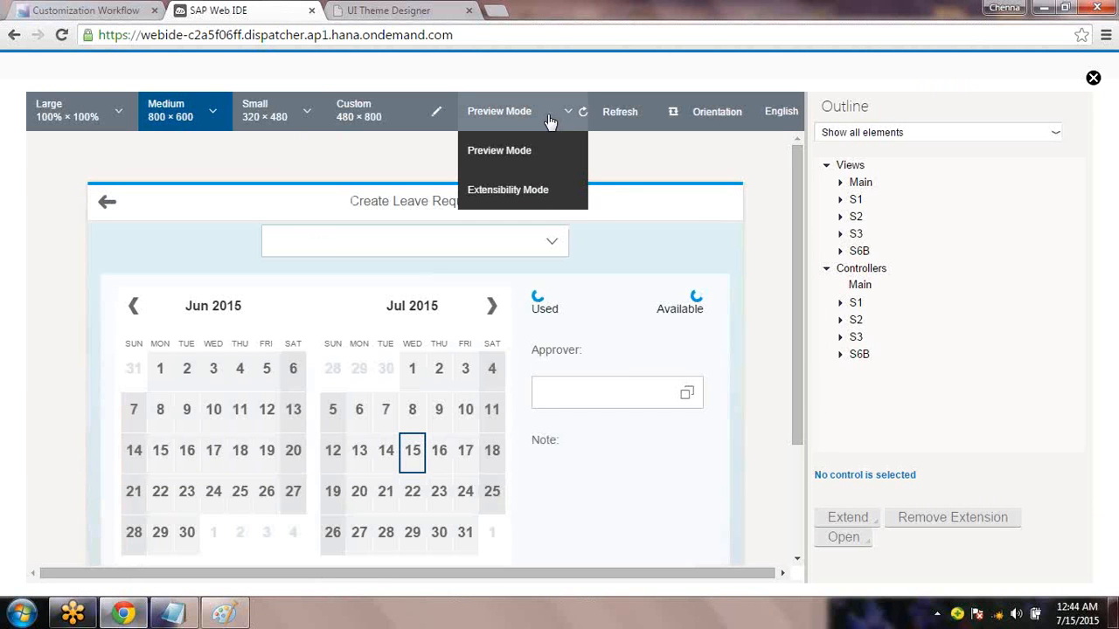
pyautogui.click(518, 190)
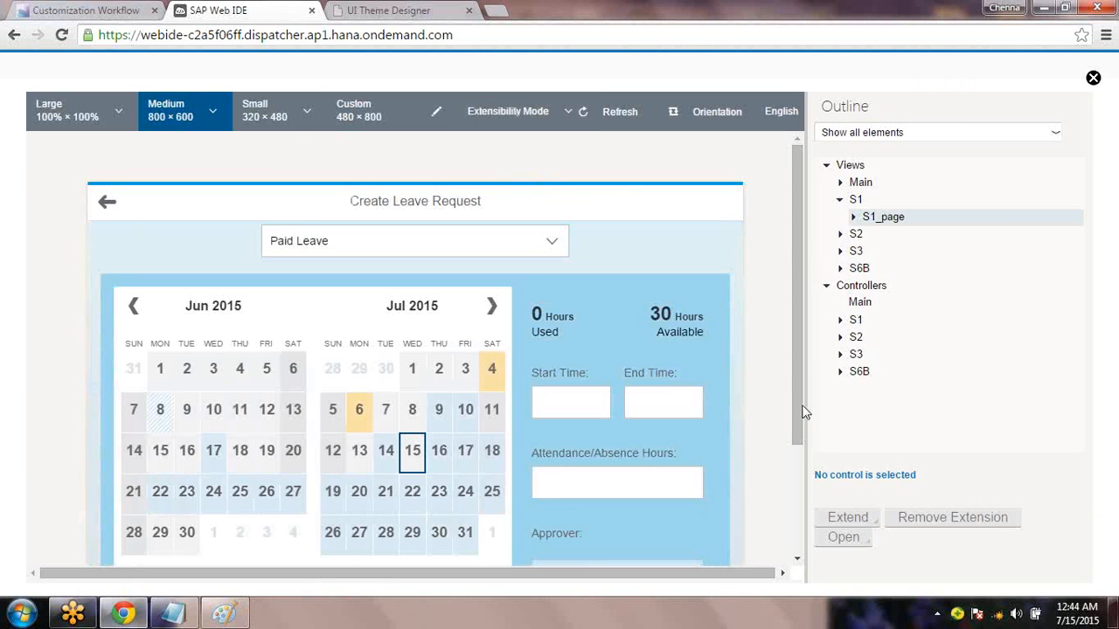
pyautogui.scroll(-3, 641, 375)
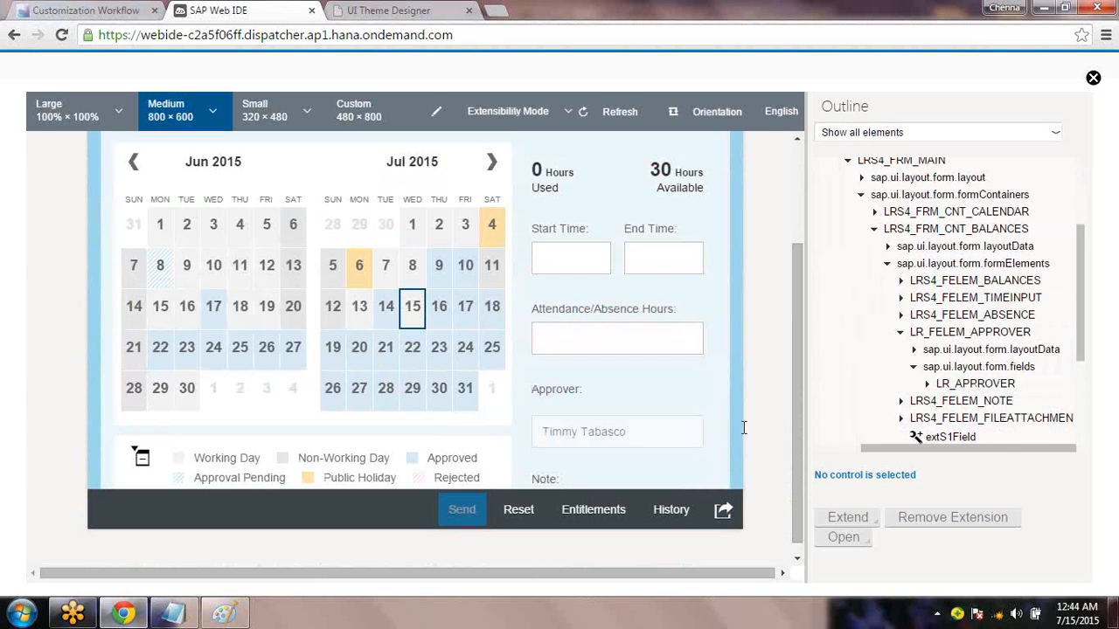
pyautogui.scroll(-1, 743, 428)
pyautogui.click(739, 419)
pyautogui.moveTo(740, 420); pyautogui.dragTo(733, 323)
# Hide the Note label control, dismiss the error, refresh the app, and close the preview
pyautogui.click(548, 425)
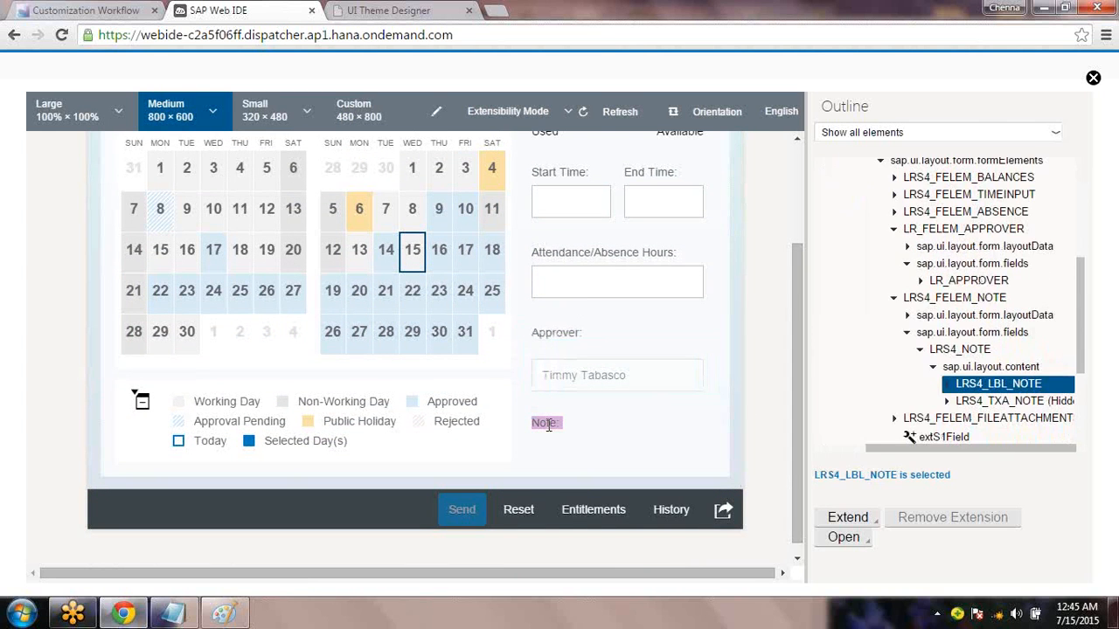
pyautogui.rightClick(549, 426)
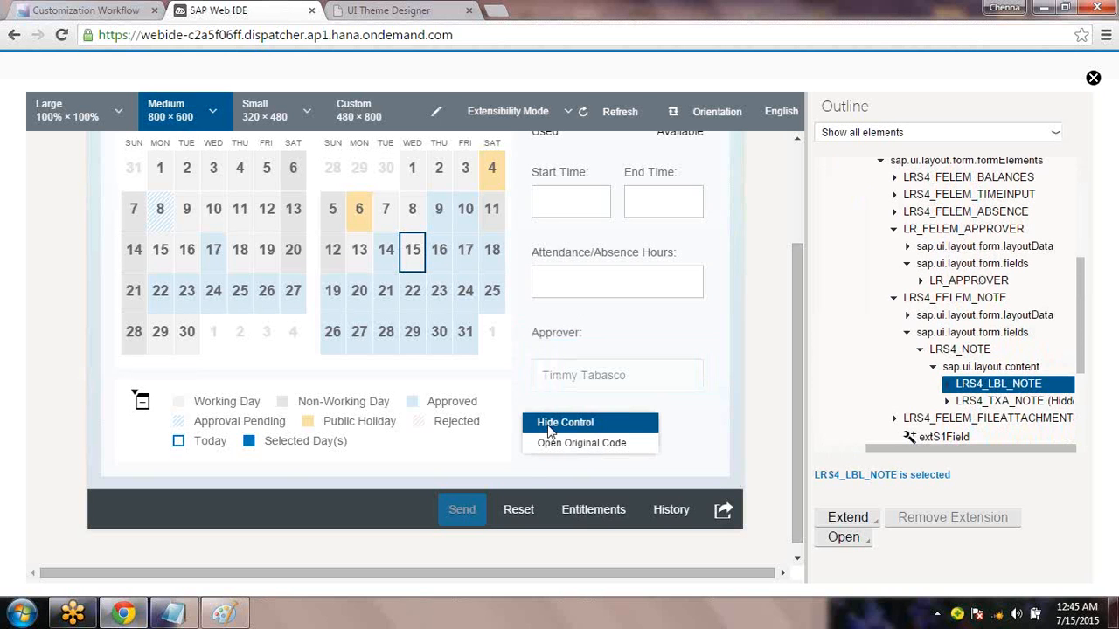
pyautogui.click(563, 422)
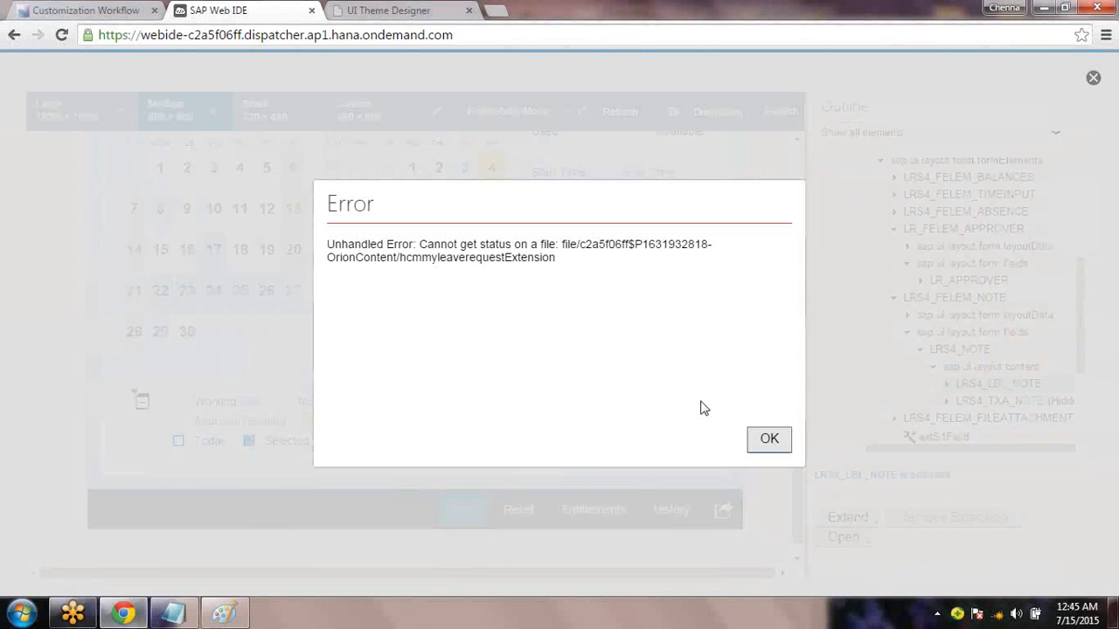
pyautogui.click(770, 440)
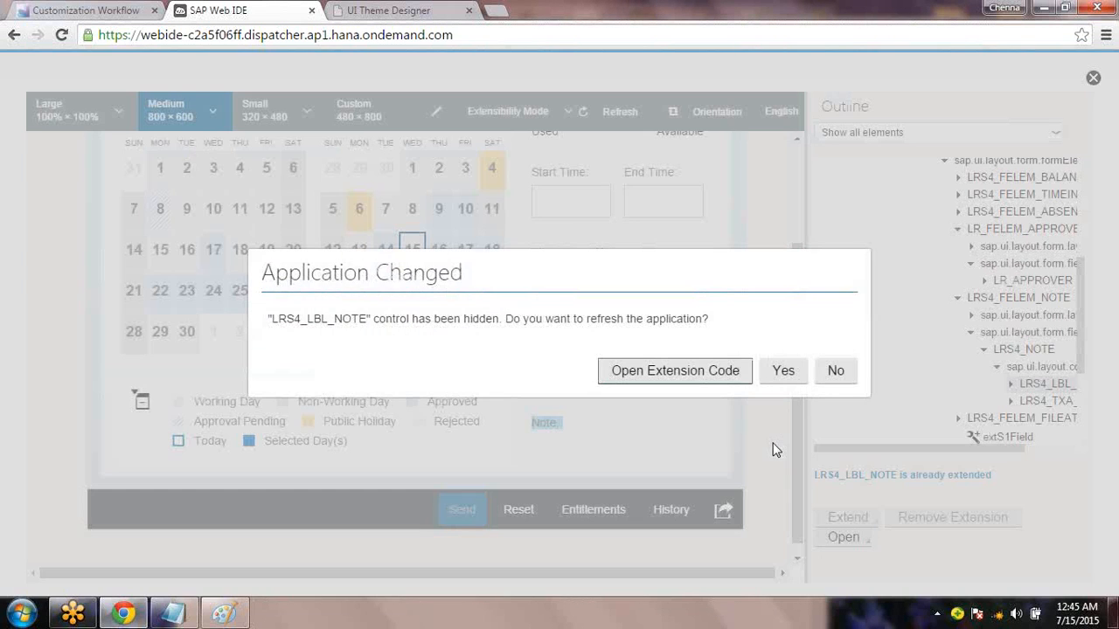
pyautogui.click(784, 371)
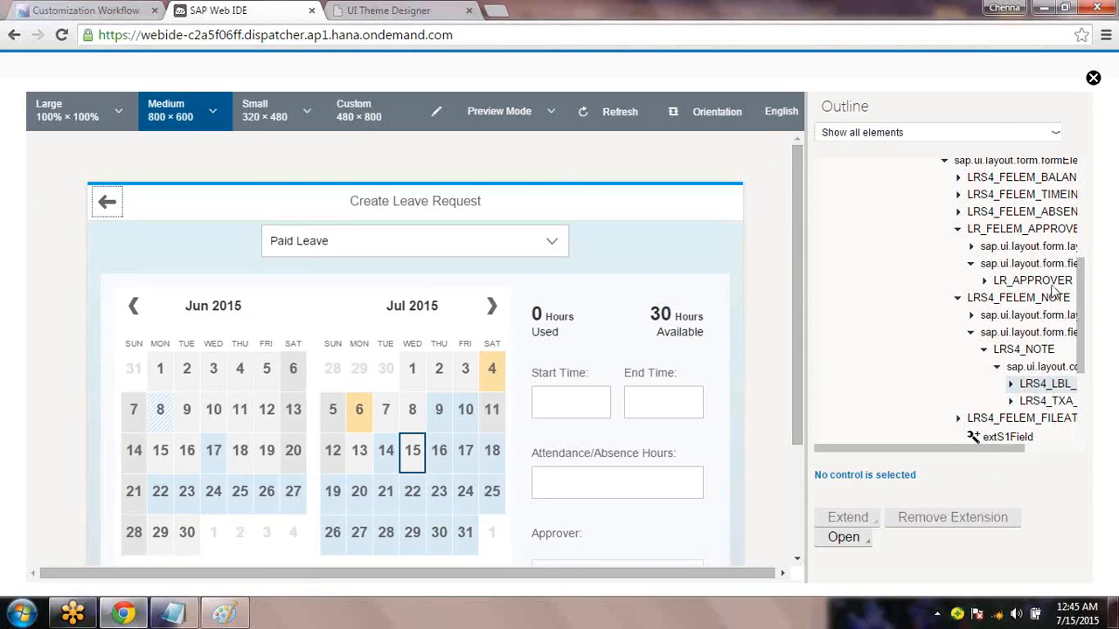
pyautogui.moveTo(797, 256); pyautogui.dragTo(826, 418)
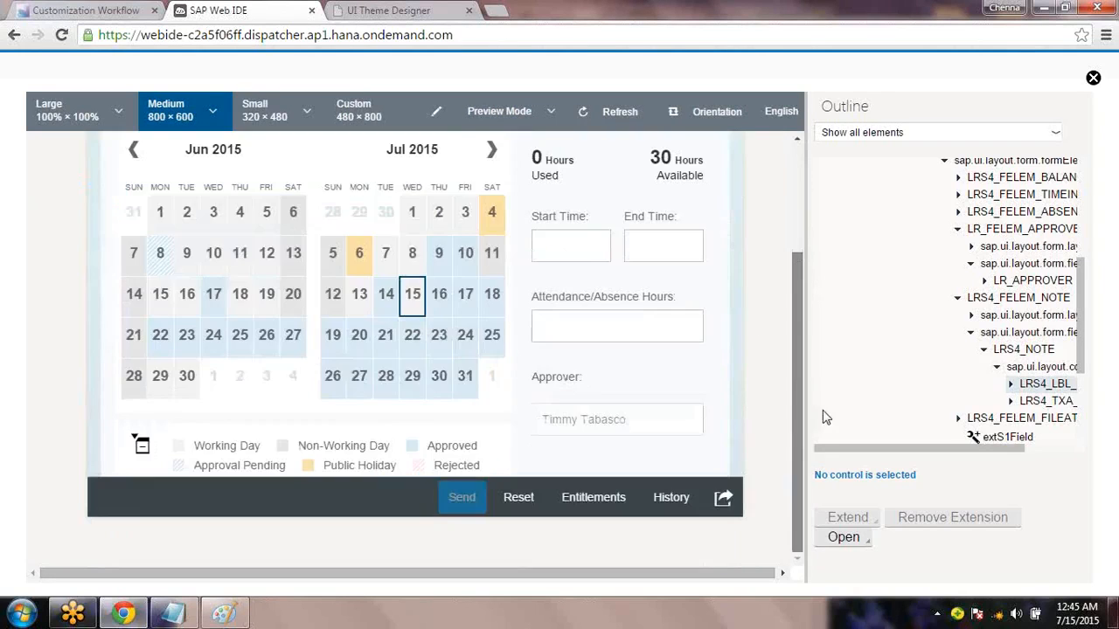
pyautogui.click(1093, 82)
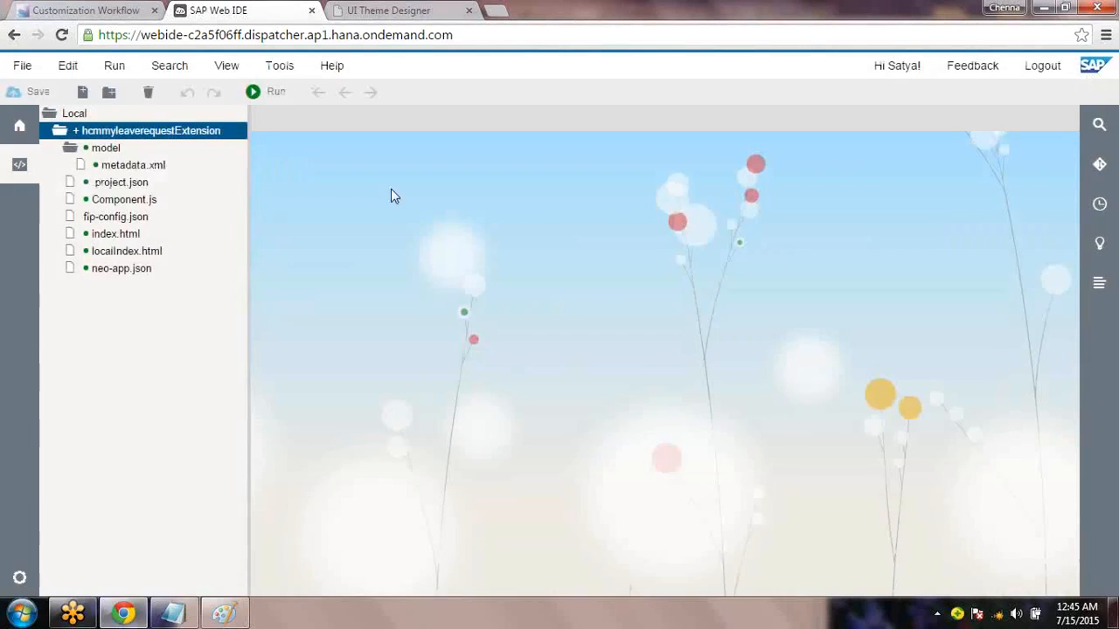
# Start a Deploy to SAP HANA Cloud Platform for the extension project
pyautogui.rightClick(150, 139)
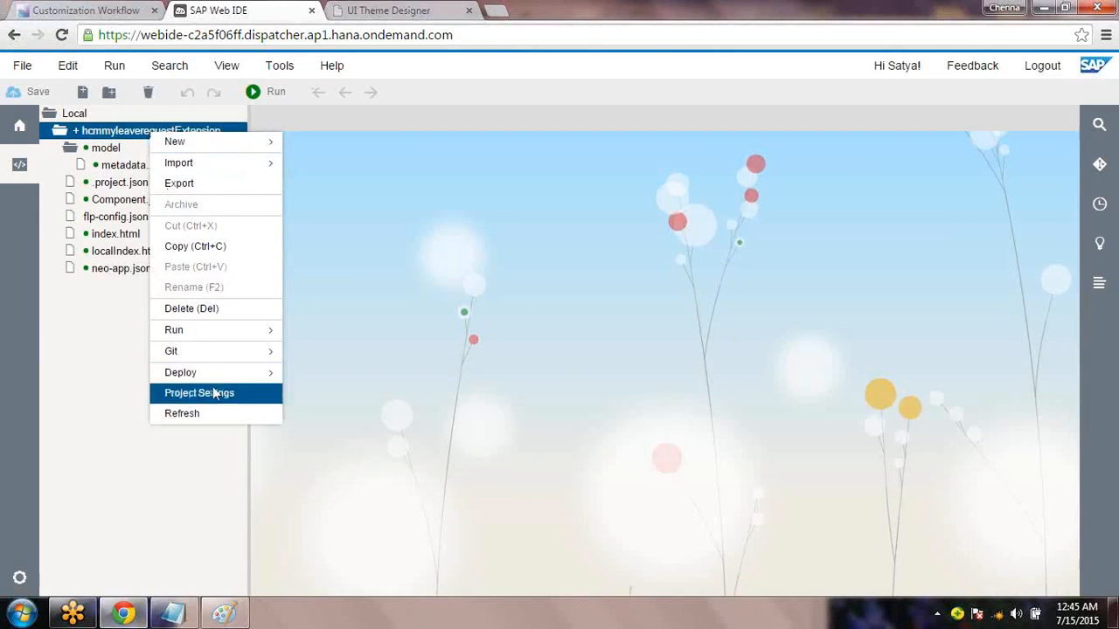
pyautogui.moveTo(231, 379)
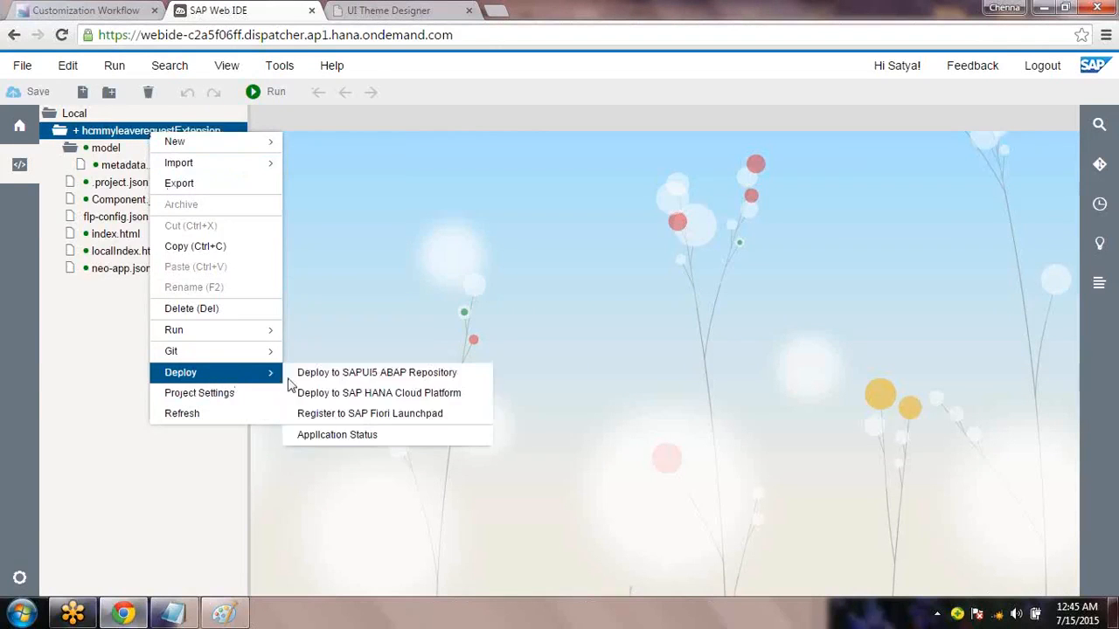
pyautogui.click(330, 398)
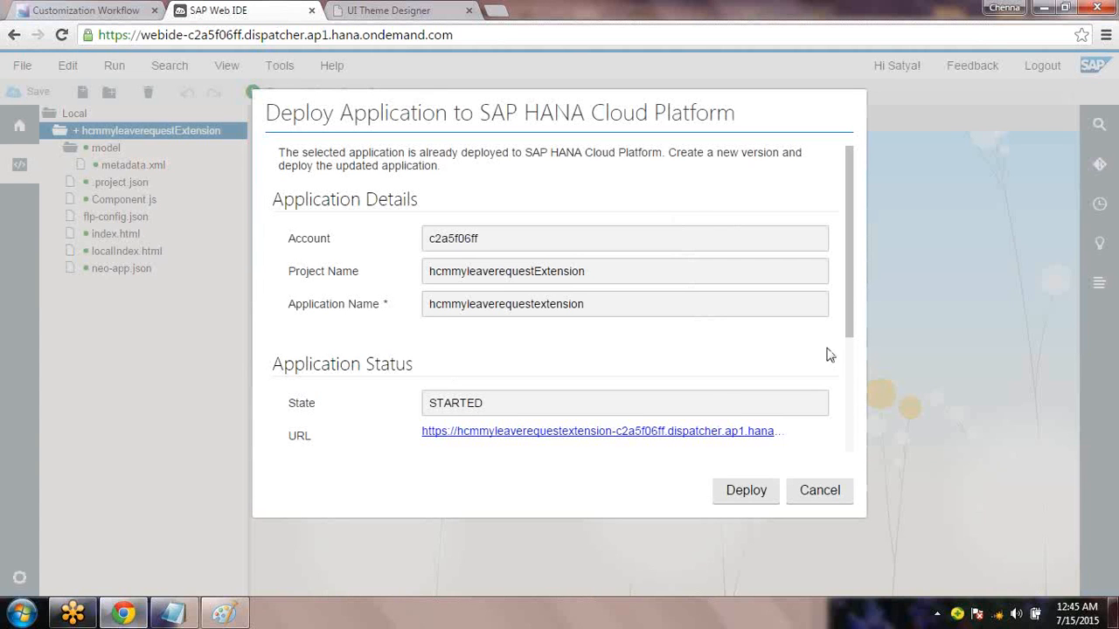
pyautogui.scroll(-2, 863, 350)
pyautogui.scroll(-3, 865, 376)
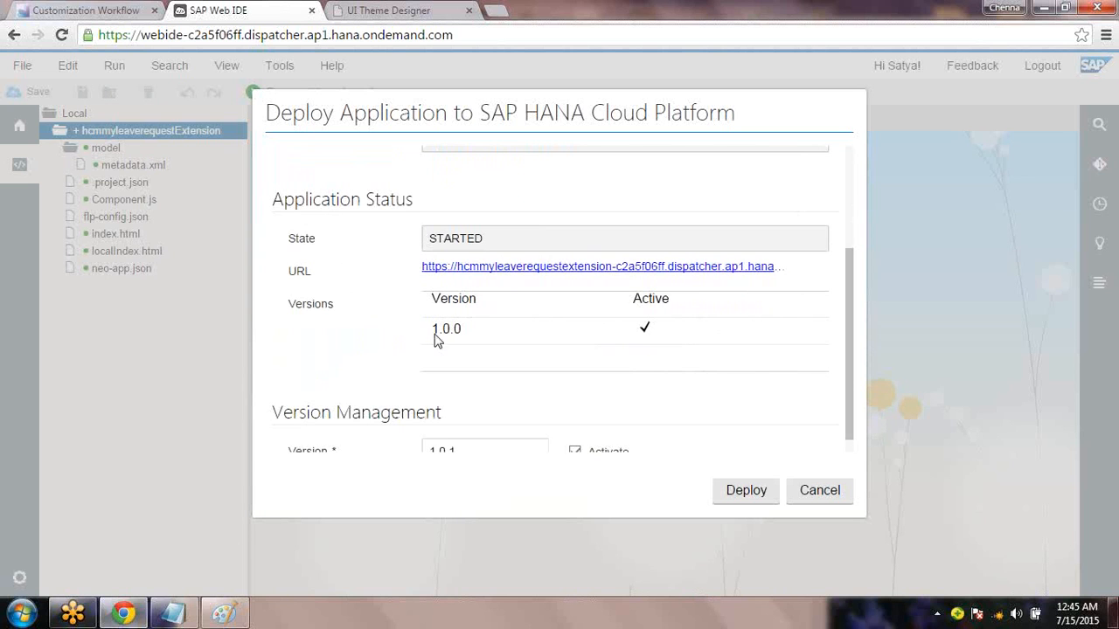
# Change the Req 1 version tag in the notes to (1.0.0)
pyautogui.click(185, 615)
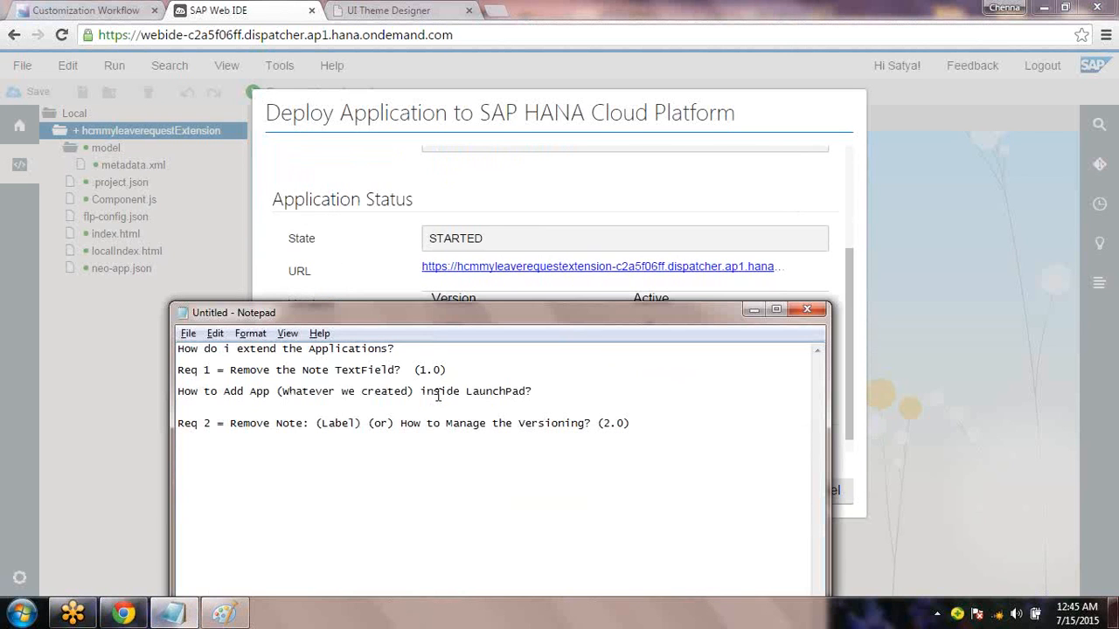
pyautogui.click(443, 370)
pyautogui.write('.0')
pyautogui.moveTo(461, 370); pyautogui.dragTo(166, 373)
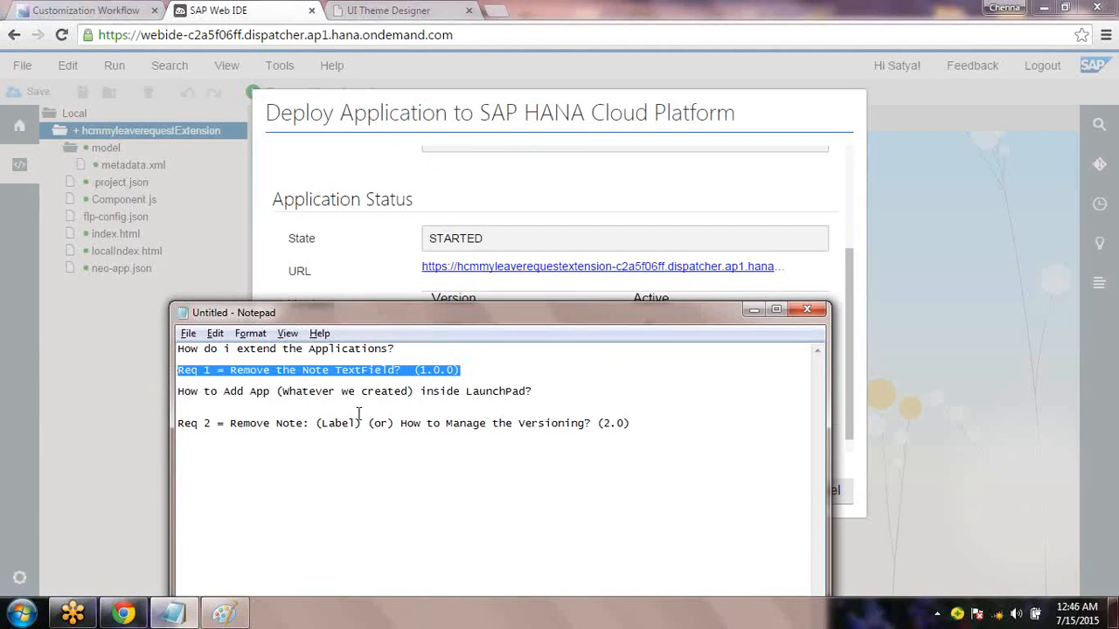
# Replace version 1.0.1 with 2.0.0, turn off activation, and deploy
pyautogui.click(621, 192)
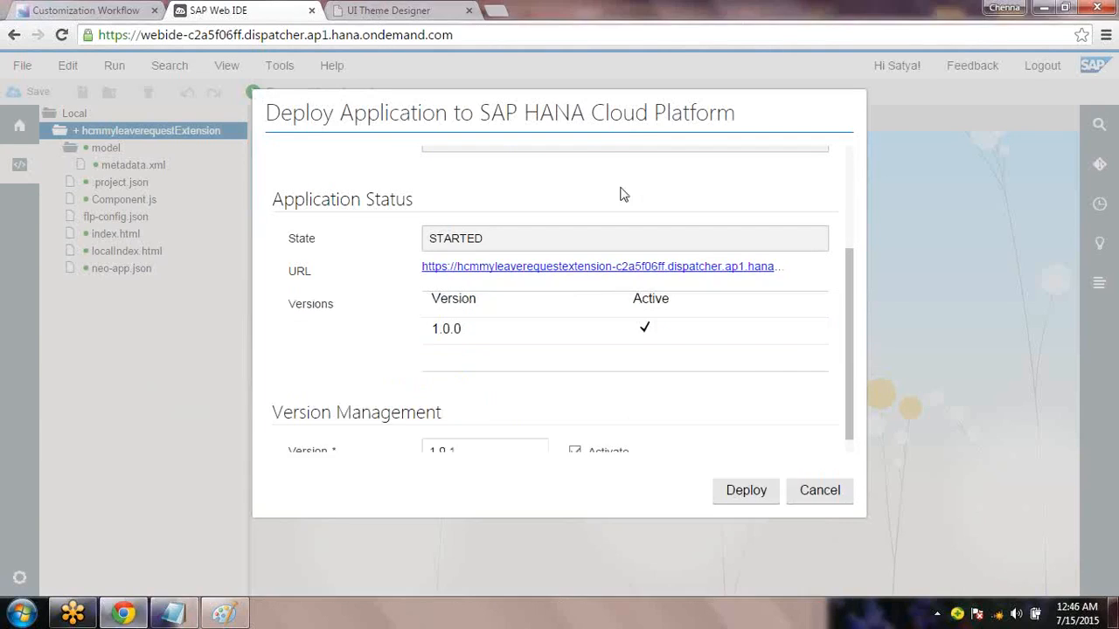
pyautogui.moveTo(852, 380); pyautogui.dragTo(851, 444)
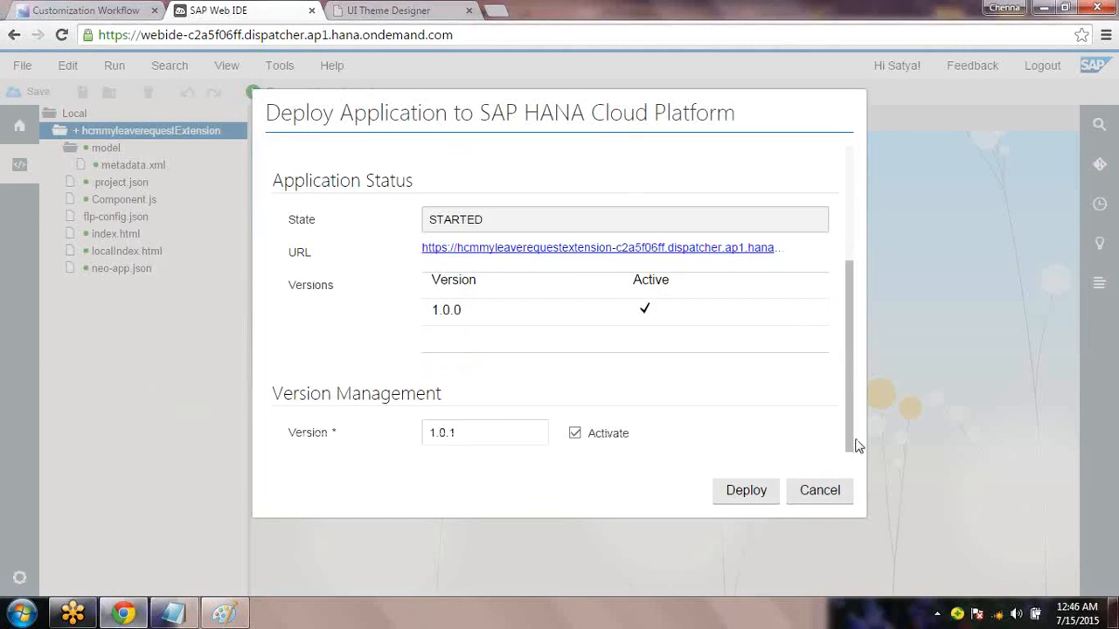
pyautogui.doubleClick(498, 429)
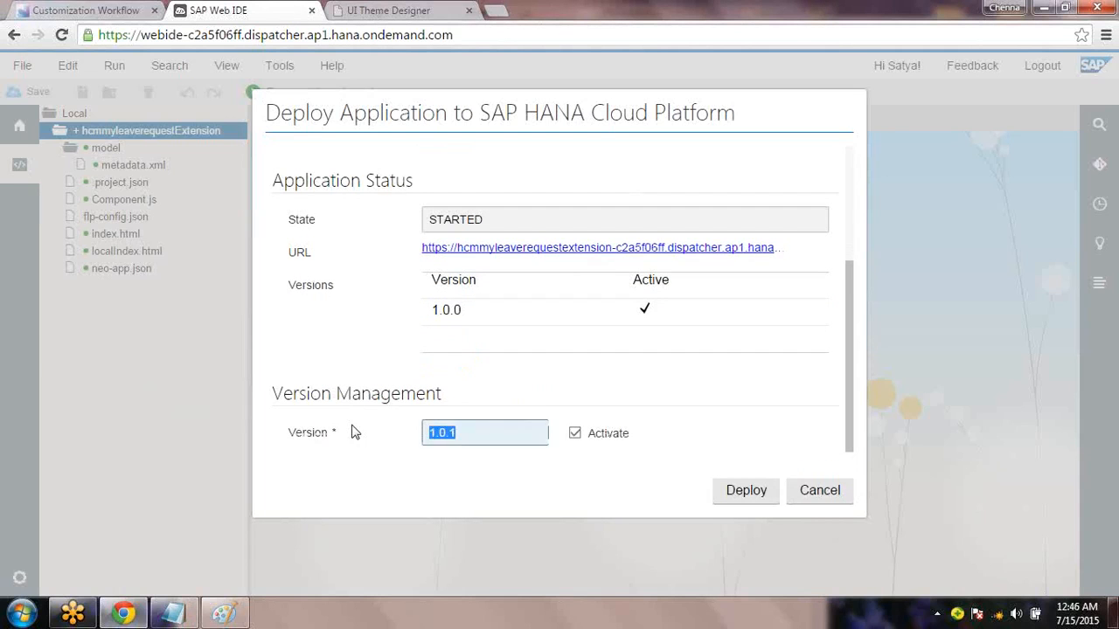
pyautogui.write('2.0.0')
pyautogui.click(575, 435)
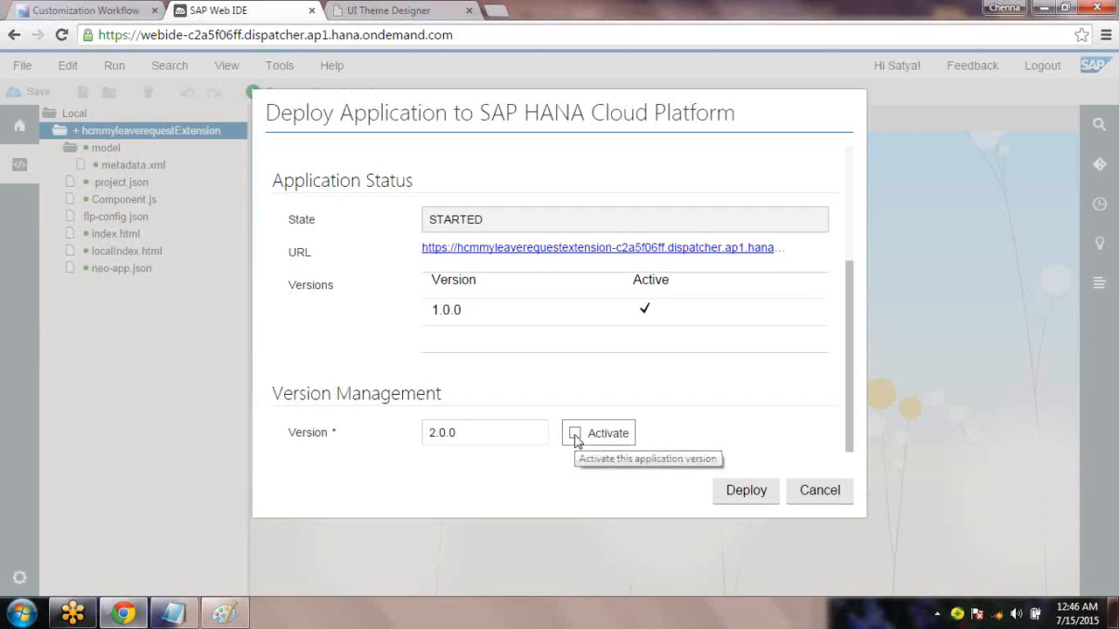
pyautogui.click(739, 494)
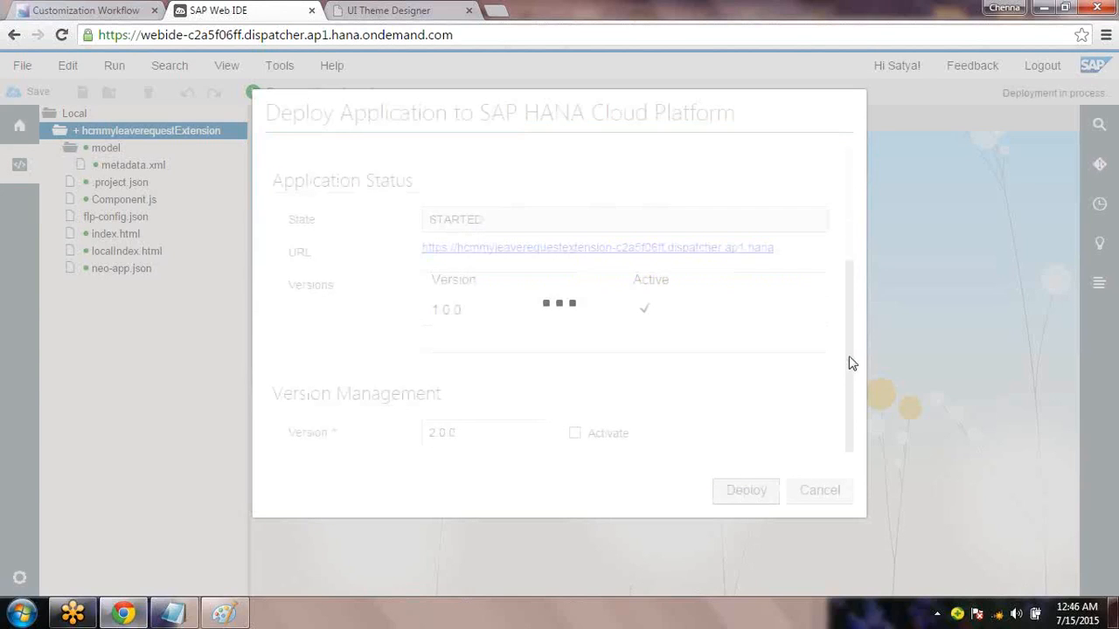
# Retry the 2.0.0 deployment, then cancel once it reports the version already exists
pyautogui.moveTo(849, 366); pyautogui.dragTo(849, 438)
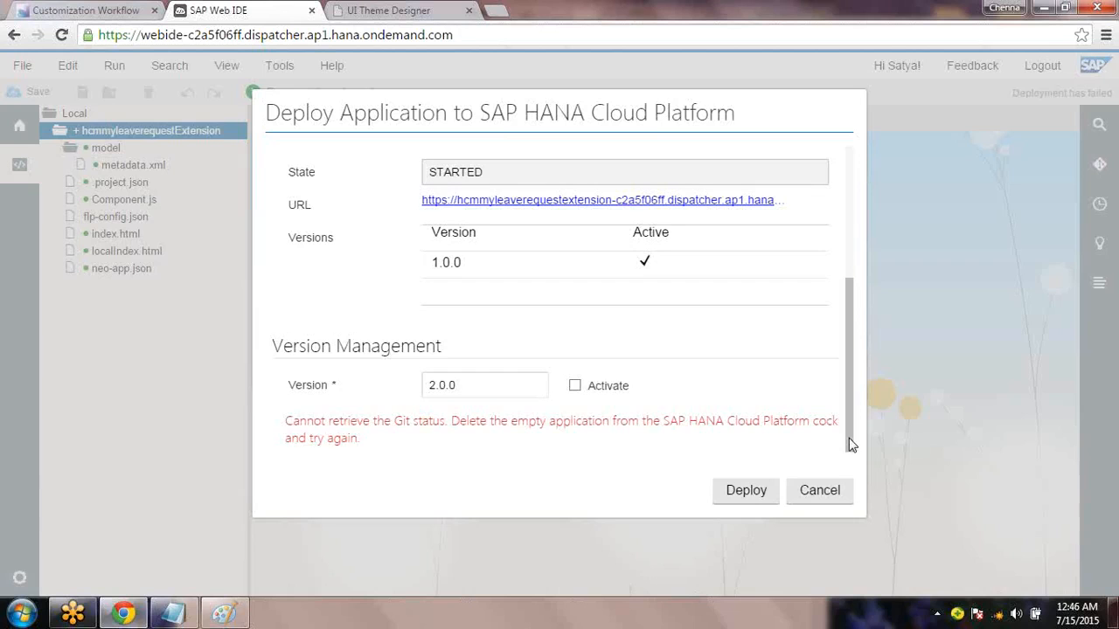
pyautogui.click(761, 496)
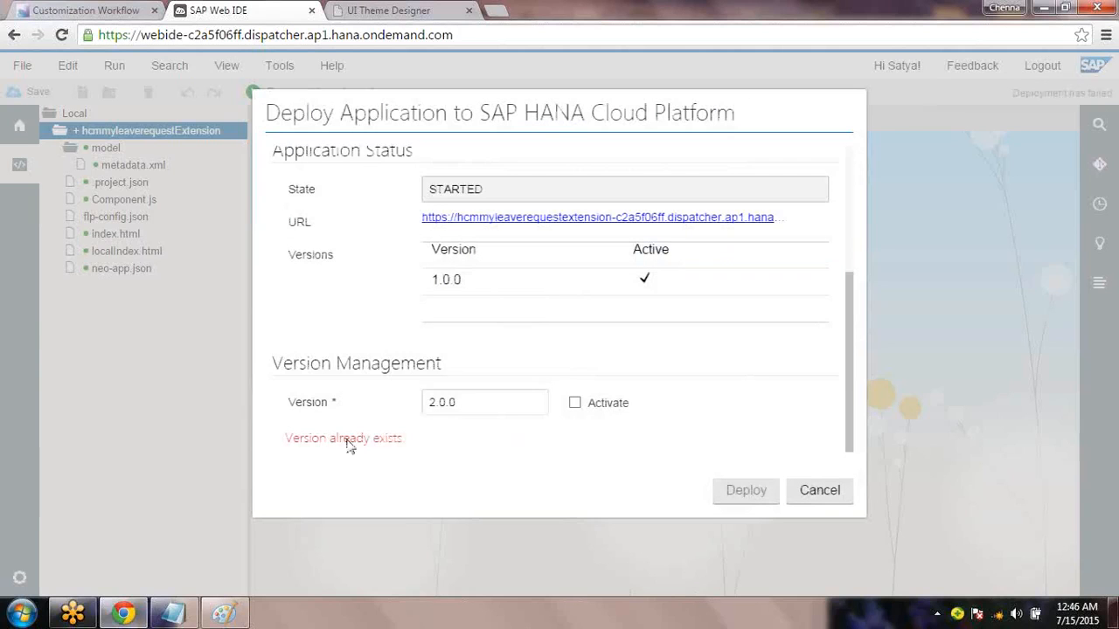
pyautogui.click(813, 494)
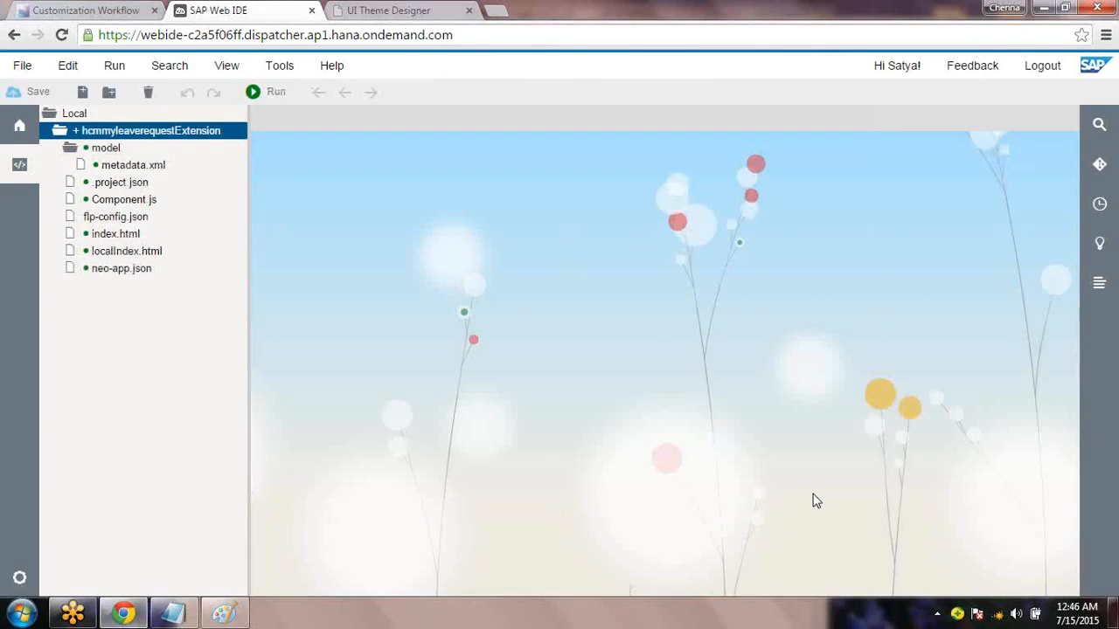
# Change the Req 2 version tag in the notes to (2.0.0)
pyautogui.click(173, 614)
pyautogui.click(473, 373)
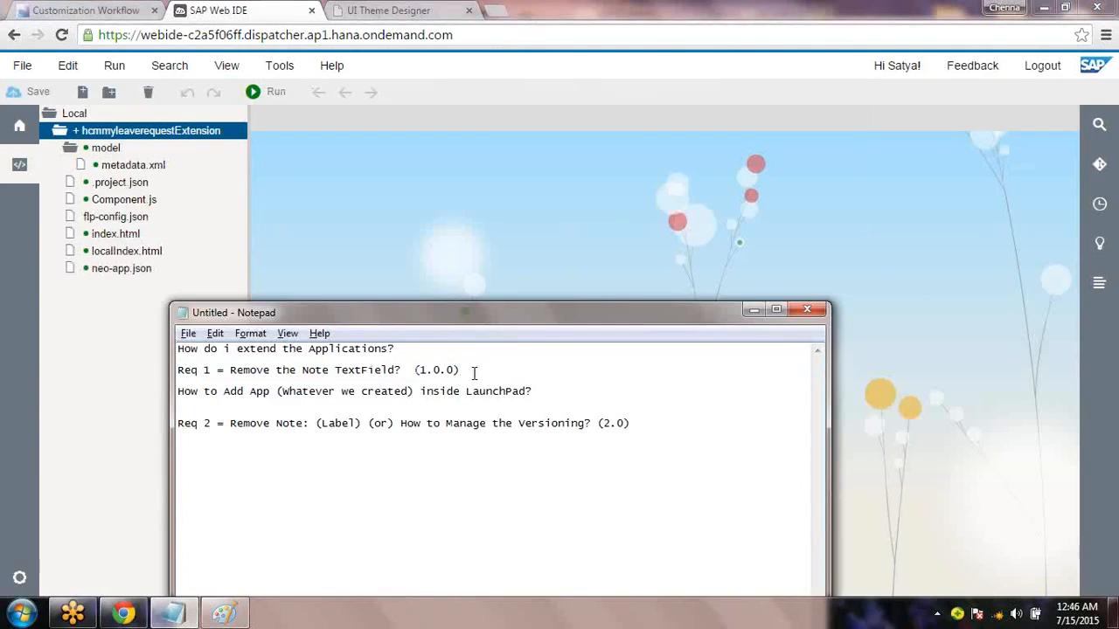
pyautogui.click(623, 426)
pyautogui.write('.0')
pyautogui.moveTo(458, 369); pyautogui.dragTo(179, 370)
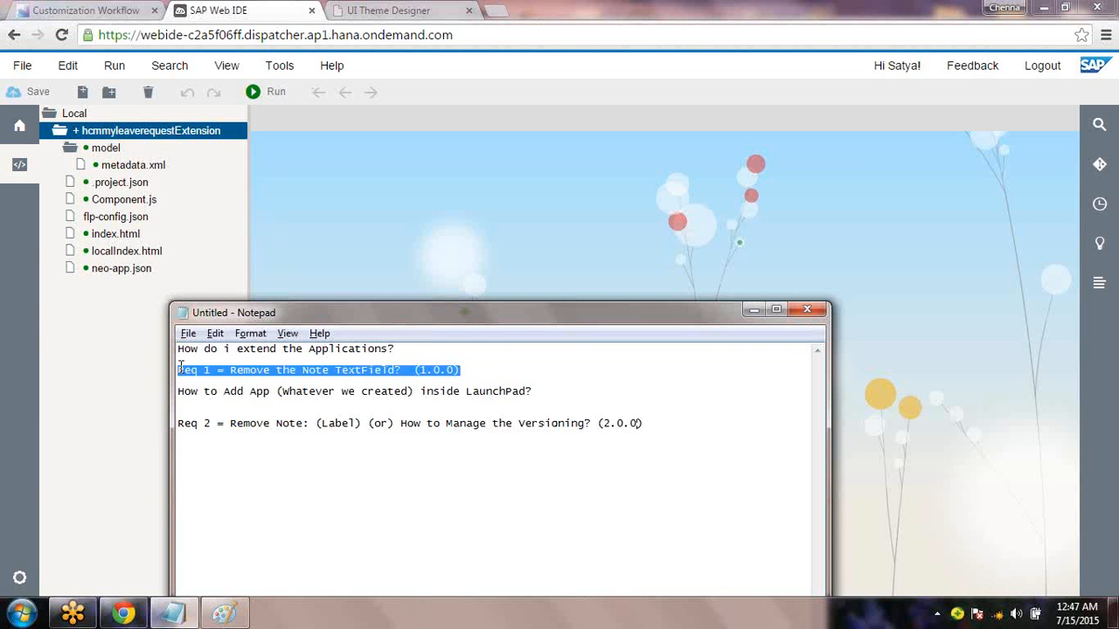
# Compare the versioning note with the Paint annotations, then return to the Customization Workflow tab
pyautogui.click(229, 616)
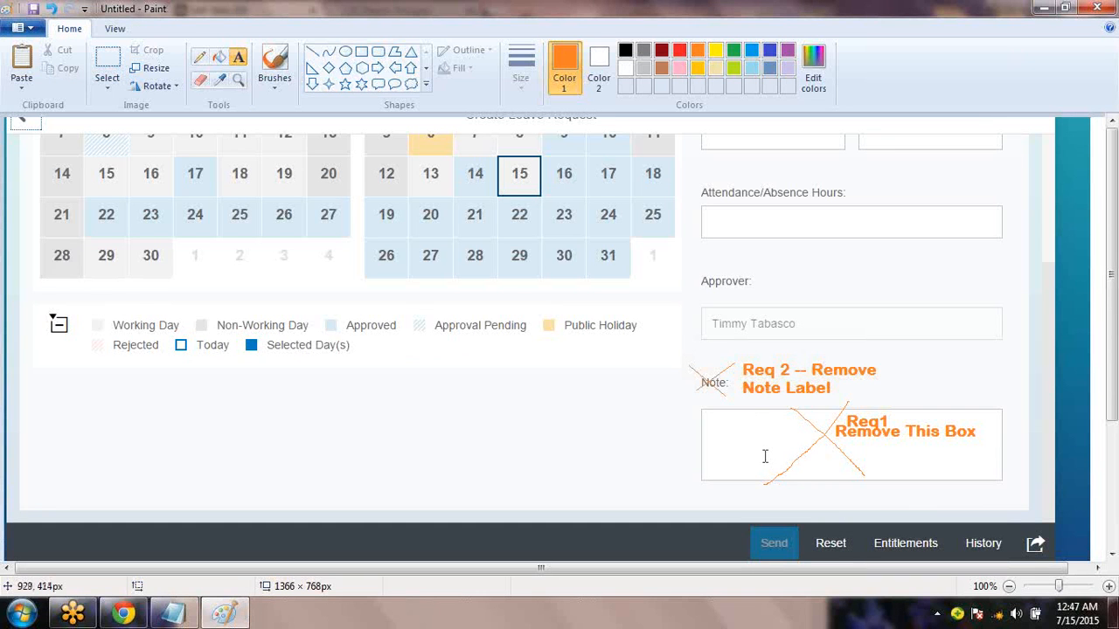
pyautogui.click(173, 615)
pyautogui.moveTo(598, 426); pyautogui.dragTo(431, 424)
pyautogui.hotkey('alt', 'Tab')
pyautogui.hotkey('alt', 'Tab')
pyautogui.click(124, 613)
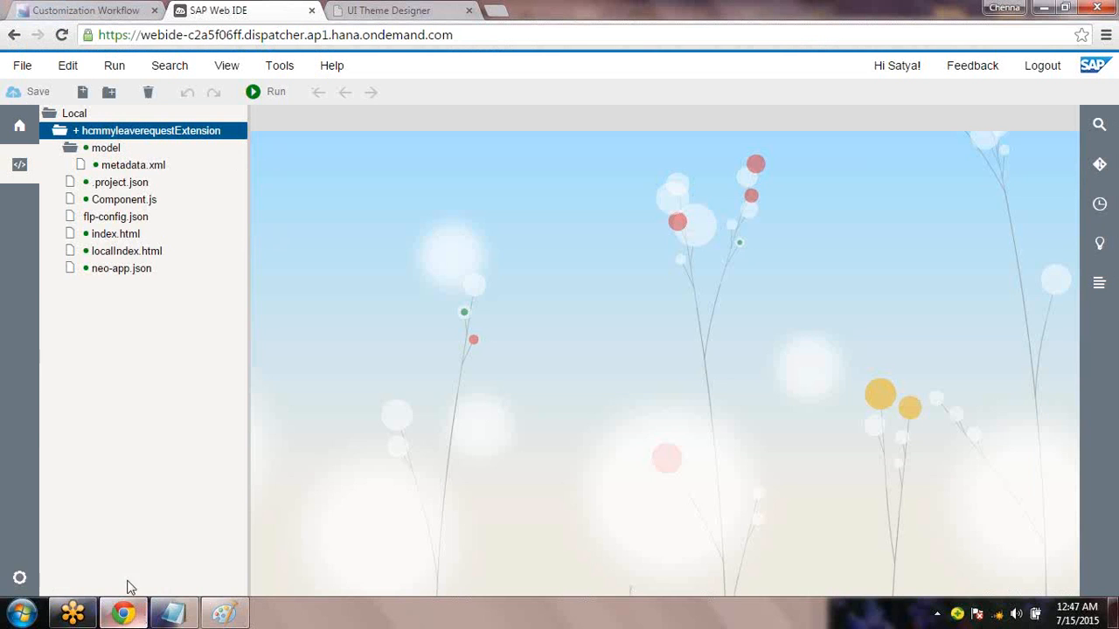
pyautogui.click(121, 15)
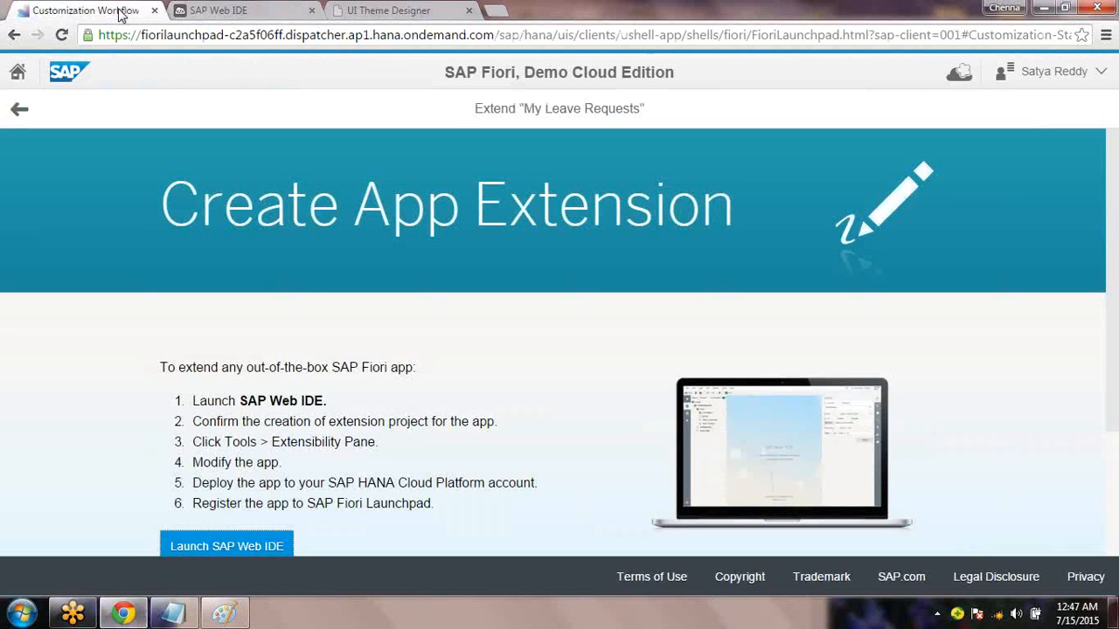
# From the launchpad home, open Manage Versions from the cloud menu and search your apps
pyautogui.click(16, 76)
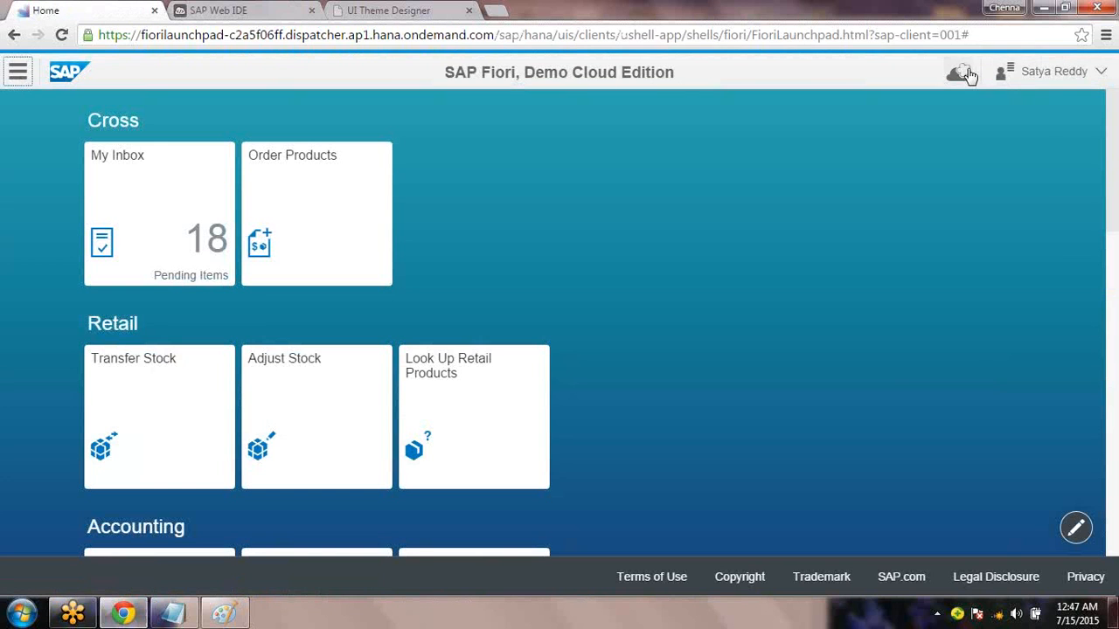
pyautogui.click(962, 73)
pyautogui.click(961, 248)
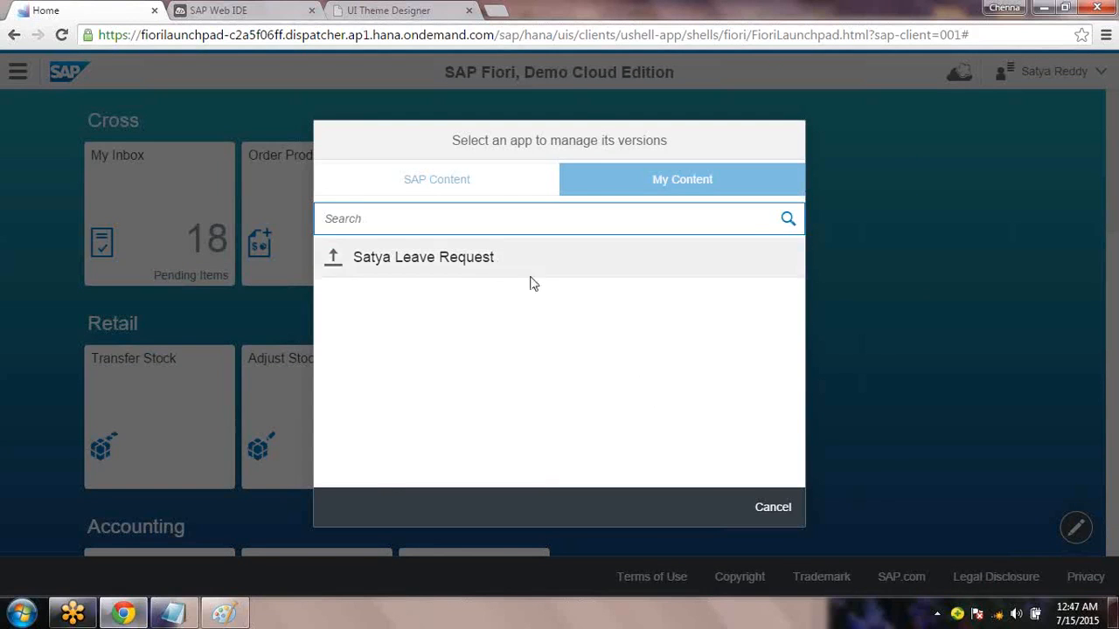
pyautogui.write('le')
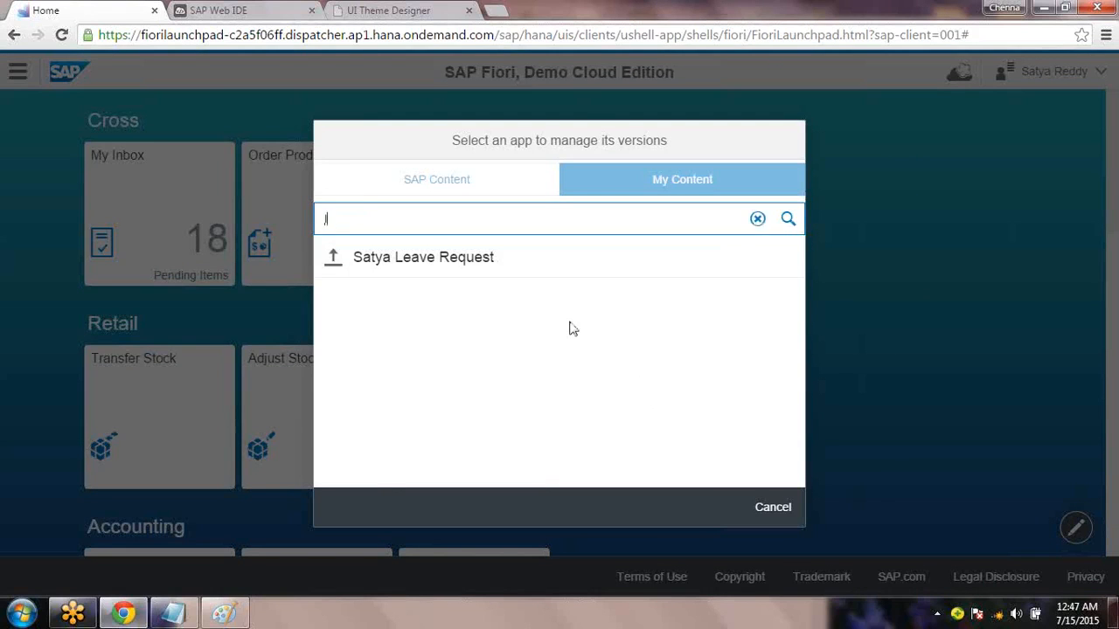
pyautogui.press('BackSpace')
pyautogui.press('BackSpace')
pyautogui.write('my')
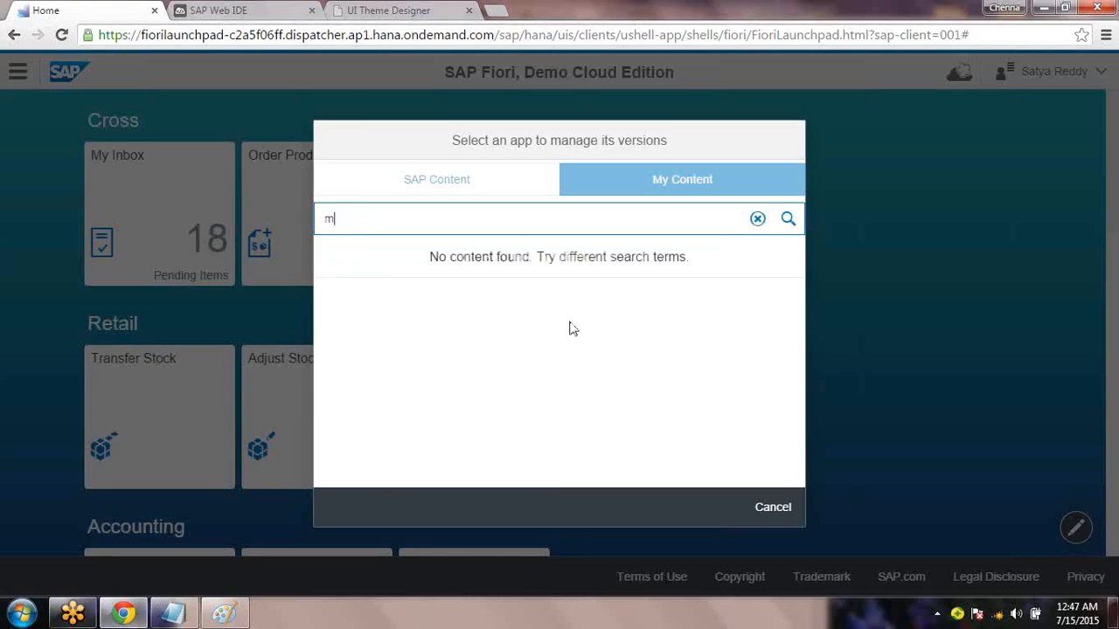
pyautogui.press('BackSpace')
pyautogui.press('BackSpace')
pyautogui.press('BackSpace')
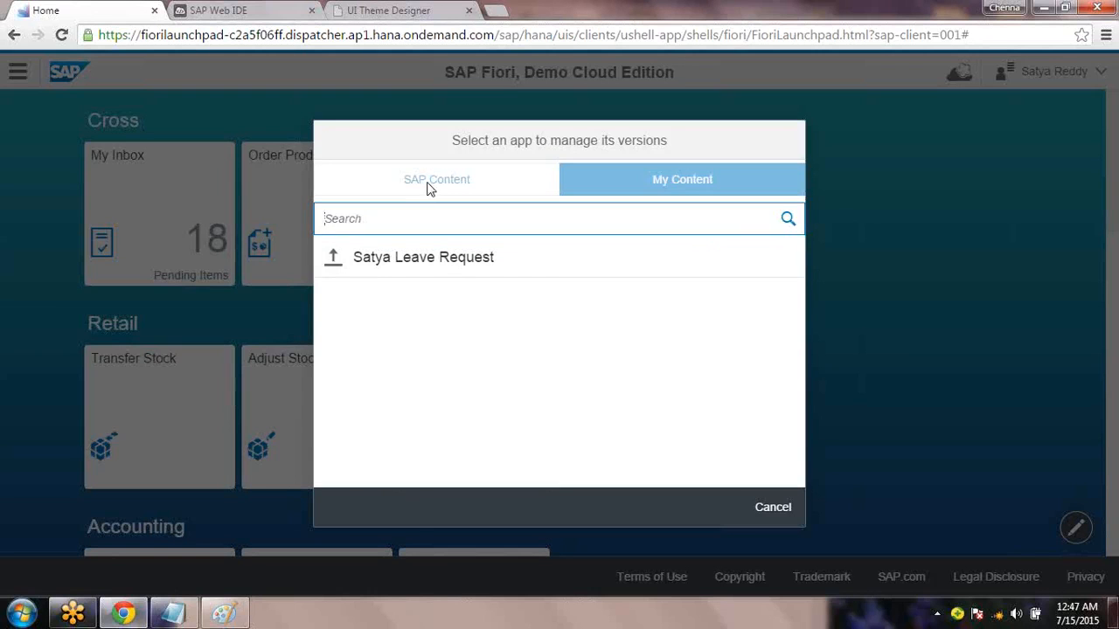
# Pick the personal Leave Request app under My Content and launch the HANA Cloud Platform cockpit
pyautogui.tripleClick(427, 188)
pyautogui.tripleClick(426, 182)
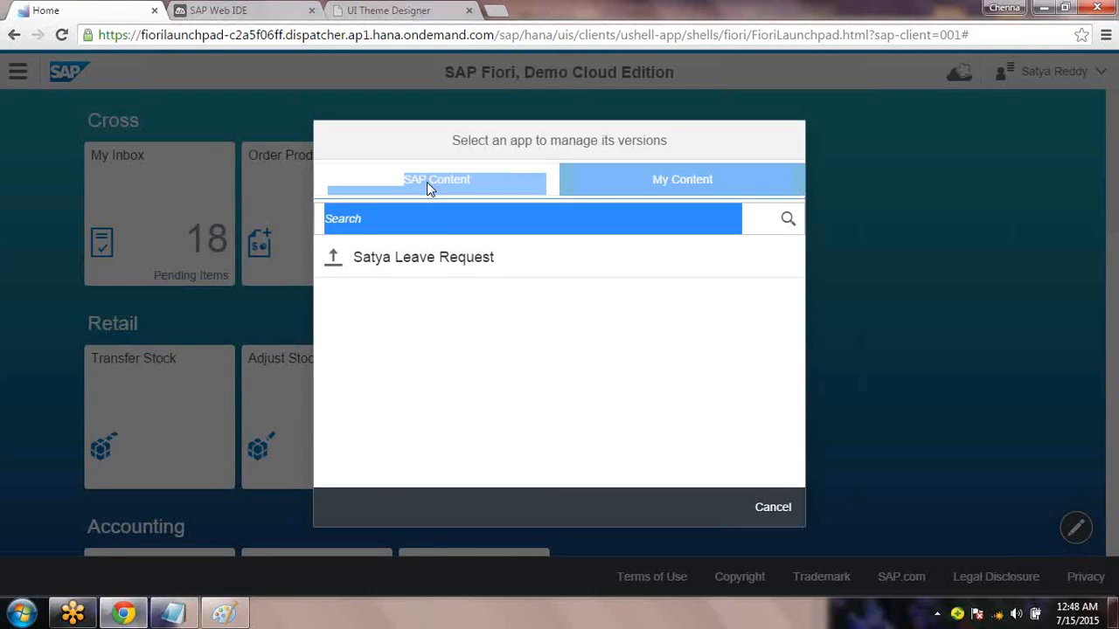
pyautogui.click(466, 273)
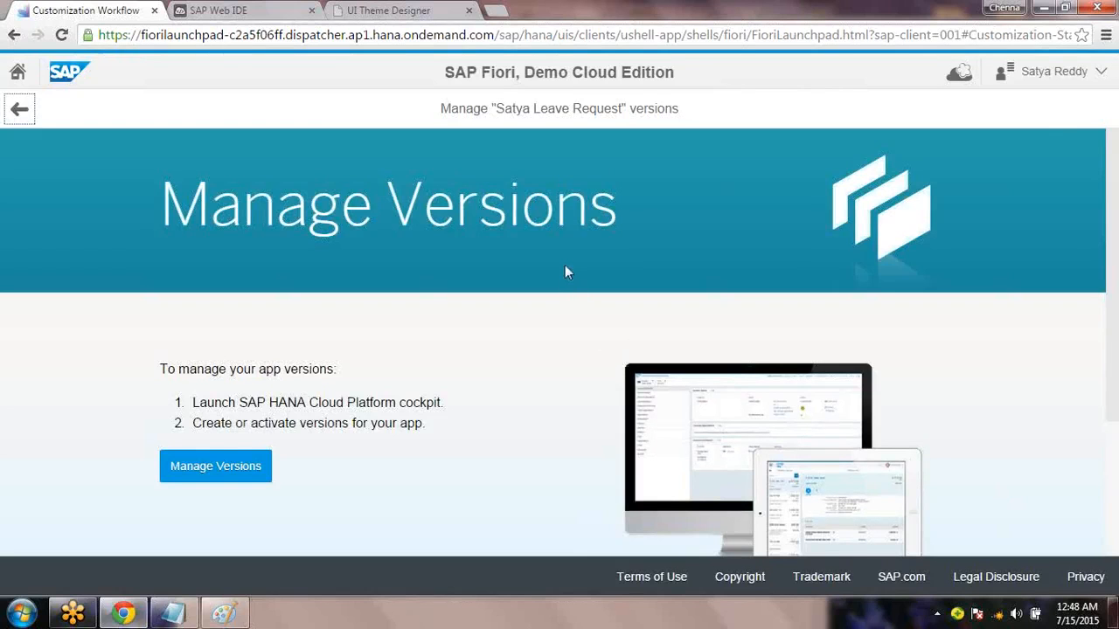
pyautogui.click(962, 75)
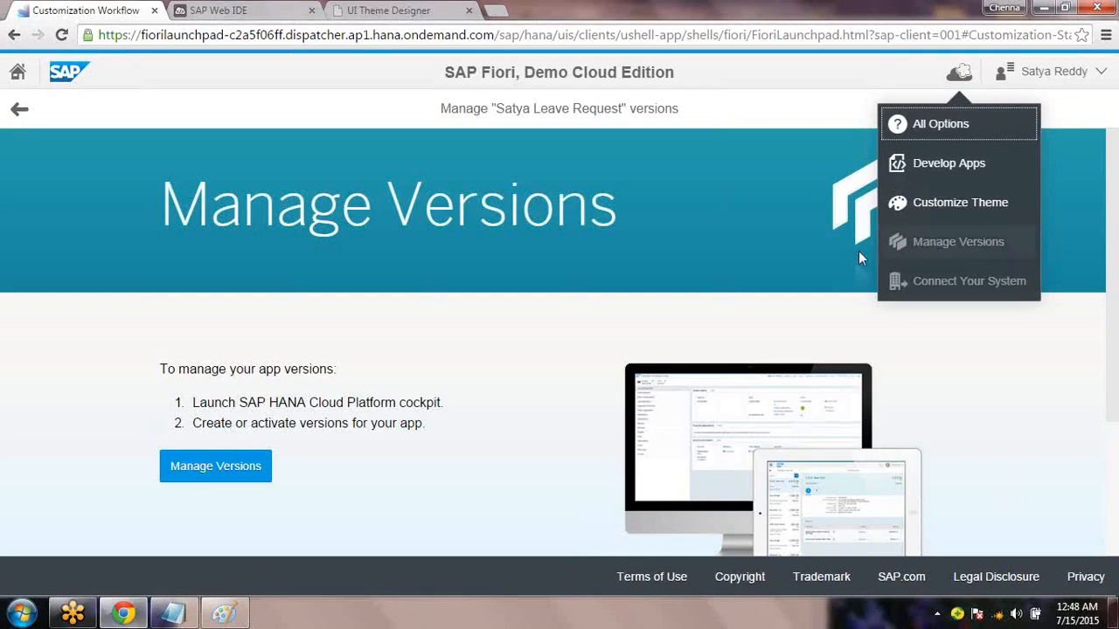
pyautogui.click(332, 440)
pyautogui.click(213, 470)
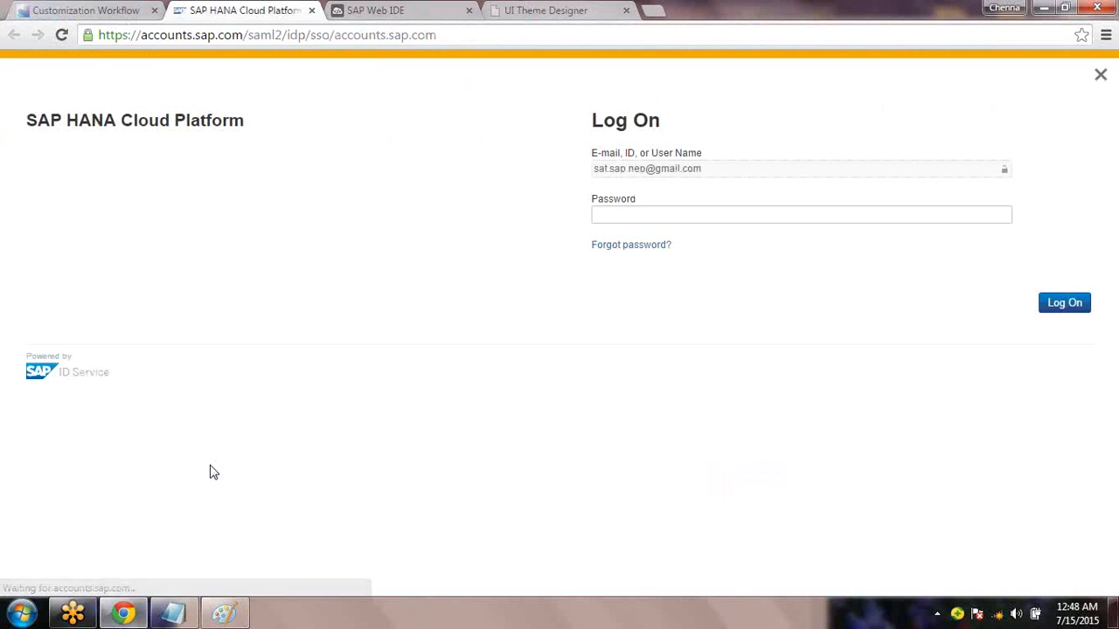
# Log on to the HANA Cloud Platform Cockpit with the account password
pyautogui.click(626, 211)
pyautogui.write('••')
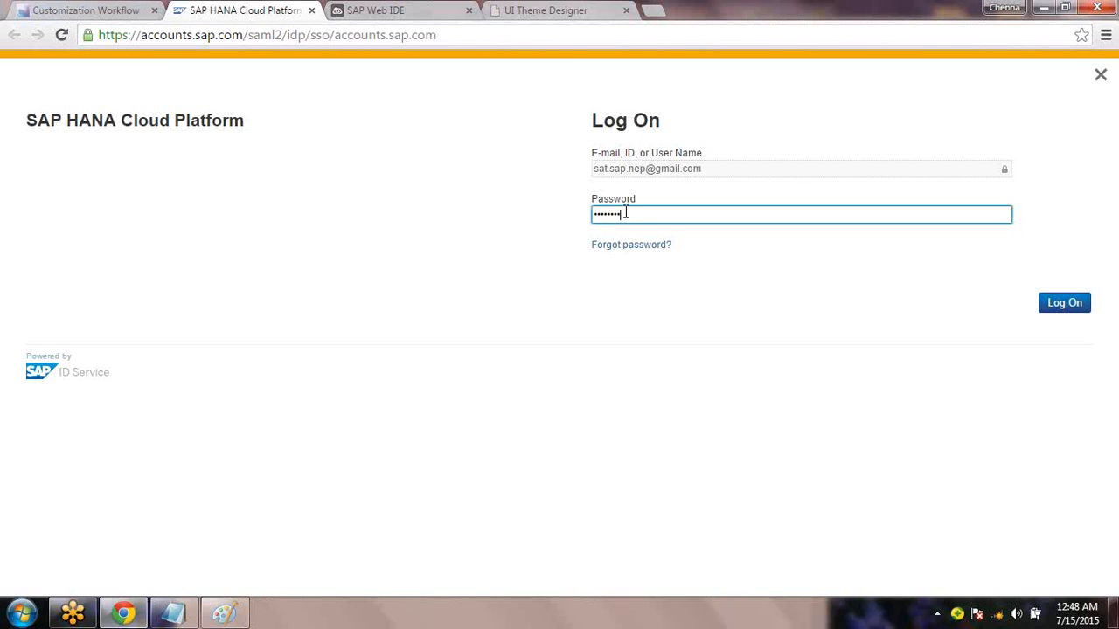
pyautogui.press('Return')
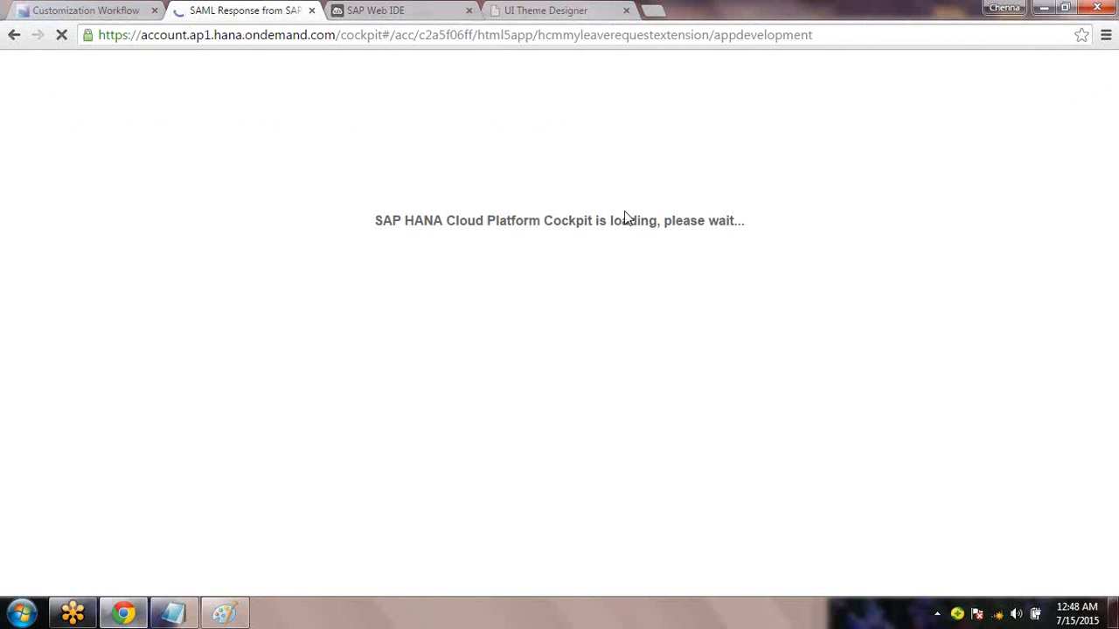
# Check the Manage Versions page while waiting for the cockpit to finish loading
pyautogui.click(109, 11)
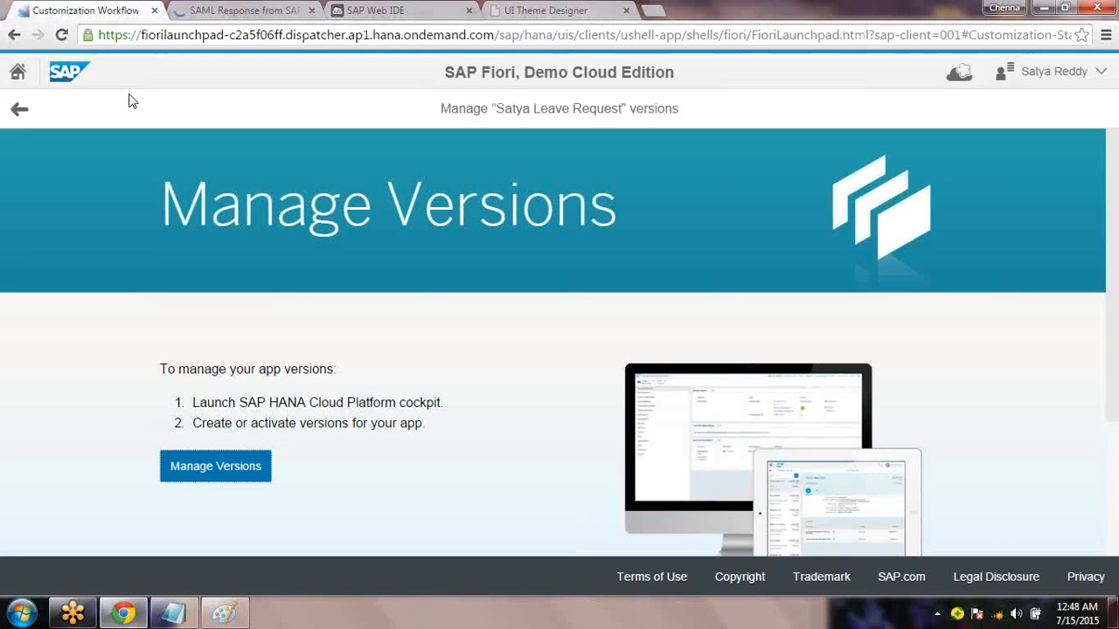
pyautogui.click(252, 13)
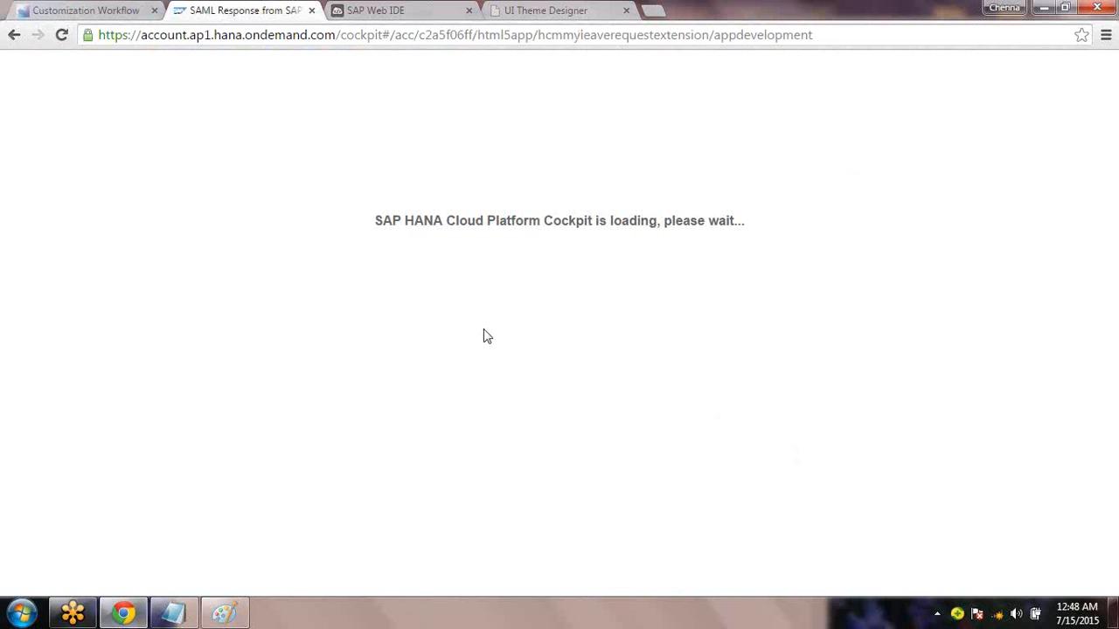
pyautogui.click(96, 15)
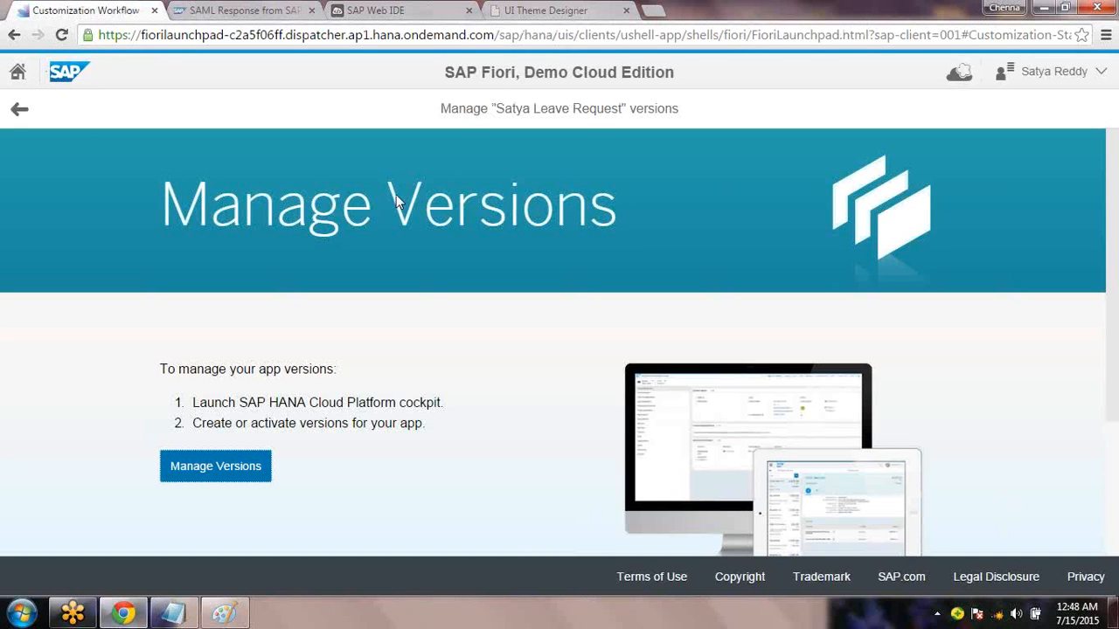
pyautogui.click(258, 12)
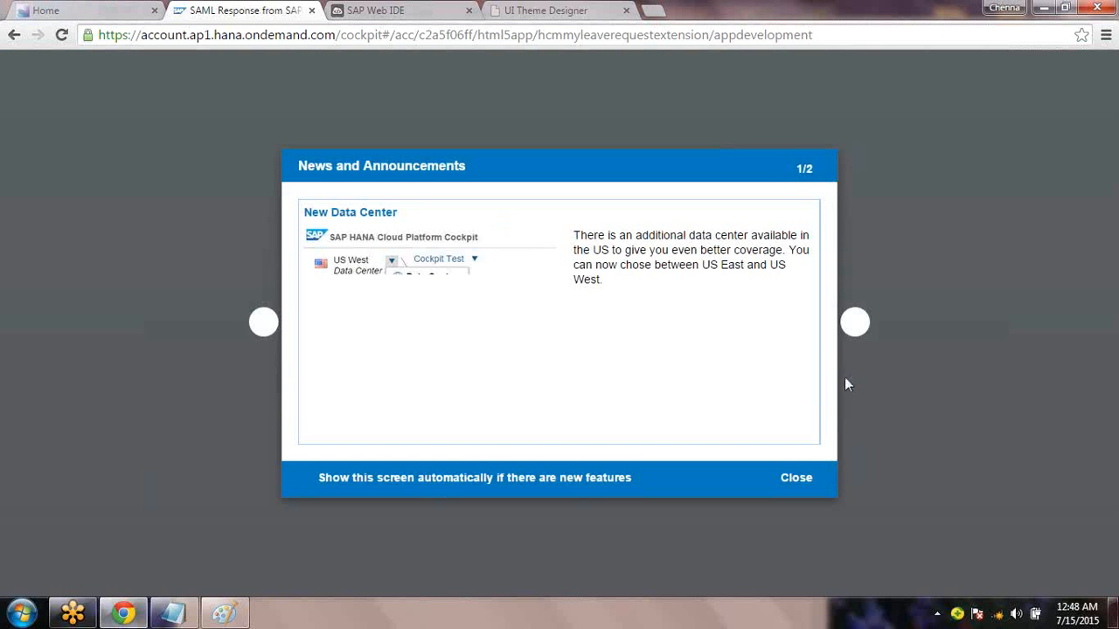
# Dismiss the news dialog and save the latest commit as version 2.0.0
pyautogui.click(803, 486)
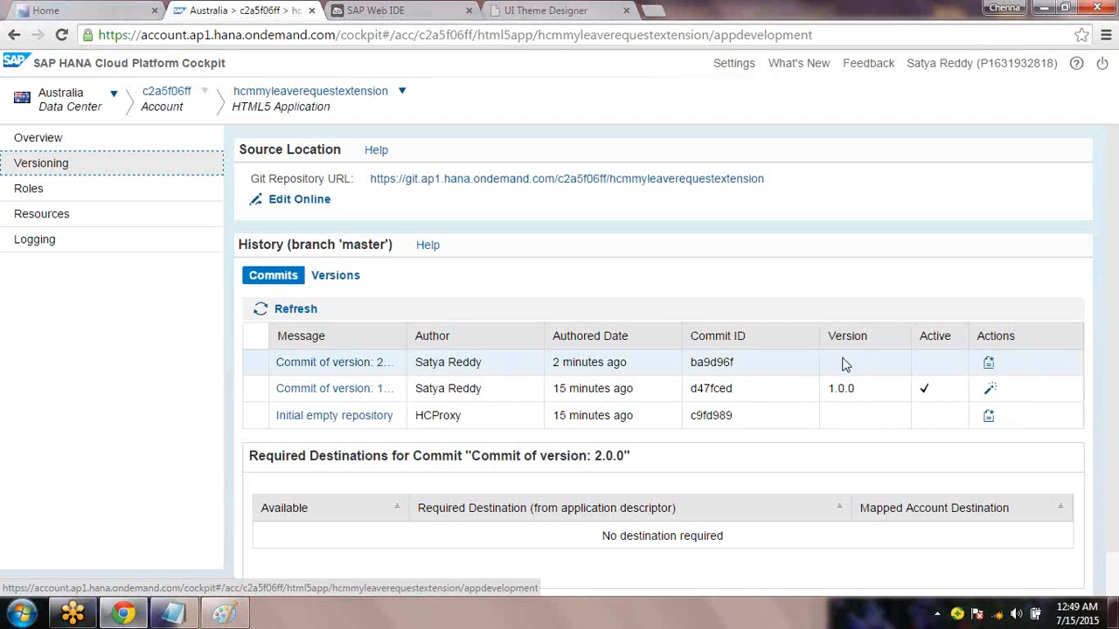
pyautogui.click(991, 368)
pyautogui.write('2')
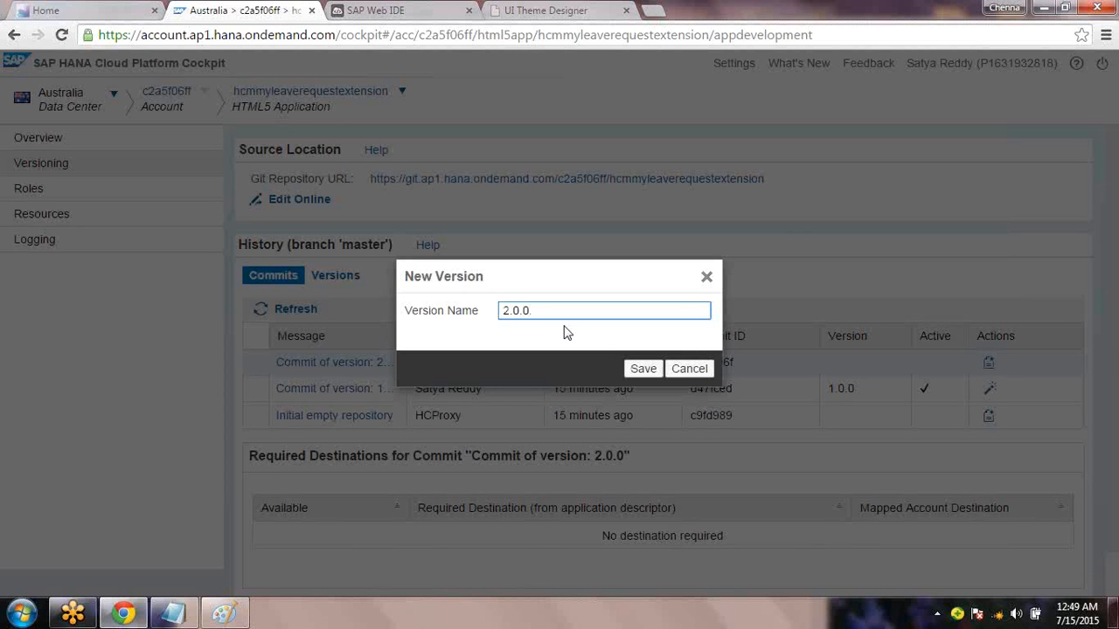
pyautogui.write('.0.0')
pyautogui.press('Return')
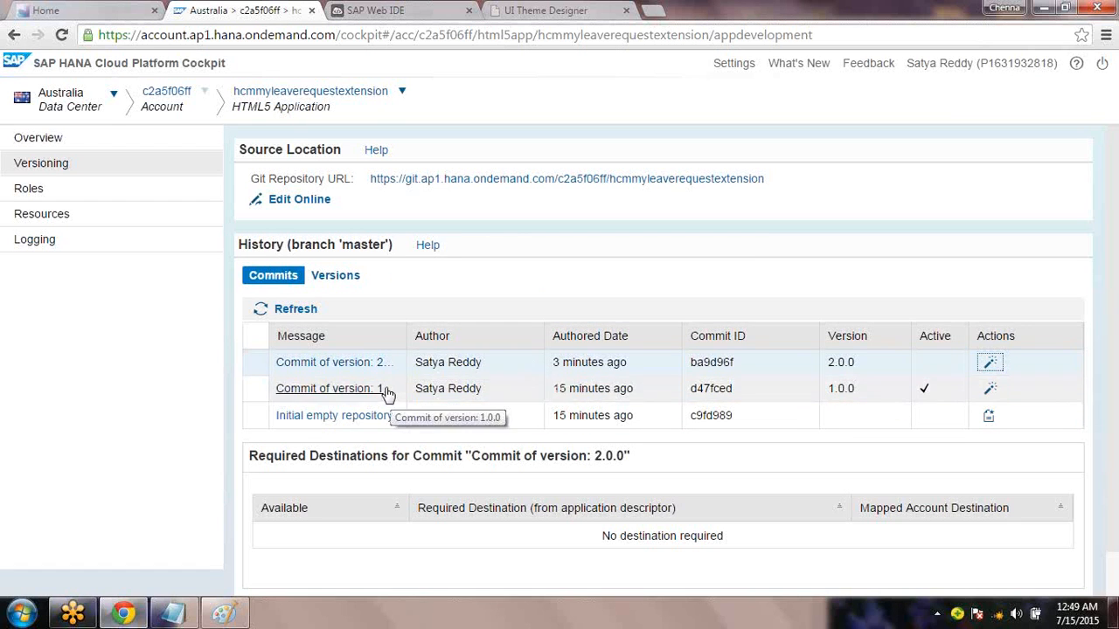
# Go back to the Fiori launchpad home and launch the Satya Leave Request app
pyautogui.click(111, 15)
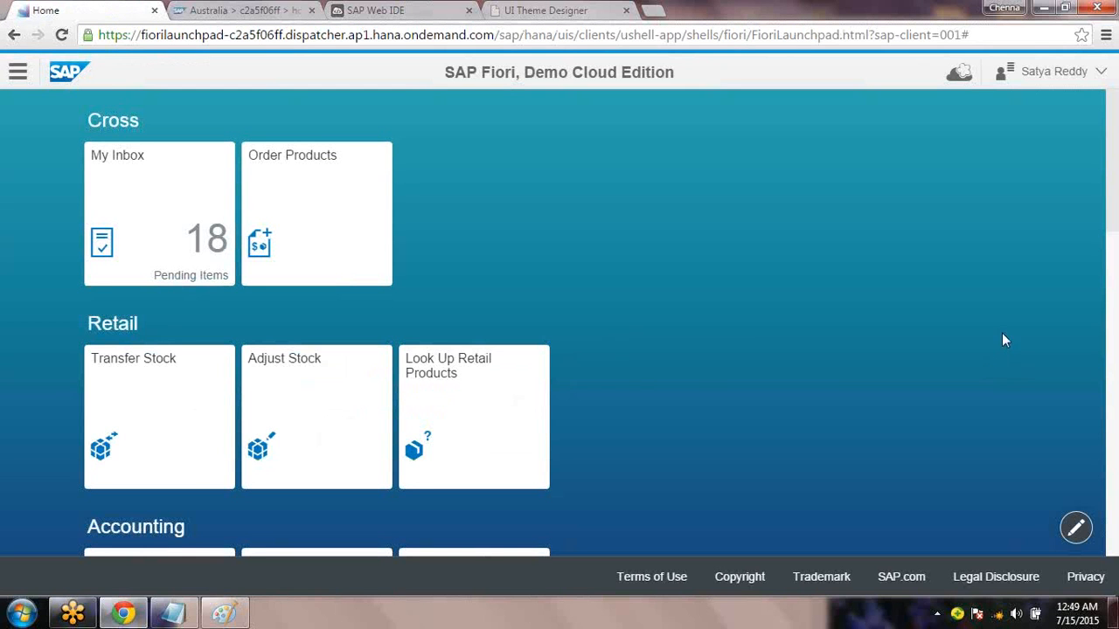
pyautogui.scroll(-2, 1117, 322)
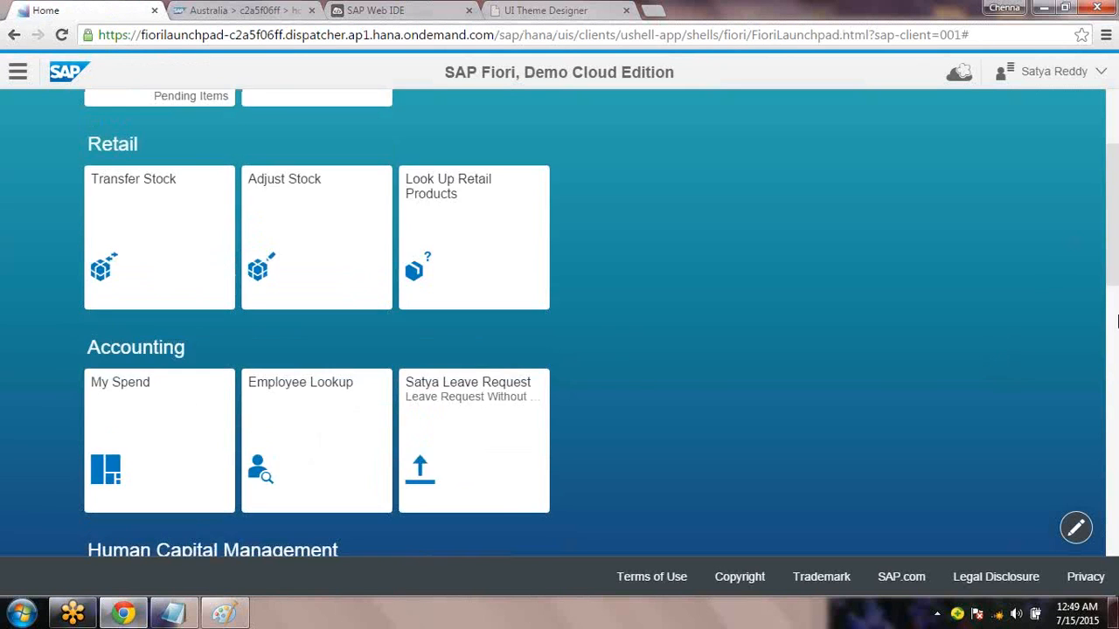
pyautogui.scroll(-2, 1106, 324)
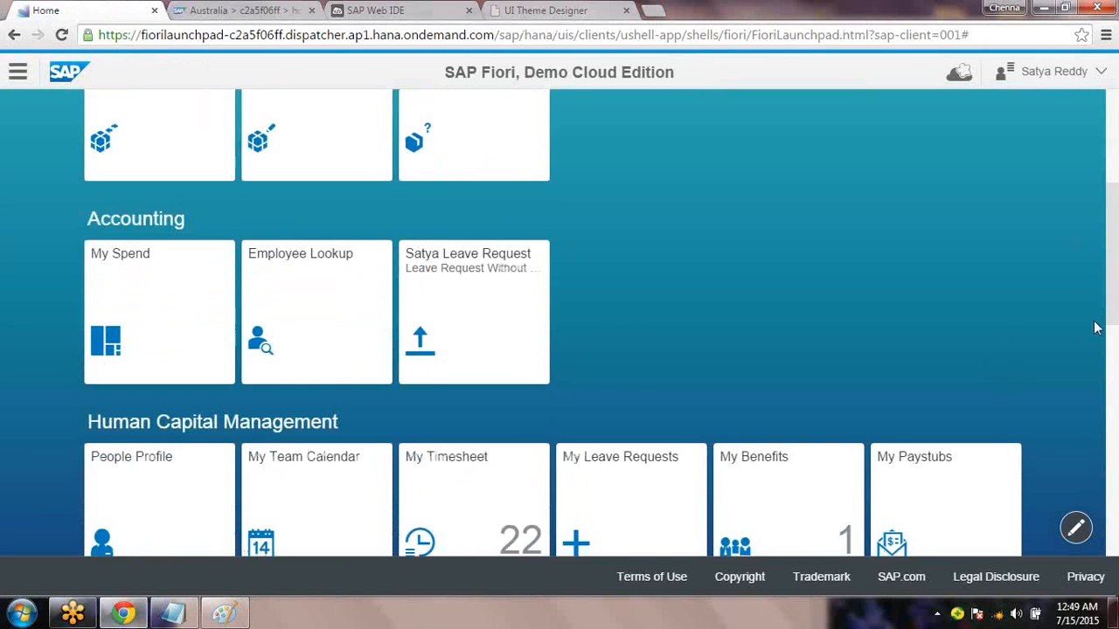
pyautogui.click(478, 330)
# Highlight the Req 1 requirement in the Notepad requirement notes
pyautogui.click(179, 614)
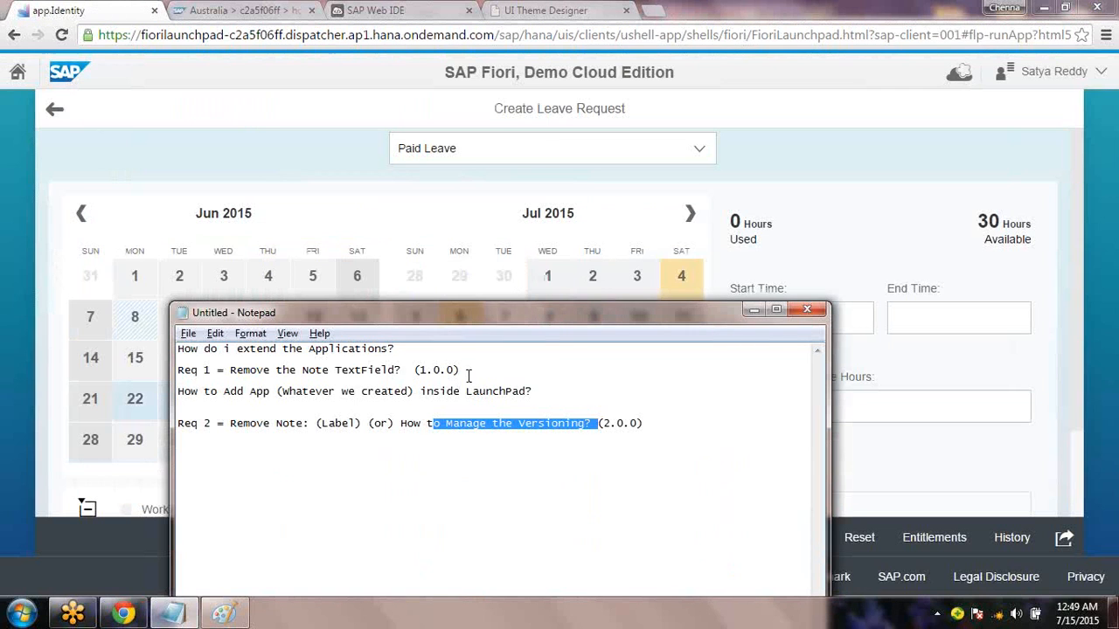
pyautogui.moveTo(467, 374); pyautogui.dragTo(179, 370)
pyautogui.moveTo(278, 360); pyautogui.dragTo(195, 370)
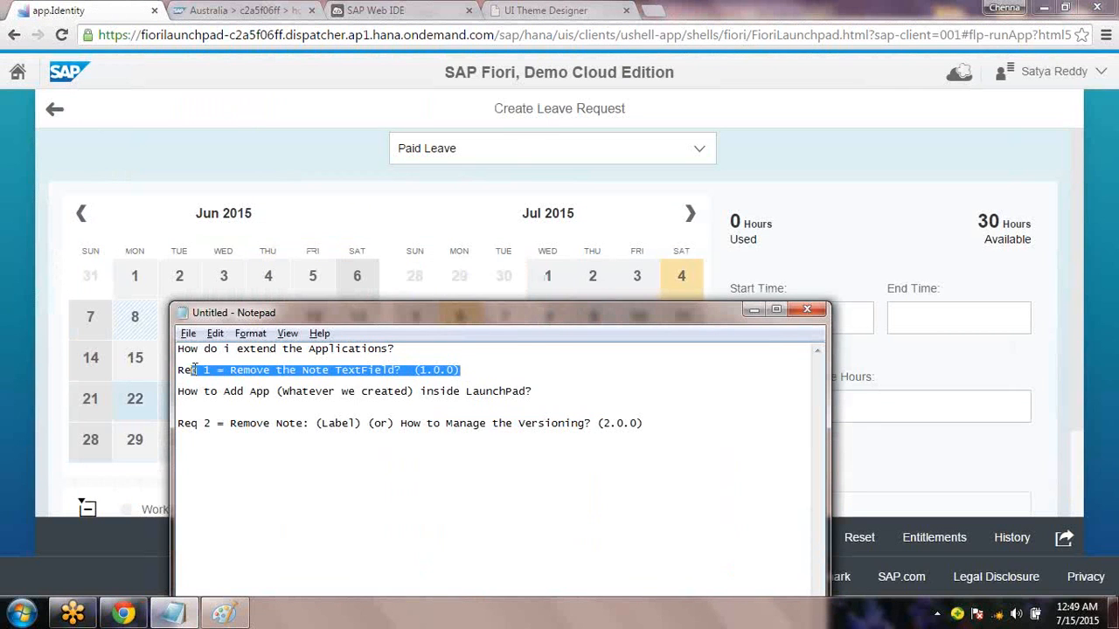
# Confirm the Note label still appears on the form, then return home and to the cockpit
pyautogui.click(1088, 390)
pyautogui.scroll(-2, 1089, 391)
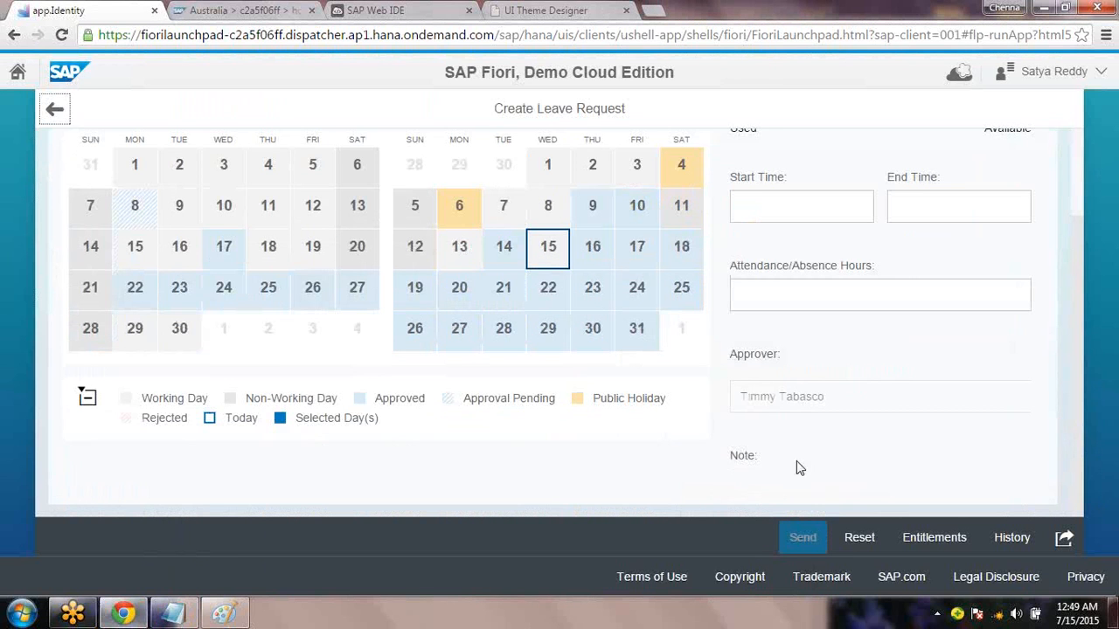
pyautogui.moveTo(731, 461); pyautogui.dragTo(763, 456)
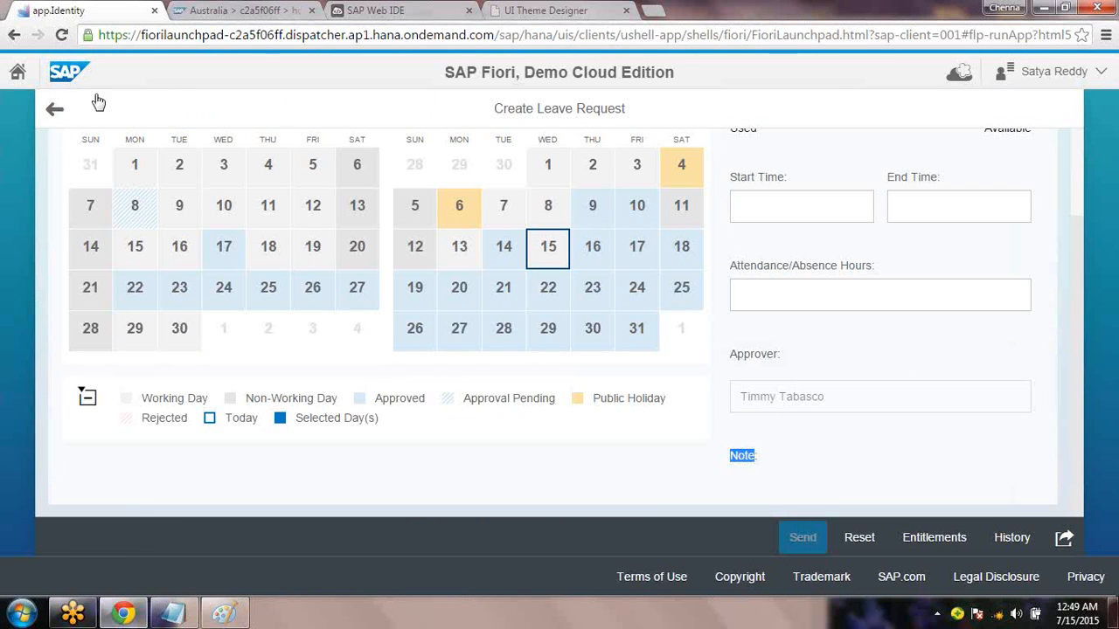
pyautogui.click(17, 72)
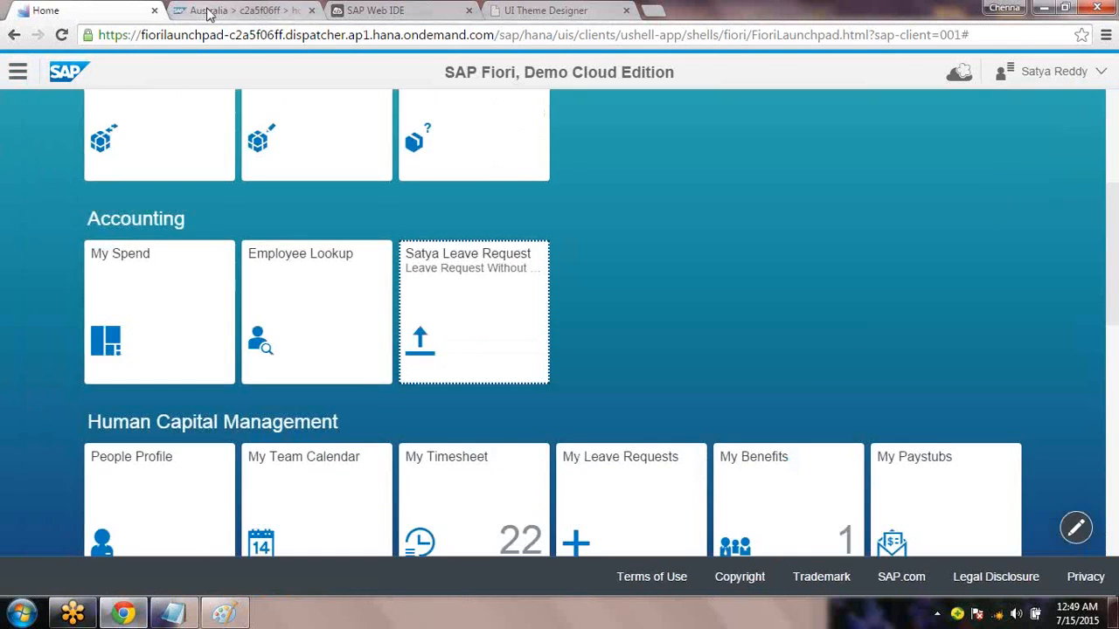
pyautogui.click(232, 11)
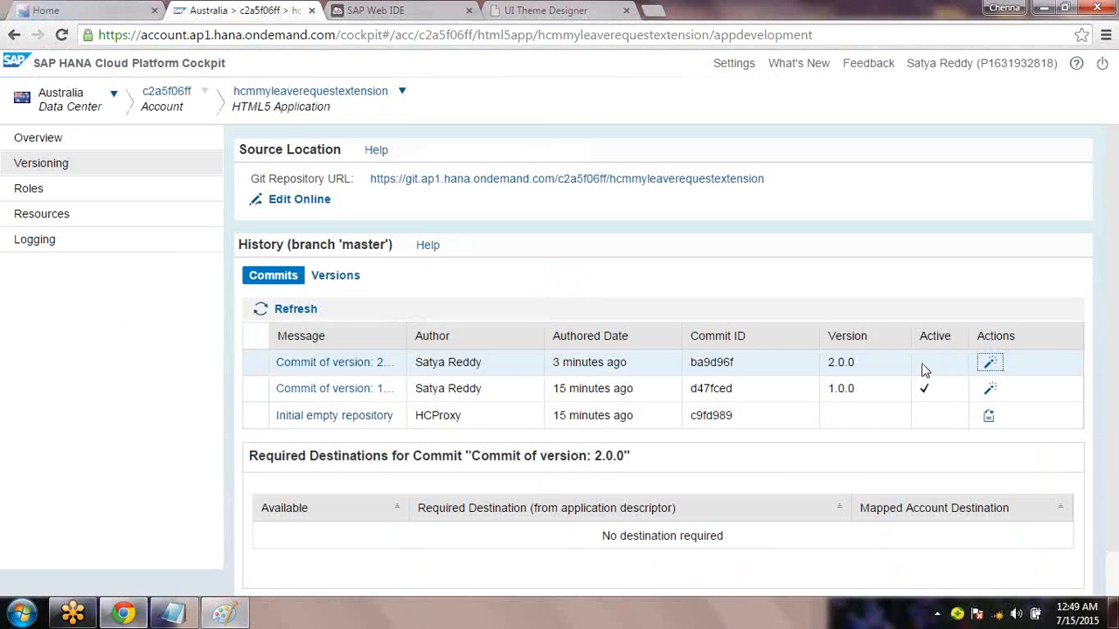
# Review the Req 2 requirement in the Notepad notes, then put the notes away
pyautogui.click(174, 614)
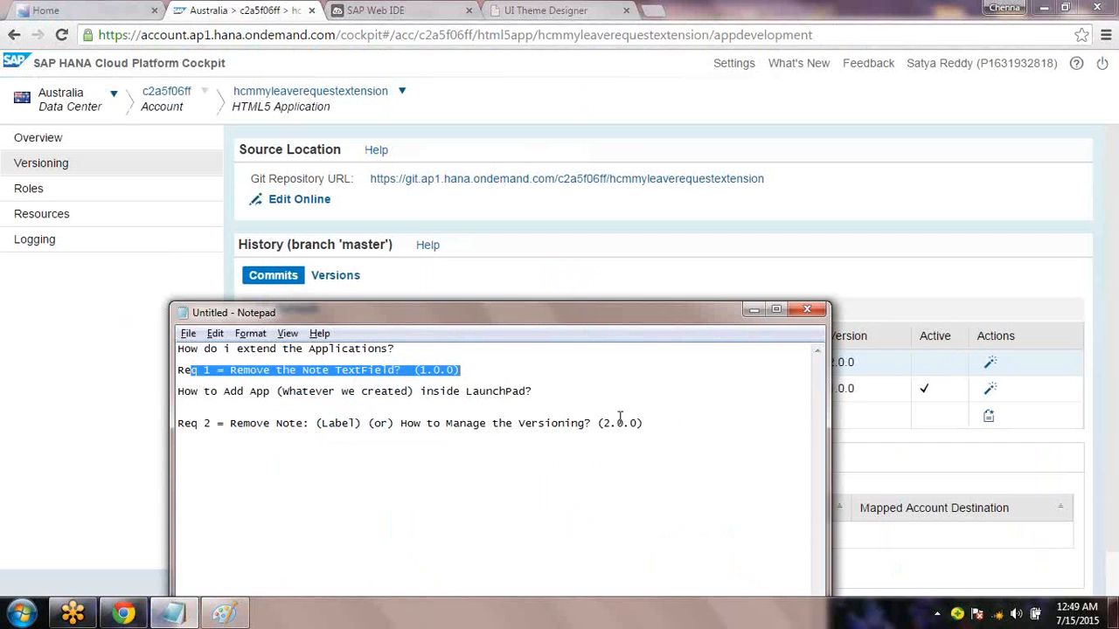
pyautogui.moveTo(651, 423); pyautogui.dragTo(359, 414)
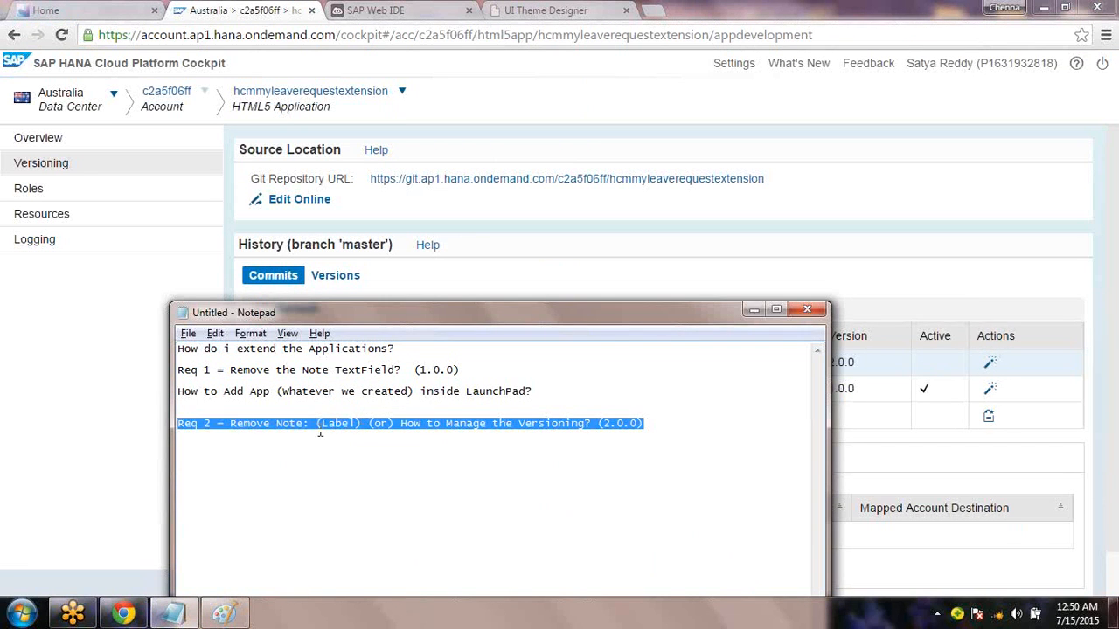
pyautogui.click(320, 431)
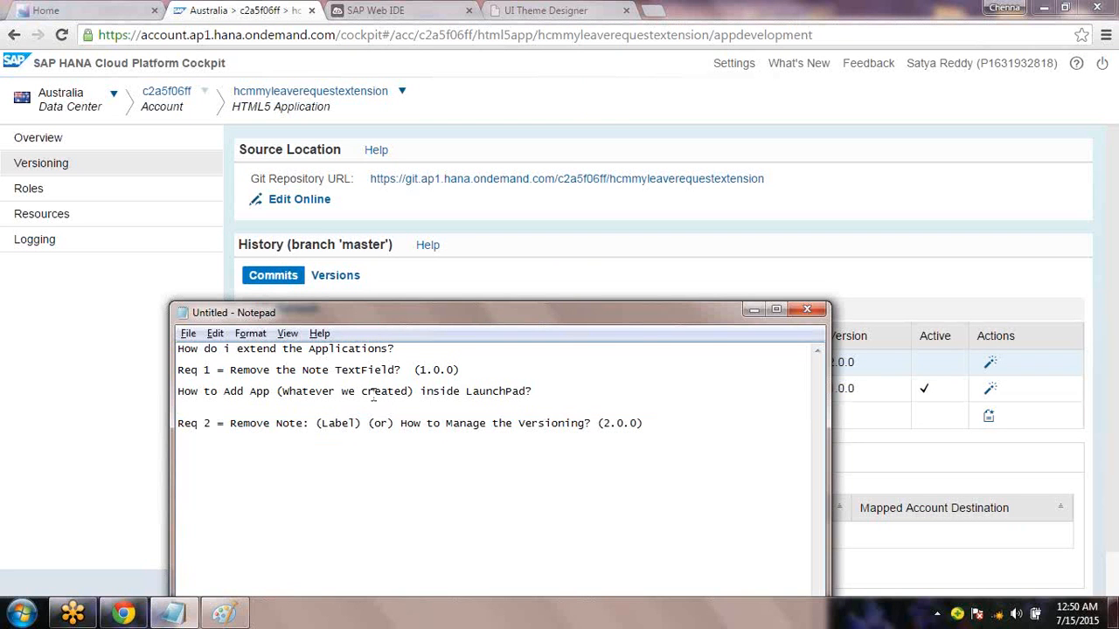
pyautogui.click(754, 311)
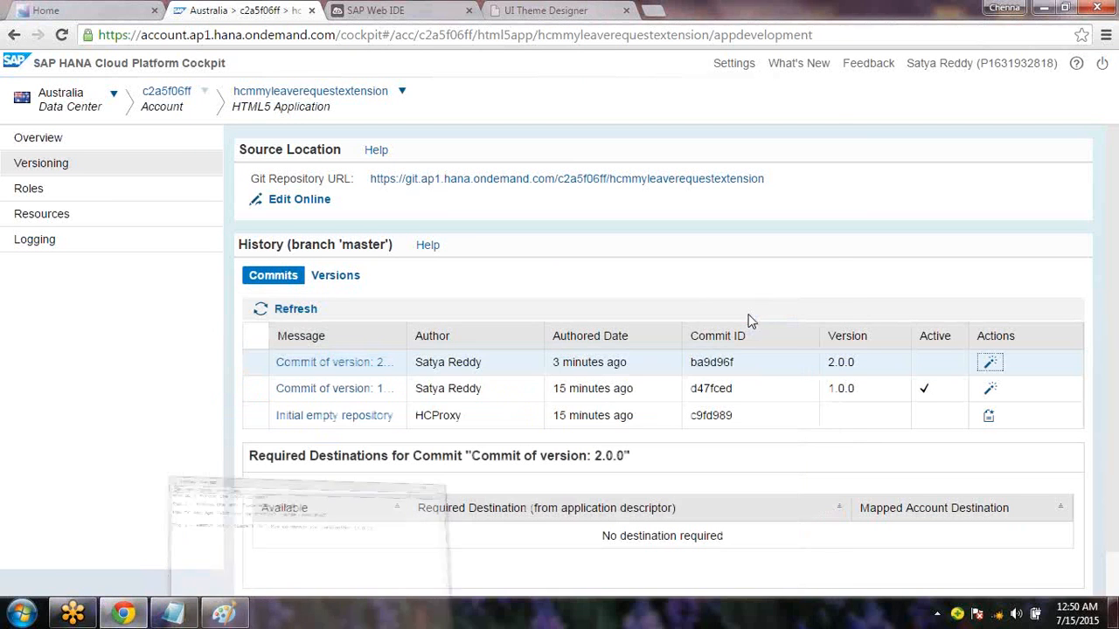
# Activate version 2.0.0 of the leave request extension and go to the Fiori launchpad
pyautogui.click(992, 364)
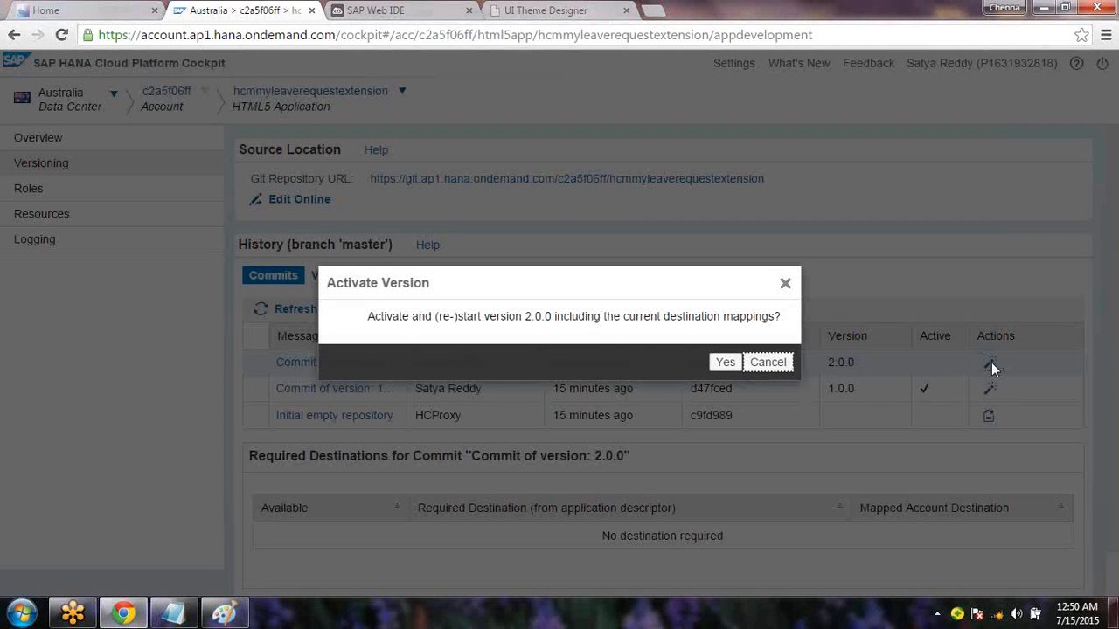
pyautogui.click(722, 363)
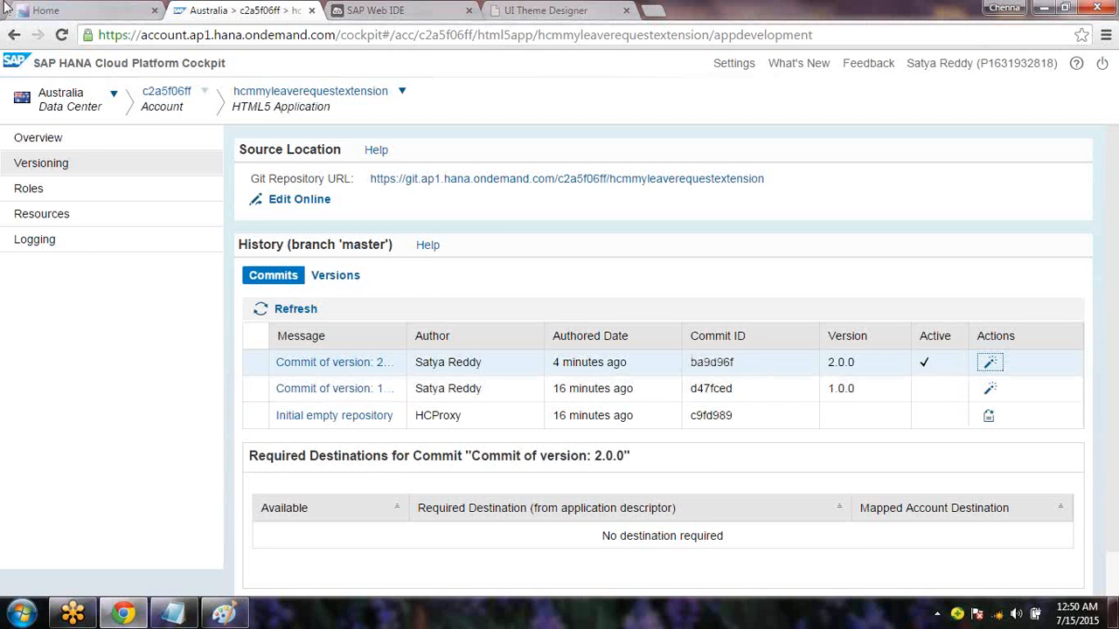
pyautogui.click(45, 11)
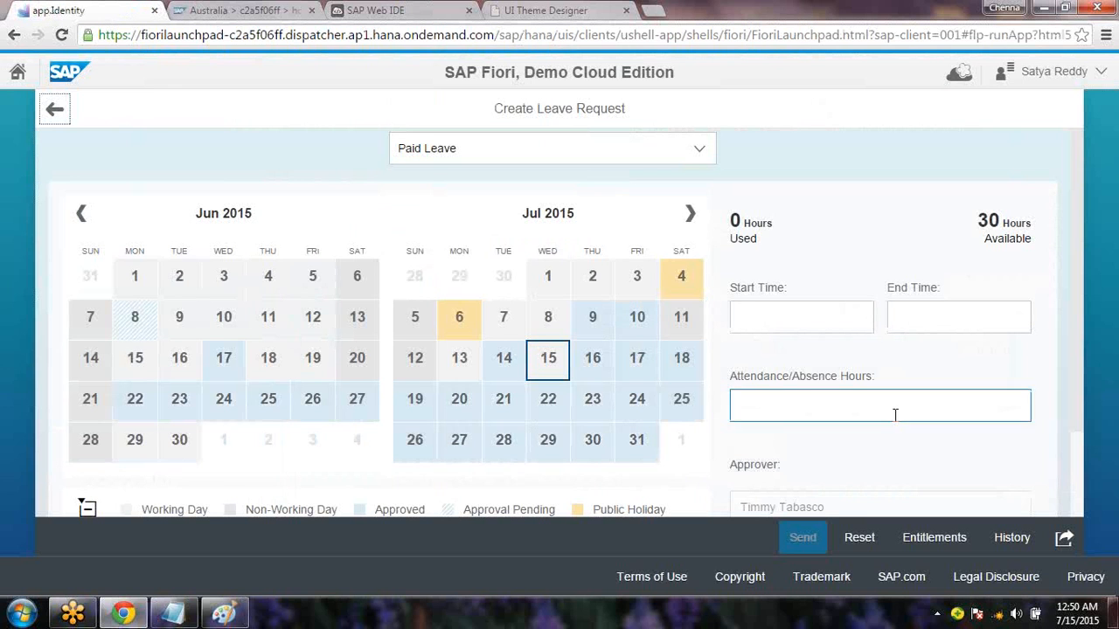
# Relaunch the custom leave request app from home, scroll its form, and return home
pyautogui.scroll(-2, 1078, 326)
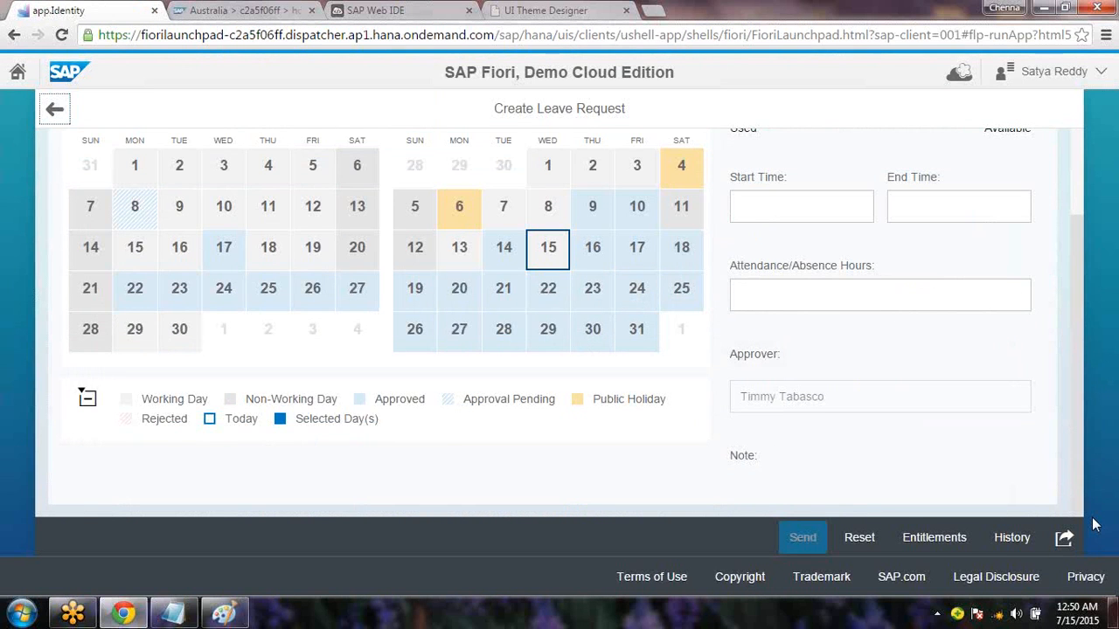
pyautogui.scroll(2, 1082, 324)
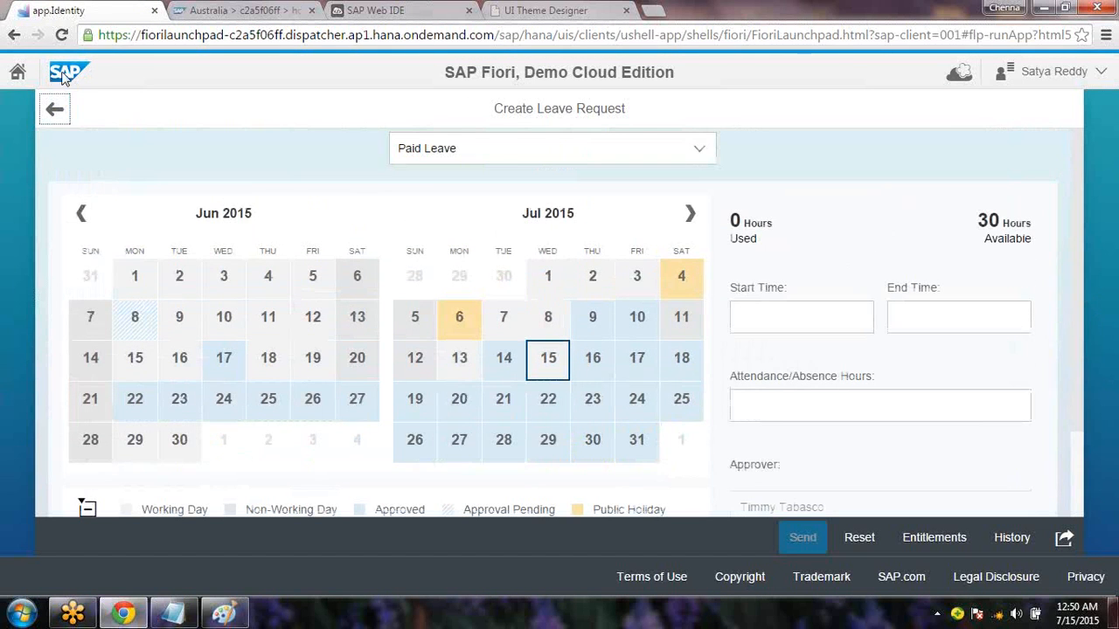
pyautogui.click(18, 75)
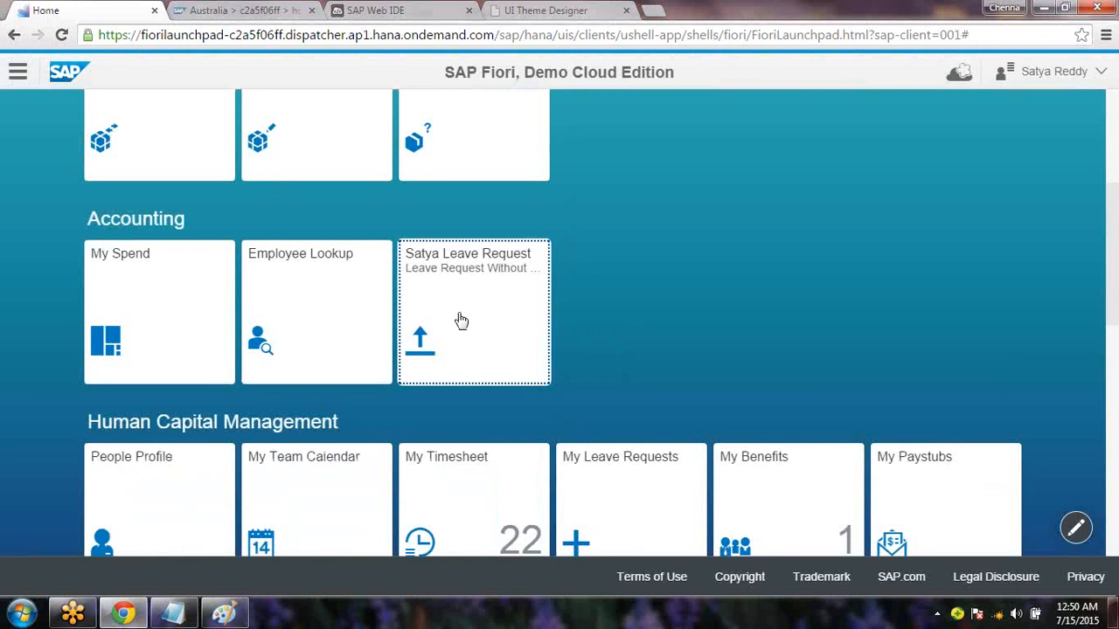
pyautogui.click(462, 321)
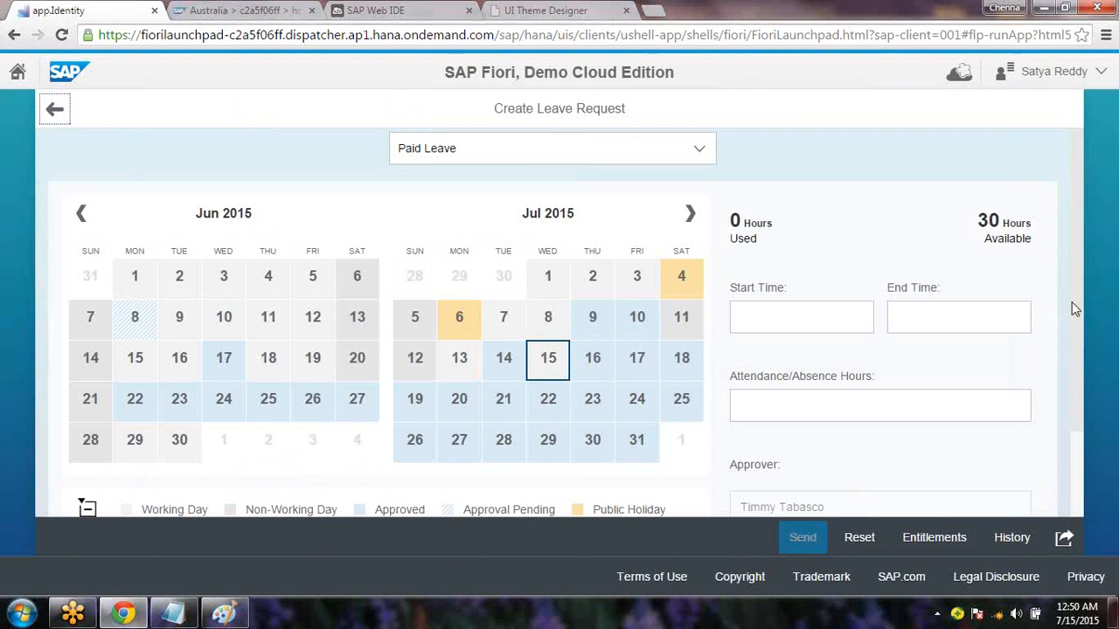
pyautogui.scroll(-2, 1081, 423)
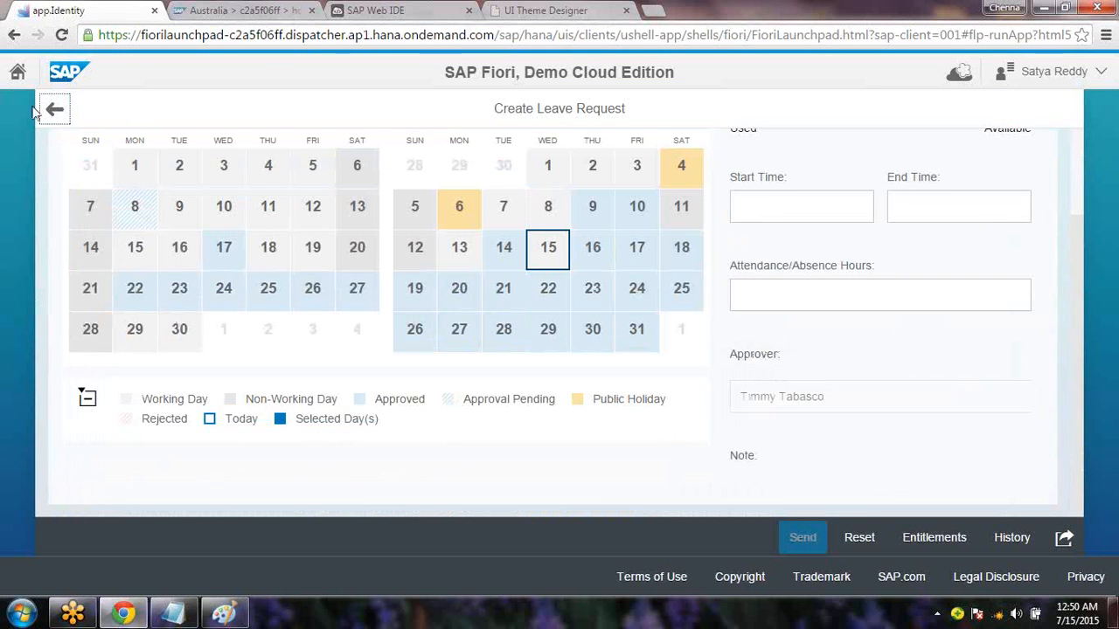
pyautogui.click(26, 80)
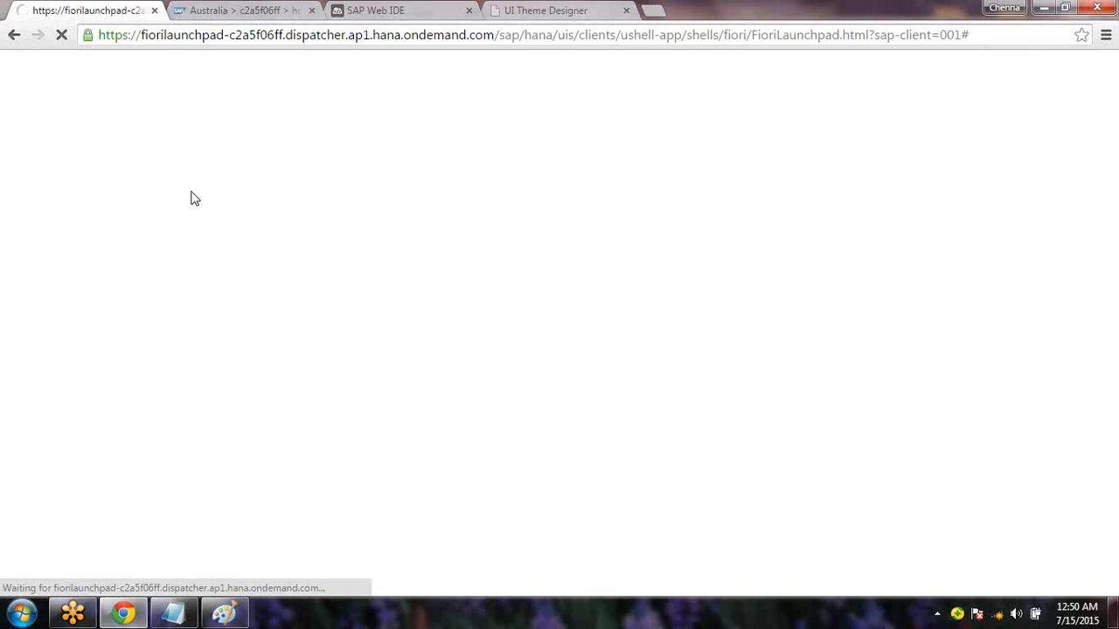
# Reopen the custom leave request app and scroll its form to confirm the Note label is gone
pyautogui.click(241, 16)
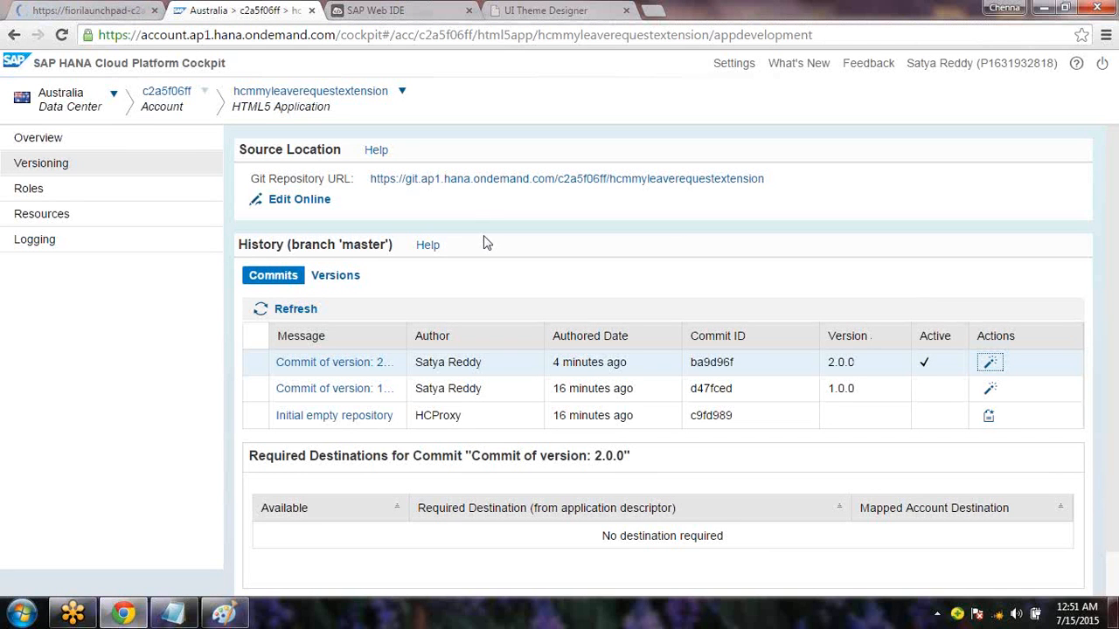
pyautogui.click(48, 16)
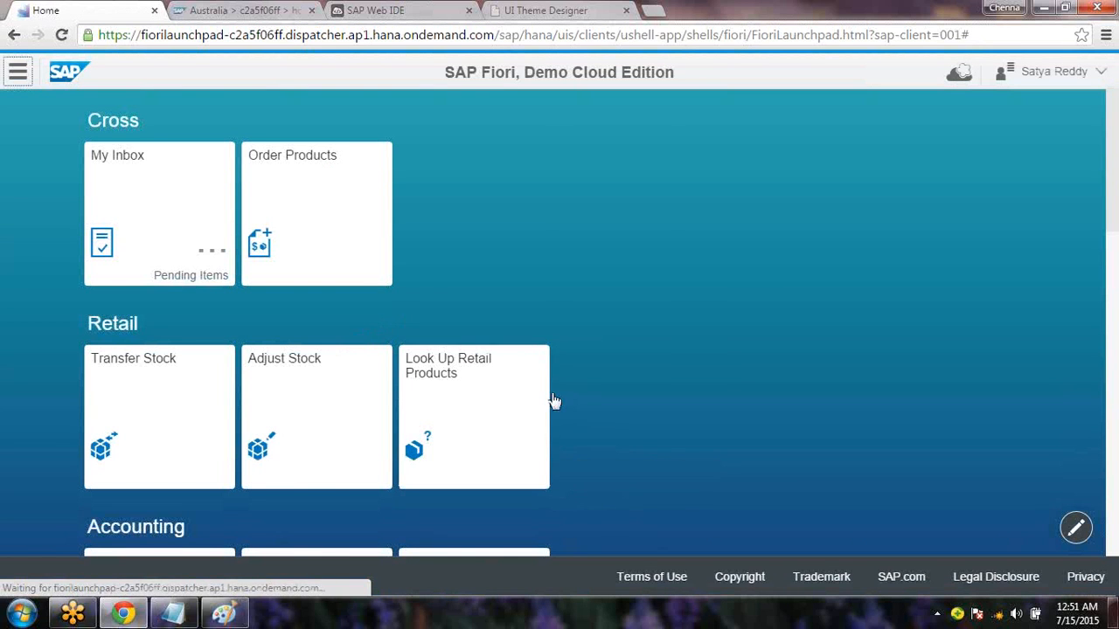
pyautogui.scroll(-3, 483, 327)
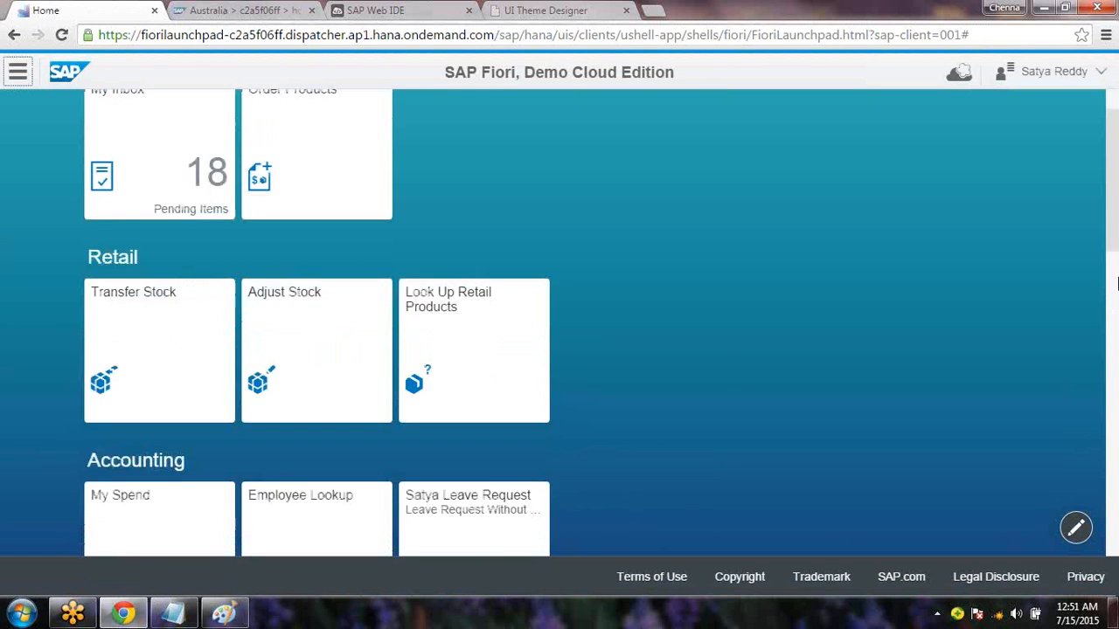
pyautogui.click(482, 327)
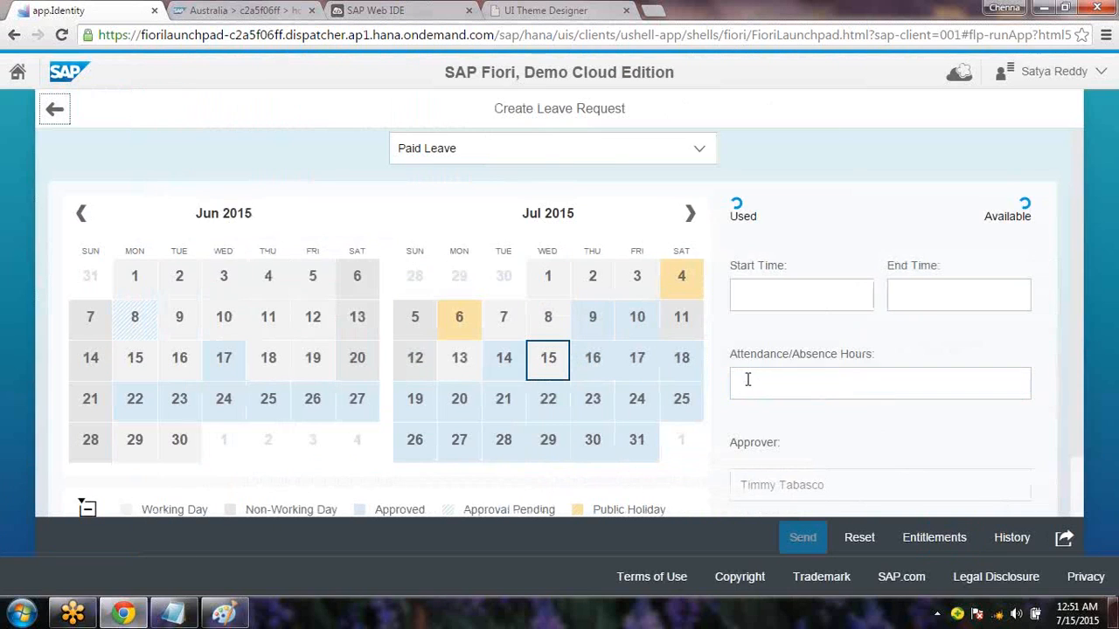
pyautogui.scroll(-2, 1084, 316)
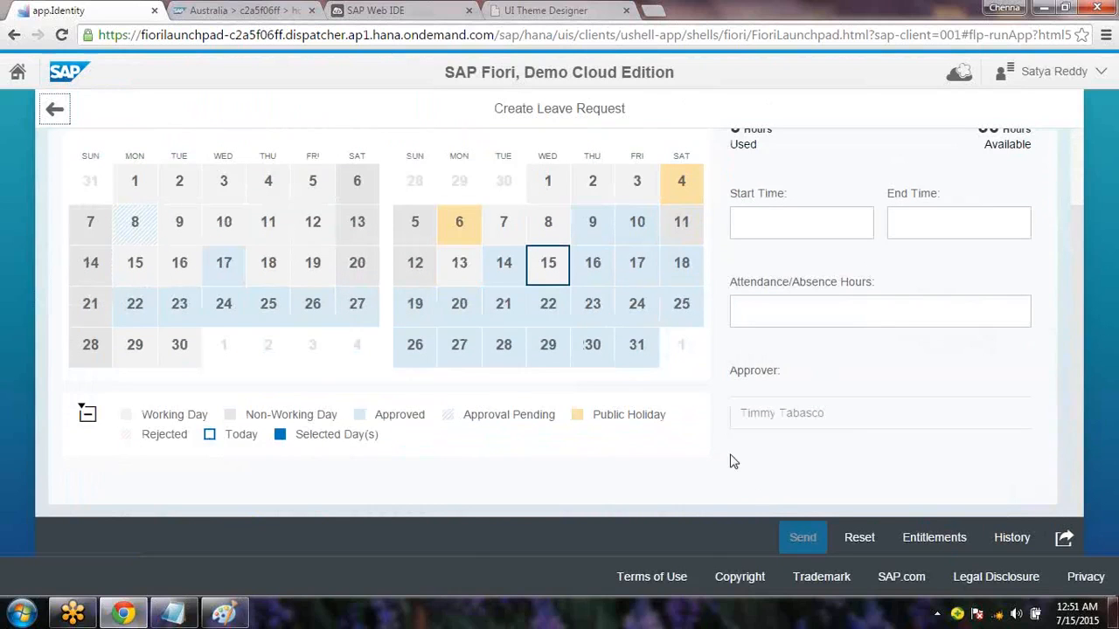
# Highlight the Req 2 line and its word Label in the notes, then return to the cockpit
pyautogui.click(173, 609)
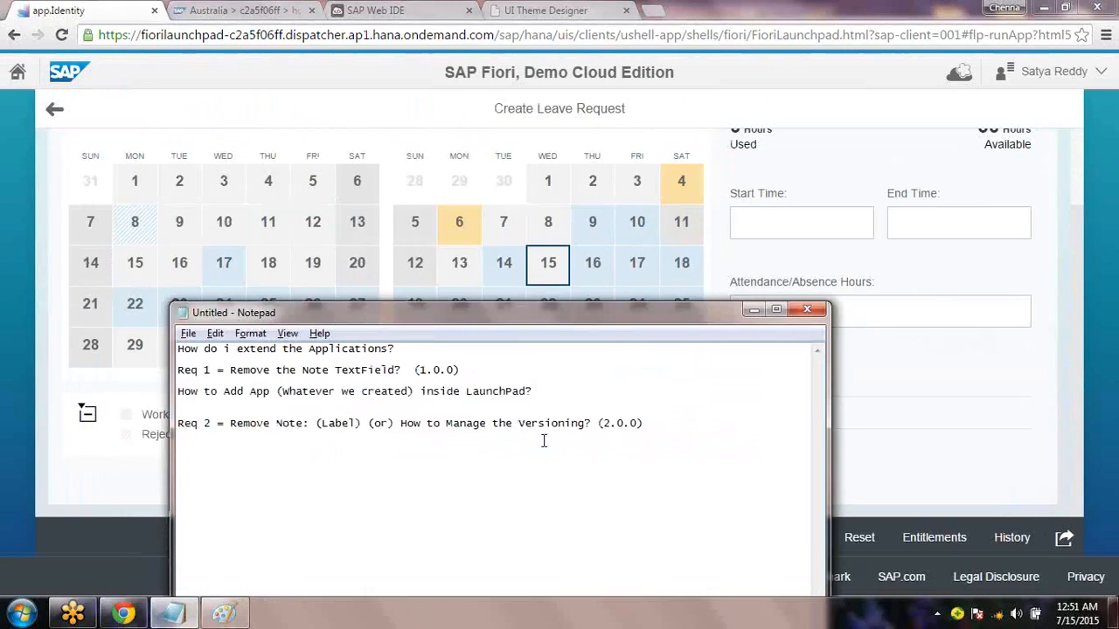
pyautogui.moveTo(646, 423); pyautogui.dragTo(403, 424)
pyautogui.hotkey('shift', 'Home')
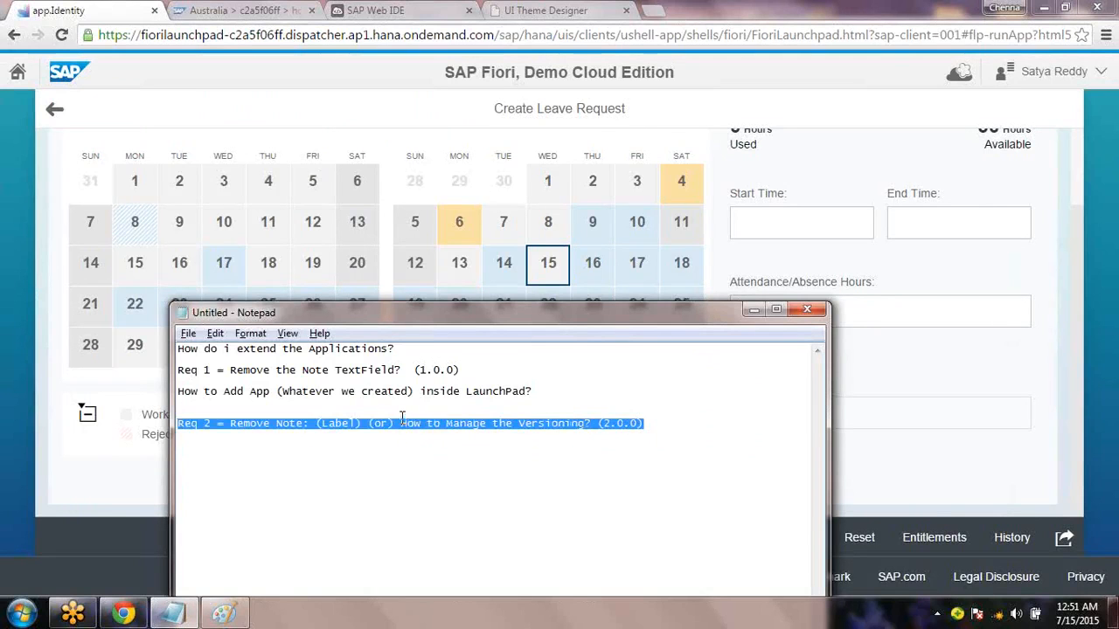
pyautogui.moveTo(328, 424); pyautogui.dragTo(349, 423)
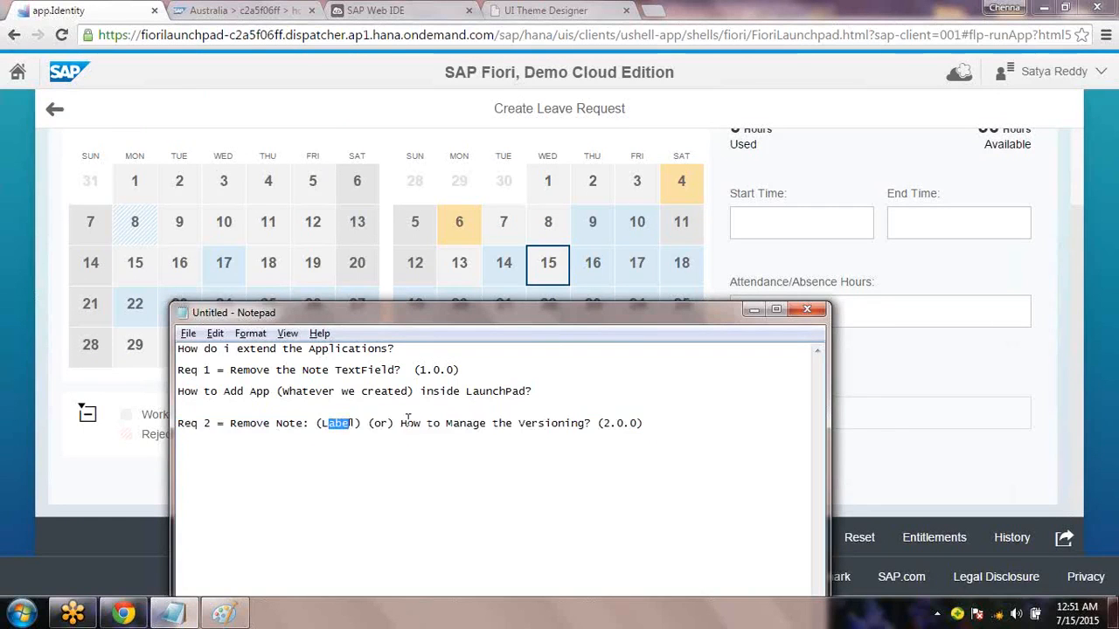
pyautogui.click(933, 475)
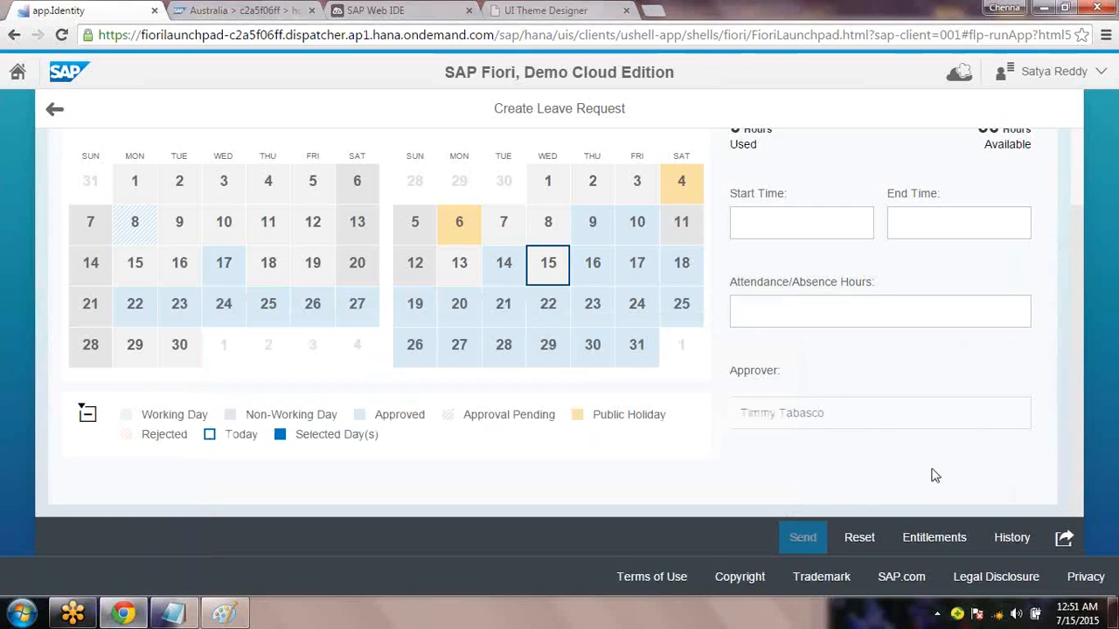
pyautogui.click(276, 10)
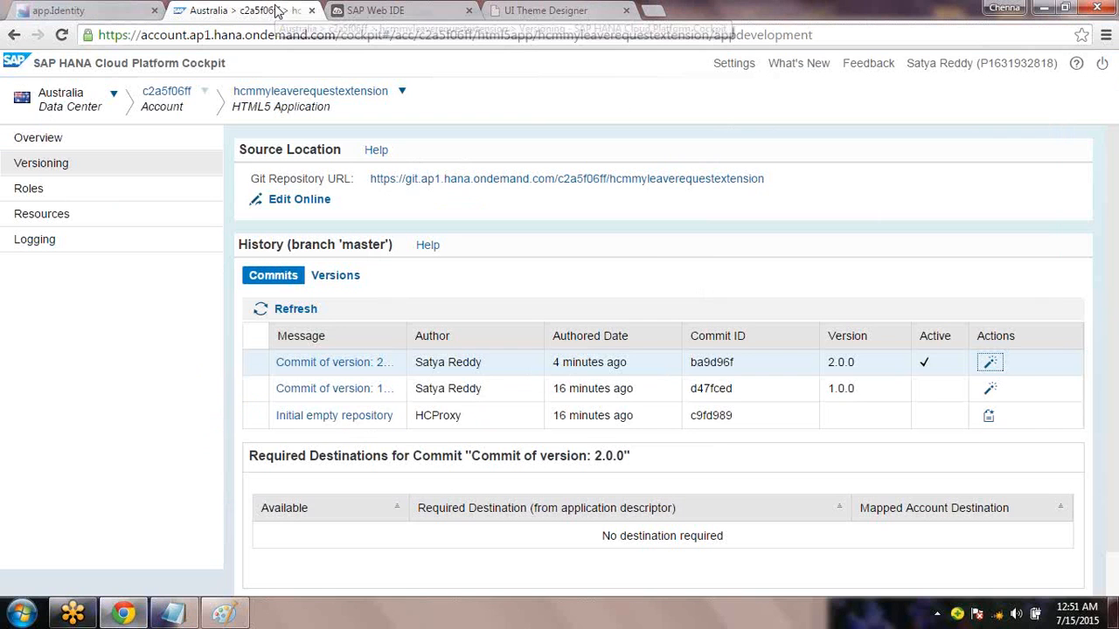
# Activate version 1.0.0 again, then return to the Fiori launchpad home
pyautogui.click(992, 389)
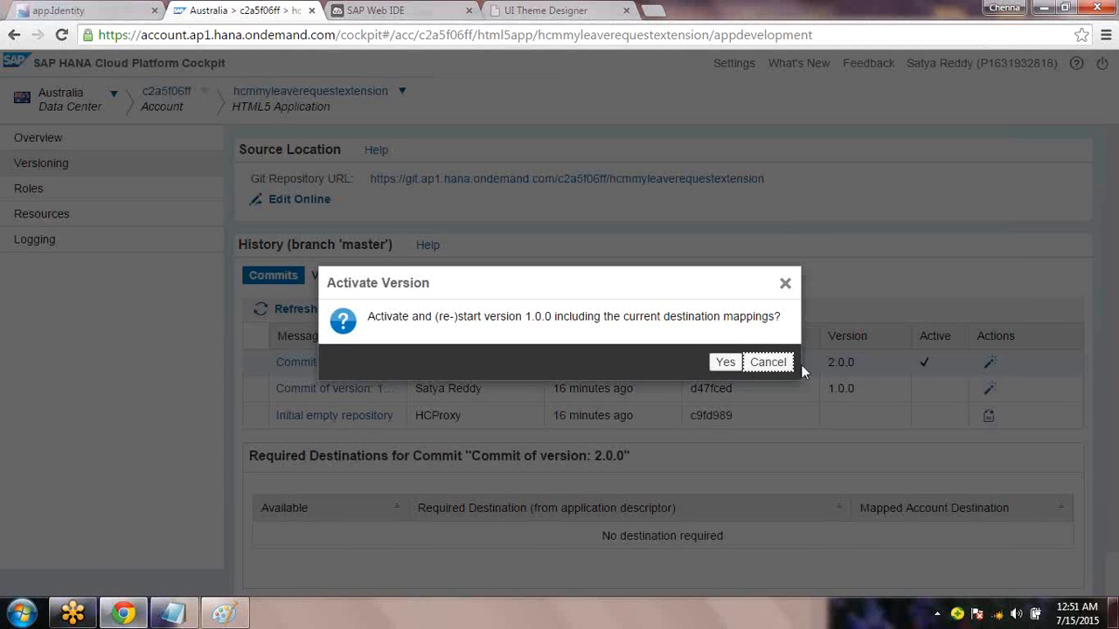
pyautogui.click(725, 364)
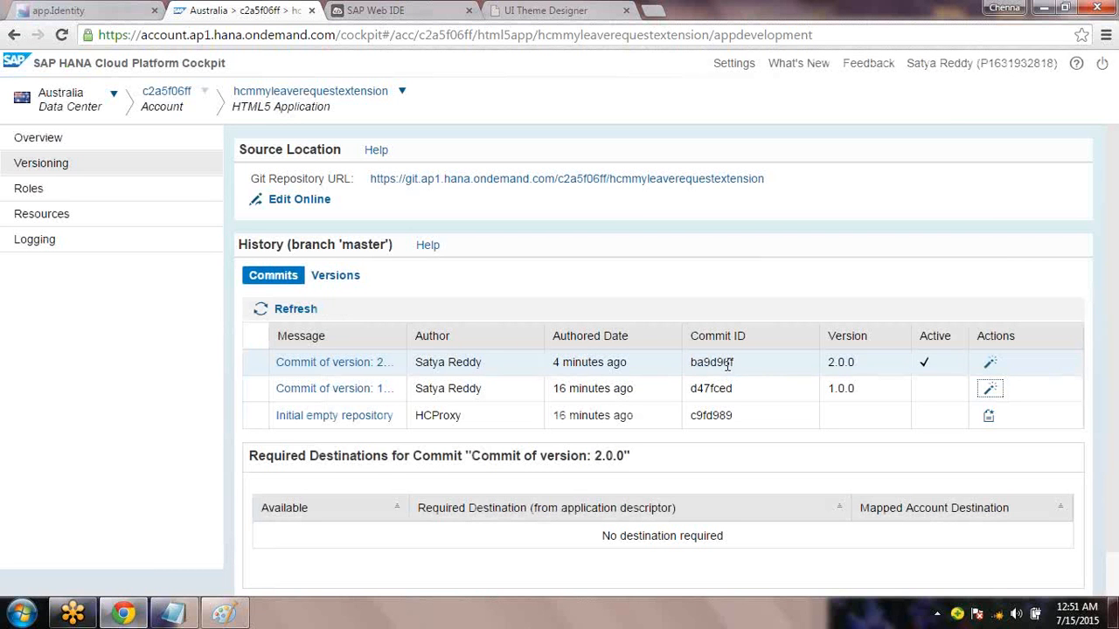
pyautogui.click(97, 12)
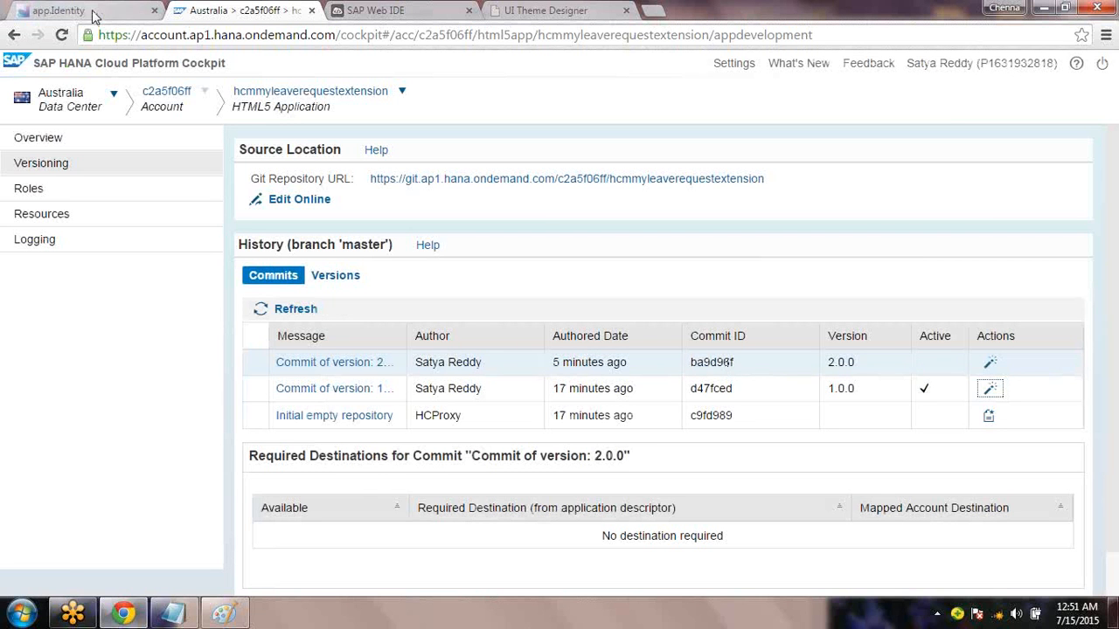
pyautogui.click(18, 81)
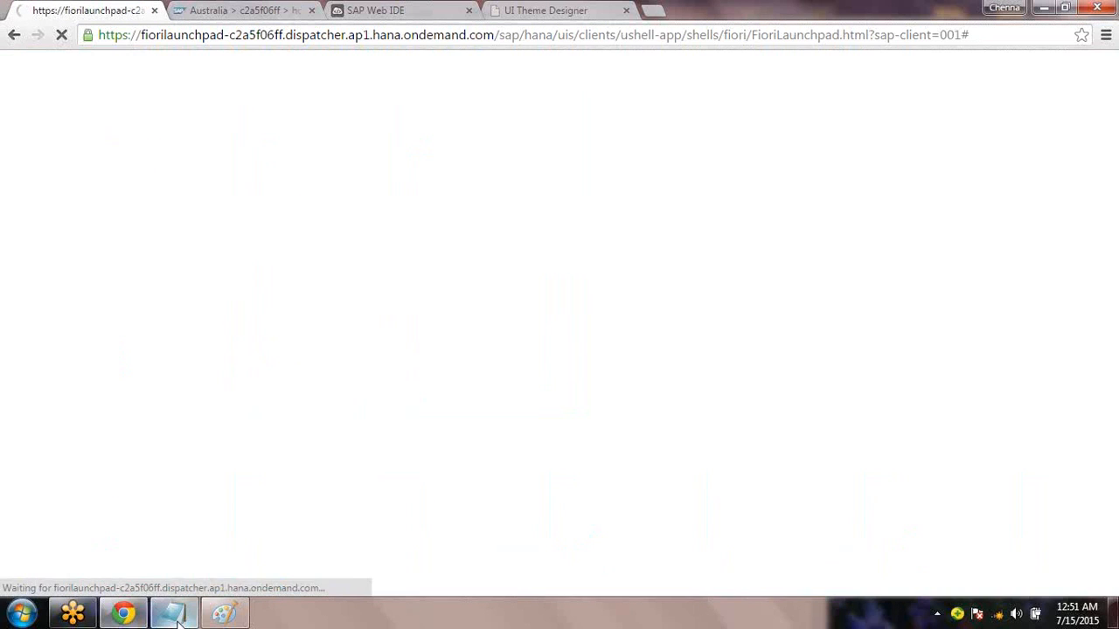
# Review the Req 1 line and the Add App question in the requirement notes
pyautogui.click(172, 615)
pyautogui.moveTo(469, 375); pyautogui.dragTo(180, 371)
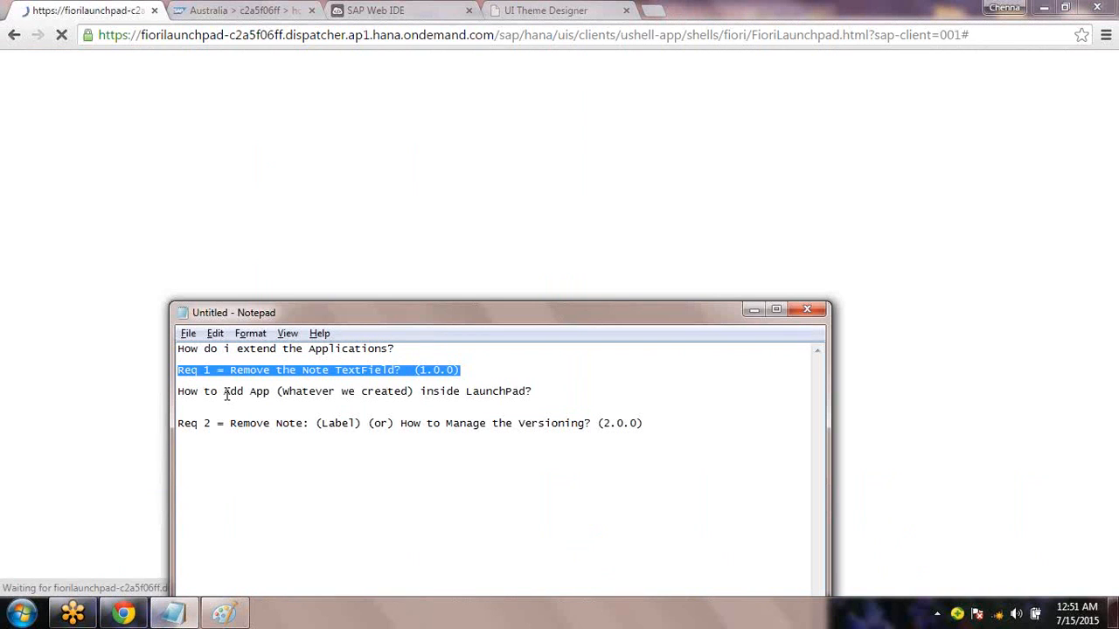
pyautogui.moveTo(225, 394); pyautogui.dragTo(178, 385)
pyautogui.click(380, 410)
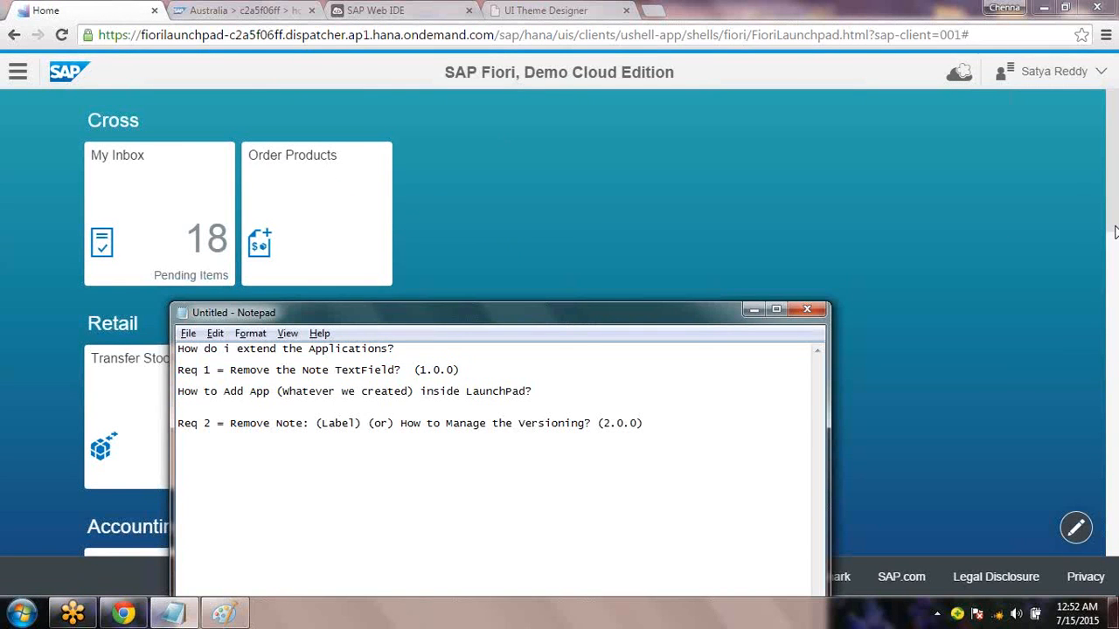
# Reopen the custom leave request app to see the Note label back, then return to the cockpit and notes
pyautogui.click(1117, 343)
pyautogui.scroll(-5, 1117, 342)
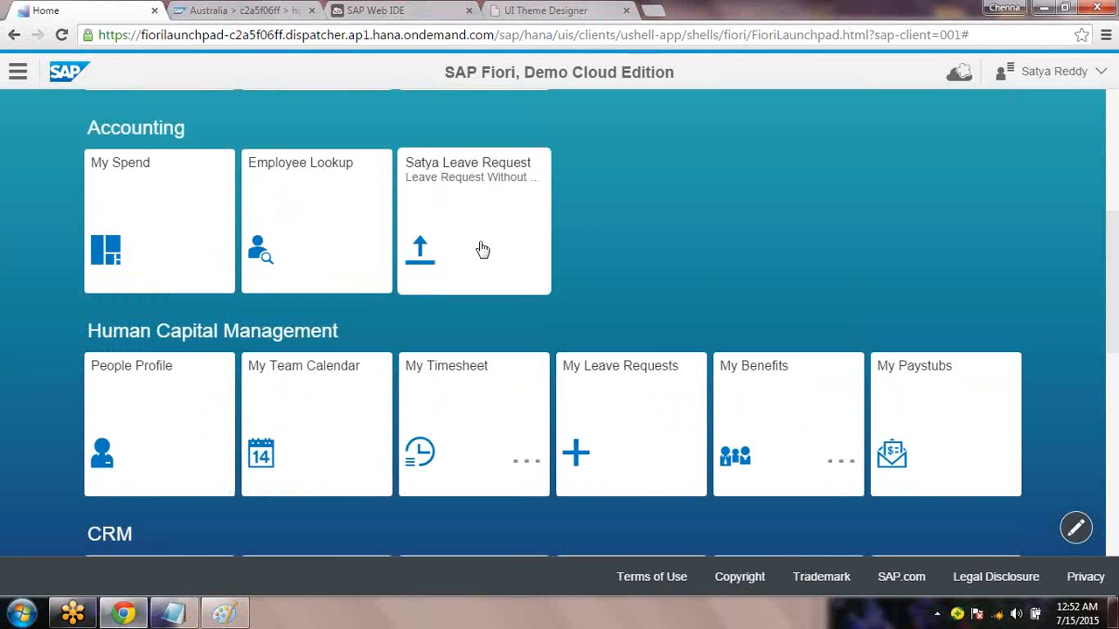
pyautogui.click(483, 250)
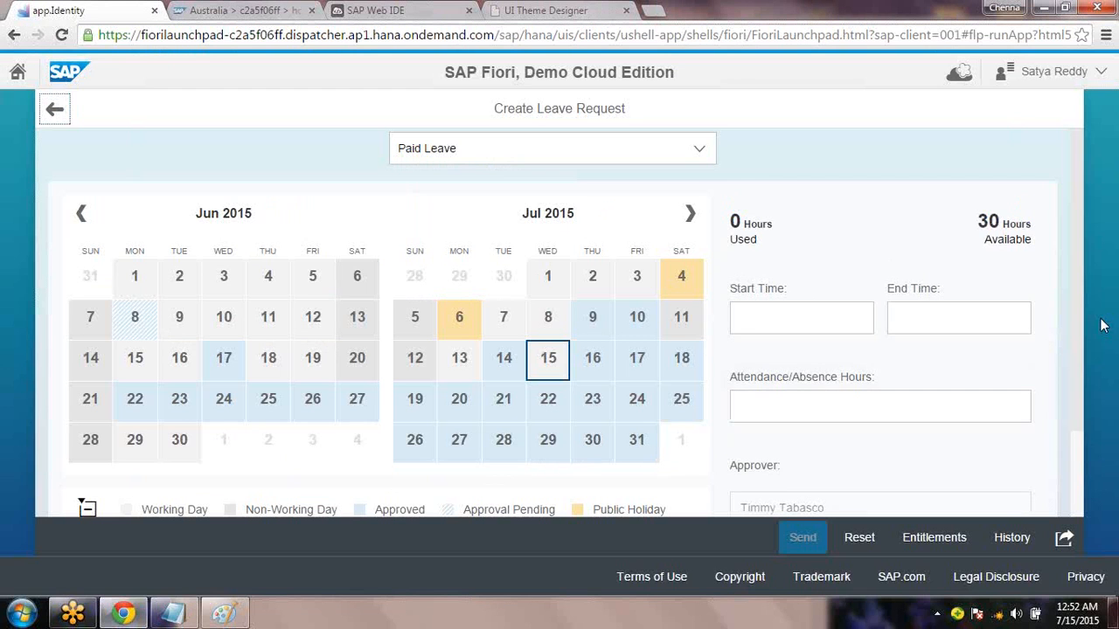
pyautogui.scroll(-2, 1112, 413)
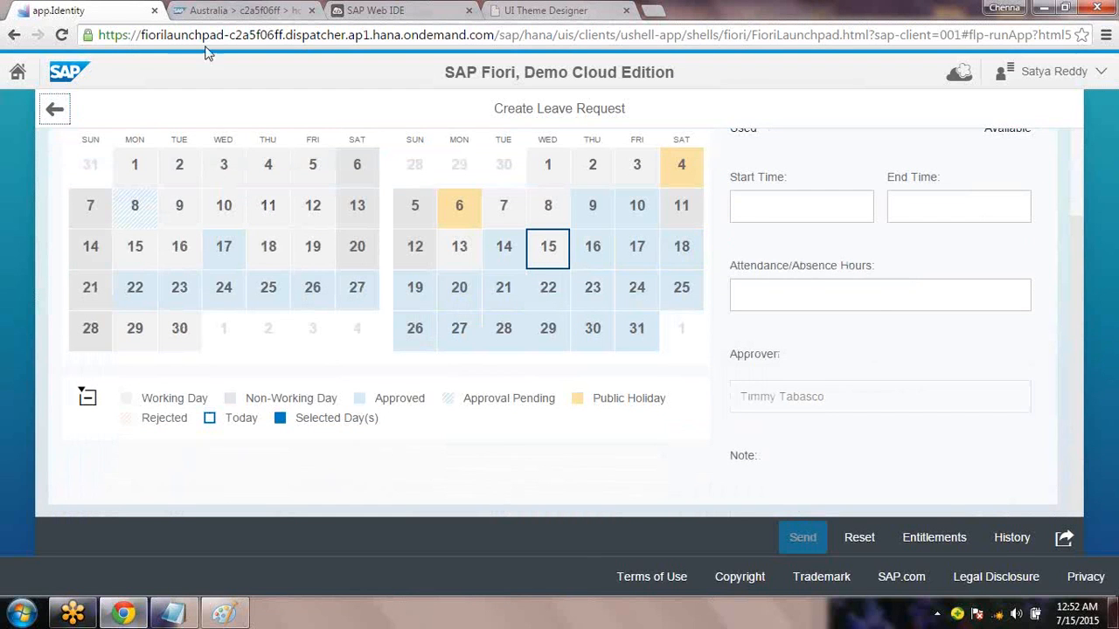
pyautogui.click(236, 16)
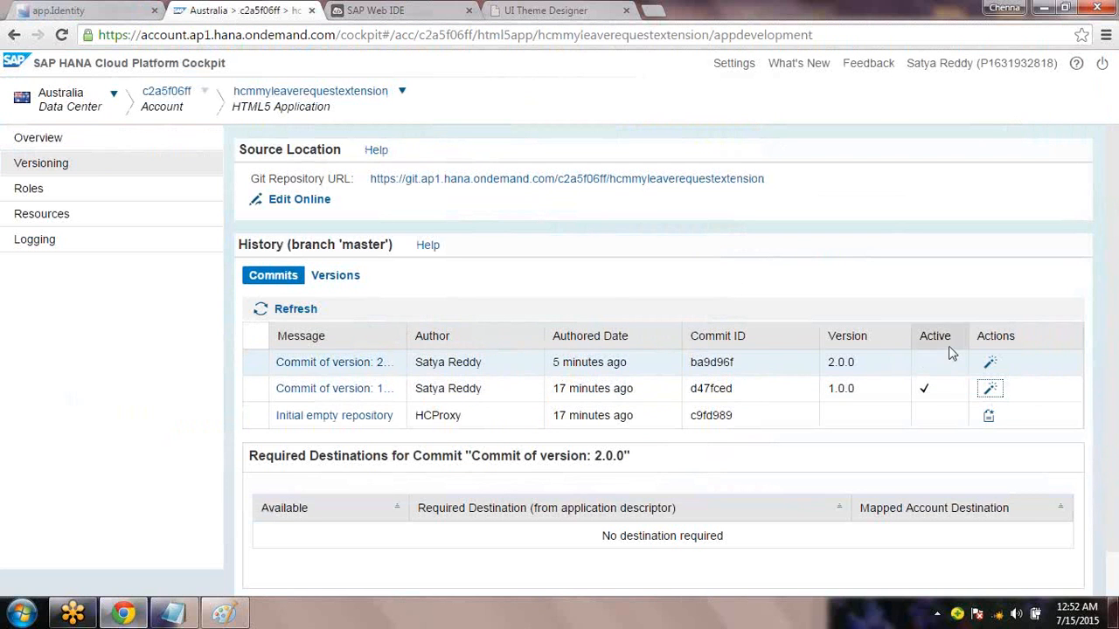
pyautogui.click(174, 614)
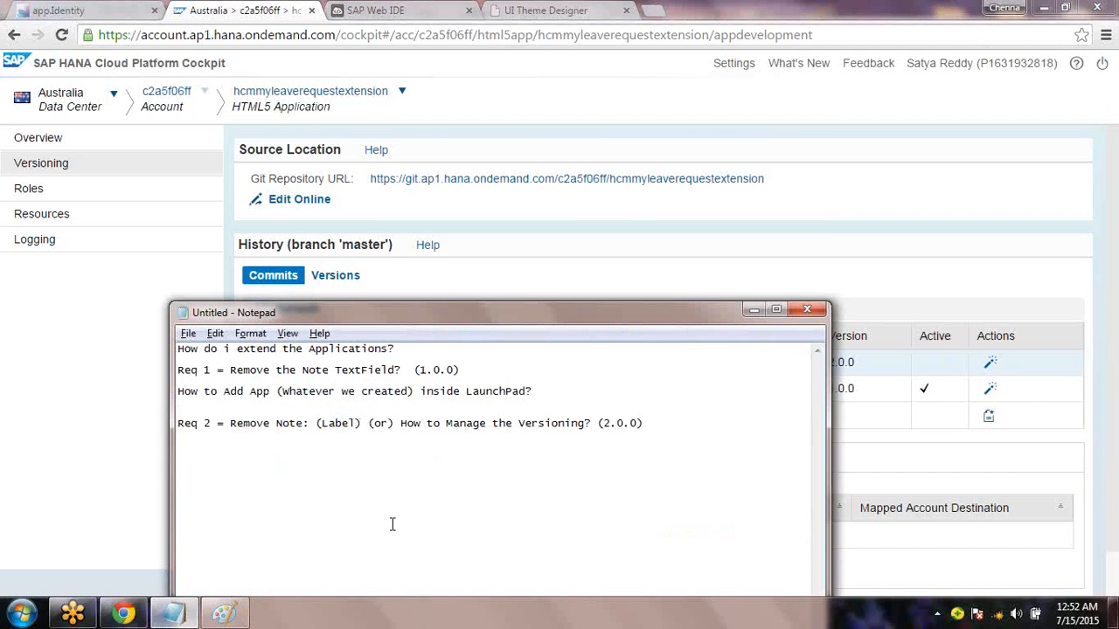